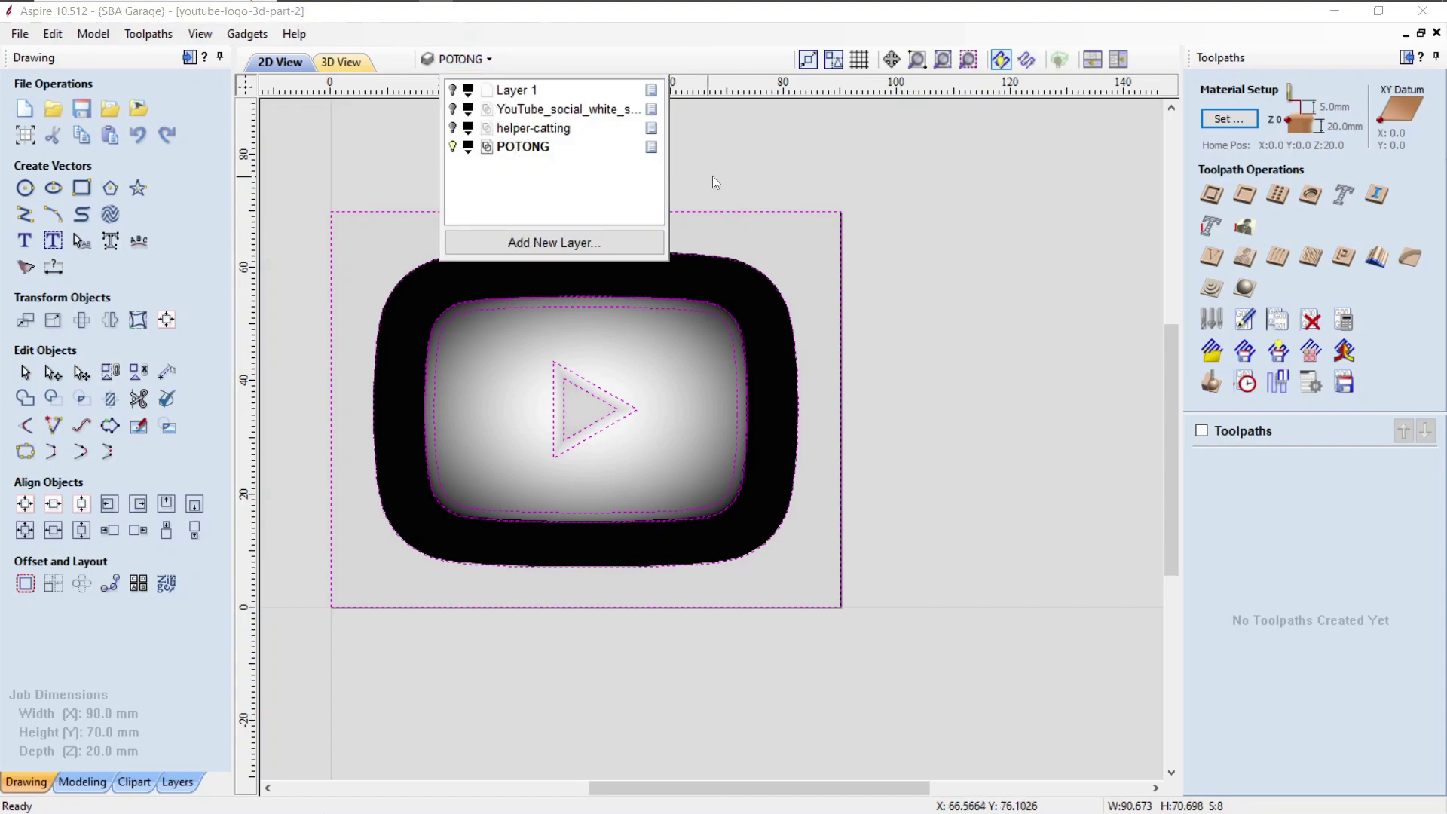
Step: Review the job size, Z zero position and XY datum in the job setup, and accept the settings
{"action": "left_click", "coordinate": [757, 189]}
{"action": "middle_click_drag", "start_coordinate": [501, 133], "coordinate": [611, 166]}
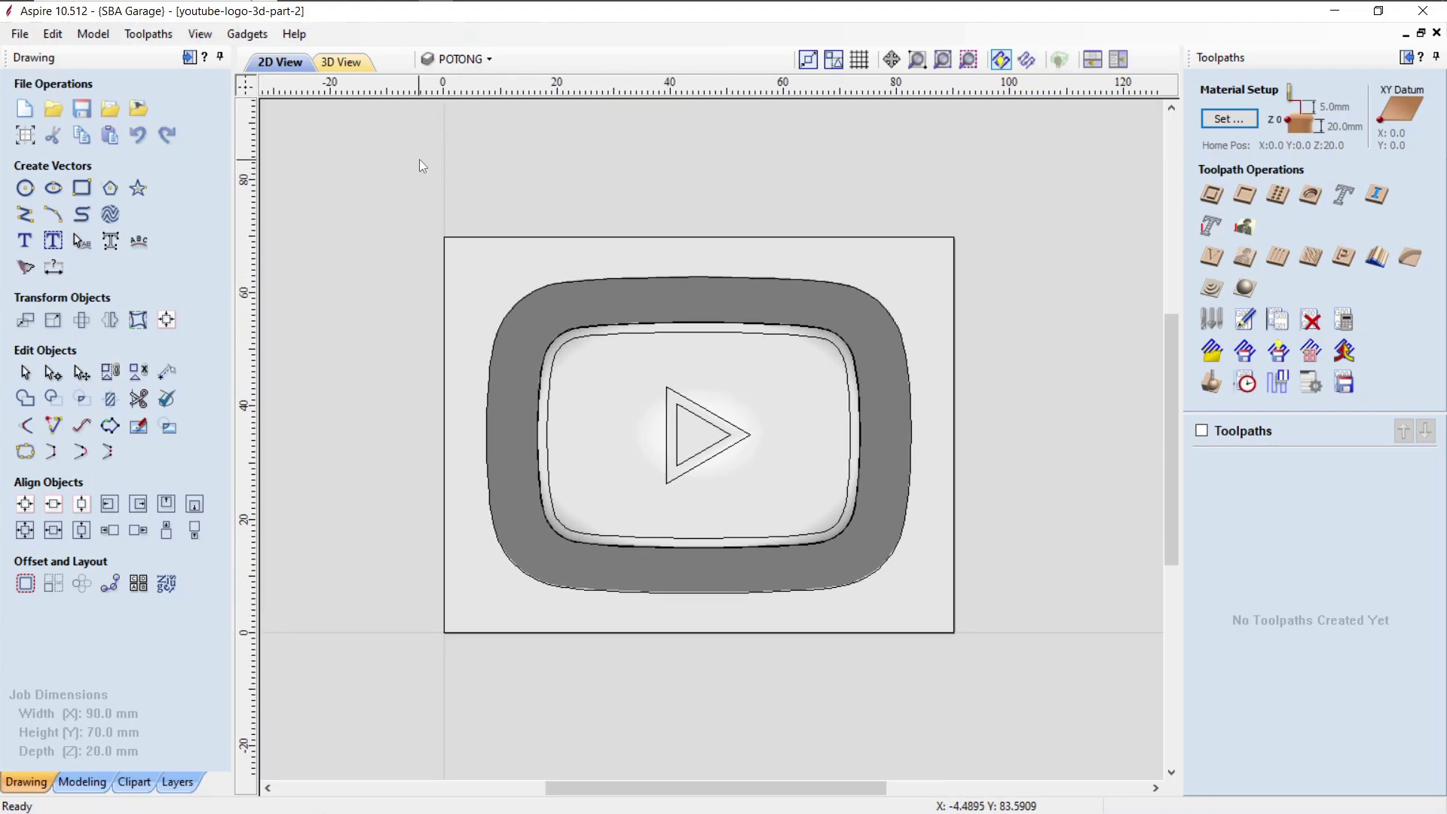
{"action": "left_click", "coordinate": [25, 135]}
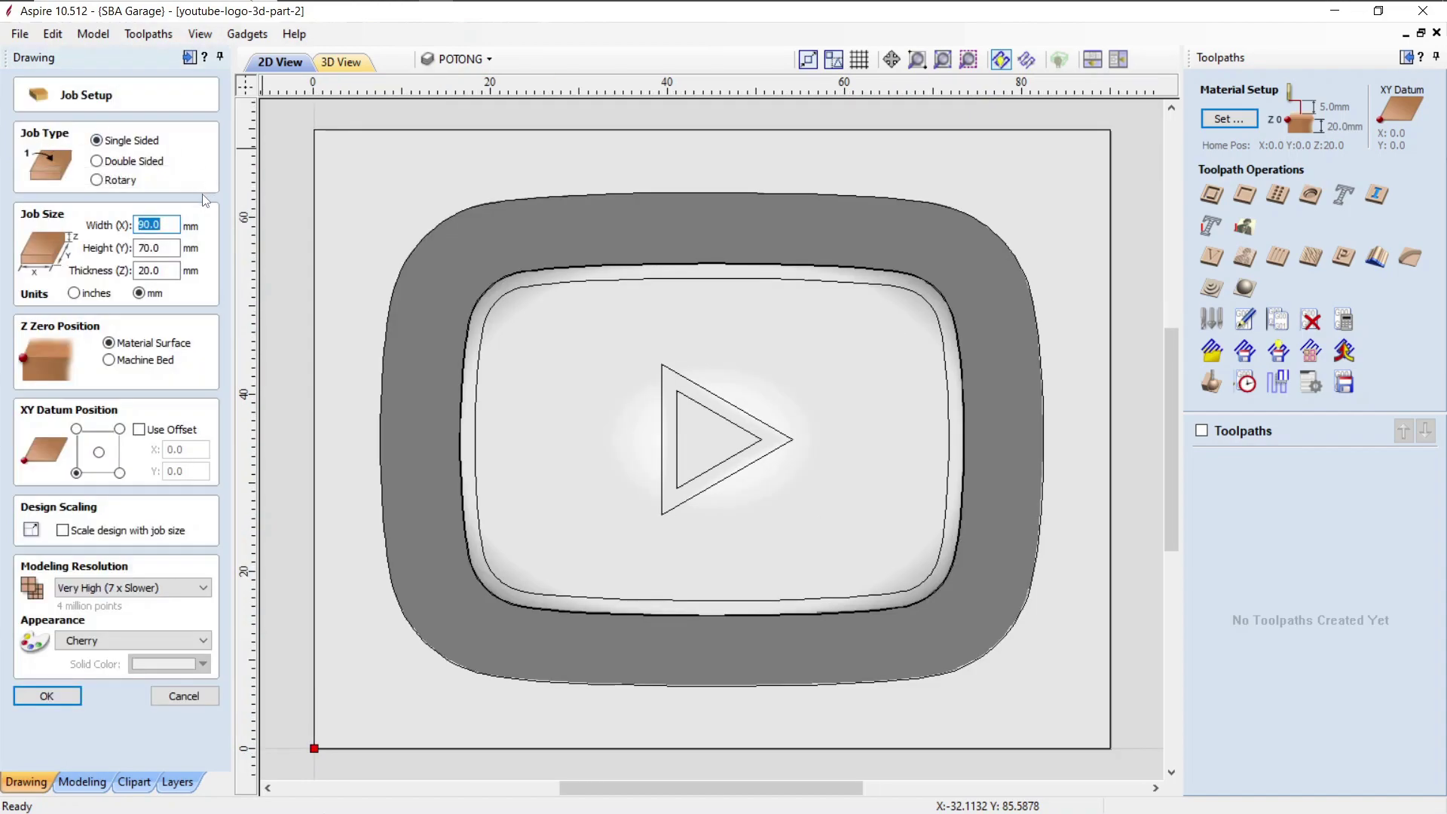
{"action": "left_click_drag", "start_coordinate": [290, 114], "coordinate": [1148, 768]}
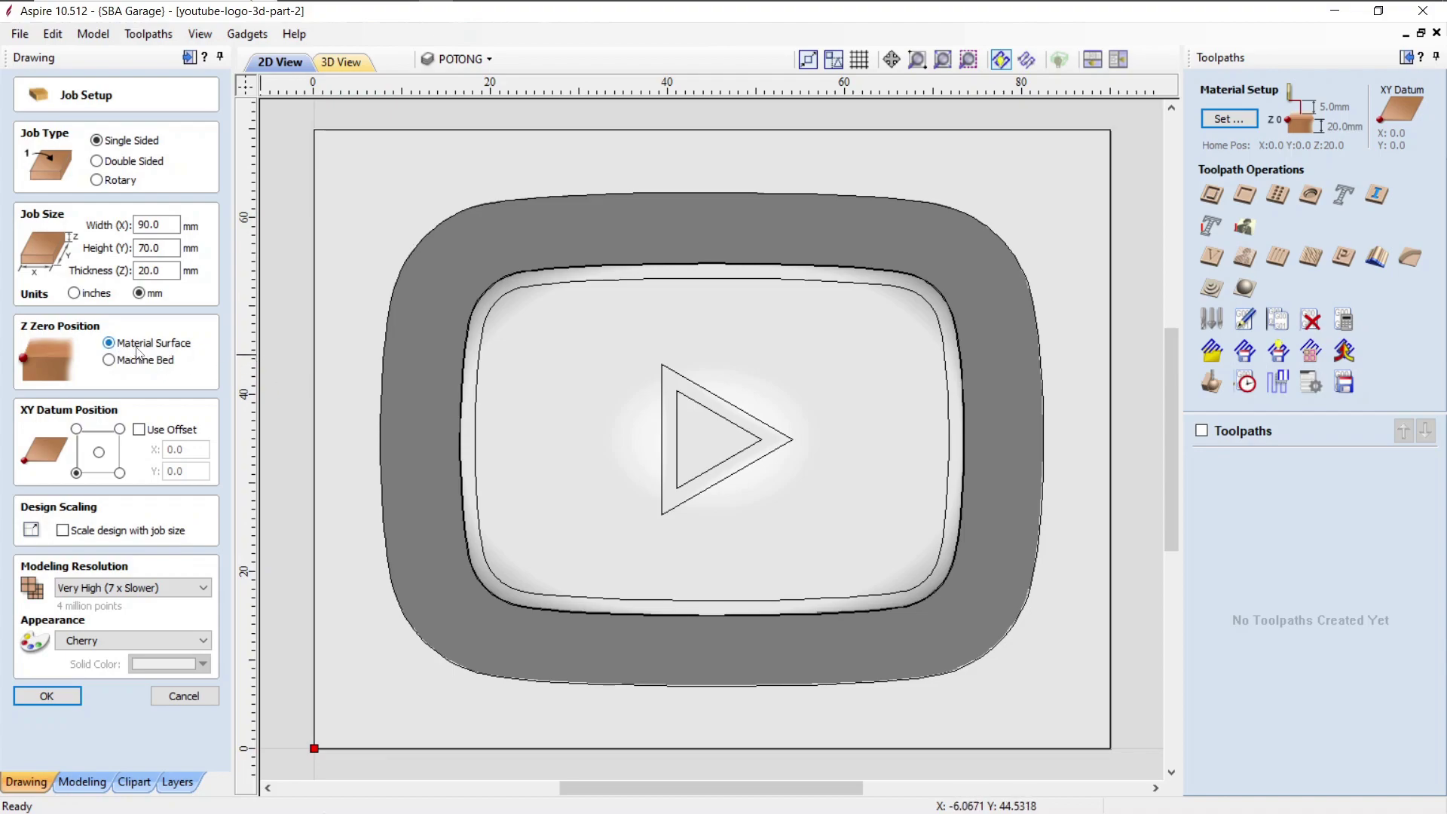
{"action": "scroll", "coordinate": [350, 406], "scroll_direction": "down", "scroll_amount": 2}
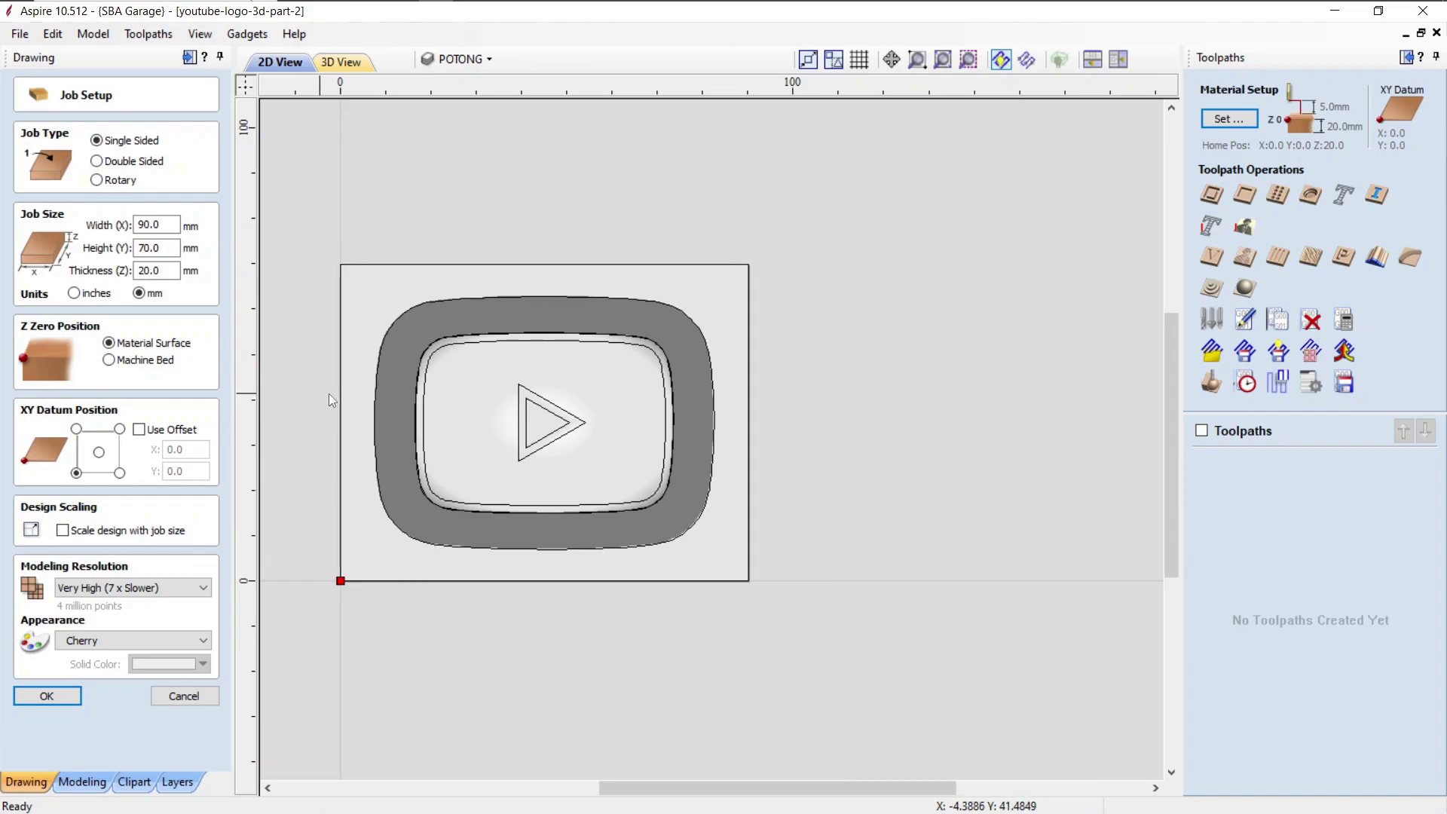
{"action": "scroll", "coordinate": [363, 413], "scroll_direction": "up", "scroll_amount": 3}
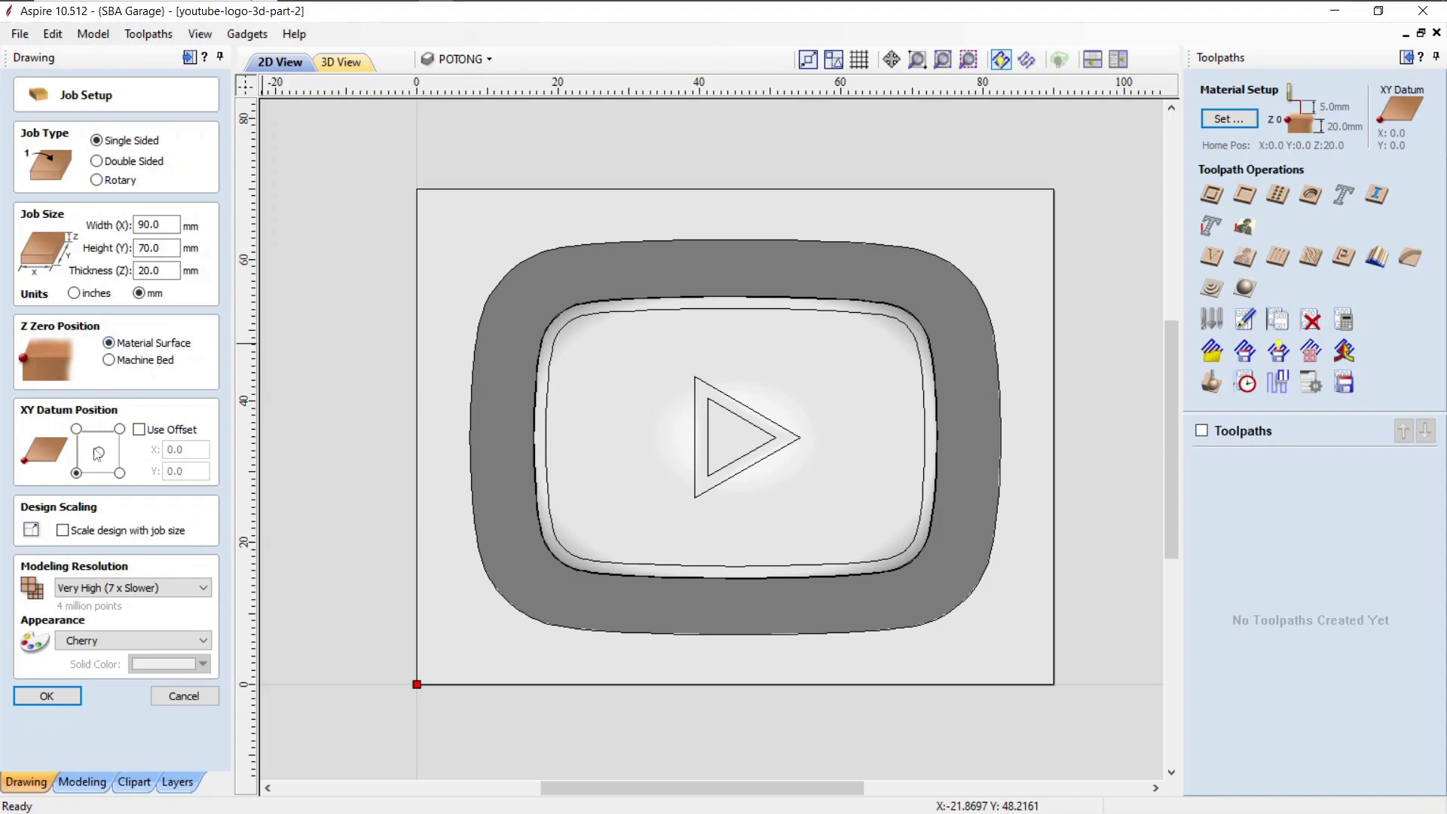
{"action": "scroll", "coordinate": [438, 713], "scroll_direction": "up", "scroll_amount": 3}
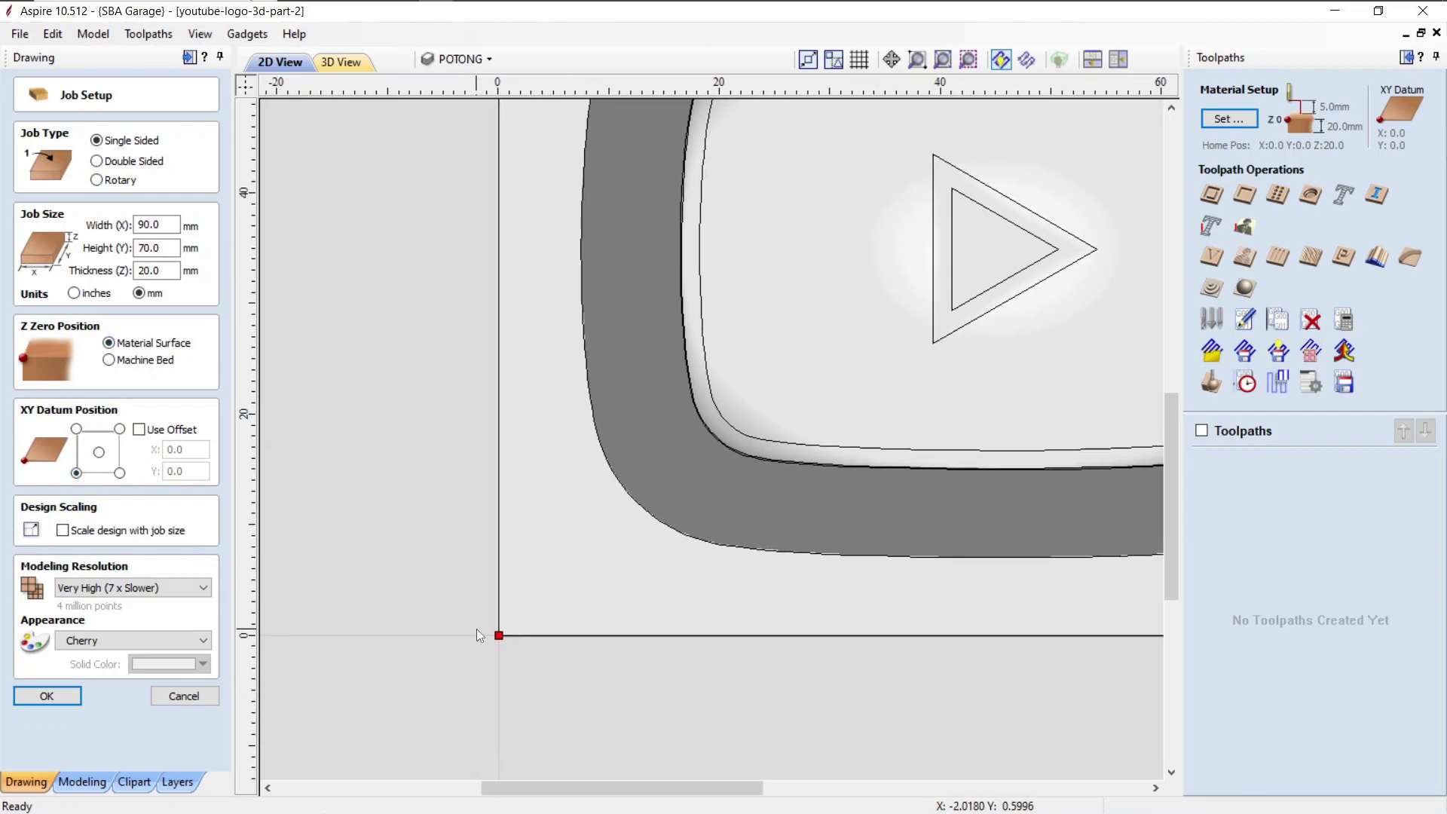
{"action": "scroll", "coordinate": [415, 582], "scroll_direction": "down", "scroll_amount": 1}
{"action": "scroll", "coordinate": [391, 540], "scroll_direction": "down", "scroll_amount": 3}
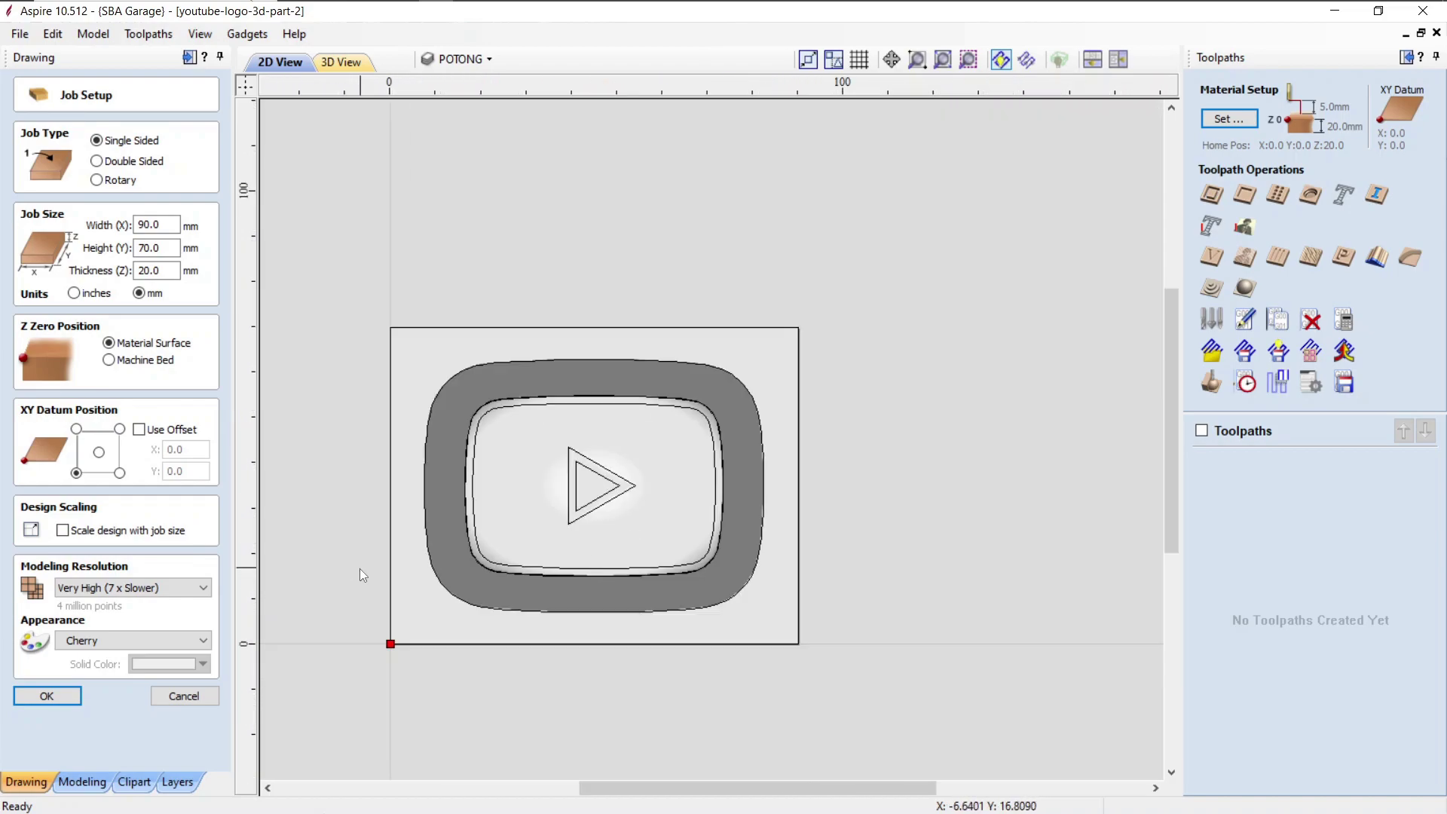
{"action": "middle_click_drag", "start_coordinate": [356, 474], "coordinate": [395, 428]}
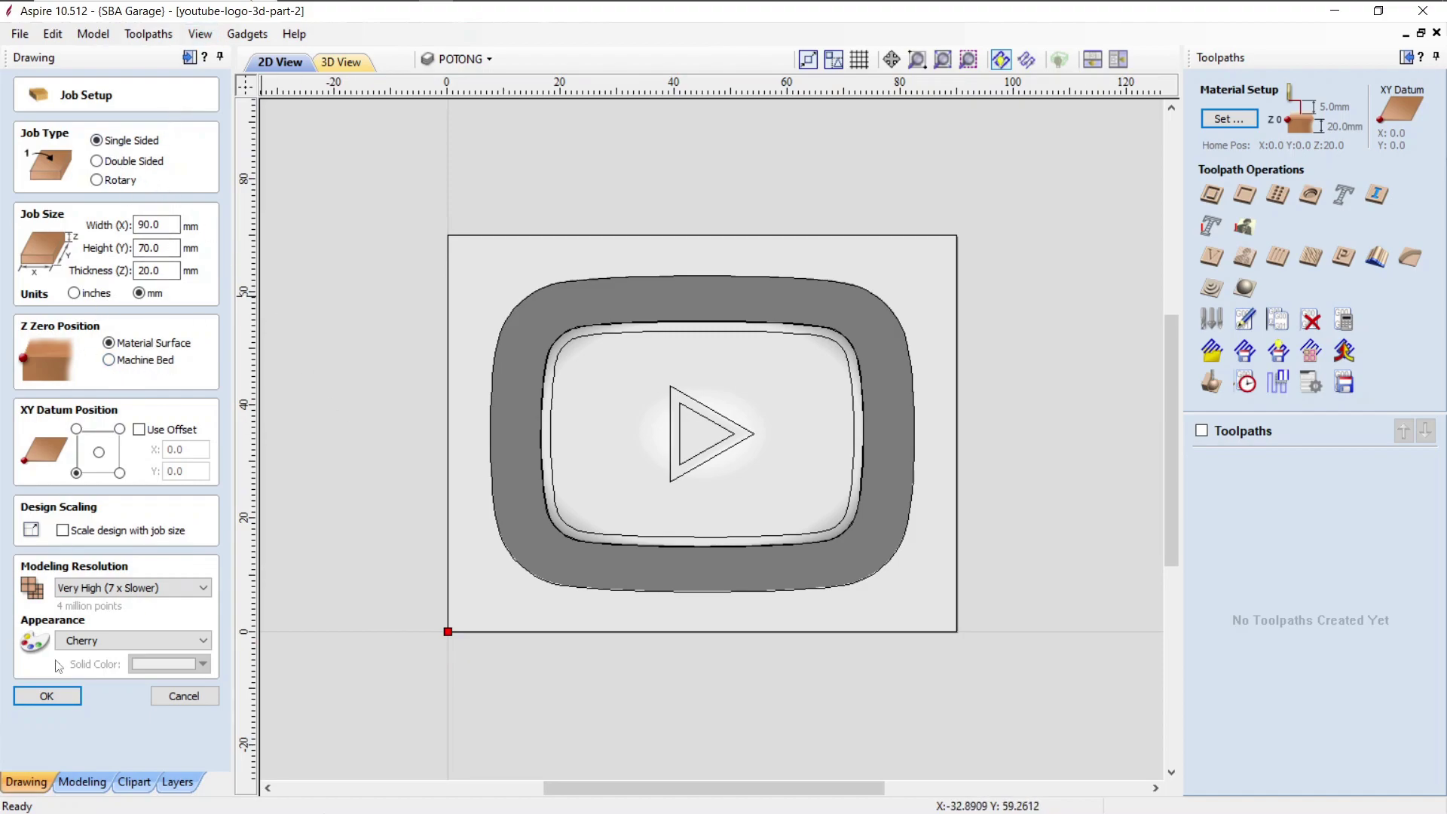
{"action": "left_click", "coordinate": [47, 696]}
Step: Open the toolpath material setup and examine the stock thickness against the model in the 3D view
{"action": "scroll", "coordinate": [582, 511], "scroll_direction": "down", "scroll_amount": 2}
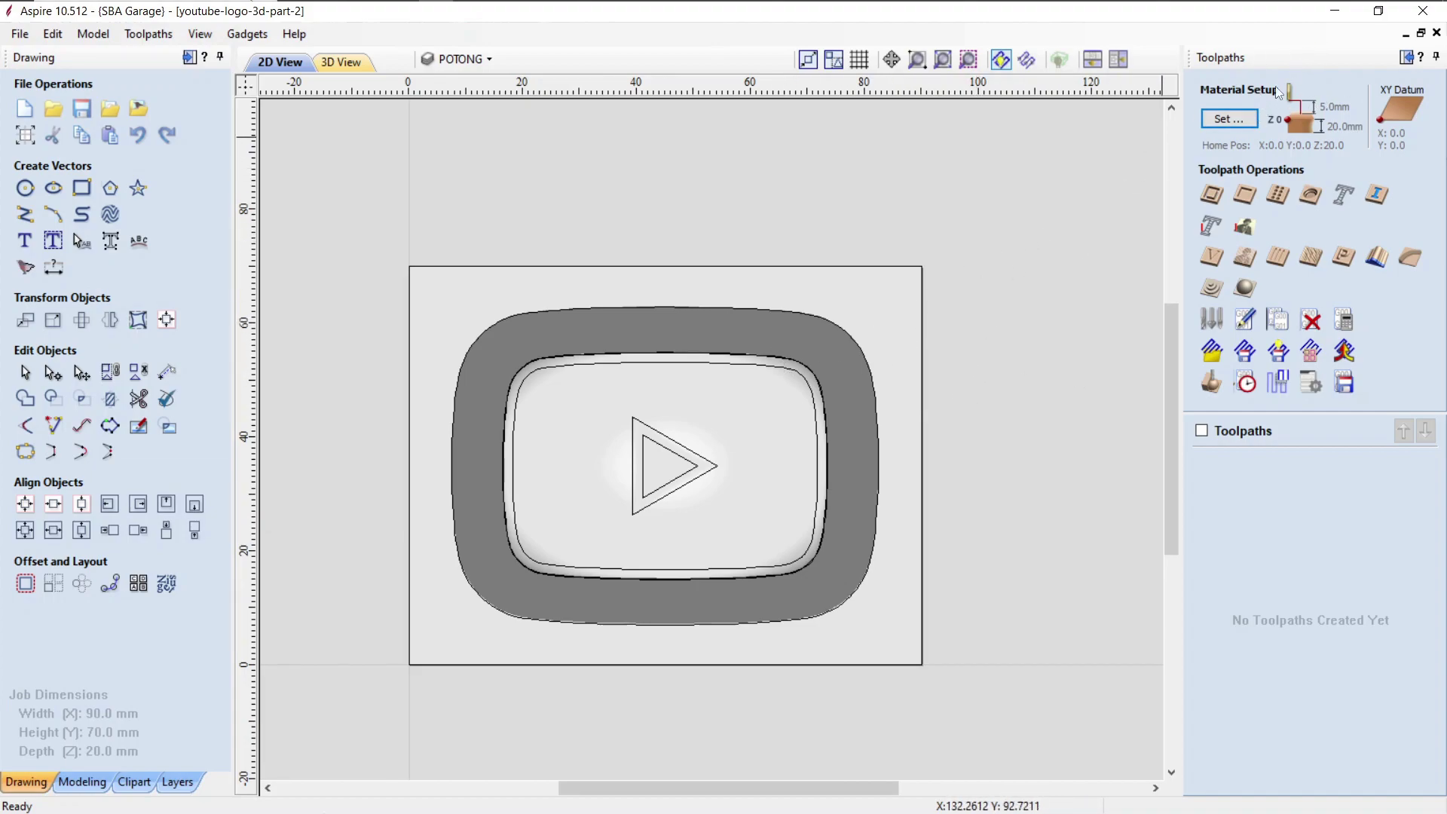
{"action": "middle_click_drag", "start_coordinate": [939, 216], "coordinate": [1008, 200]}
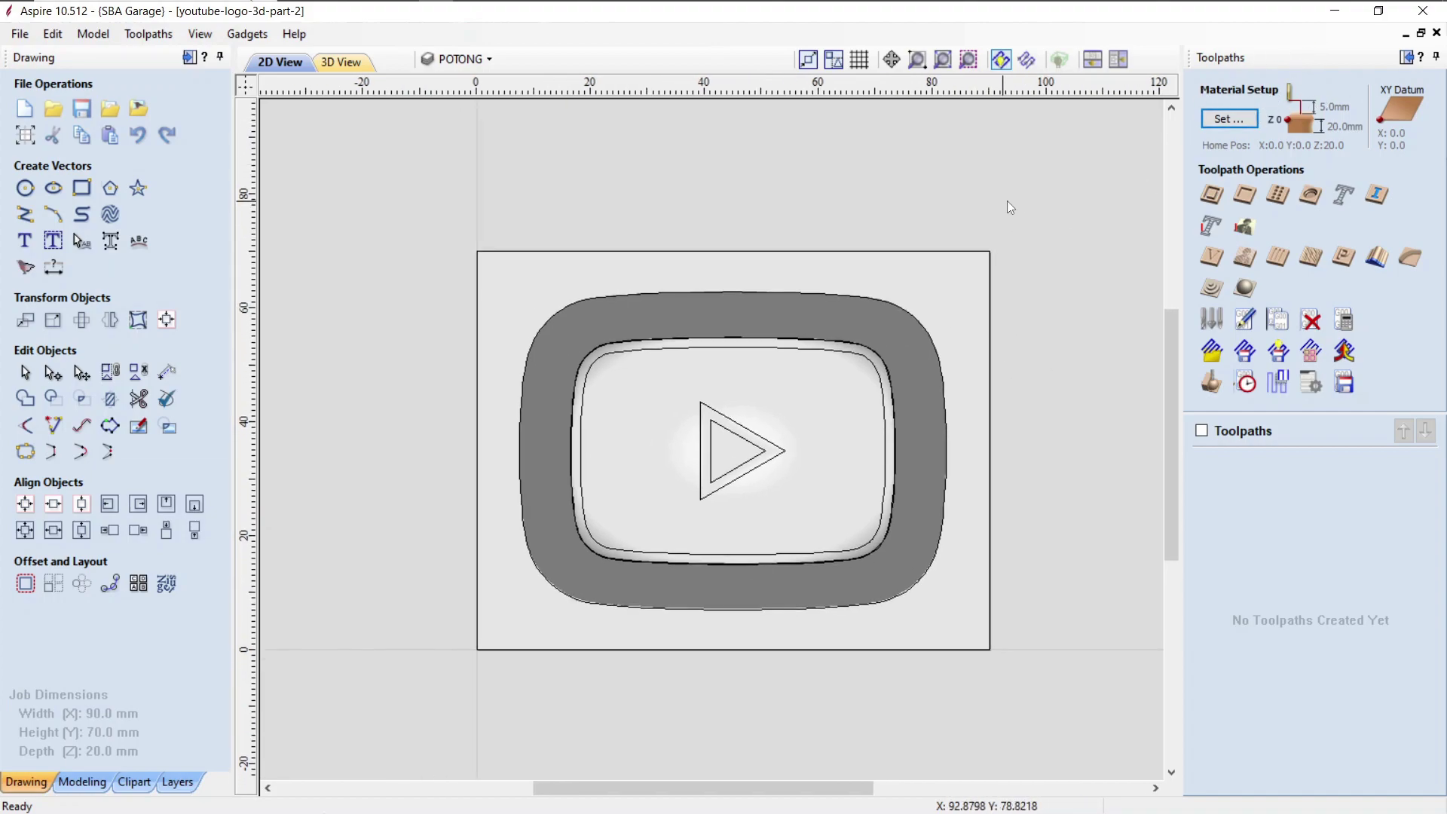
{"action": "left_click", "coordinate": [1232, 119]}
{"action": "left_click", "coordinate": [1380, 141]}
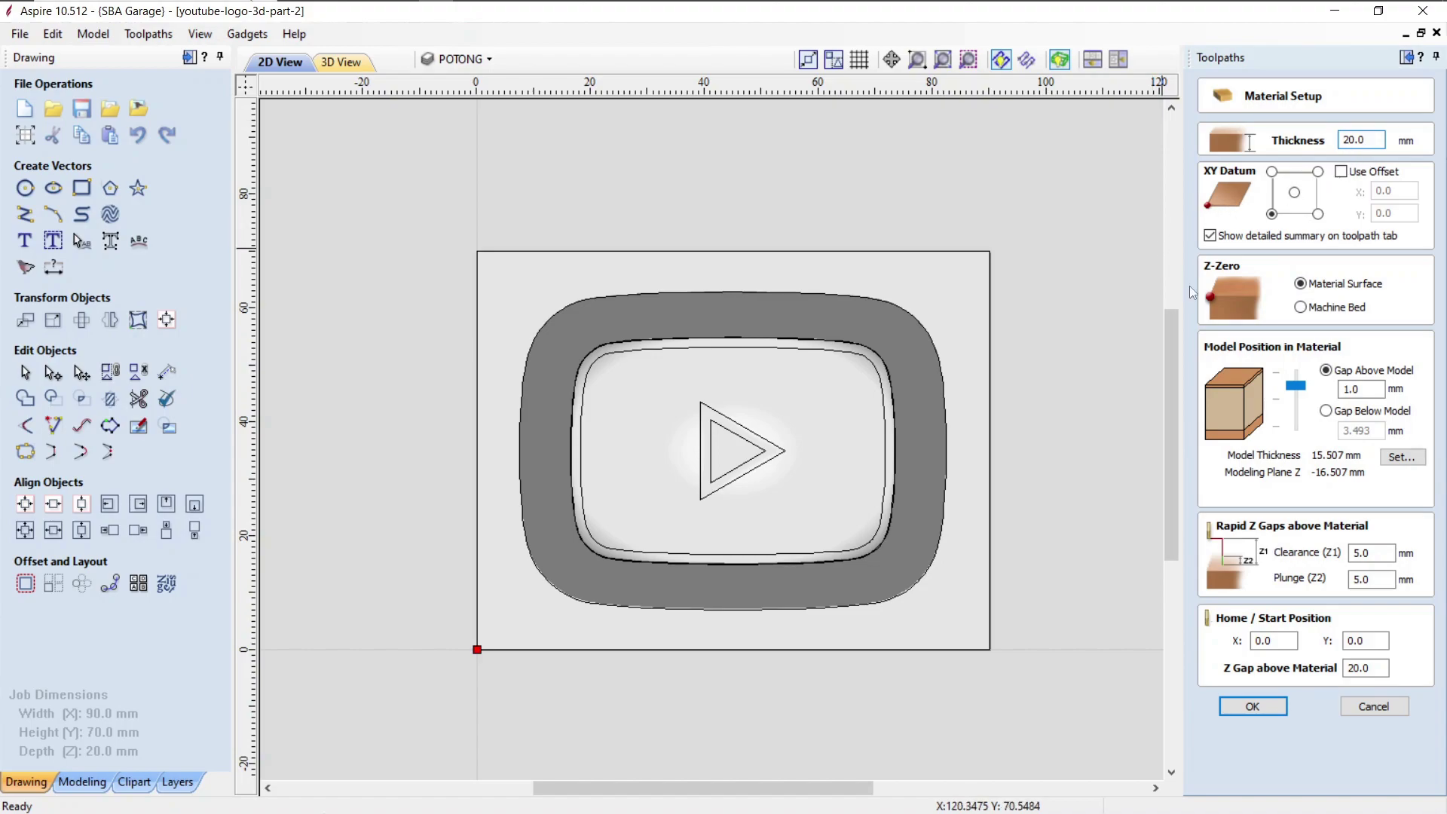
{"action": "left_click", "coordinate": [340, 62]}
{"action": "left_click_drag", "start_coordinate": [818, 486], "coordinate": [826, 457]}
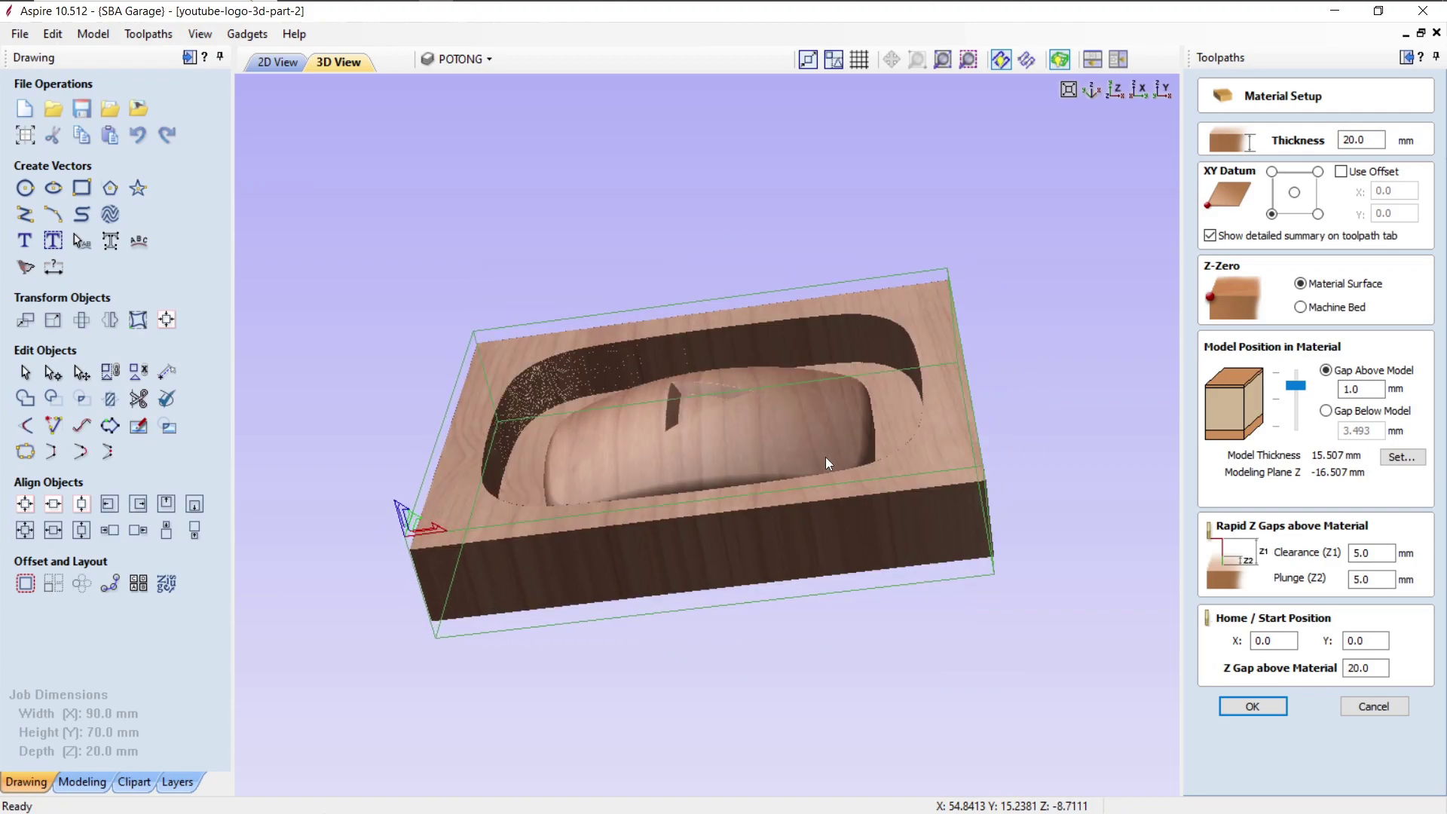
{"action": "left_click_drag", "start_coordinate": [471, 535], "coordinate": [573, 376]}
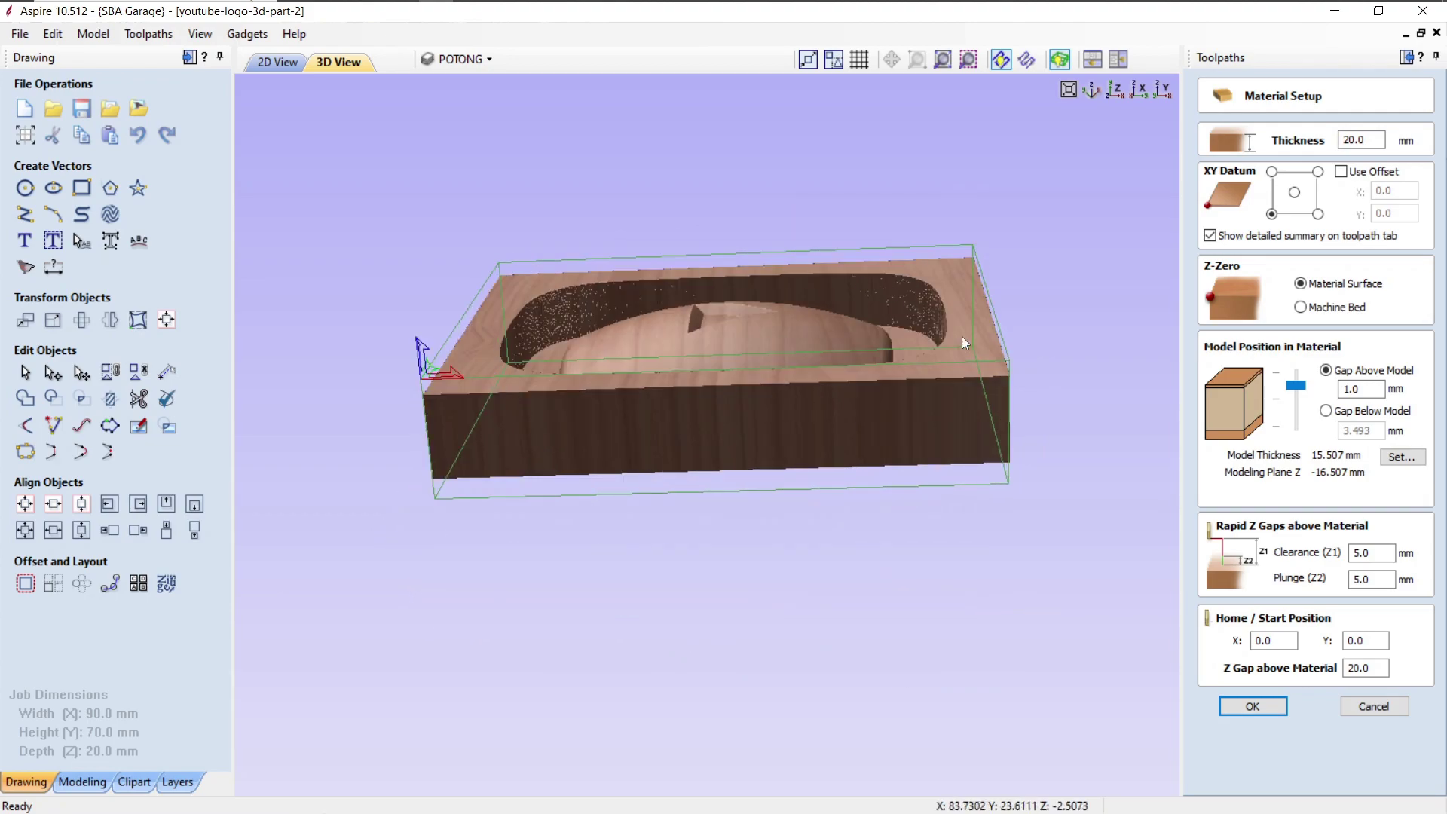
{"action": "left_click_drag", "start_coordinate": [1368, 143], "coordinate": [1318, 147]}
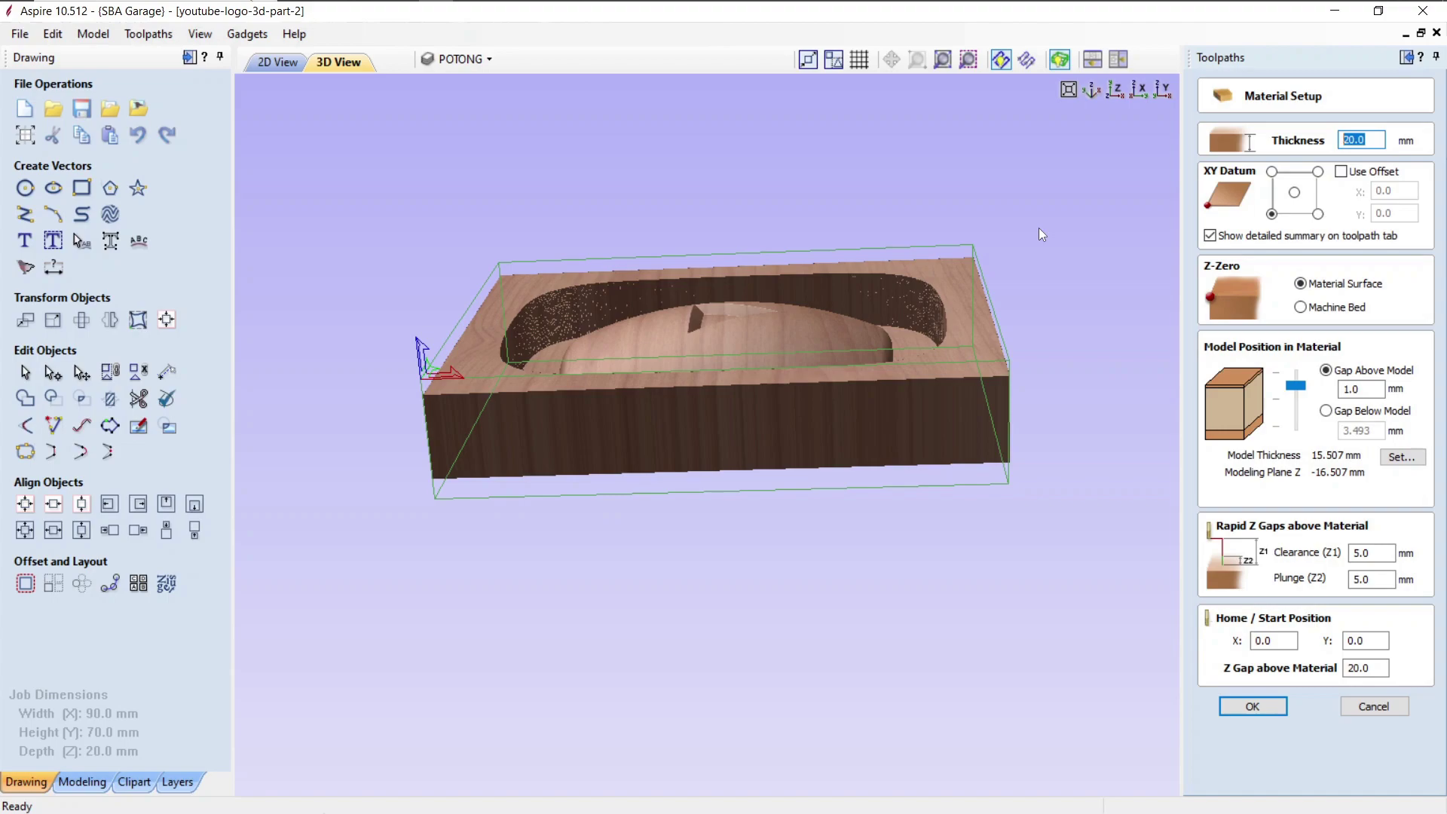
{"action": "left_click", "coordinate": [1383, 141]}
Step: Examine the XYZ origin corner and the gap between the model and the material boundary in 3D
{"action": "left_click_drag", "start_coordinate": [749, 415], "coordinate": [812, 286]}
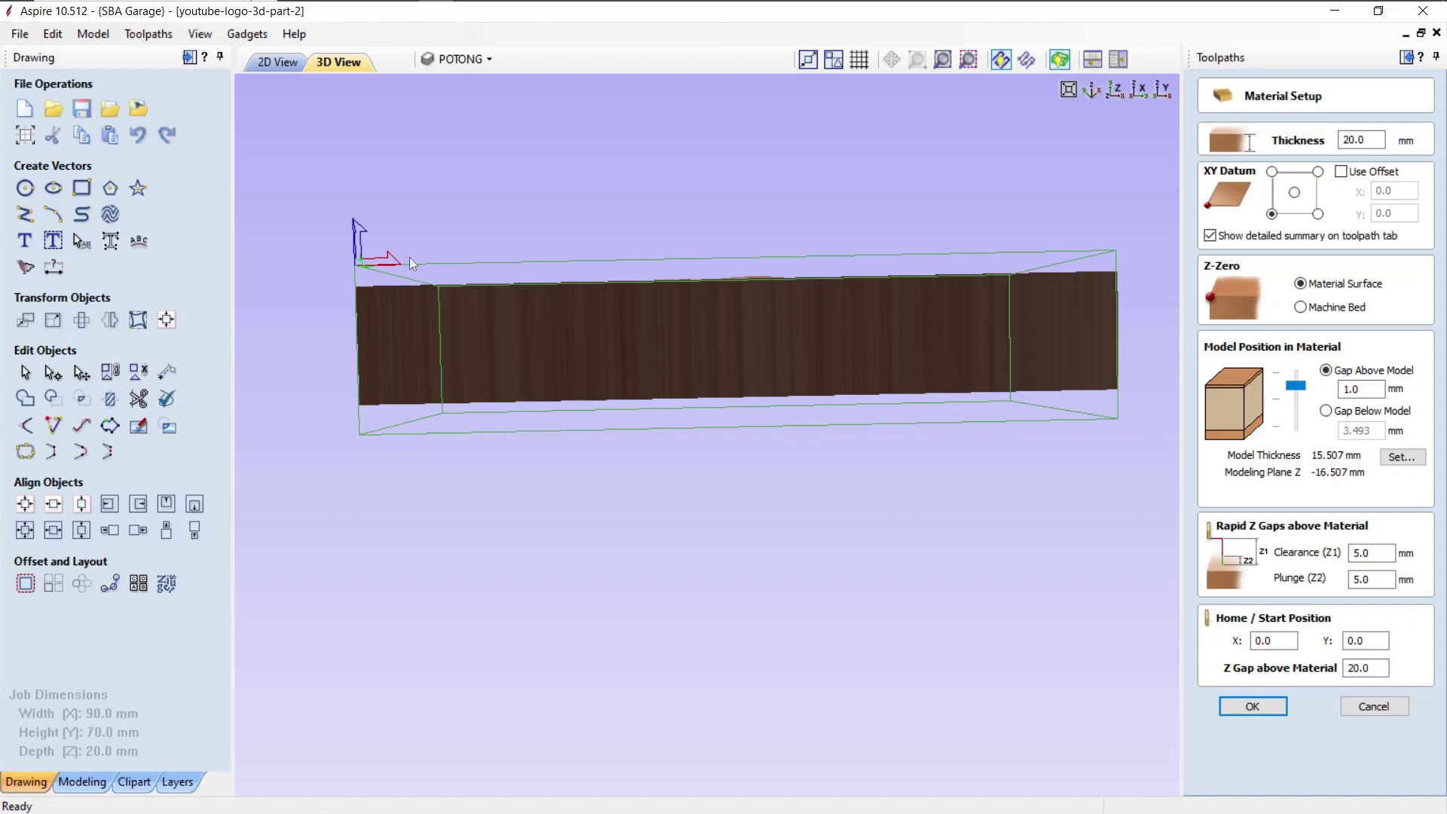
{"action": "scroll", "coordinate": [622, 322], "scroll_direction": "up", "scroll_amount": 5}
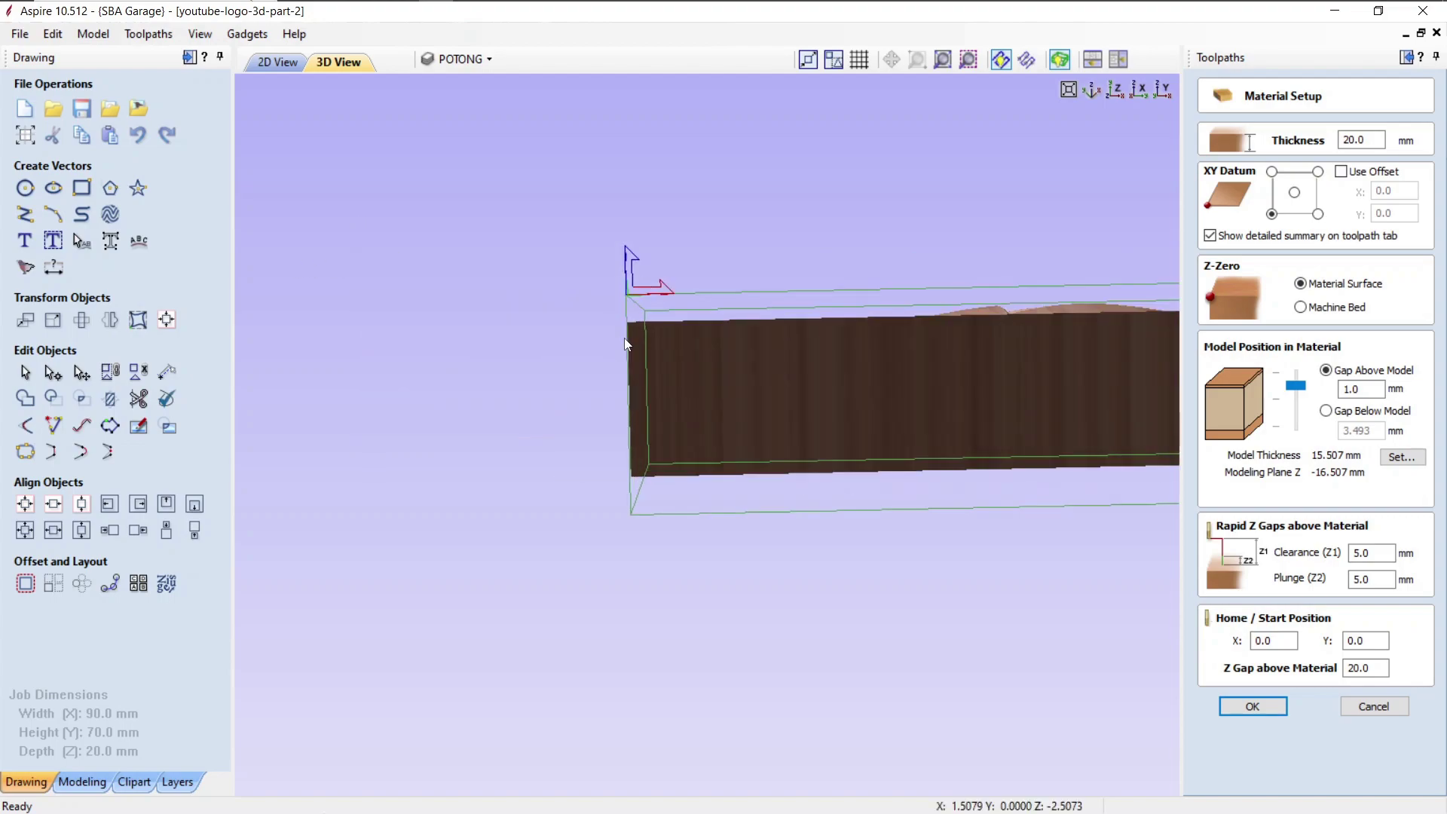
{"action": "left_click_drag", "start_coordinate": [682, 343], "coordinate": [543, 254]}
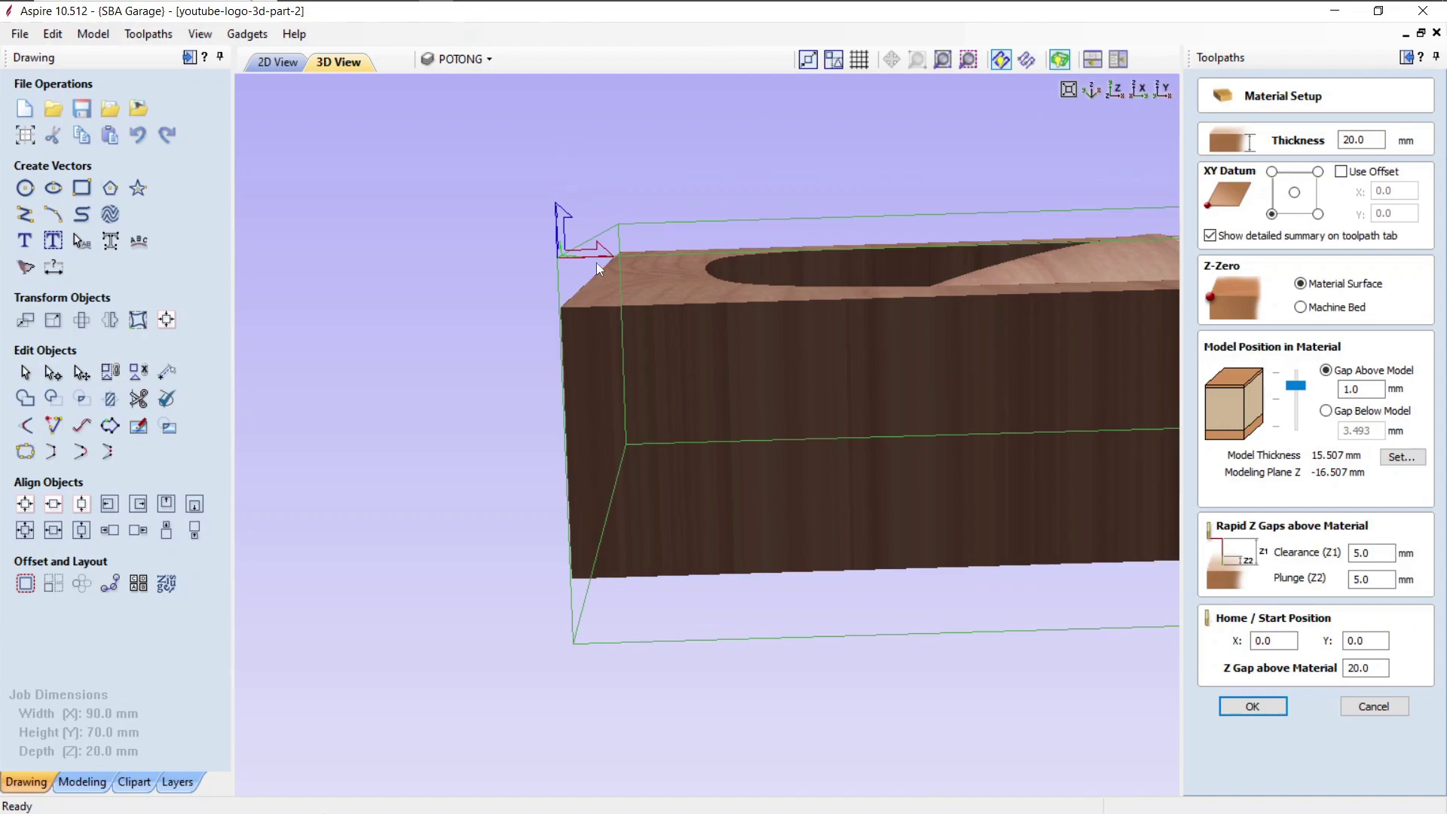
{"action": "left_click_drag", "start_coordinate": [909, 348], "coordinate": [978, 313]}
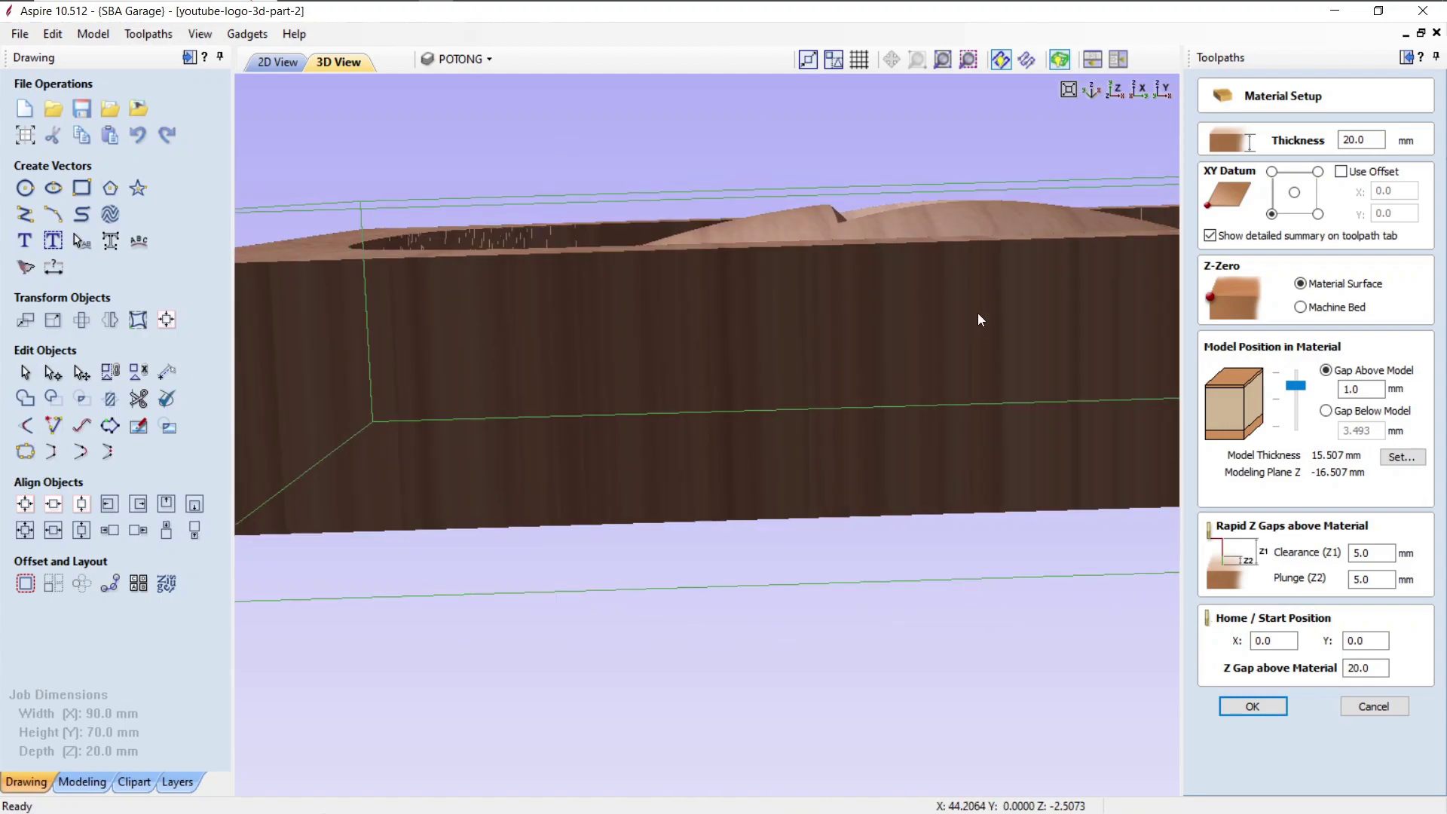
{"action": "left_click_drag", "start_coordinate": [840, 302], "coordinate": [963, 461]}
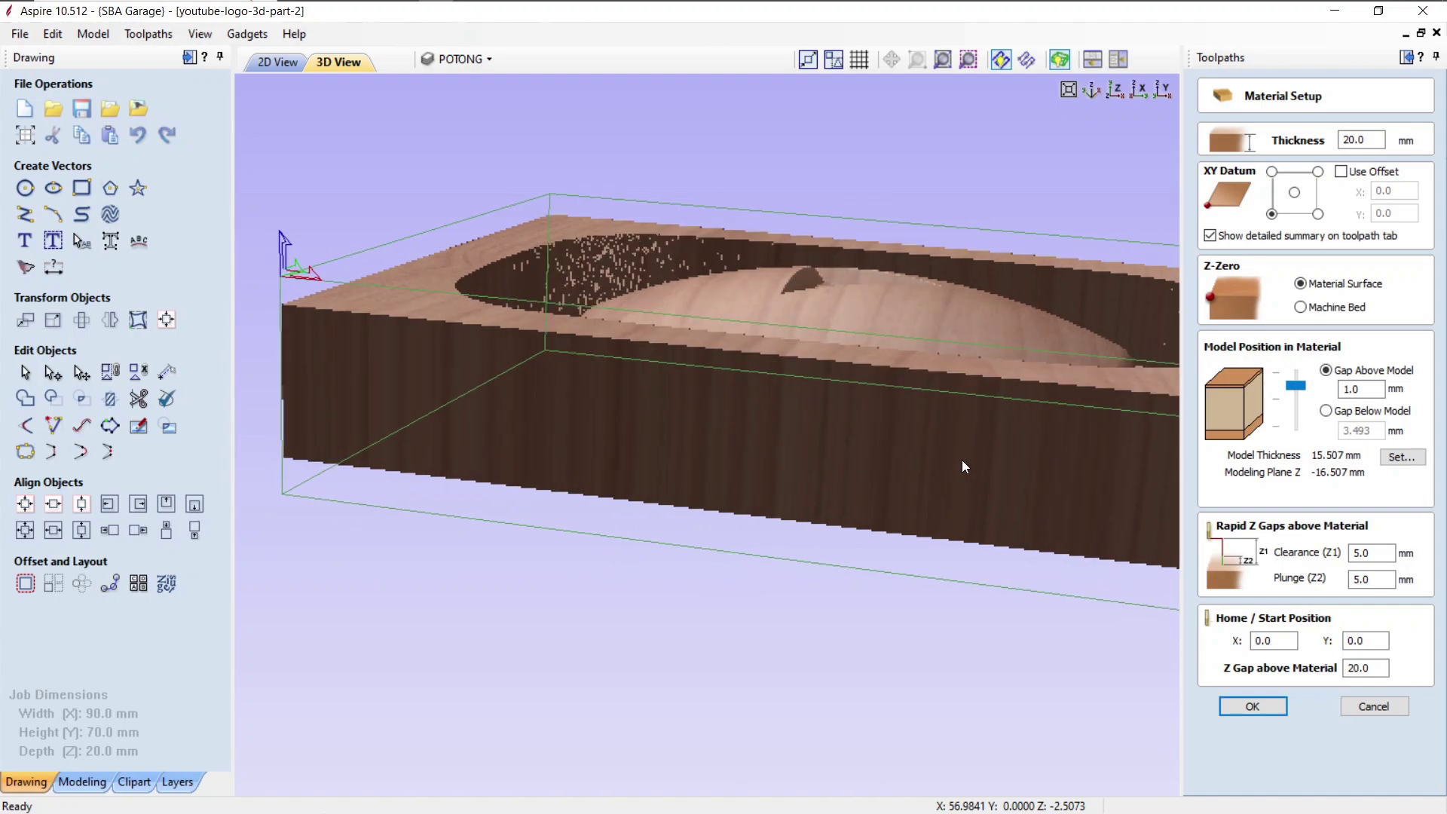
Step: Try a 0 mm gap above the model in the material setup and inspect its height in 3D
{"action": "left_click_drag", "start_coordinate": [879, 442], "coordinate": [1265, 428]}
{"action": "left_click", "coordinate": [1219, 395]}
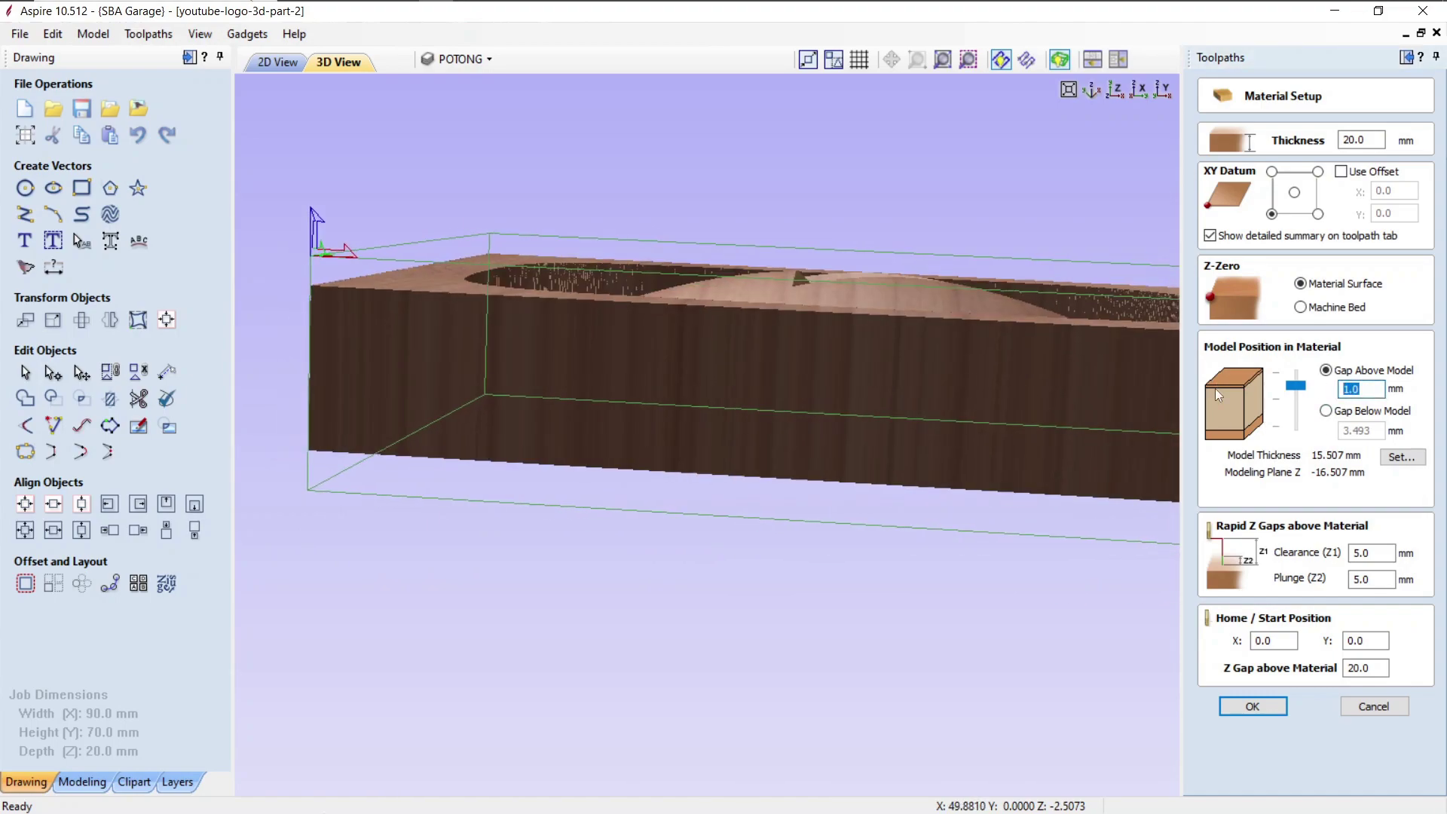
{"action": "type", "text": "0"}
{"action": "key", "text": "Return"}
{"action": "left_click_drag", "start_coordinate": [881, 376], "coordinate": [899, 356]}
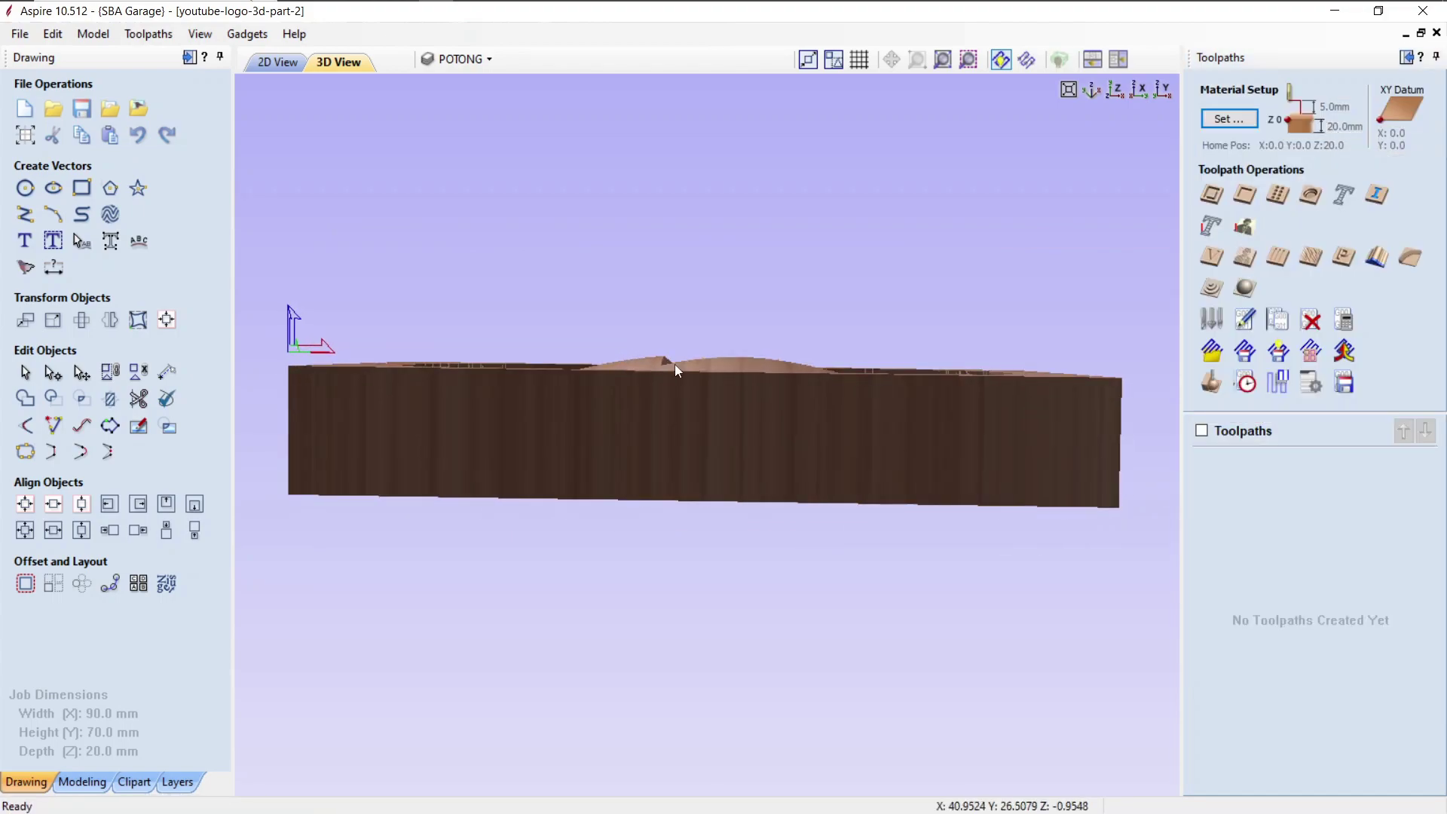
{"action": "left_click_drag", "start_coordinate": [742, 398], "coordinate": [639, 361]}
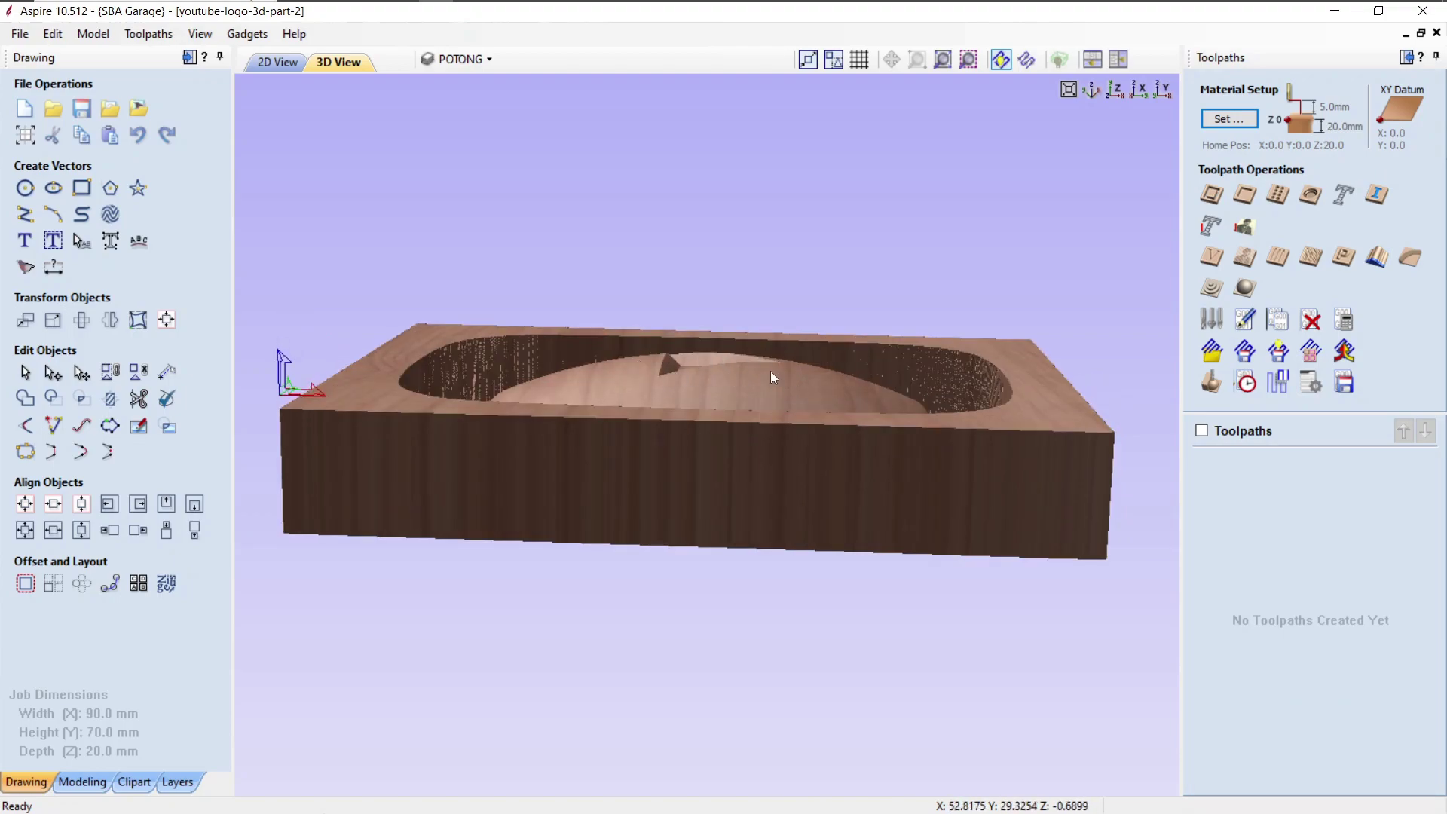
Step: Set the gap above the model to 1 mm in the material setup and check it from the side
{"action": "left_click", "coordinate": [1229, 120]}
{"action": "left_click", "coordinate": [1350, 389]}
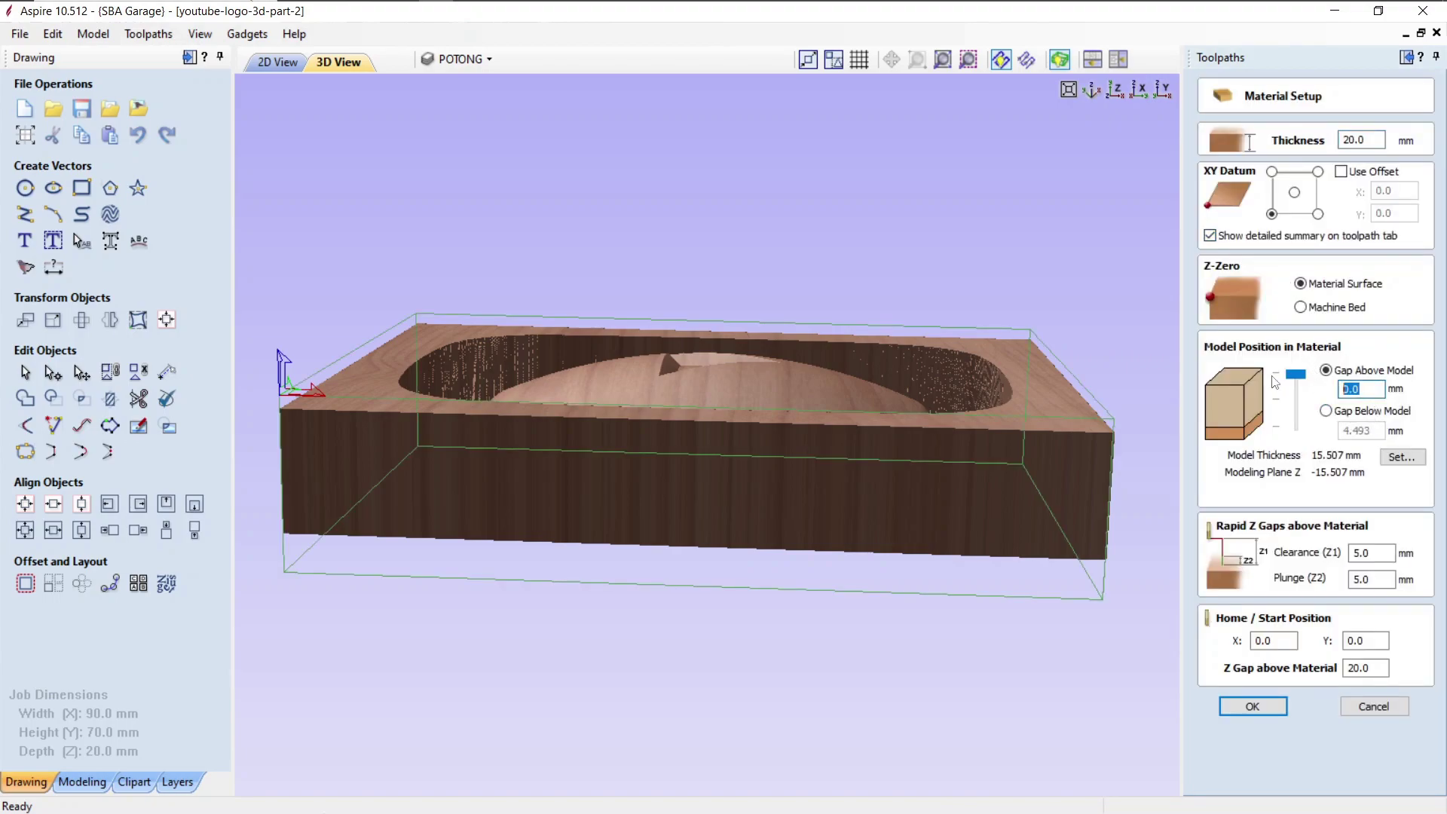
{"action": "type", "text": "1"}
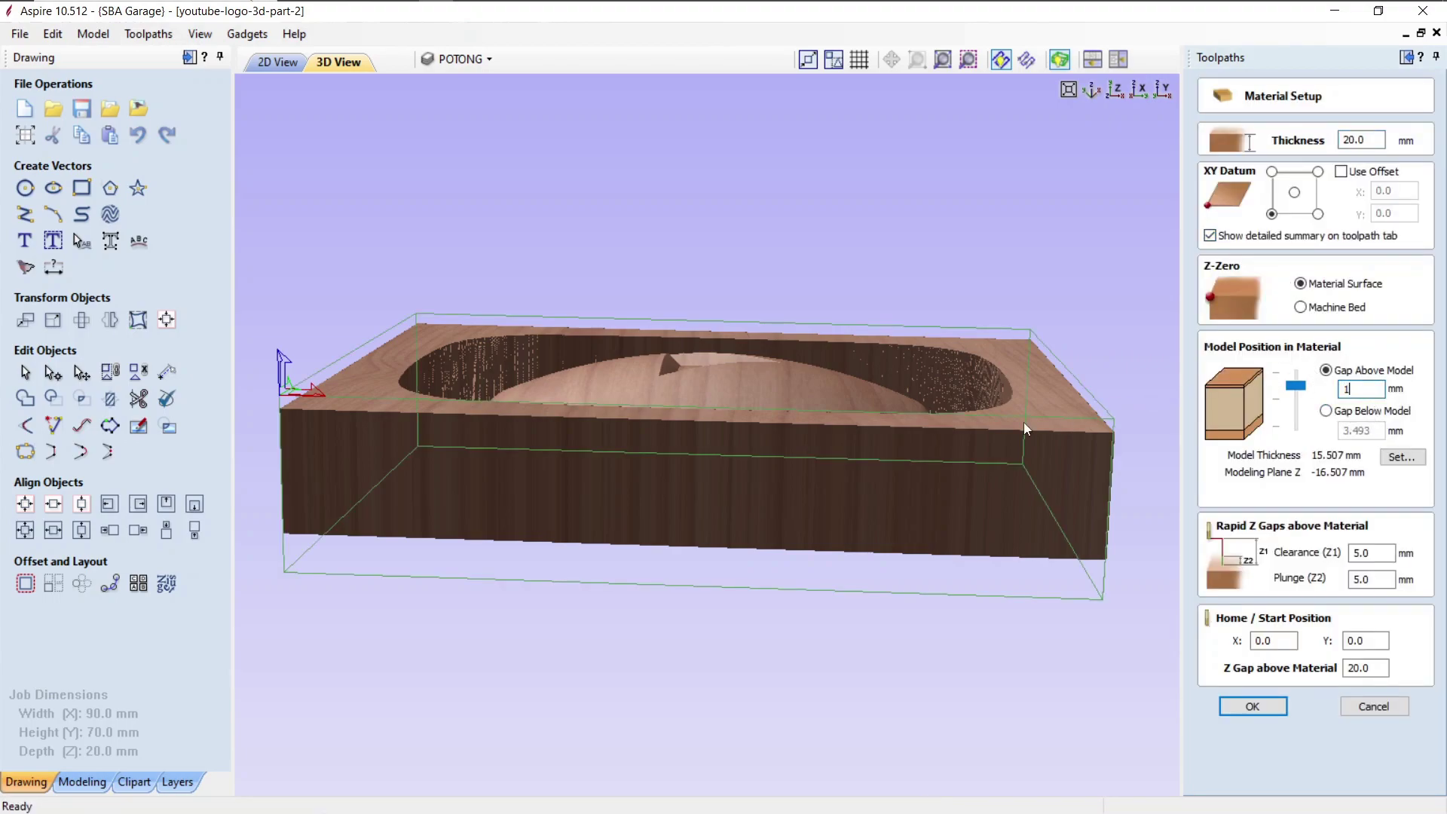
{"action": "key", "text": "Return"}
{"action": "left_click_drag", "start_coordinate": [774, 446], "coordinate": [740, 424]}
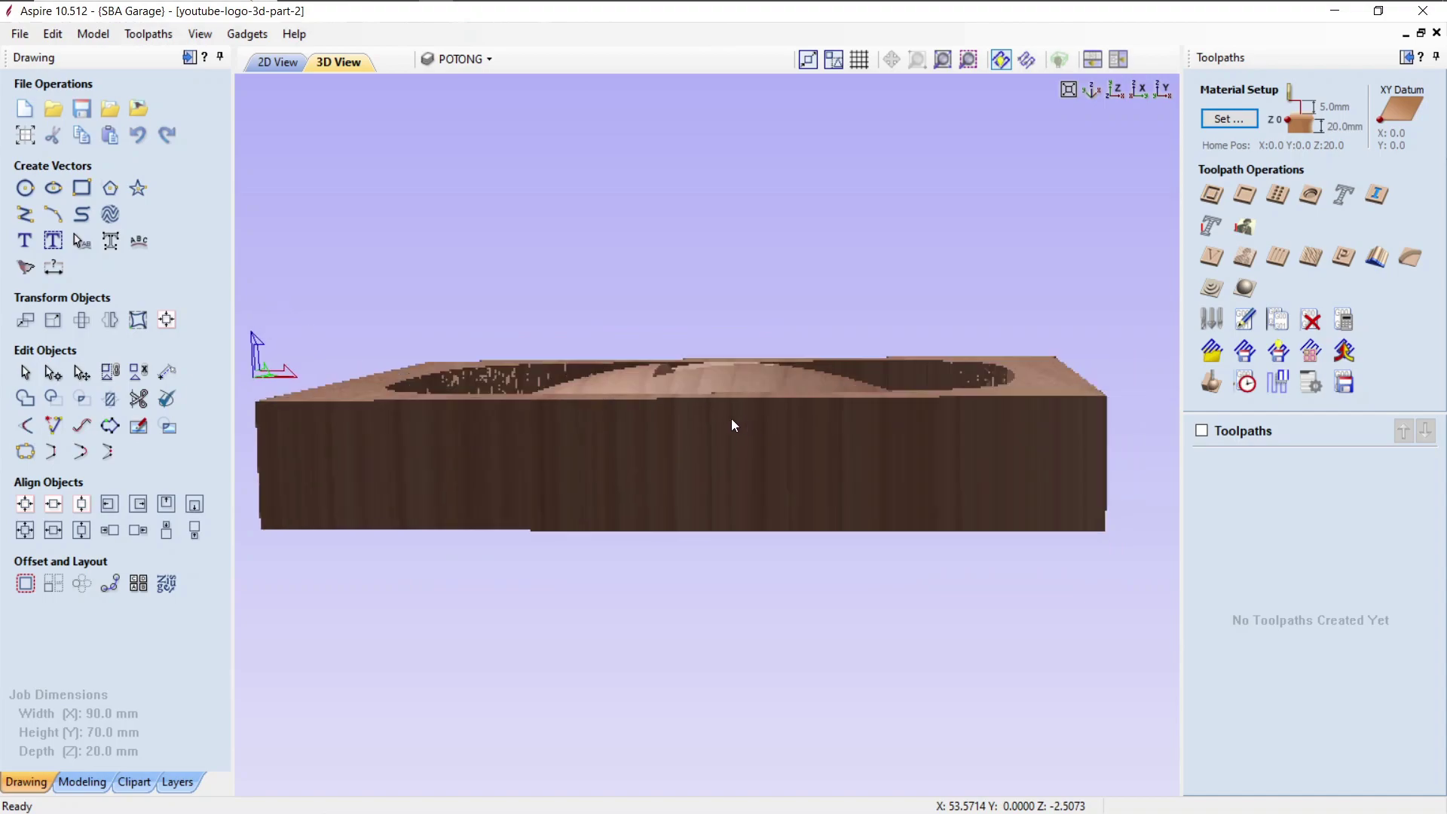
Step: Review the model position, rapid Z gaps, home position and thickness in the material setup, and accept the settings
{"action": "left_click", "coordinate": [1229, 121]}
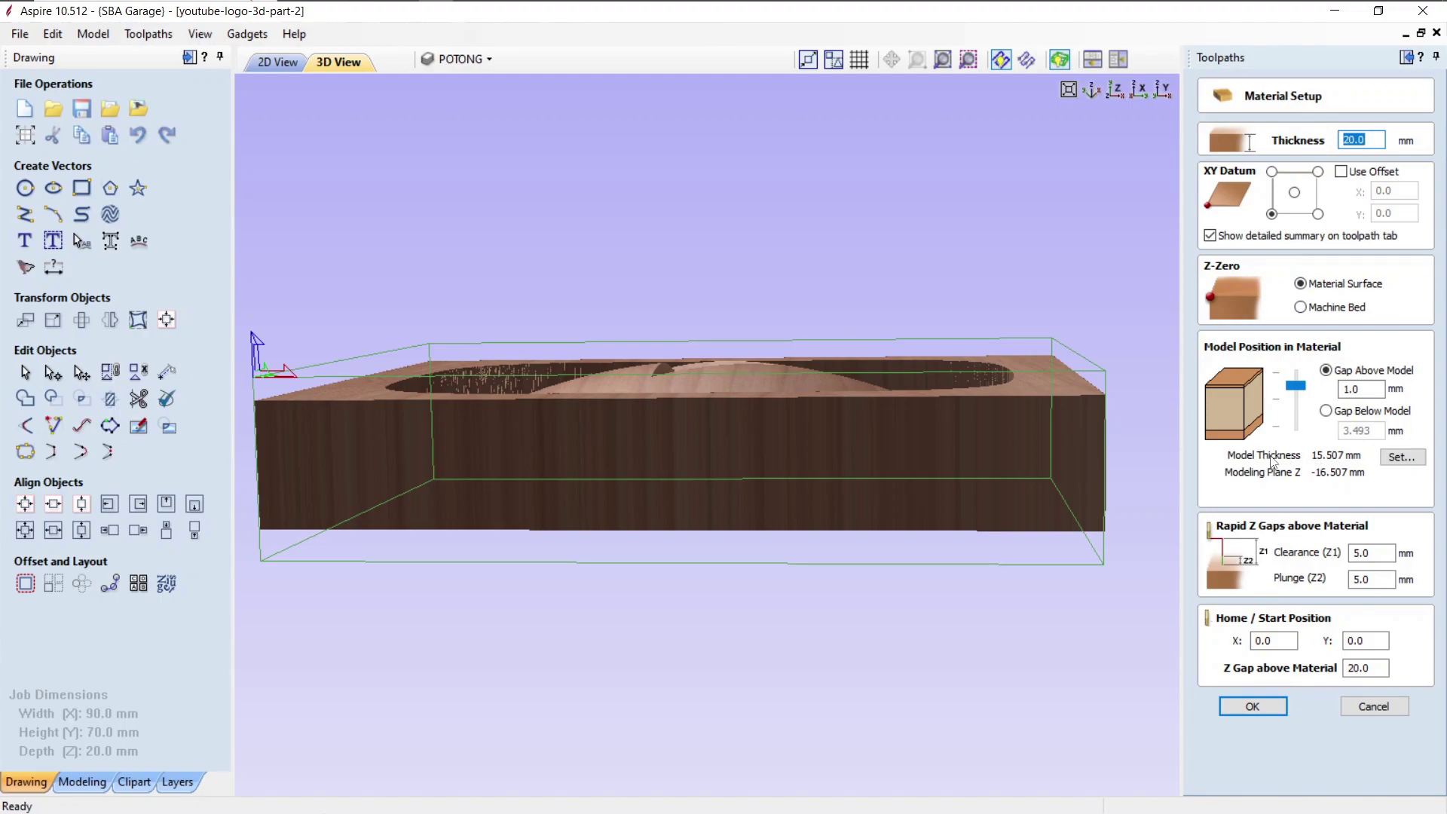
{"action": "left_click_drag", "start_coordinate": [923, 406], "coordinate": [934, 405]}
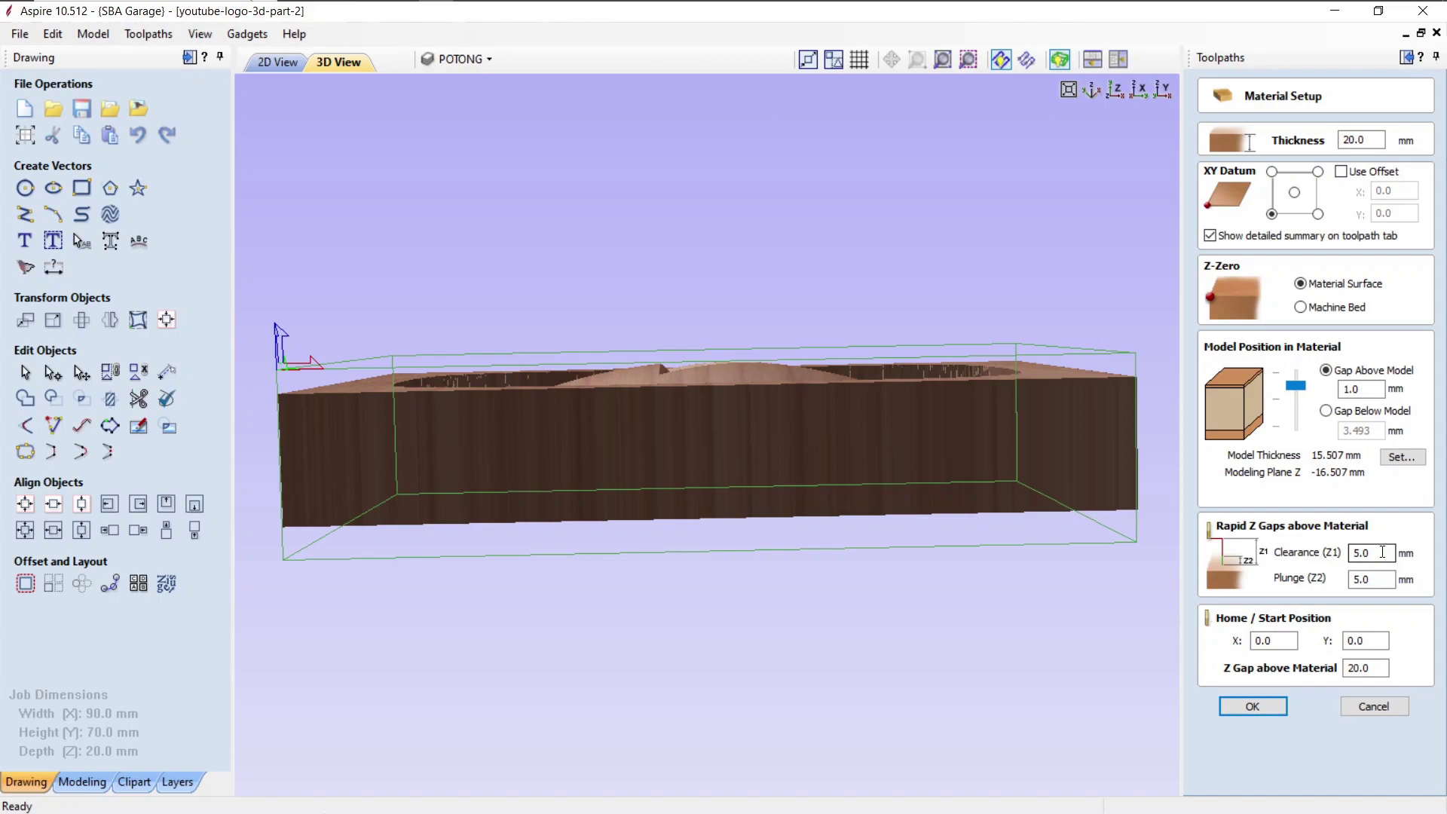
{"action": "left_click_drag", "start_coordinate": [1005, 445], "coordinate": [631, 299]}
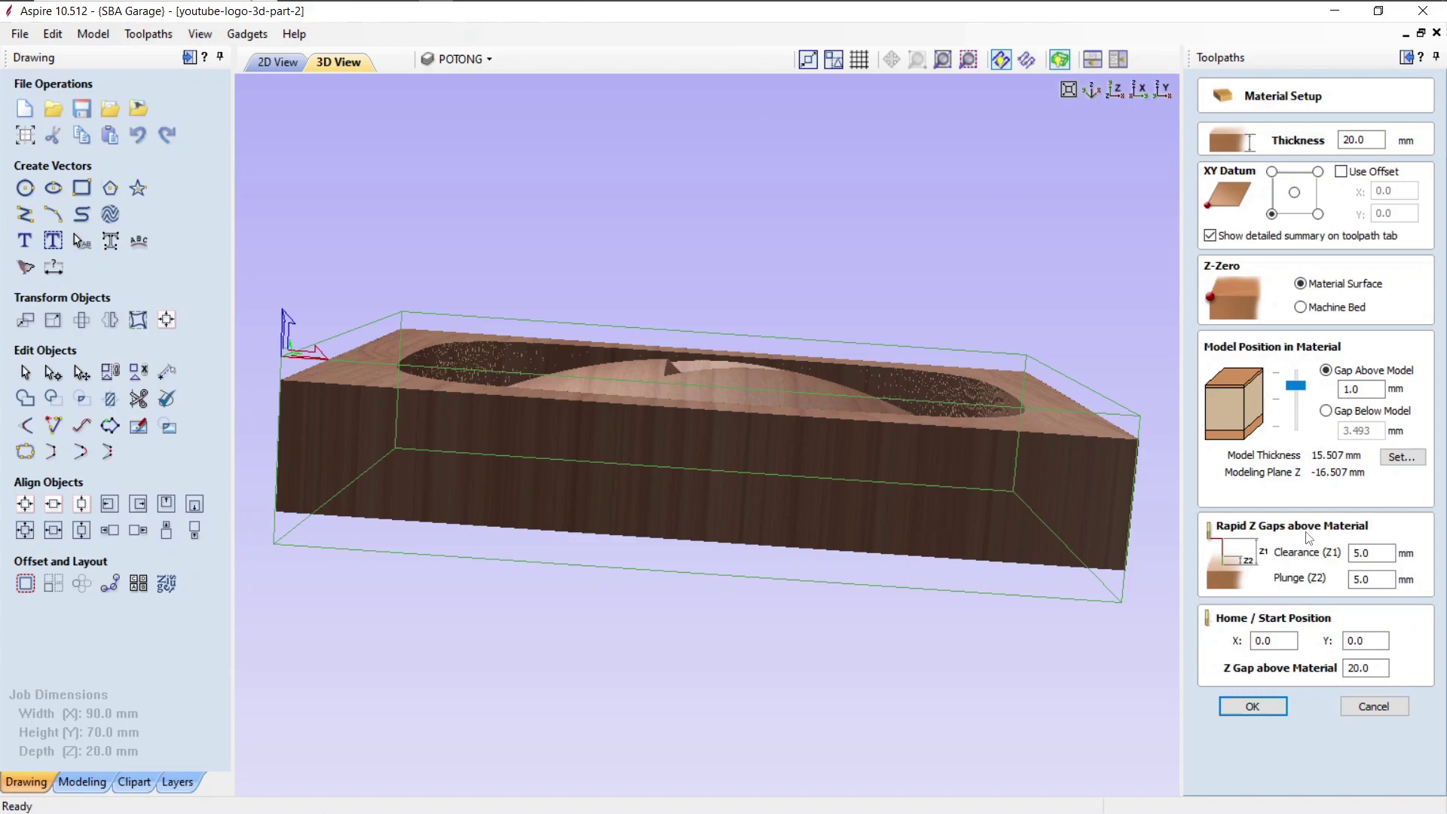
{"action": "left_click_drag", "start_coordinate": [771, 393], "coordinate": [666, 342]}
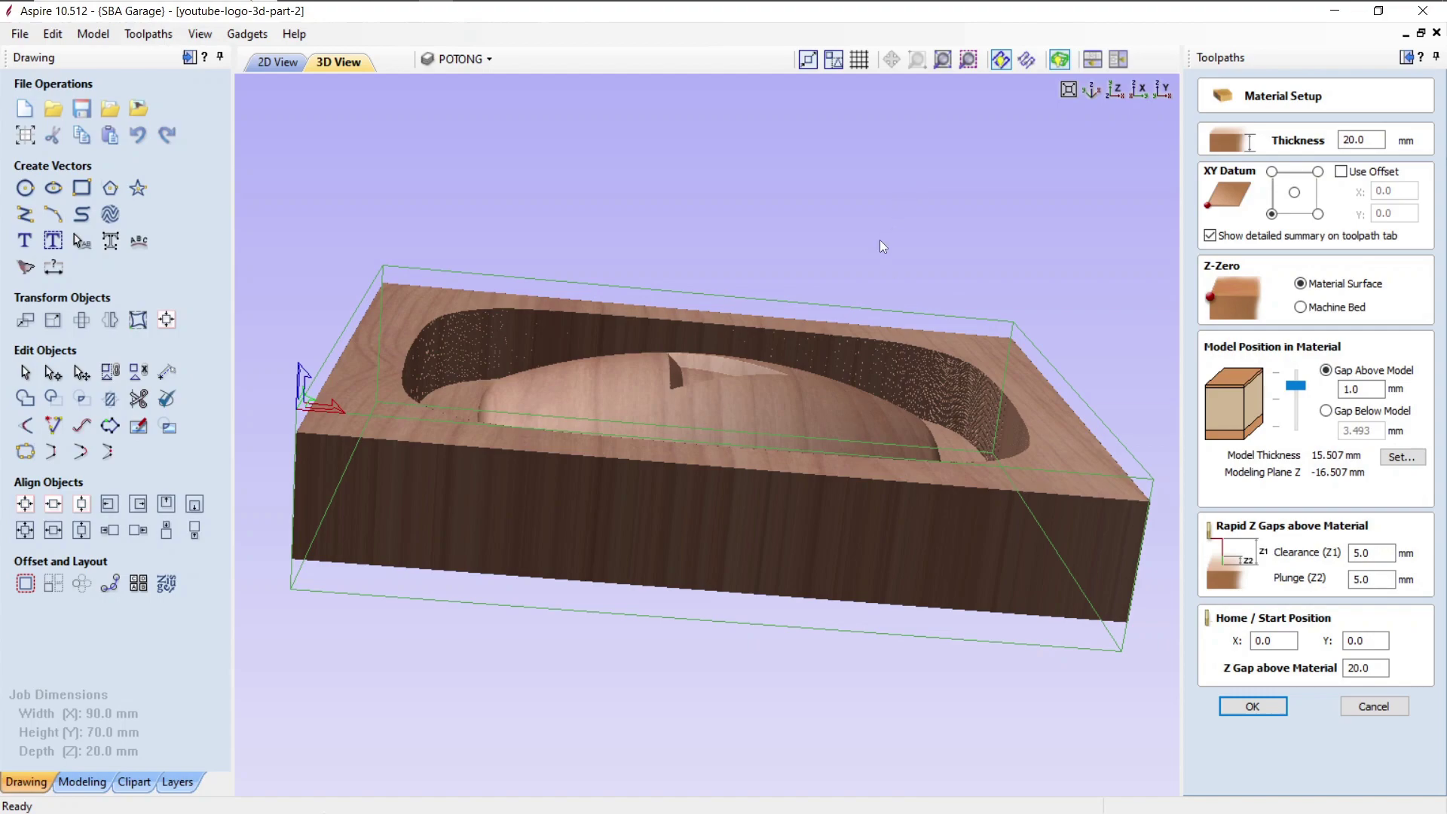
{"action": "mouse_move", "coordinate": [851, 352]}
{"action": "left_mouse_down"}
{"action": "mouse_move", "coordinate": [885, 358]}
{"action": "mouse_move", "coordinate": [867, 360]}
{"action": "left_mouse_up"}
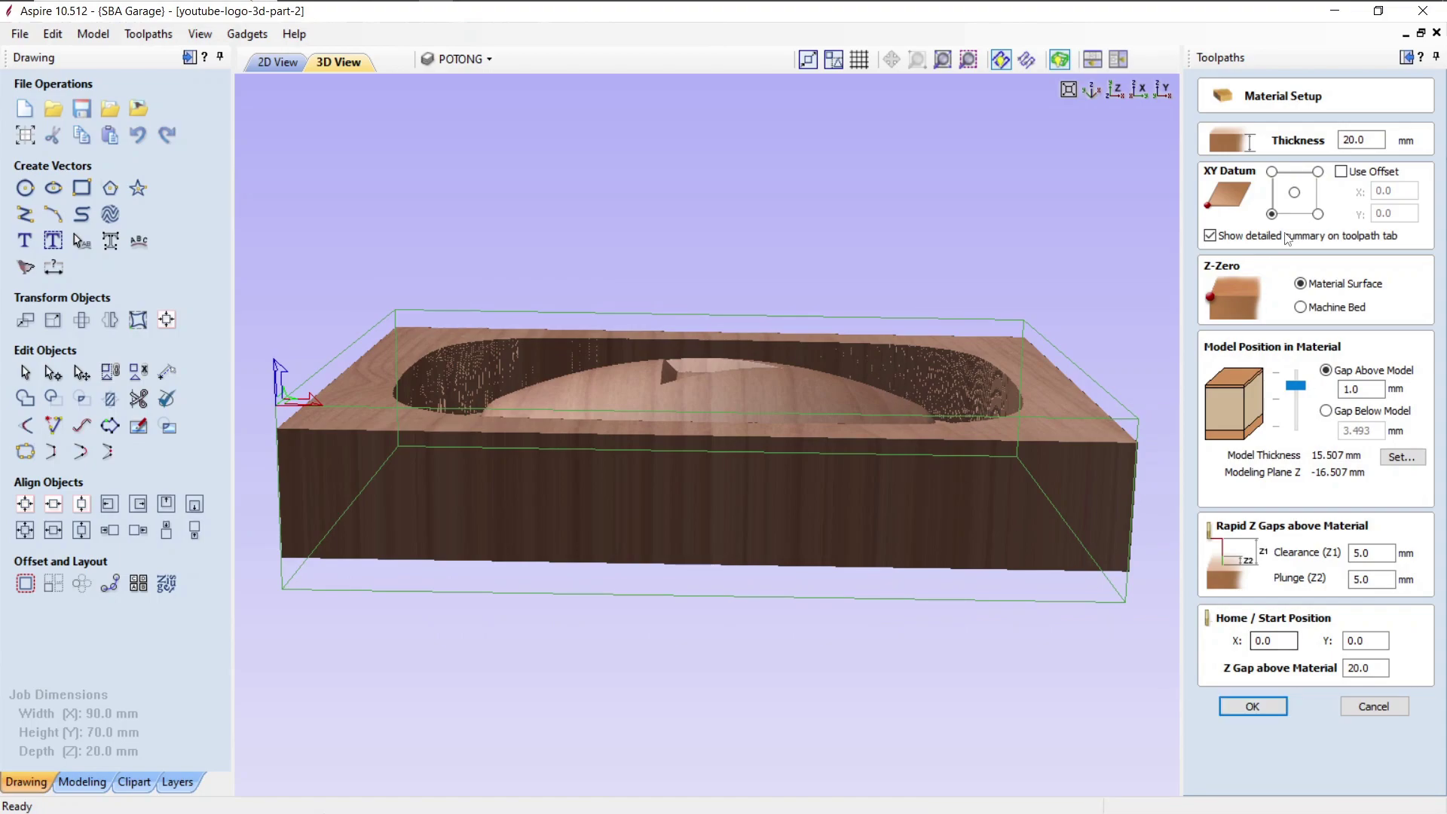
{"action": "double_click", "coordinate": [1356, 141]}
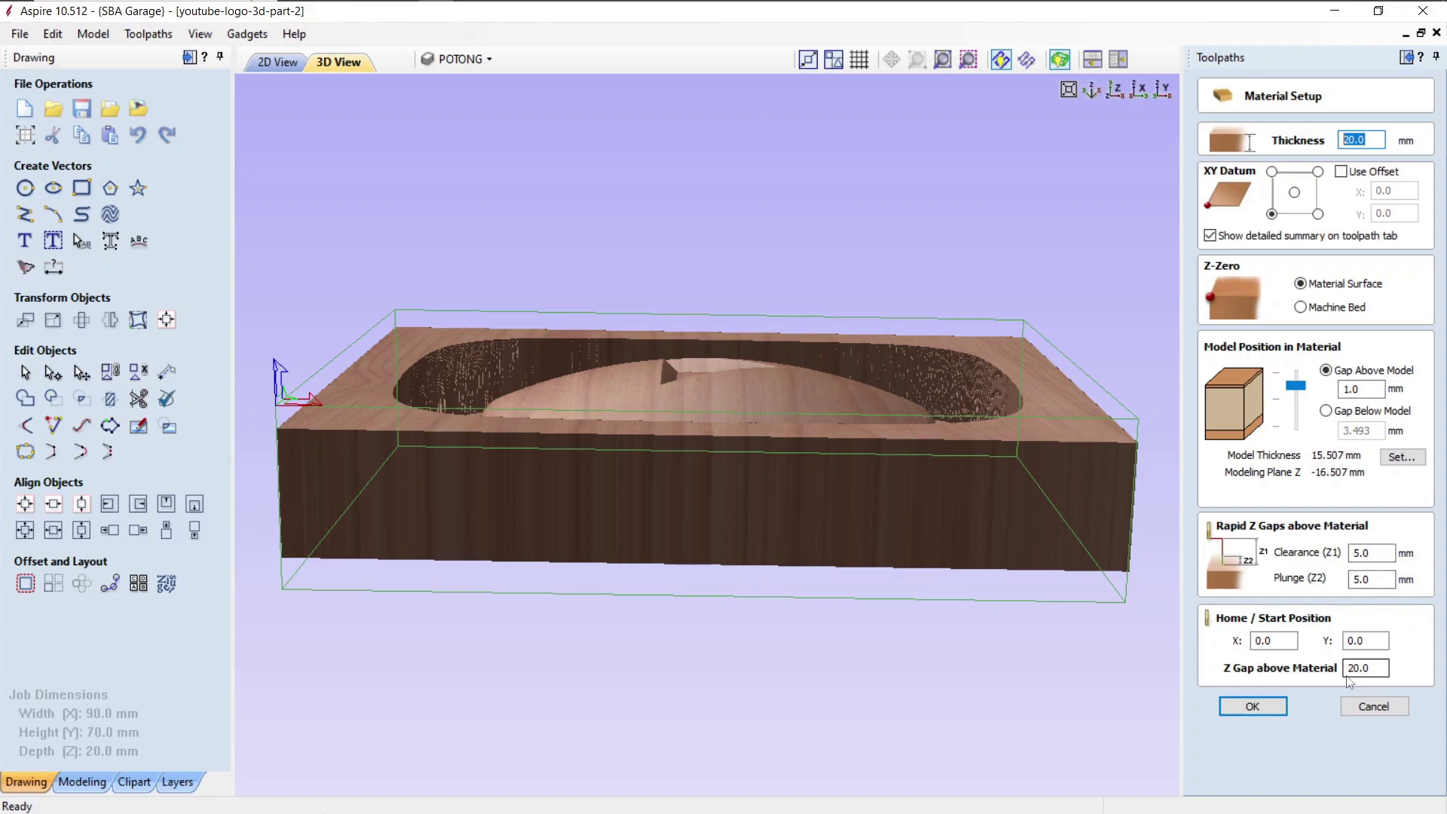
{"action": "left_click", "coordinate": [1243, 708]}
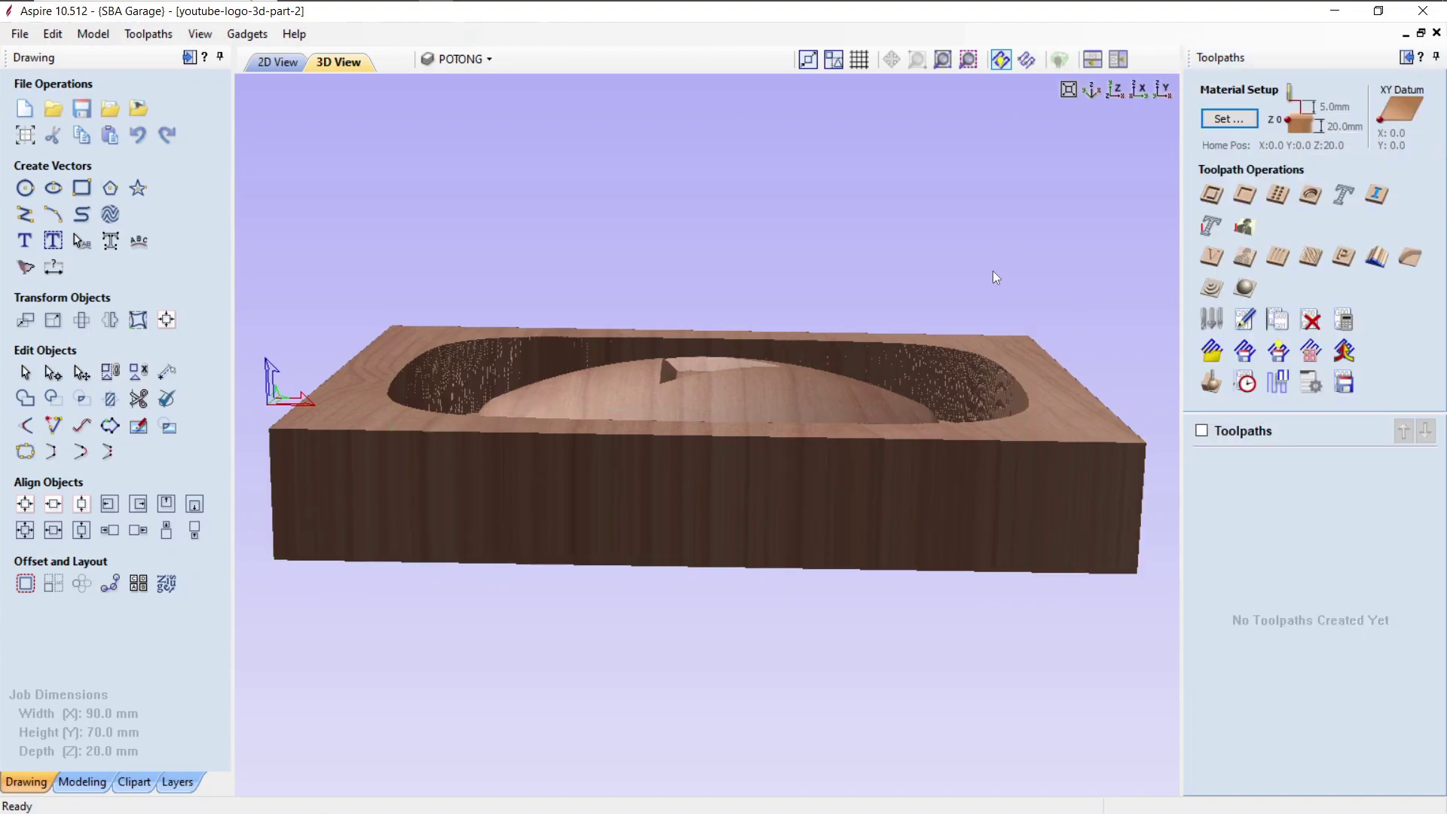
Step: Inspect the carved logo model from above in 3D and return to the 2D view
{"action": "left_click_drag", "start_coordinate": [930, 438], "coordinate": [777, 450]}
{"action": "left_click_drag", "start_coordinate": [685, 406], "coordinate": [700, 458]}
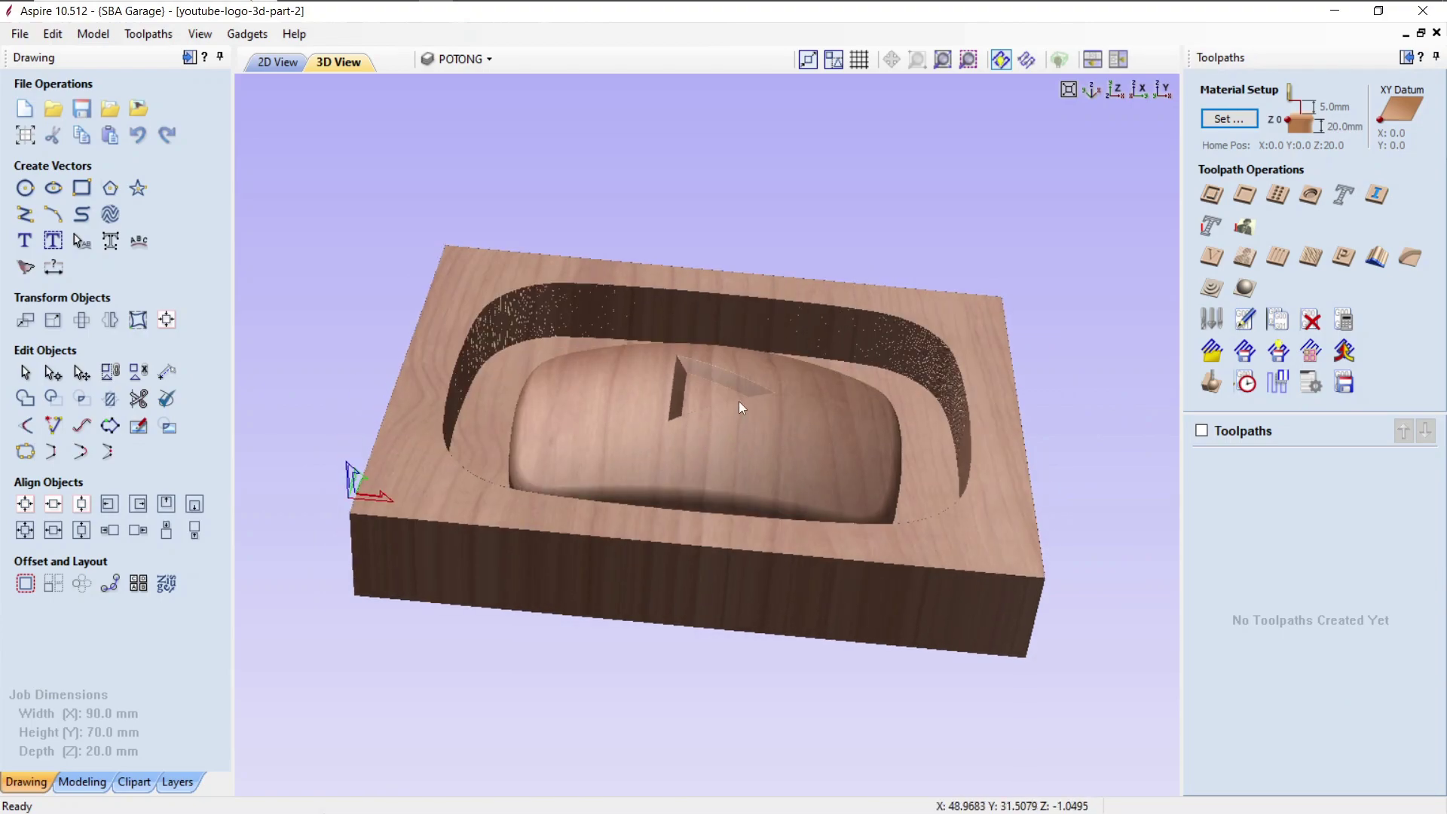
{"action": "left_click", "coordinate": [287, 63]}
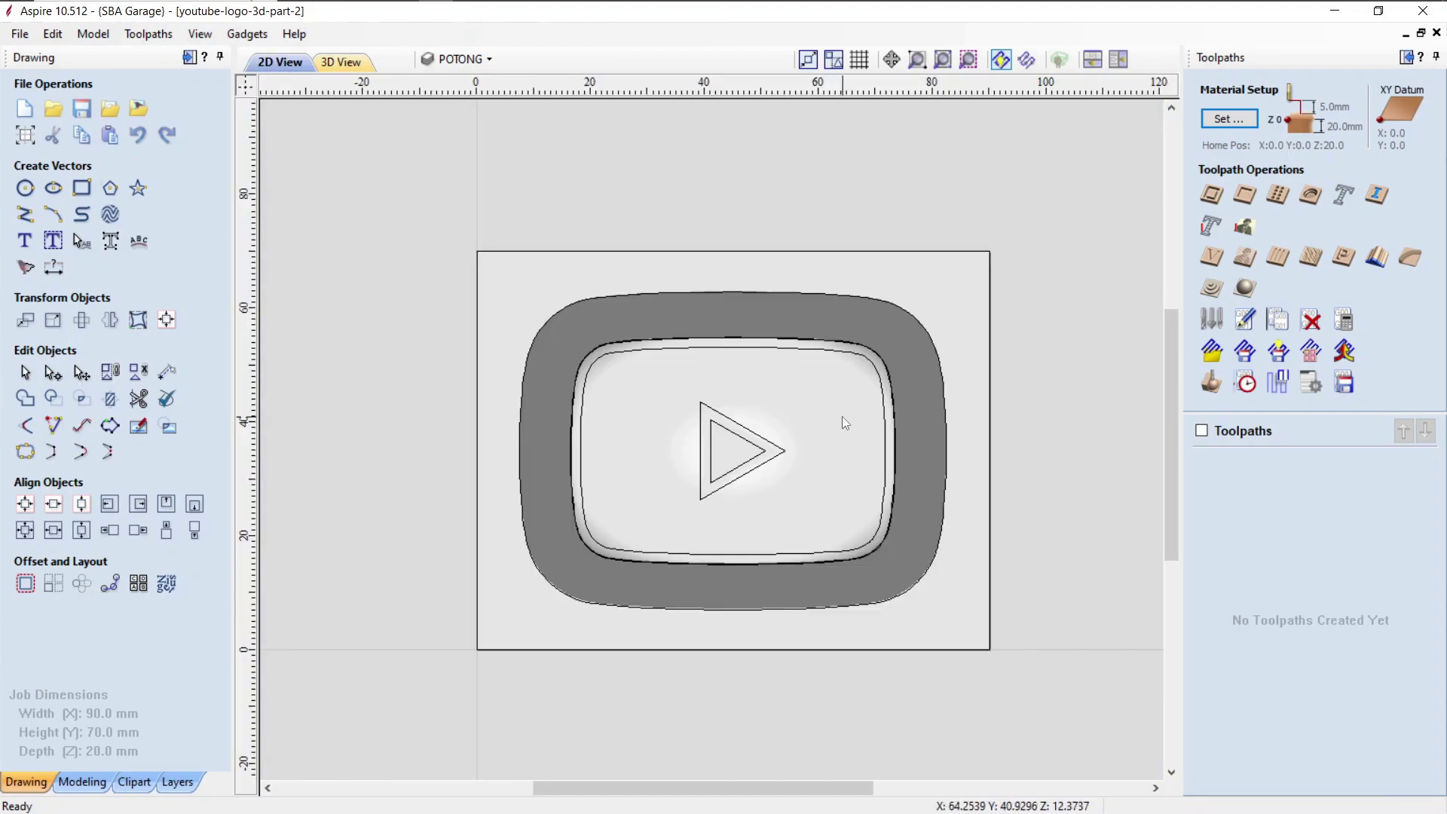
{"action": "middle_click_drag", "start_coordinate": [1005, 490], "coordinate": [1051, 522]}
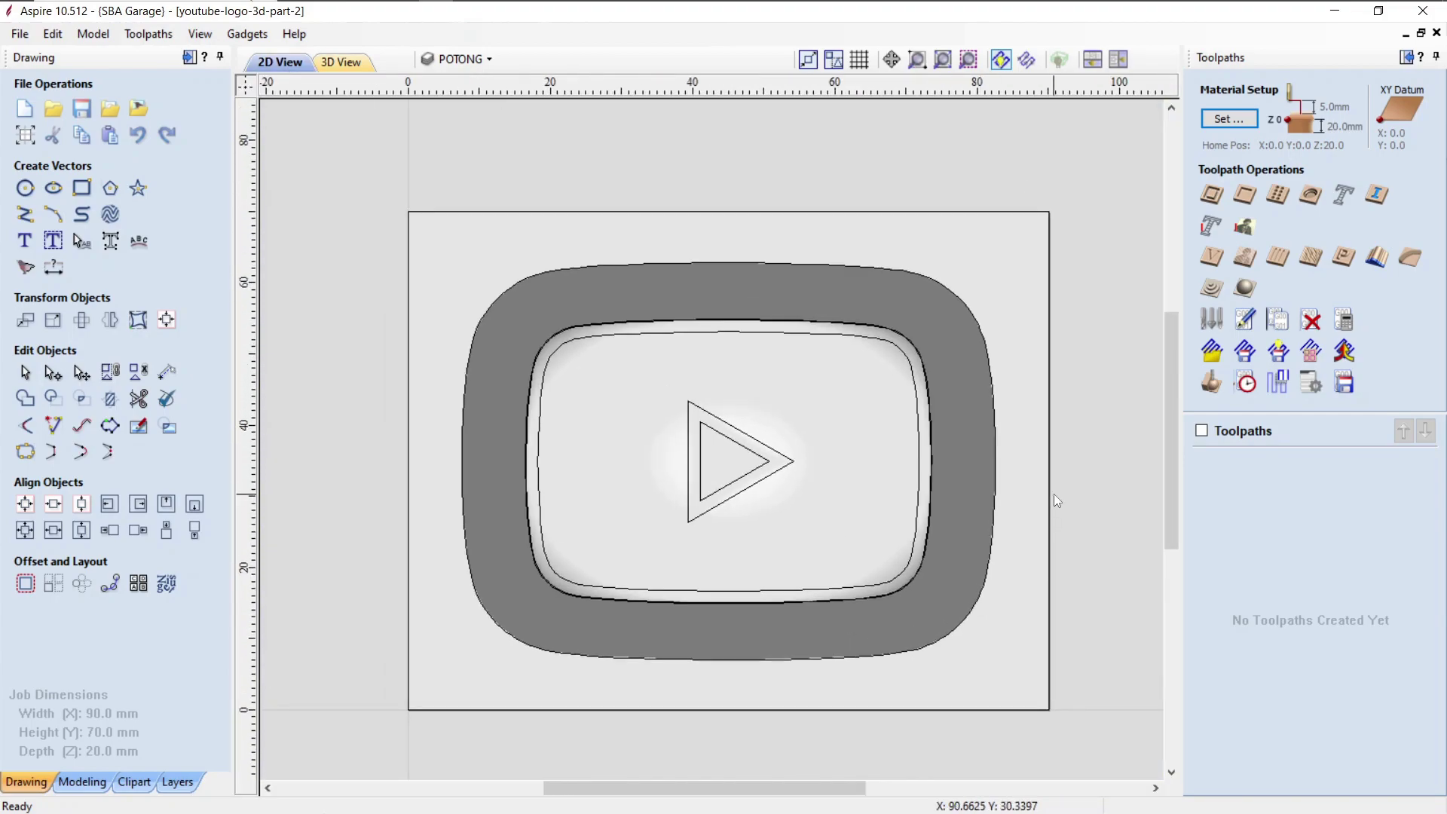
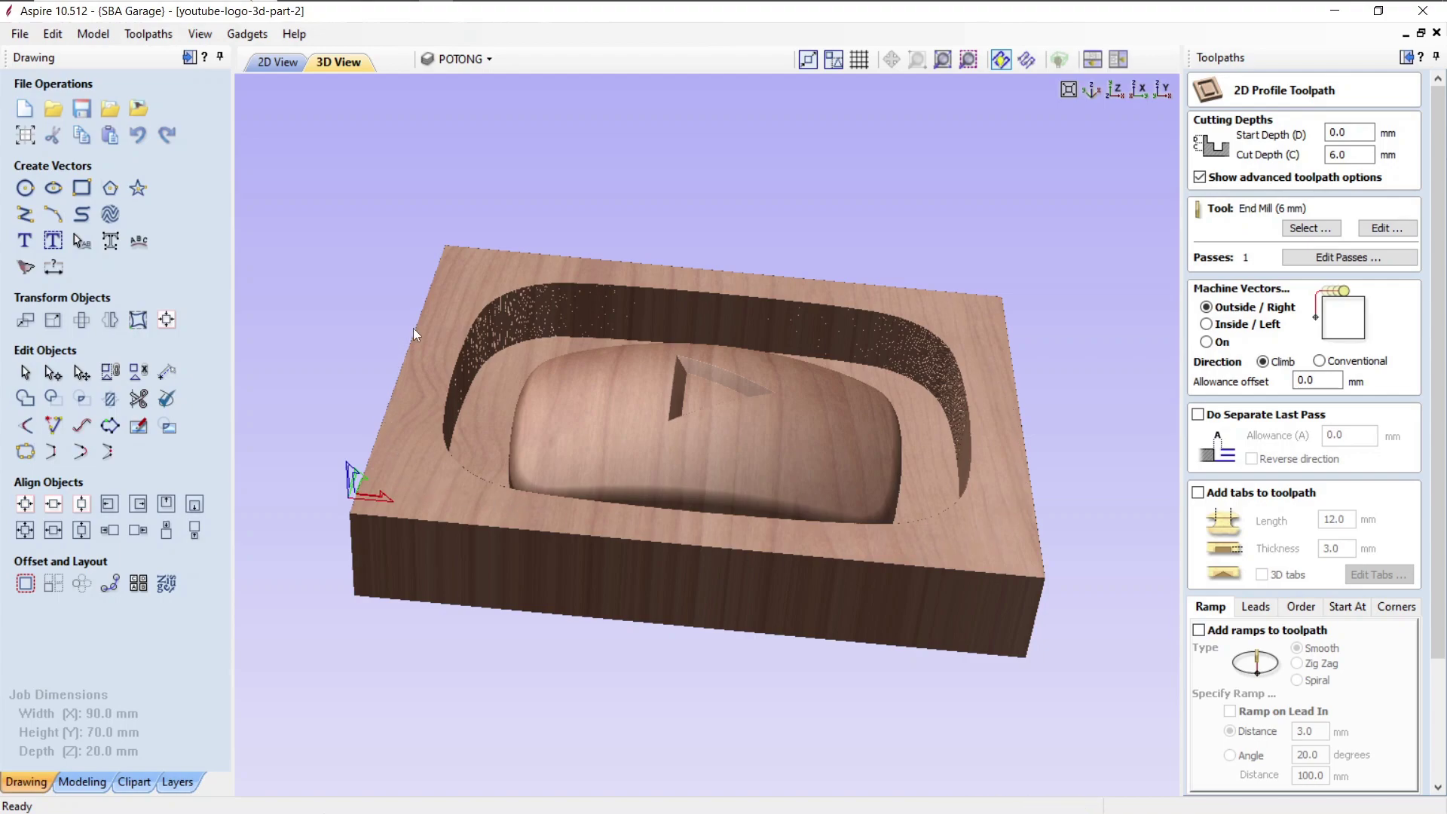
Step: Choose the 8 mm metric end mill as the tool for the 2D profile toolpath
{"action": "left_click_drag", "start_coordinate": [1005, 346], "coordinate": [994, 477]}
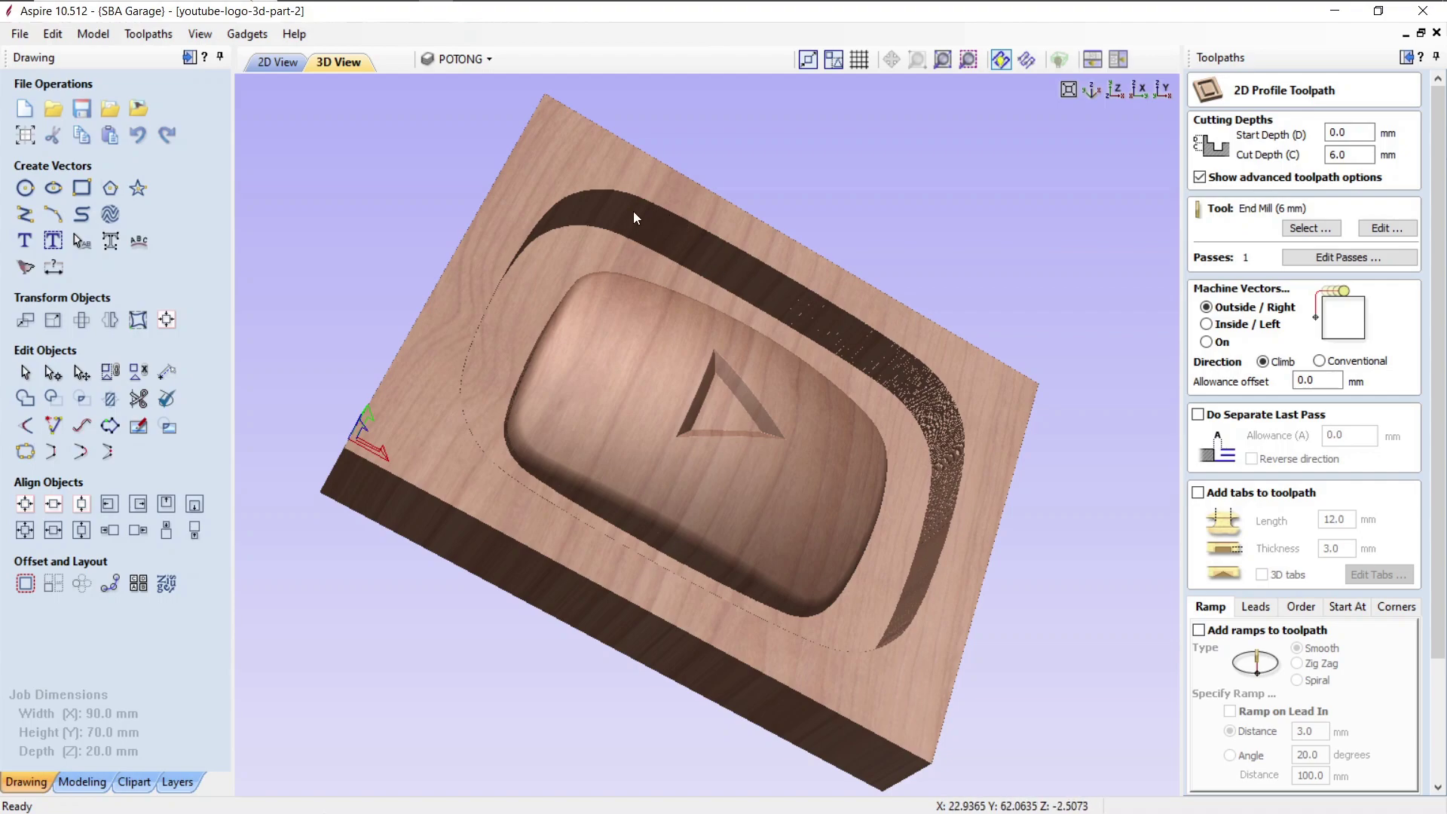
{"action": "left_click_drag", "start_coordinate": [633, 211], "coordinate": [789, 170]}
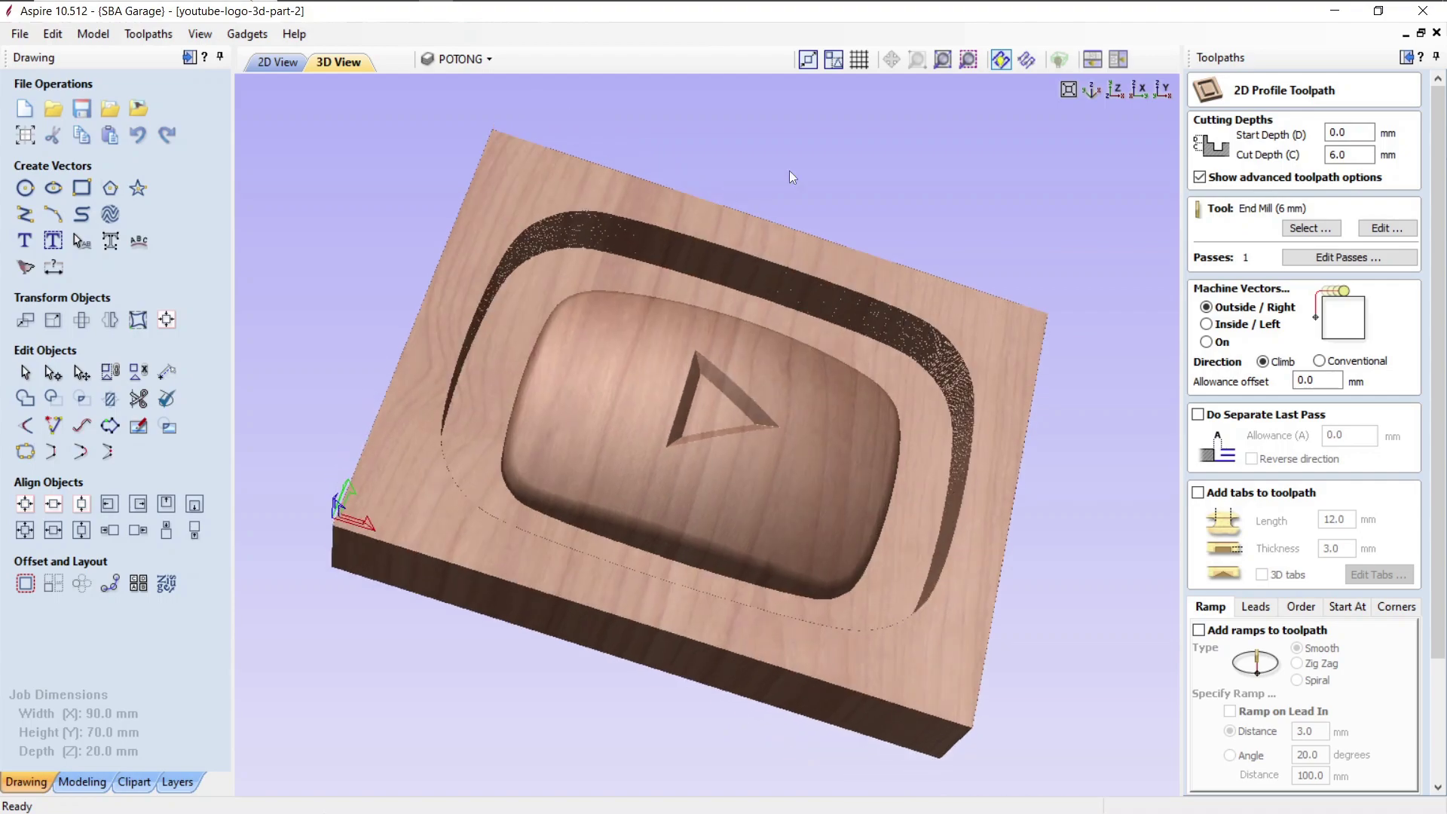
{"action": "left_click", "coordinate": [278, 62]}
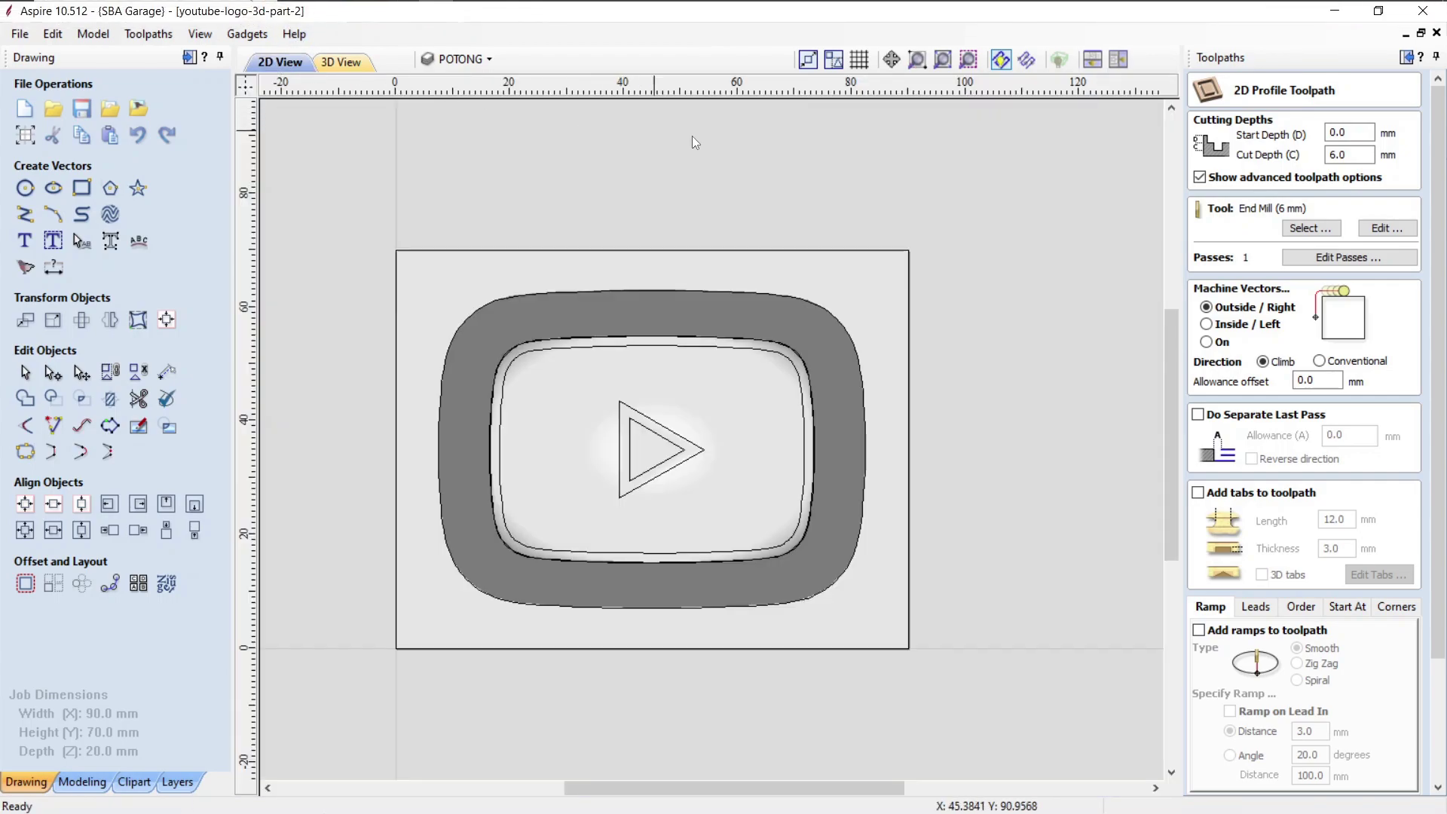
{"action": "left_click", "coordinate": [1302, 229]}
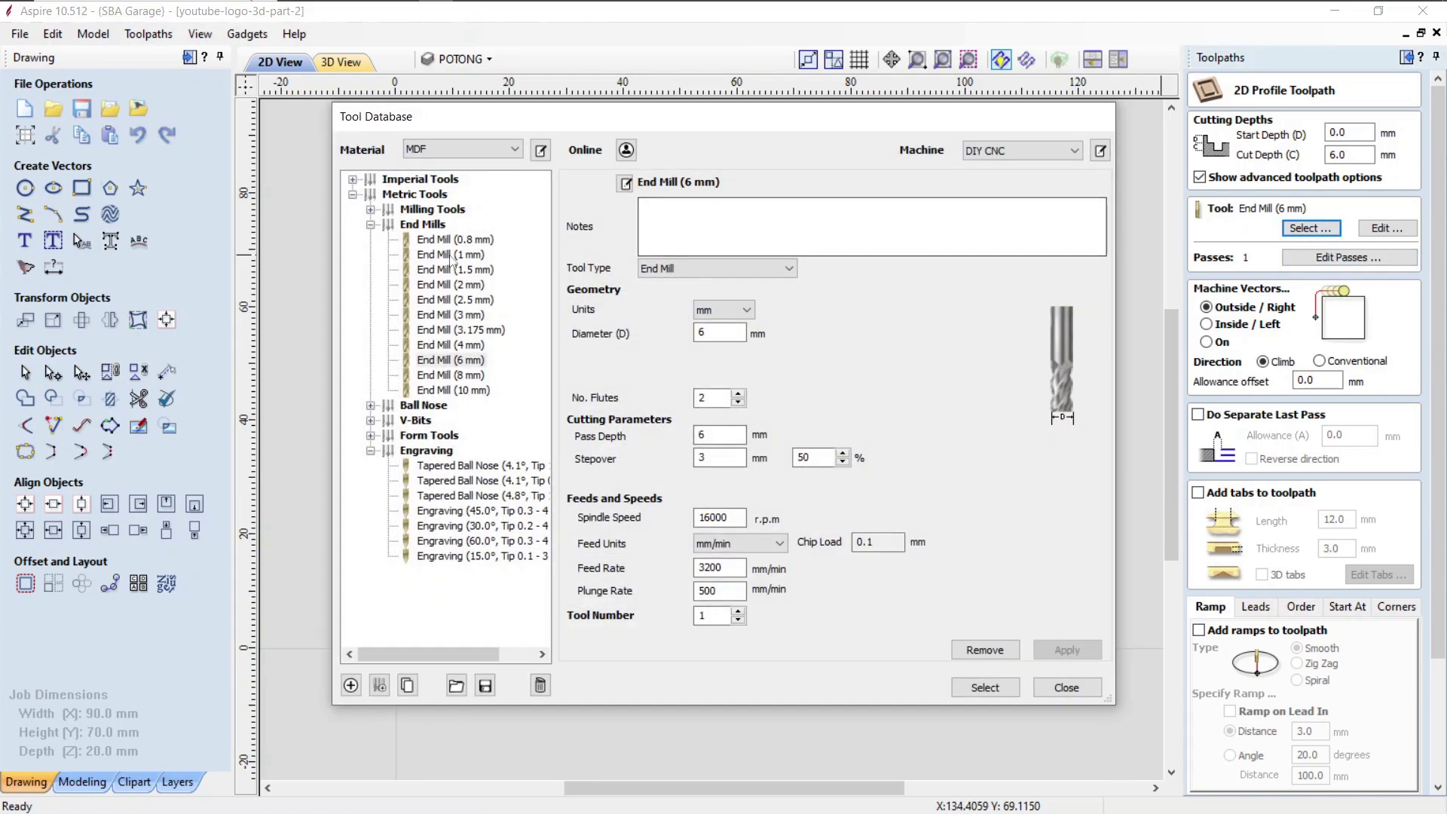
{"action": "left_click", "coordinate": [456, 376]}
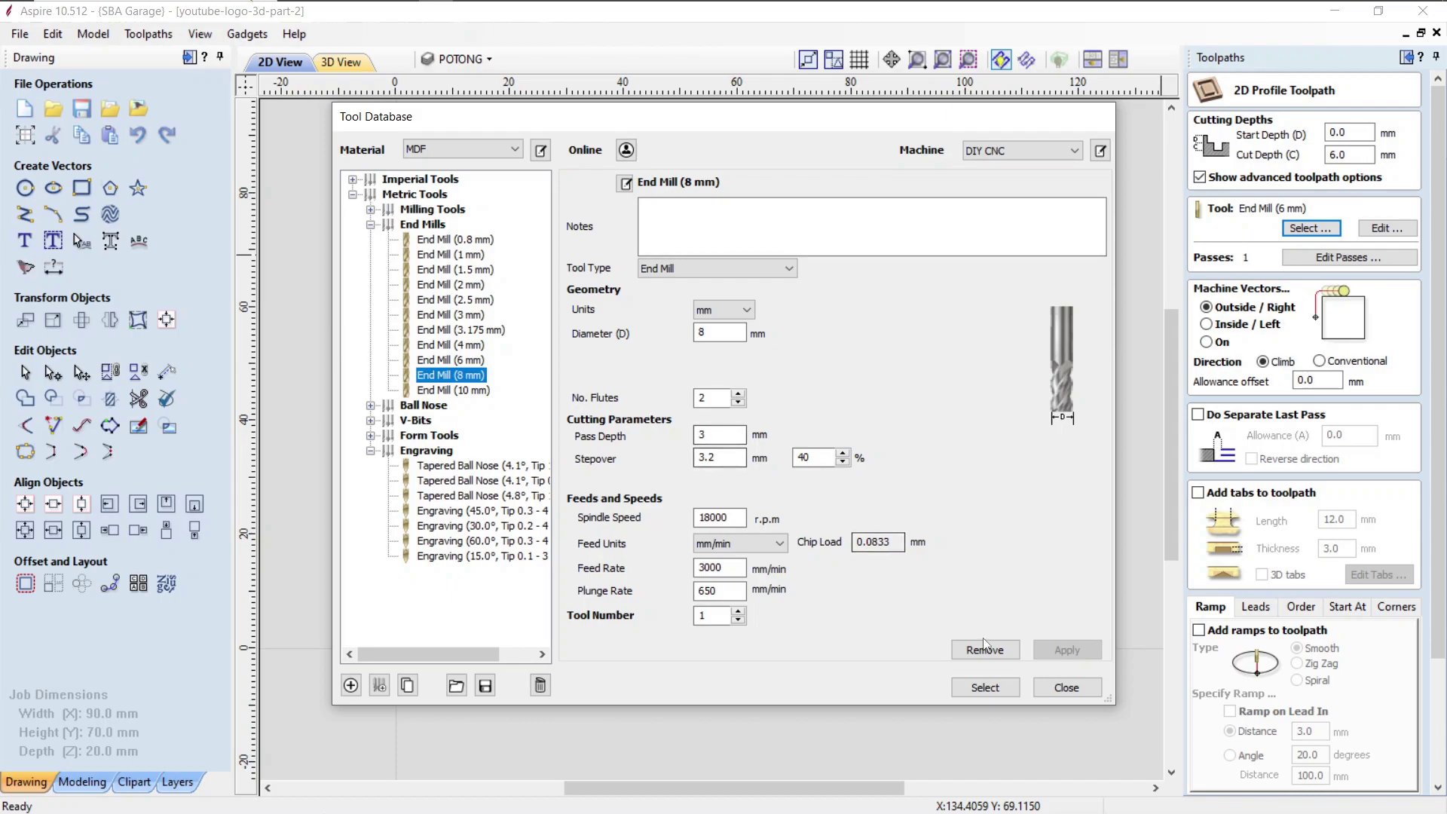
{"action": "left_click", "coordinate": [986, 688]}
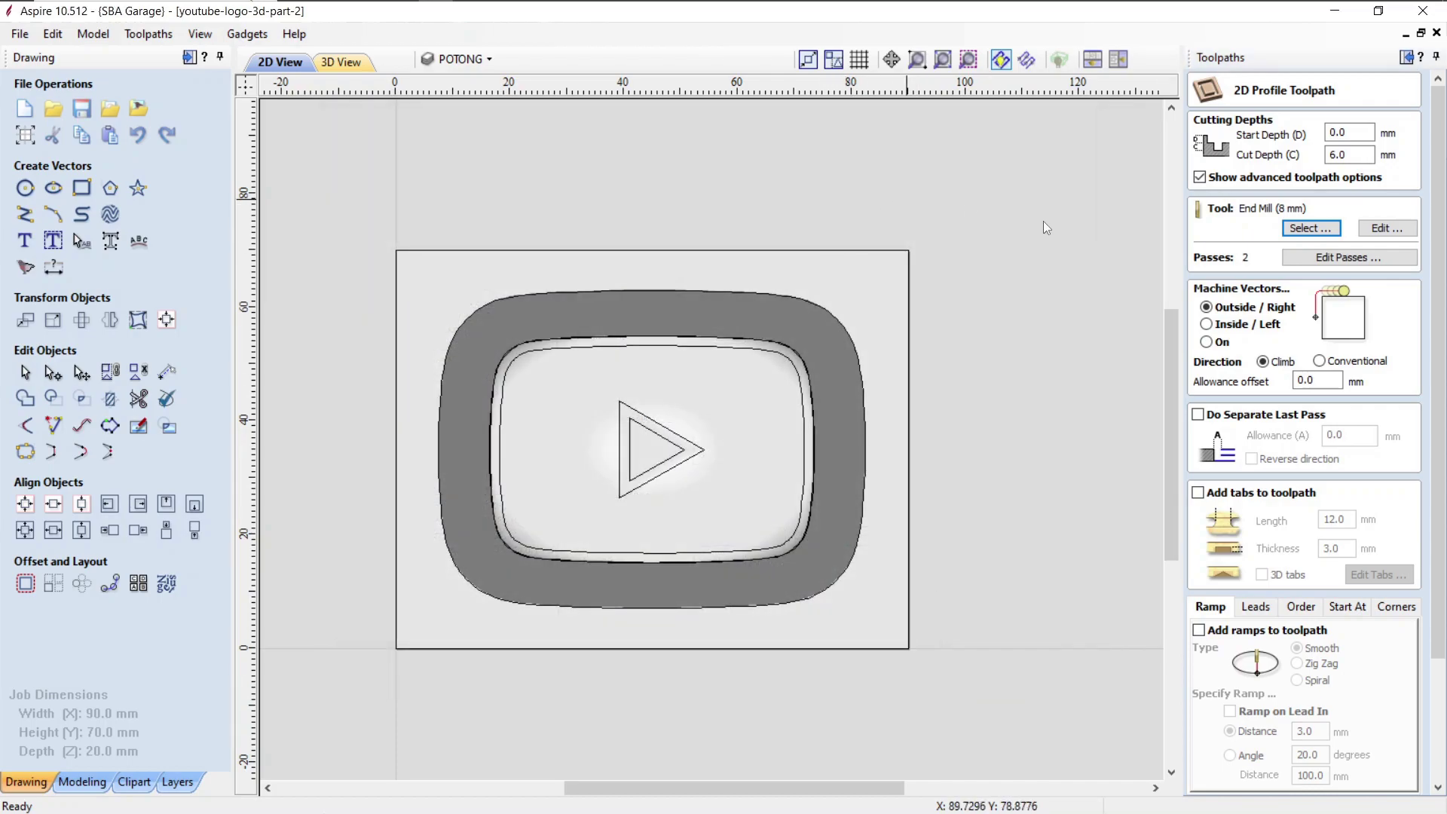
Step: Open the 8 mm end mill's settings for editing and review its spindle speed and feed rate
{"action": "left_click", "coordinate": [1378, 231]}
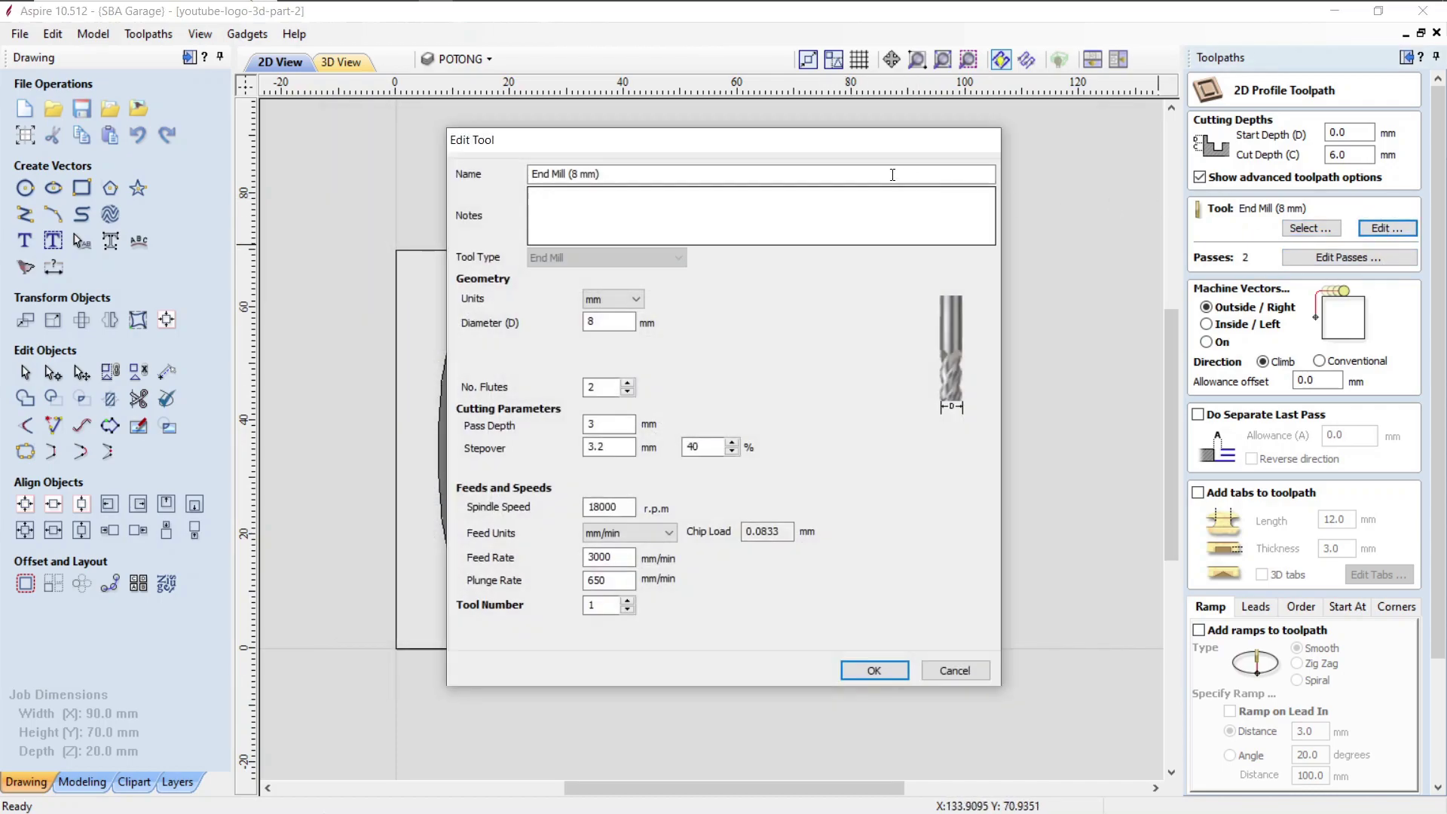
{"action": "left_click_drag", "start_coordinate": [759, 148], "coordinate": [757, 136]}
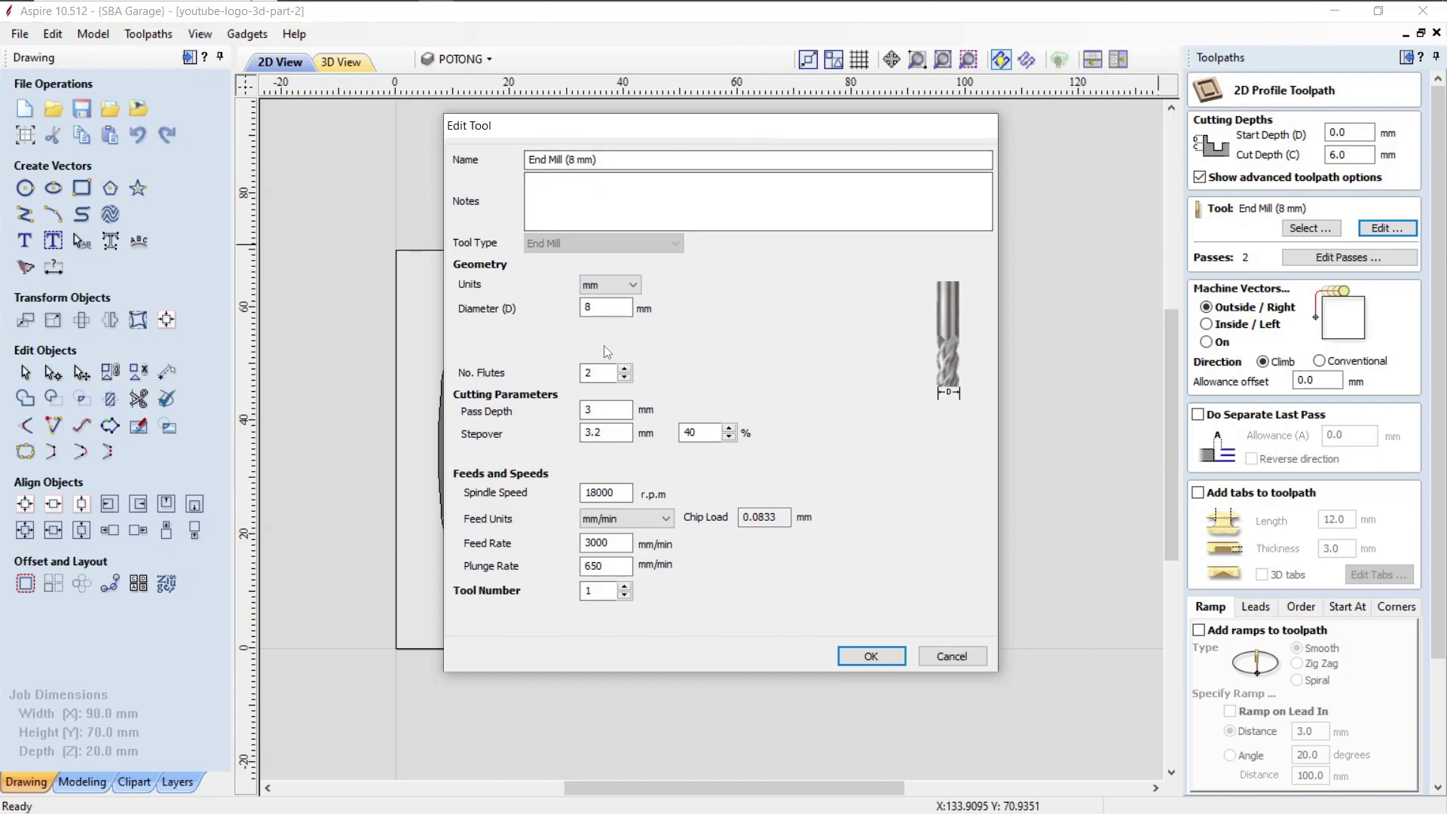
{"action": "left_click_drag", "start_coordinate": [660, 125], "coordinate": [699, 124]}
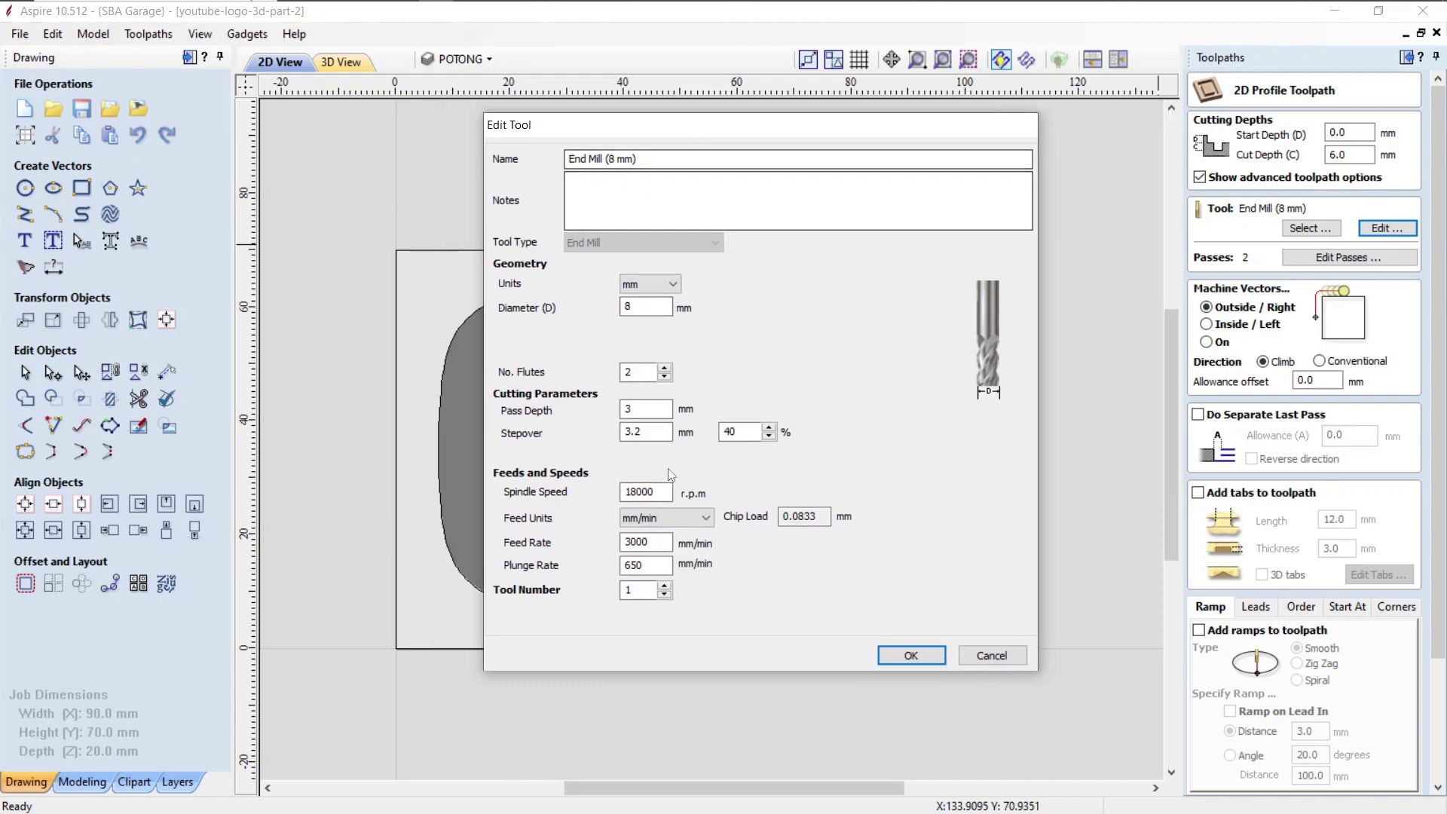
{"action": "left_click", "coordinate": [664, 546]}
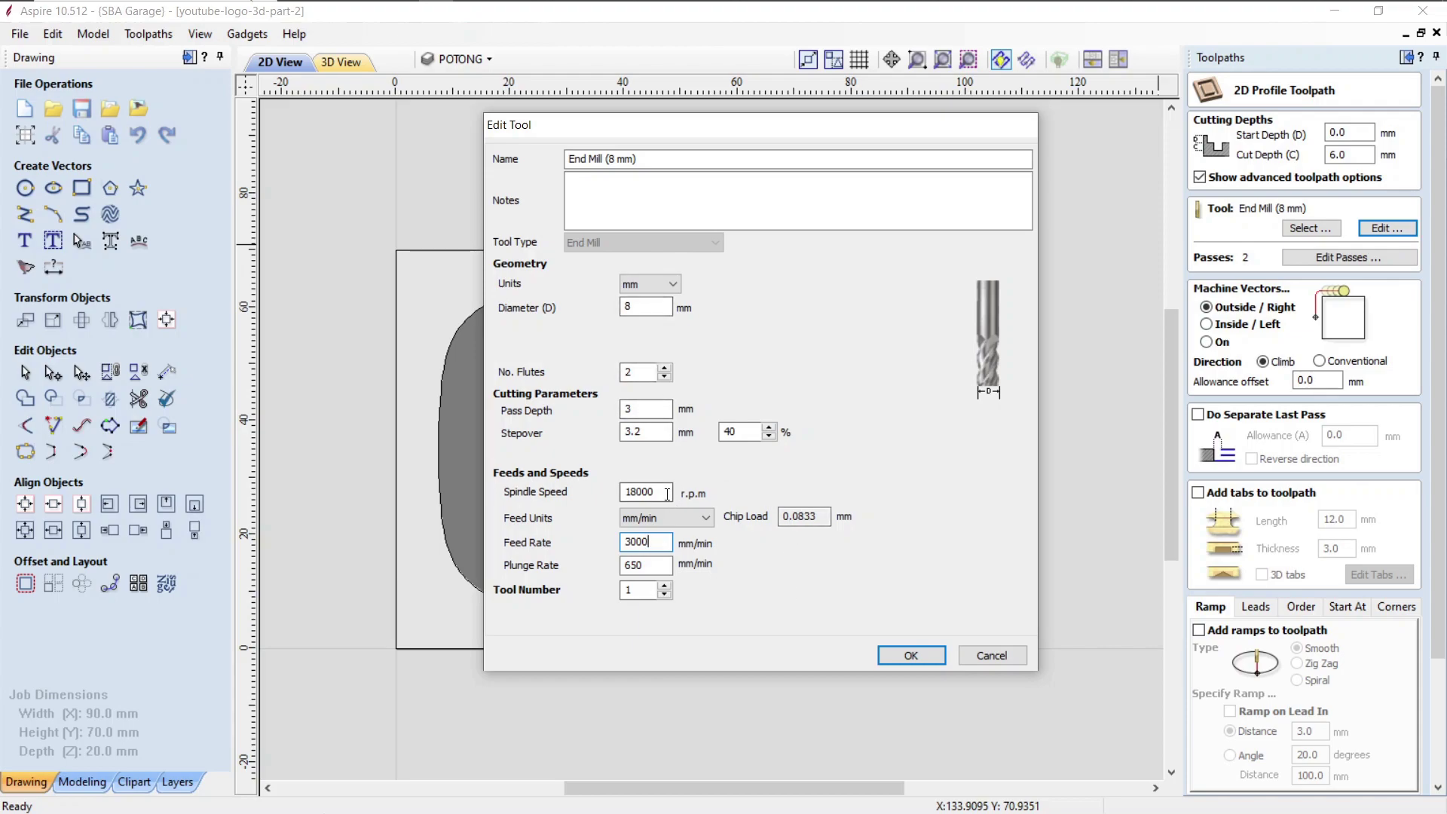
{"action": "left_click_drag", "start_coordinate": [657, 492], "coordinate": [612, 488]}
{"action": "left_click", "coordinate": [661, 488]}
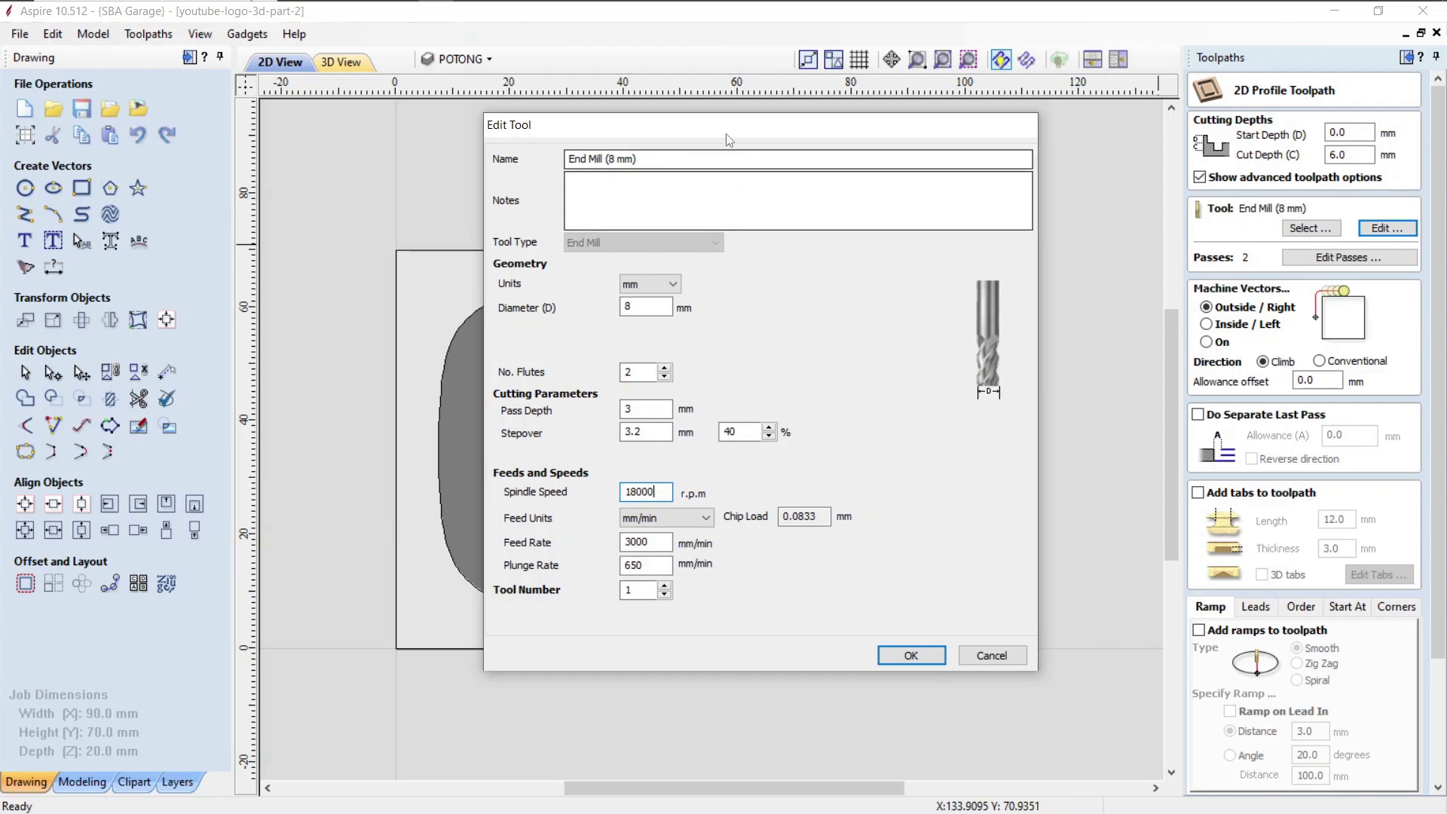
{"action": "left_click_drag", "start_coordinate": [723, 125], "coordinate": [730, 88]}
{"action": "left_click_drag", "start_coordinate": [663, 454], "coordinate": [632, 454]}
{"action": "left_click_drag", "start_coordinate": [666, 505], "coordinate": [593, 499]}
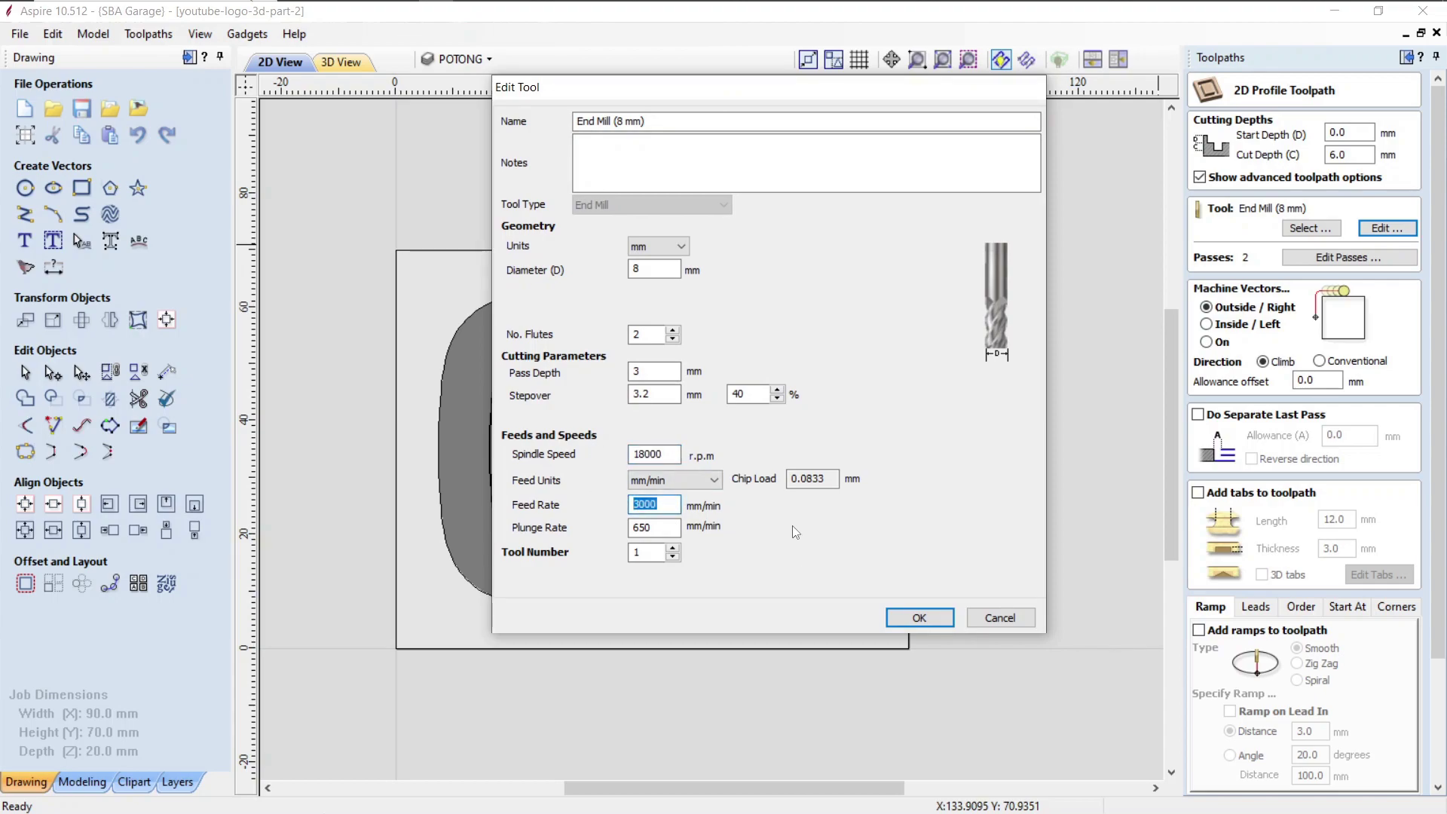
Step: Switch to Picasa Photo Viewer to consult the chip load chart by material and tool size, and return to the tool settings
{"action": "mouse_move", "coordinate": [605, 6]}
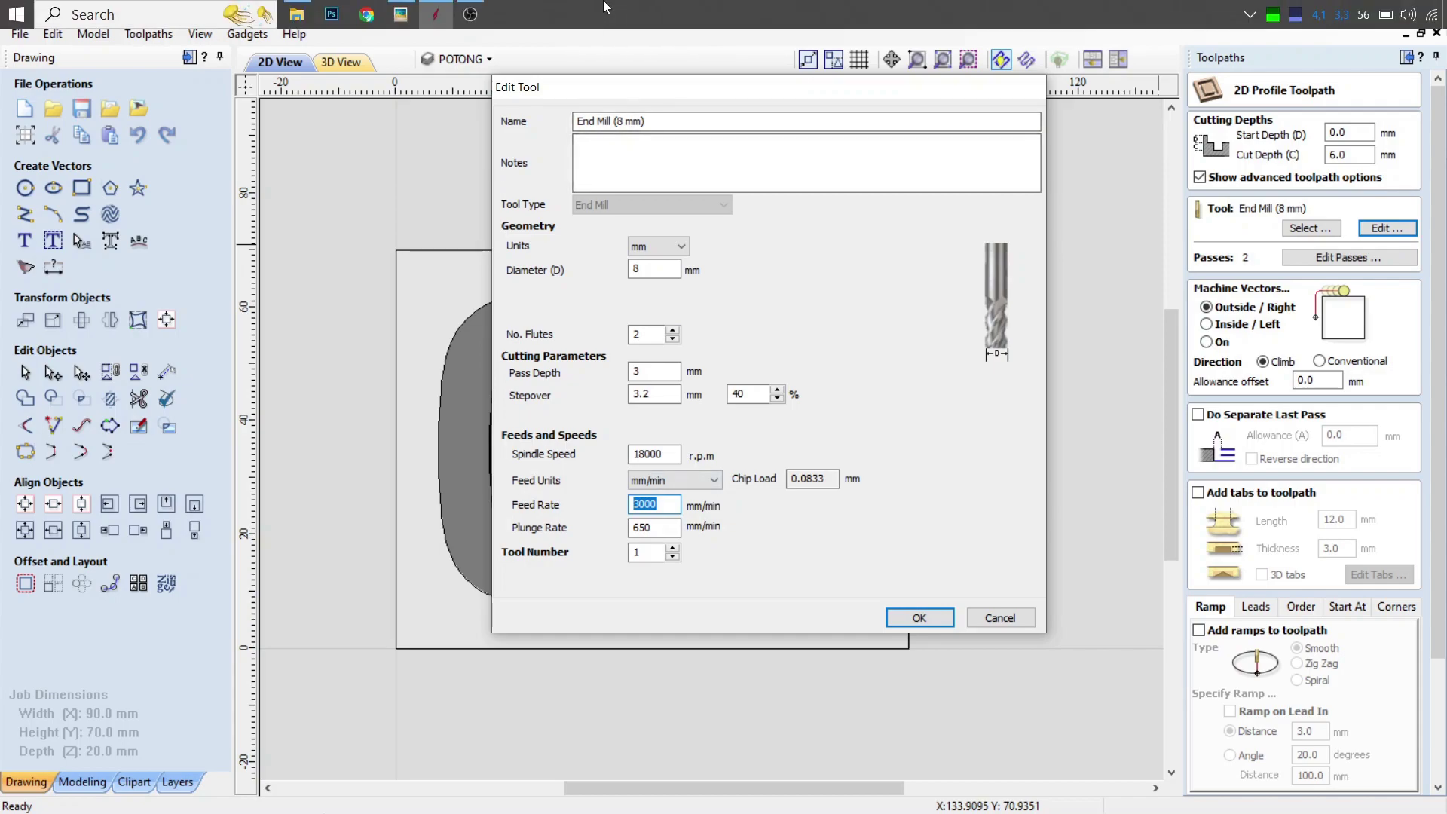
{"action": "left_click", "coordinate": [401, 14]}
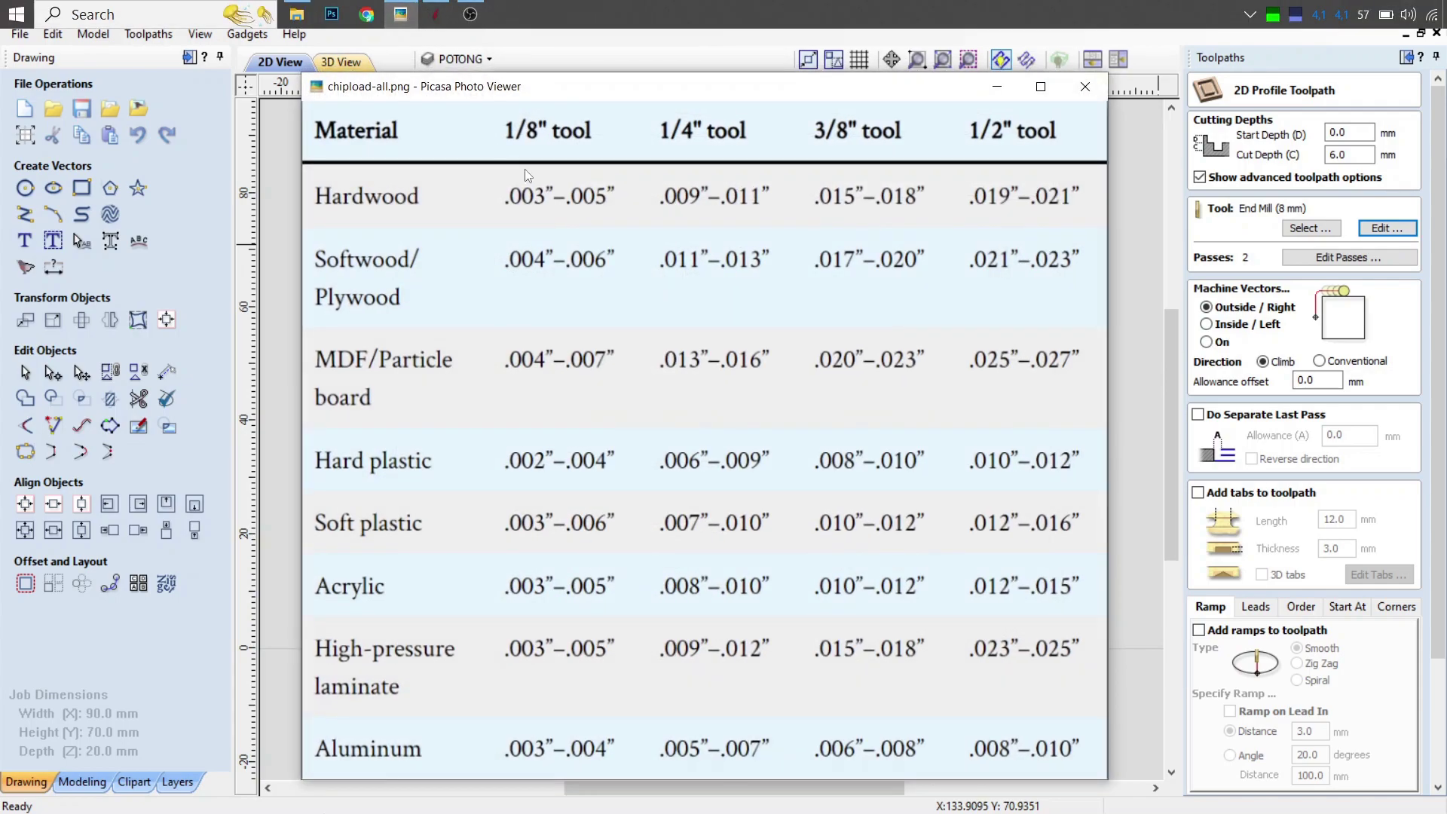
{"action": "left_click_drag", "start_coordinate": [663, 85], "coordinate": [673, 86]}
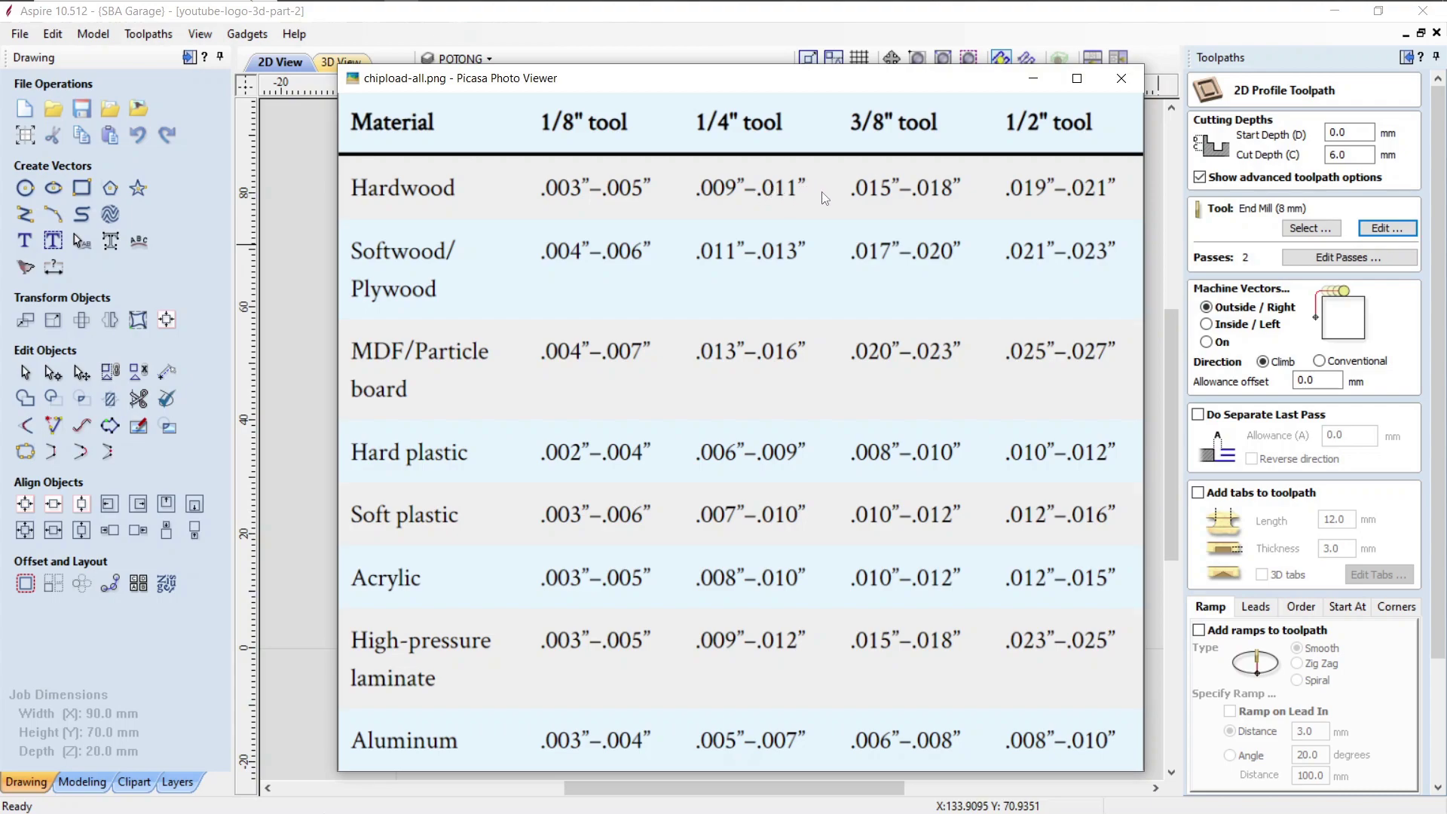
{"action": "left_click", "coordinate": [1033, 79]}
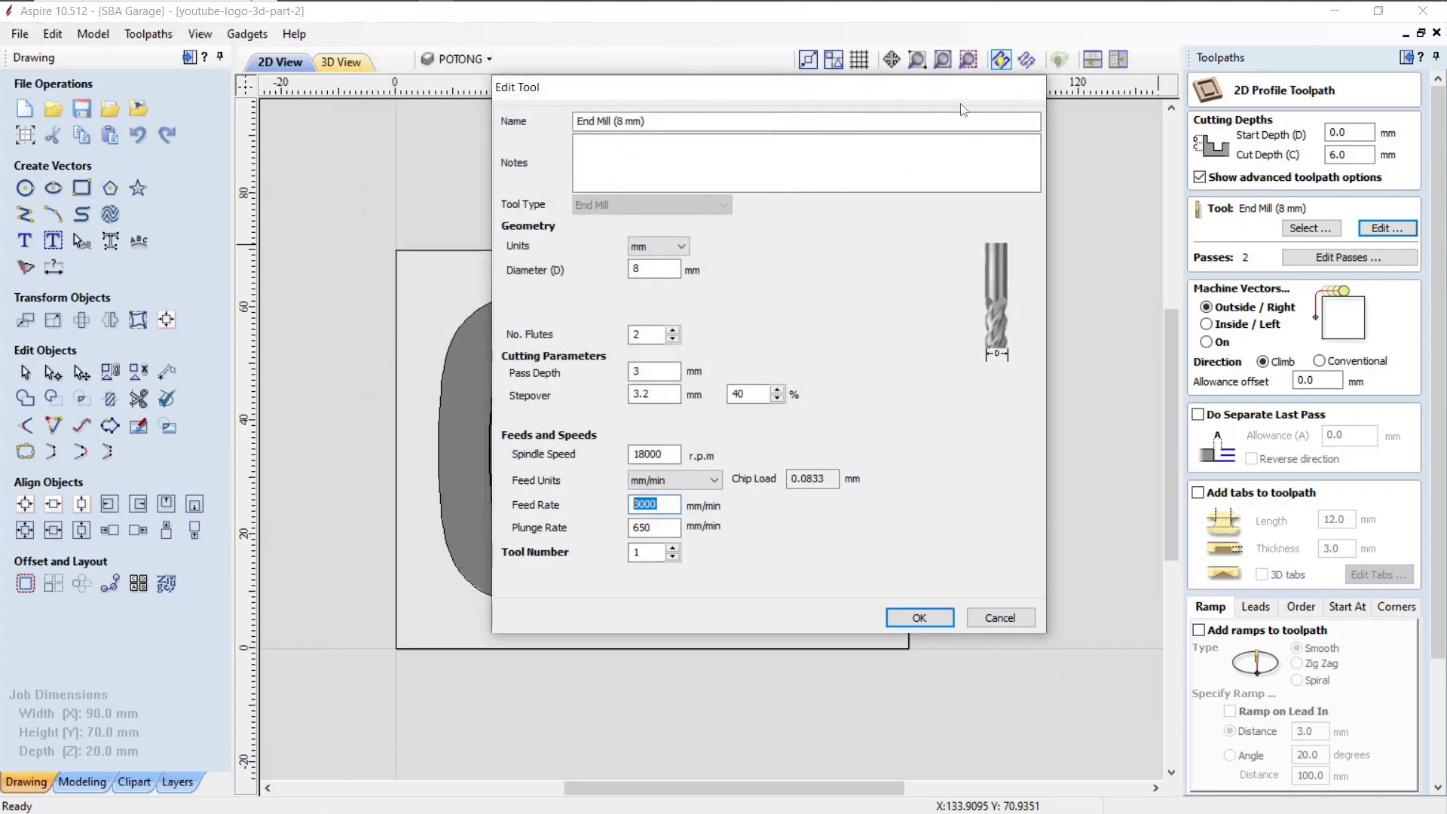
{"action": "left_click_drag", "start_coordinate": [797, 90], "coordinate": [977, 166]}
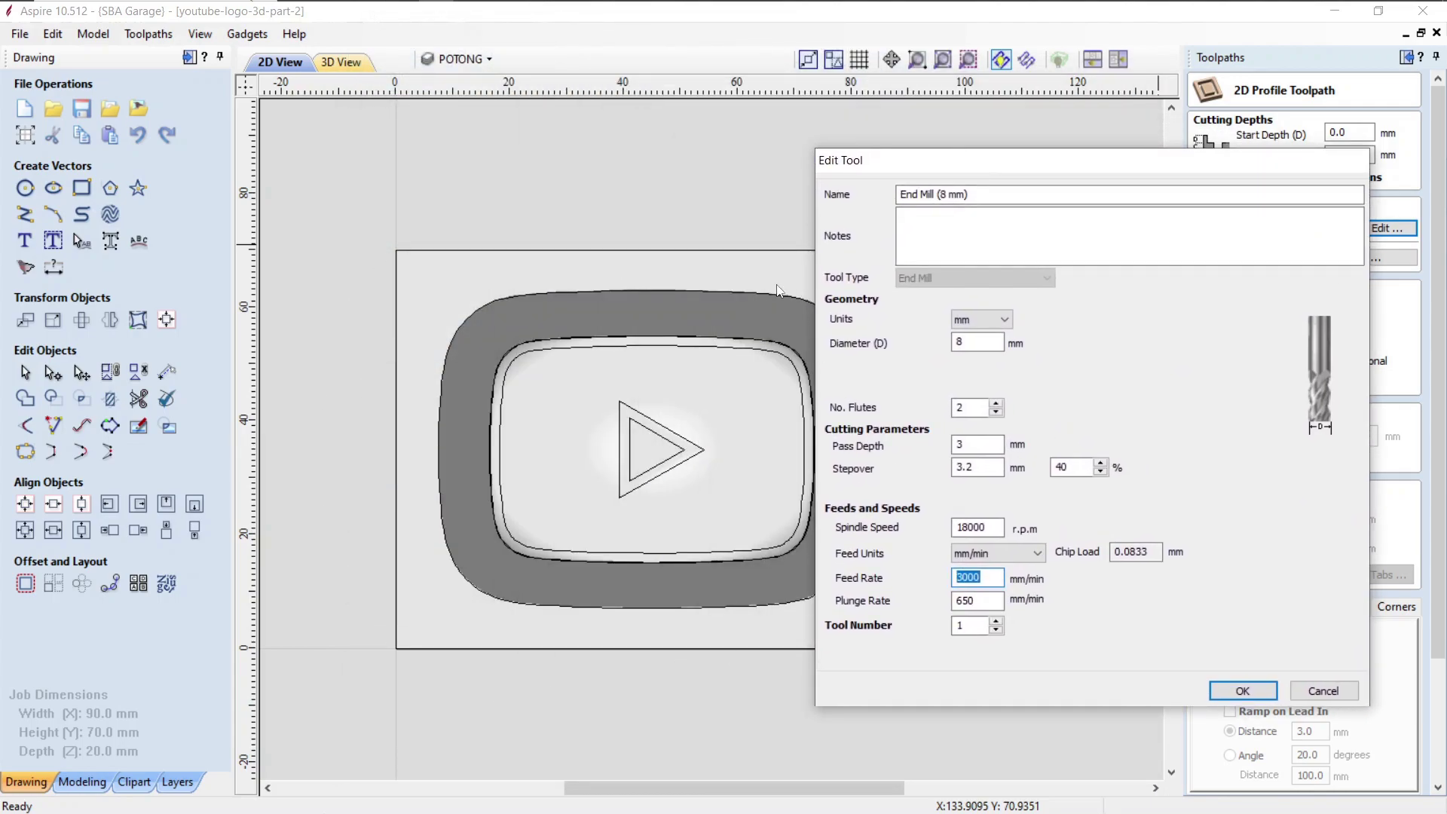
{"action": "left_click_drag", "start_coordinate": [879, 164], "coordinate": [1078, 159]}
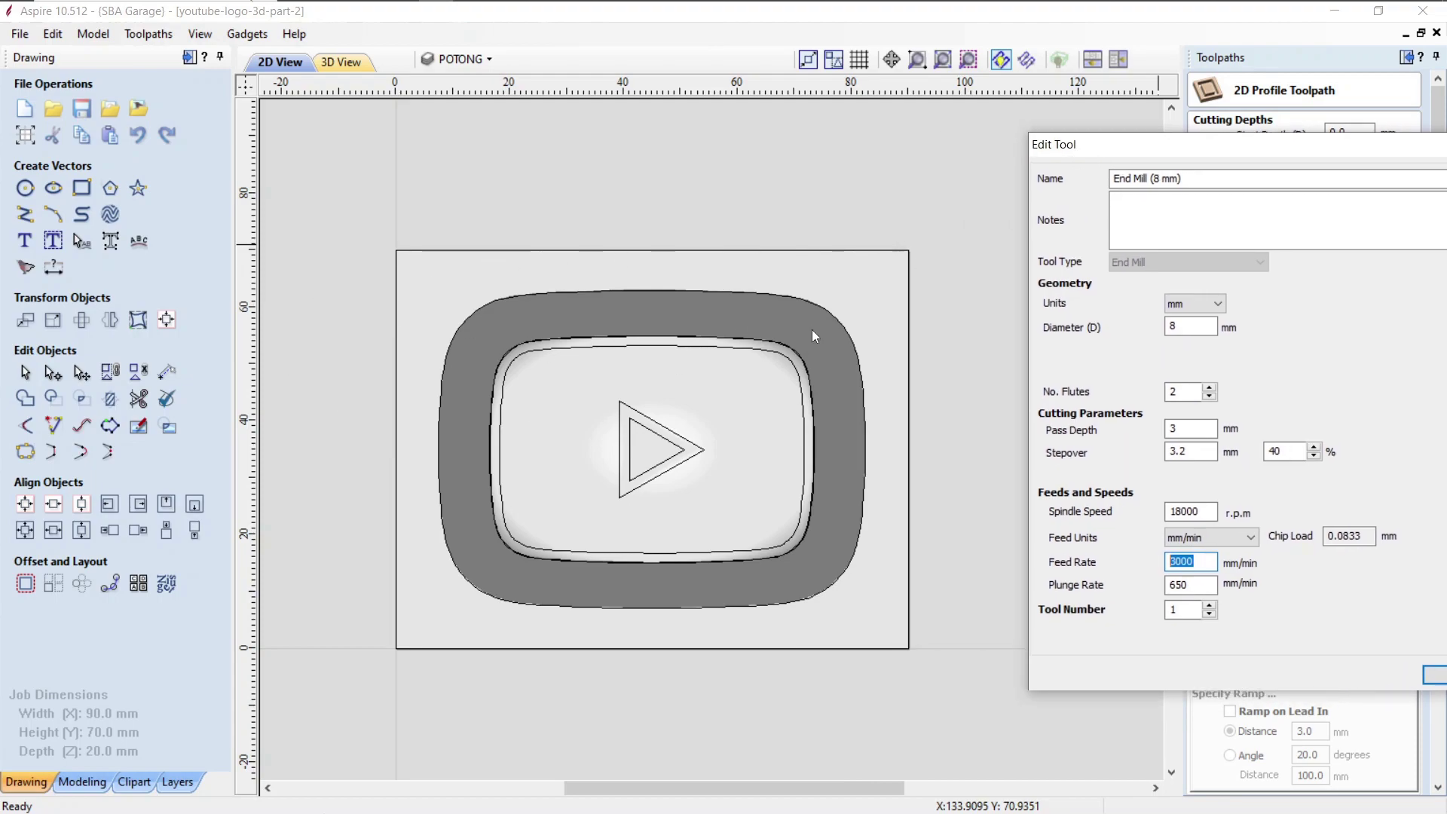
{"action": "left_click", "coordinate": [401, 10]}
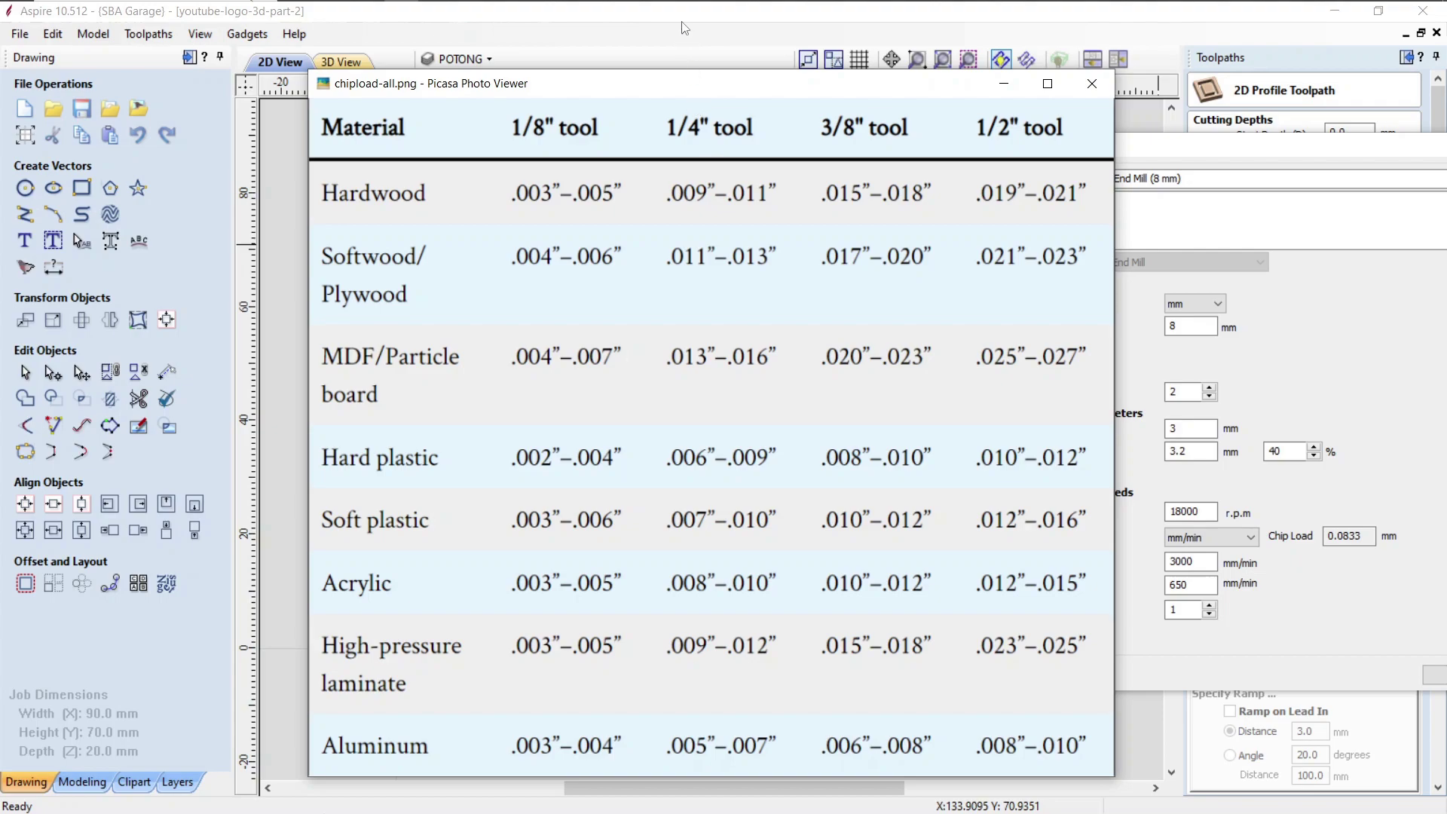
{"action": "key", "text": "Escape"}
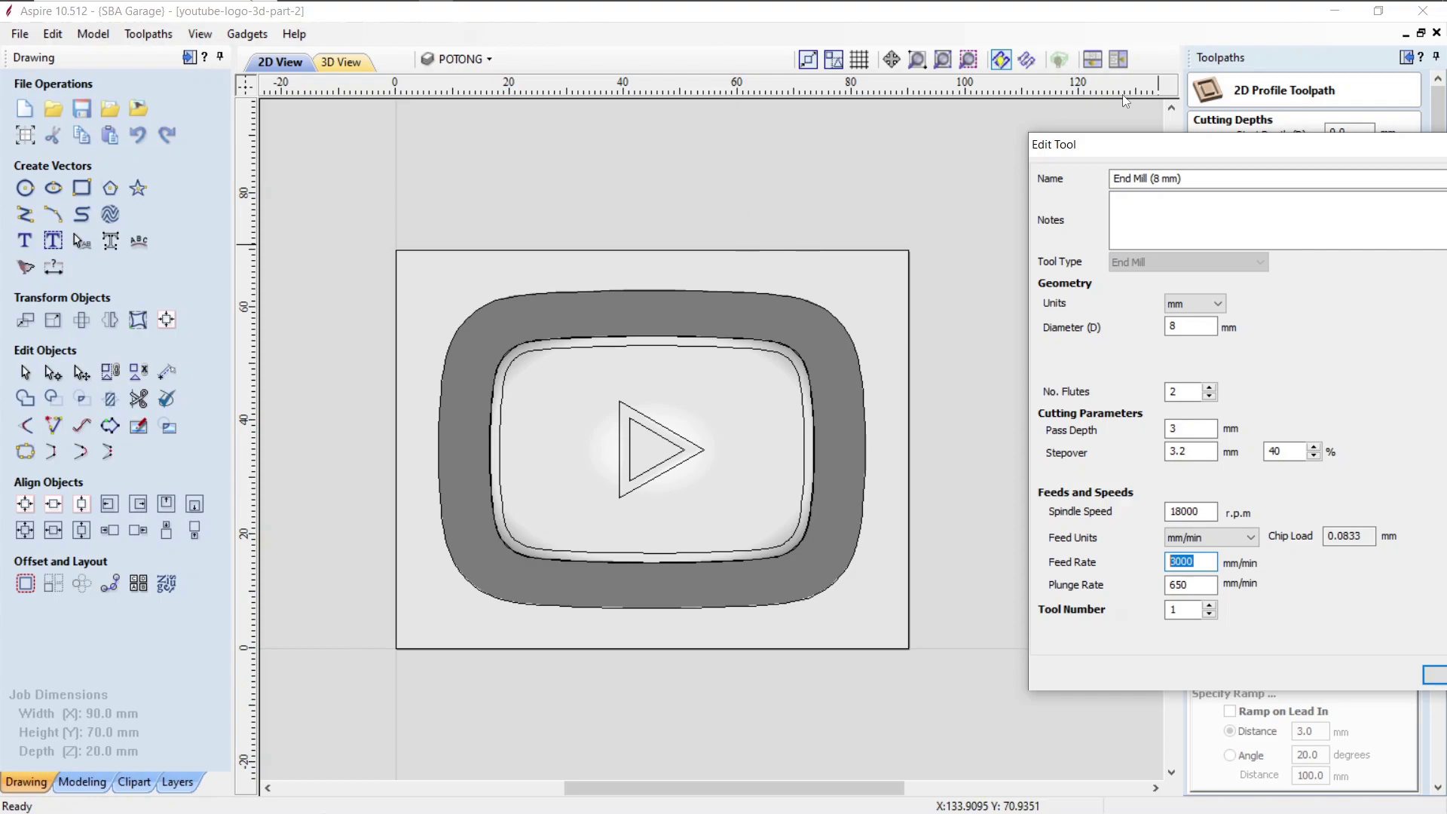
Step: Examine the chip load and feed rate in the 8 mm end mill's settings
{"action": "left_click_drag", "start_coordinate": [1151, 145], "coordinate": [655, 114]}
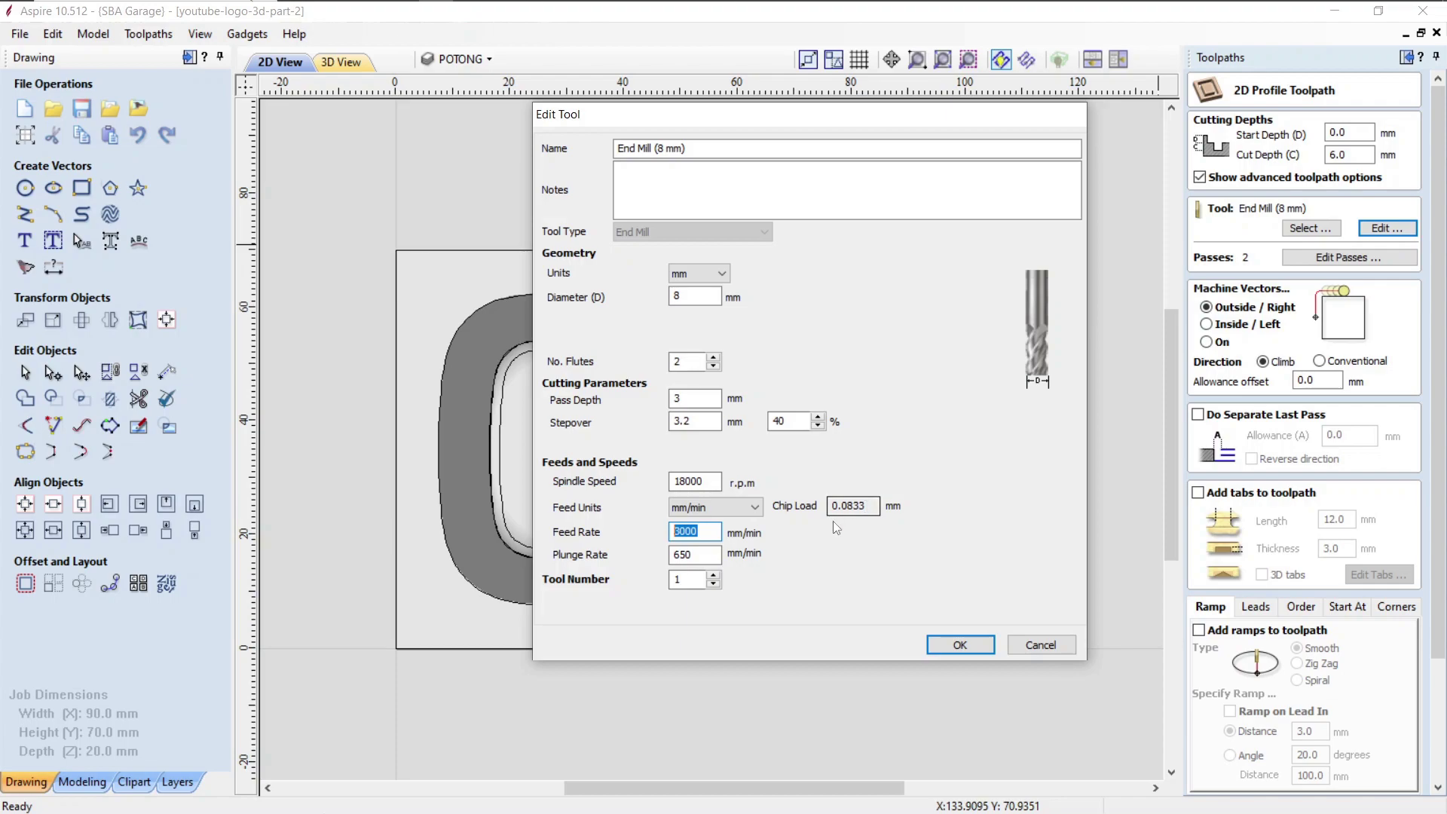
{"action": "left_click", "coordinate": [868, 506]}
{"action": "left_click_drag", "start_coordinate": [868, 505], "coordinate": [843, 506]}
{"action": "left_click", "coordinate": [876, 510]}
{"action": "left_click_drag", "start_coordinate": [754, 114], "coordinate": [728, 102]}
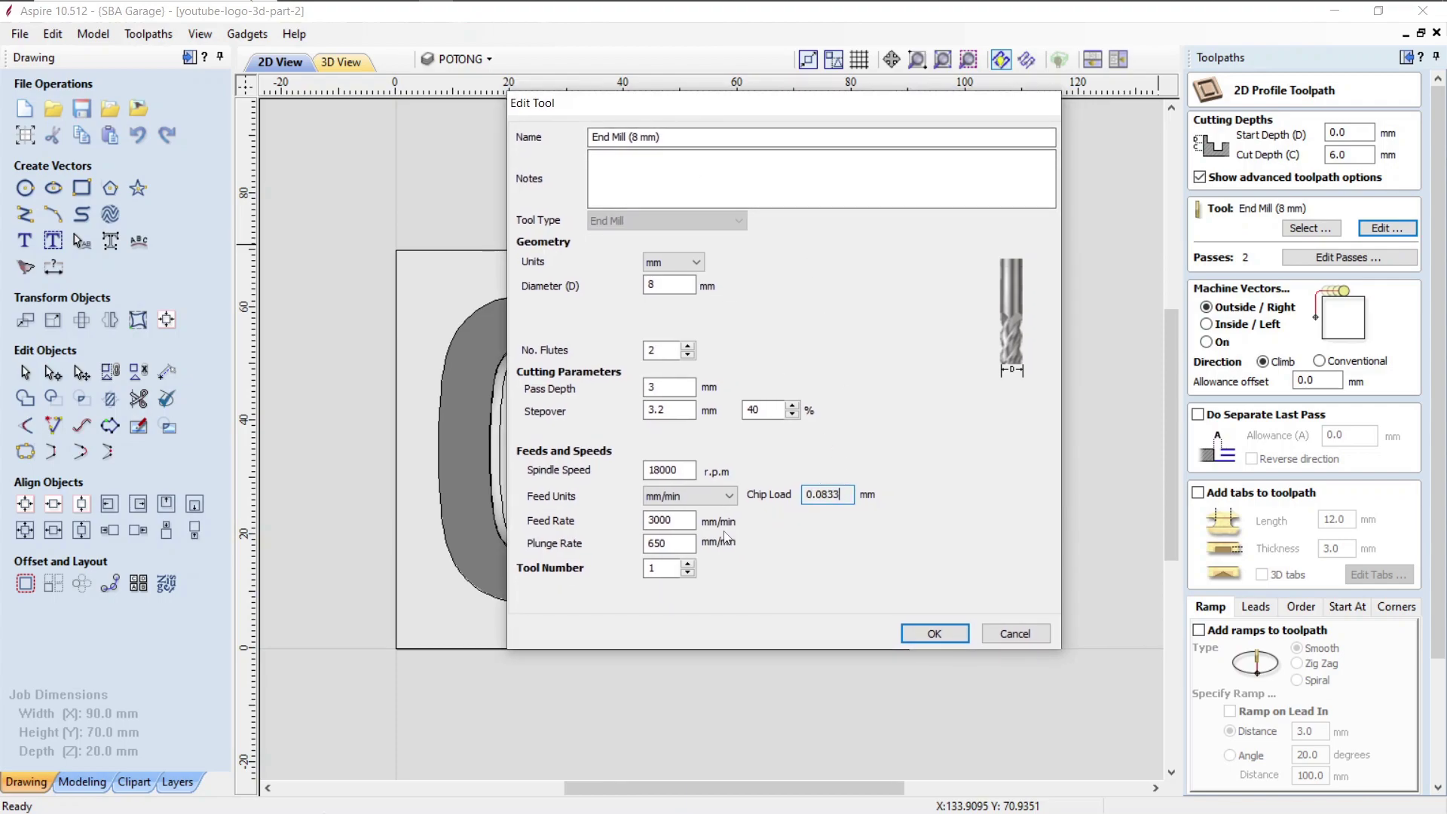
{"action": "left_click_drag", "start_coordinate": [686, 520], "coordinate": [647, 521]}
{"action": "left_click", "coordinate": [682, 521]}
{"action": "left_click_drag", "start_coordinate": [647, 108], "coordinate": [1080, 138]}
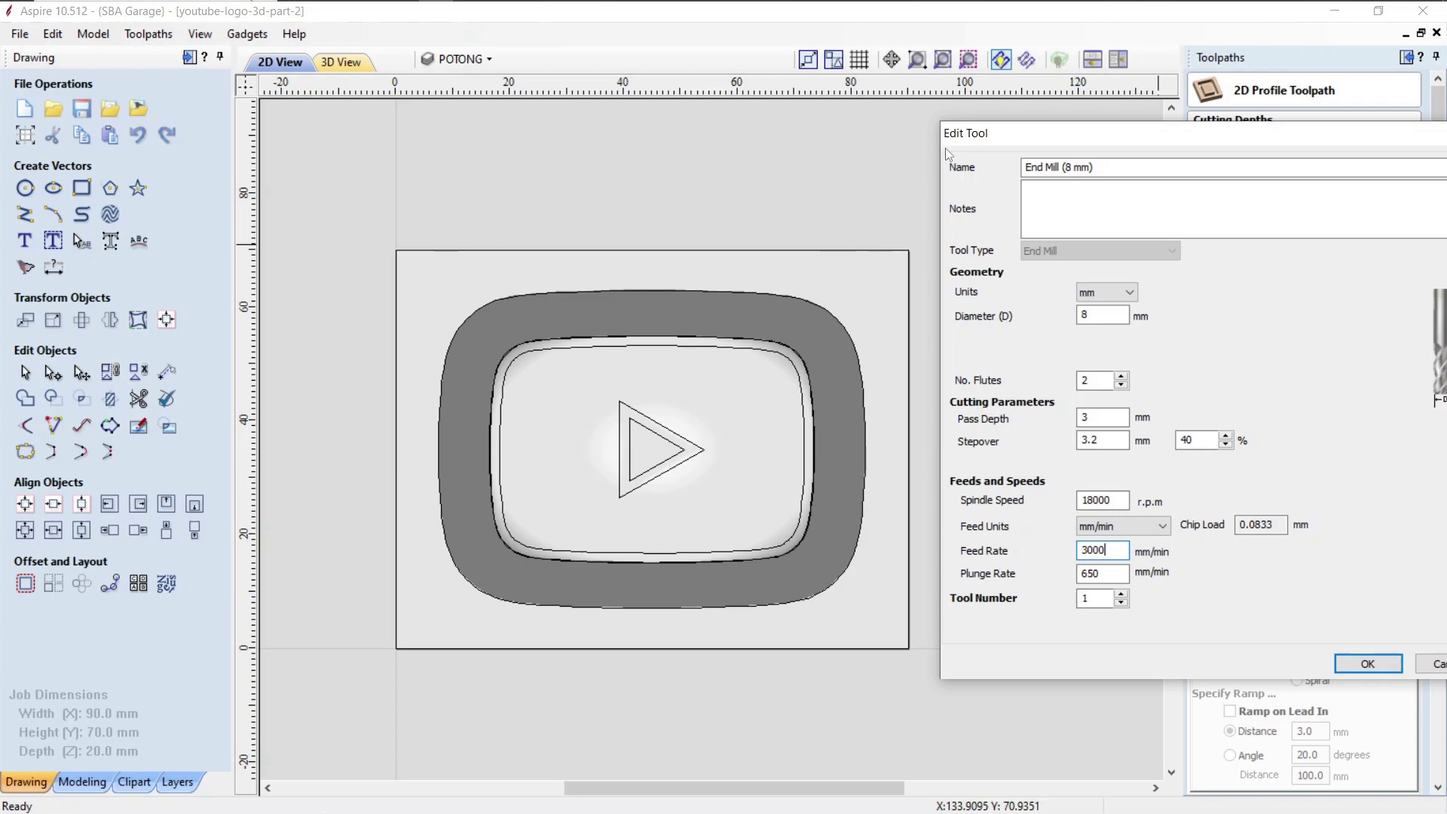
{"action": "left_click_drag", "start_coordinate": [985, 141], "coordinate": [486, 120]}
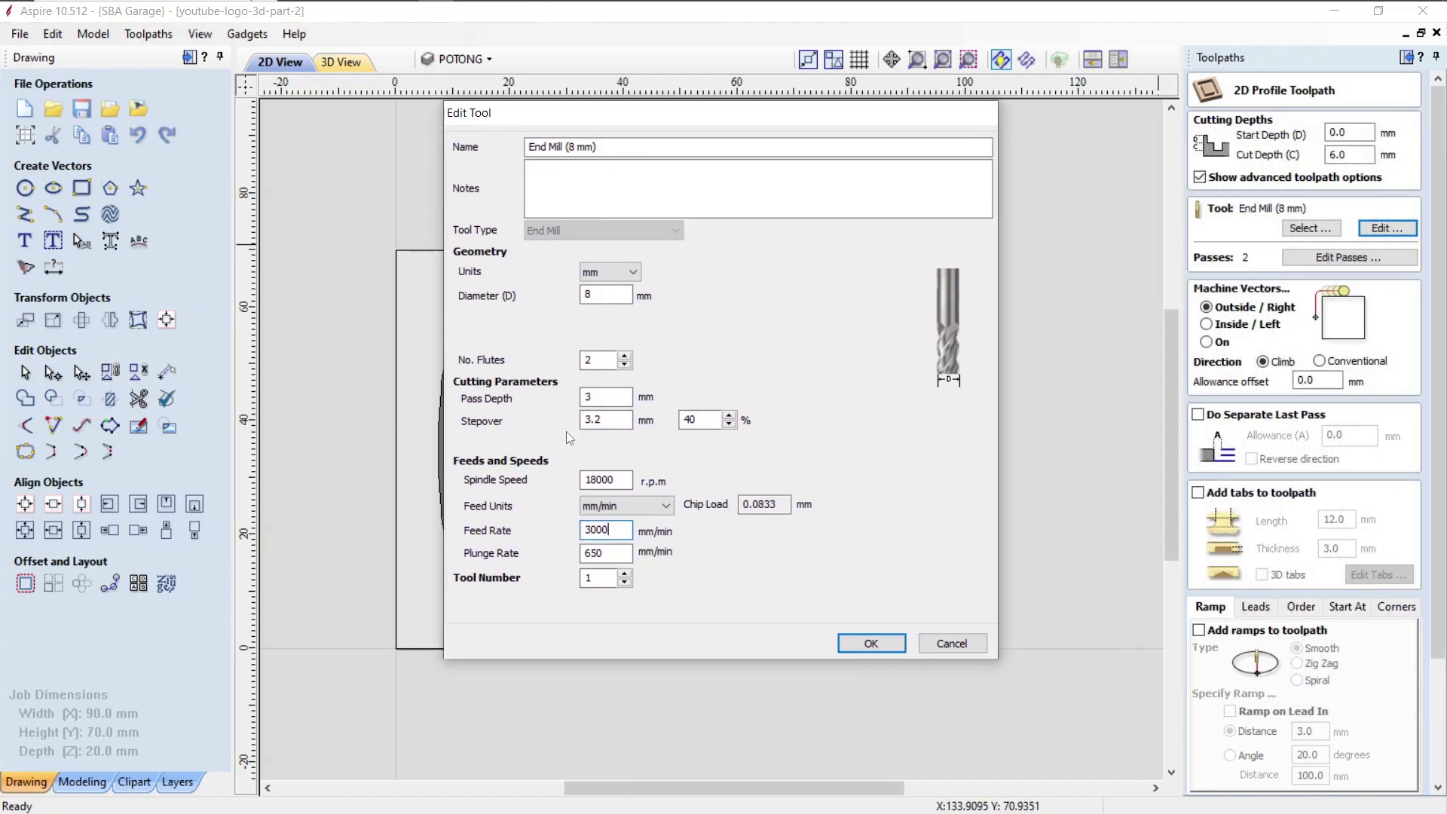
Step: Check the end mill's plunge rate, spindle speed and diameter, and accept the tool settings
{"action": "double_click", "coordinate": [621, 556]}
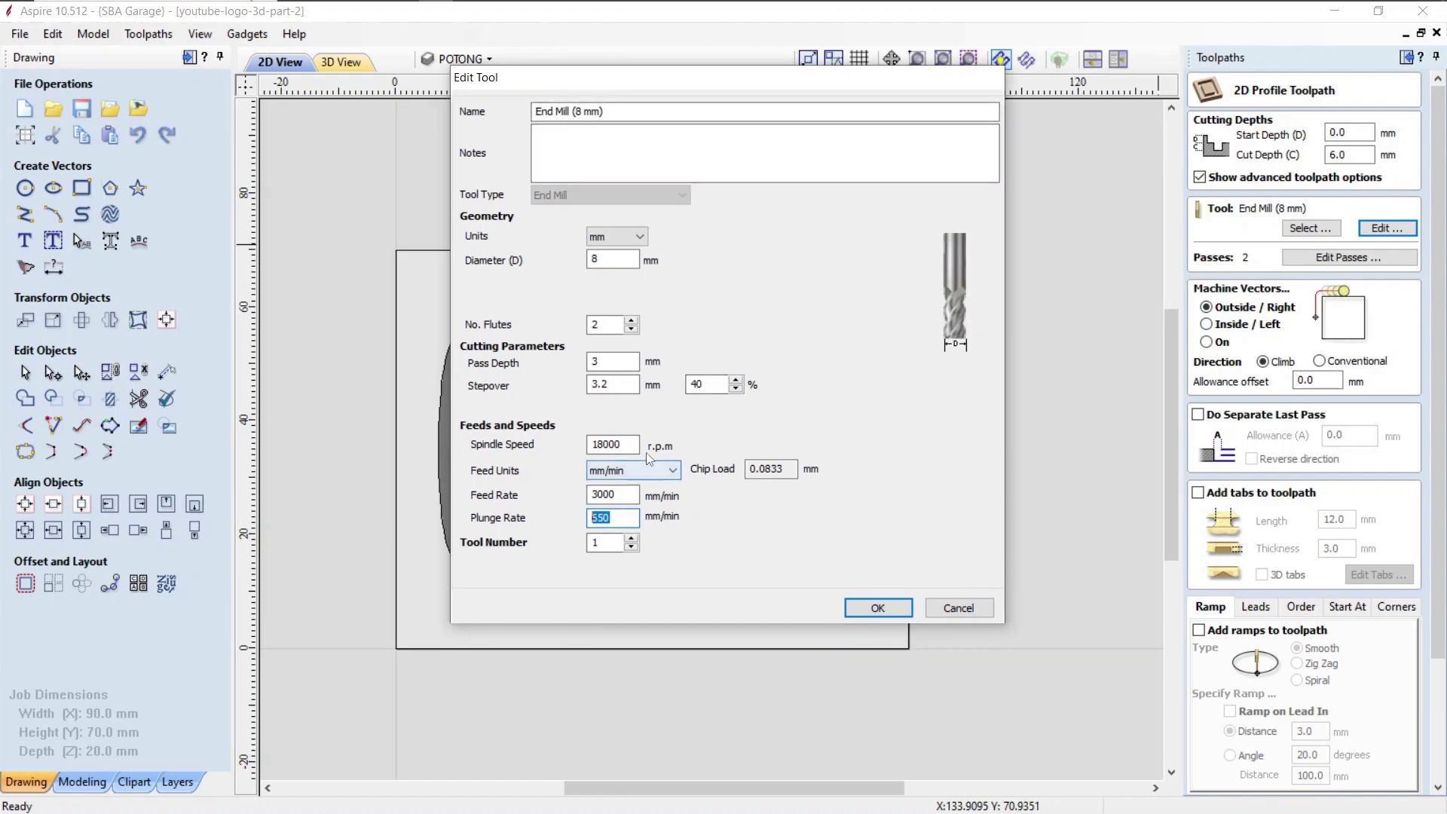
{"action": "double_click", "coordinate": [625, 444]}
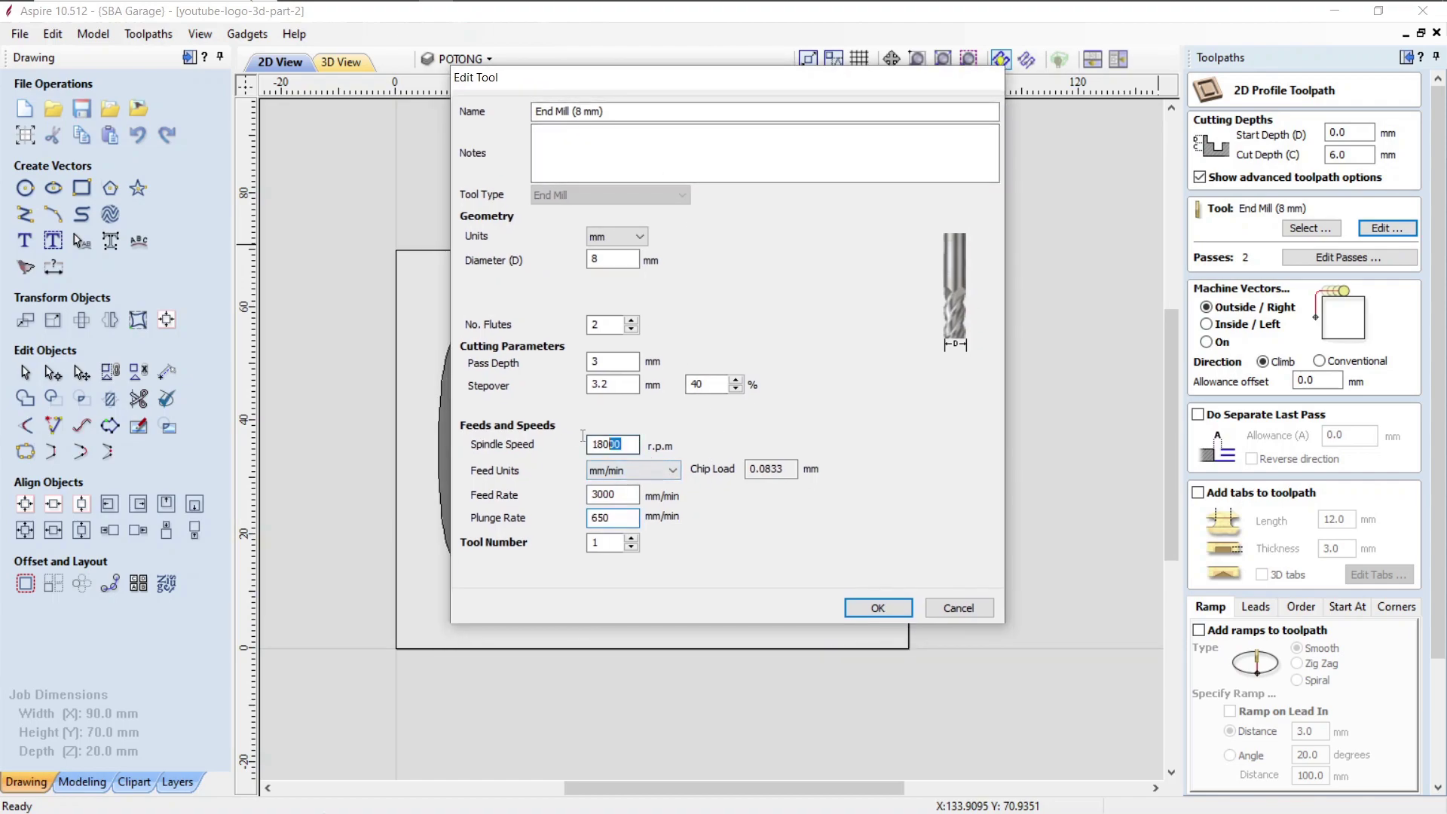
{"action": "double_click", "coordinate": [625, 259]}
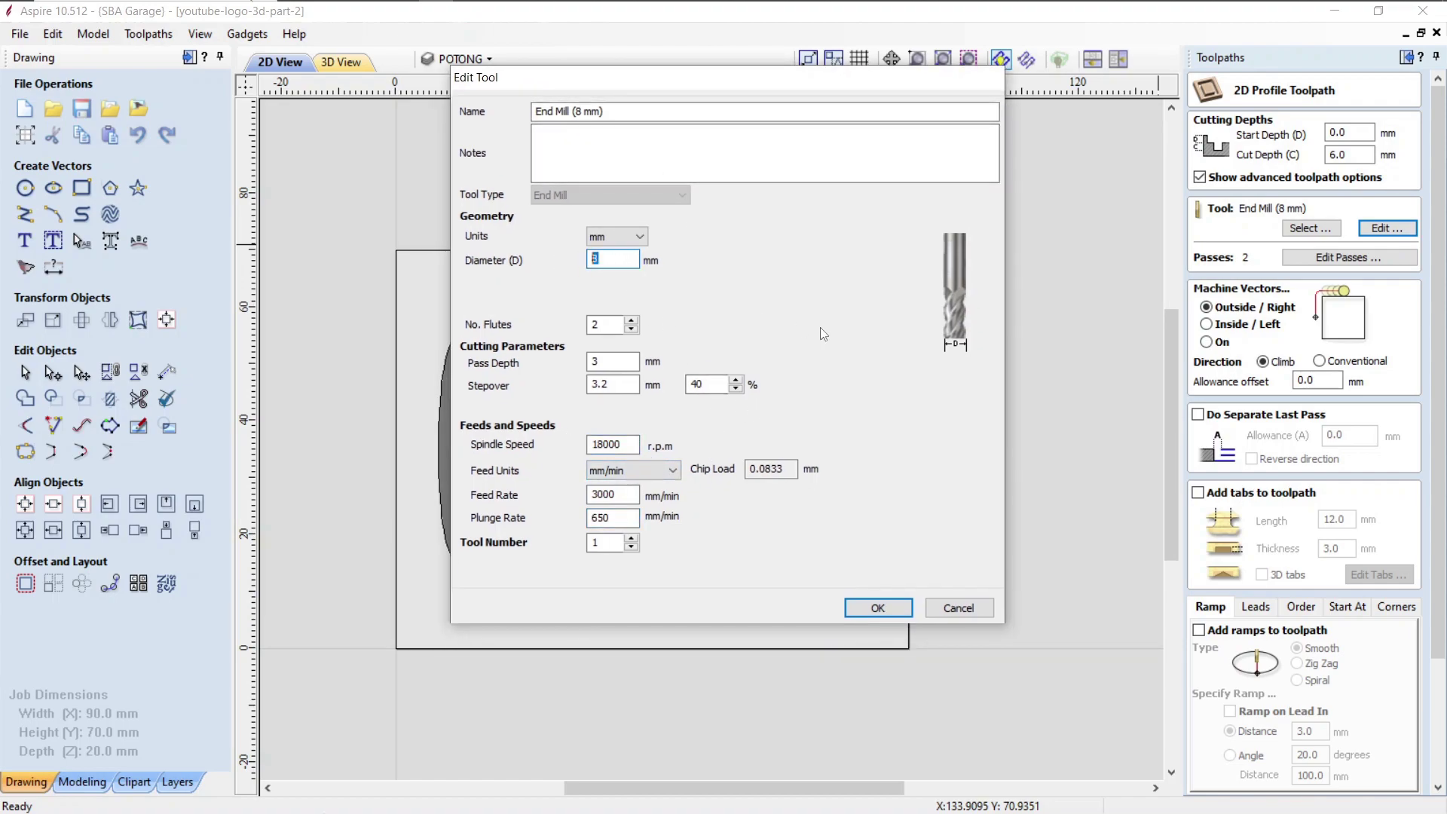
{"action": "left_click", "coordinate": [878, 607]}
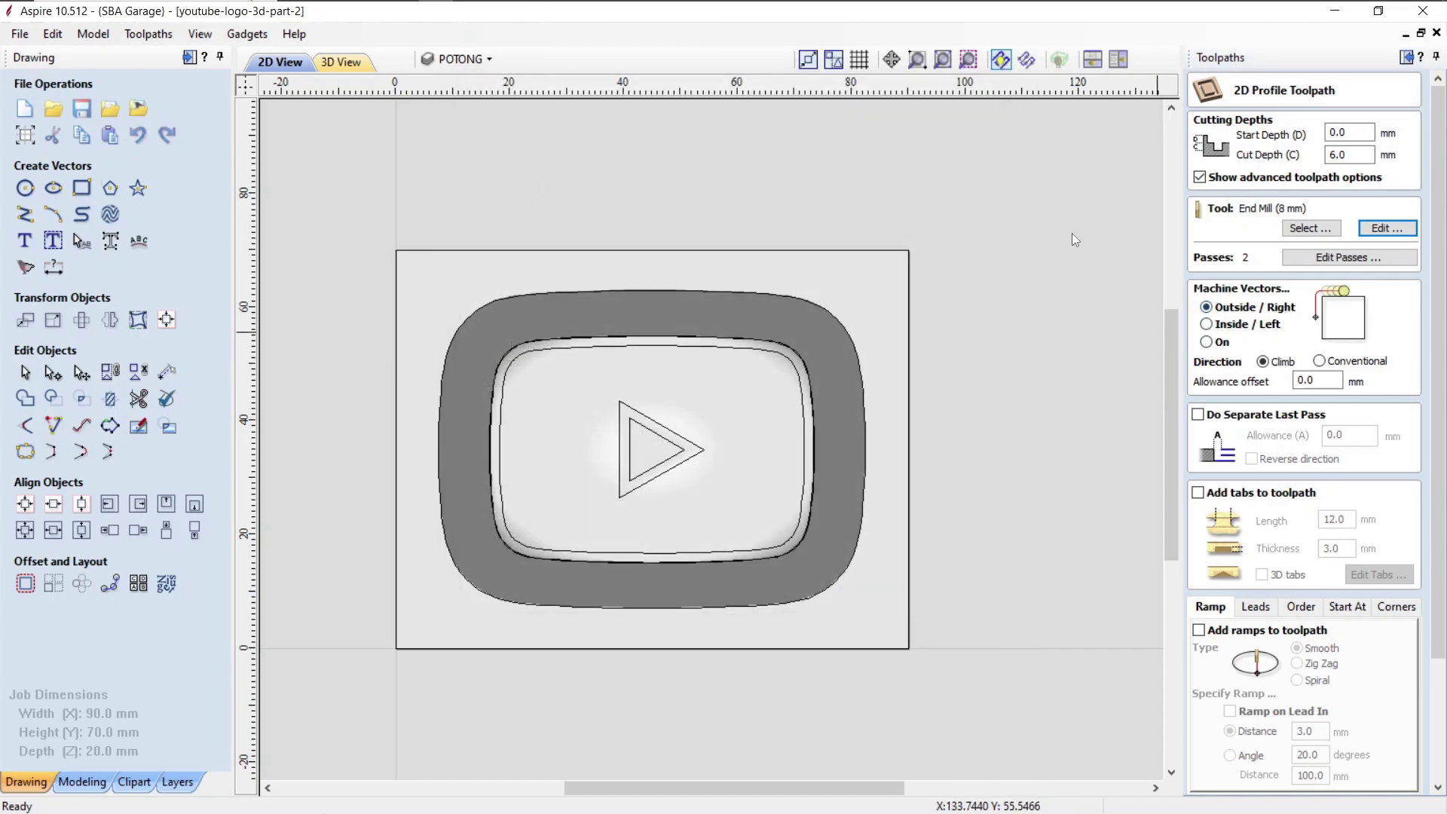
Step: Select the outer rectangle around the logo and add smooth ramps with a 3.0 mm distance to the profile toolpath
{"action": "left_click", "coordinate": [872, 255]}
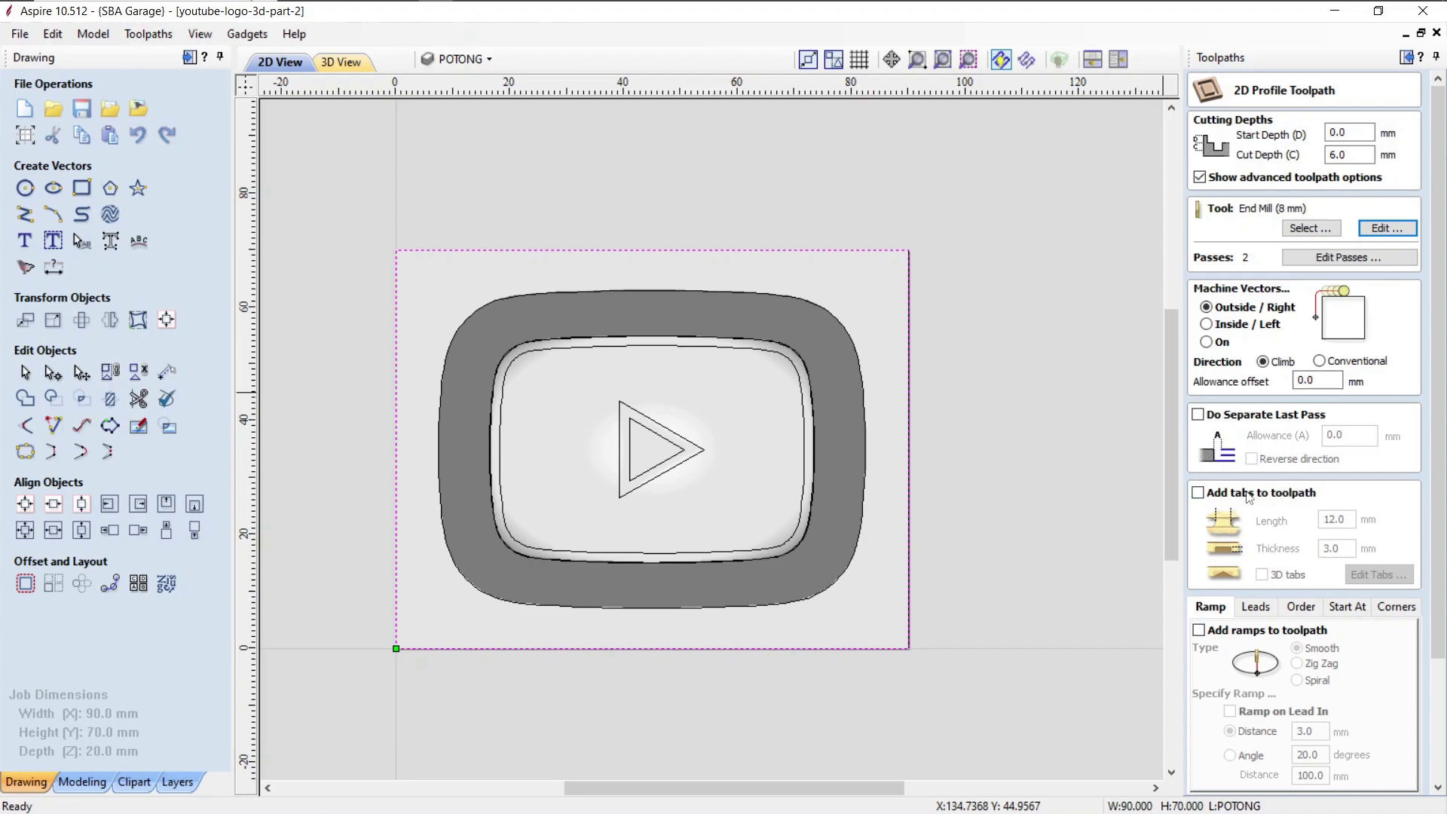
{"action": "scroll", "coordinate": [1264, 521], "scroll_direction": "down", "scroll_amount": 2}
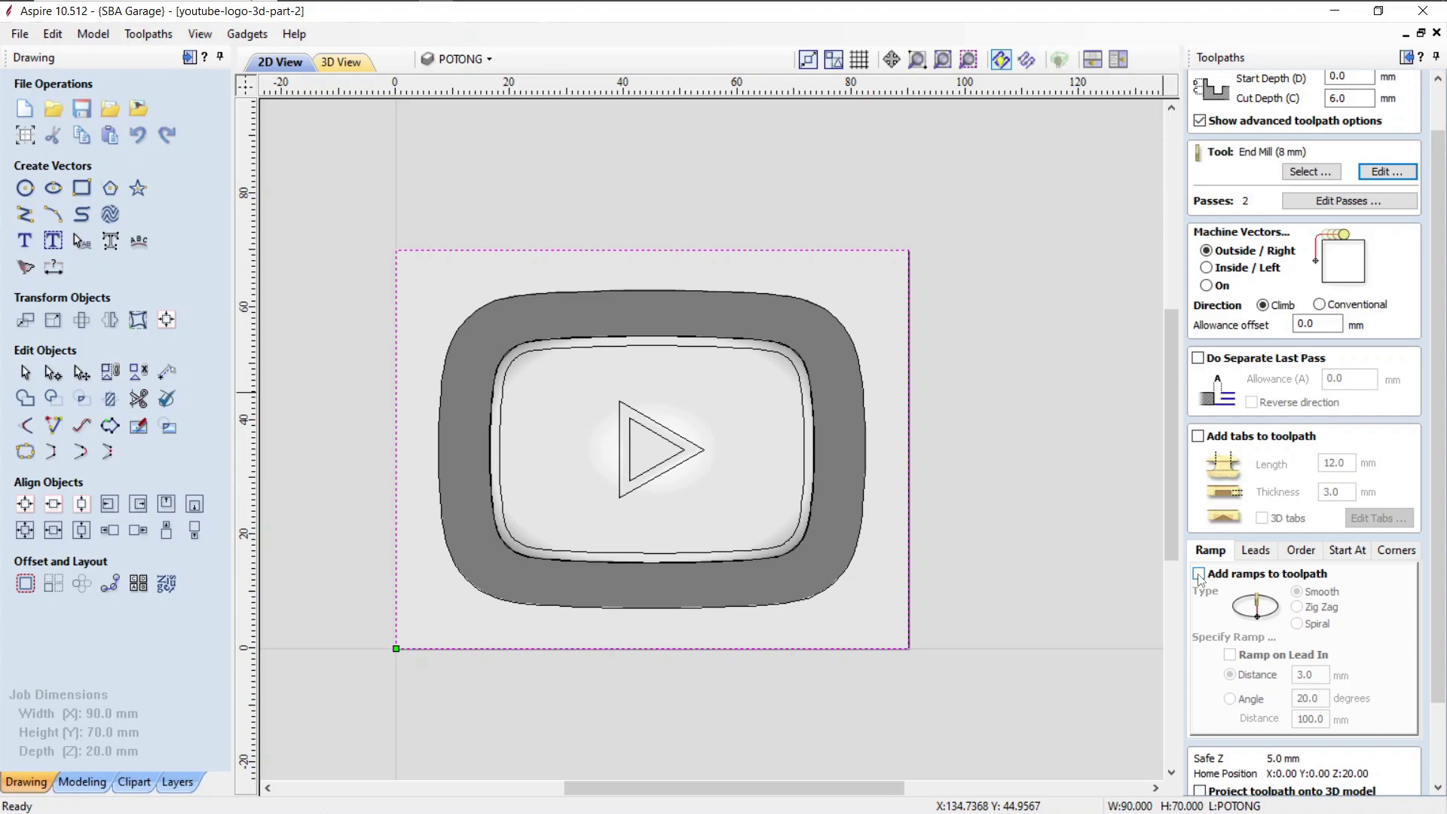
{"action": "left_click", "coordinate": [1198, 575]}
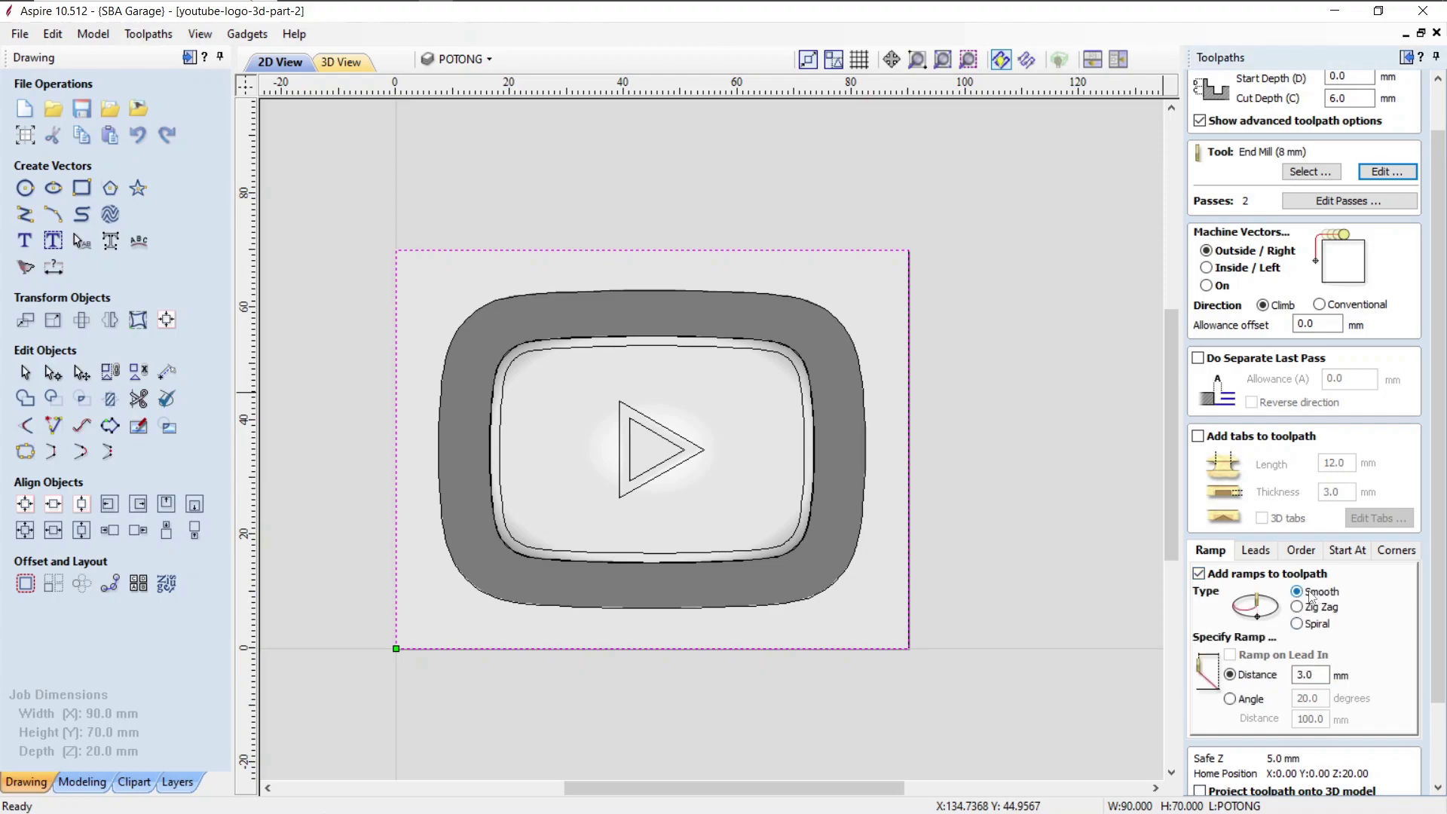
{"action": "left_click", "coordinate": [1323, 672]}
{"action": "double_click", "coordinate": [1324, 672]}
{"action": "left_click", "coordinate": [1327, 673]}
Step: Review the pass depth in the 8 mm end mill's settings and leave them without saving
{"action": "left_click", "coordinate": [1386, 172]}
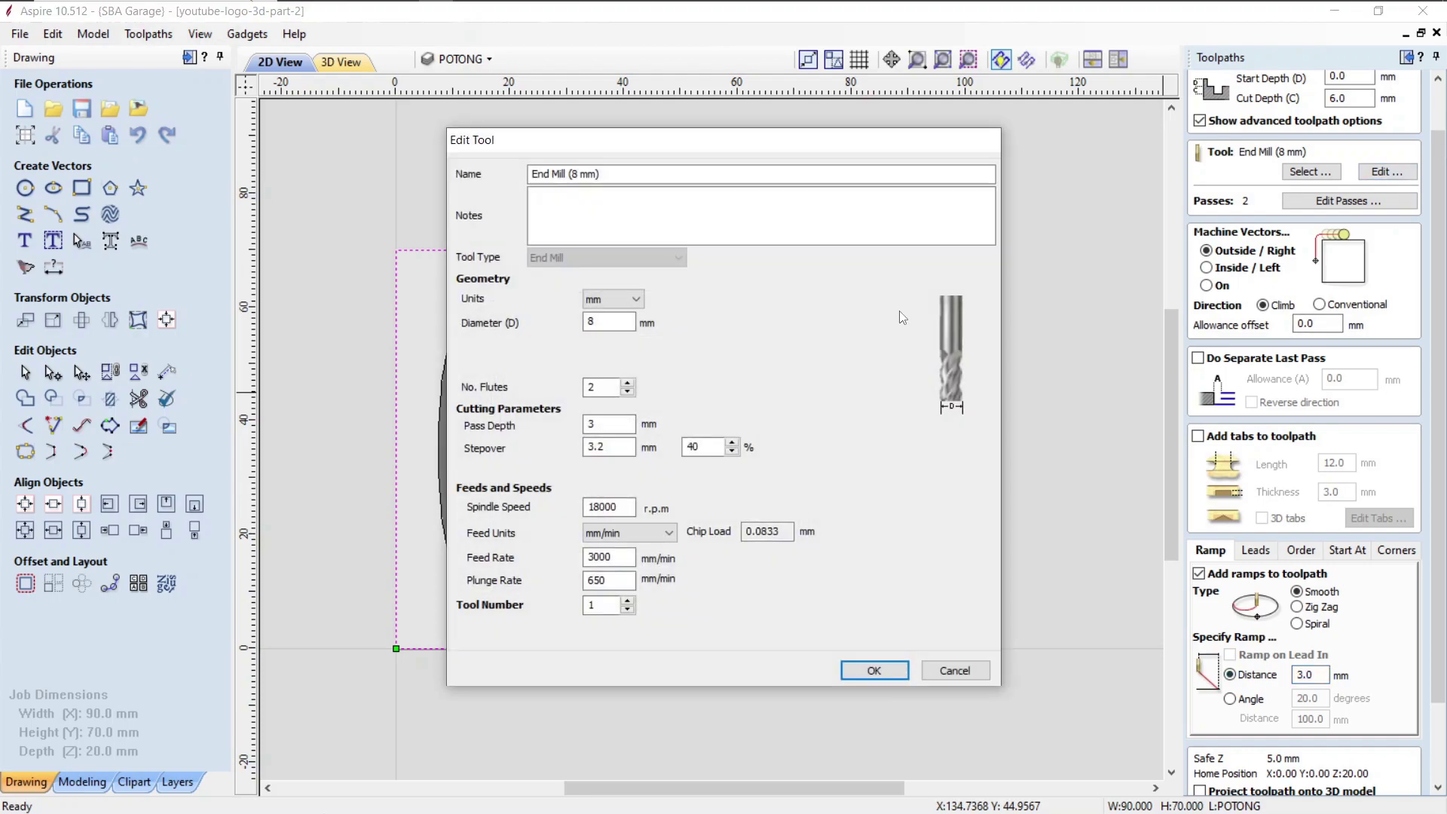
{"action": "double_click", "coordinate": [627, 433]}
{"action": "left_click", "coordinate": [622, 426]}
{"action": "left_click", "coordinate": [943, 671]}
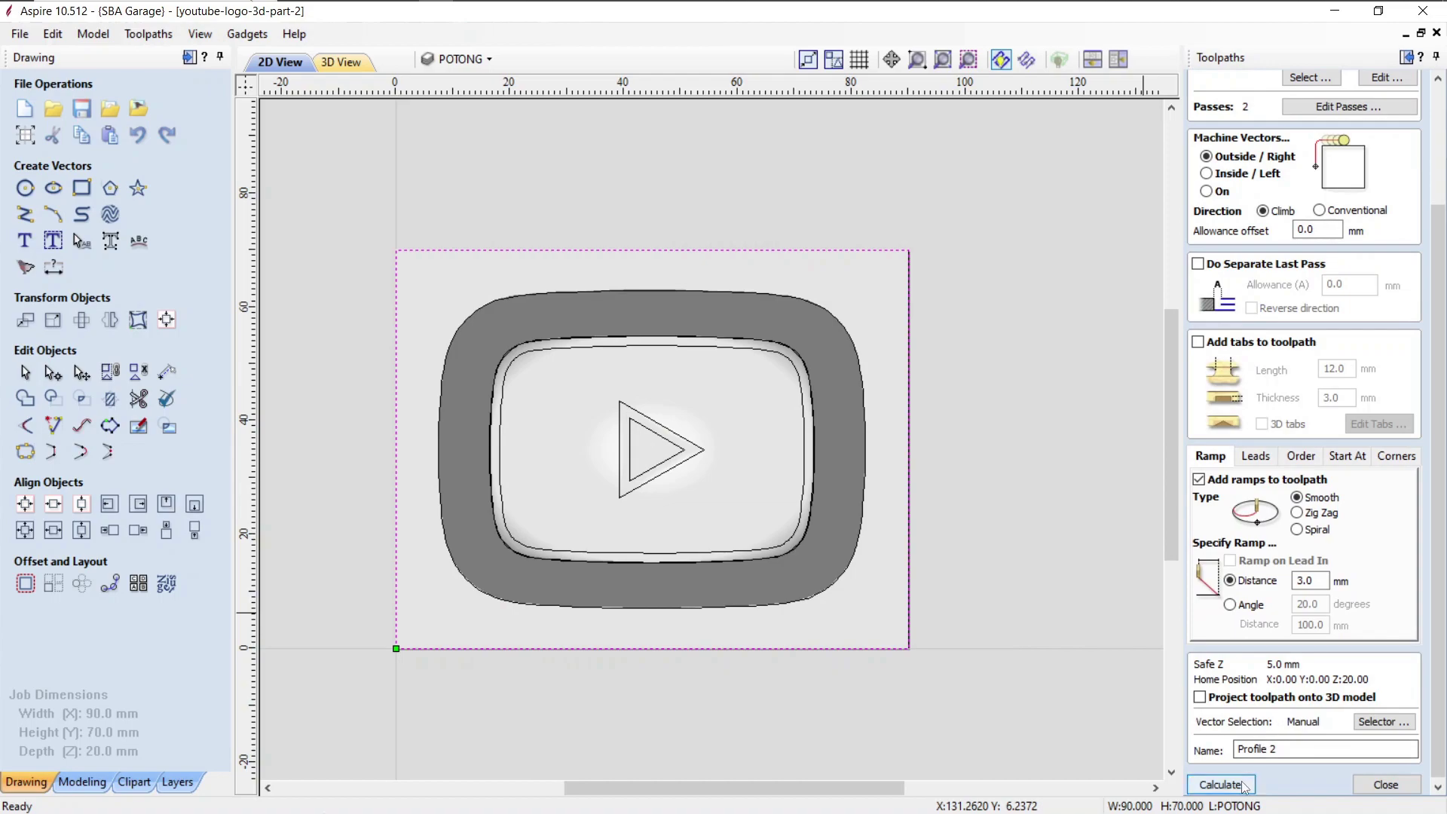
Step: Calculate the outside profile toolpath for the outer rectangle and inspect its path around the block in 3D
{"action": "left_click", "coordinate": [1241, 786]}
{"action": "left_click_drag", "start_coordinate": [744, 581], "coordinate": [392, 475]}
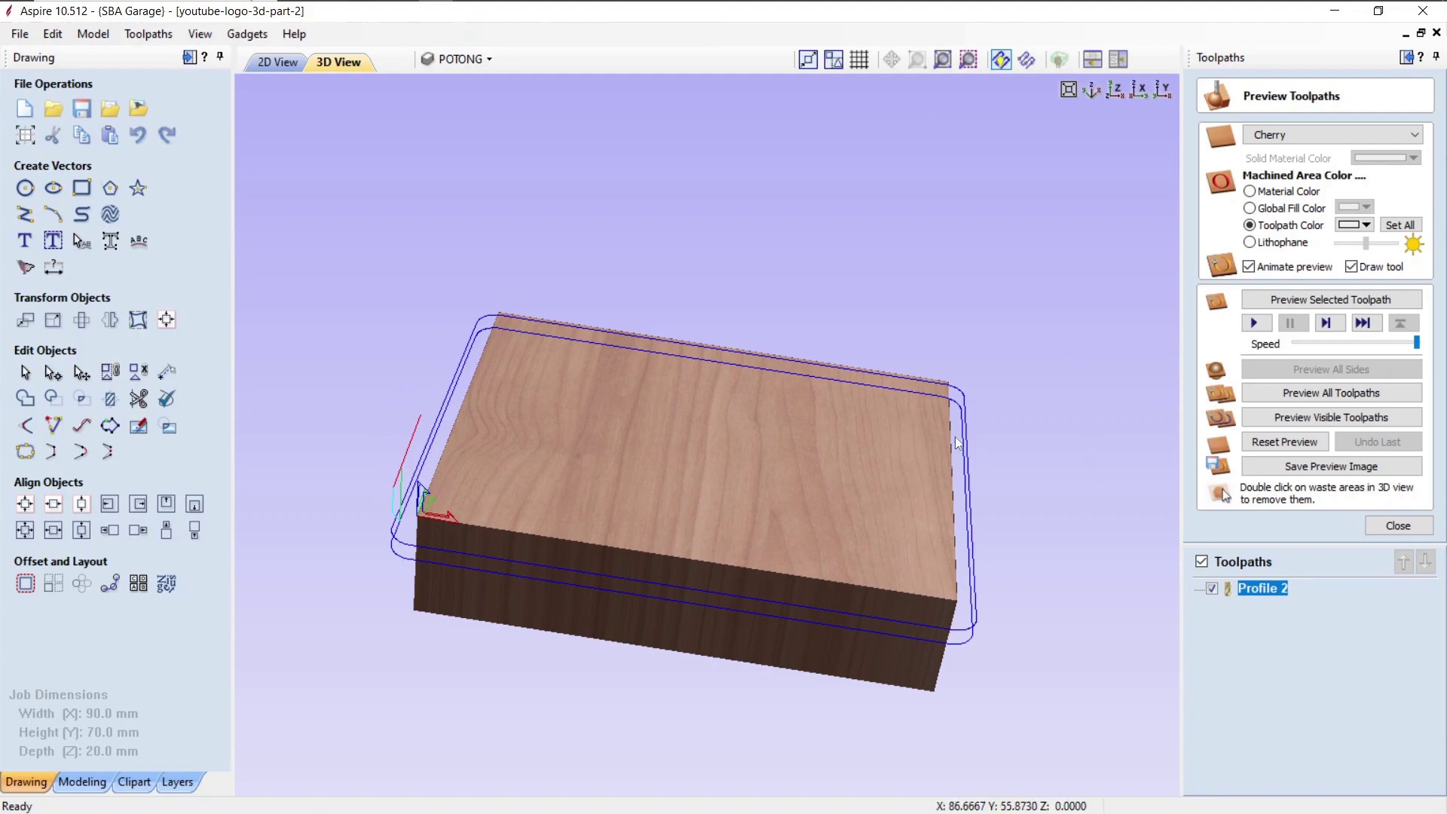
Step: Rename the profile toolpath to Profile 1
{"action": "left_click_drag", "start_coordinate": [473, 544], "coordinate": [614, 586]}
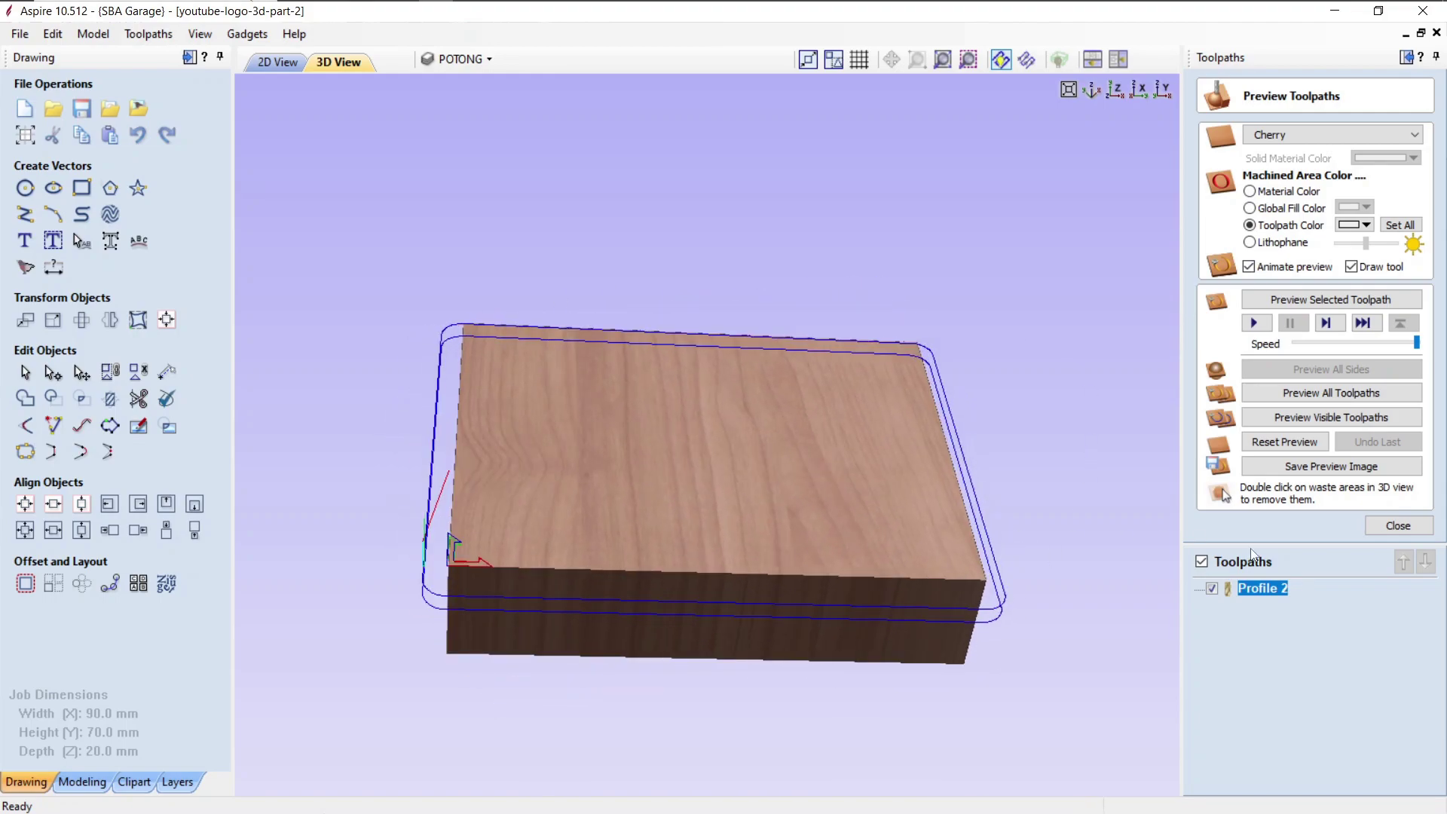
{"action": "right_click", "coordinate": [1272, 586]}
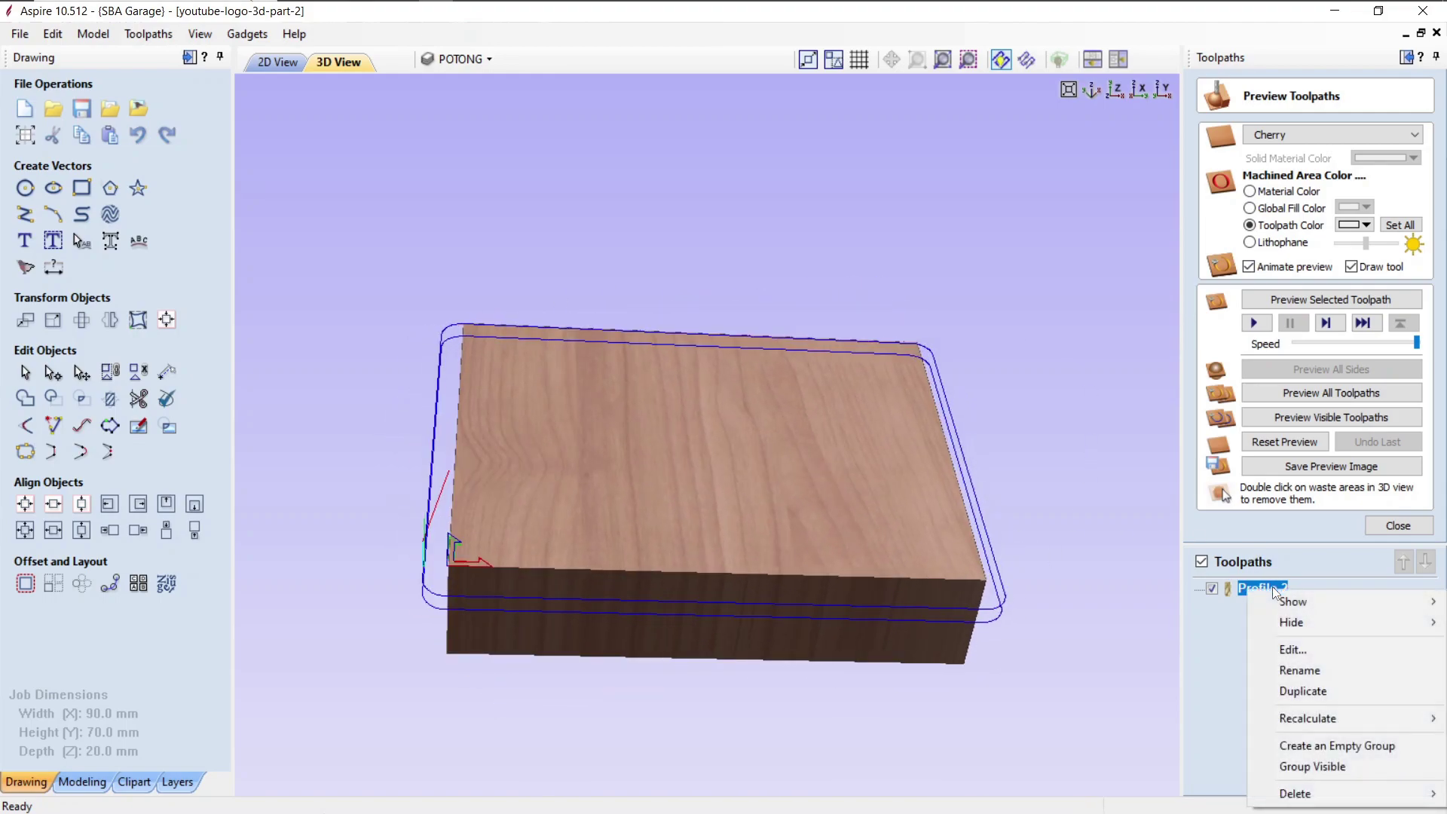
{"action": "left_click", "coordinate": [1330, 674]}
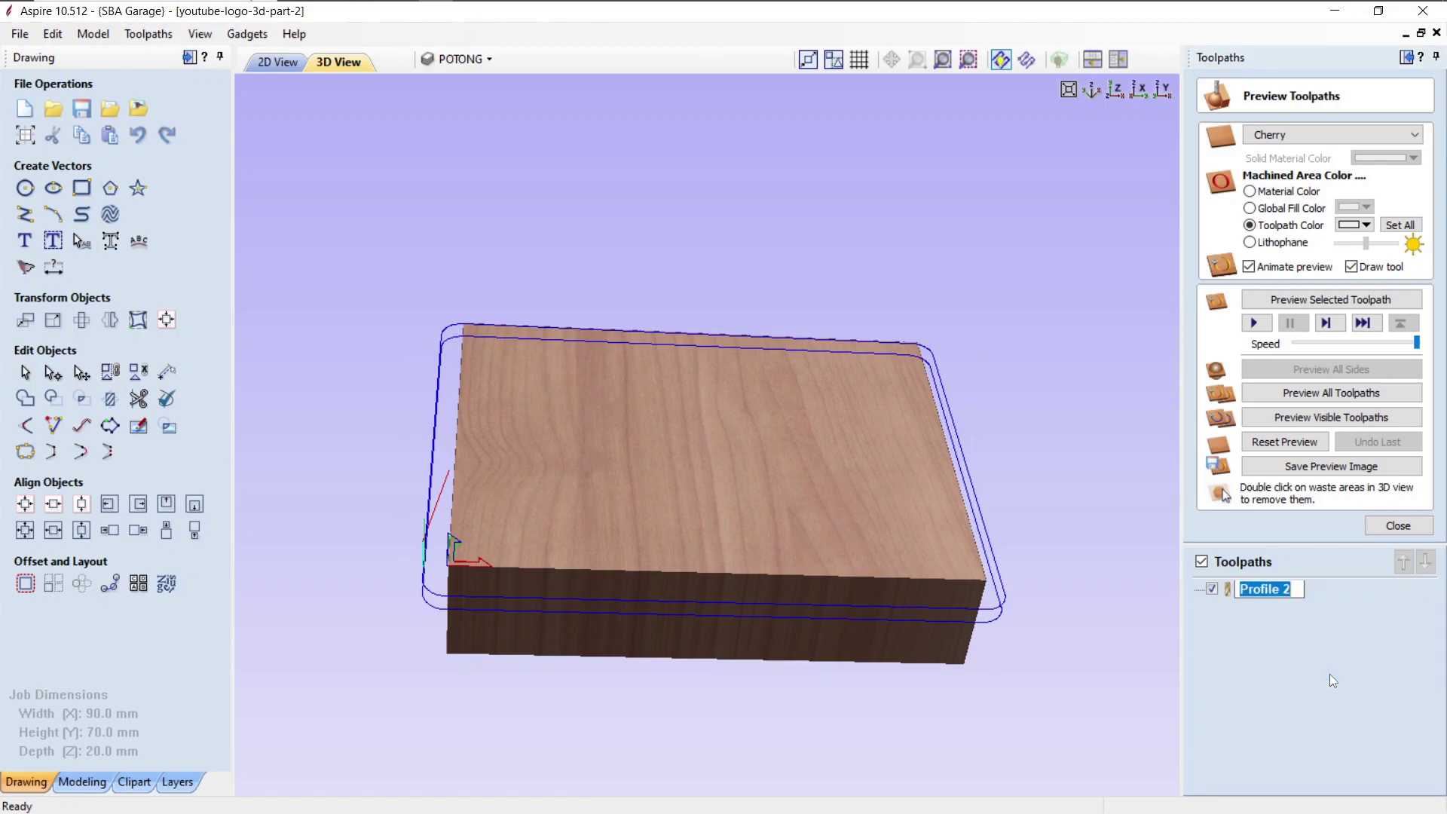
{"action": "key", "text": "End"}
{"action": "key", "text": "BackSpace"}
{"action": "type", "text": "1"}
{"action": "key", "text": "Return"}
{"action": "left_click_drag", "start_coordinate": [840, 331], "coordinate": [842, 482]}
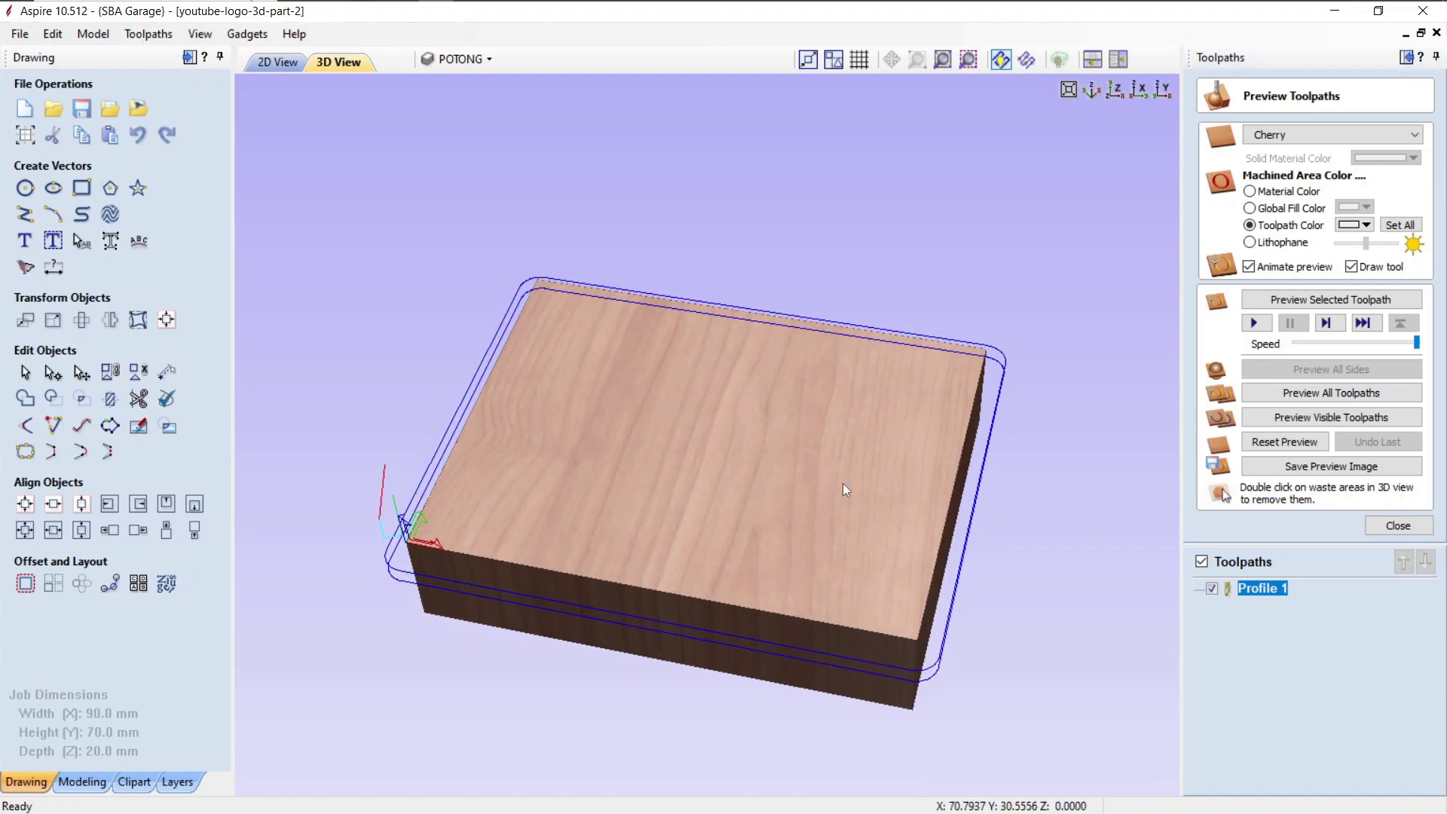
Step: Close the toolpath preview and examine the profile path around the logo model in 3D
{"action": "left_click", "coordinate": [284, 64]}
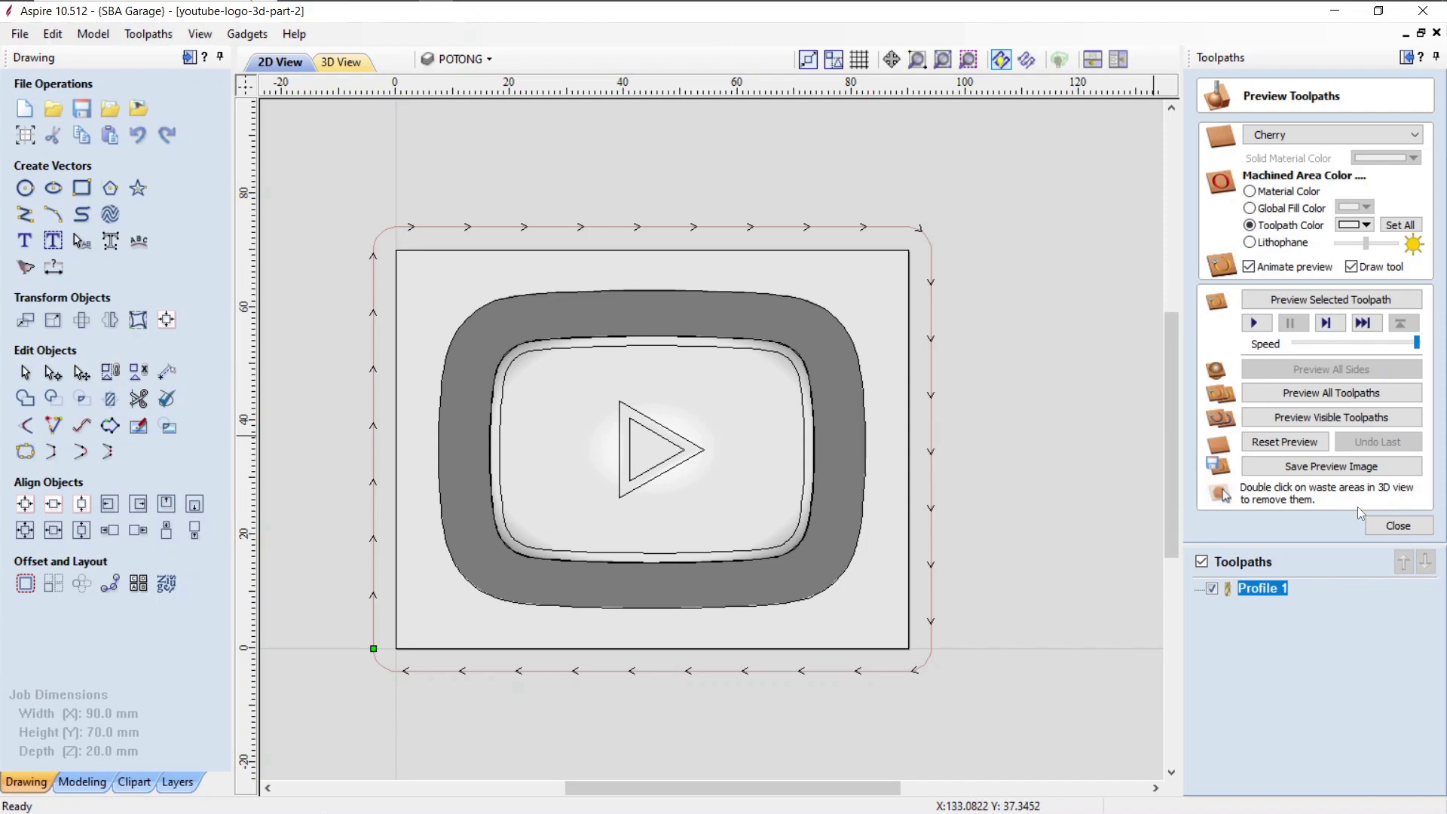
{"action": "left_click", "coordinate": [1397, 525]}
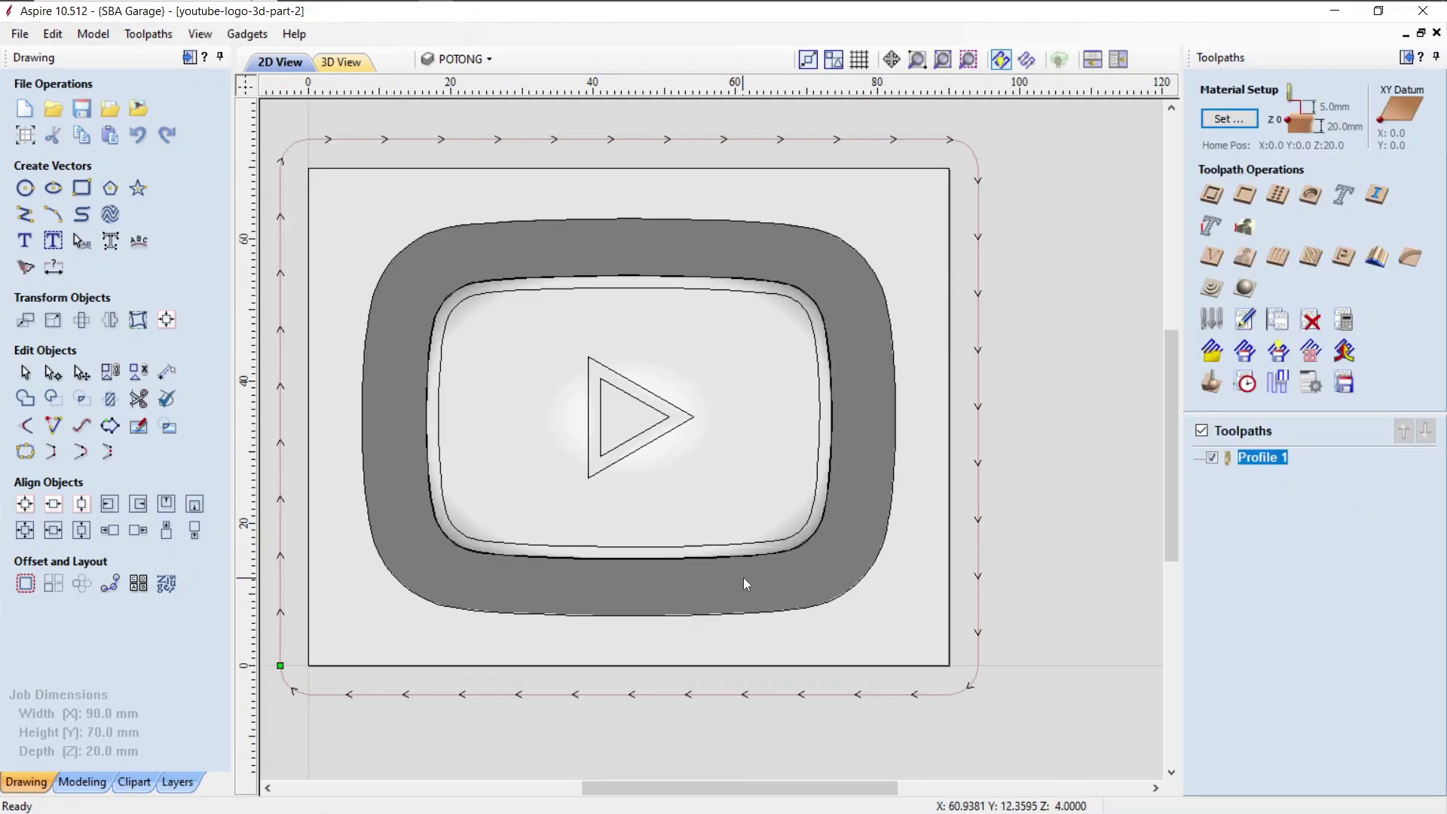
{"action": "key", "text": "F3"}
{"action": "left_click_drag", "start_coordinate": [567, 330], "coordinate": [554, 332]}
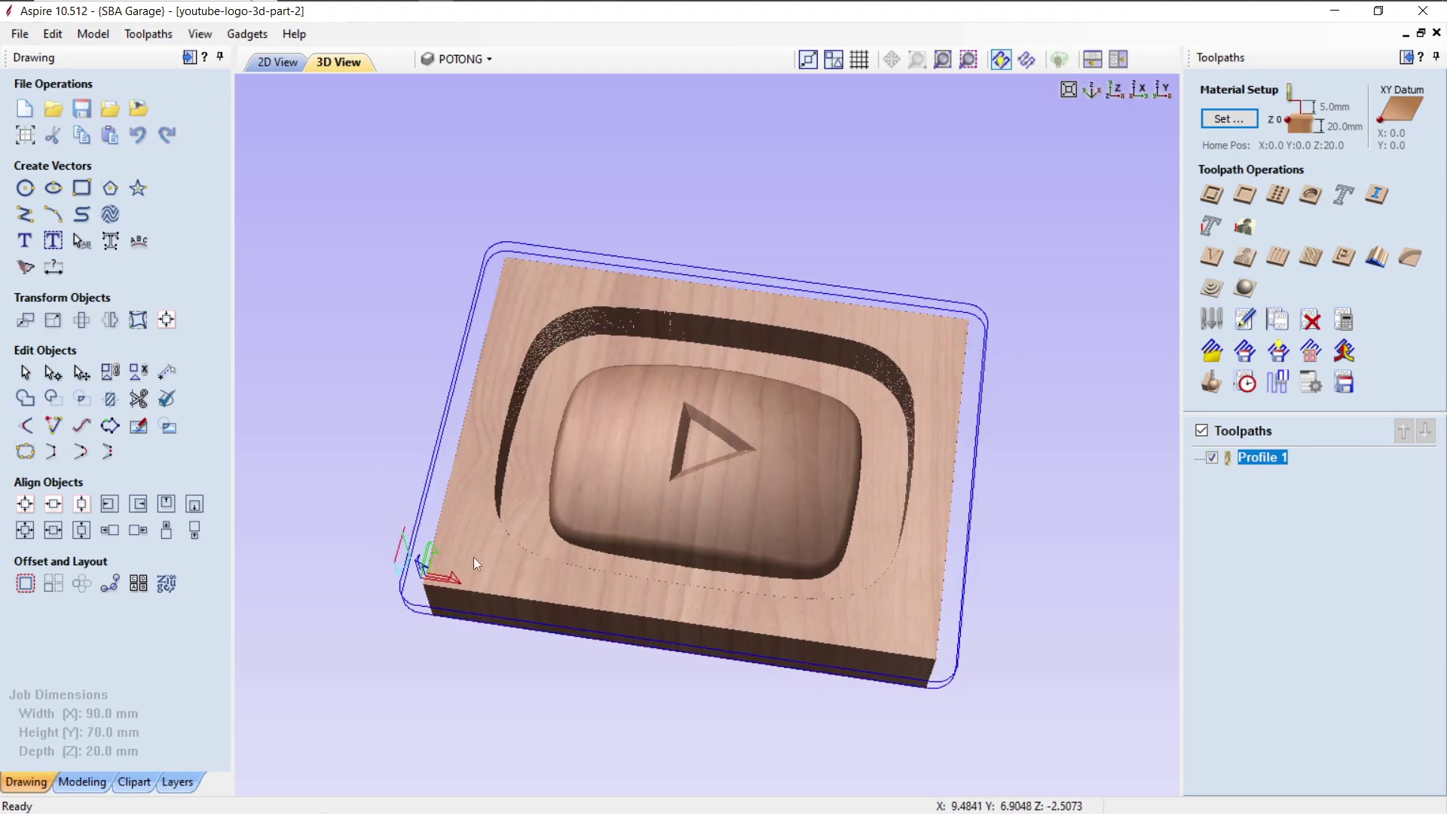
{"action": "left_click_drag", "start_coordinate": [871, 582], "coordinate": [492, 410]}
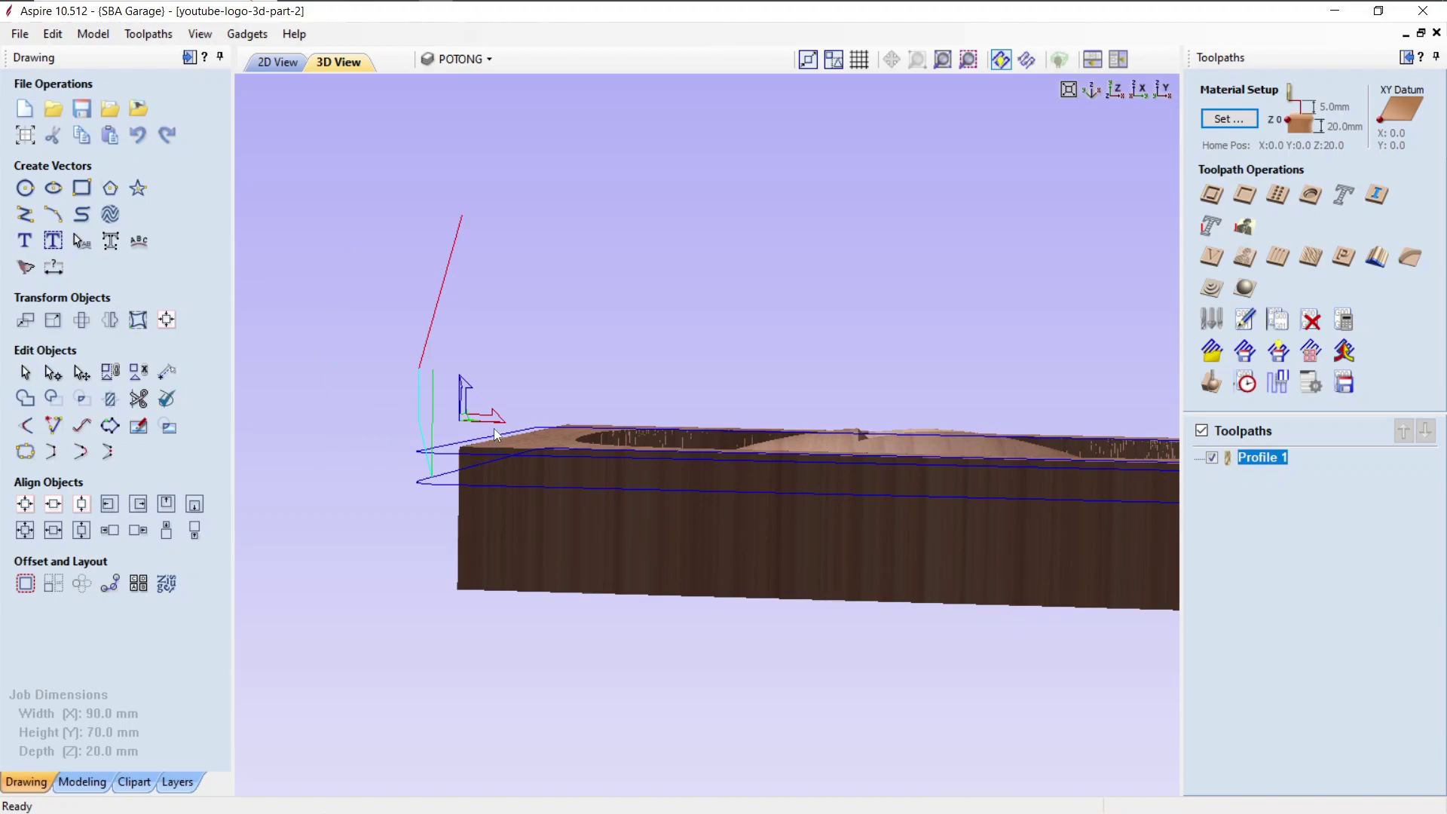
{"action": "left_click_drag", "start_coordinate": [558, 489], "coordinate": [980, 452]}
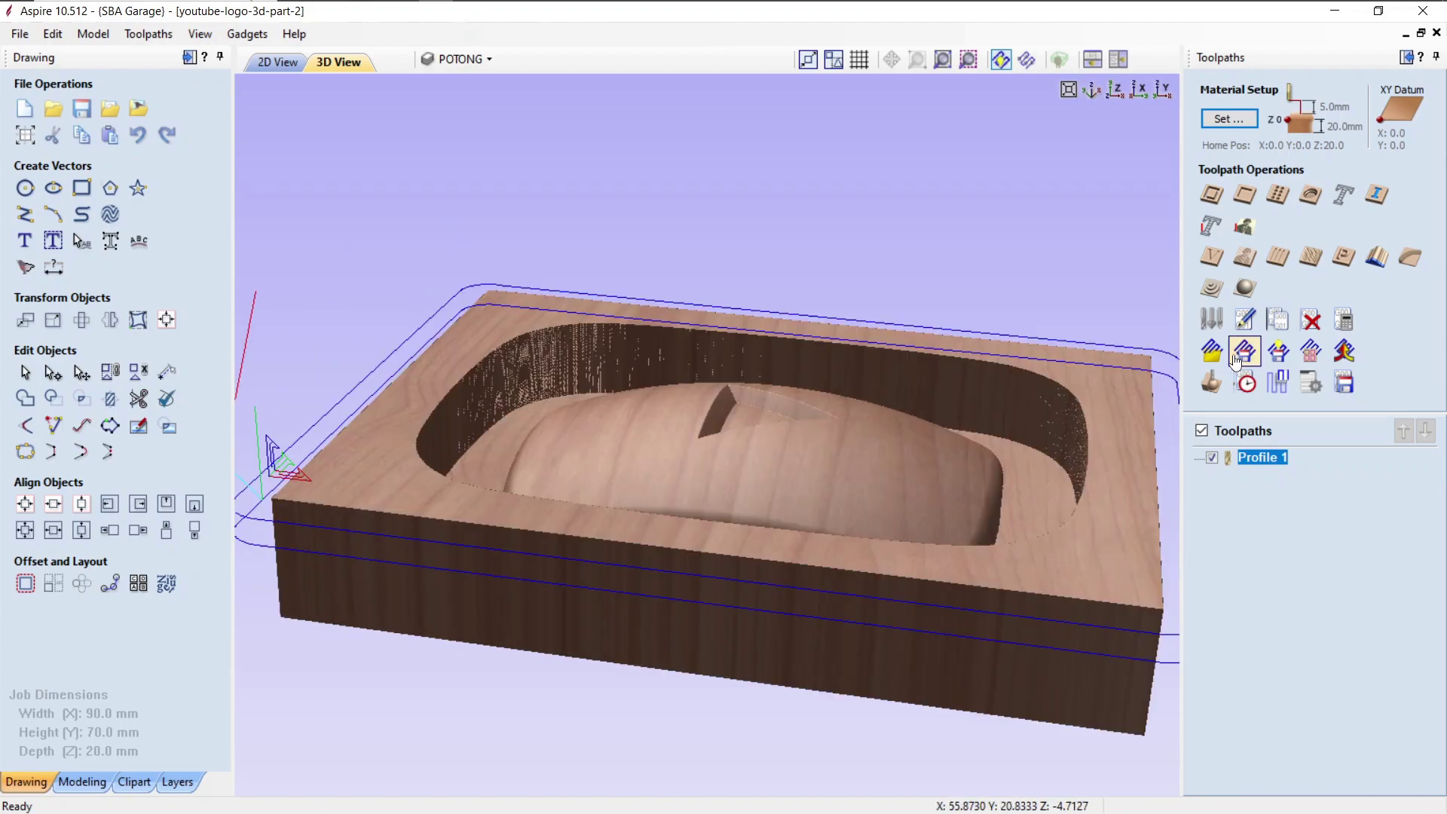
Step: Start a pocket toolpath and remove both the 8 mm and 4 mm end mills from its tool list
{"action": "left_click", "coordinate": [1244, 194]}
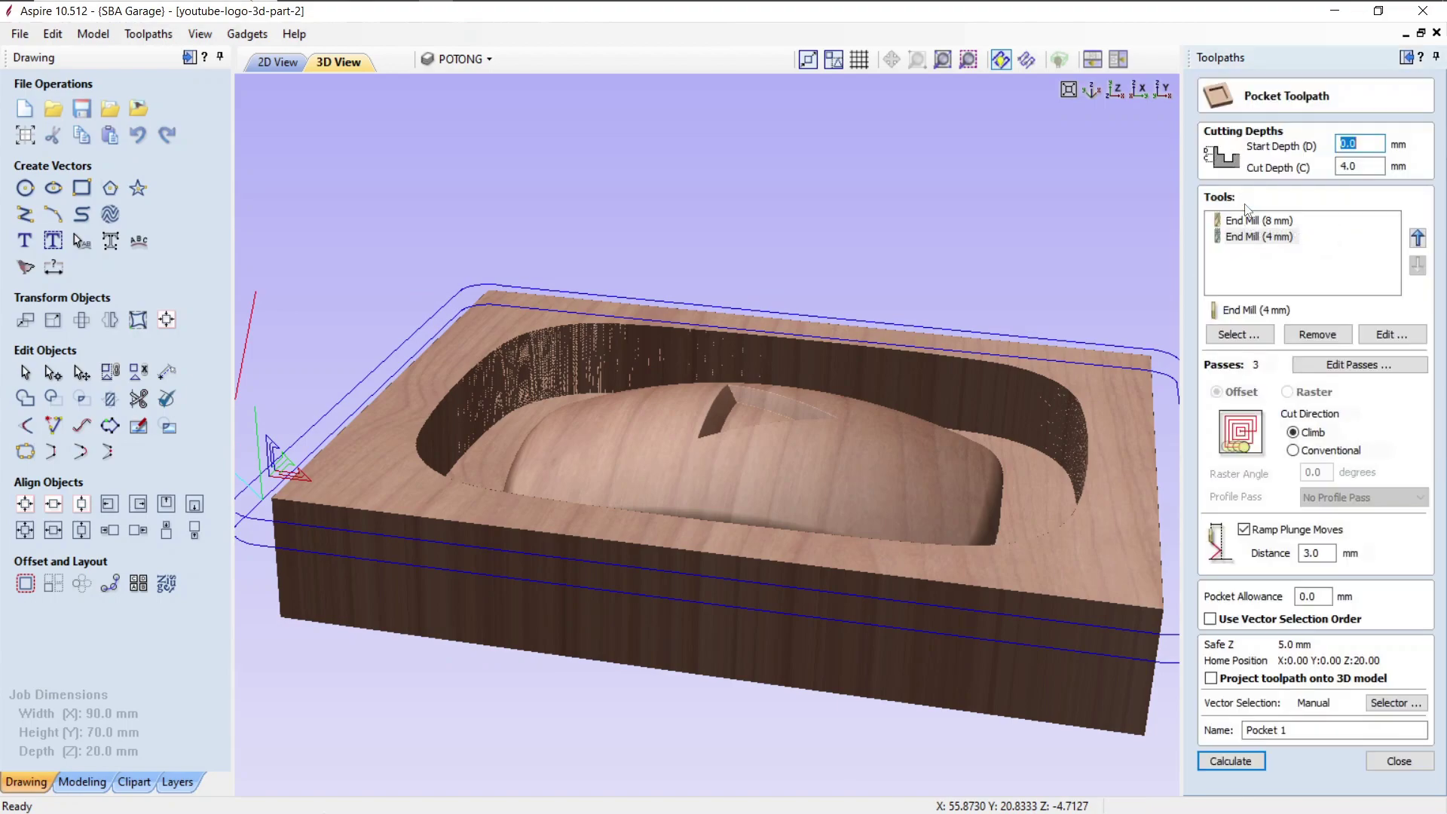
{"action": "left_click", "coordinate": [1330, 335]}
{"action": "left_click", "coordinate": [1337, 336]}
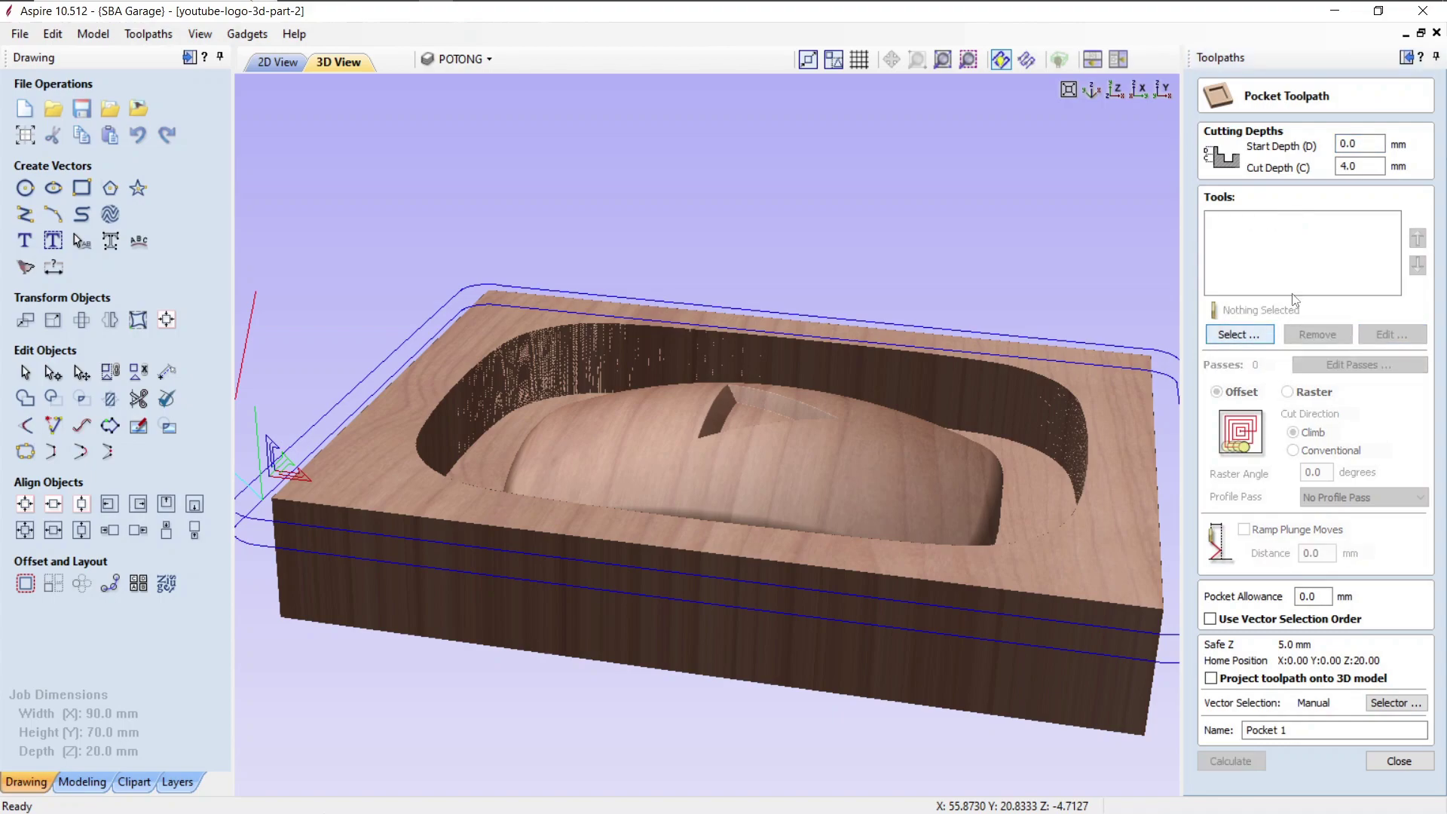
{"action": "left_click", "coordinate": [1354, 166]}
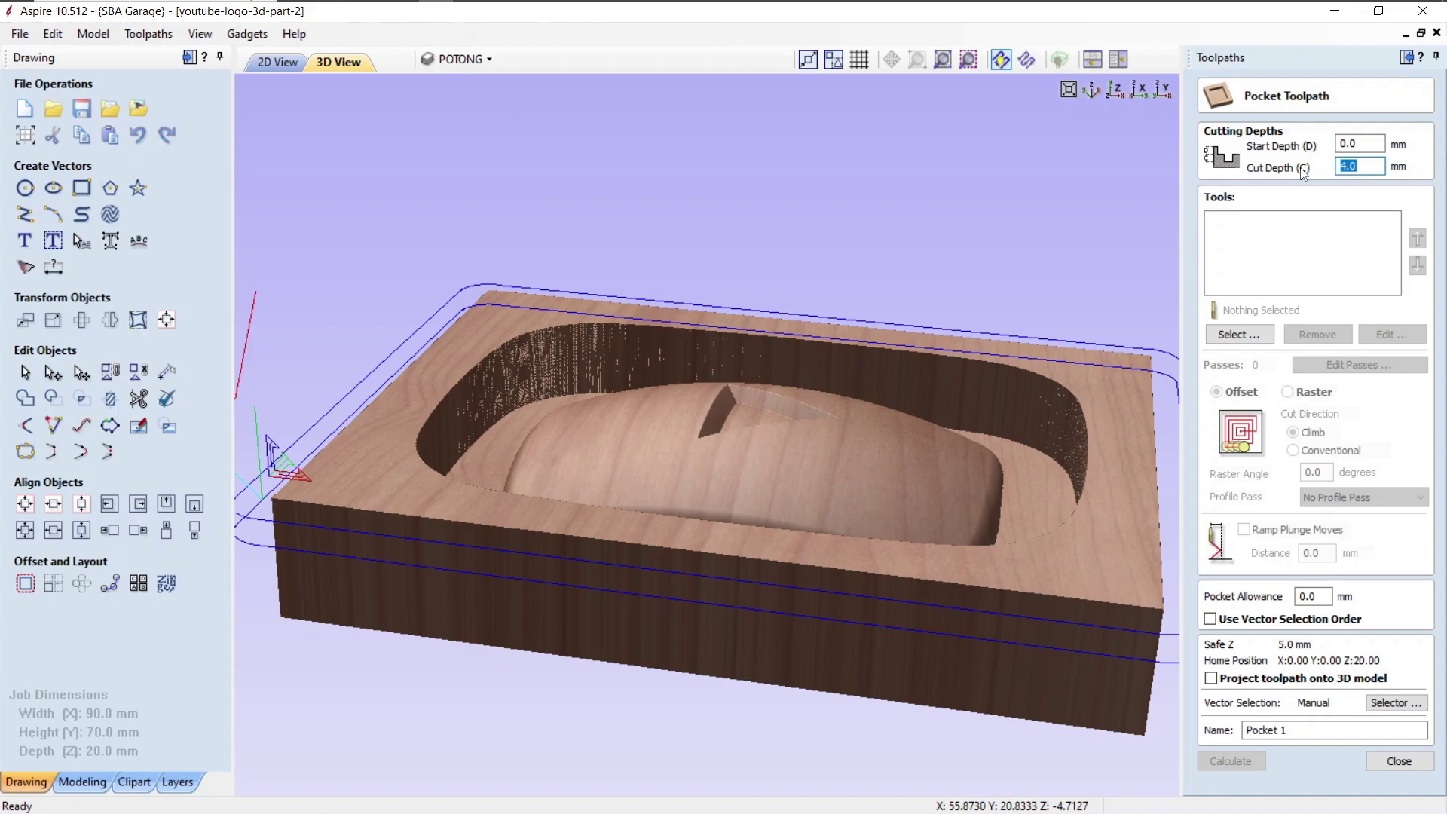
Step: Add the metric 8 mm end mill from the tool database to the pocket toolpath
{"action": "left_click", "coordinate": [1239, 334]}
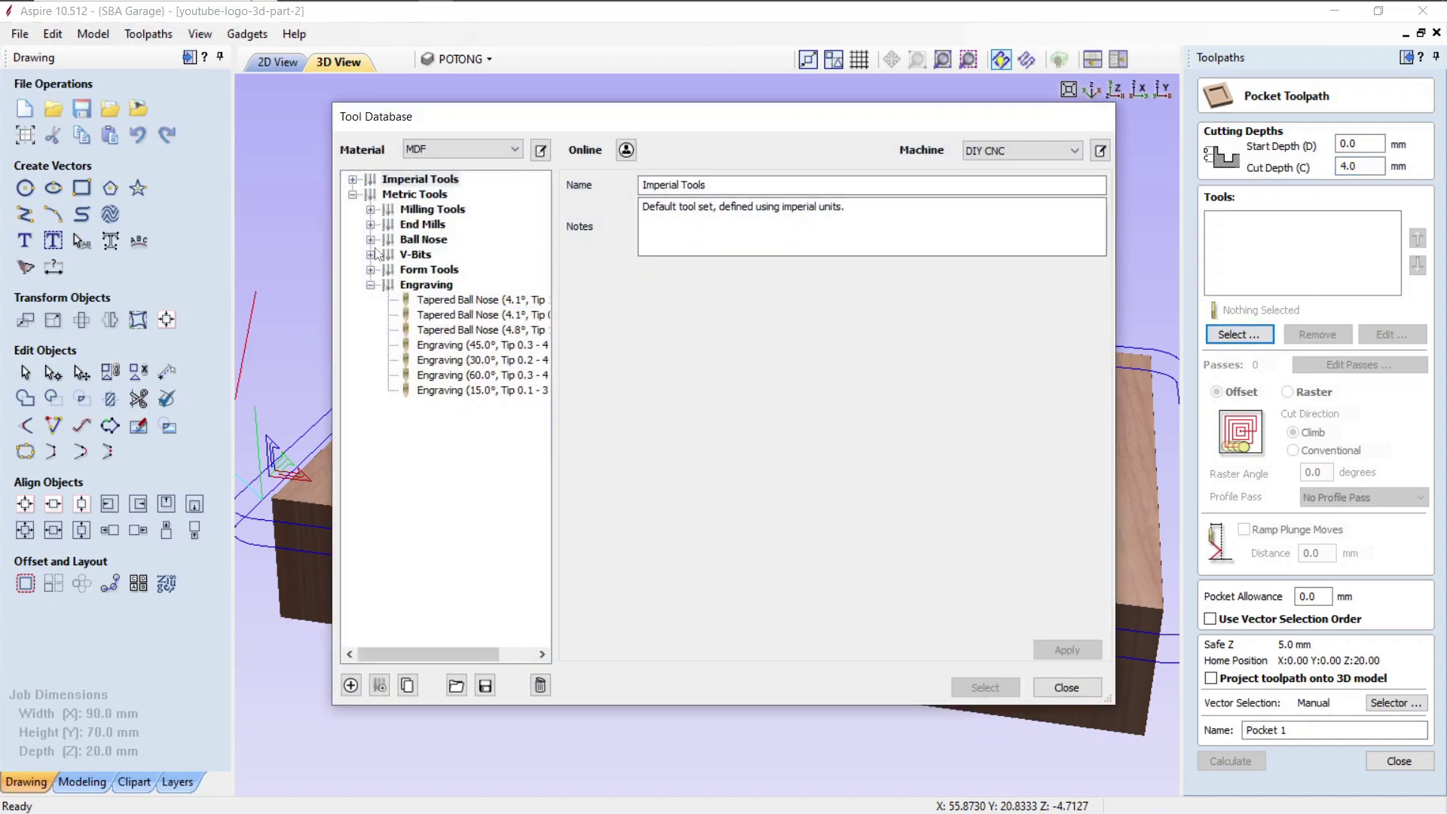
{"action": "left_click", "coordinate": [371, 225]}
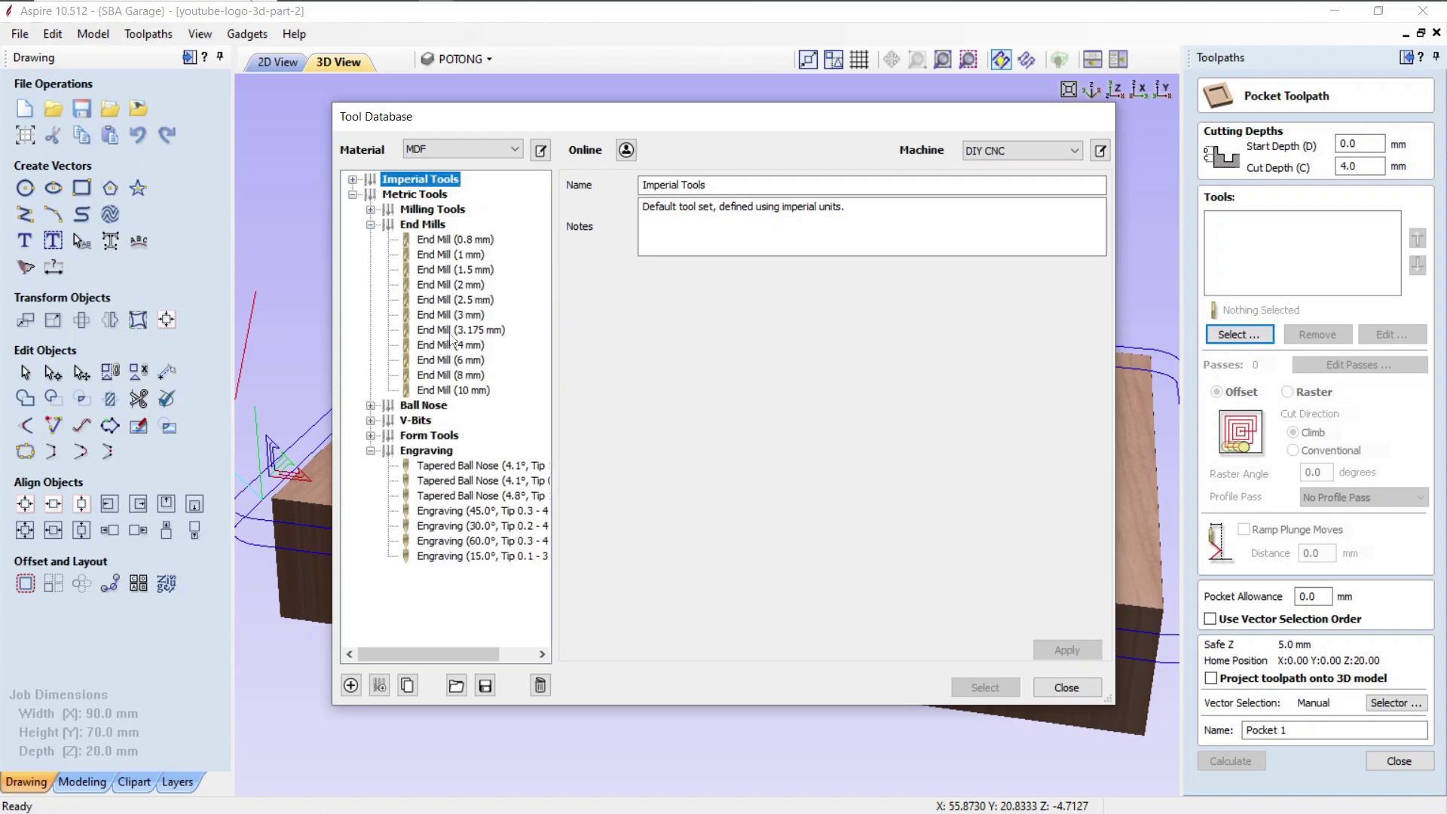
{"action": "left_click", "coordinate": [449, 374]}
{"action": "left_click", "coordinate": [993, 695]}
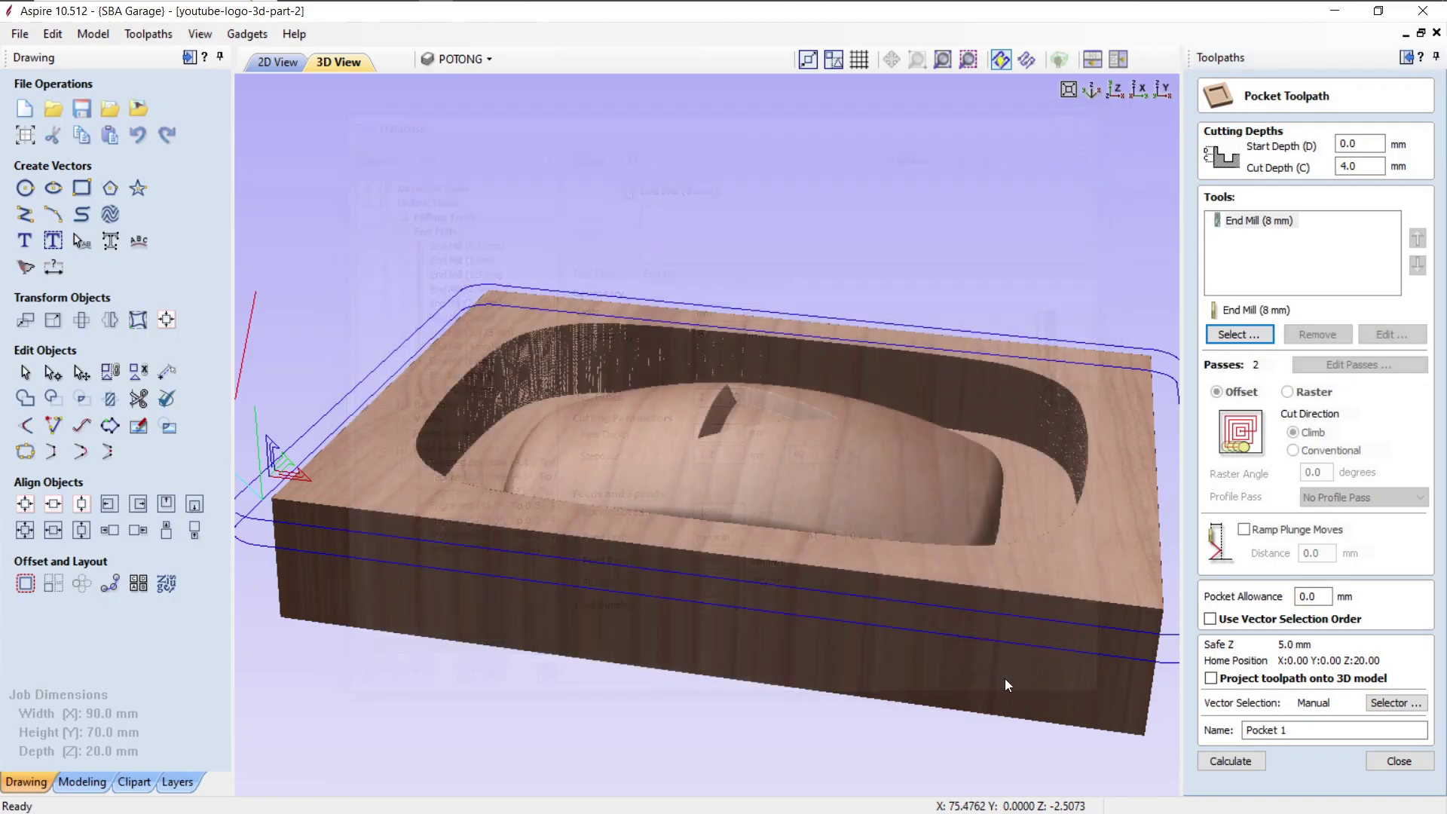
Step: Review the stepover and pass depth in the pocket's 8 mm end mill settings without changing them
{"action": "left_click", "coordinate": [1373, 336]}
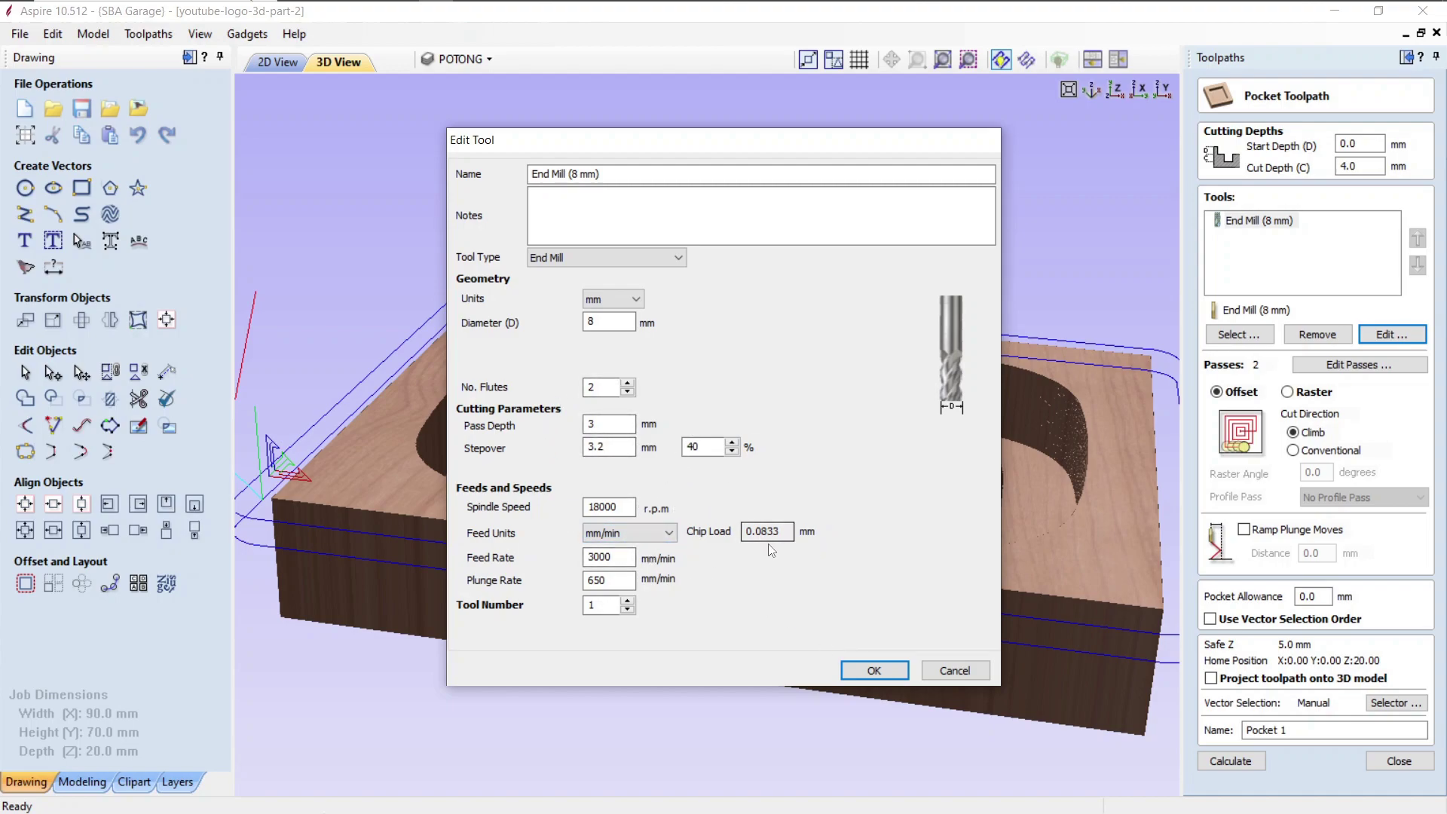
{"action": "left_click_drag", "start_coordinate": [712, 446], "coordinate": [675, 442]}
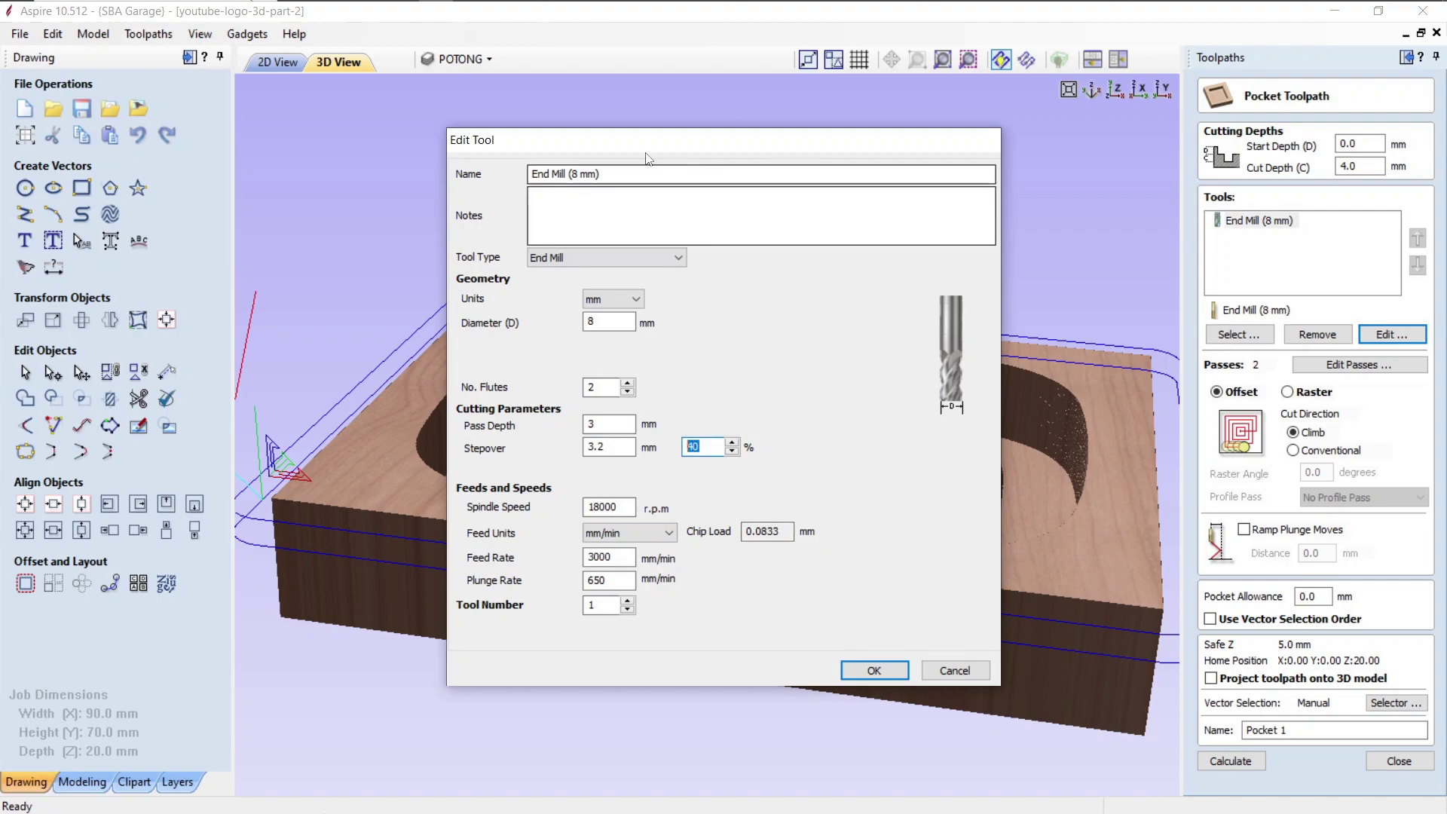
{"action": "left_click_drag", "start_coordinate": [678, 140], "coordinate": [742, 133]}
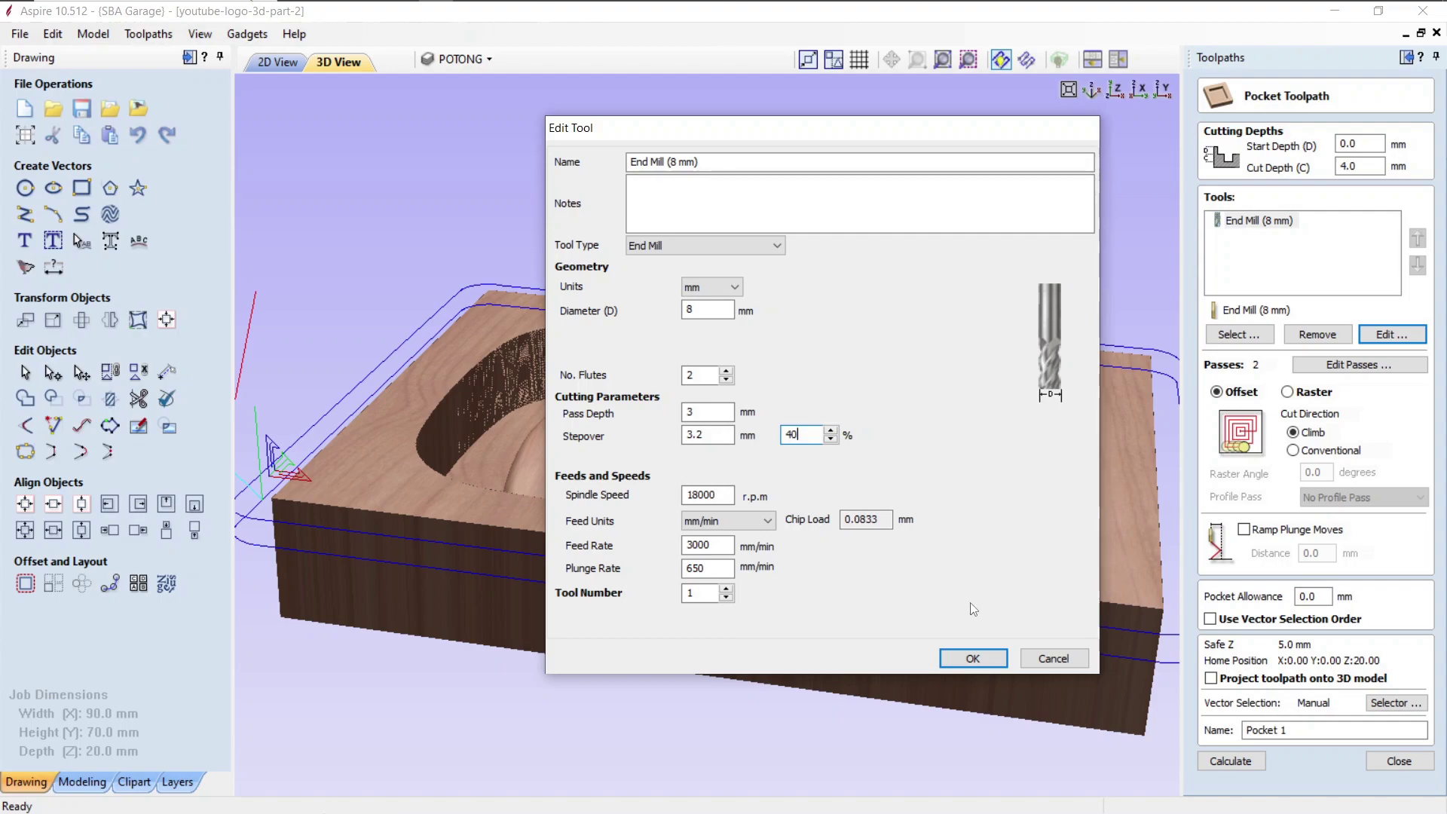
{"action": "left_click", "coordinate": [982, 656]}
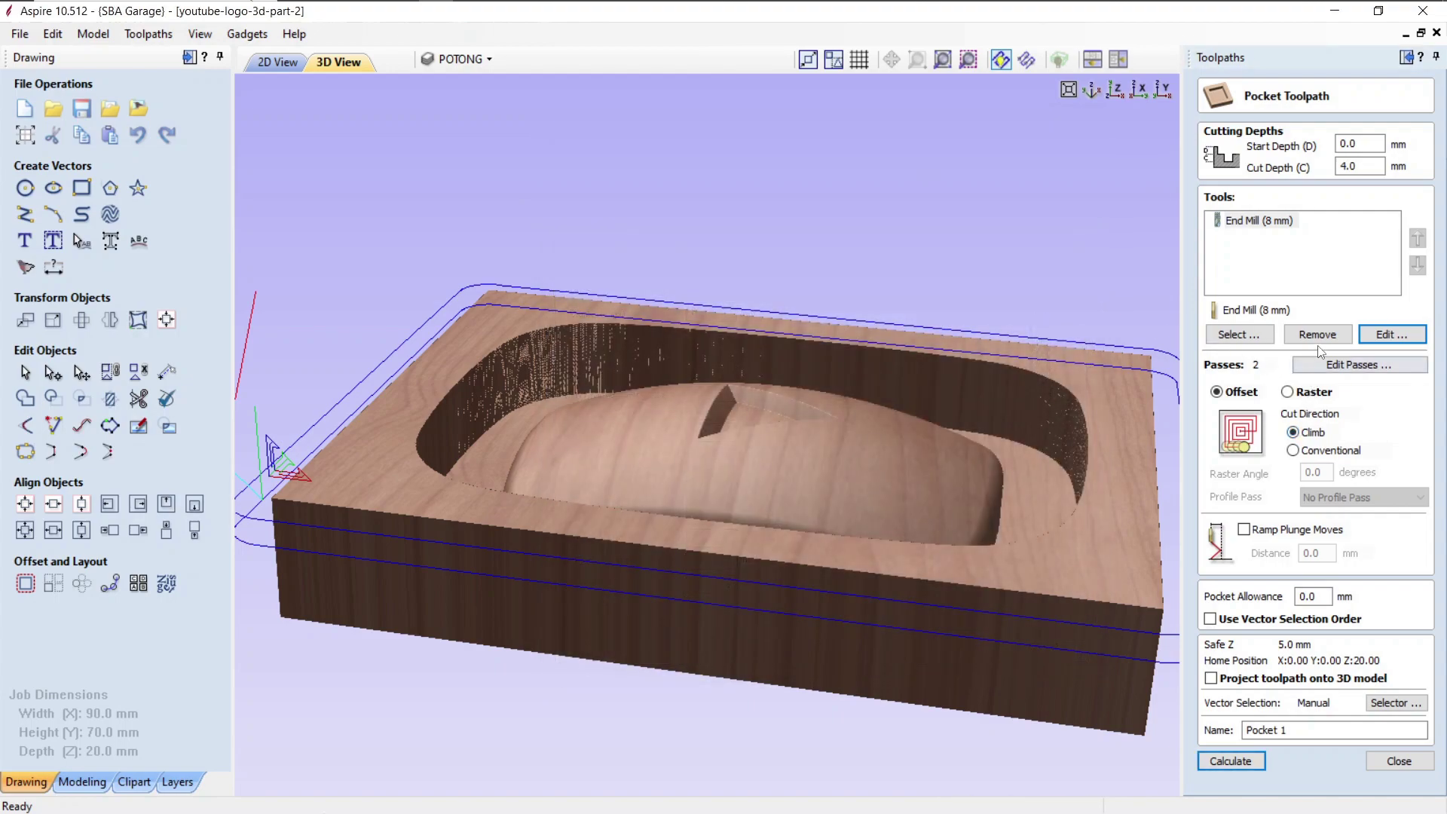
{"action": "left_click", "coordinate": [1391, 333]}
{"action": "left_click", "coordinate": [604, 423]}
{"action": "left_click_drag", "start_coordinate": [604, 422], "coordinate": [585, 427]}
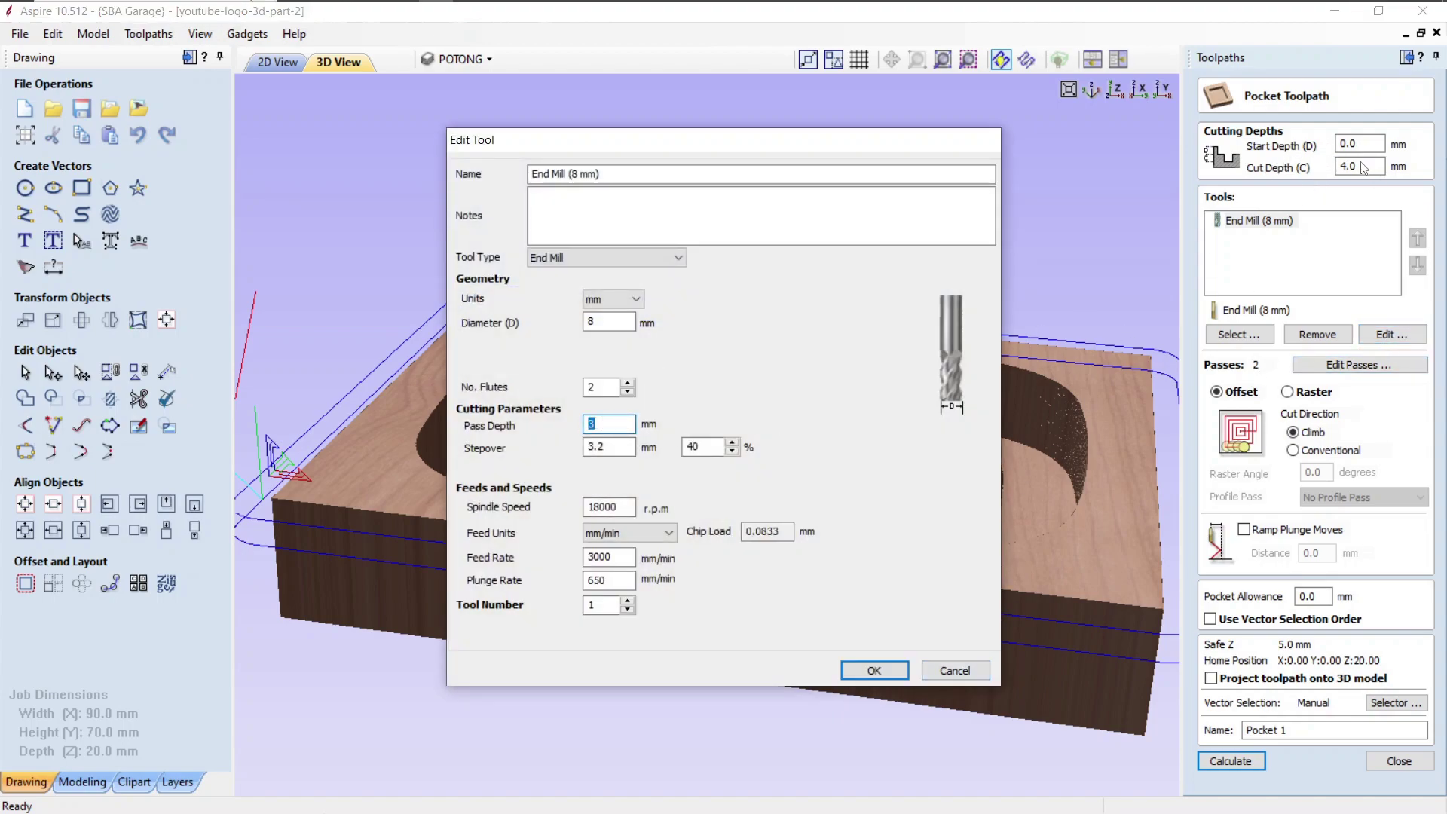
{"action": "left_click", "coordinate": [955, 670]}
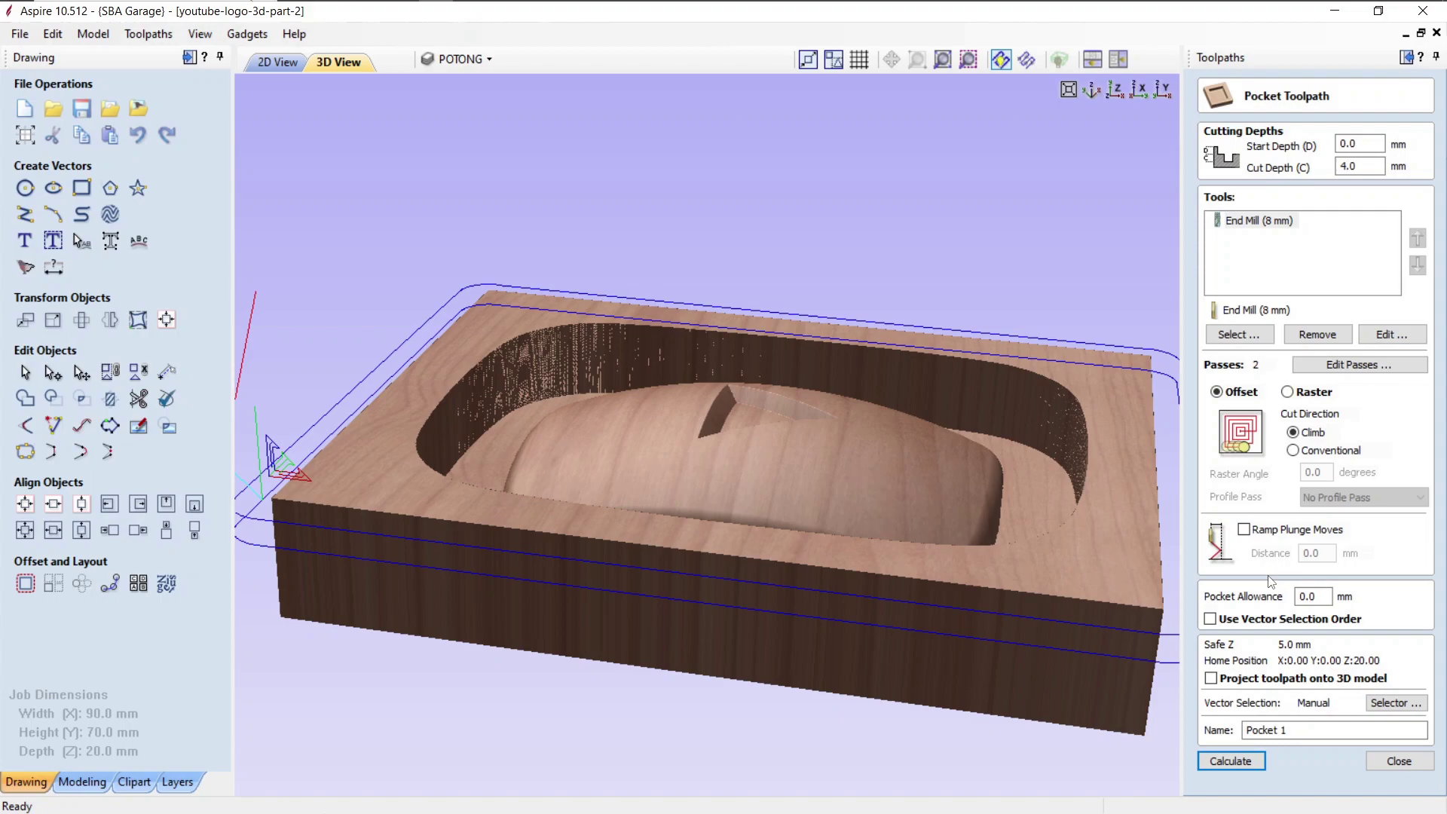
Step: Enable ramp plunge moves with a distance of 3 mm for the pocket toolpath
{"action": "left_click", "coordinate": [1244, 530]}
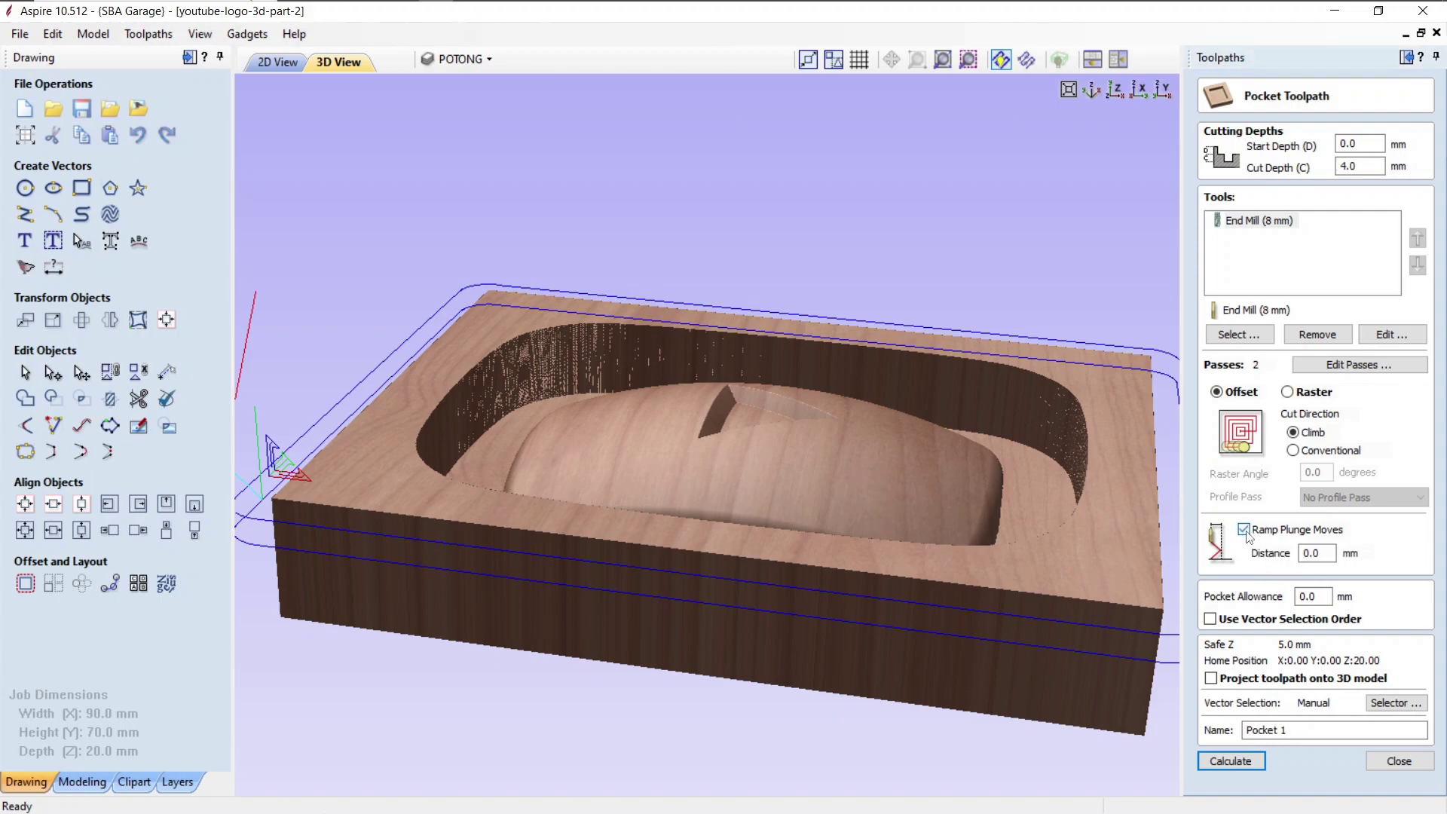
{"action": "double_click", "coordinate": [1310, 553]}
{"action": "type", "text": "3"}
Step: Set the pocket allowance to 2 mm and try to calculate the pocket toolpath
{"action": "left_click_drag", "start_coordinate": [745, 545], "coordinate": [591, 506]}
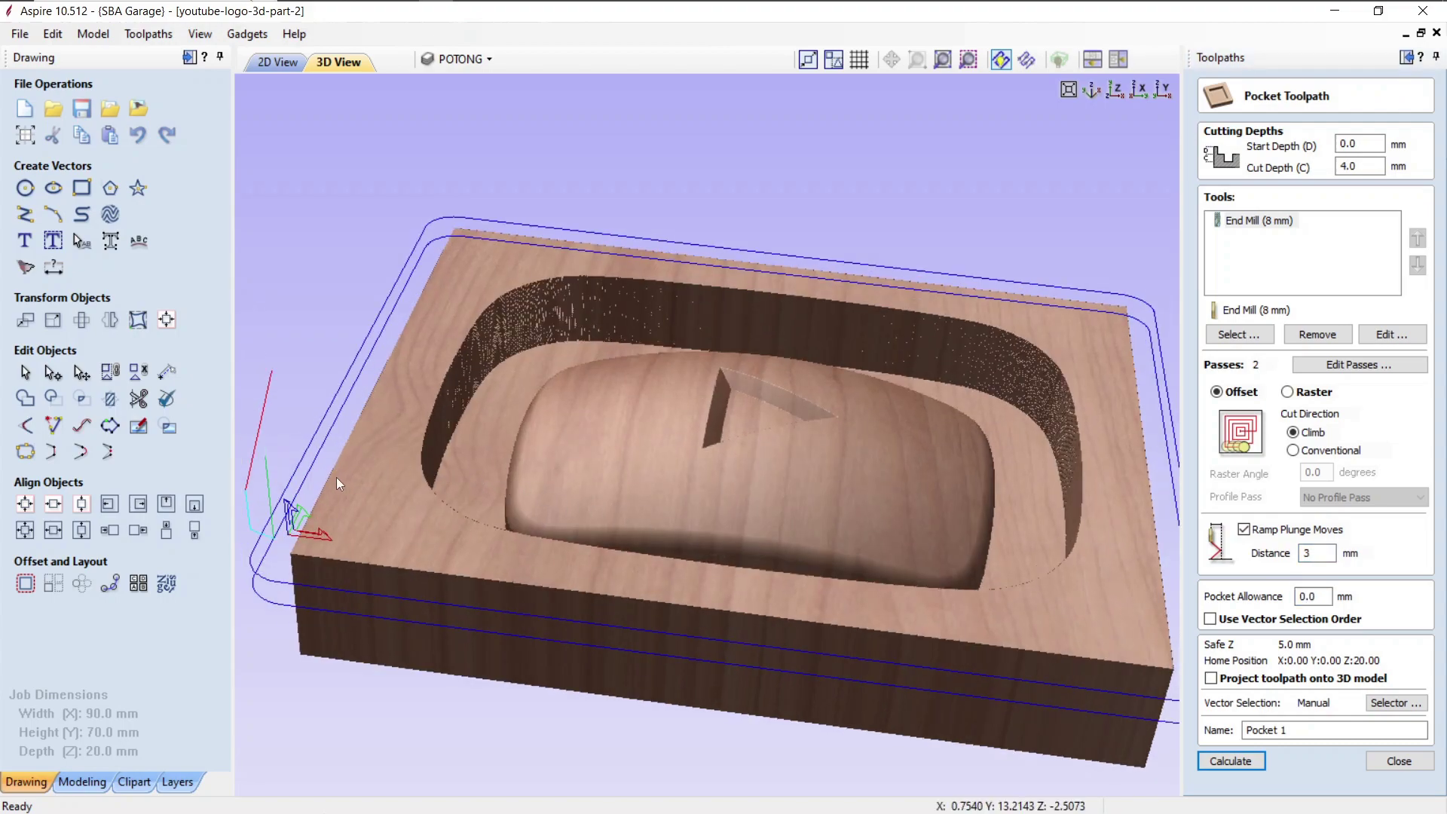
{"action": "scroll", "coordinate": [330, 492], "scroll_direction": "up", "scroll_amount": 2}
{"action": "middle_click_drag", "start_coordinate": [330, 485], "coordinate": [549, 474]}
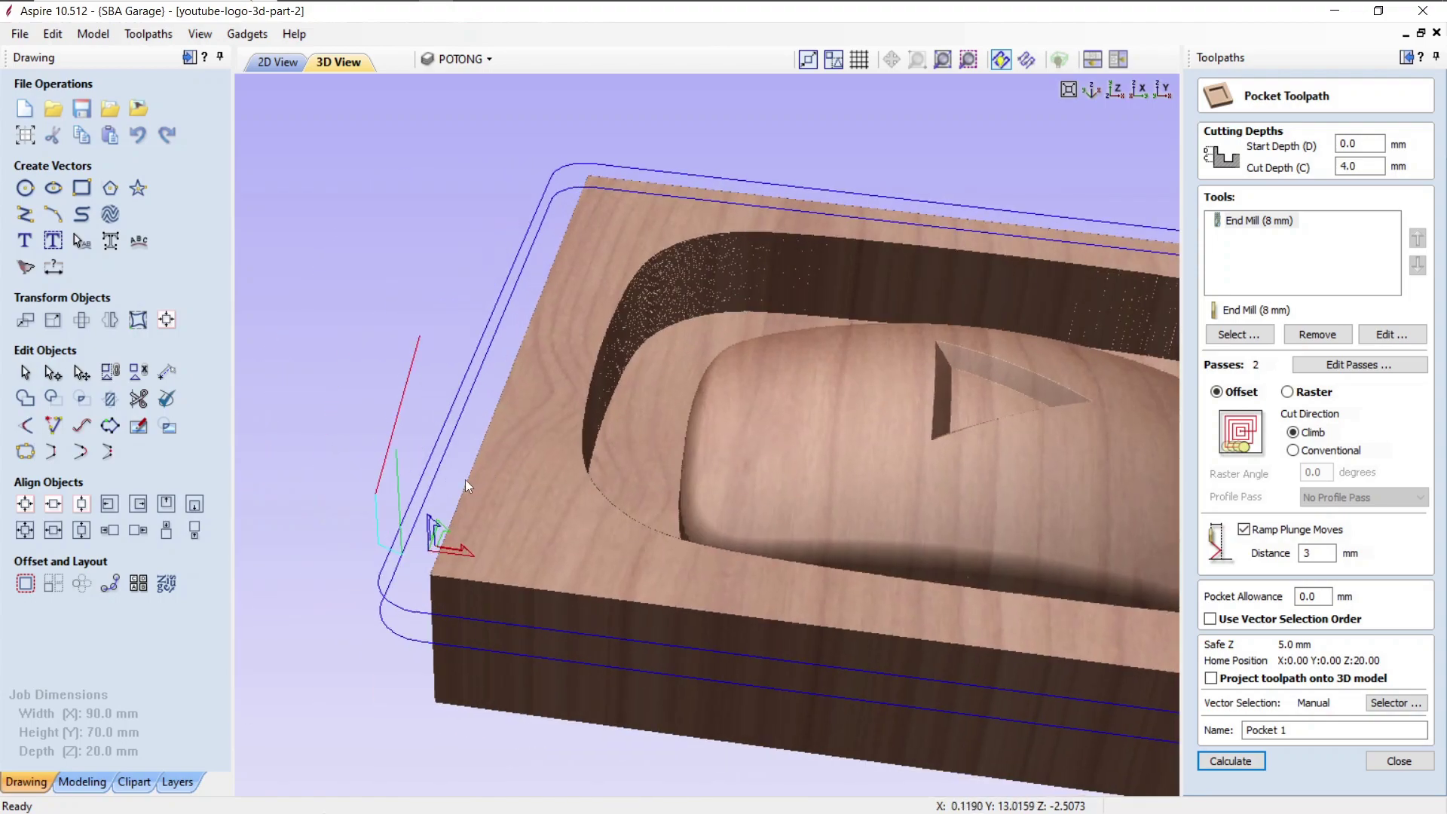
{"action": "left_click_drag", "start_coordinate": [486, 442], "coordinate": [517, 616]}
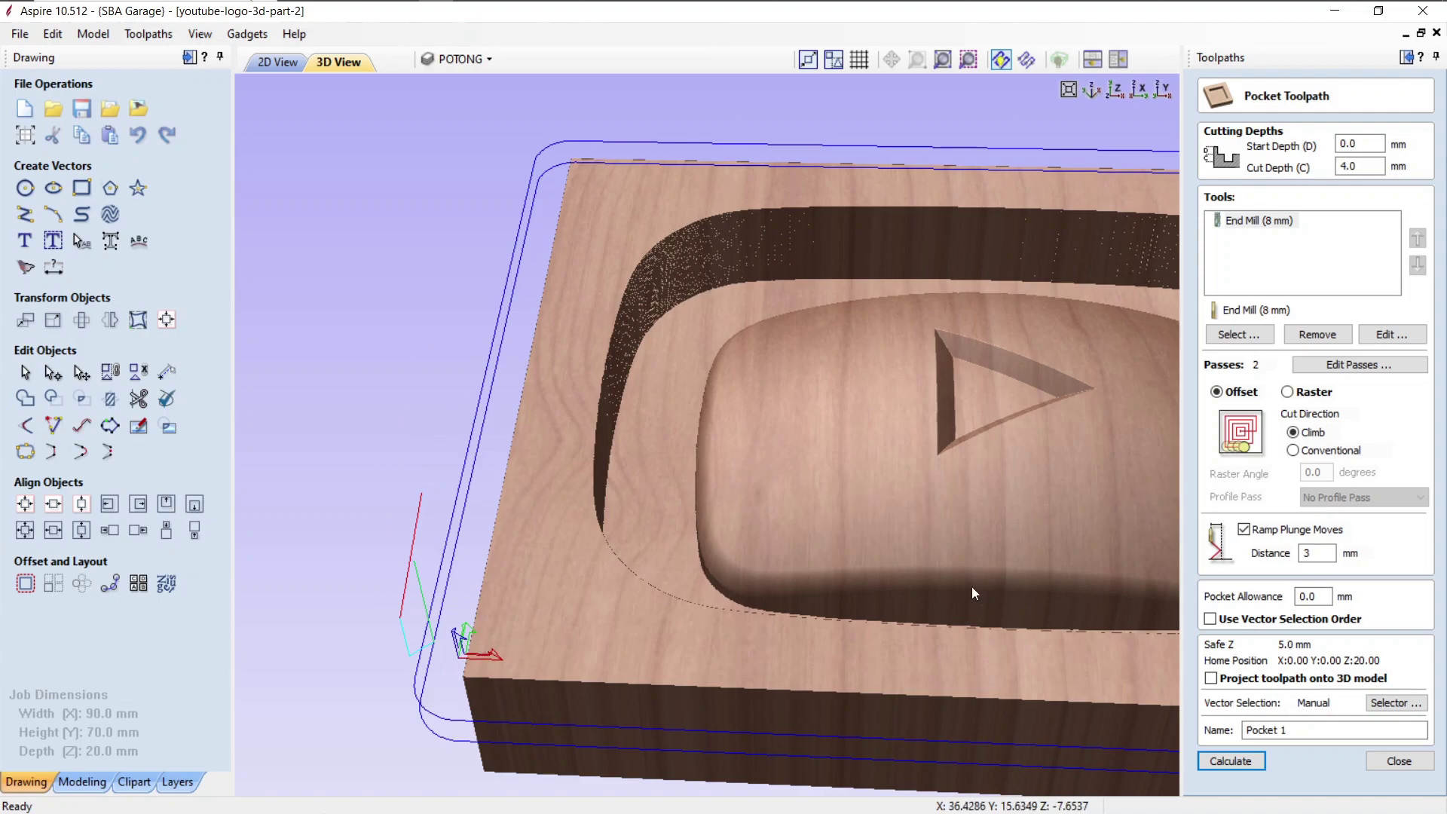
{"action": "left_click", "coordinate": [1311, 596]}
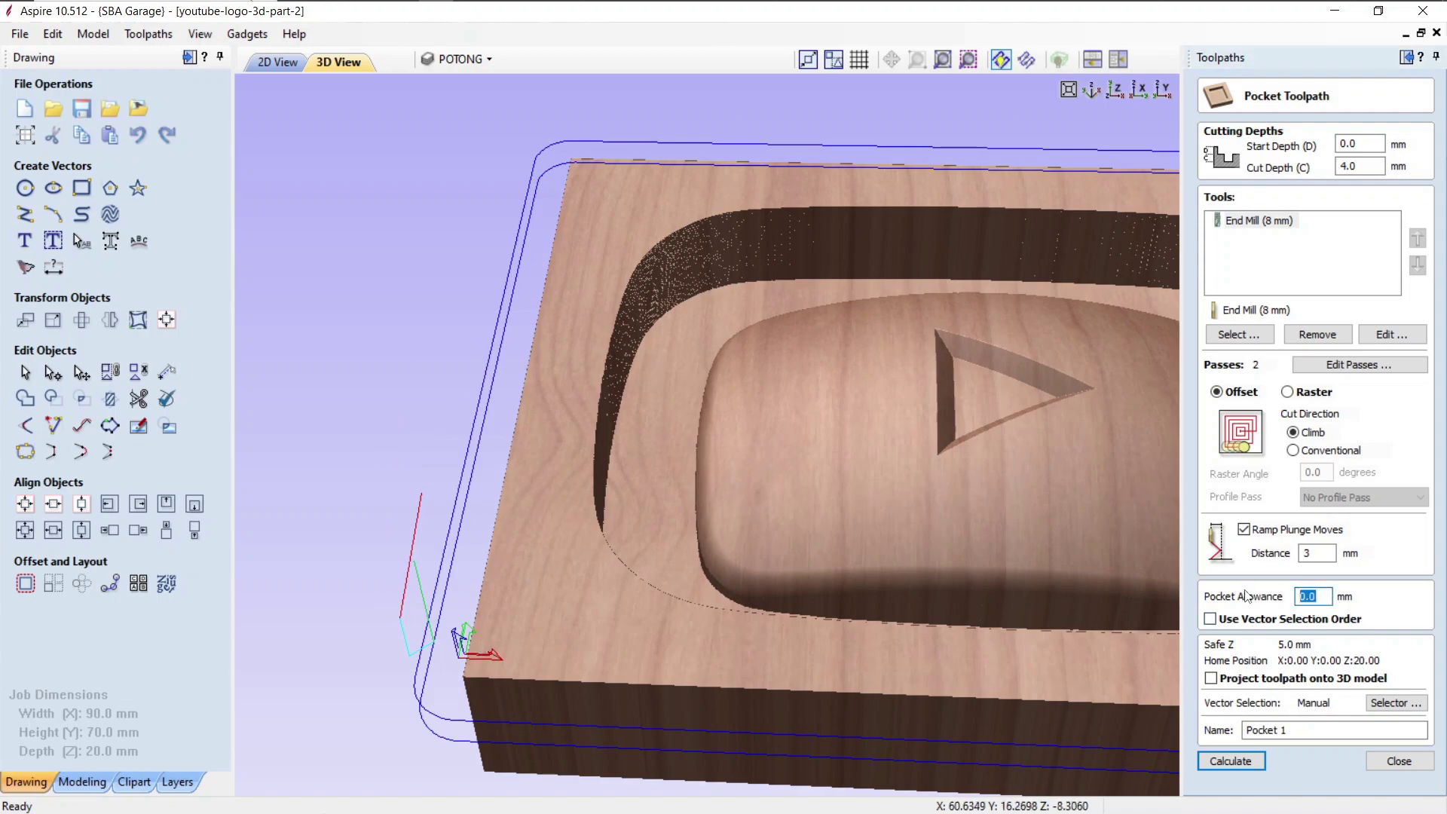
{"action": "type", "text": "2"}
{"action": "left_click", "coordinate": [1231, 761]}
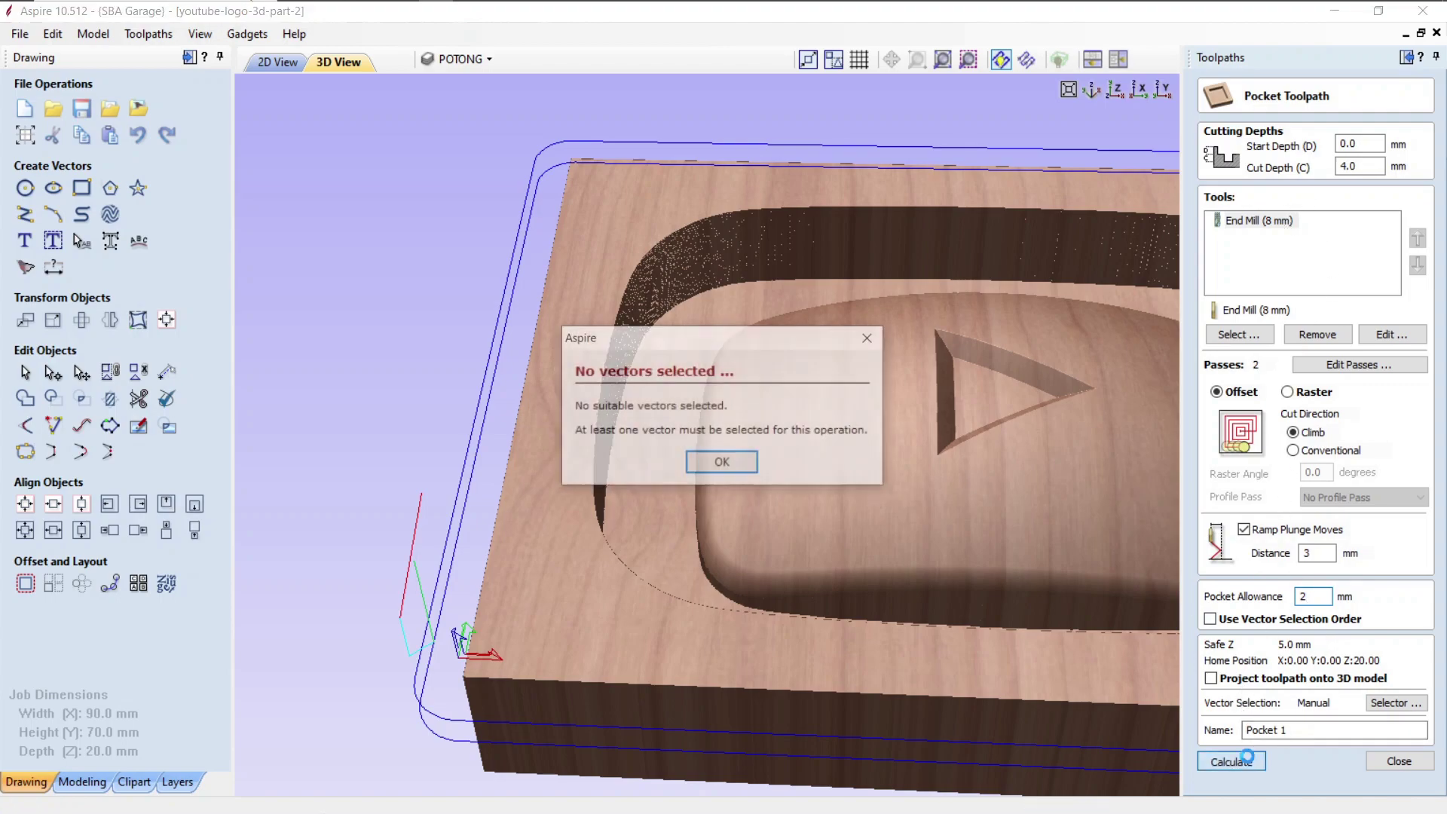
{"action": "left_click", "coordinate": [721, 463]}
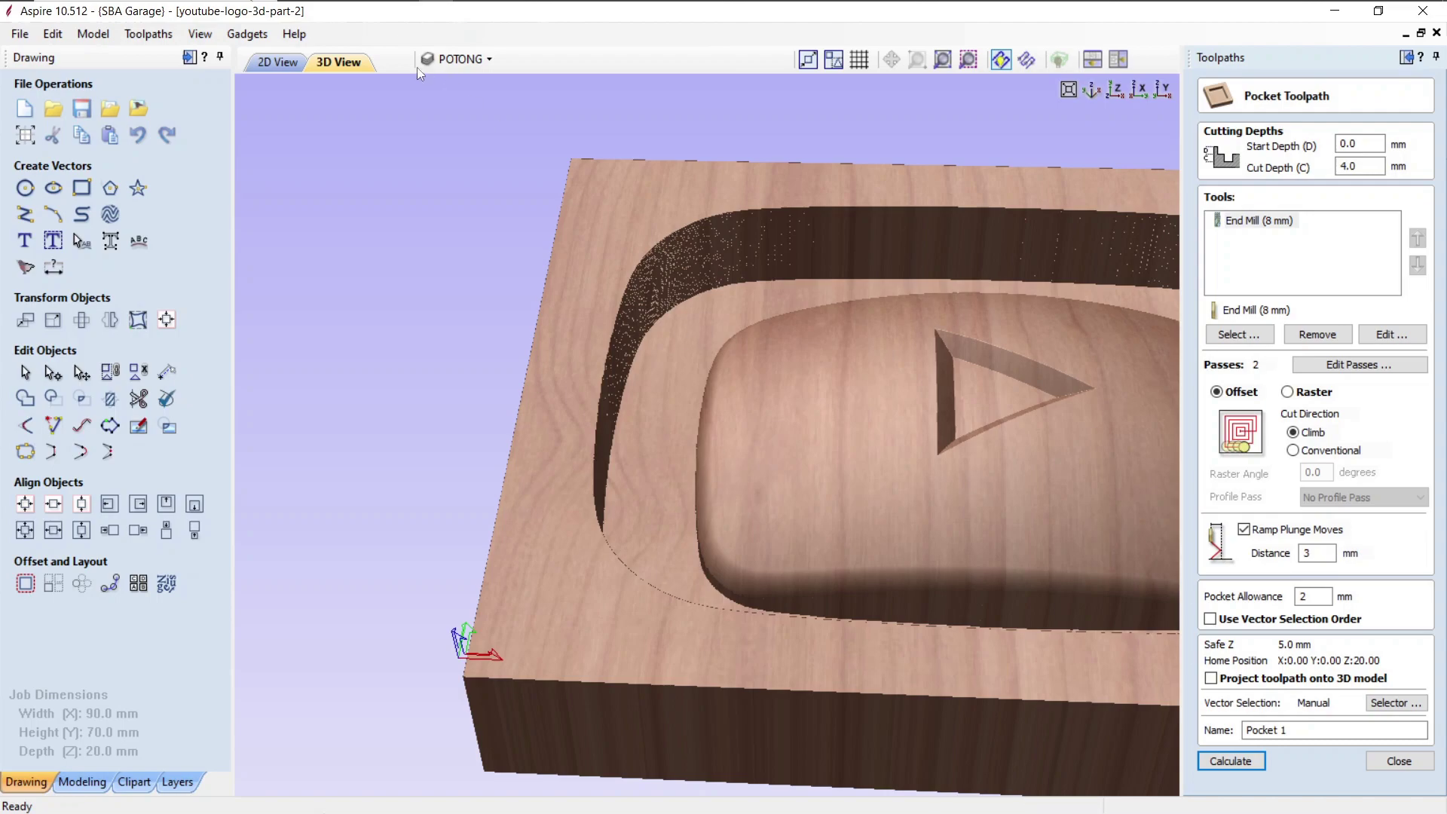
Step: Select the outer rectangle and the logo's outer rounded outline, calculate the pocket toolpath between them, and inspect its path
{"action": "left_click", "coordinate": [288, 64]}
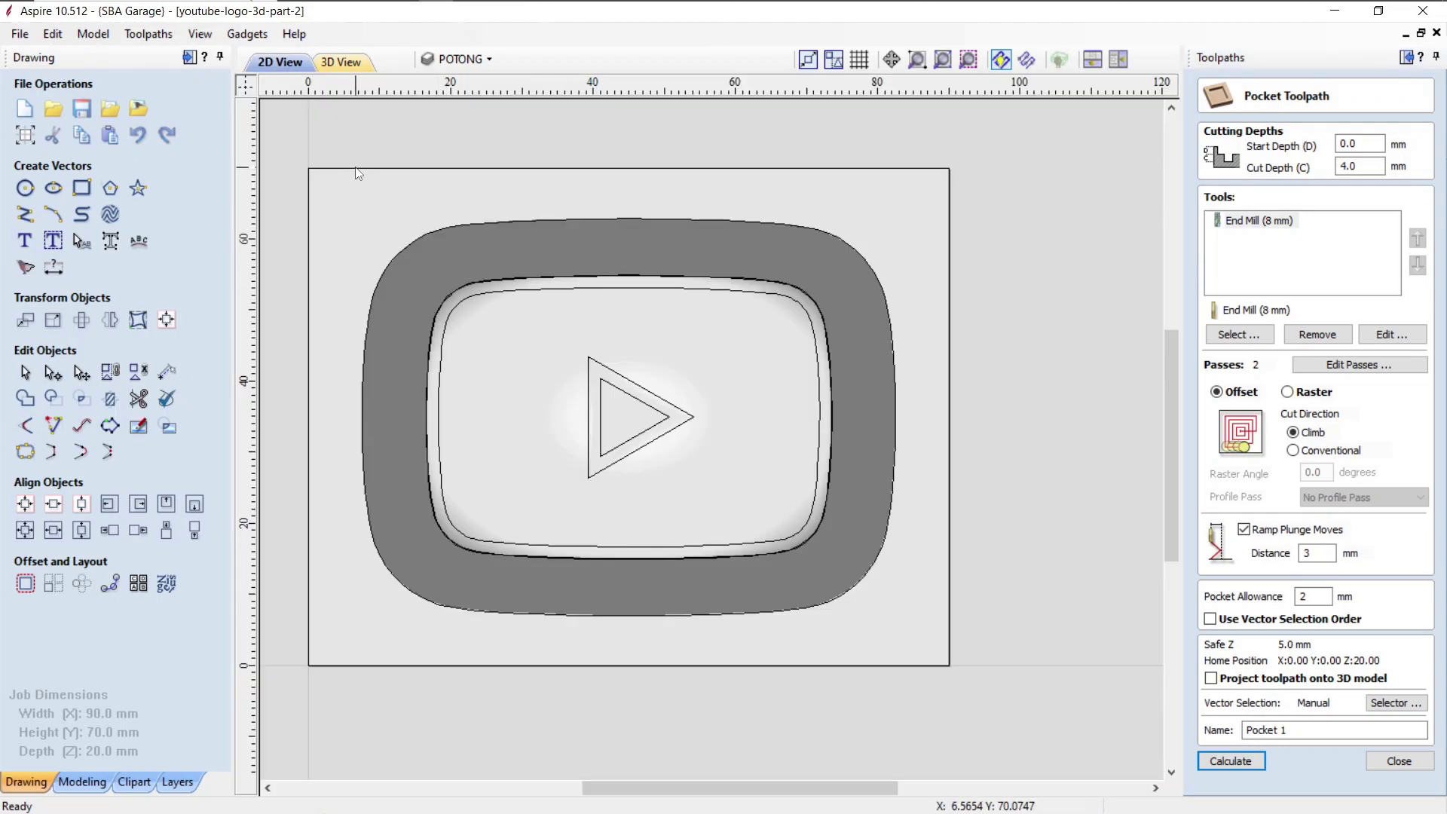
{"action": "left_click", "coordinate": [373, 197]}
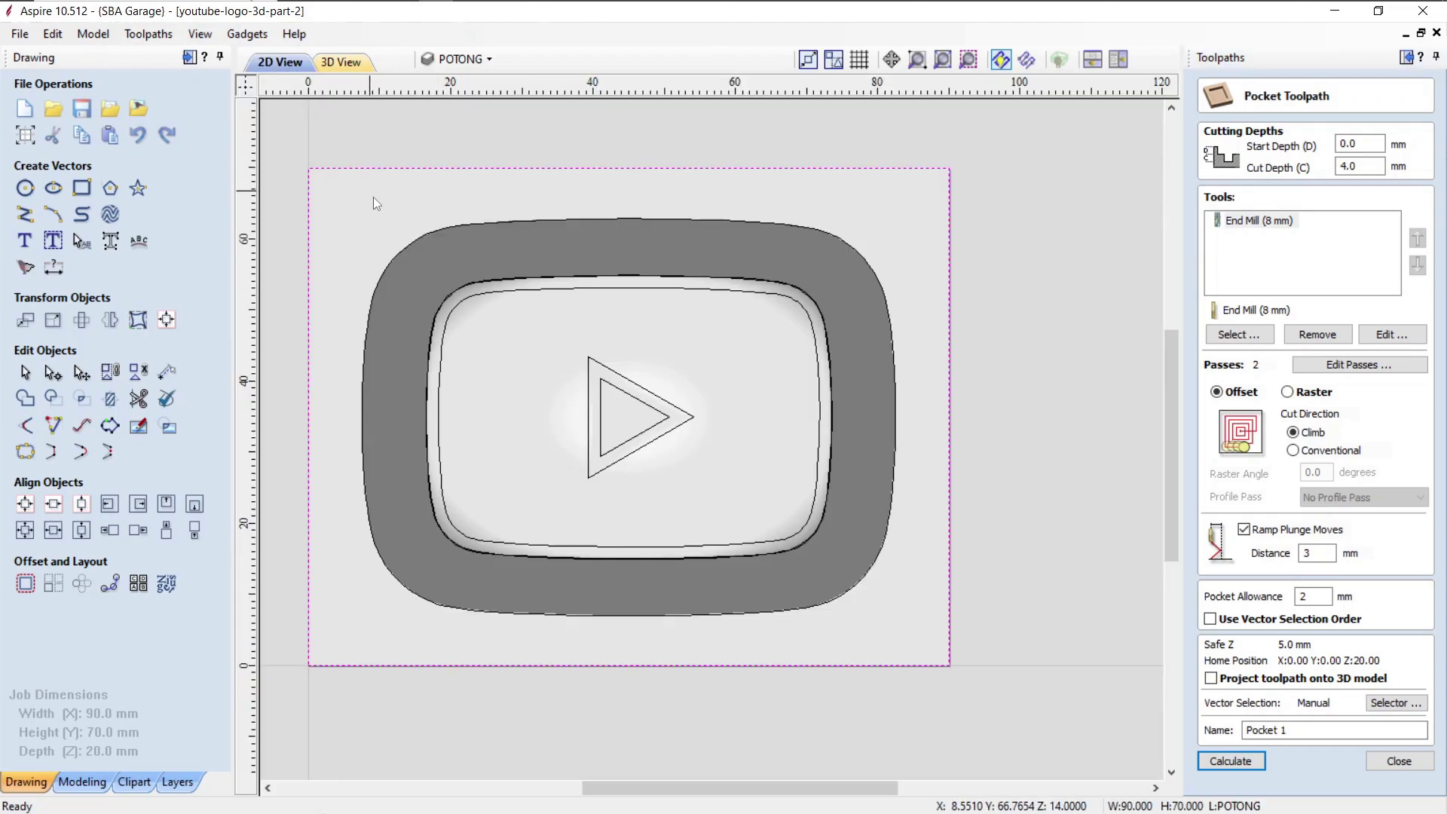
{"action": "left_click", "coordinate": [401, 252], "text": "shift"}
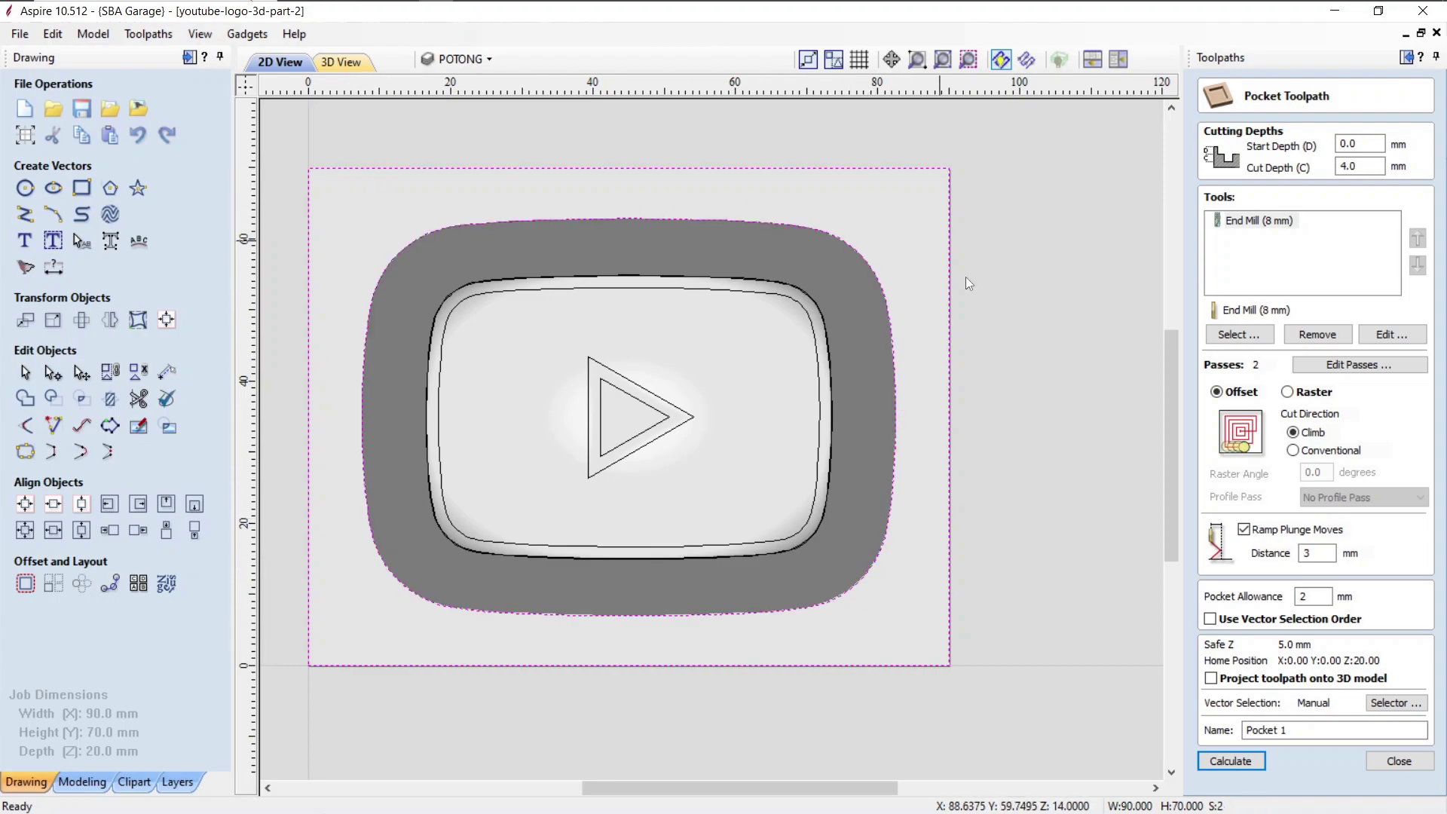
{"action": "left_click", "coordinate": [1236, 761]}
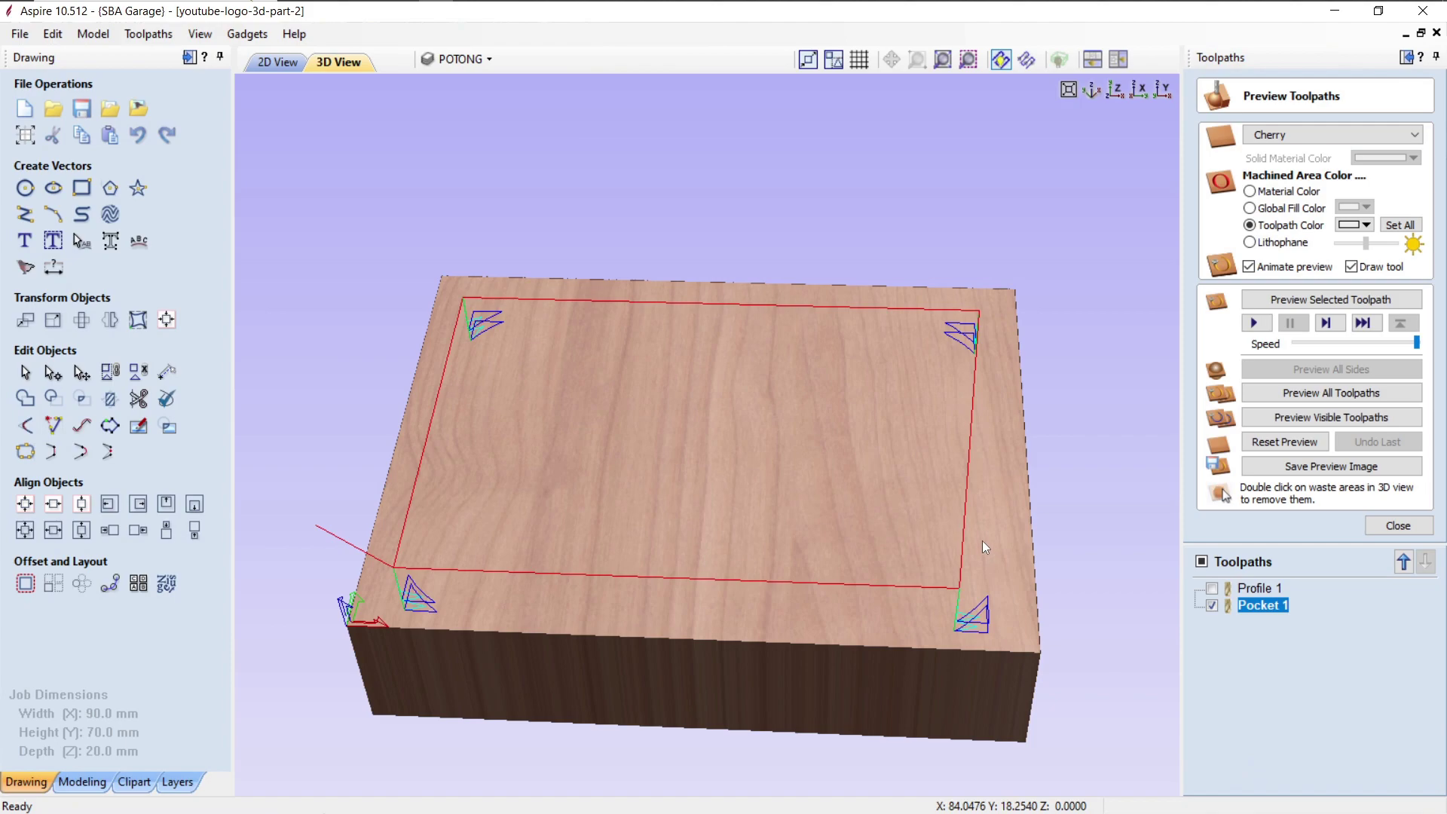
{"action": "left_click_drag", "start_coordinate": [937, 477], "coordinate": [927, 539]}
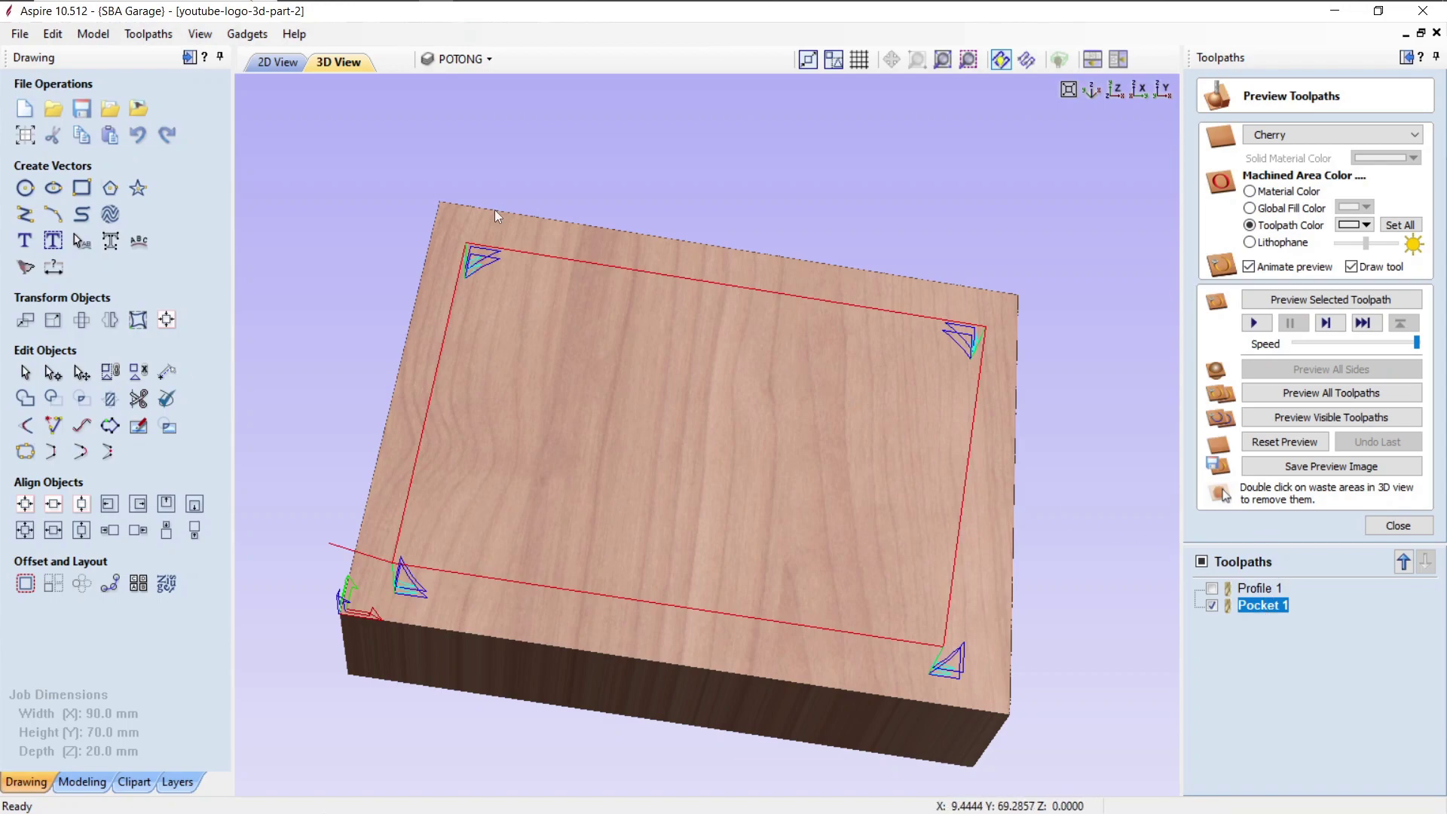
{"action": "left_click", "coordinate": [272, 62]}
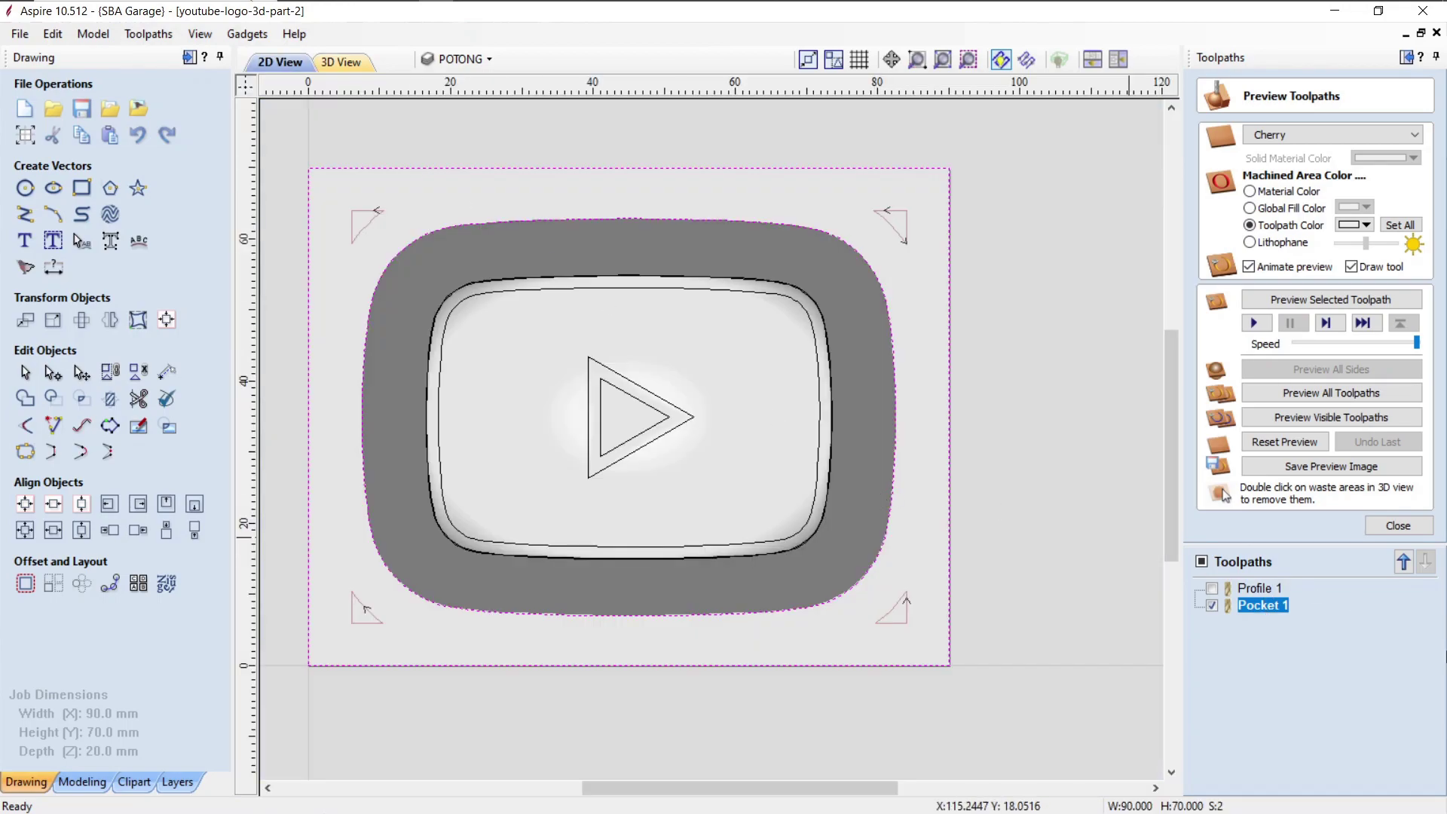
Step: Set the Pocket 1 allowance to -2 mm, recalculate the toolpath, and inspect its path in 2D and 3D
{"action": "double_click", "coordinate": [1275, 606]}
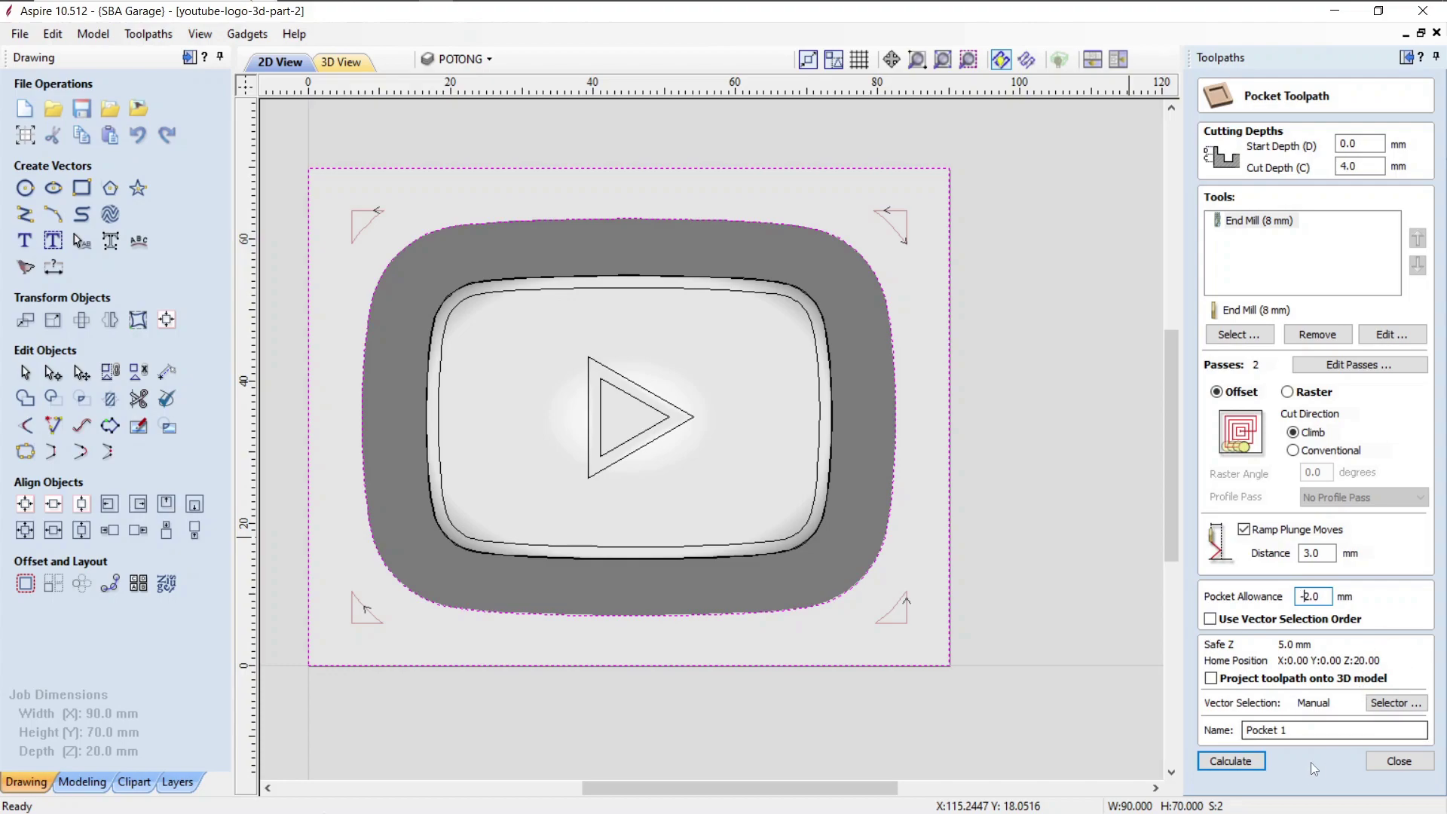
{"action": "left_click", "coordinate": [1231, 761]}
{"action": "left_click_drag", "start_coordinate": [779, 450], "coordinate": [814, 523]}
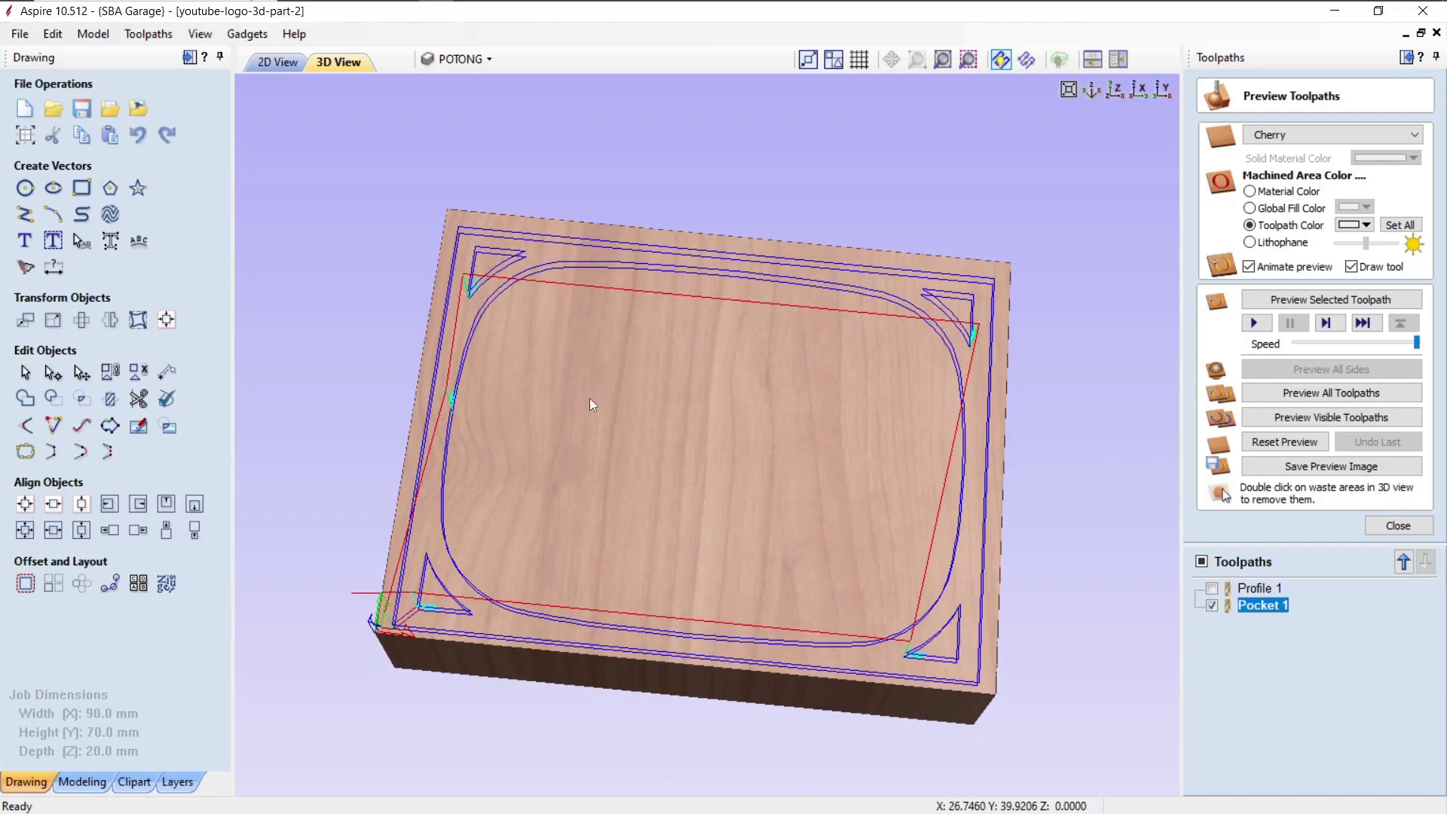
{"action": "left_click", "coordinate": [276, 63]}
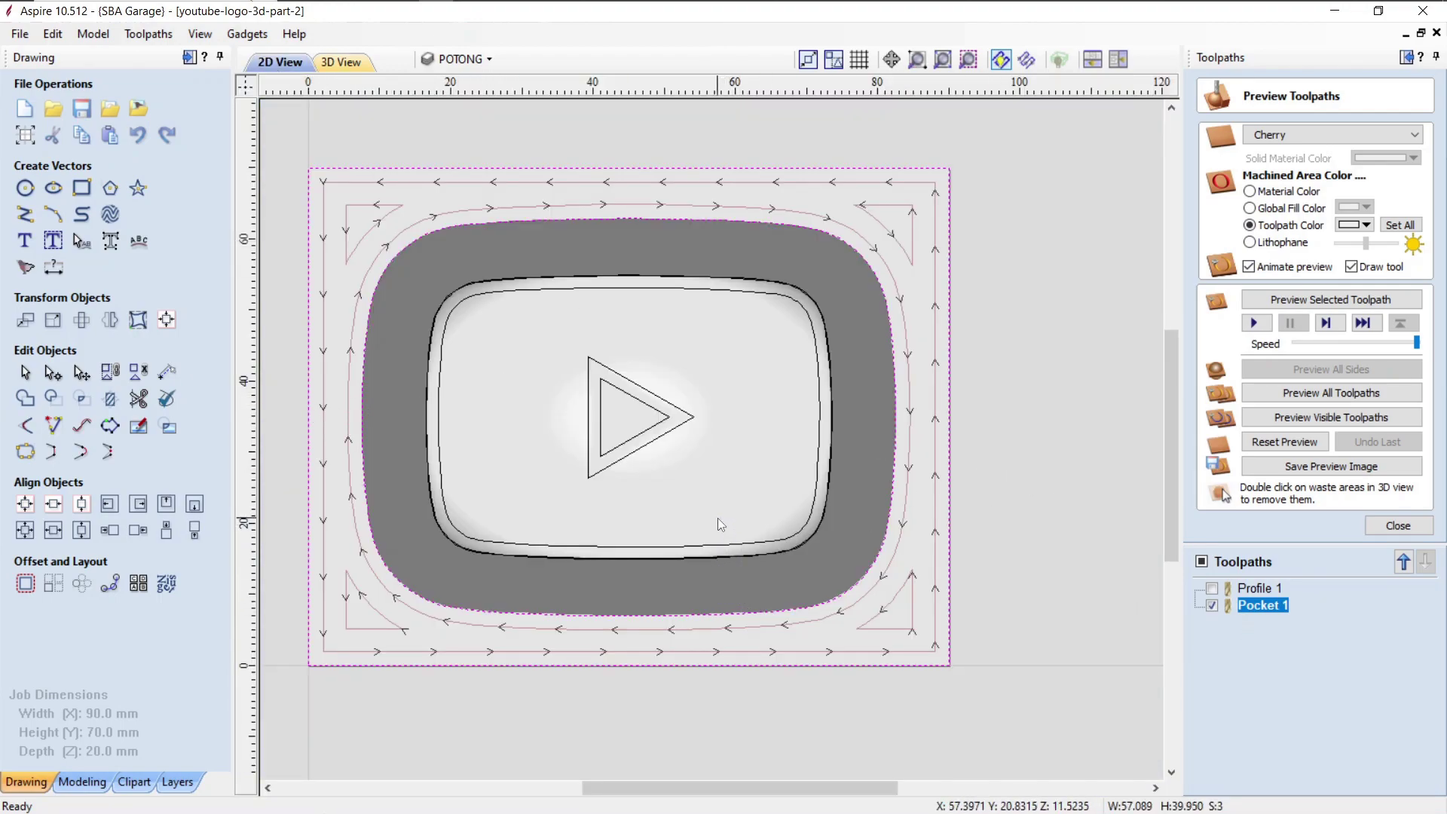
{"action": "left_click", "coordinate": [725, 545]}
{"action": "key", "text": "F3"}
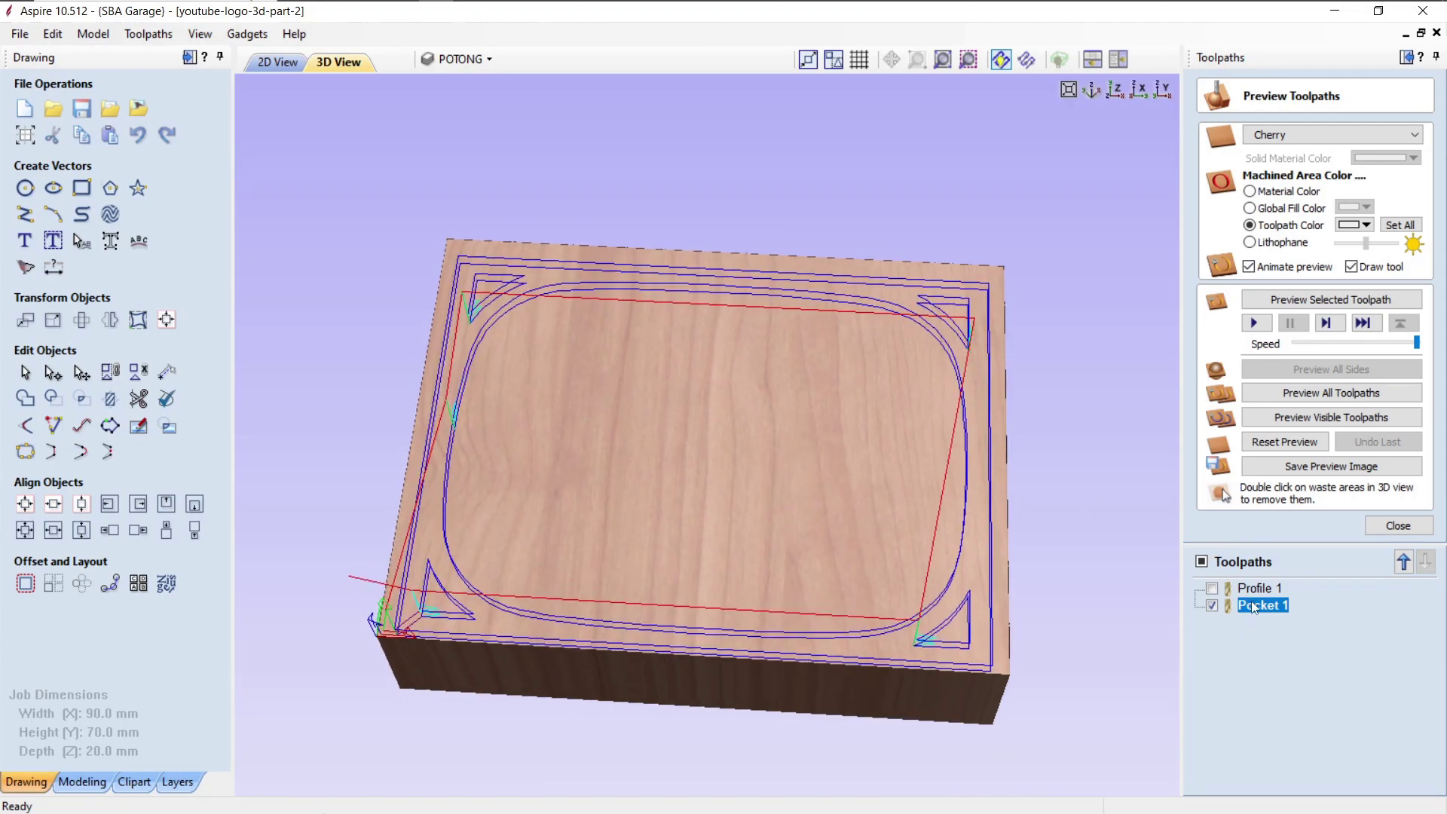
{"action": "mouse_move", "coordinate": [1272, 616]}
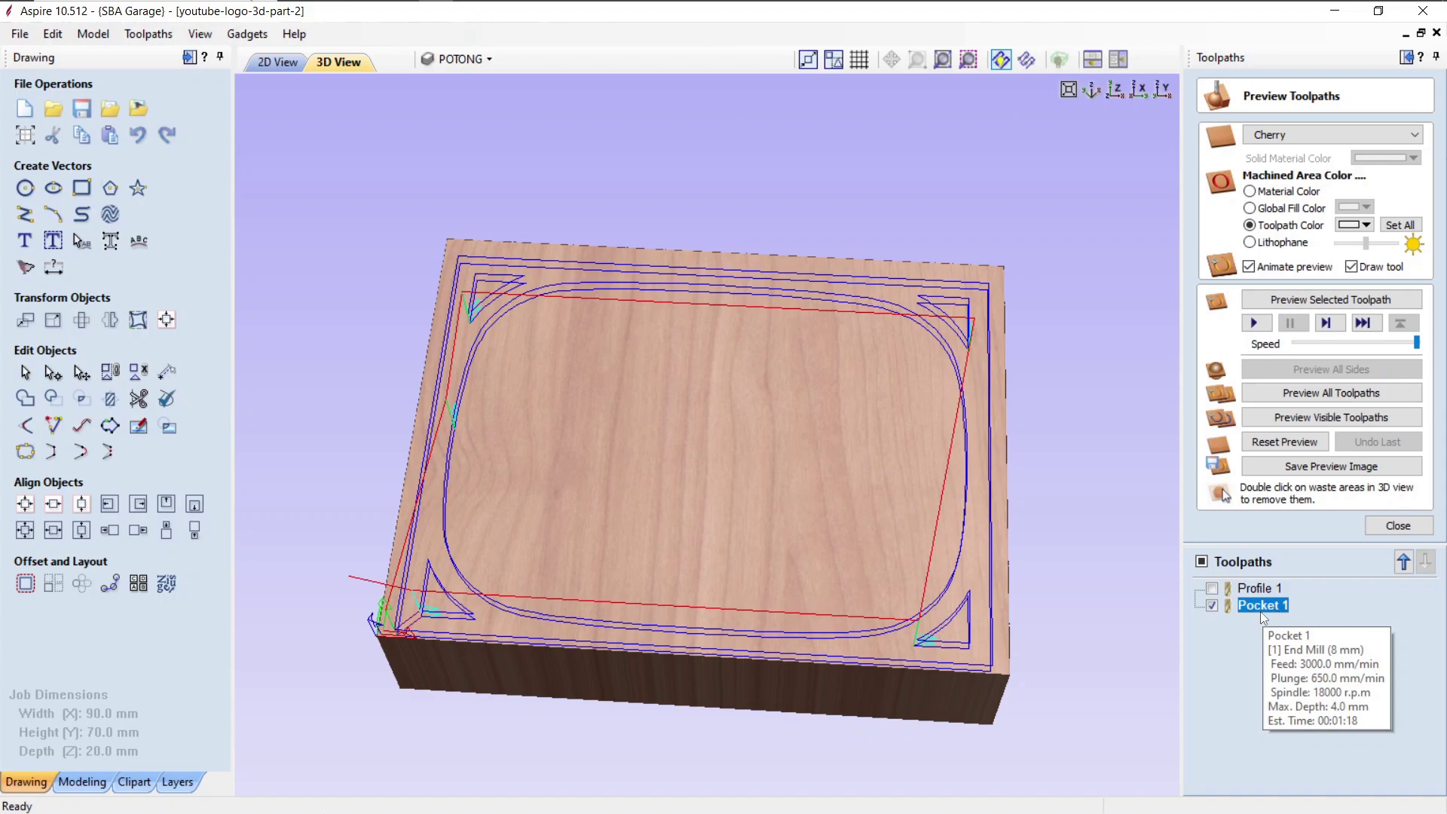
{"action": "left_click", "coordinate": [1398, 527]}
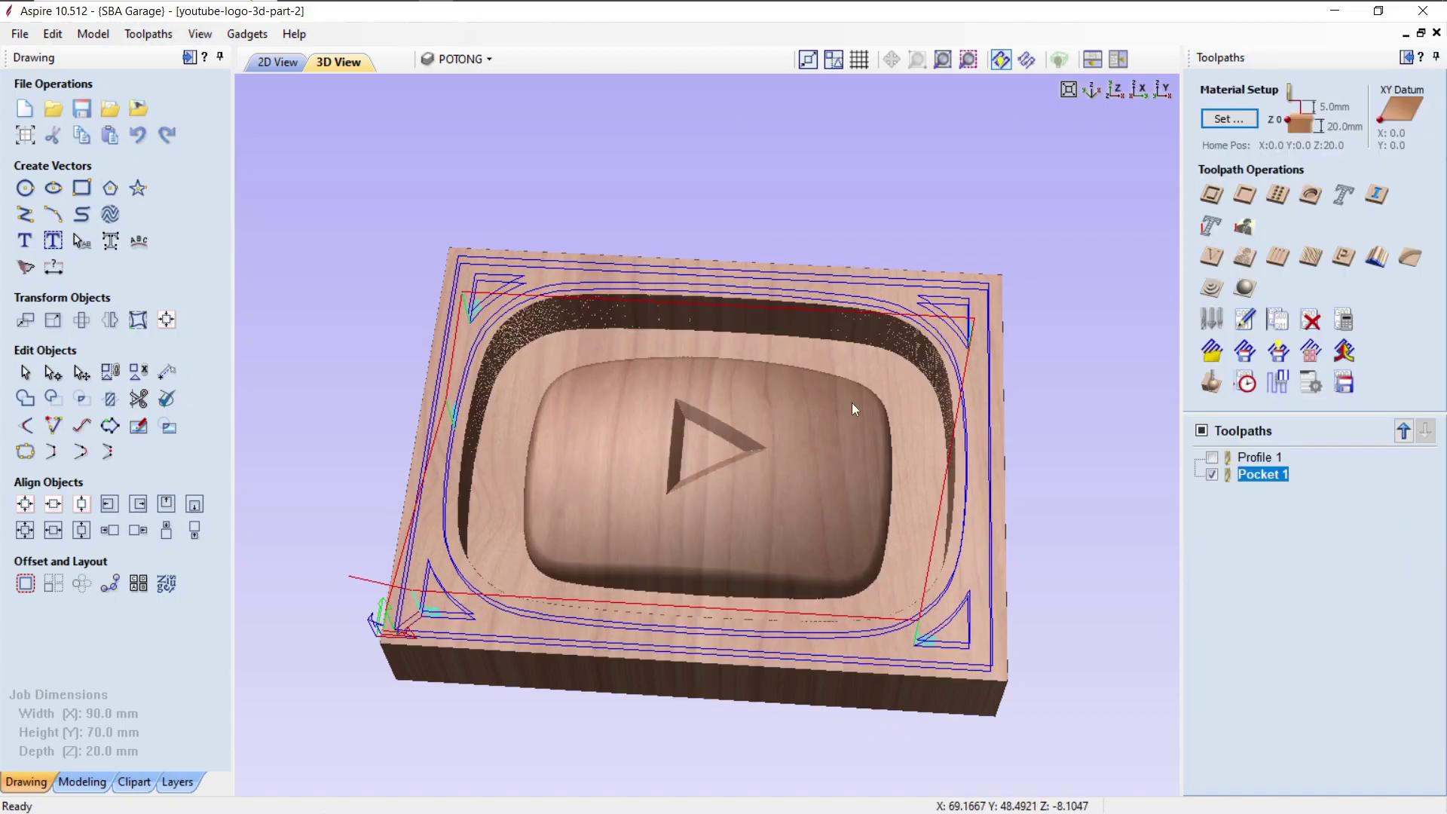
{"action": "left_click_drag", "start_coordinate": [773, 435], "coordinate": [775, 499]}
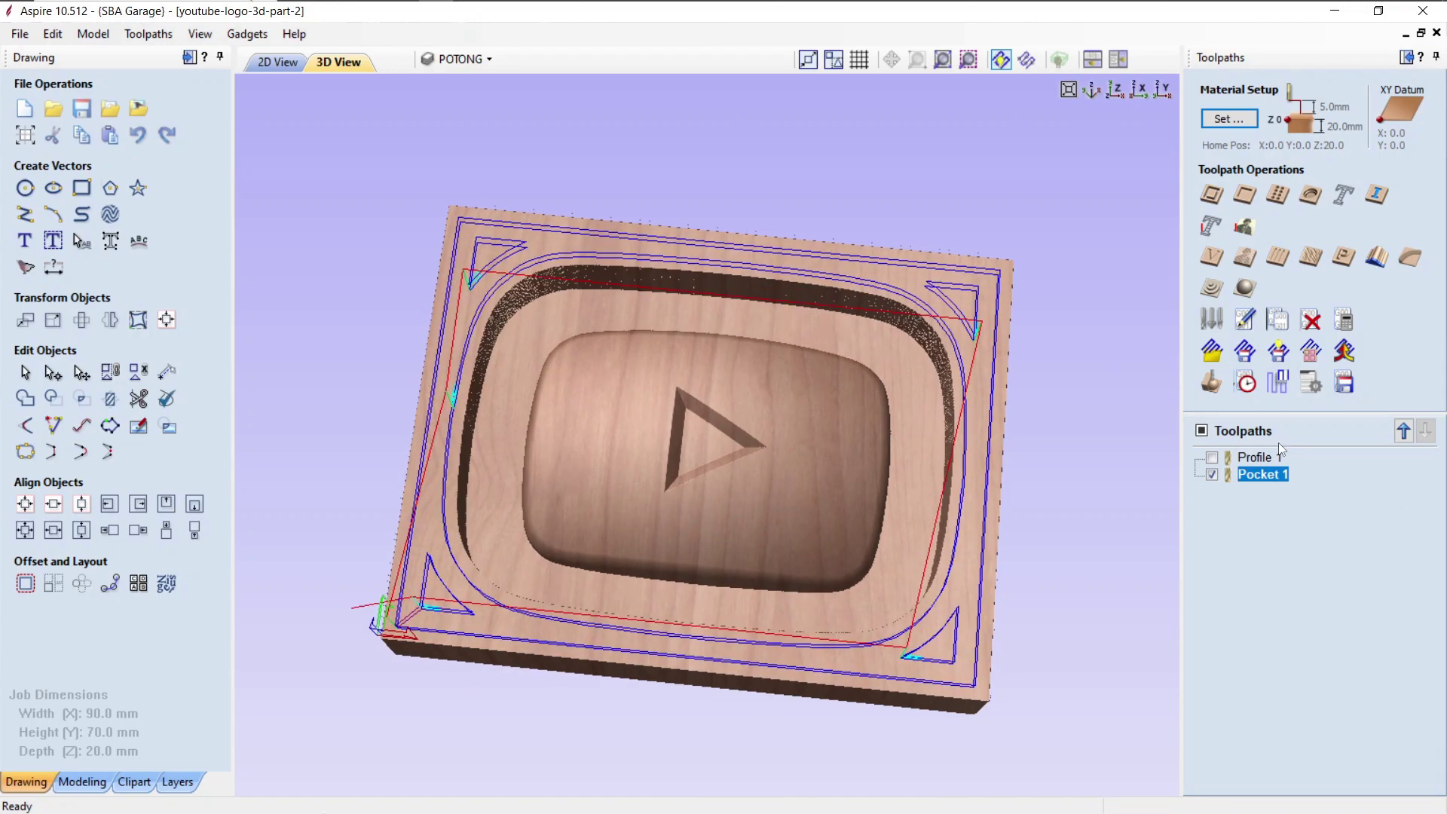
Step: Duplicate the Pocket 1 toolpath and rename the copy as Pocket 2
{"action": "right_click", "coordinate": [1282, 480]}
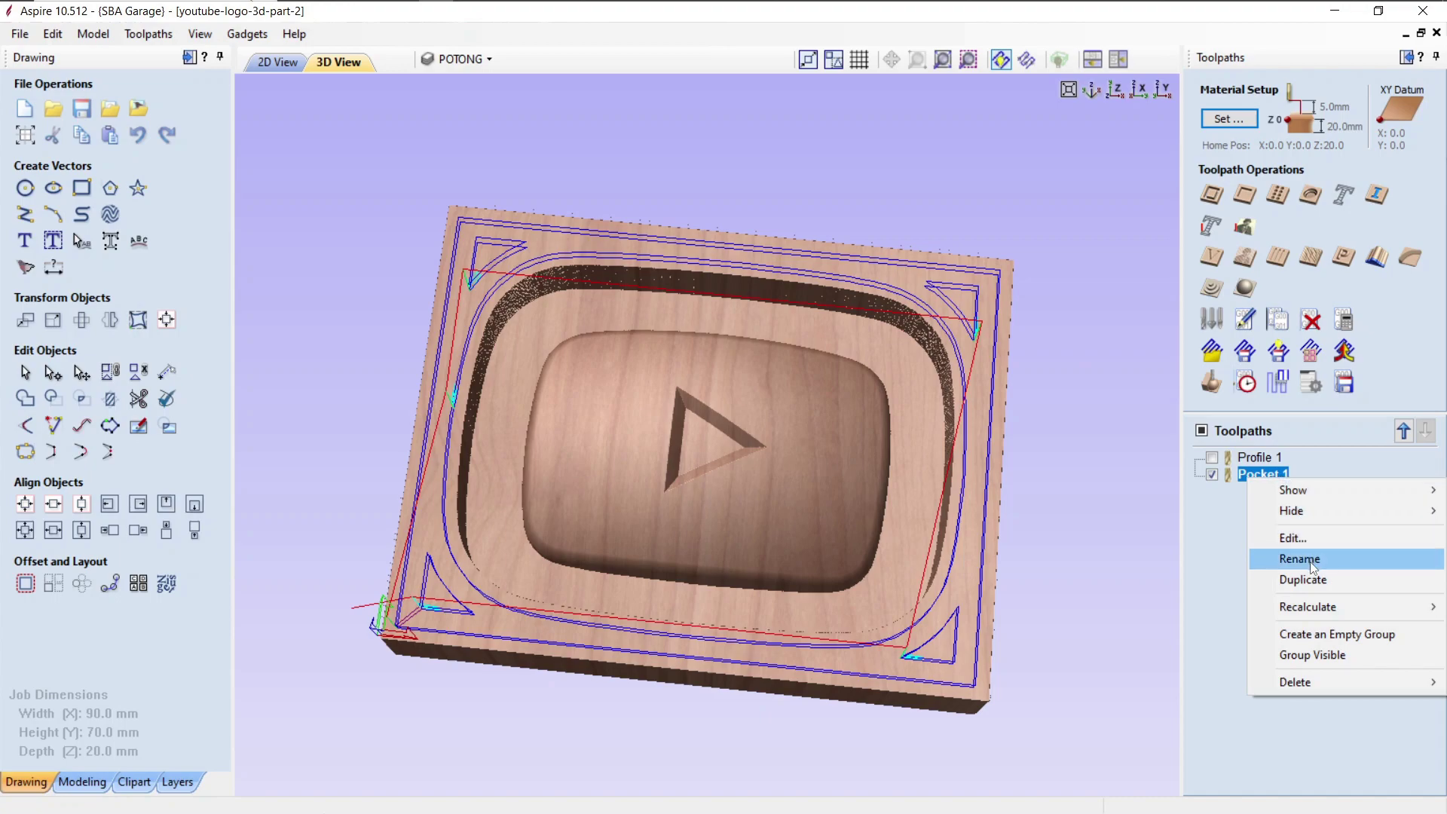
{"action": "left_click", "coordinate": [1301, 579]}
{"action": "right_click", "coordinate": [1293, 500]}
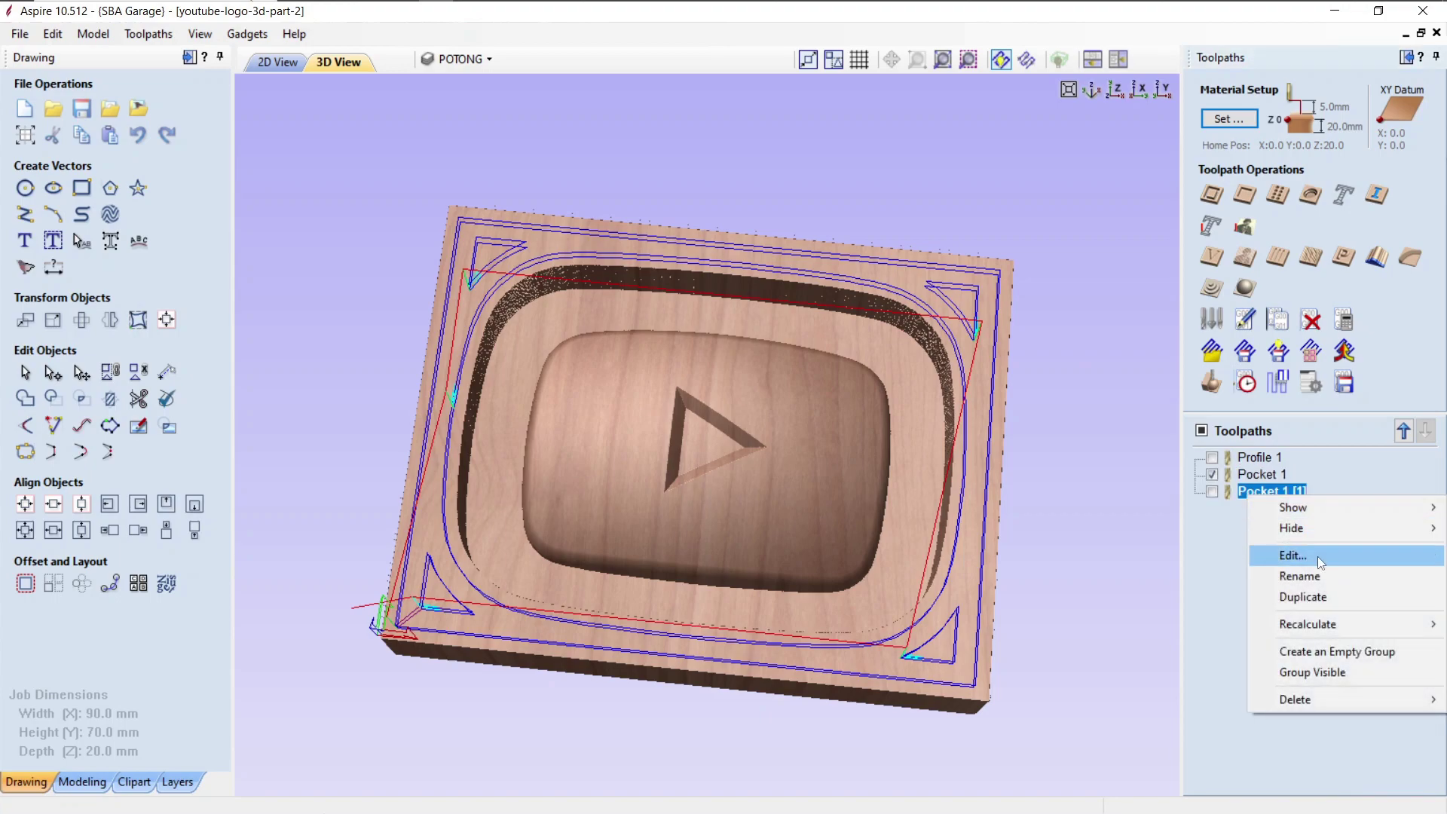
{"action": "left_click", "coordinate": [1322, 576]}
{"action": "key", "text": "End"}
{"action": "key", "text": "BackSpace"}
{"action": "key", "text": "BackSpace"}
{"action": "key", "text": "BackSpace"}
{"action": "key", "text": "BackSpace"}
{"action": "key", "text": "BackSpace"}
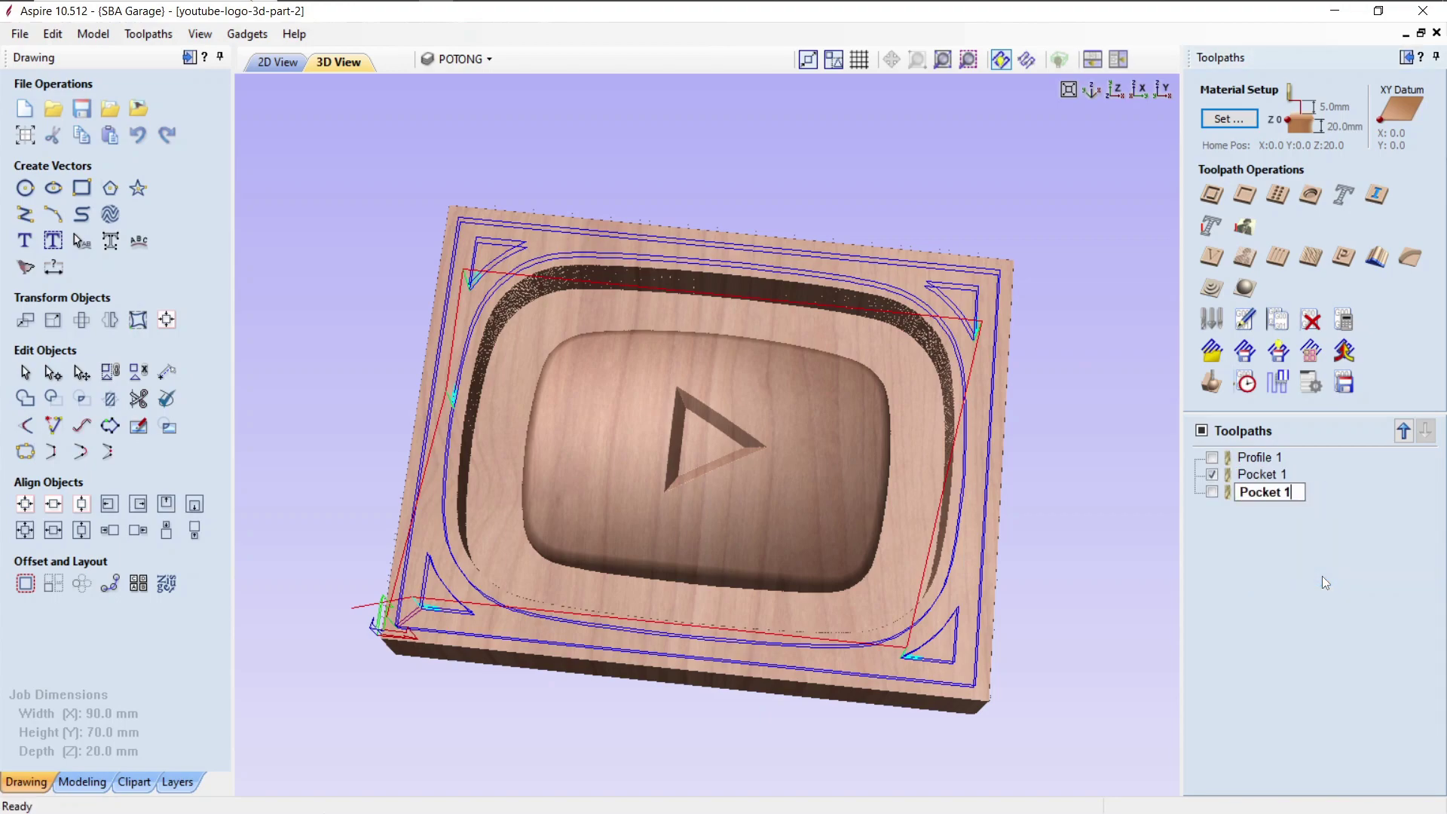
{"action": "type", "text": "2"}
{"action": "key", "text": "Return"}
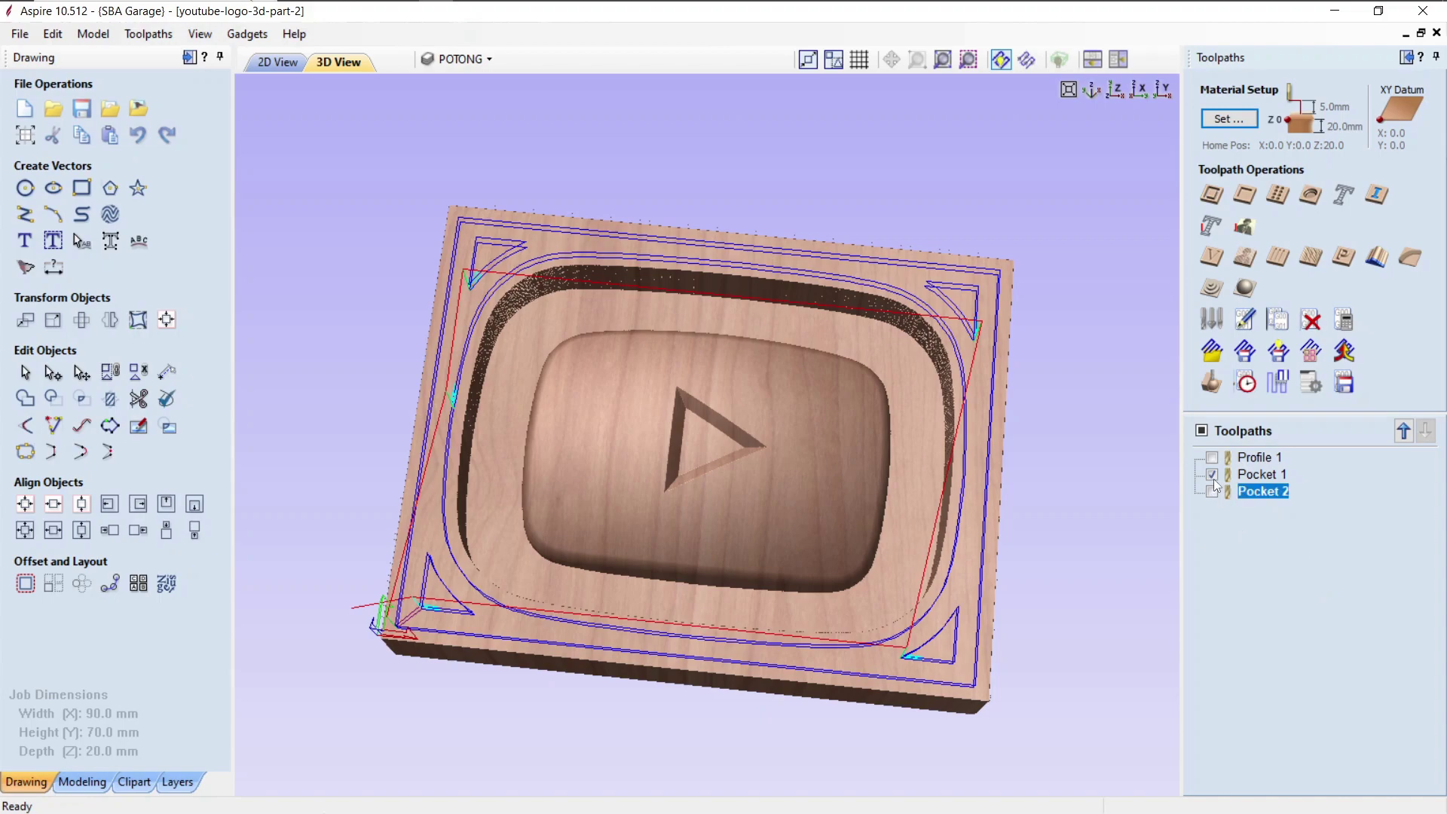
Step: Open Pocket 2 for editing, hide the FINAL-CUT component, and select the two rounded outlines bounding the recess around the logo
{"action": "double_click", "coordinate": [1255, 490]}
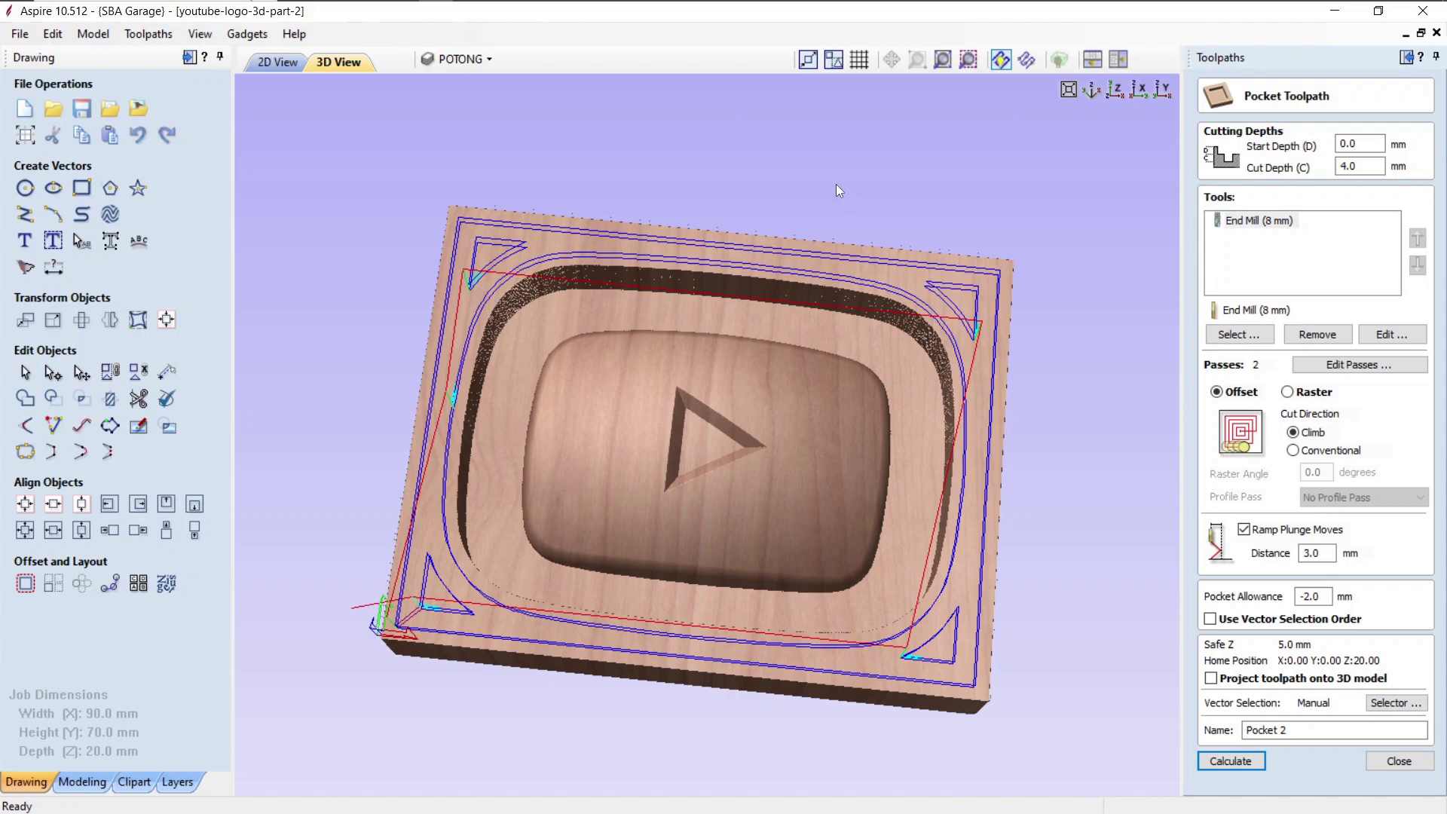
{"action": "left_click", "coordinate": [278, 62]}
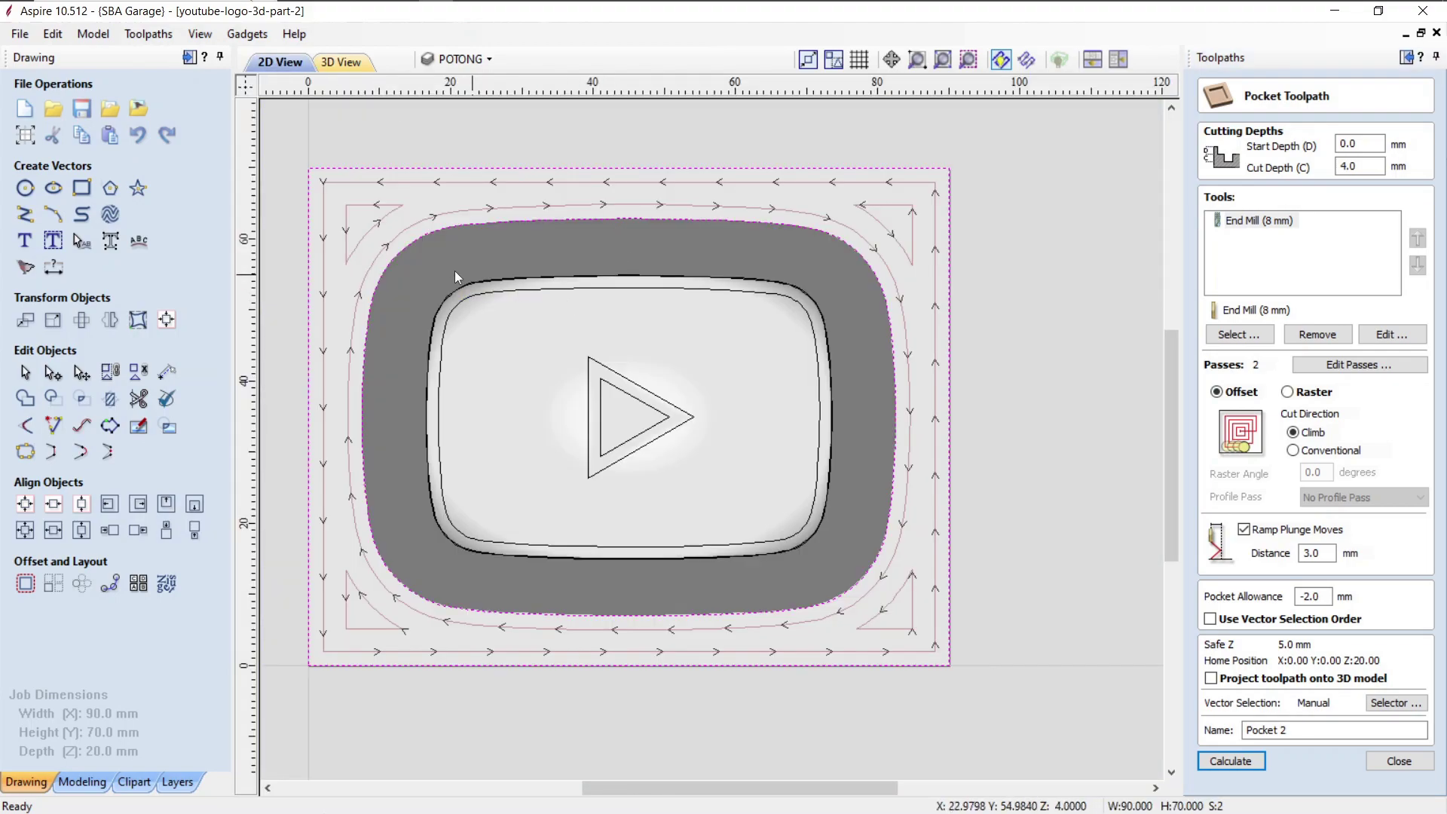
{"action": "scroll", "coordinate": [411, 245], "scroll_direction": "up", "scroll_amount": 2}
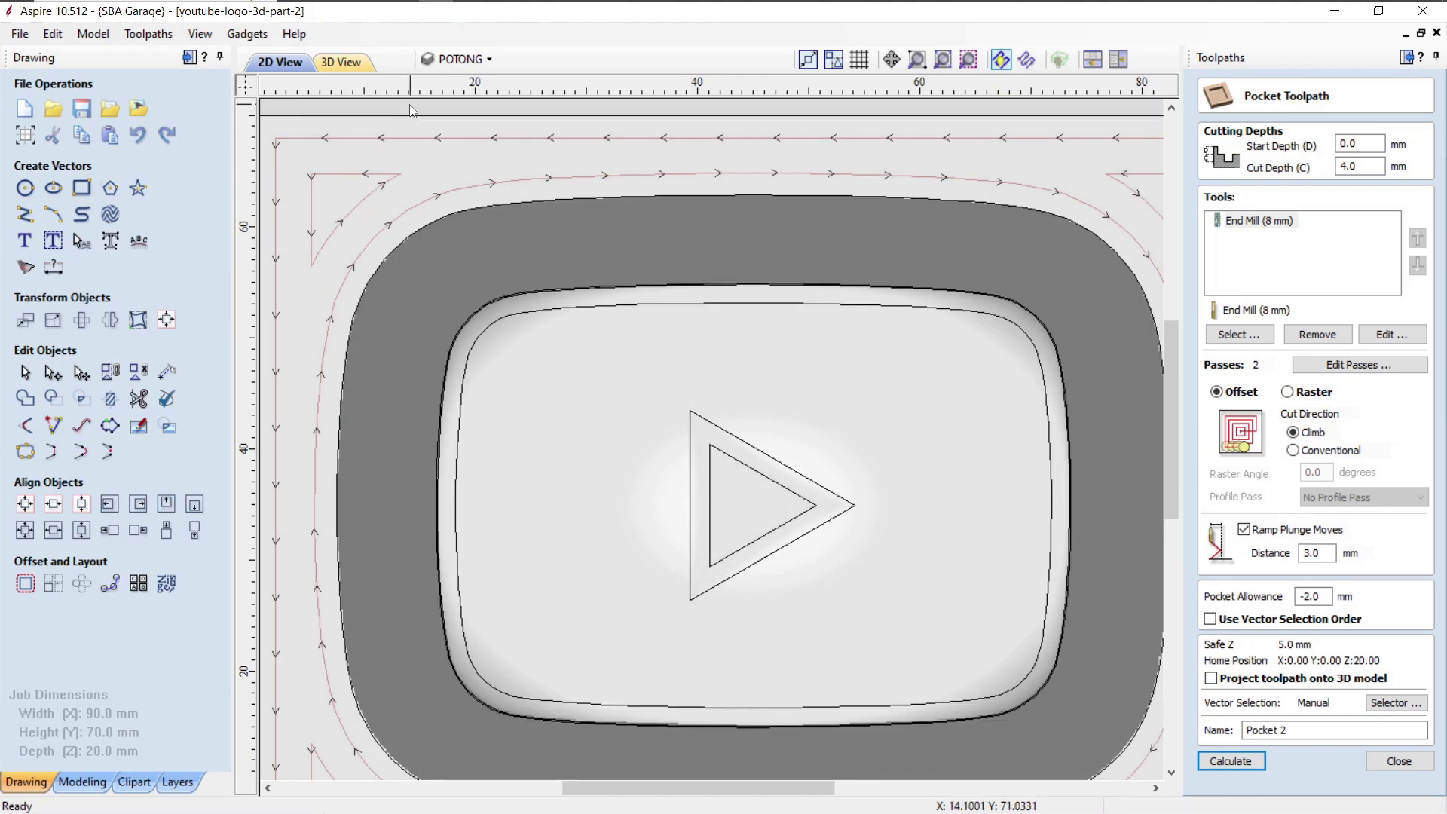
{"action": "left_click", "coordinate": [64, 783]}
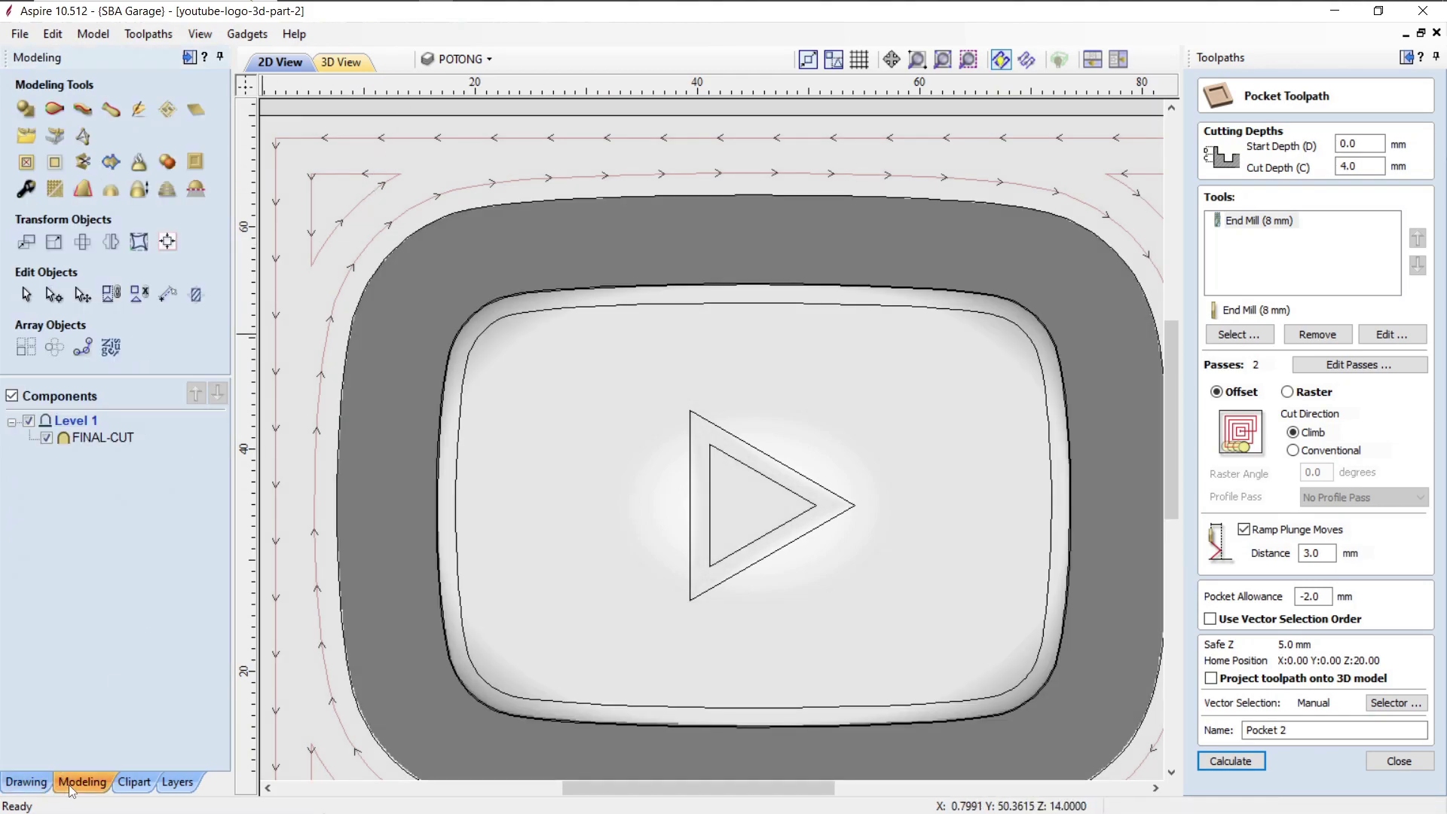
{"action": "left_click", "coordinate": [46, 437]}
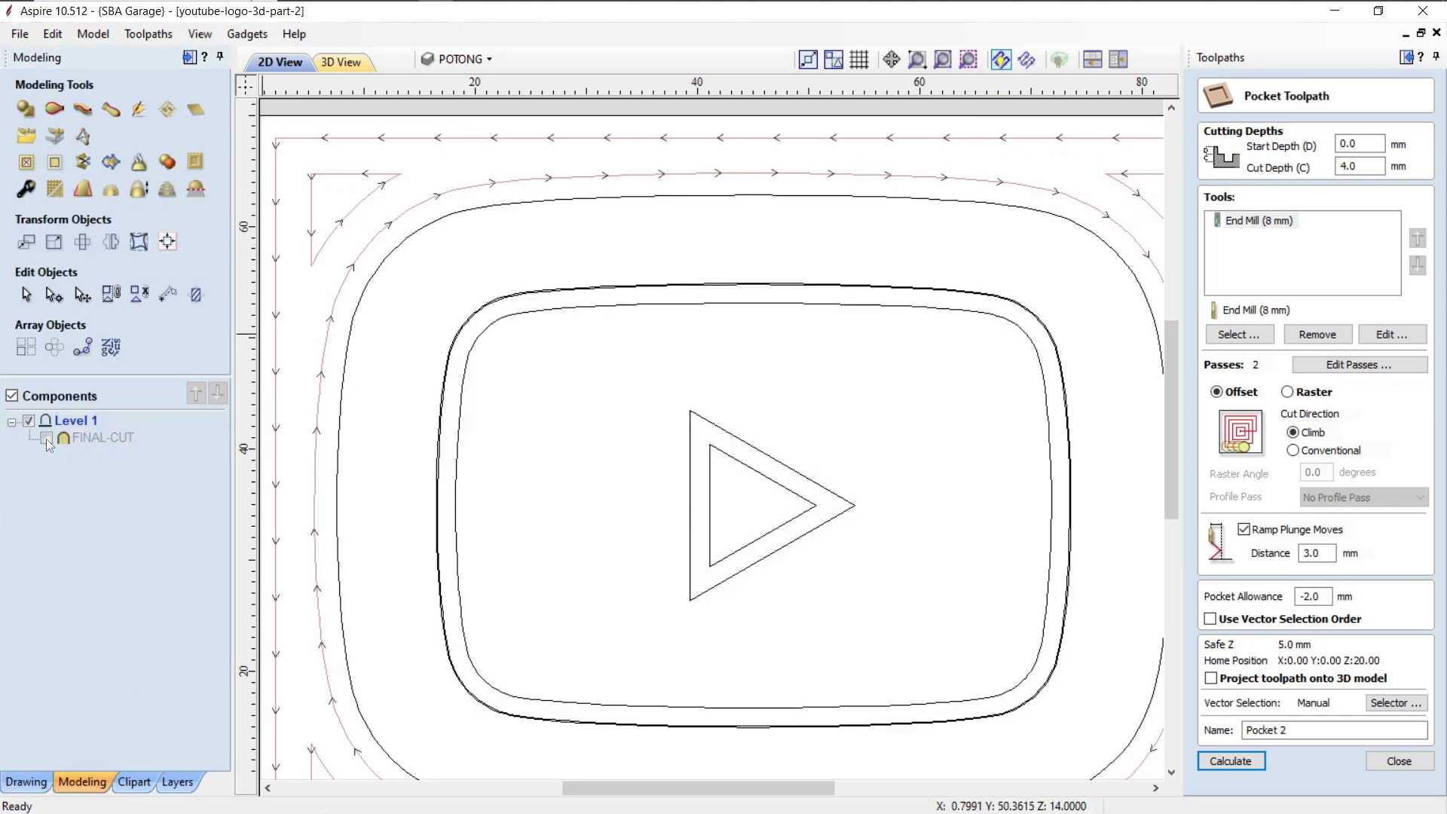
{"action": "left_click", "coordinate": [26, 781]}
{"action": "left_click", "coordinate": [398, 252]}
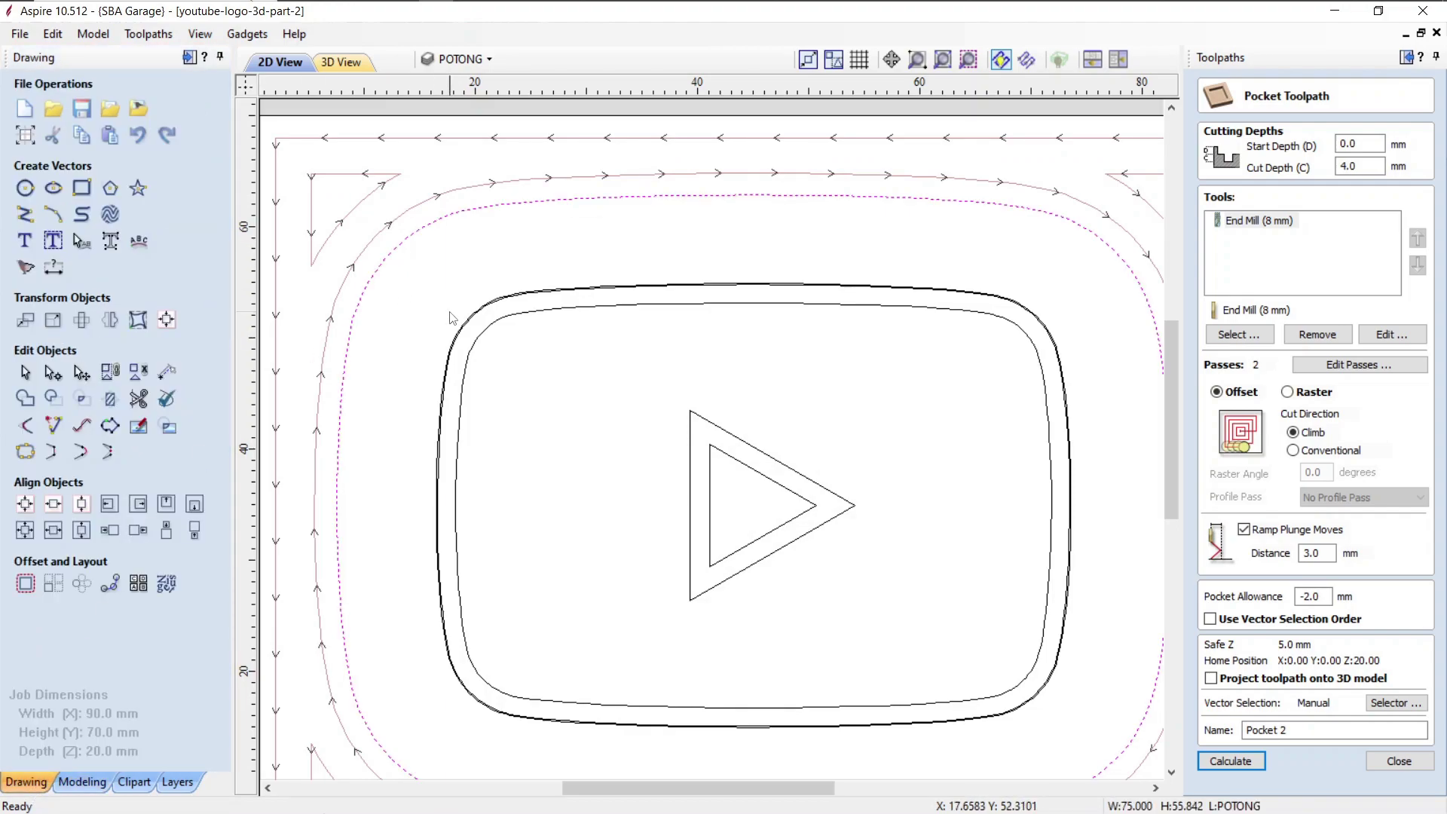
{"action": "scroll", "coordinate": [398, 252], "scroll_direction": "up", "scroll_amount": 5}
{"action": "scroll", "coordinate": [499, 309], "scroll_direction": "down", "scroll_amount": 5}
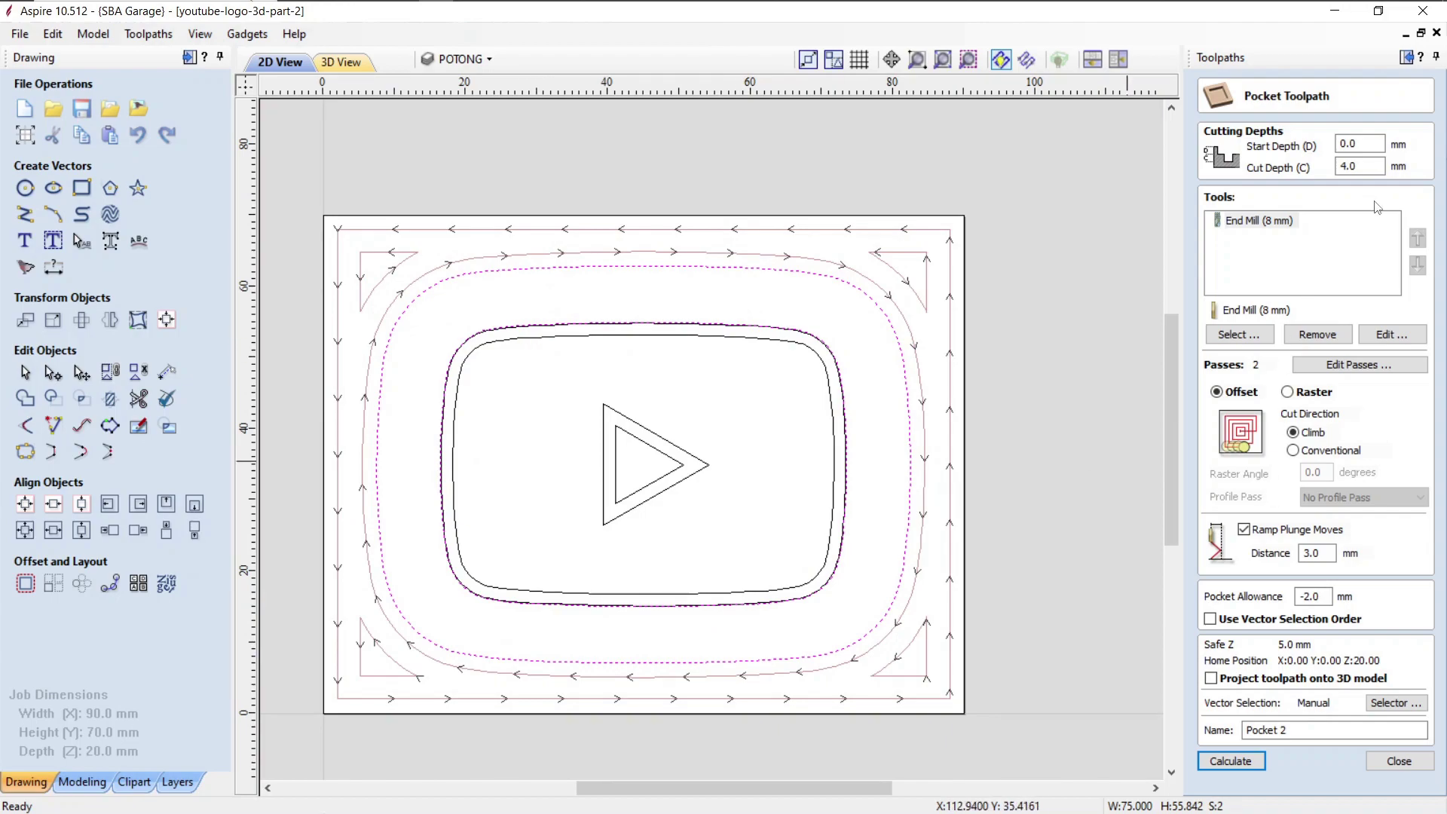
Step: Show the FINAL-CUT component again and examine the recess around the logo in 3D
{"action": "left_click", "coordinate": [343, 64]}
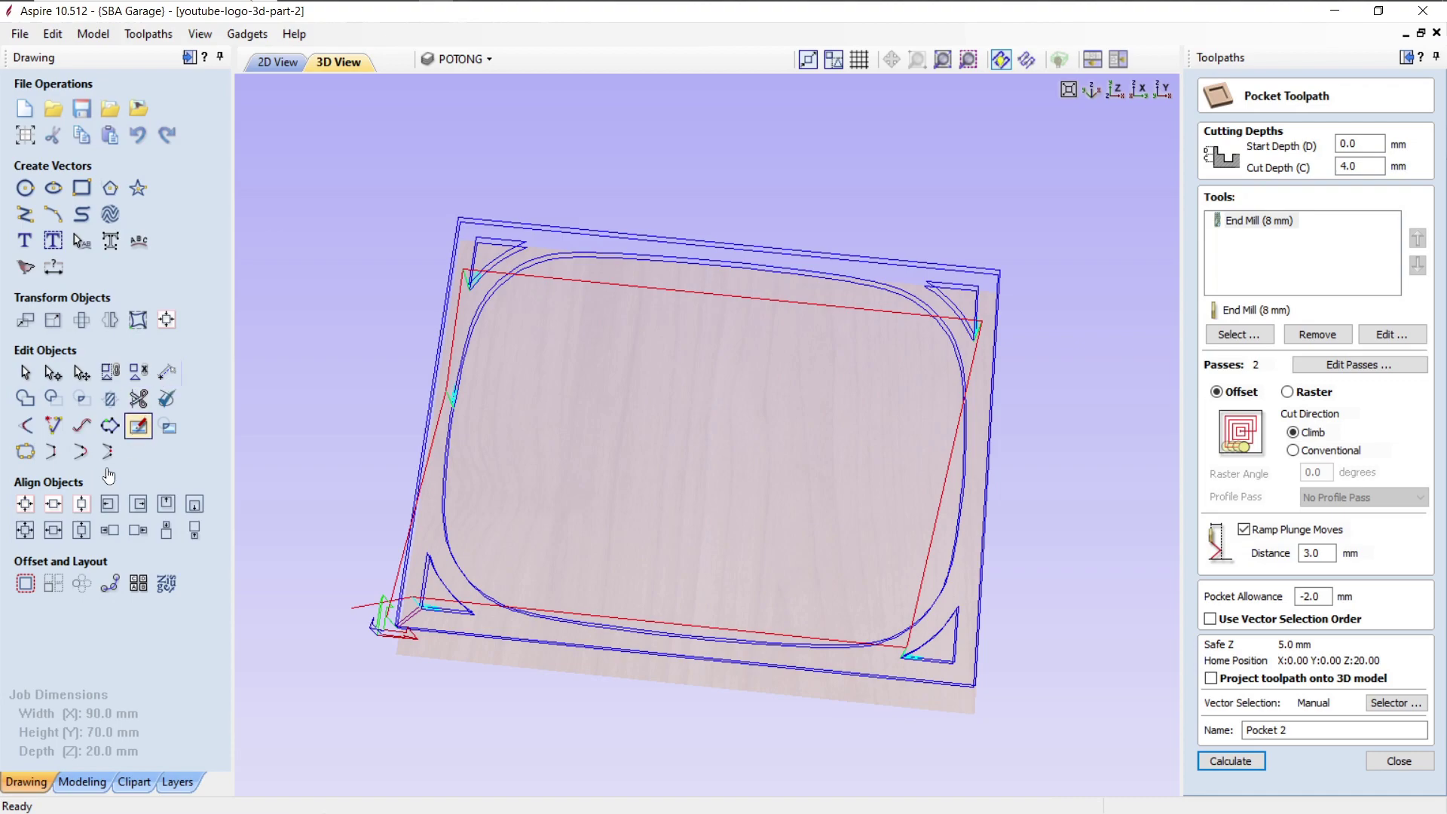
{"action": "left_click", "coordinate": [82, 781]}
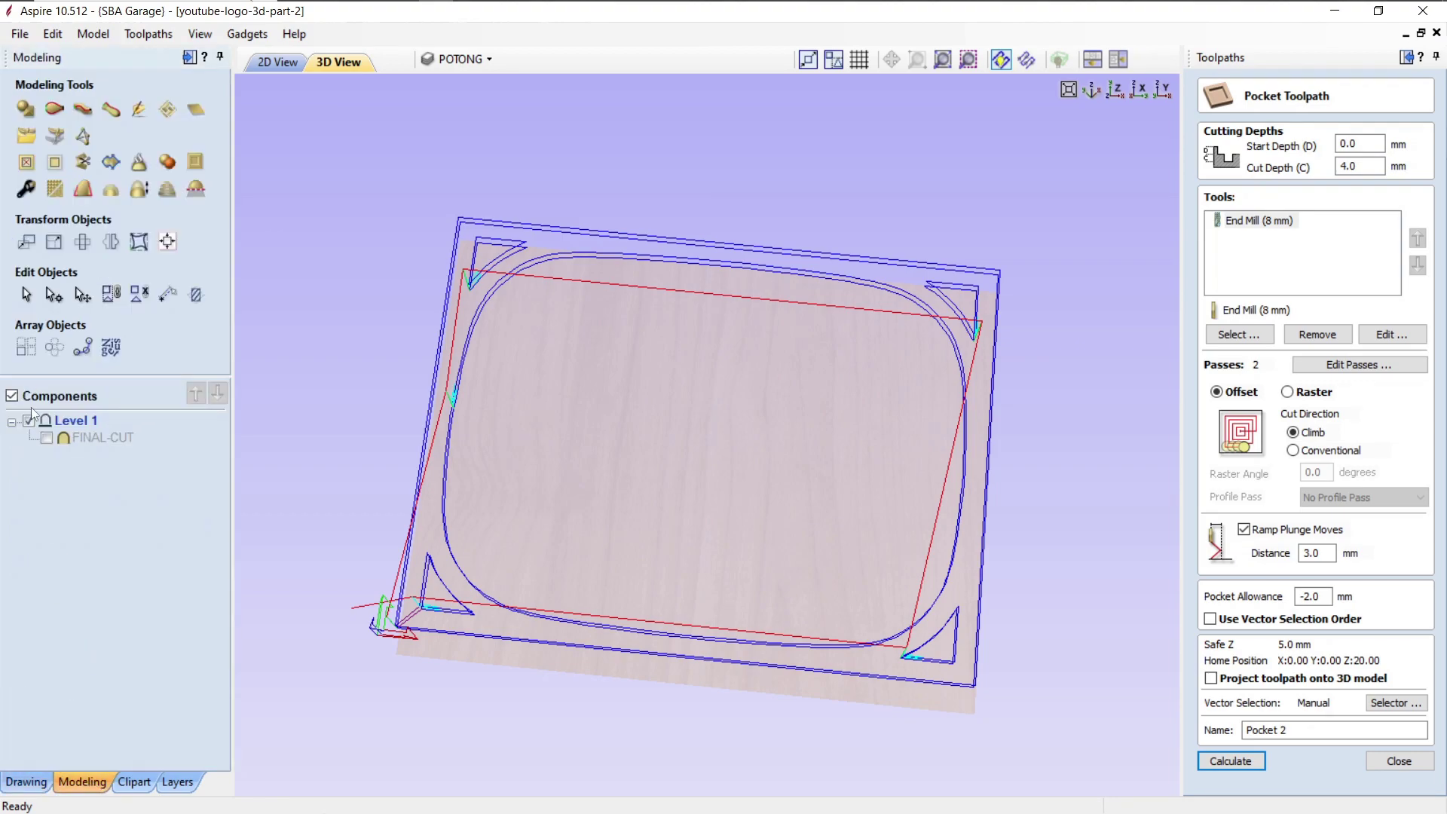
{"action": "left_click", "coordinate": [46, 438]}
{"action": "left_click_drag", "start_coordinate": [650, 568], "coordinate": [546, 517]}
{"action": "scroll", "coordinate": [546, 517], "scroll_direction": "up", "scroll_amount": 4}
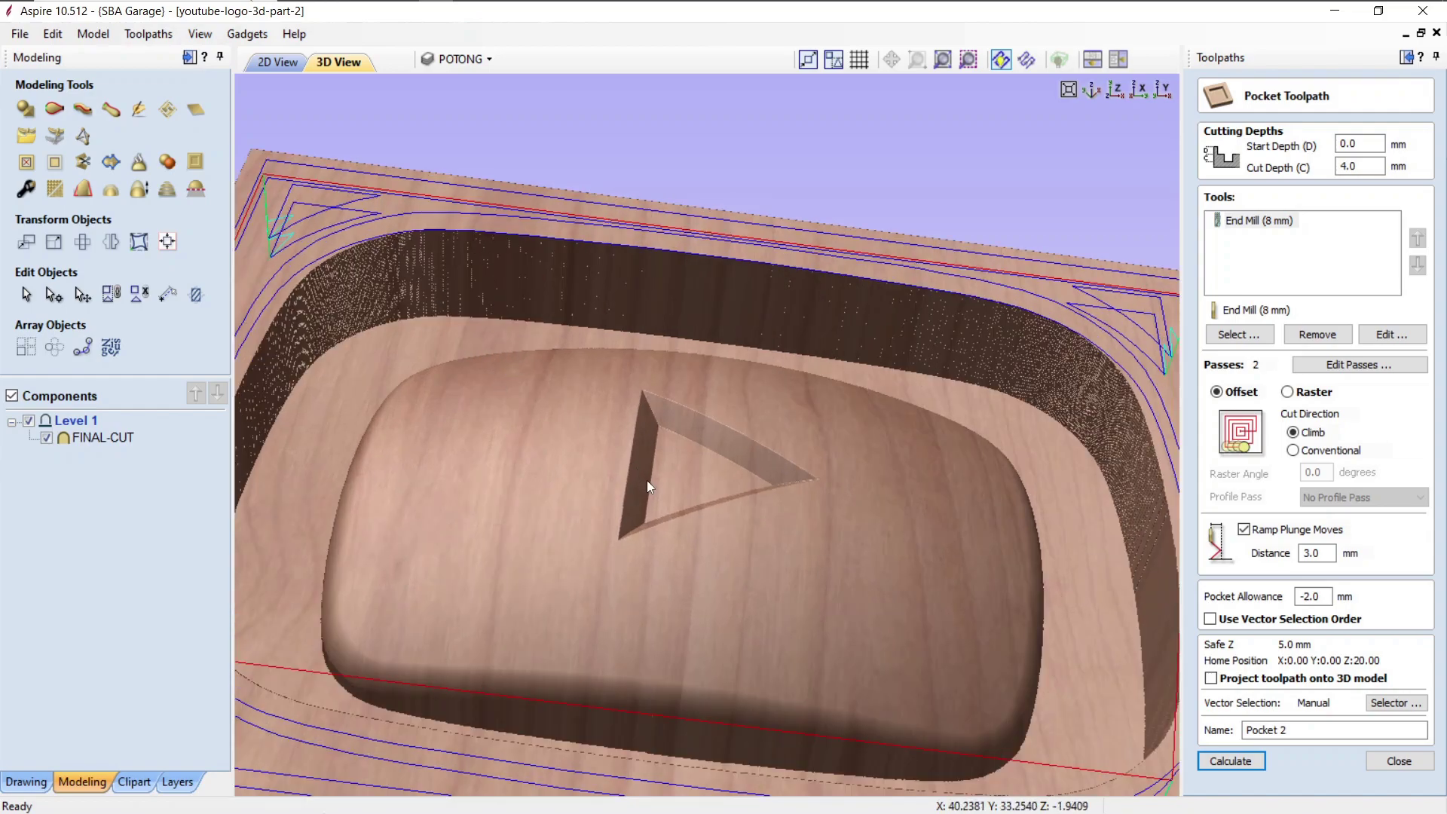
{"action": "scroll", "coordinate": [821, 464], "scroll_direction": "up", "scroll_amount": 2}
{"action": "middle_click_drag", "start_coordinate": [822, 464], "coordinate": [900, 459]}
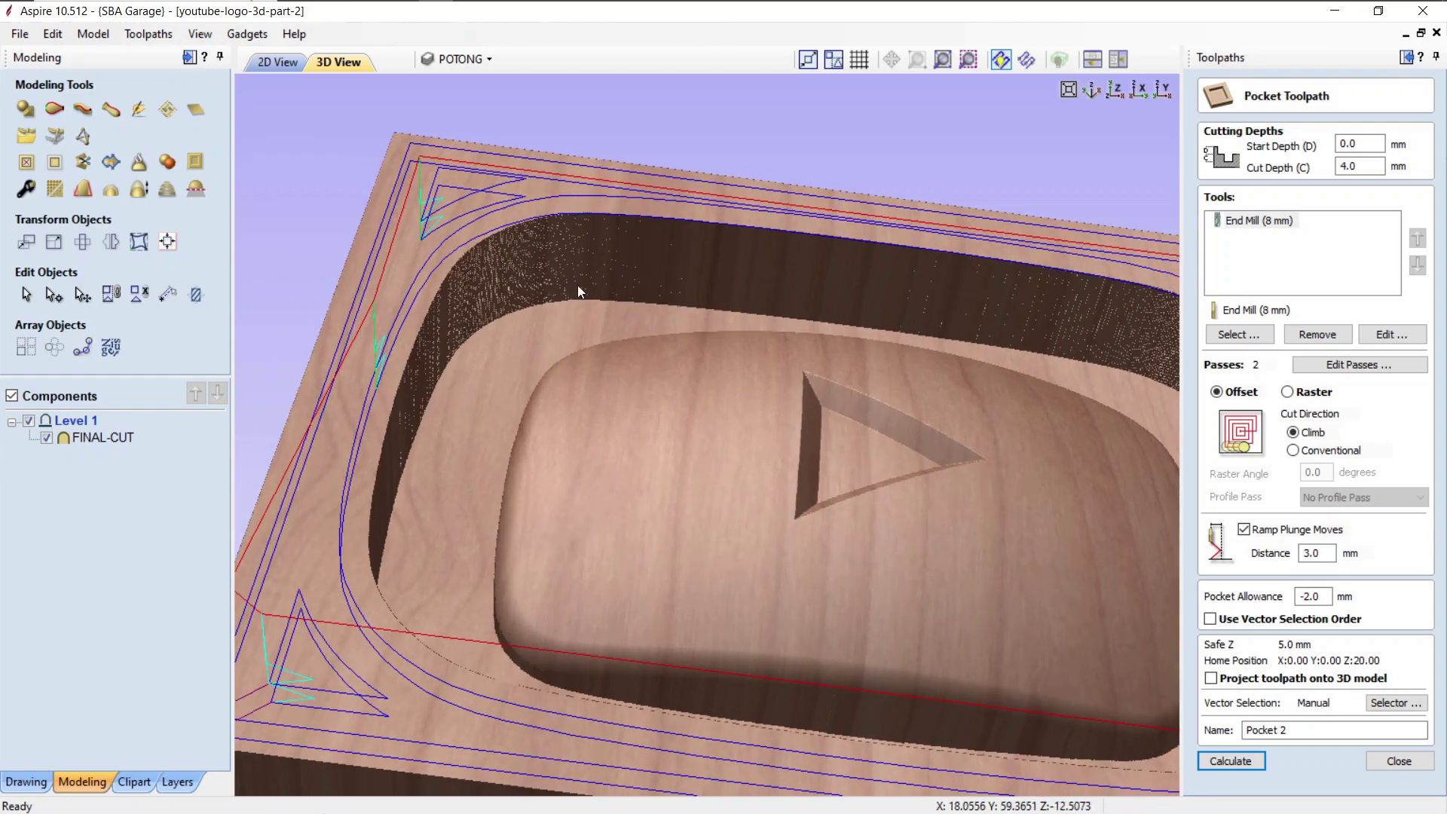
{"action": "left_click_drag", "start_coordinate": [716, 497], "coordinate": [714, 454]}
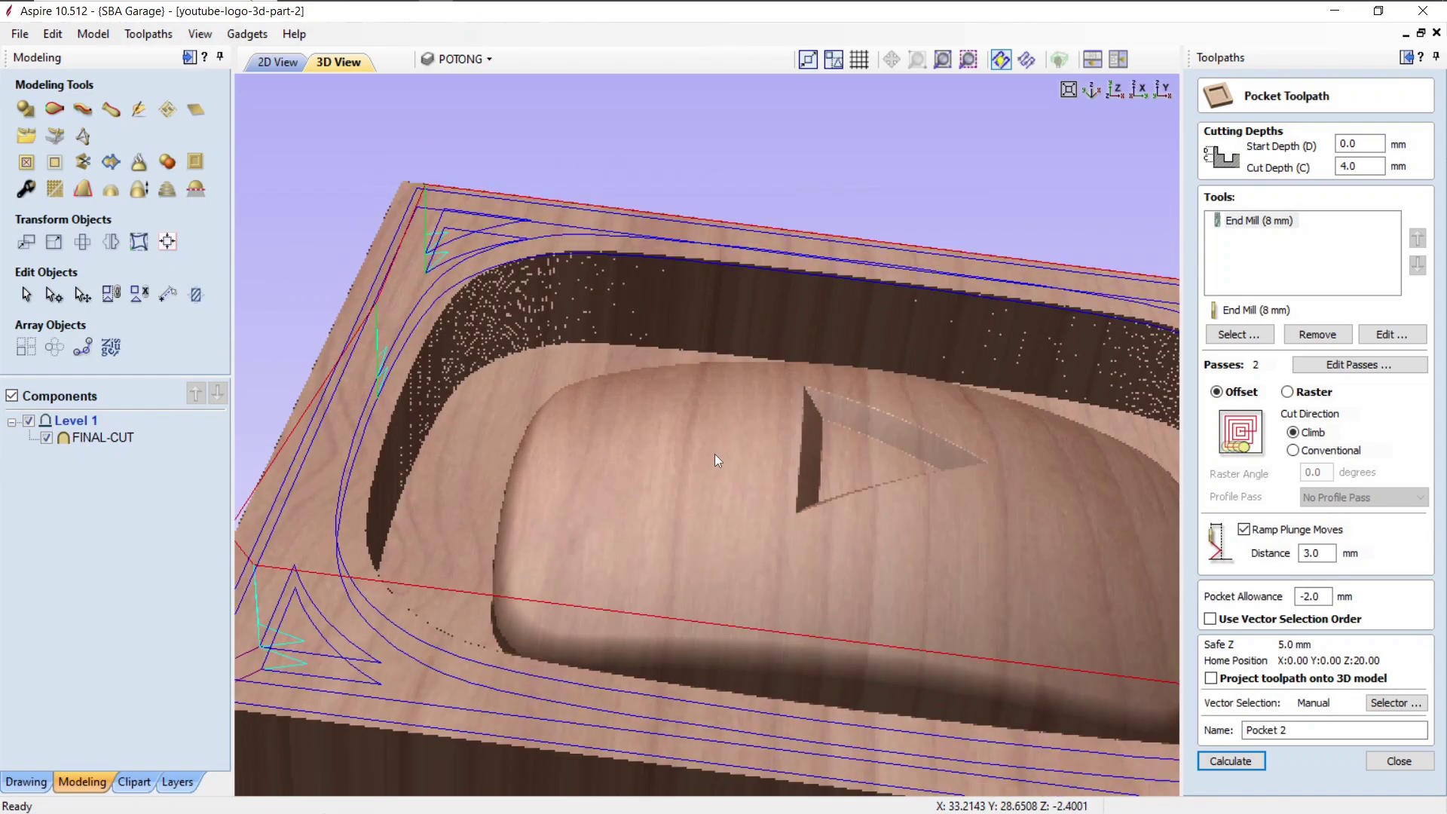
Step: Set the Pocket 2 cut depth to 12 mm and review the settings of its 8 mm end mill
{"action": "double_click", "coordinate": [1349, 166]}
{"action": "type", "text": "1"}
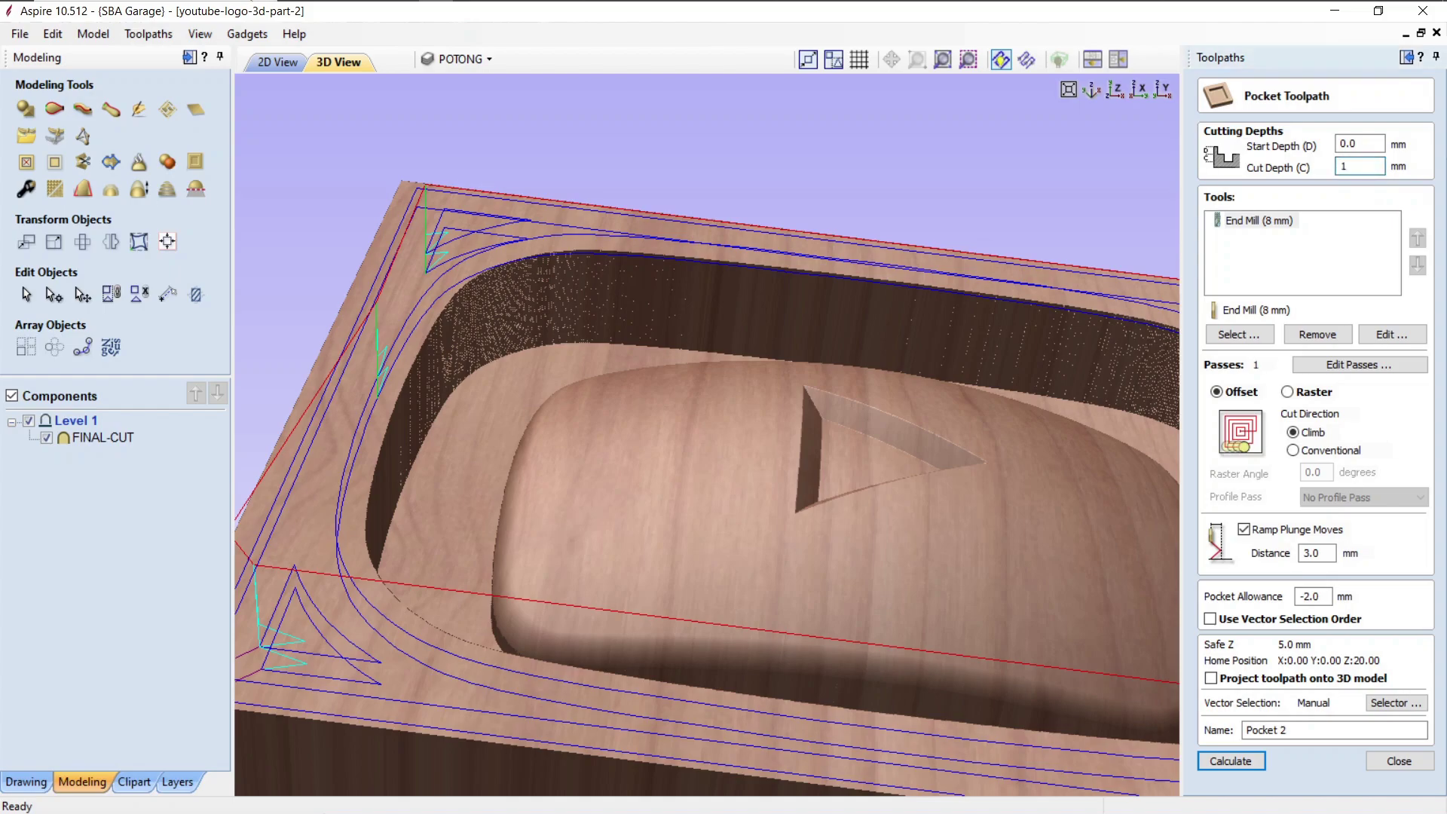
{"action": "type", "text": "2"}
{"action": "left_click_drag", "start_coordinate": [662, 477], "coordinate": [477, 511]}
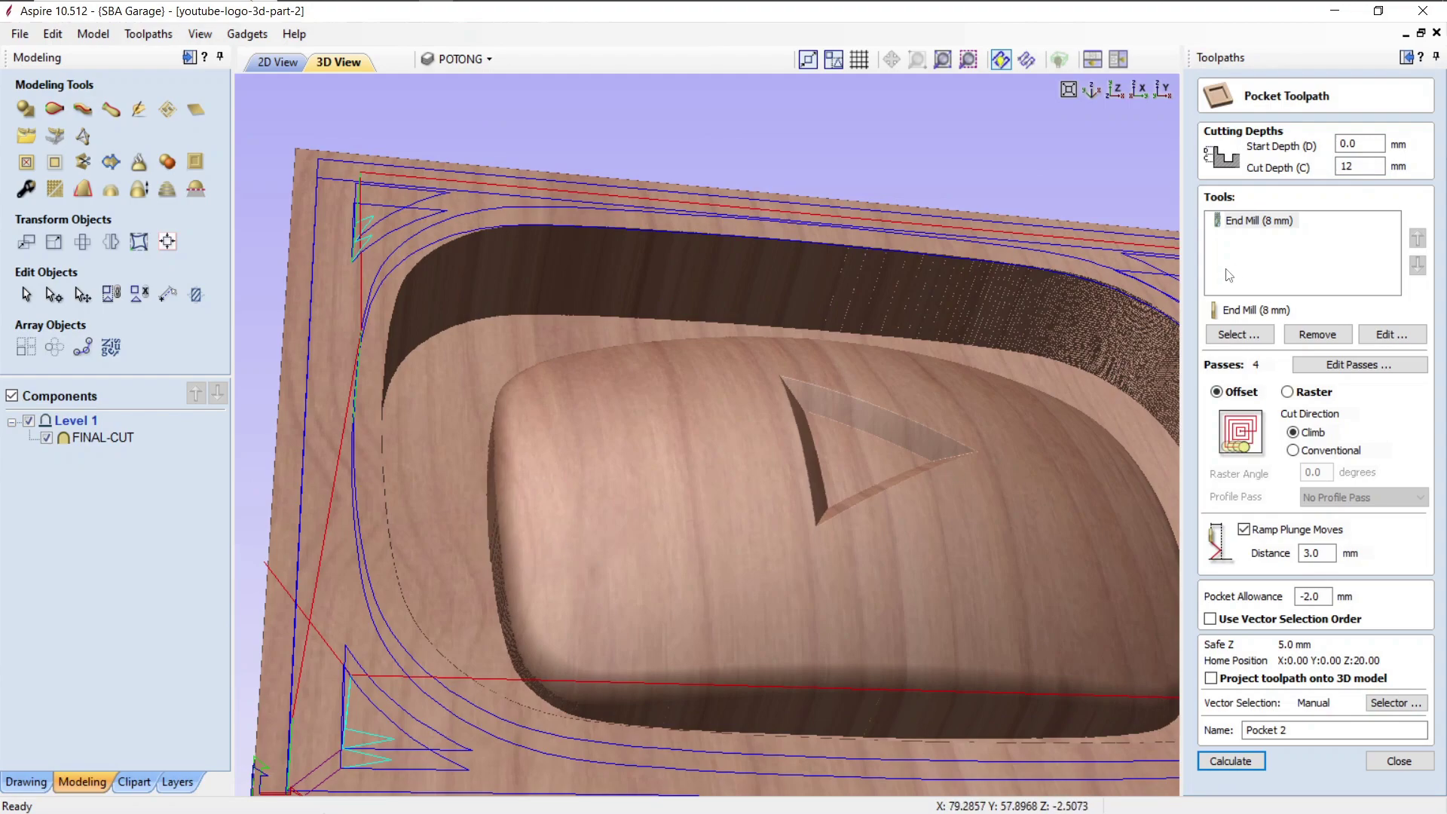
{"action": "left_click", "coordinate": [1261, 220]}
{"action": "left_click", "coordinate": [1389, 333]}
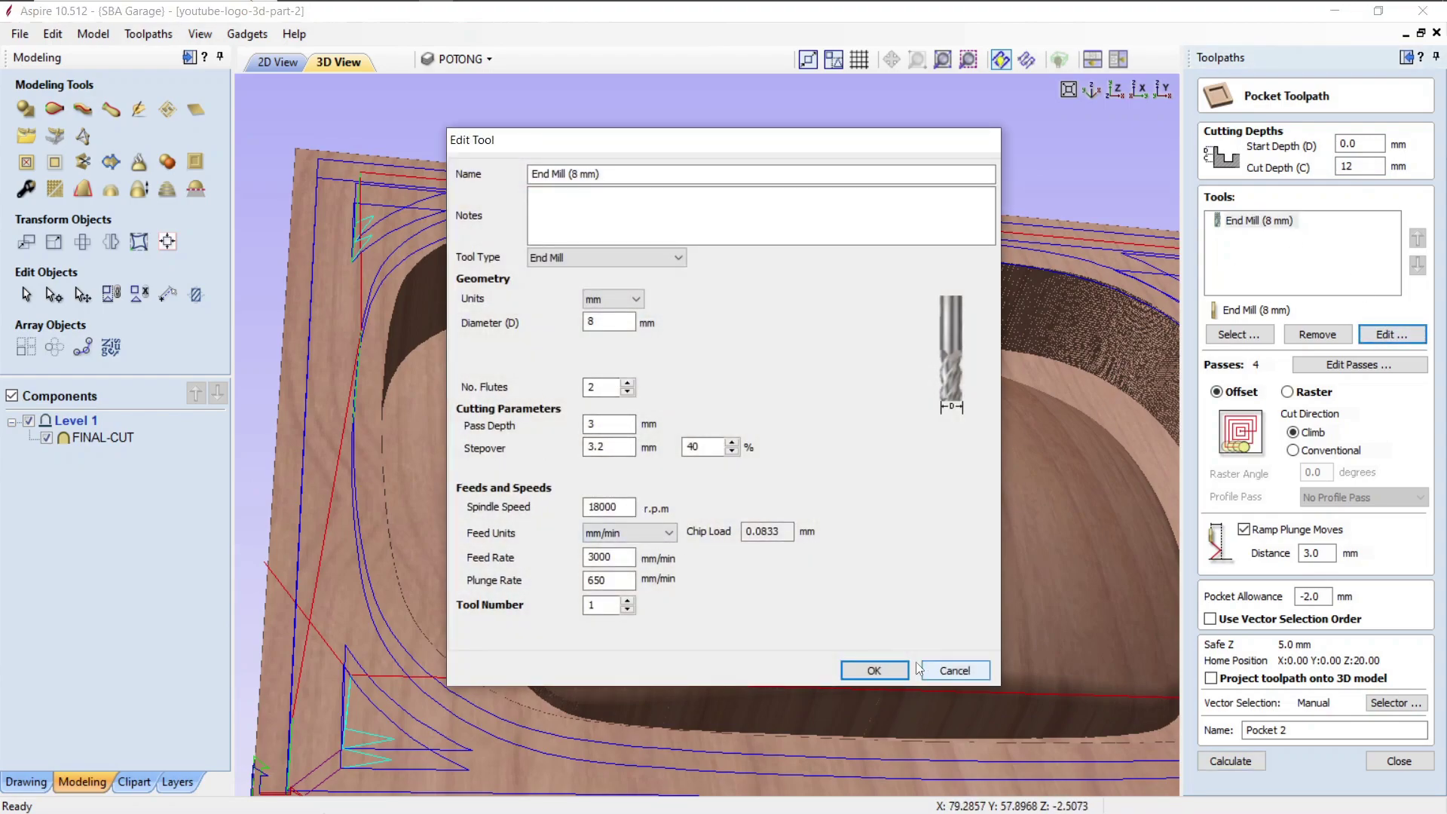
{"action": "left_click", "coordinate": [897, 669]}
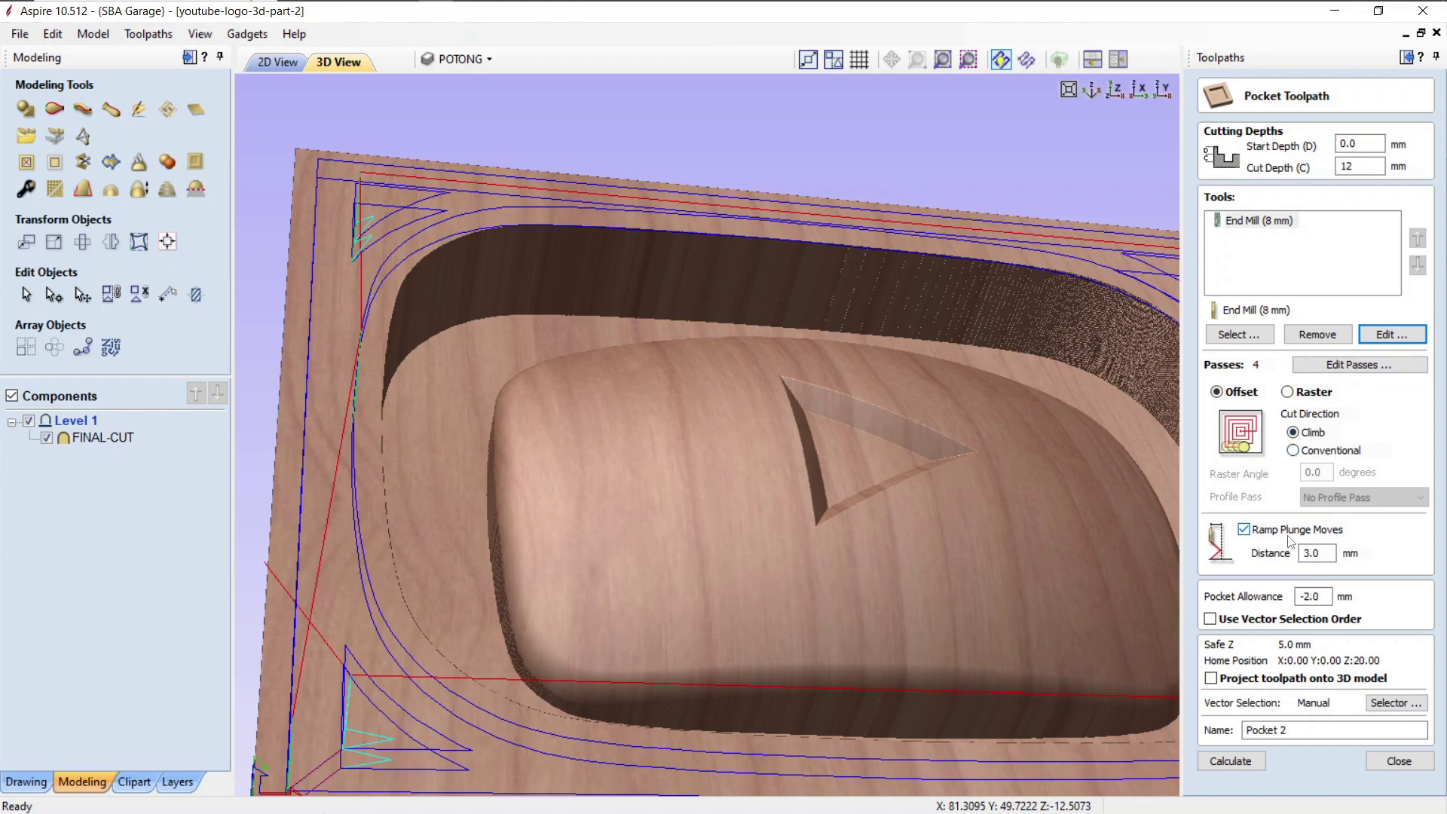
Step: Set the Pocket 2 allowance to 0 mm, calculate the toolpath, and inspect its path in 3D and 2D
{"action": "double_click", "coordinate": [1311, 596]}
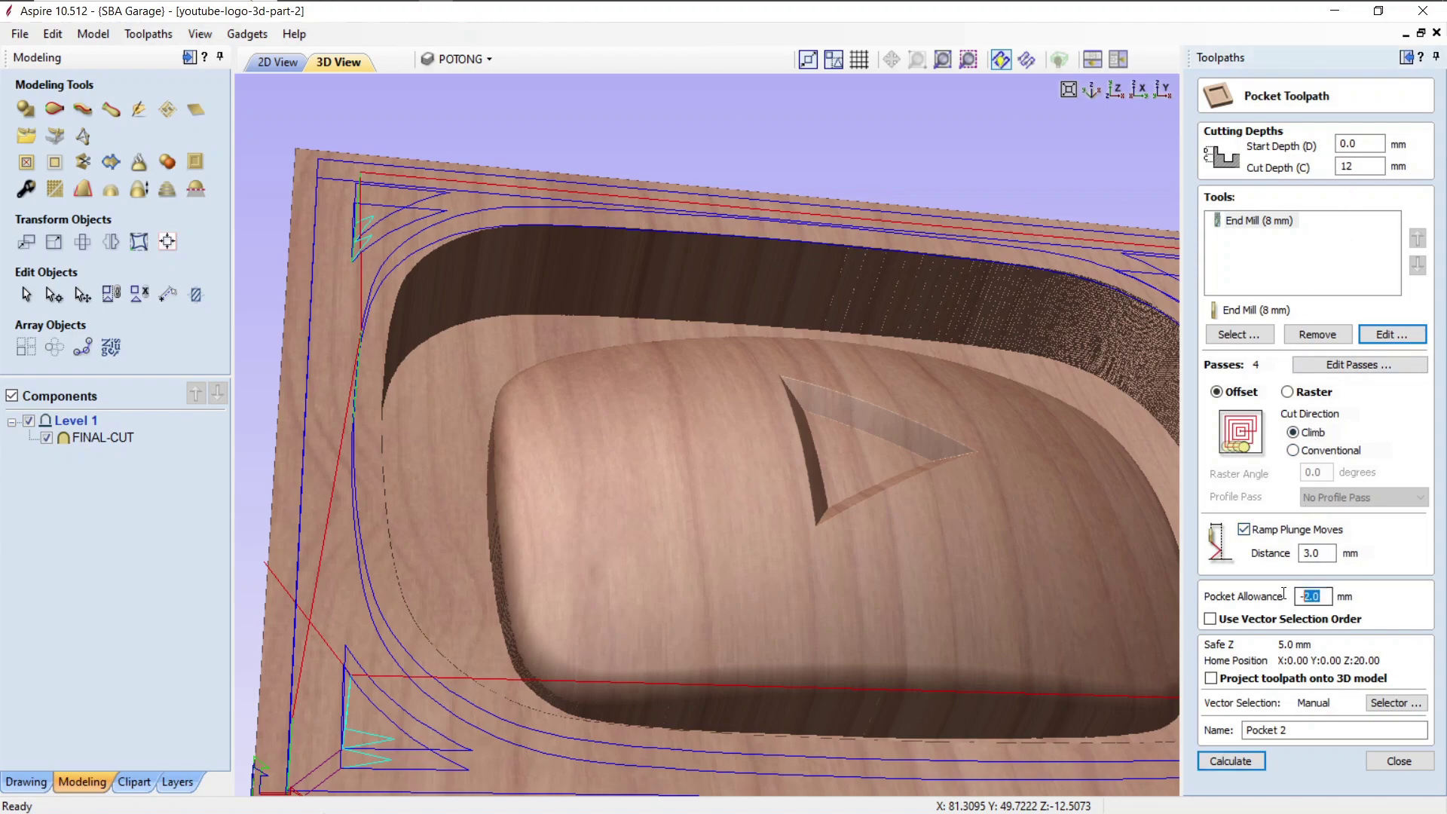
{"action": "type", "text": "0"}
{"action": "left_click_drag", "start_coordinate": [910, 513], "coordinate": [465, 455]}
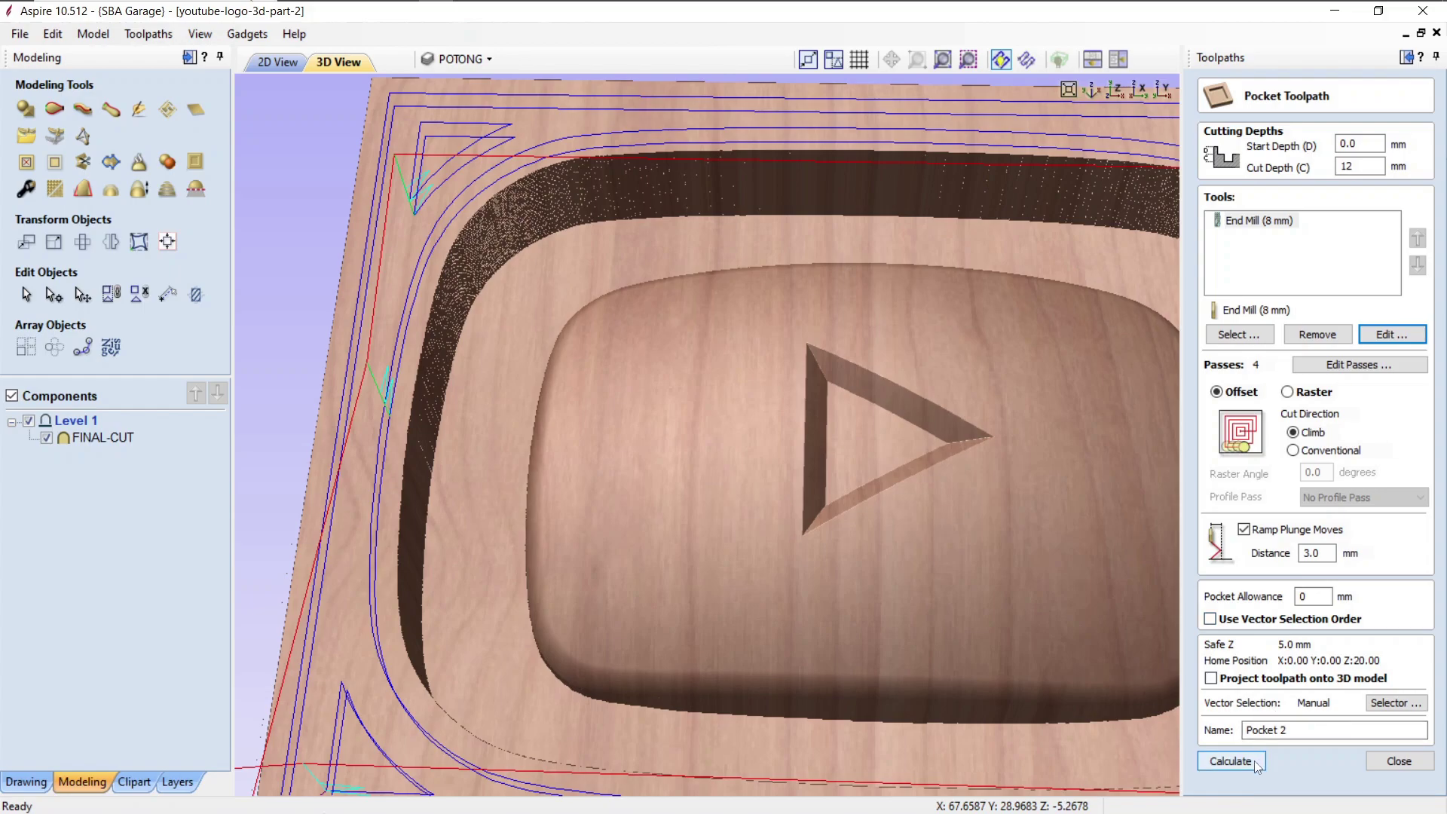
{"action": "left_click", "coordinate": [1231, 761]}
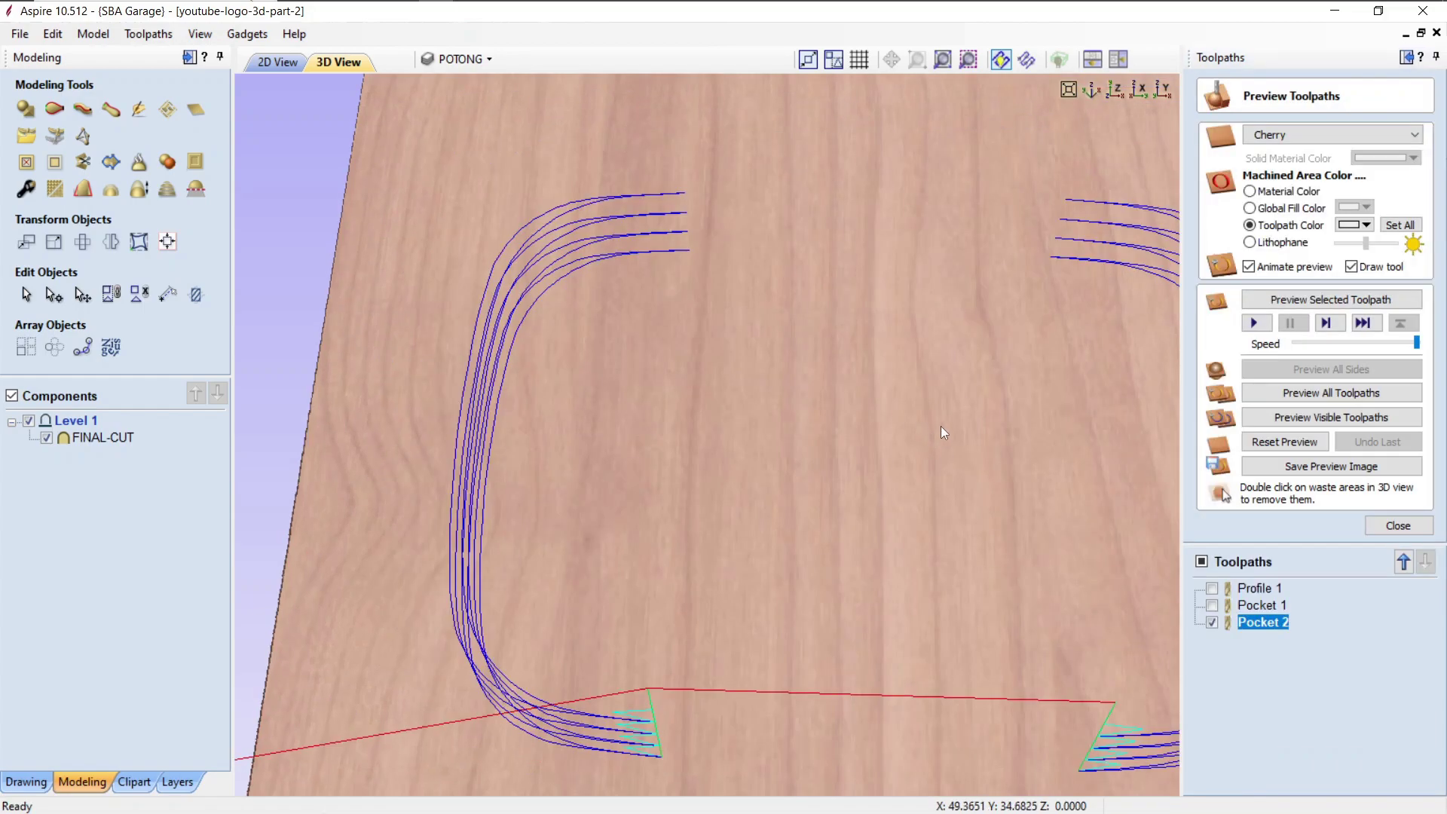
{"action": "left_click_drag", "start_coordinate": [955, 424], "coordinate": [992, 450]}
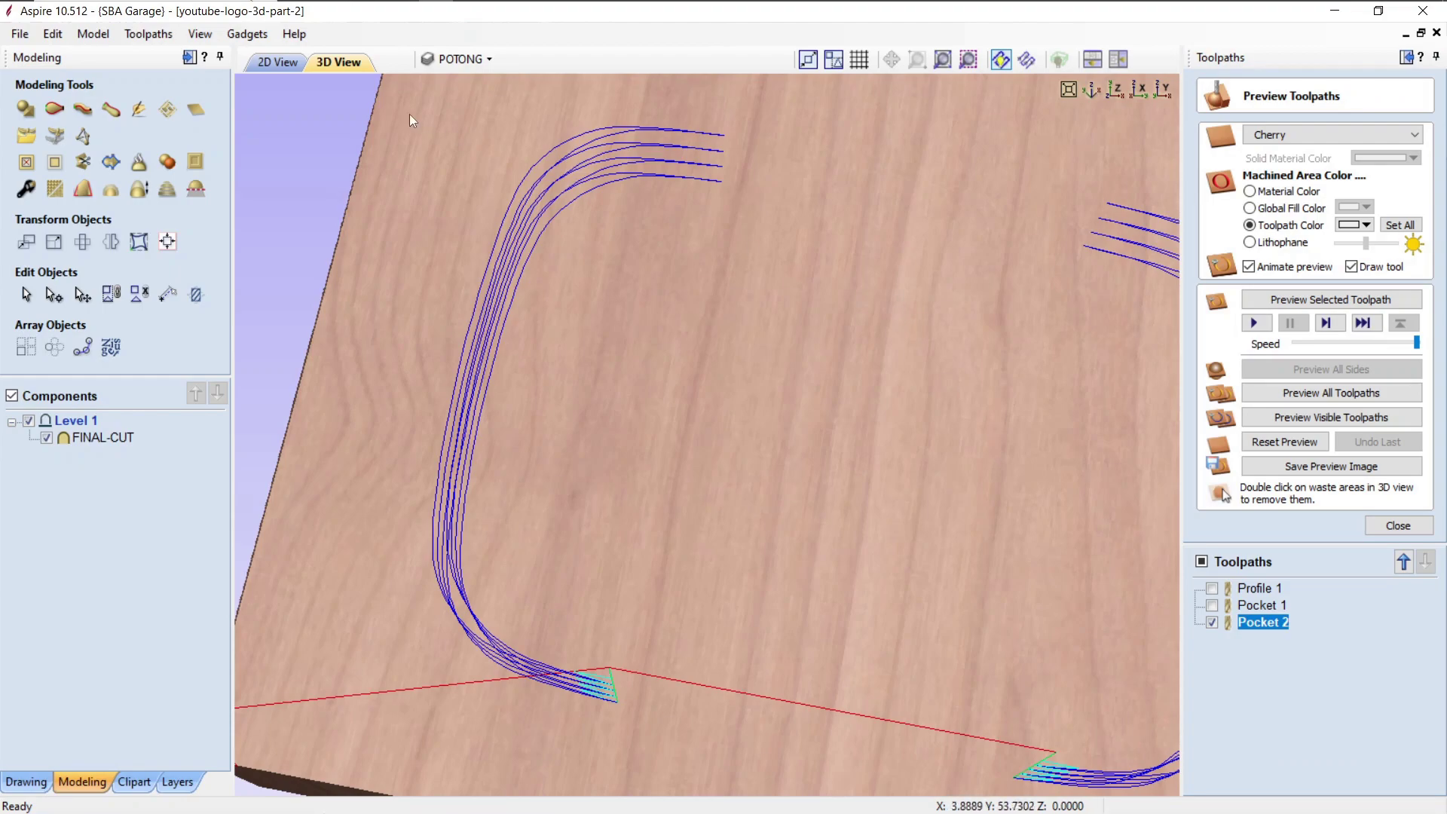
{"action": "left_click", "coordinate": [278, 66]}
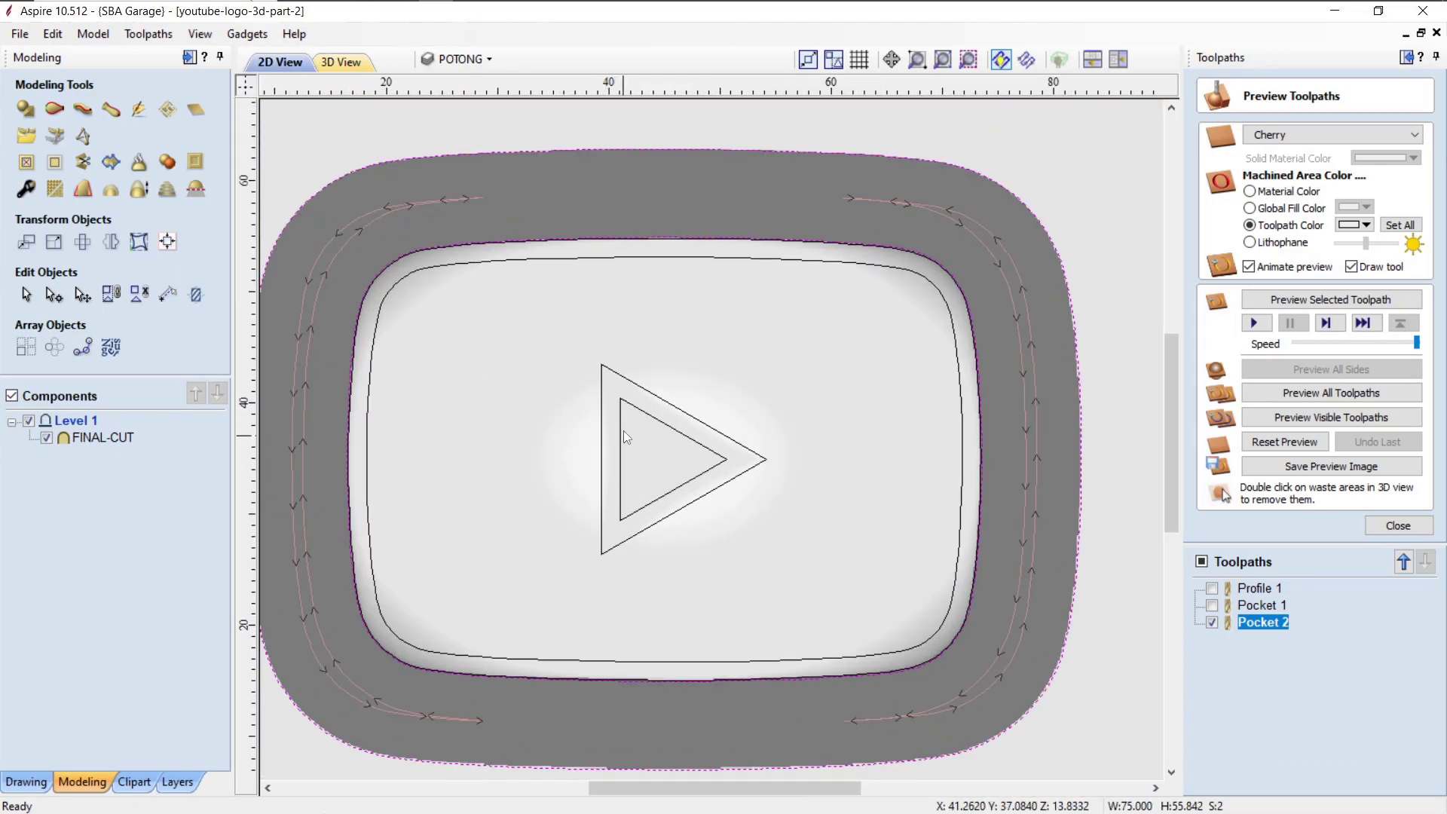
{"action": "middle_click_drag", "start_coordinate": [622, 431], "coordinate": [672, 410]}
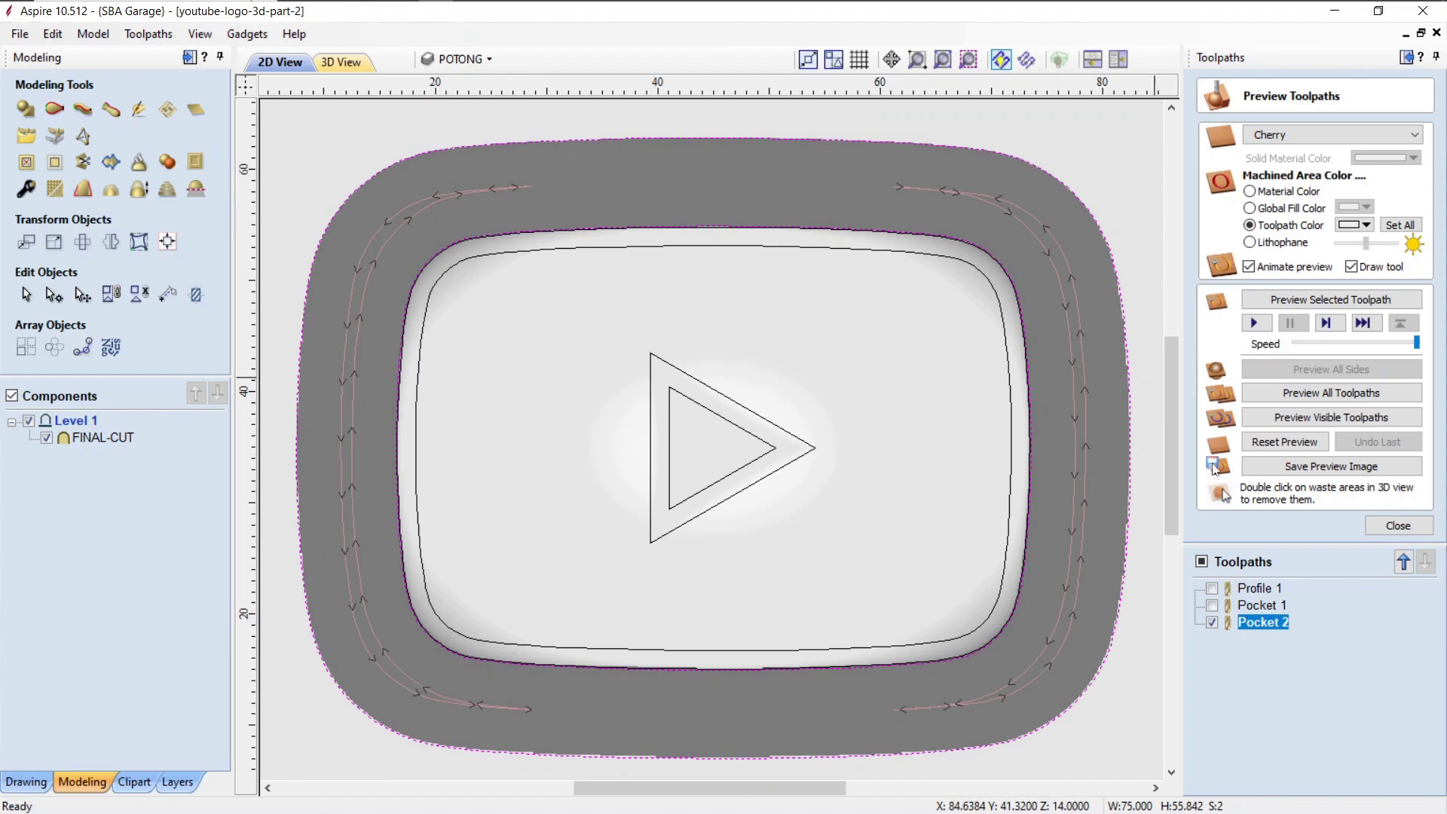
Step: Try a Pocket 2 allowance of -0.5 mm, recalculate the toolpath, and inspect its path in 3D and 2D
{"action": "double_click", "coordinate": [1263, 623]}
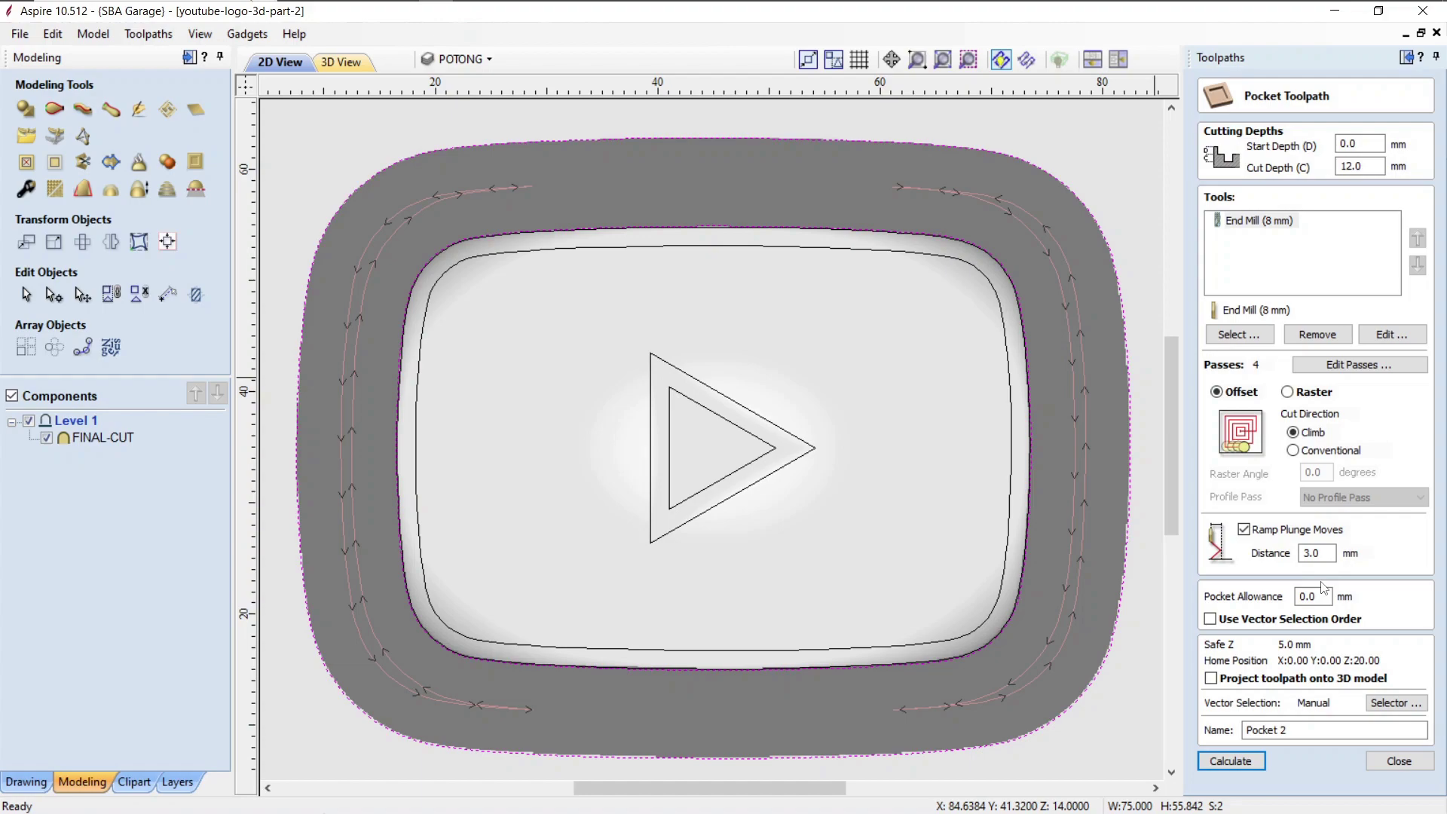
{"action": "left_click", "coordinate": [1326, 594]}
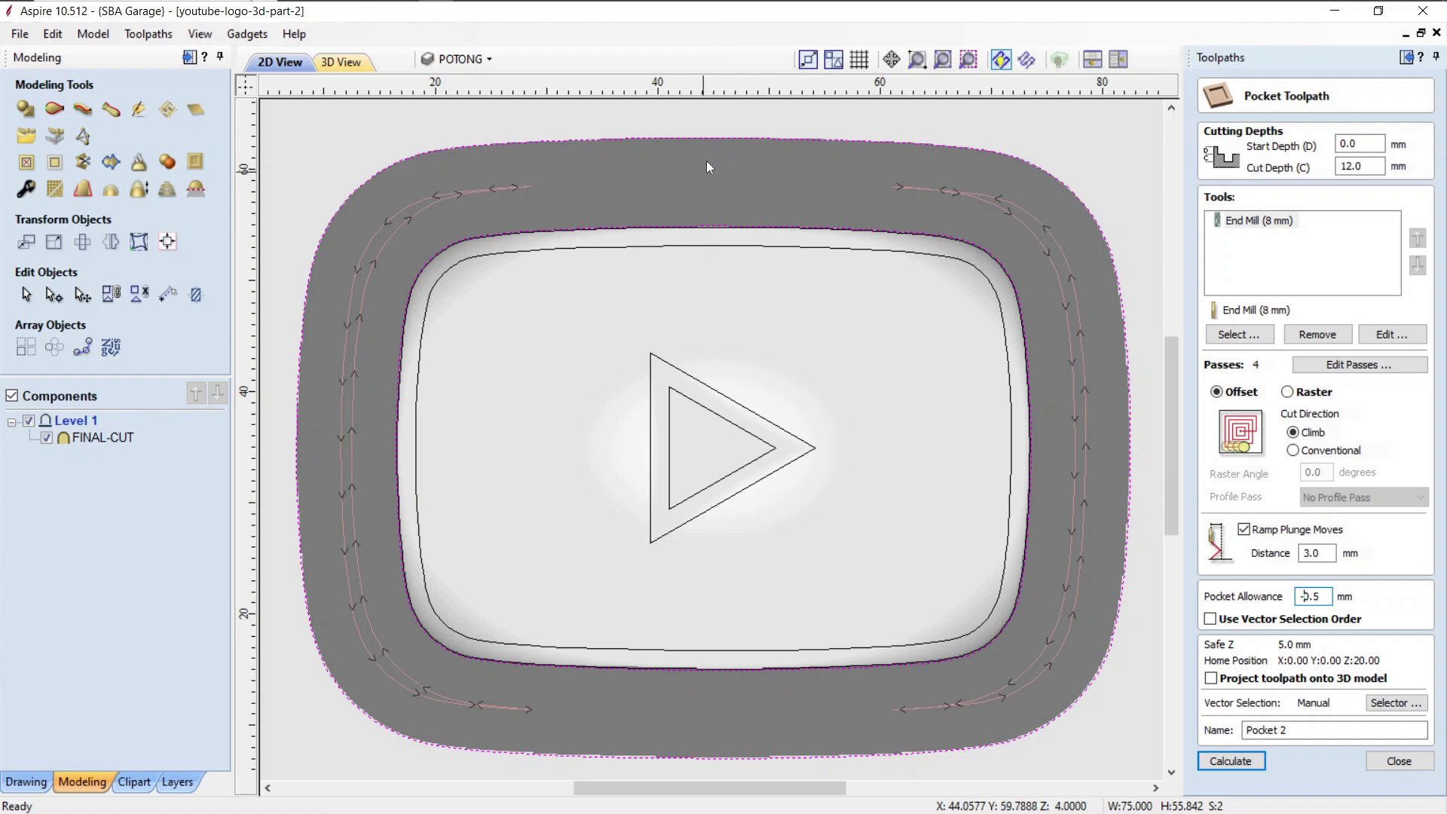
{"action": "left_click", "coordinate": [1251, 759]}
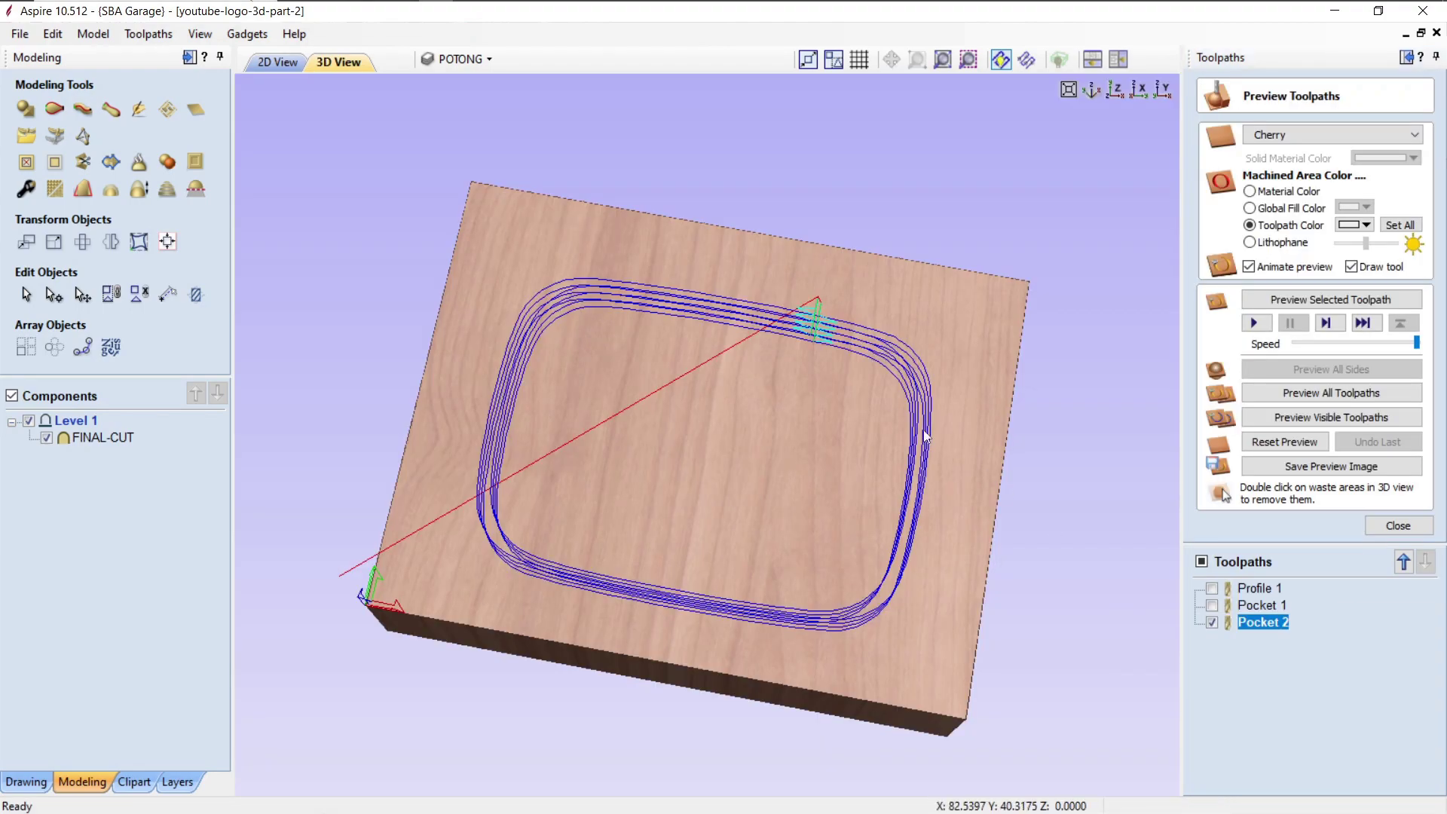
{"action": "left_click_drag", "start_coordinate": [704, 315], "coordinate": [703, 515]}
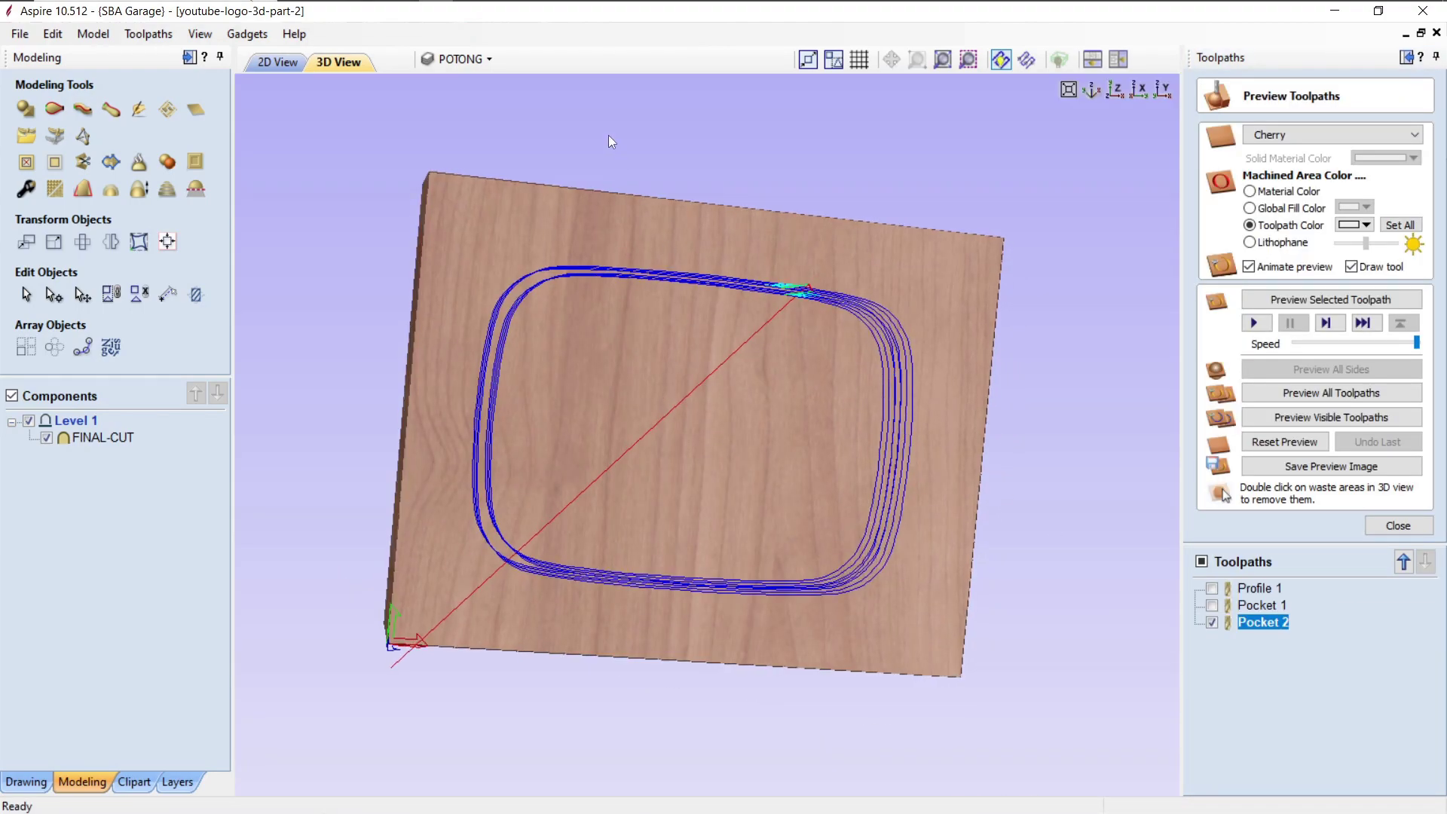
{"action": "left_click", "coordinate": [277, 62]}
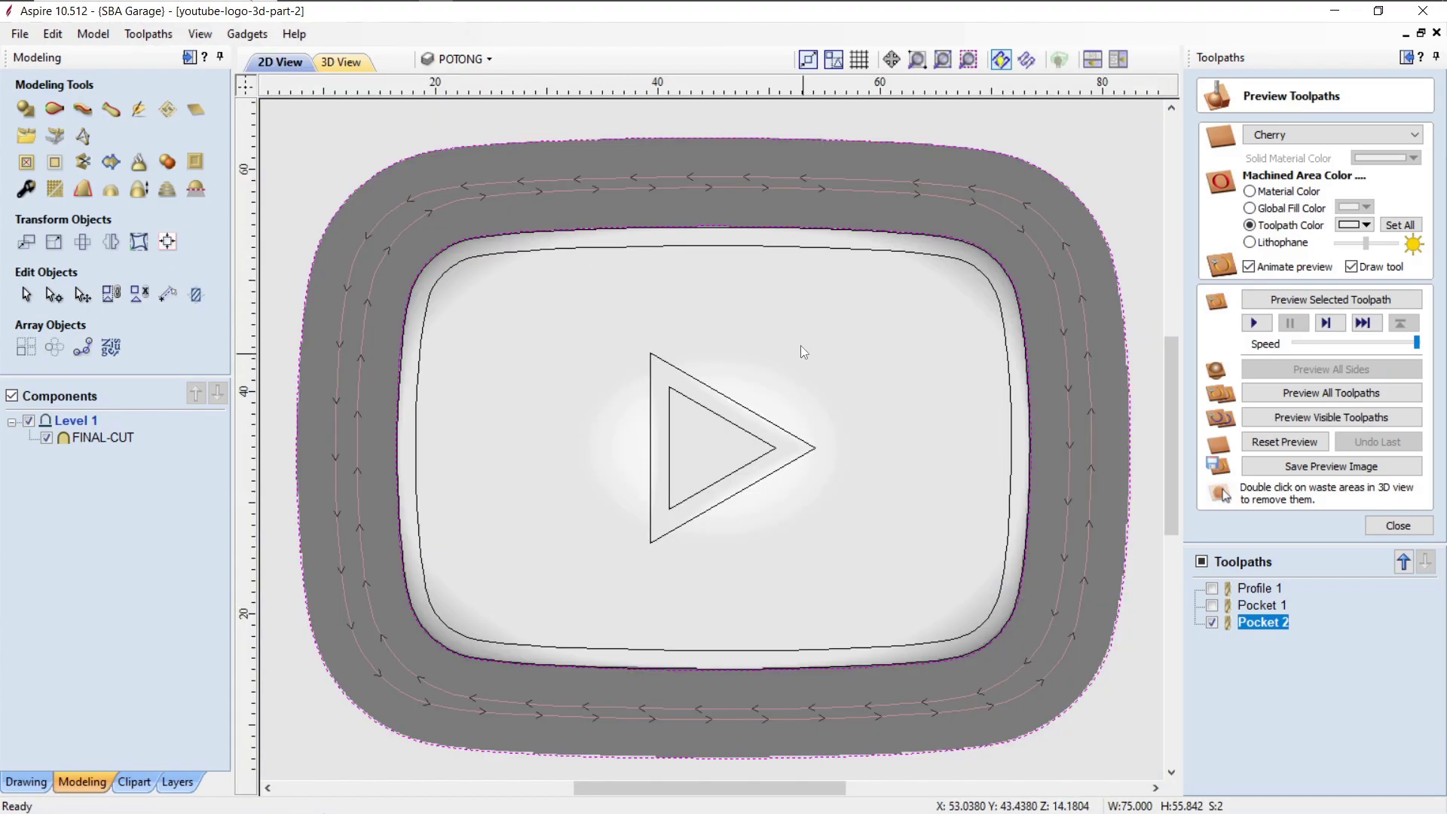
{"action": "middle_click_drag", "start_coordinate": [767, 262], "coordinate": [779, 320]}
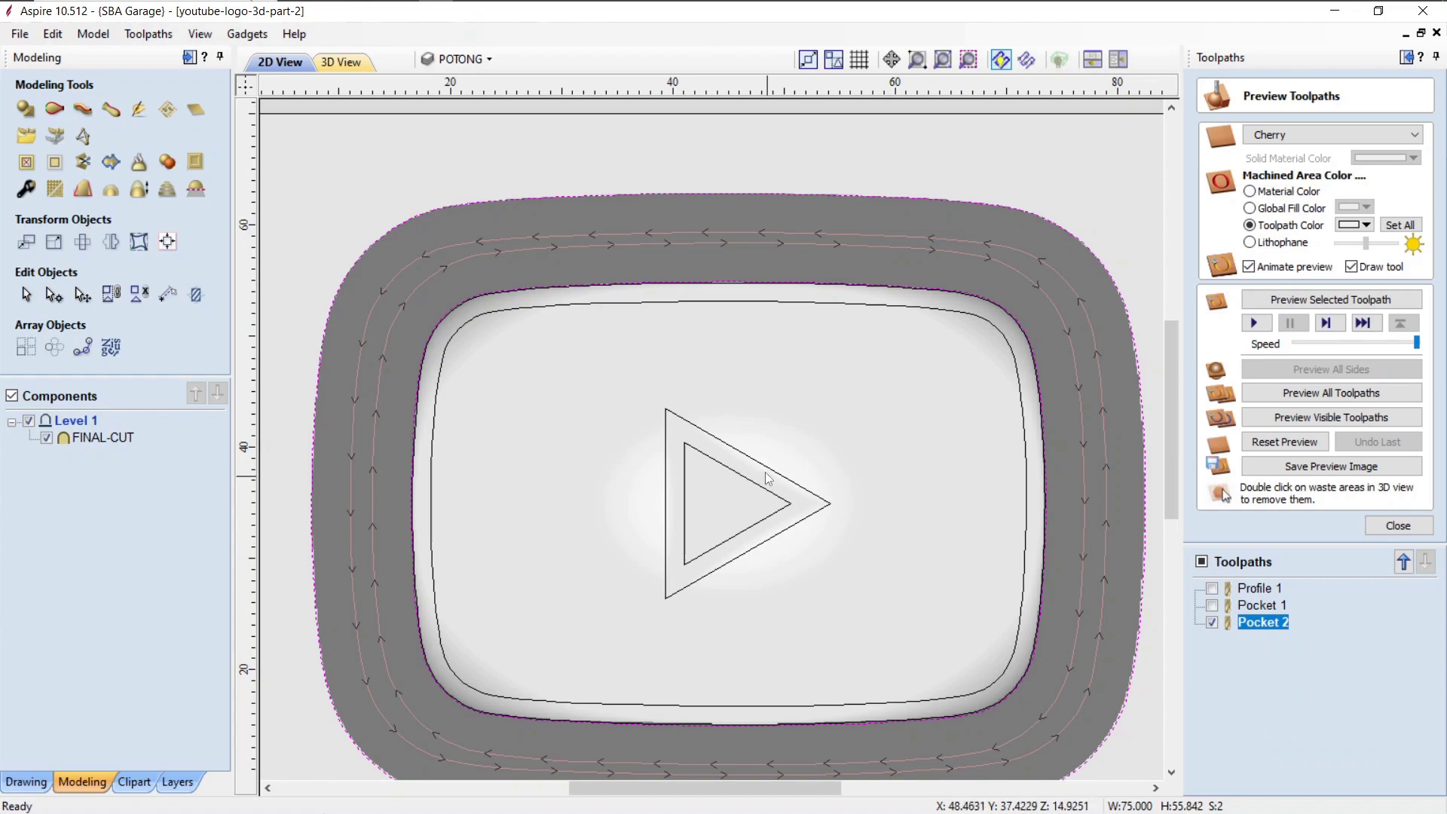
{"action": "scroll", "coordinate": [766, 420], "scroll_direction": "down", "scroll_amount": 3}
{"action": "scroll", "coordinate": [748, 455], "scroll_direction": "up", "scroll_amount": 2}
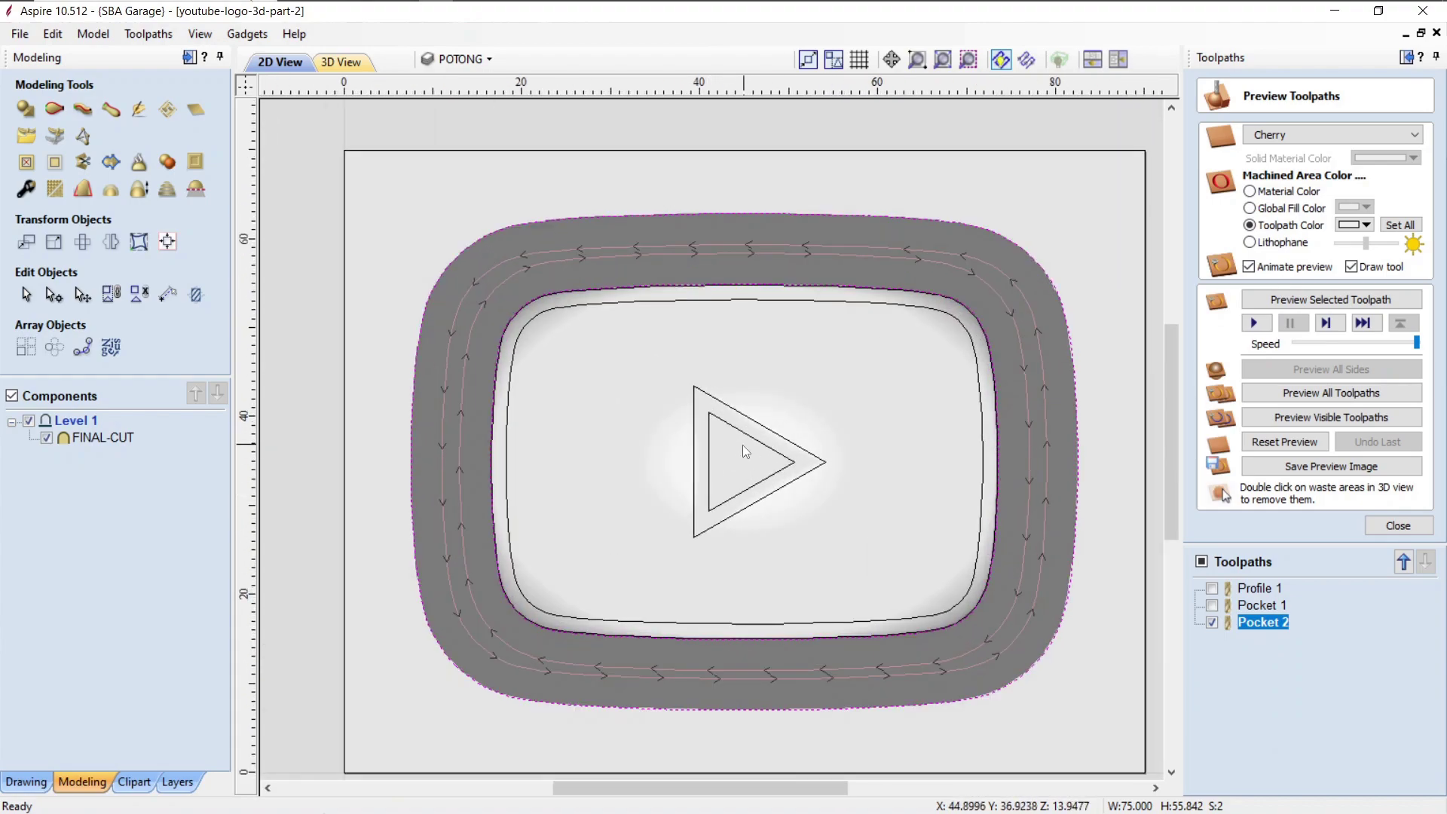
Step: Adjust the Pocket 2 allowance so the pocket's two passes lie closer together, recalculate the toolpath, and inspect it in 2D
{"action": "double_click", "coordinate": [1245, 623]}
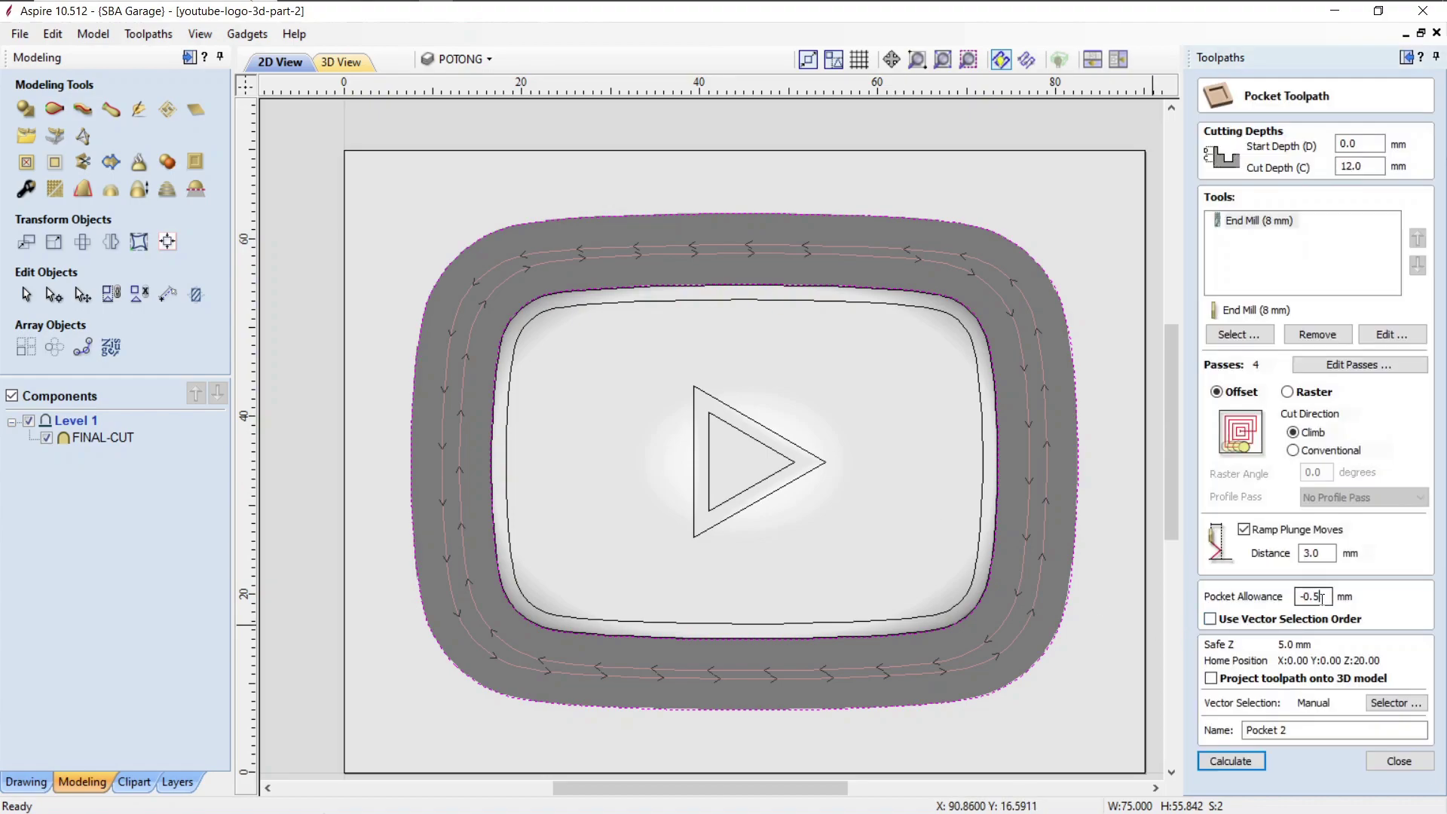
{"action": "left_click", "coordinate": [1319, 597]}
{"action": "left_click", "coordinate": [1230, 761]}
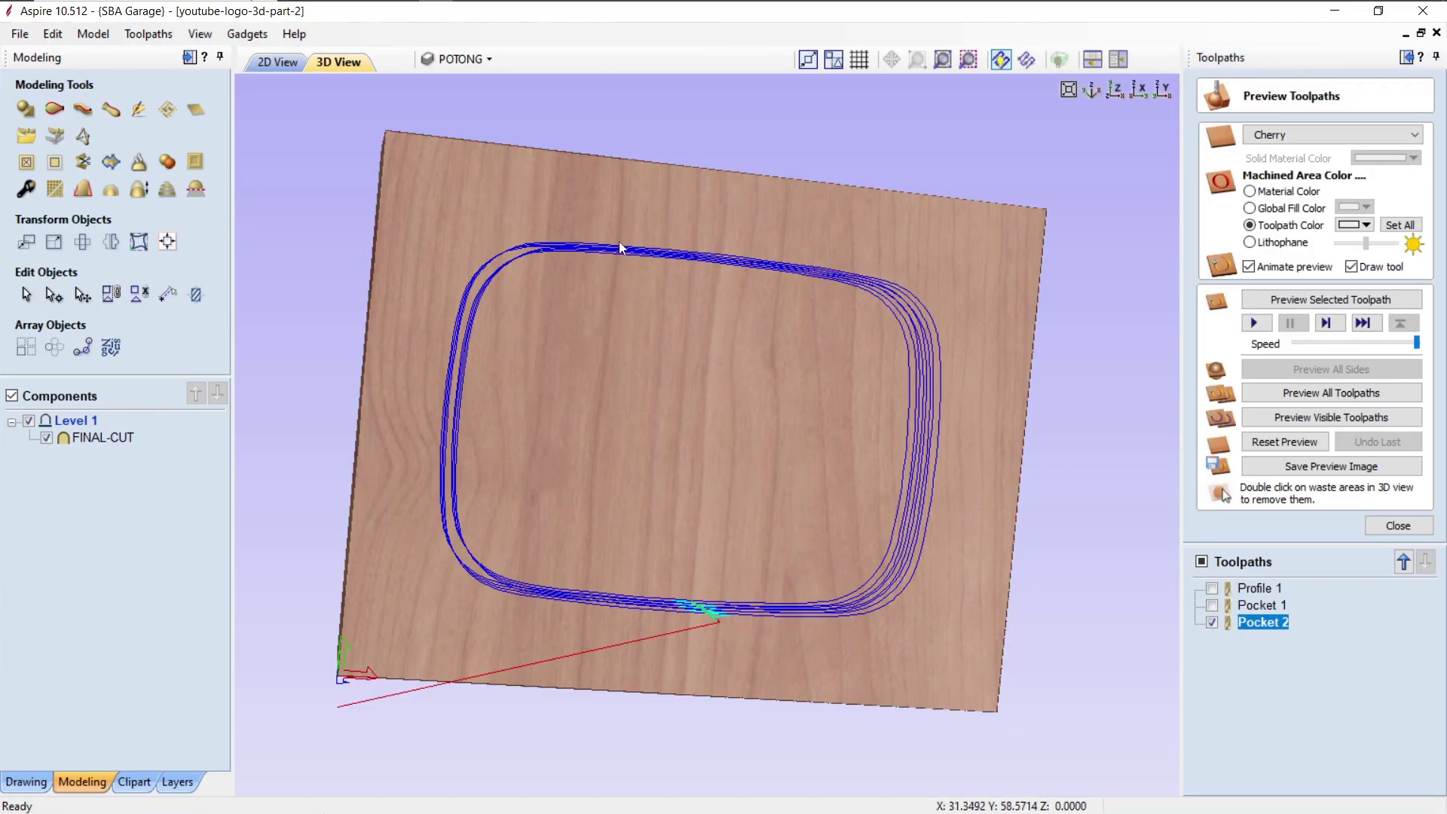
{"action": "scroll", "coordinate": [684, 387], "scroll_direction": "up", "scroll_amount": 3}
{"action": "left_click", "coordinate": [279, 62]}
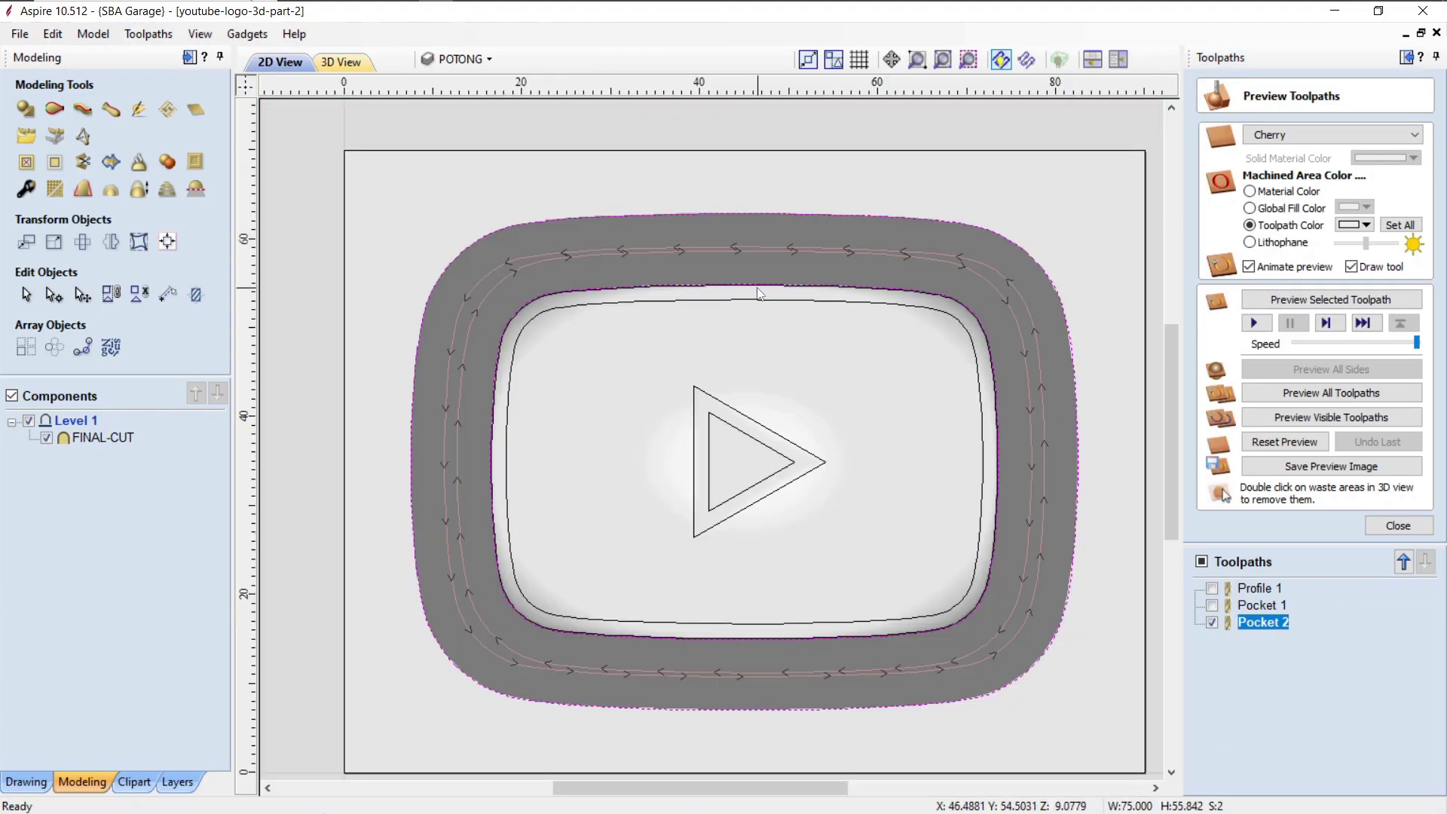
{"action": "scroll", "coordinate": [803, 280], "scroll_direction": "up", "scroll_amount": 5}
{"action": "scroll", "coordinate": [804, 280], "scroll_direction": "down", "scroll_amount": 5}
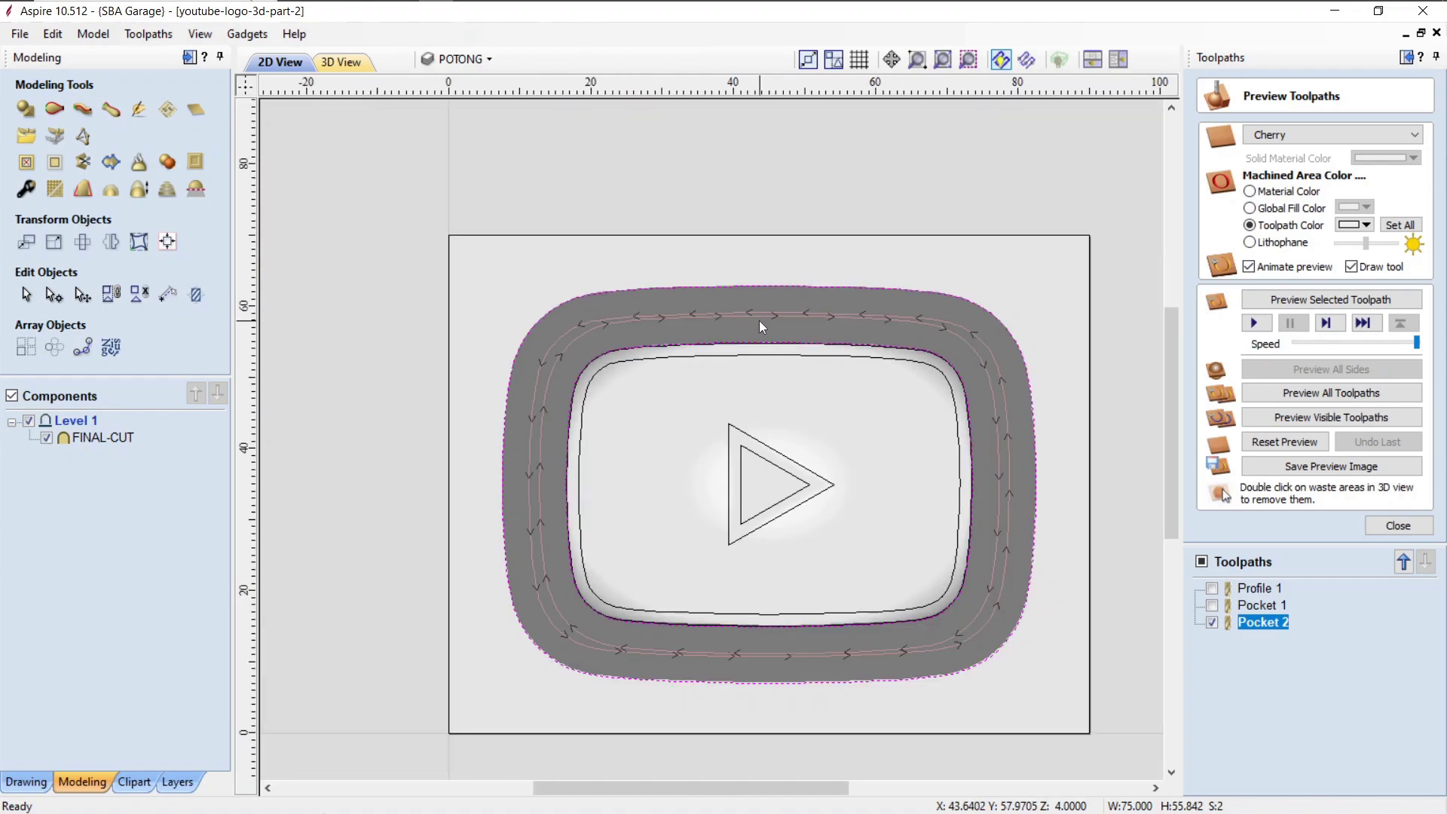
{"action": "scroll", "coordinate": [758, 319], "scroll_direction": "up", "scroll_amount": 2}
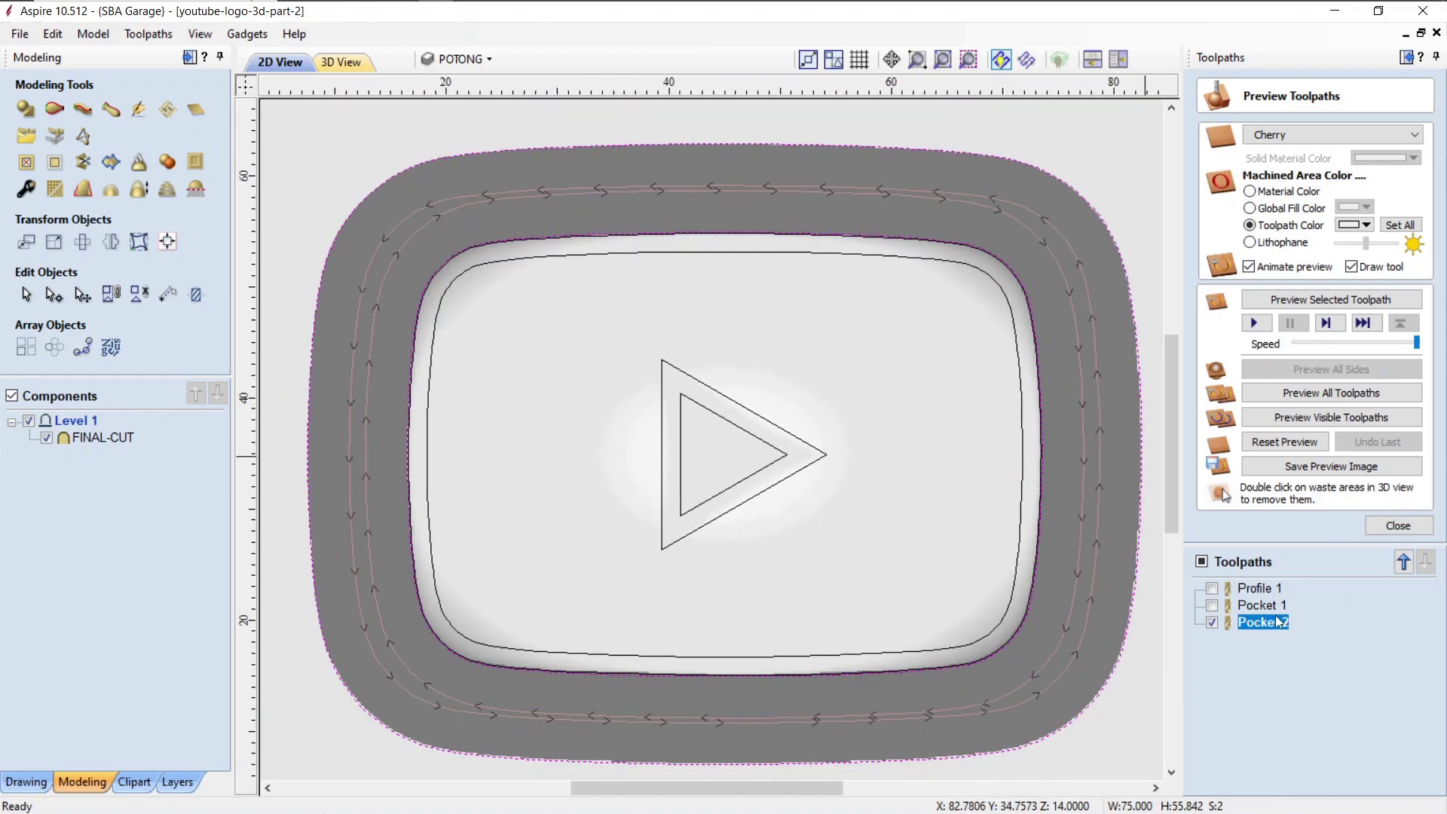
Step: Inspect the Pocket 2 path in 3D, close the toolpath preview, and hide the Pocket 2 toolpath
{"action": "mouse_move", "coordinate": [1278, 621]}
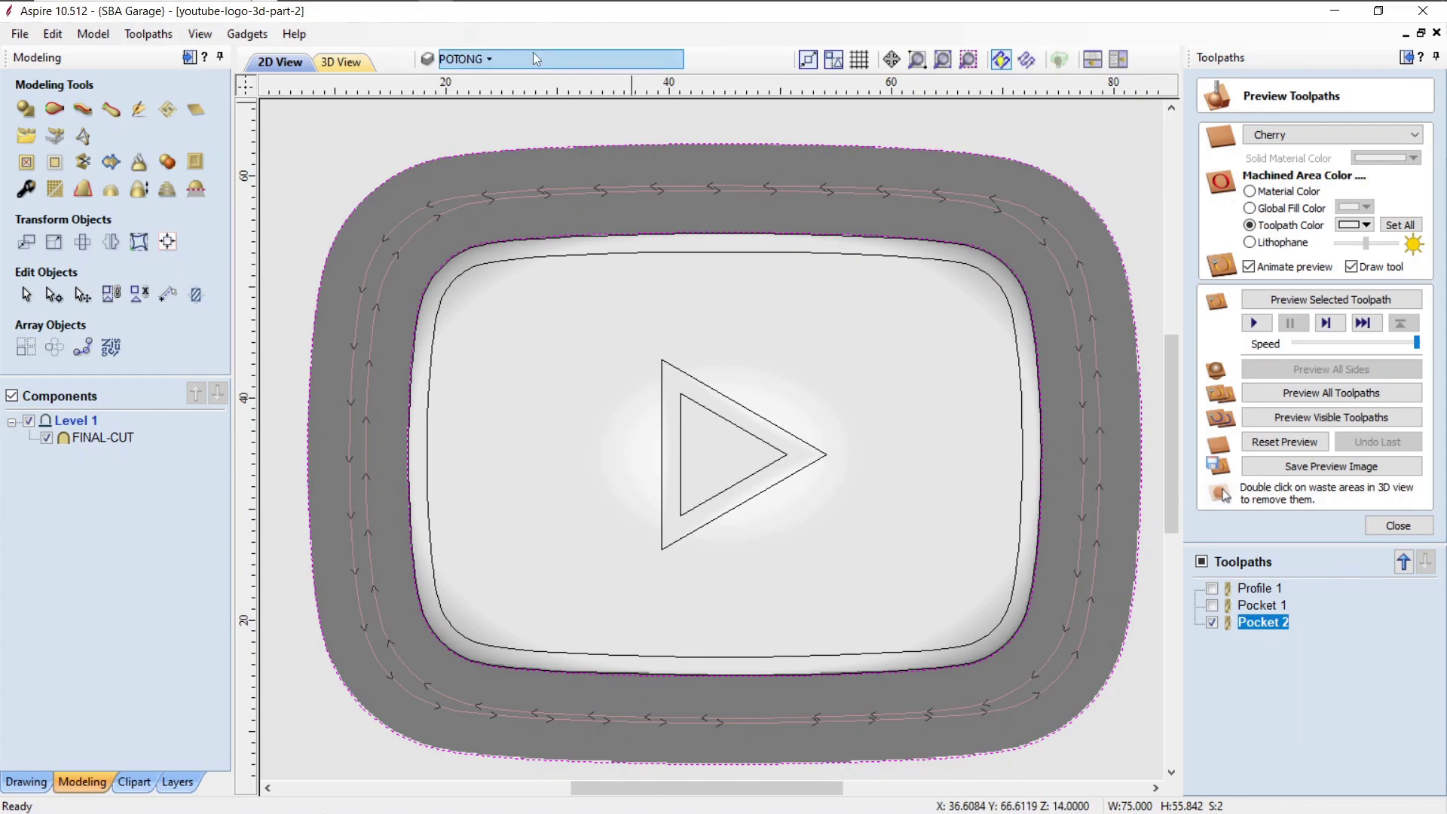
{"action": "left_click", "coordinate": [341, 62]}
{"action": "left_click_drag", "start_coordinate": [653, 387], "coordinate": [757, 472]}
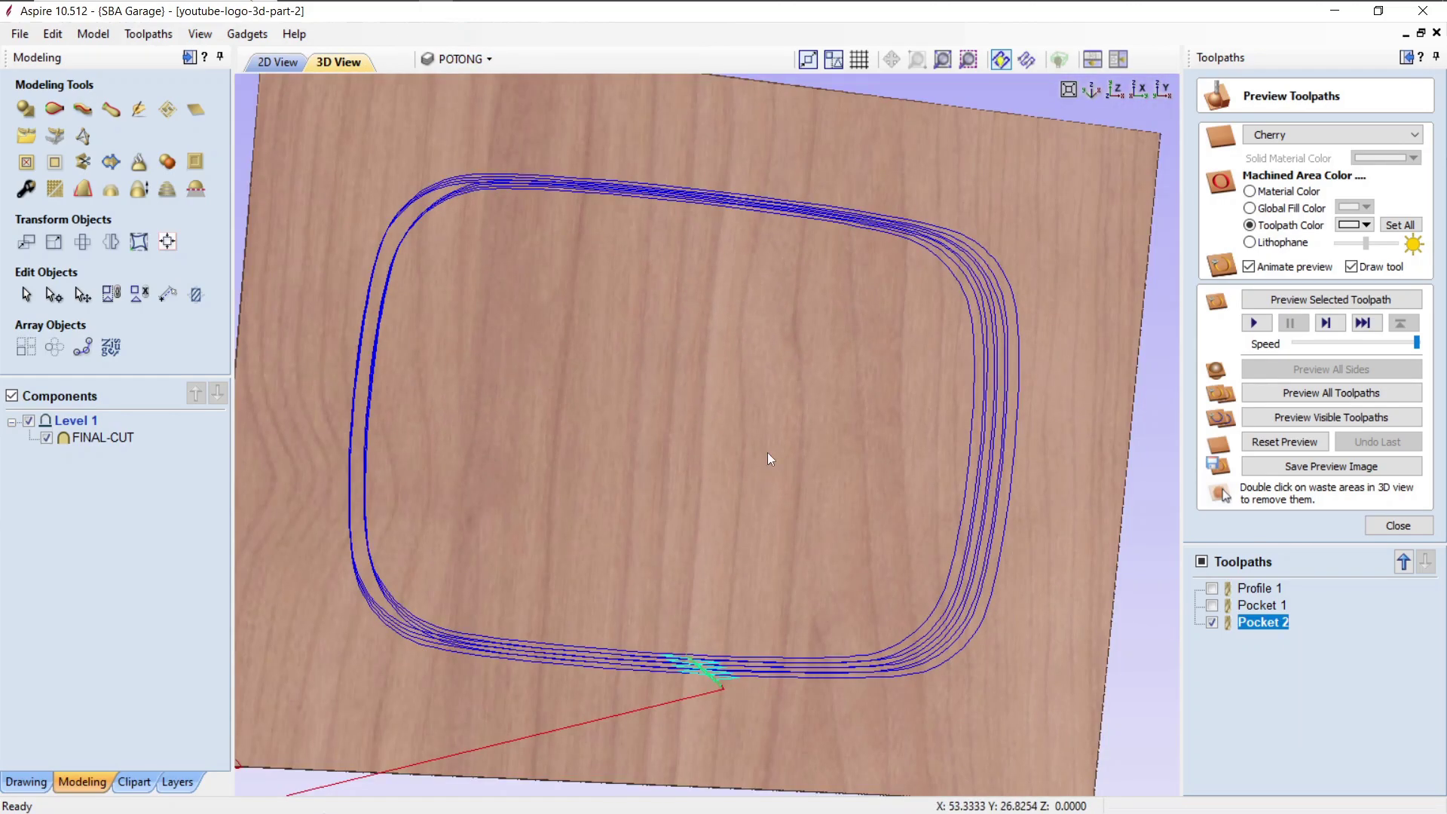
{"action": "scroll", "coordinate": [767, 452], "scroll_direction": "down", "scroll_amount": 3}
{"action": "left_click_drag", "start_coordinate": [725, 416], "coordinate": [631, 414]}
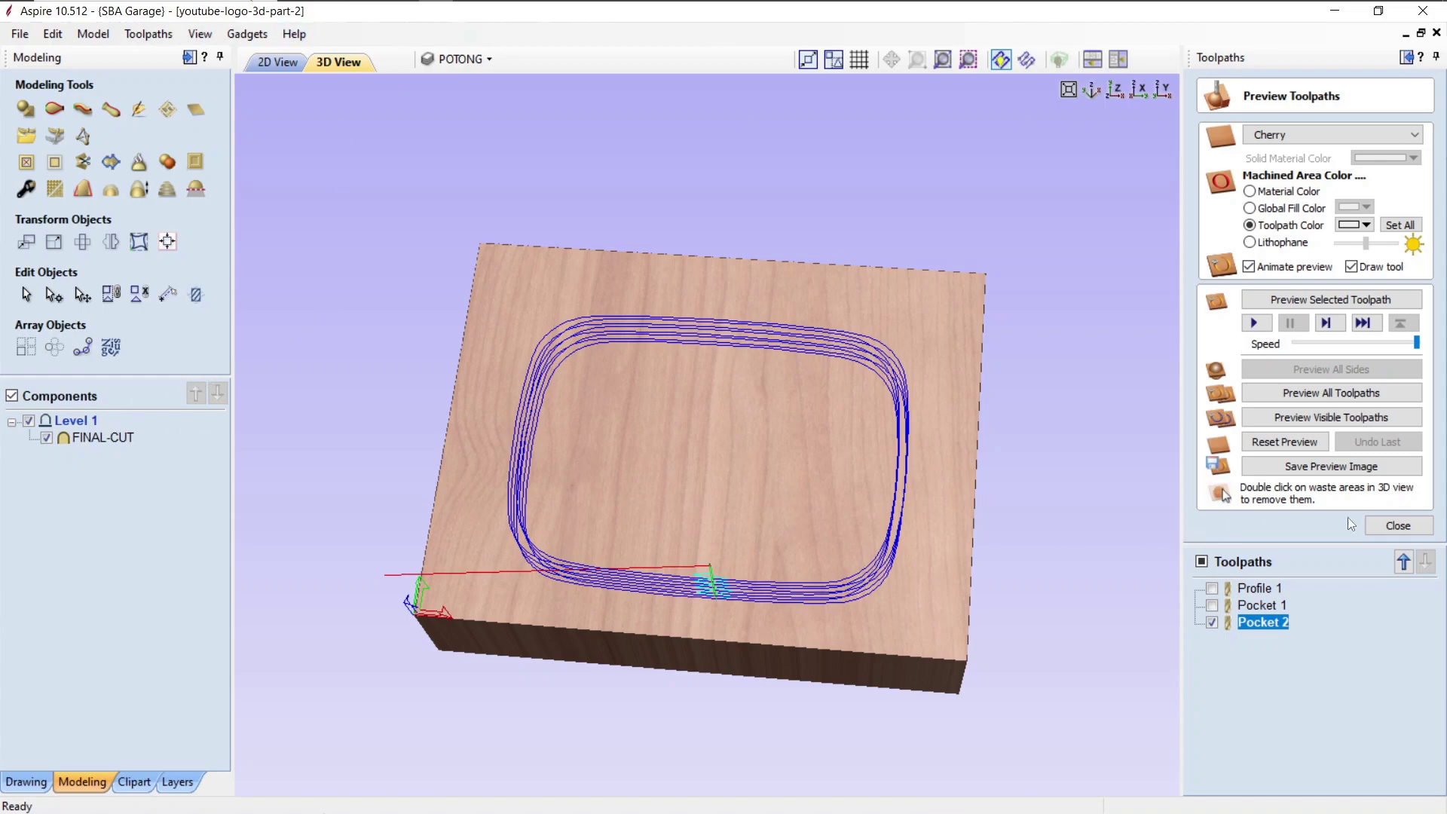
{"action": "left_click", "coordinate": [1397, 525]}
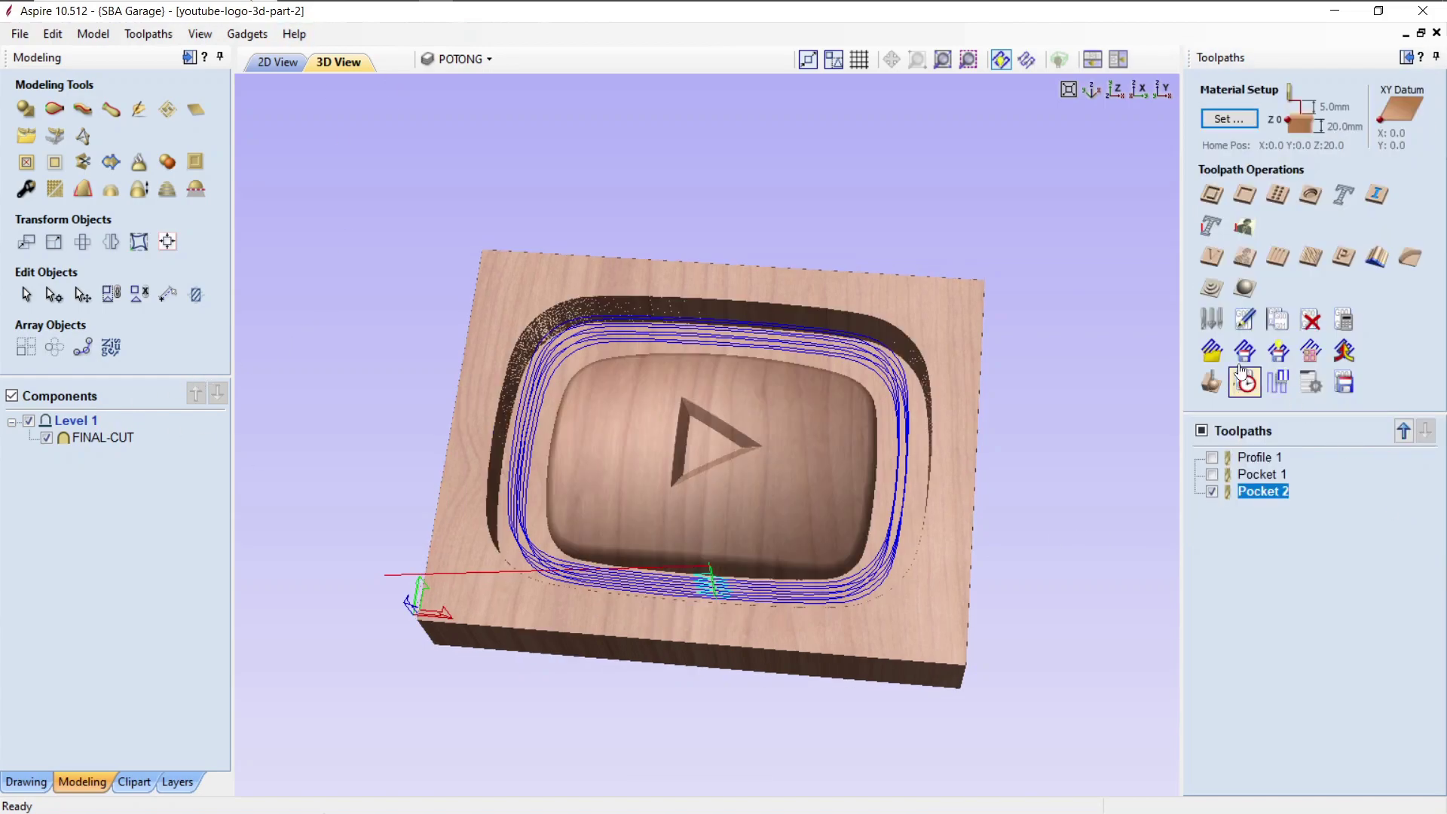
{"action": "left_click", "coordinate": [1212, 491]}
{"action": "scroll", "coordinate": [690, 437], "scroll_direction": "up", "scroll_amount": 1}
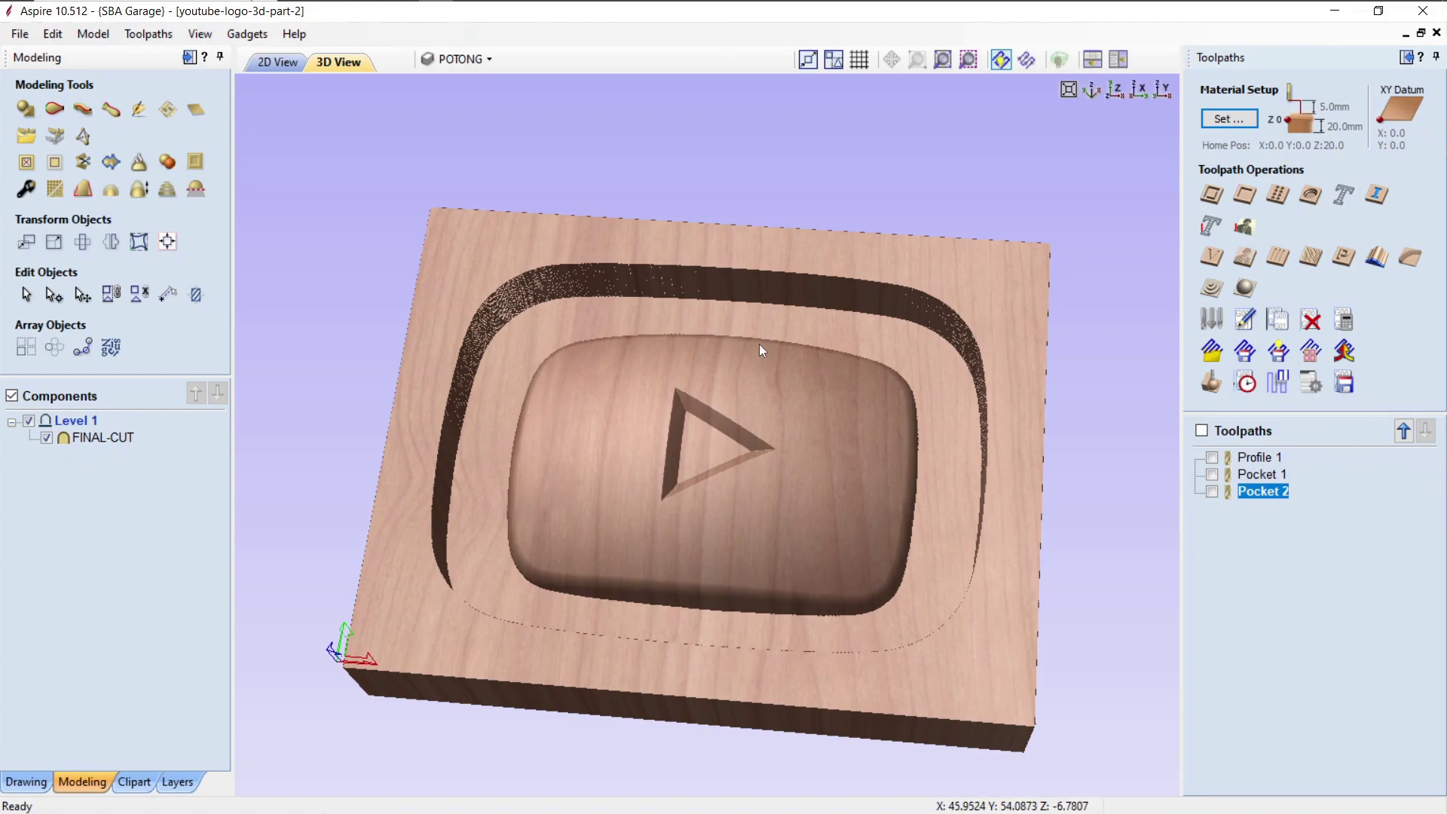
Step: Examine the two closely spaced outlines at the logo's upper-left corner in the 2D view
{"action": "left_click", "coordinate": [279, 62]}
{"action": "scroll", "coordinate": [445, 261], "scroll_direction": "up", "scroll_amount": 5}
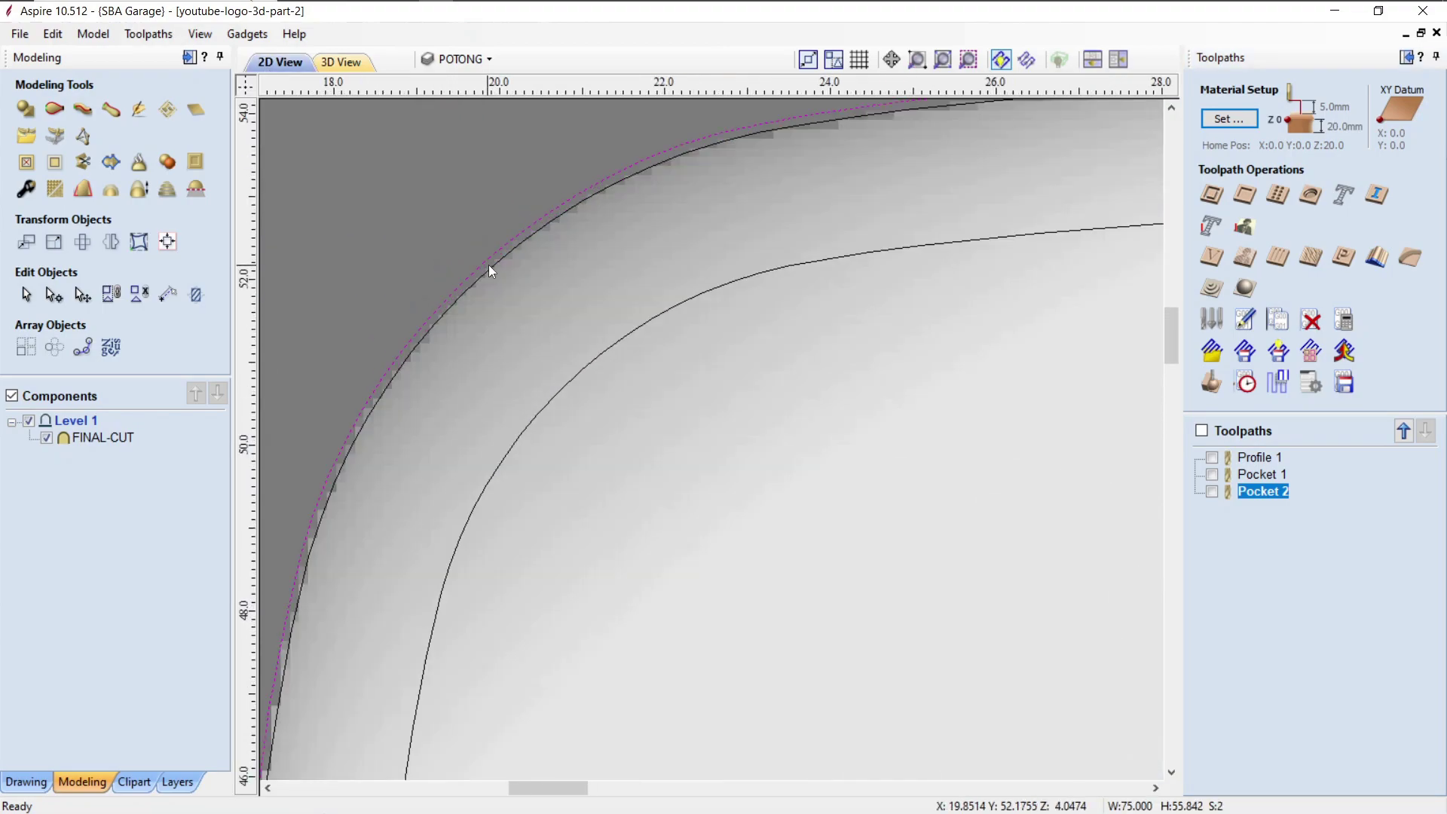
{"action": "scroll", "coordinate": [489, 264], "scroll_direction": "up", "scroll_amount": 3}
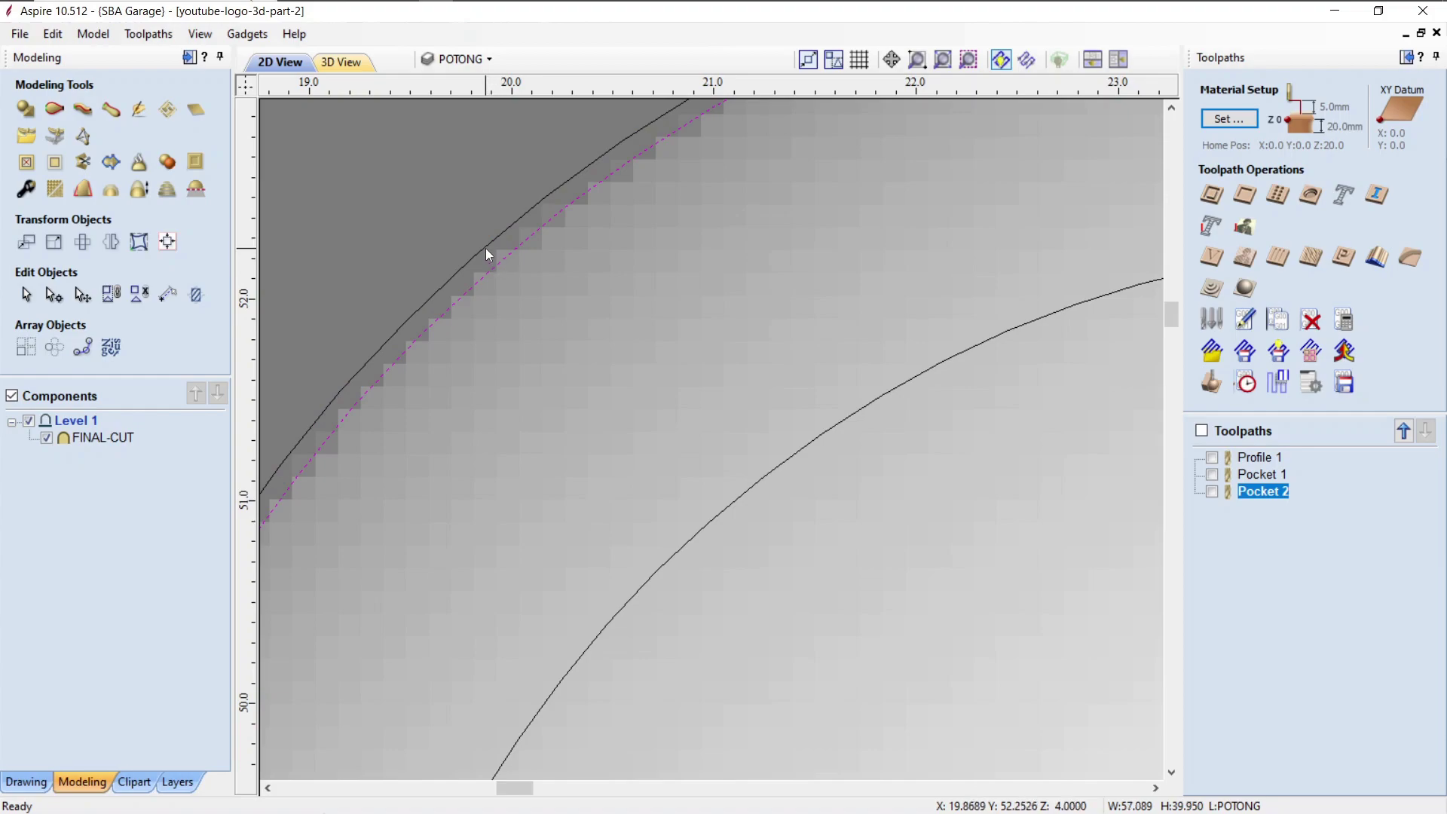
{"action": "left_click", "coordinate": [494, 260]}
{"action": "scroll", "coordinate": [497, 267], "scroll_direction": "down", "scroll_amount": 7}
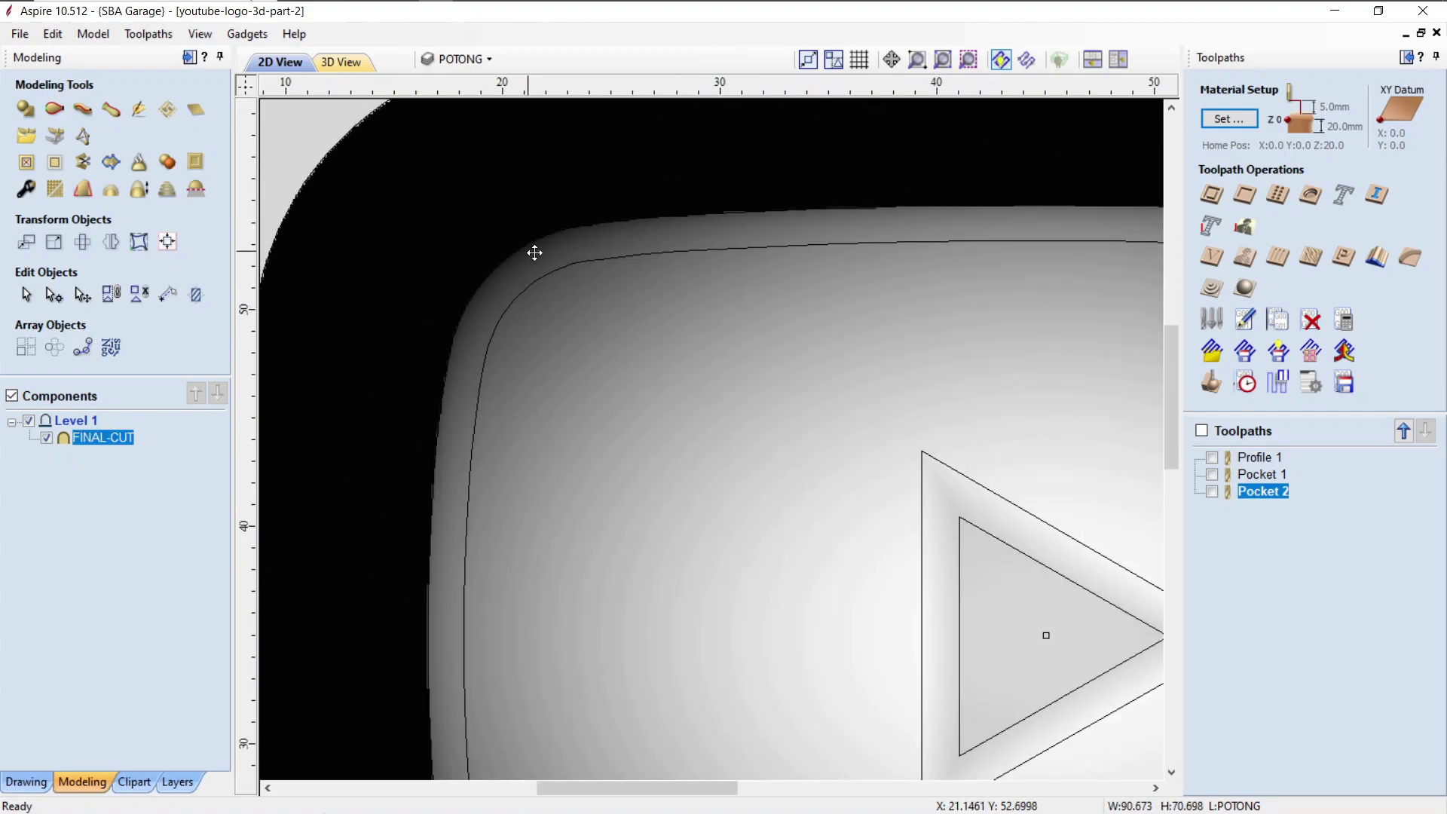
{"action": "left_click", "coordinate": [339, 63]}
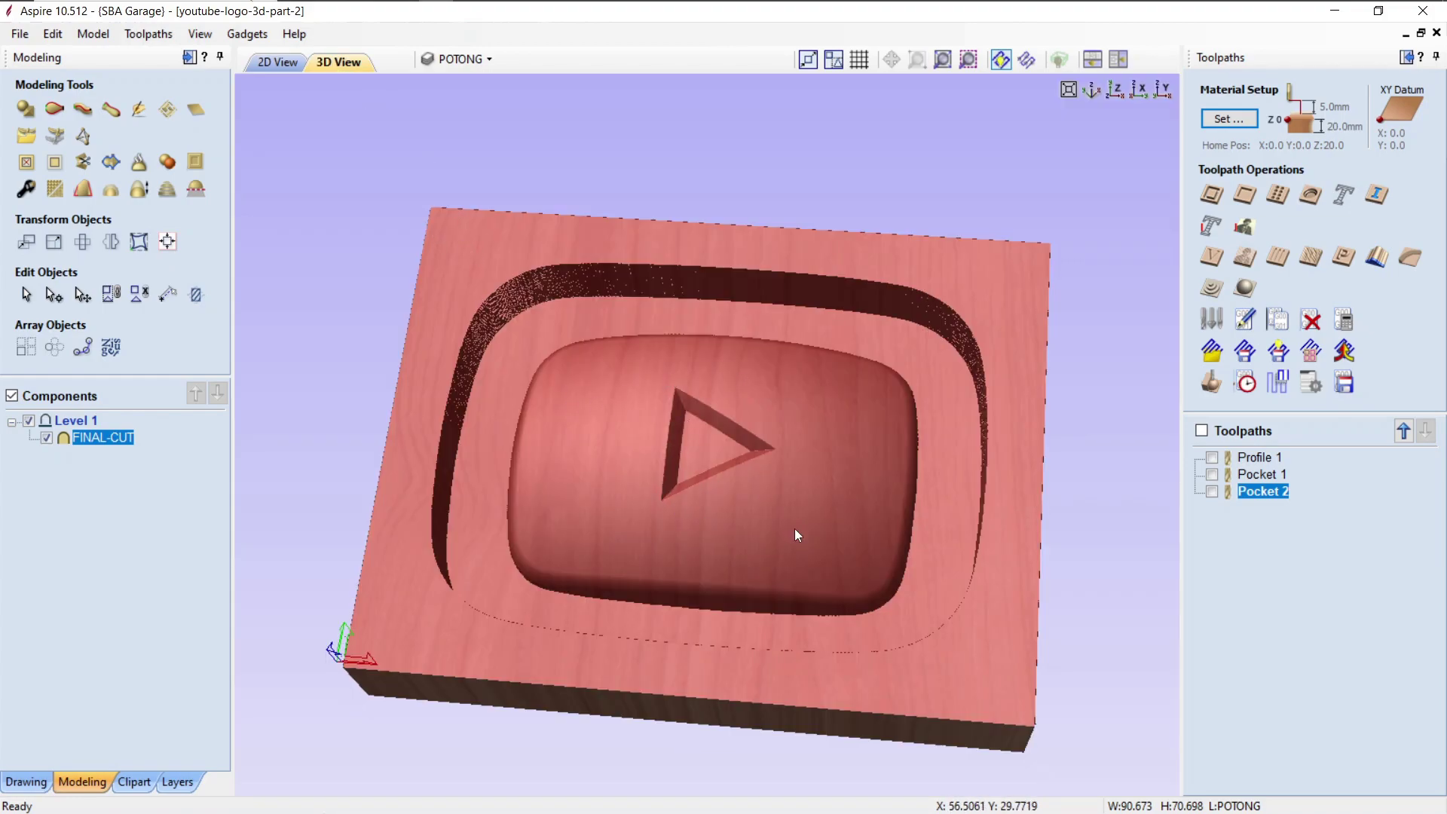
{"action": "left_click_drag", "start_coordinate": [794, 528], "coordinate": [836, 562]}
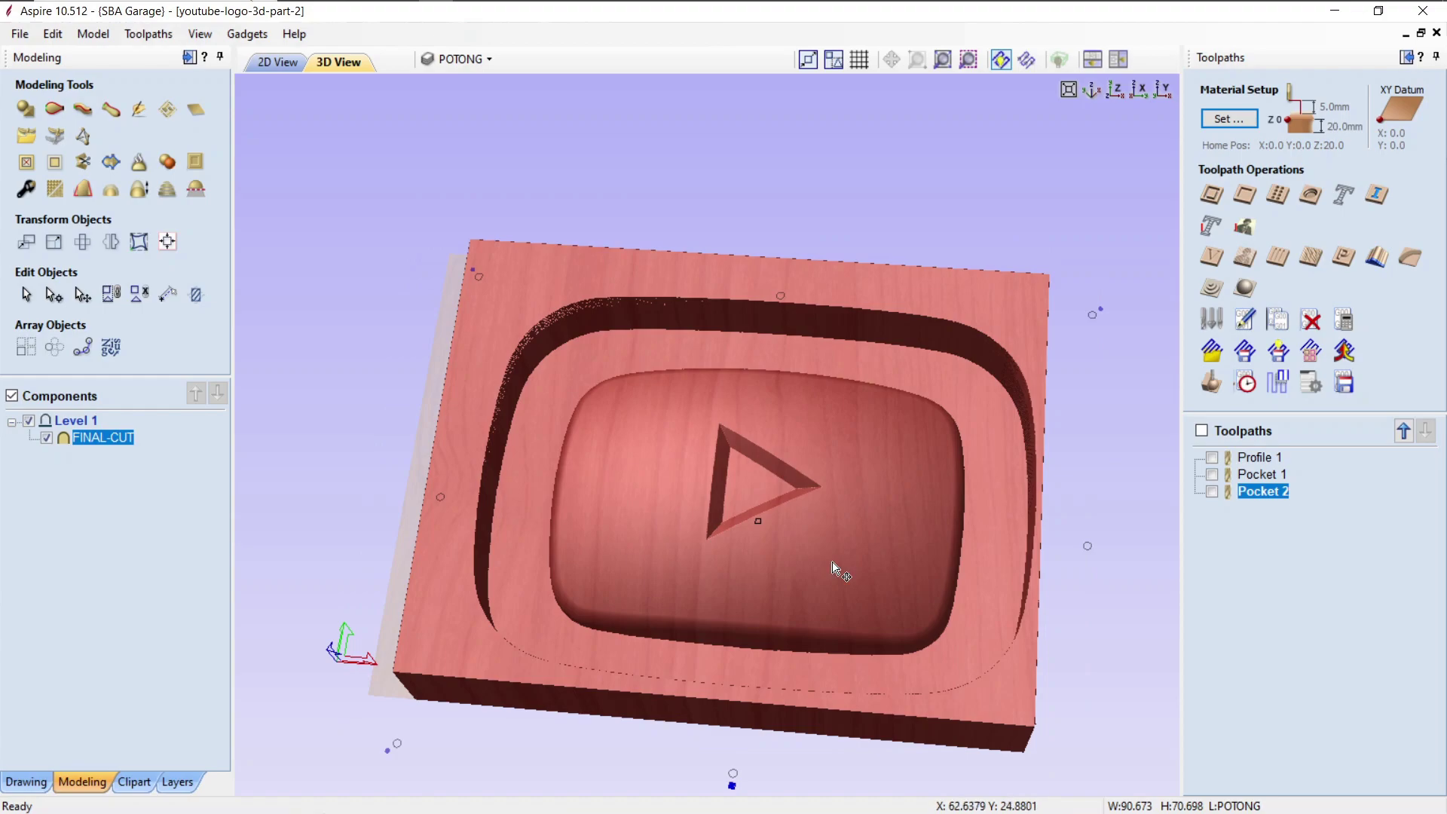
{"action": "left_click_drag", "start_coordinate": [834, 560], "coordinate": [817, 514]}
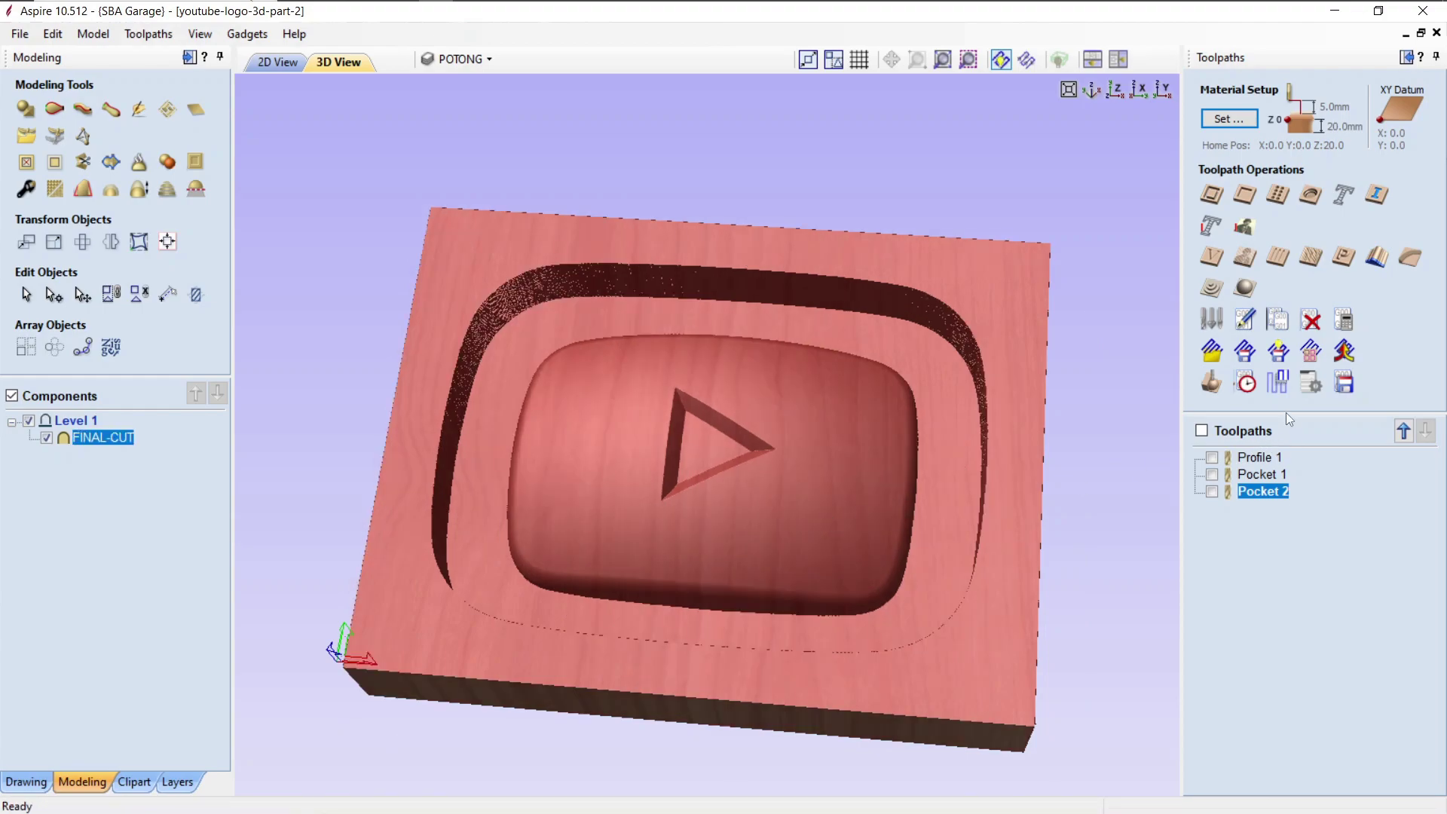
{"action": "left_click", "coordinate": [1213, 196]}
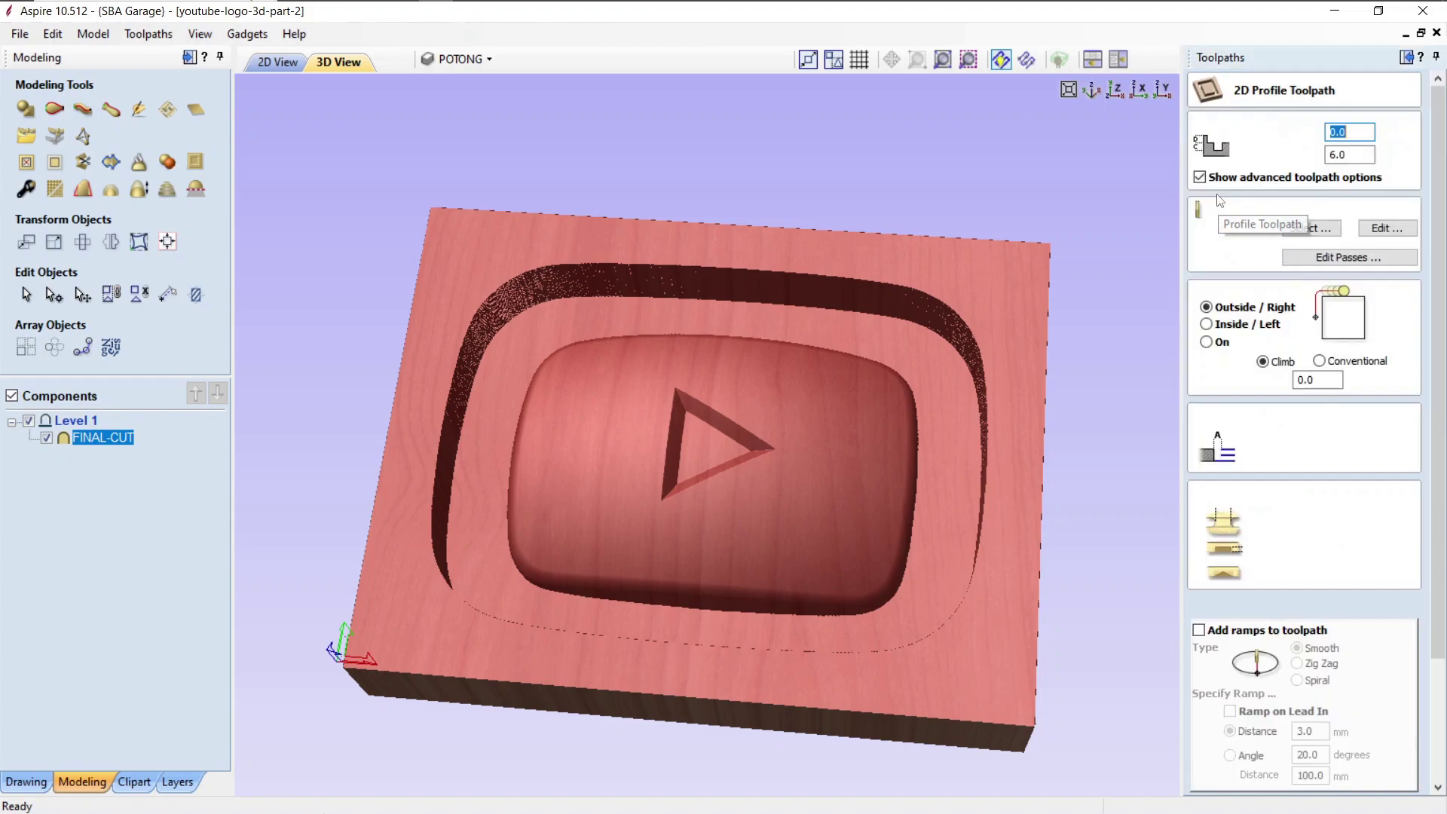
{"action": "scroll", "coordinate": [1396, 720], "scroll_direction": "down", "scroll_amount": 3}
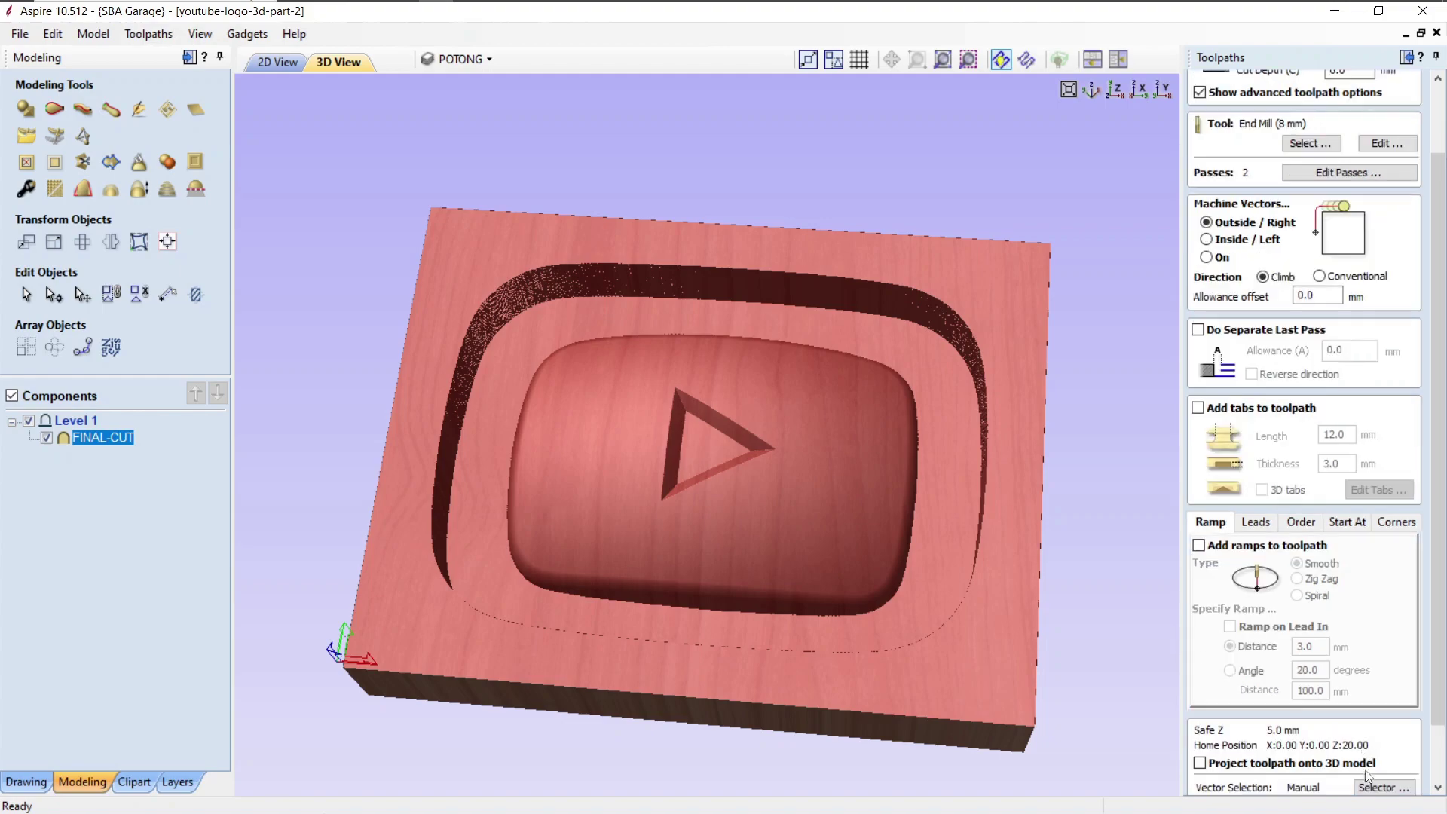
{"action": "scroll", "coordinate": [1348, 748], "scroll_direction": "down", "scroll_amount": 2}
{"action": "left_click", "coordinate": [1385, 782]}
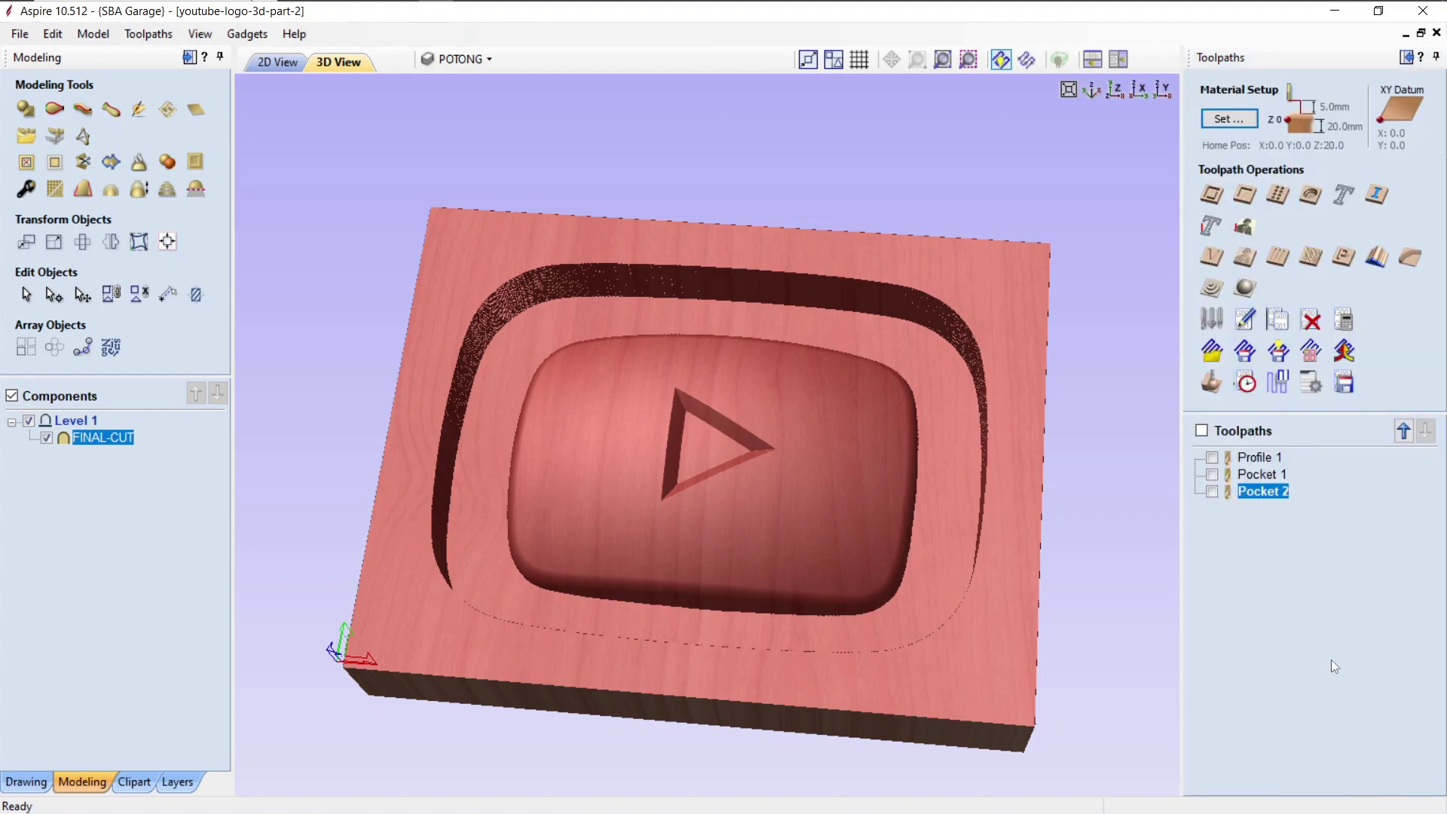
Step: Duplicate the Profile 1 toolpath and rename the copy Profile 2
{"action": "right_click", "coordinate": [1249, 459]}
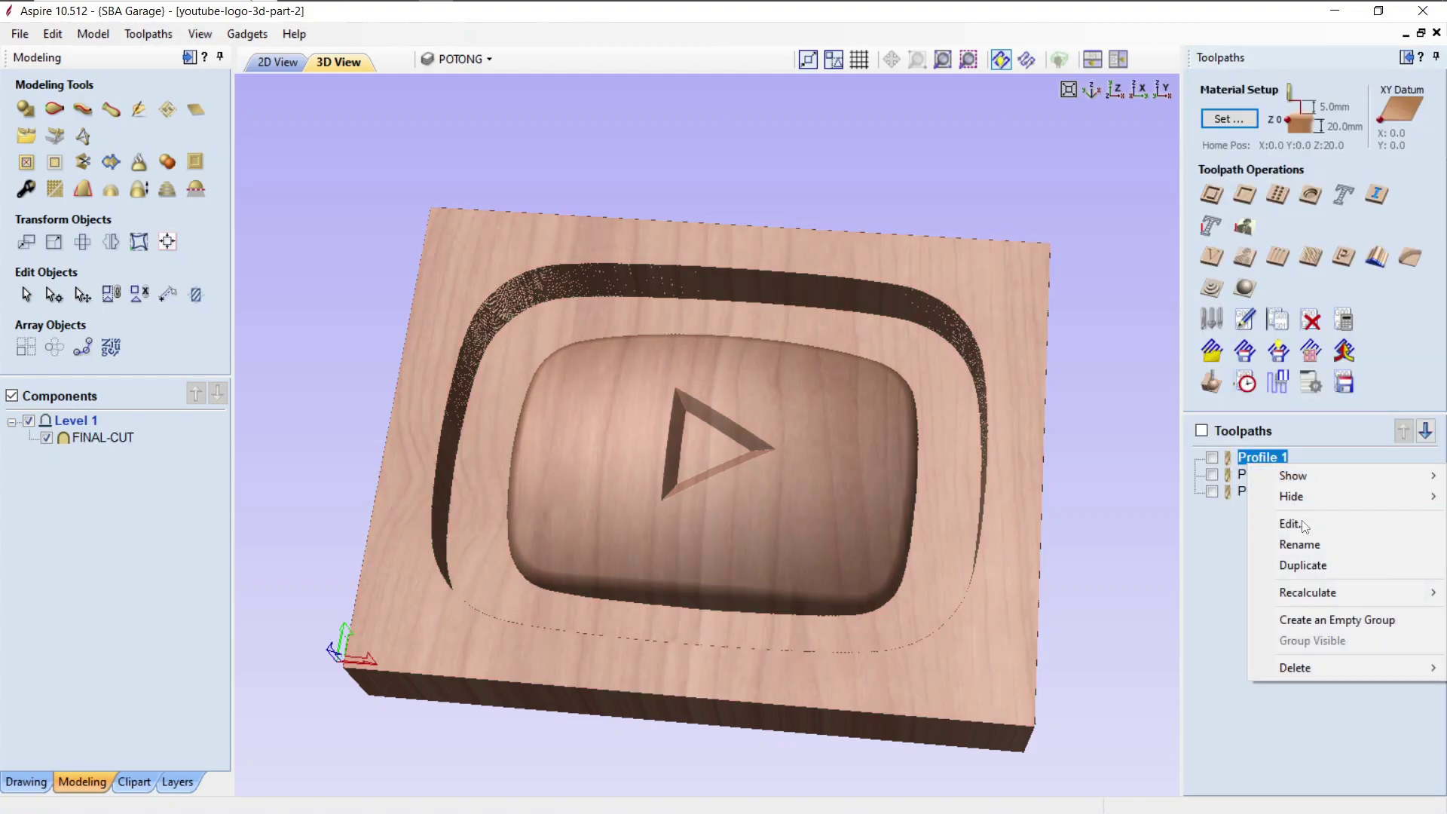
{"action": "left_click", "coordinate": [1317, 564]}
{"action": "left_click_drag", "start_coordinate": [1286, 475], "coordinate": [1284, 510]}
{"action": "right_click", "coordinate": [1251, 509]}
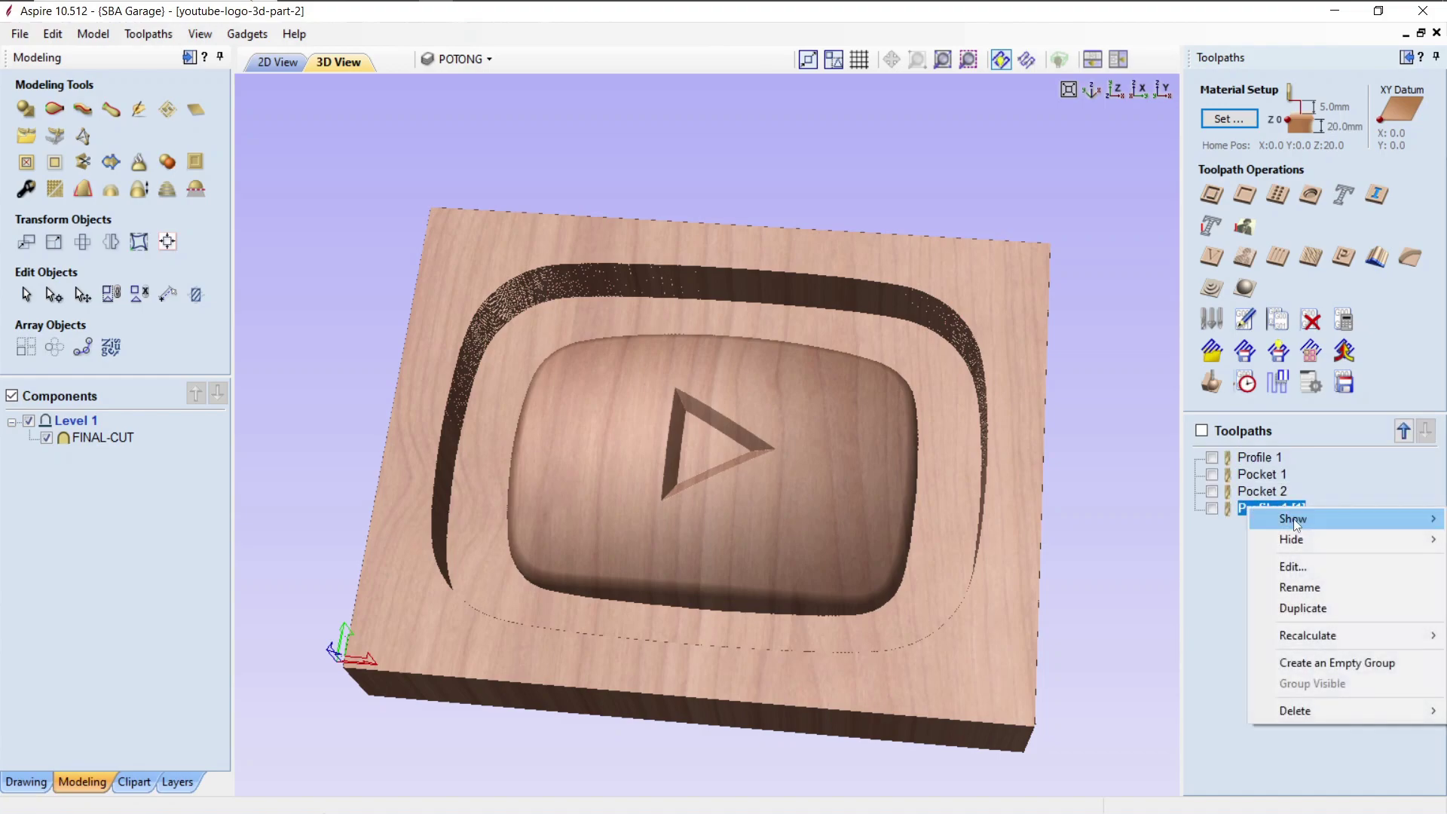
{"action": "left_click", "coordinate": [1315, 595]}
{"action": "key", "text": "End"}
{"action": "key", "text": "BackSpace"}
{"action": "key", "text": "BackSpace"}
{"action": "key", "text": "BackSpace"}
{"action": "key", "text": "BackSpace"}
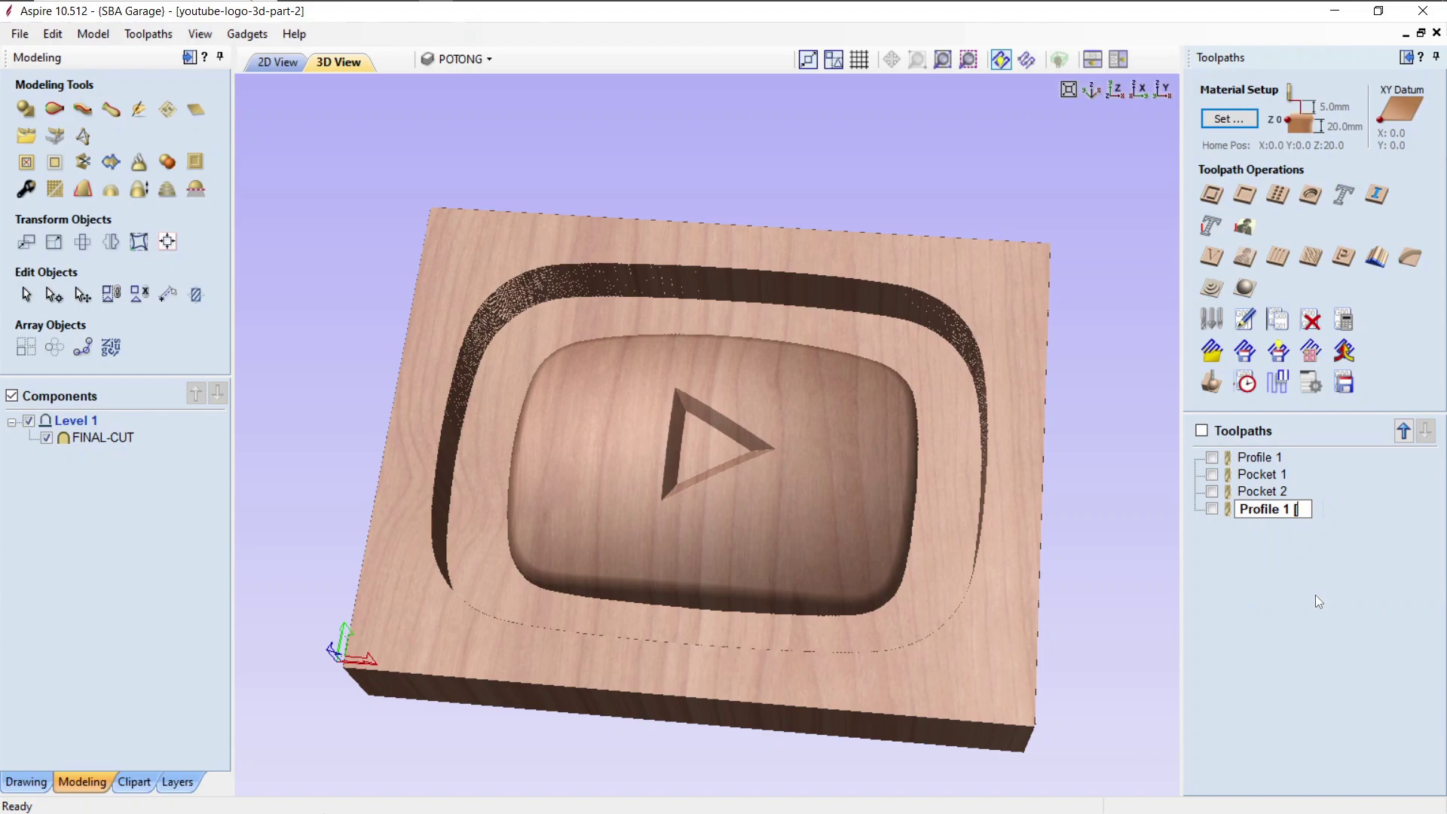
{"action": "key", "text": "BackSpace"}
{"action": "type", "text": "2"}
{"action": "key", "text": "Return"}
Step: Open Profile 2 for editing and select the outer of the two closely spaced outlines around the logo
{"action": "left_click", "coordinate": [1255, 459]}
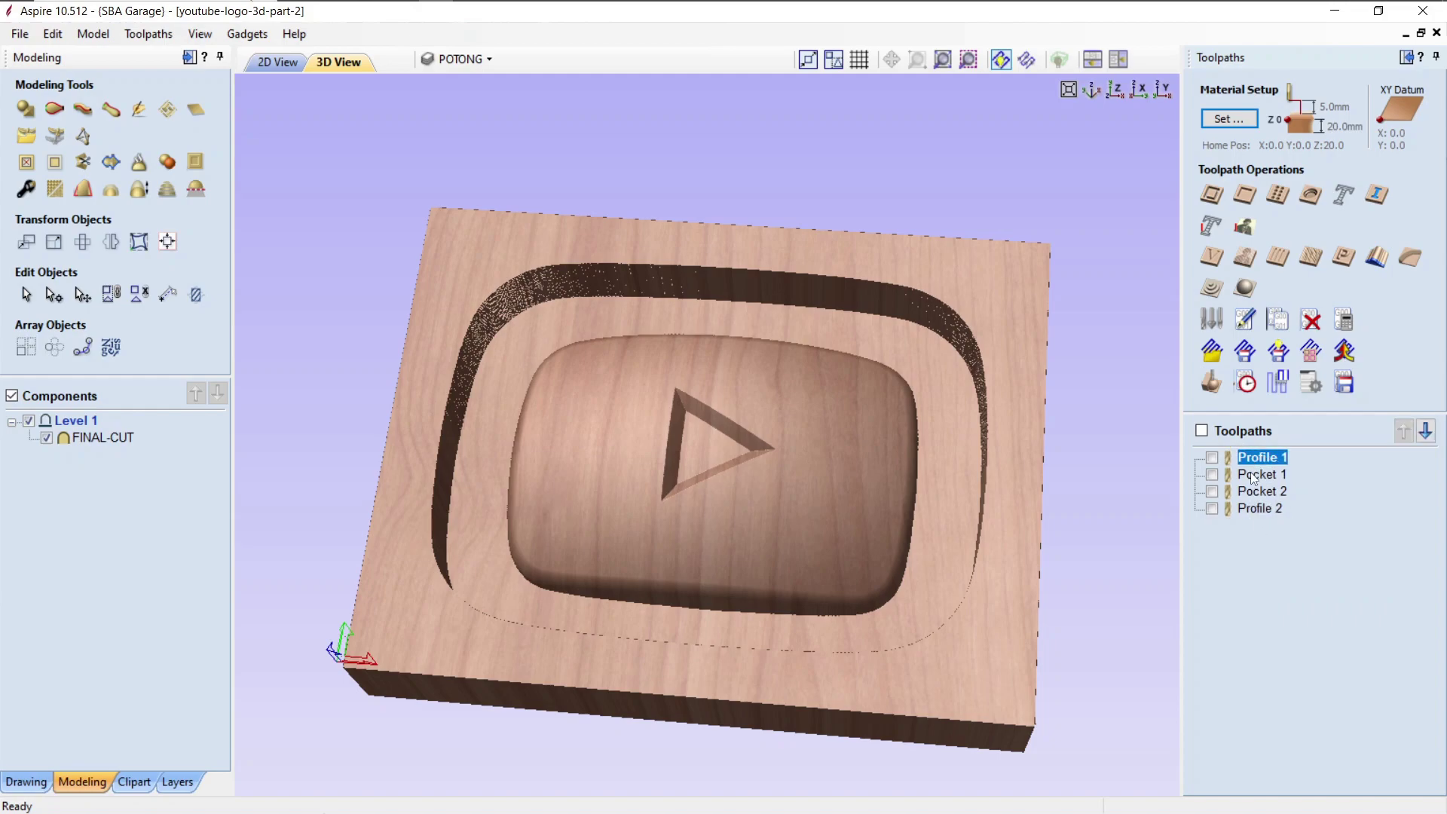
{"action": "left_click", "coordinate": [1261, 513]}
{"action": "double_click", "coordinate": [1261, 511]}
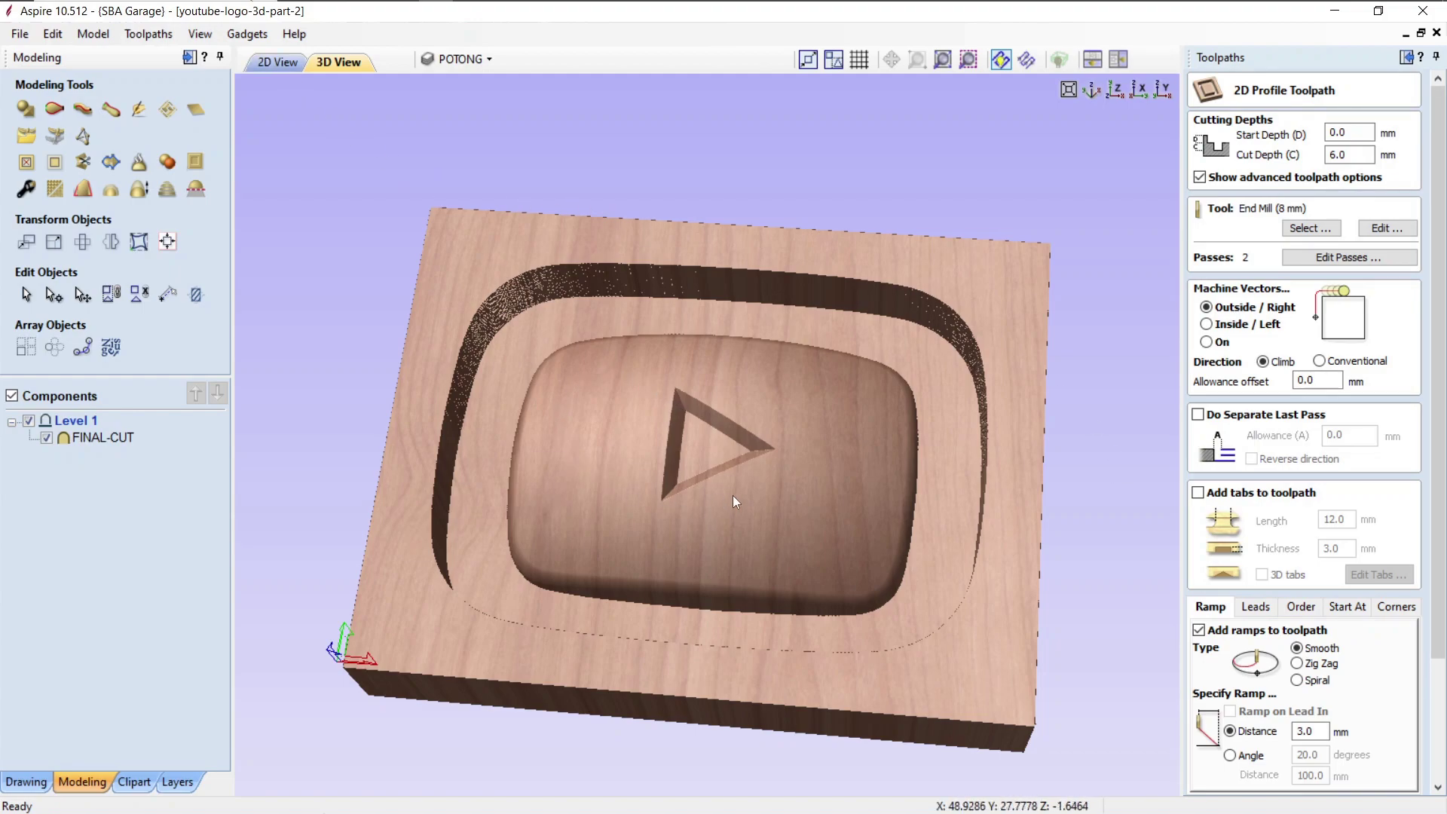
{"action": "left_click", "coordinate": [278, 62]}
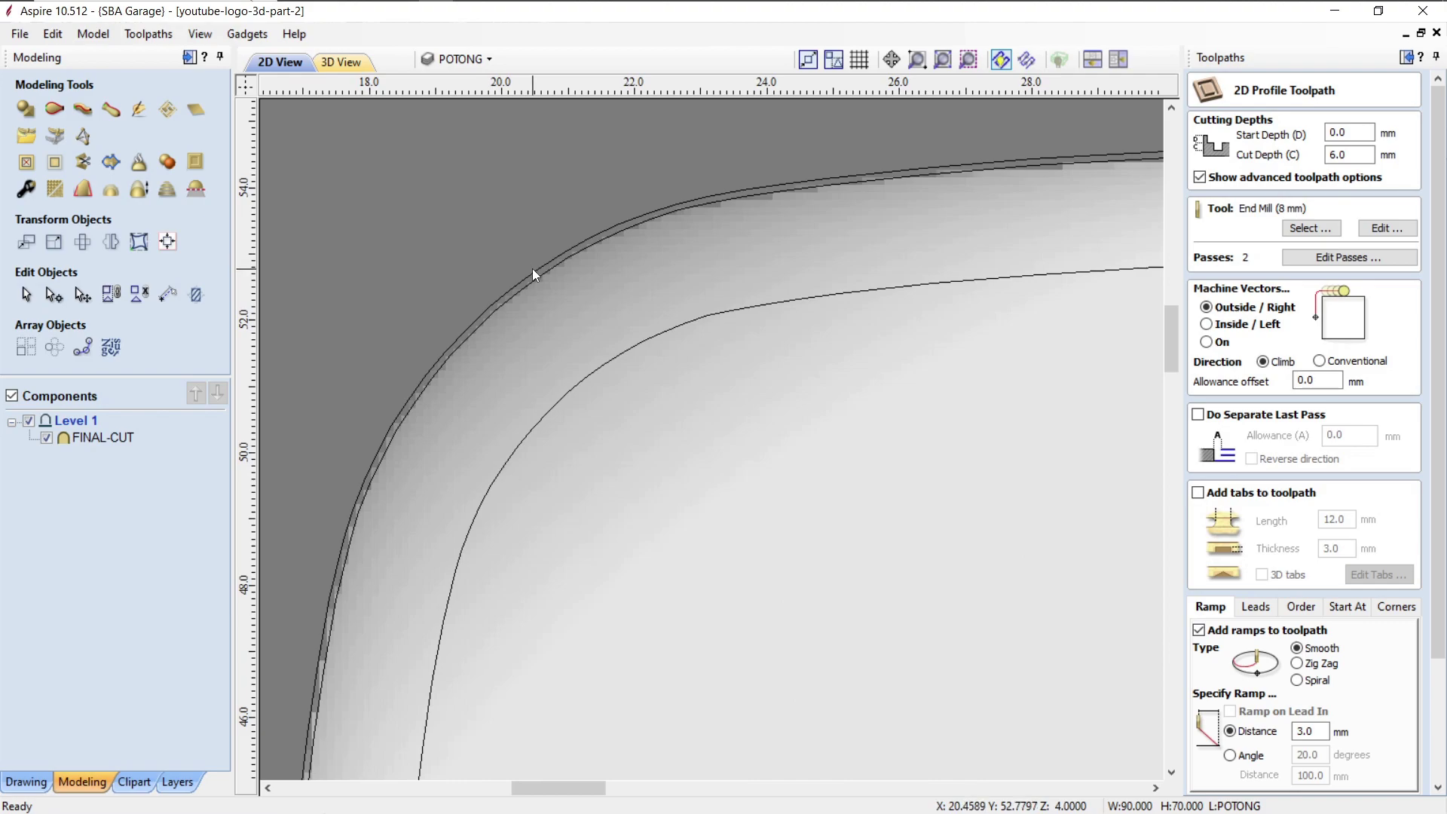
{"action": "left_click", "coordinate": [532, 273]}
{"action": "scroll", "coordinate": [1284, 564], "scroll_direction": "down", "scroll_amount": 2}
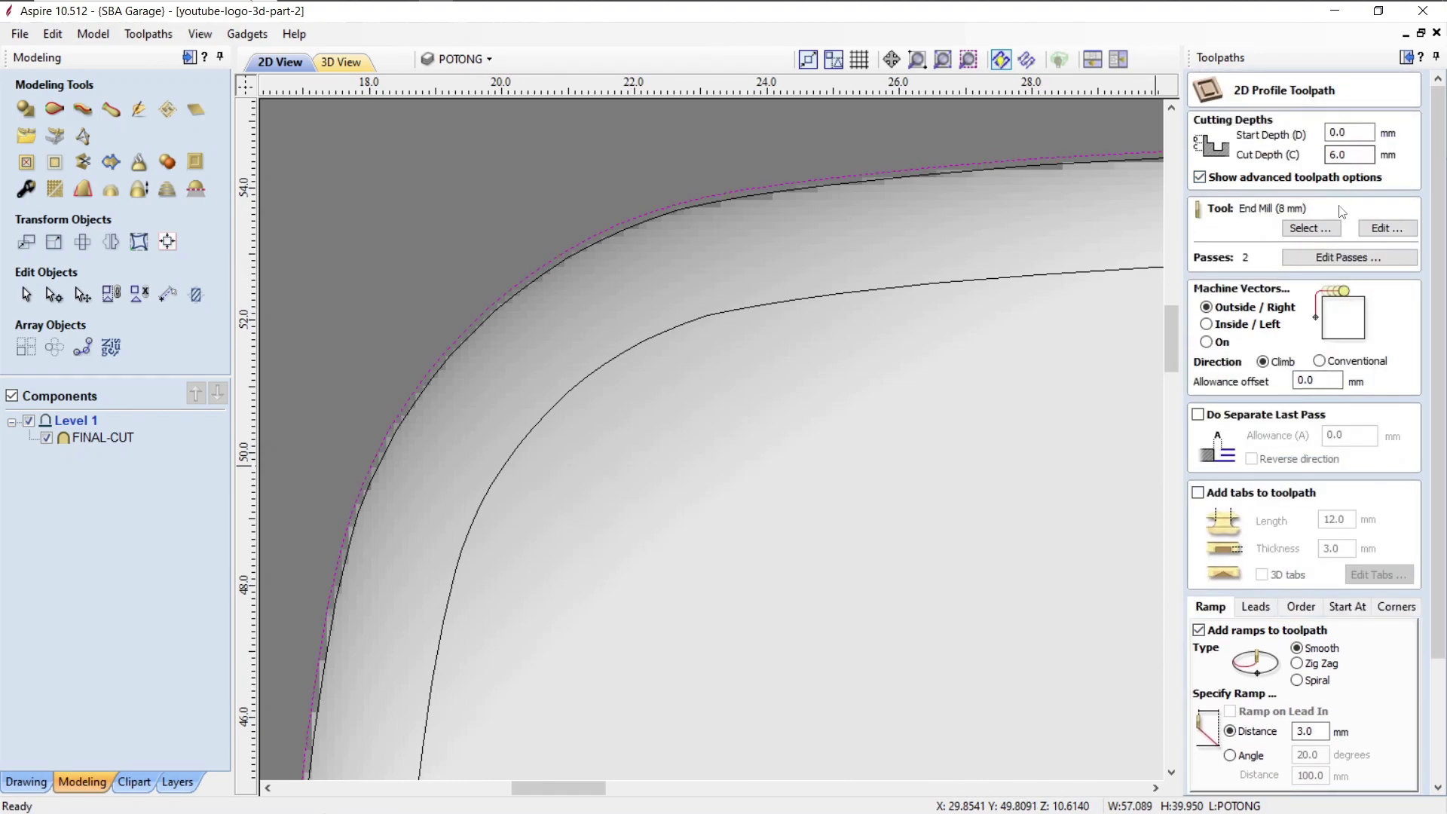
Step: Set the Profile 2 cut depth to 12 mm and review the 8 mm end mill's cutting parameters
{"action": "double_click", "coordinate": [1359, 155]}
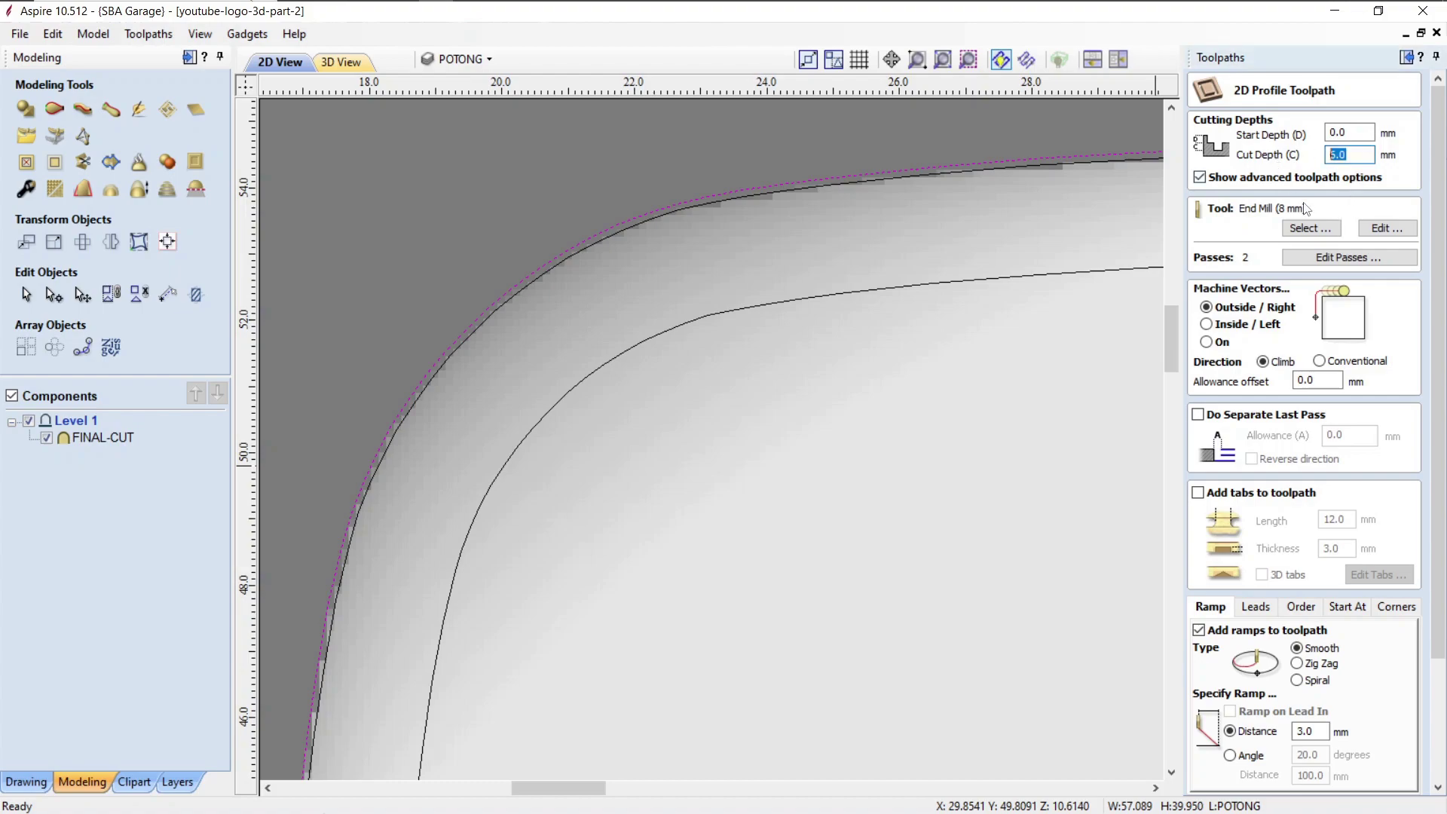
{"action": "type", "text": "112"}
{"action": "left_click", "coordinate": [1386, 227]}
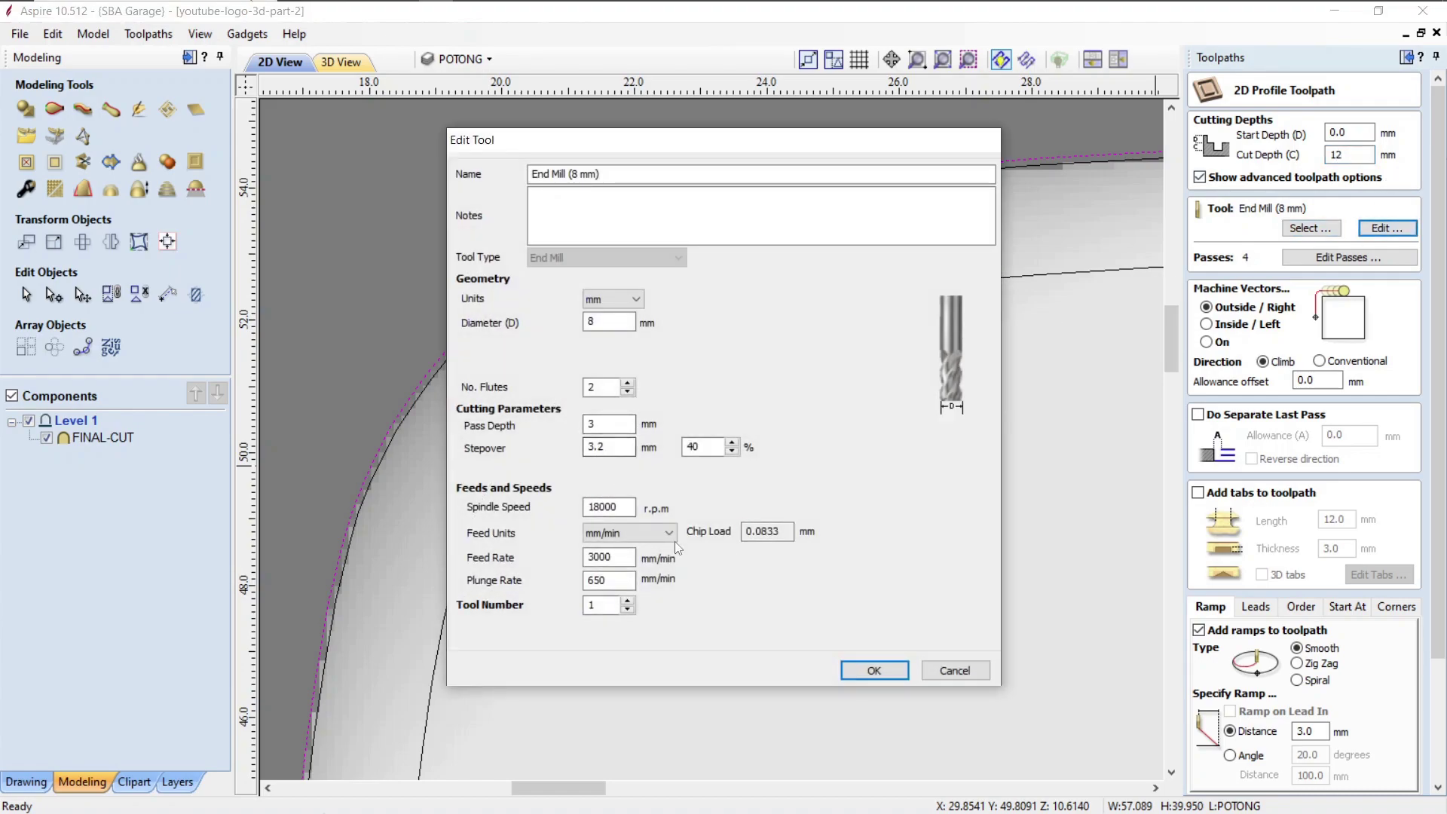
{"action": "left_click", "coordinate": [874, 669]}
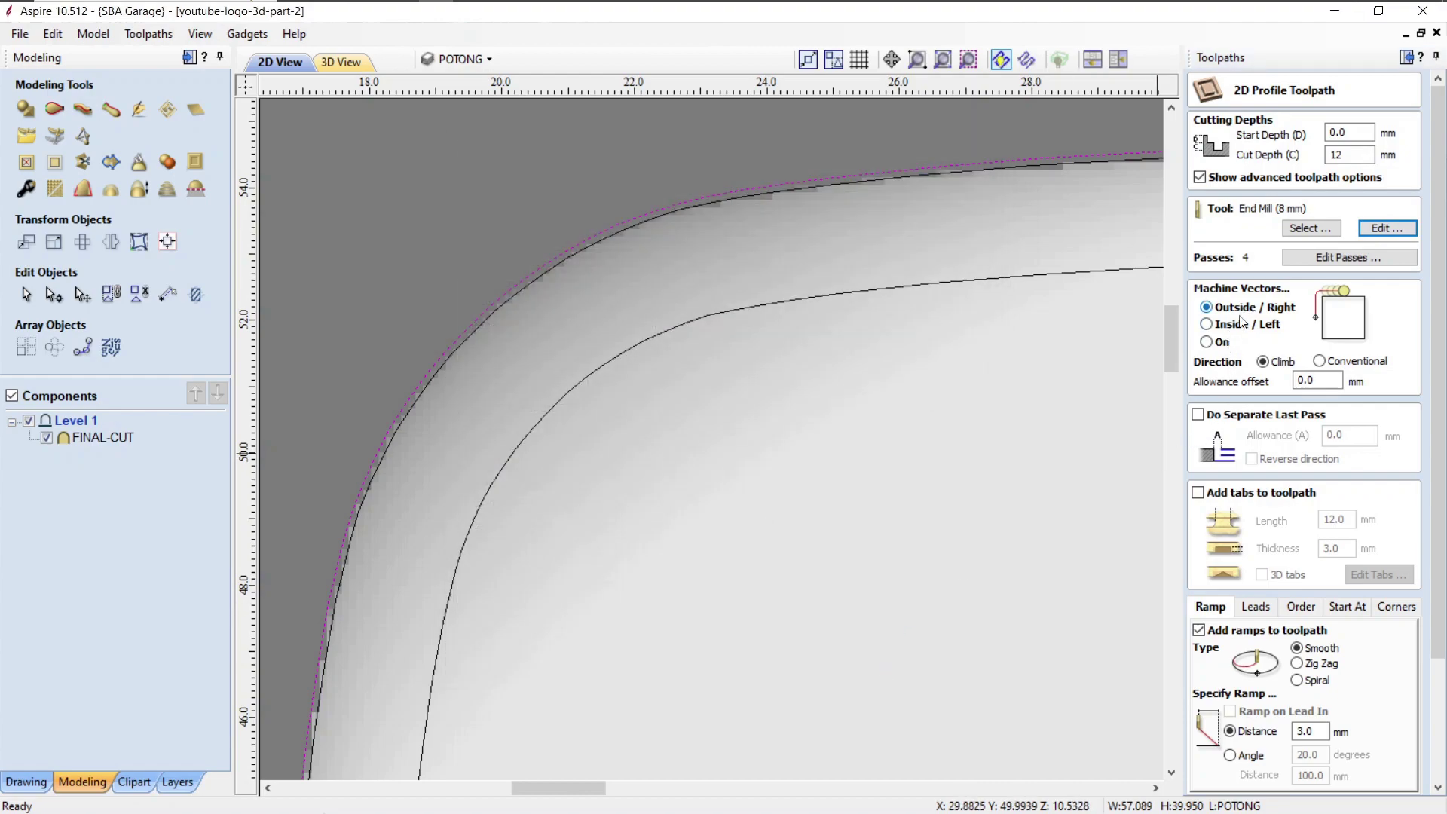
Step: Set the allowance offset to -0.3 mm for the outside cut around the logo and calculate the Profile 2 toolpath
{"action": "left_click", "coordinate": [1332, 382]}
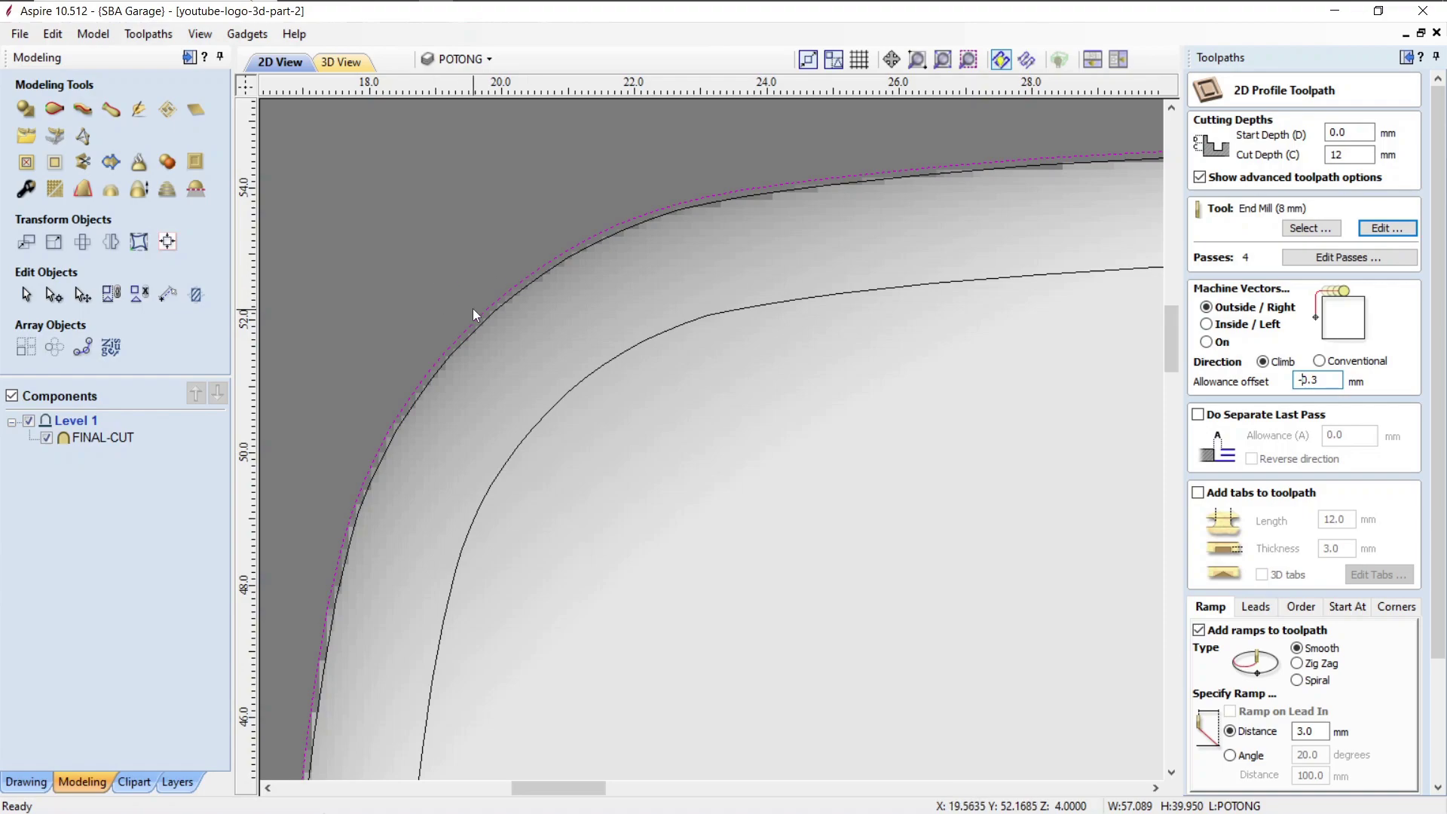
{"action": "scroll", "coordinate": [499, 327], "scroll_direction": "down", "scroll_amount": 2}
{"action": "scroll", "coordinate": [506, 327], "scroll_direction": "up", "scroll_amount": 4}
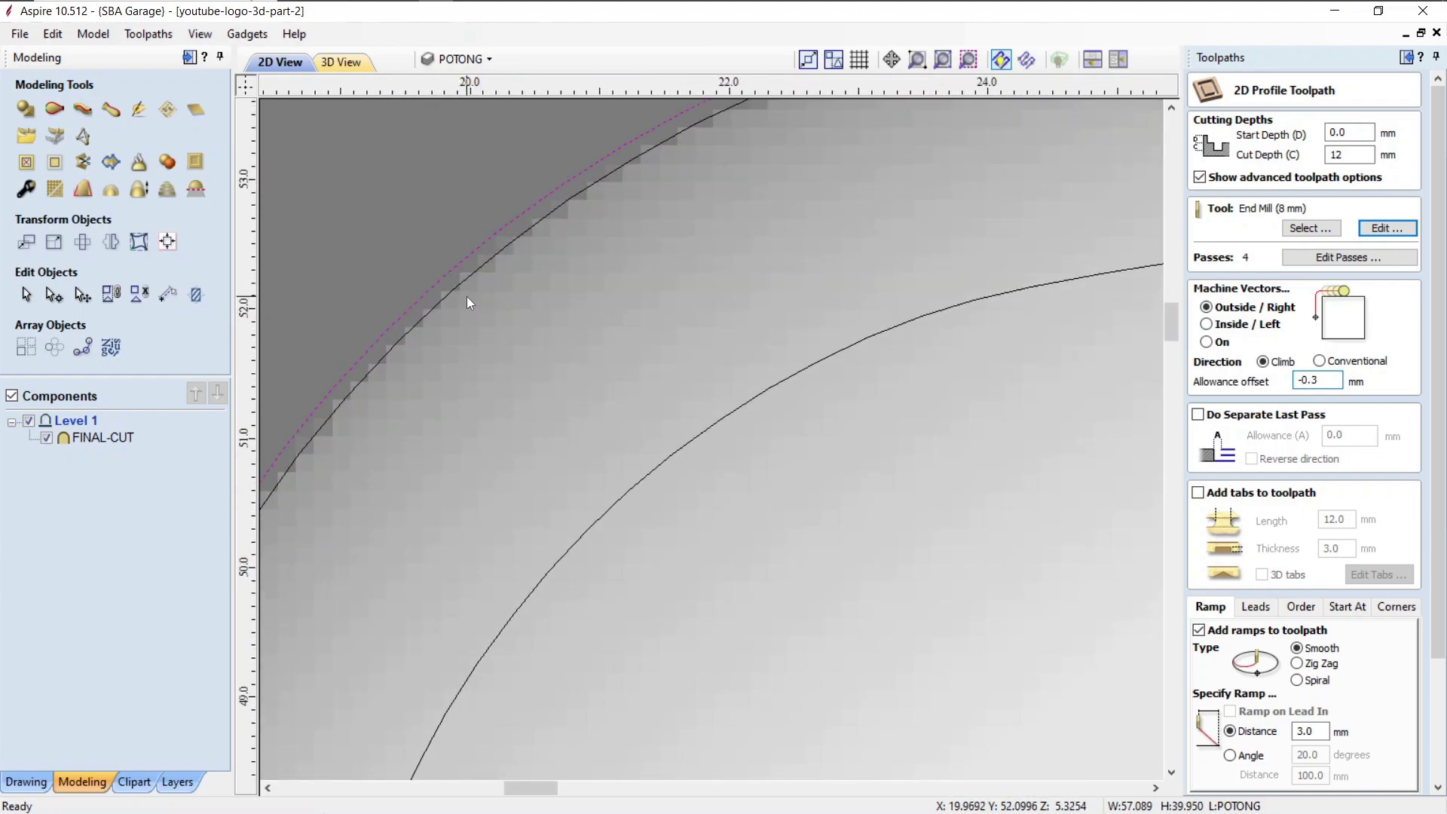
{"action": "scroll", "coordinate": [467, 296], "scroll_direction": "down", "scroll_amount": 3}
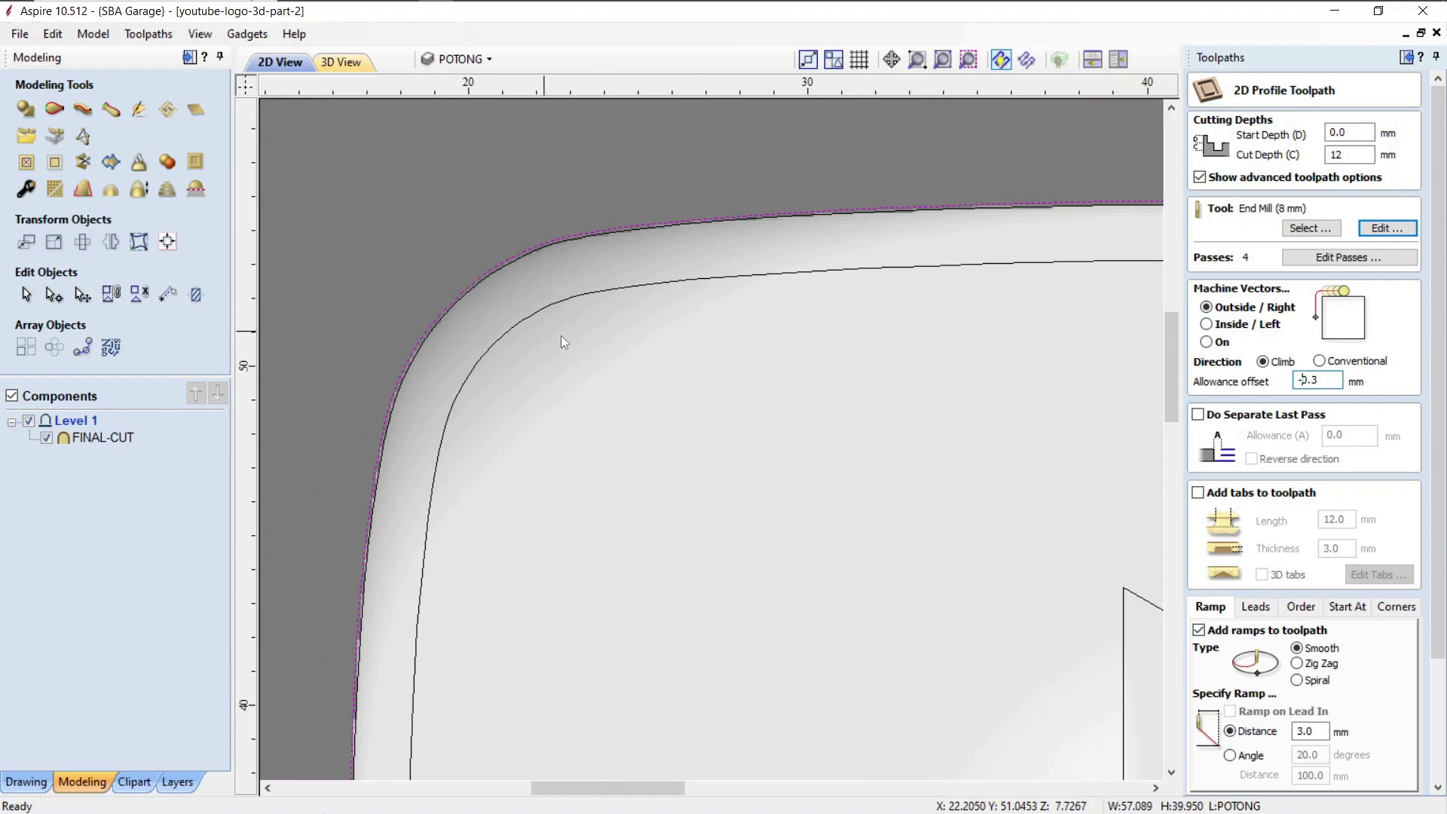
{"action": "scroll", "coordinate": [588, 347], "scroll_direction": "down", "scroll_amount": 4}
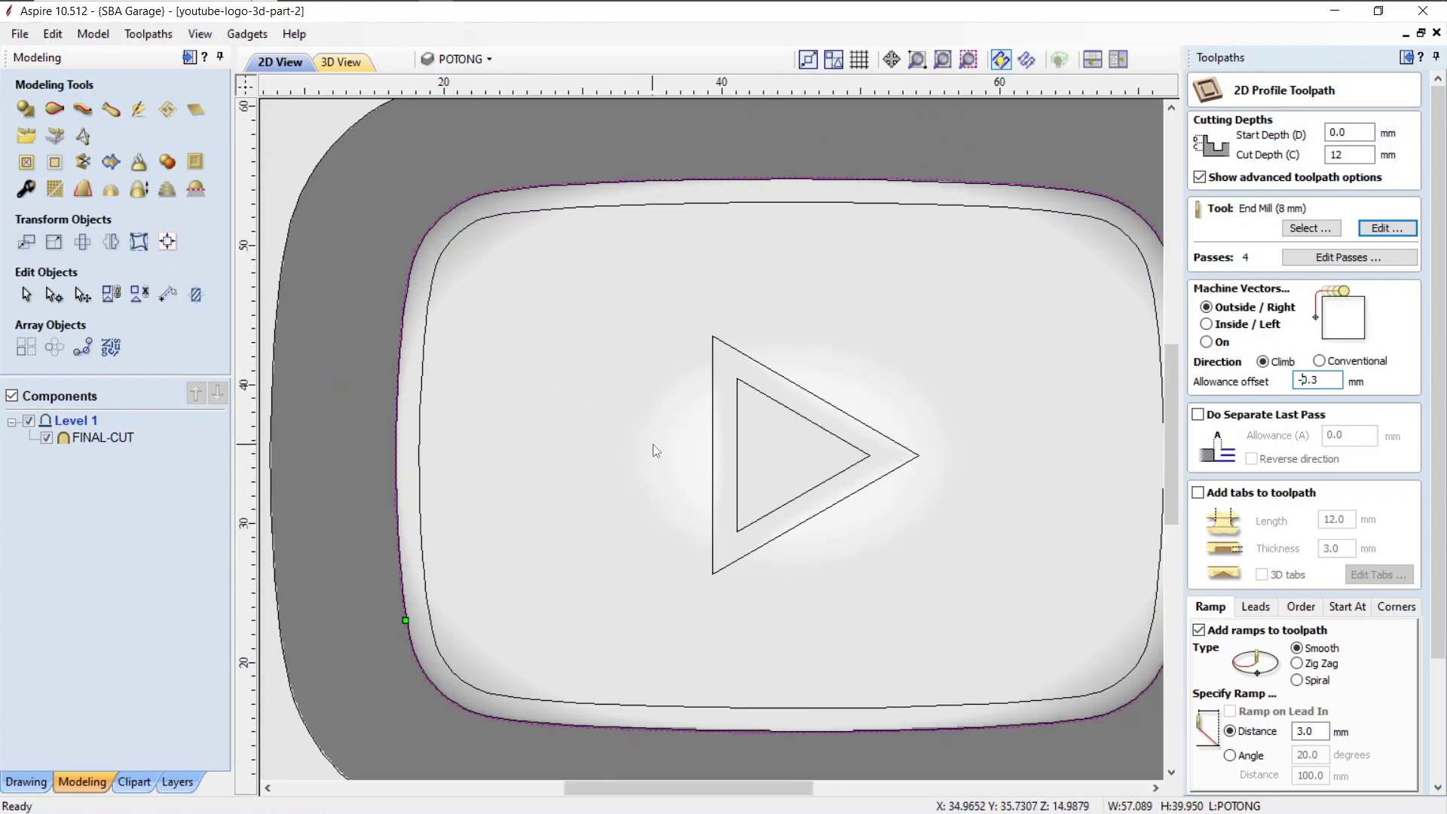
{"action": "scroll", "coordinate": [663, 452], "scroll_direction": "up", "scroll_amount": 2}
{"action": "scroll", "coordinate": [1303, 663], "scroll_direction": "down", "scroll_amount": 4}
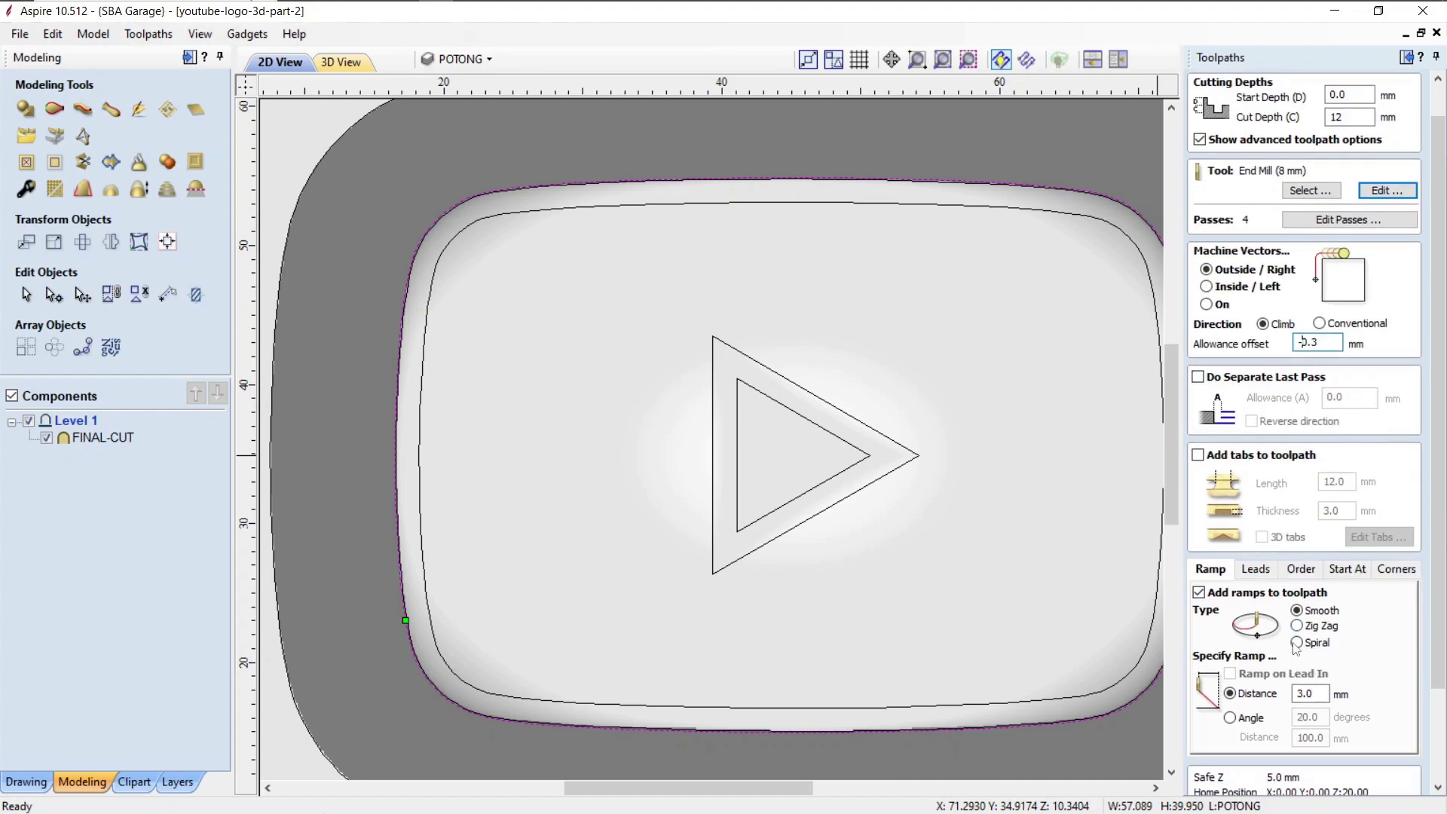
{"action": "scroll", "coordinate": [1301, 668], "scroll_direction": "up", "scroll_amount": 3}
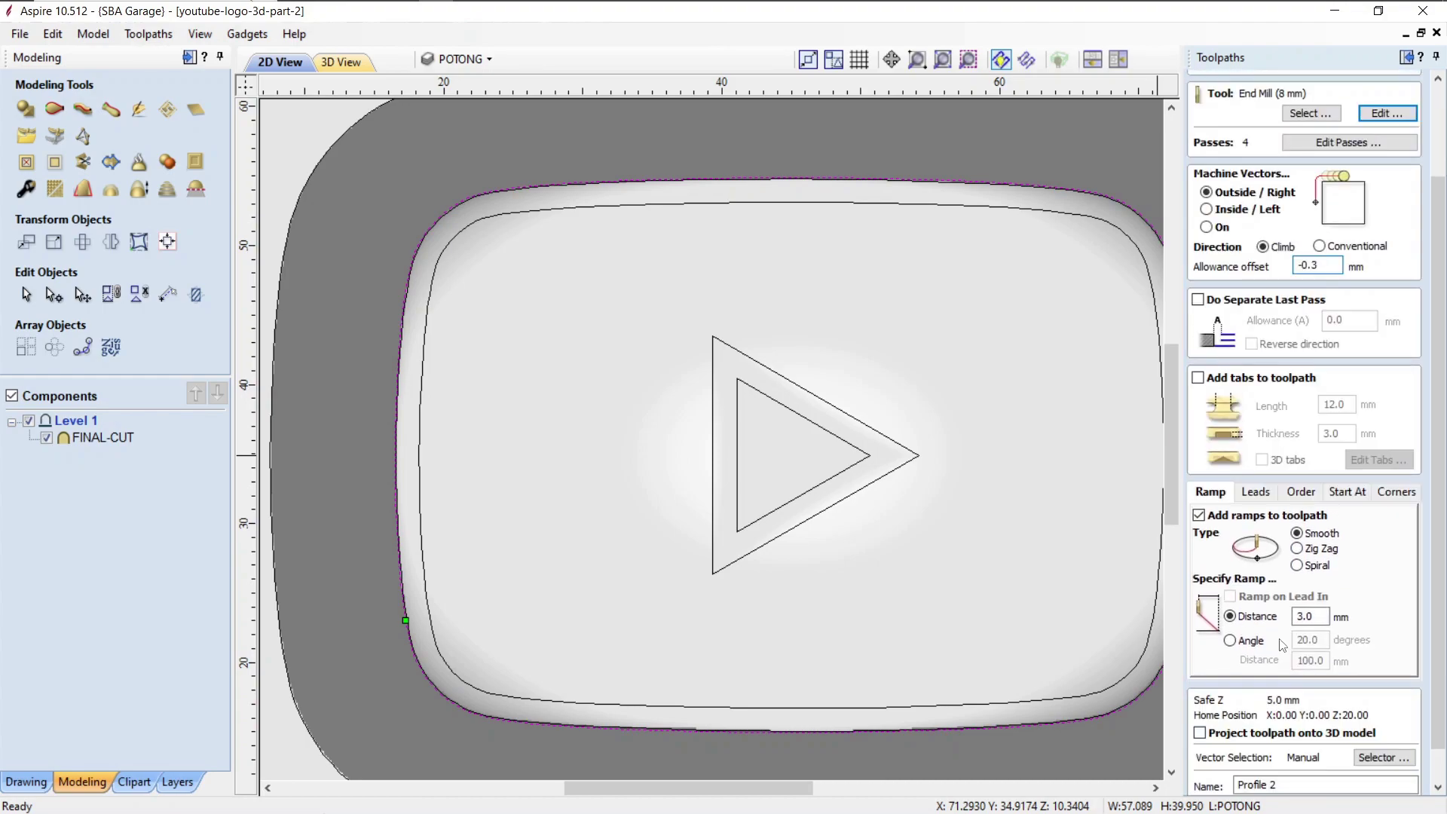
{"action": "double_click", "coordinate": [1340, 117]}
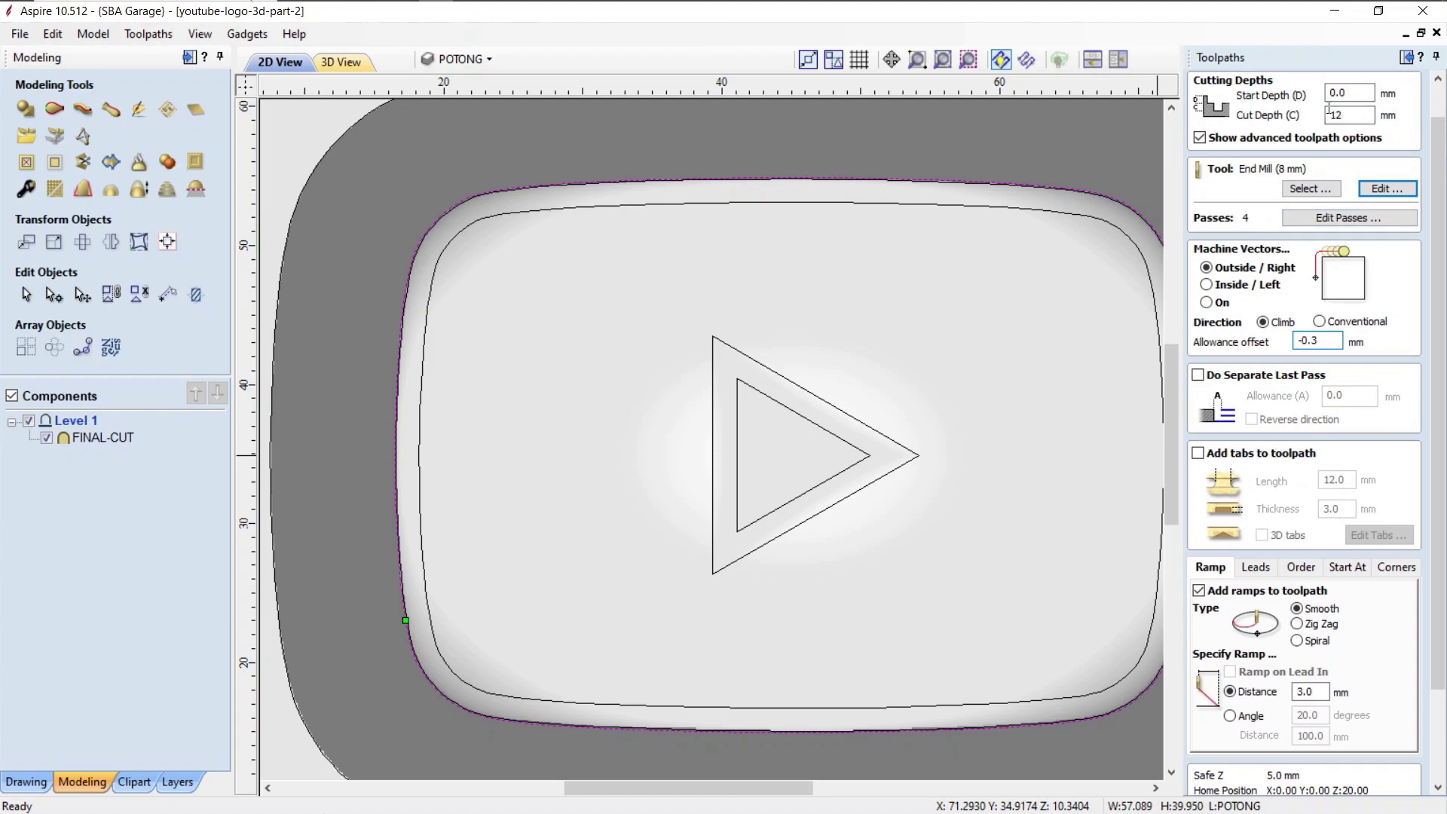
{"action": "scroll", "coordinate": [1294, 450], "scroll_direction": "down", "scroll_amount": 1}
{"action": "scroll", "coordinate": [1296, 451], "scroll_direction": "down", "scroll_amount": 2}
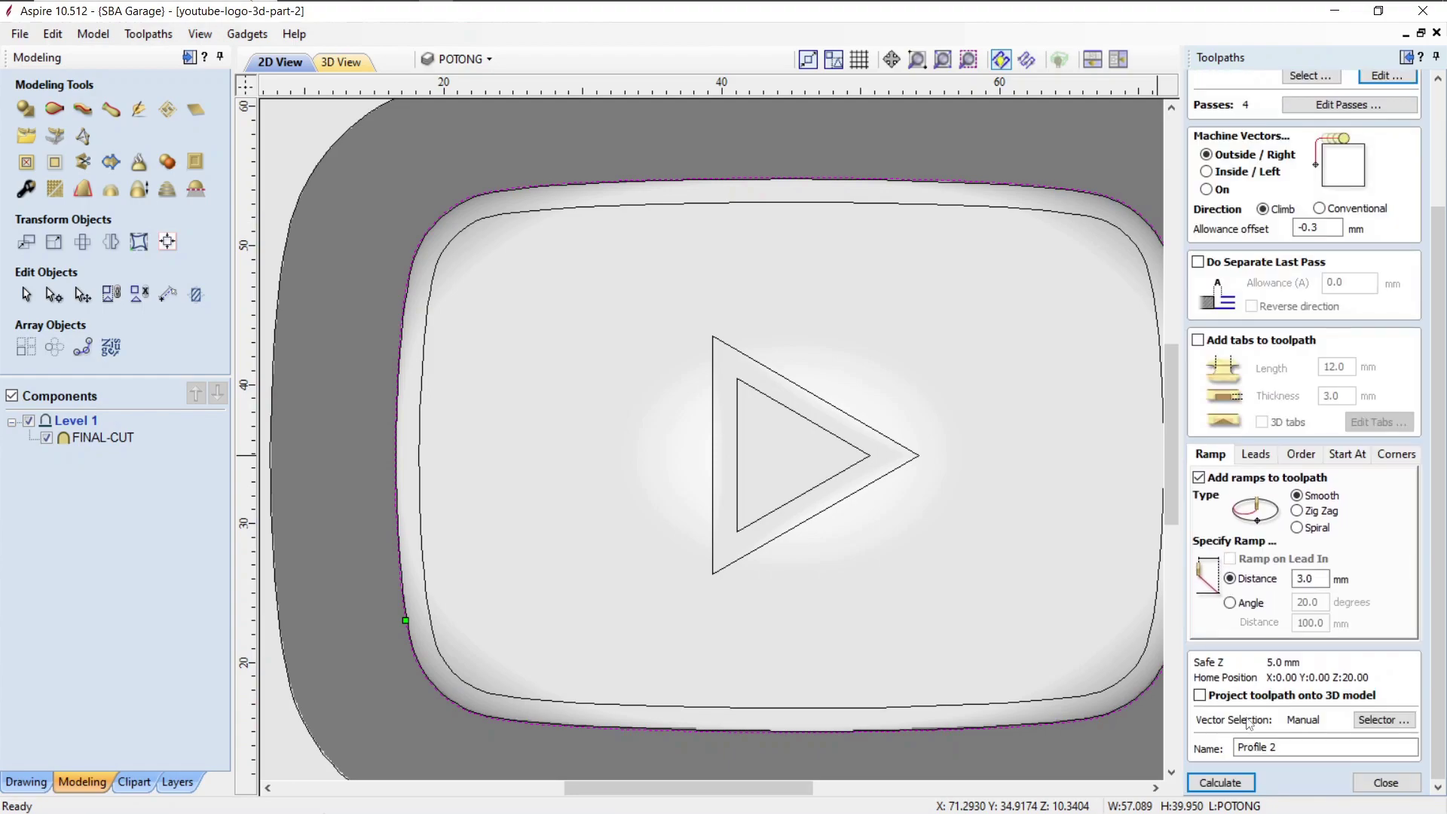
{"action": "left_click", "coordinate": [1220, 782]}
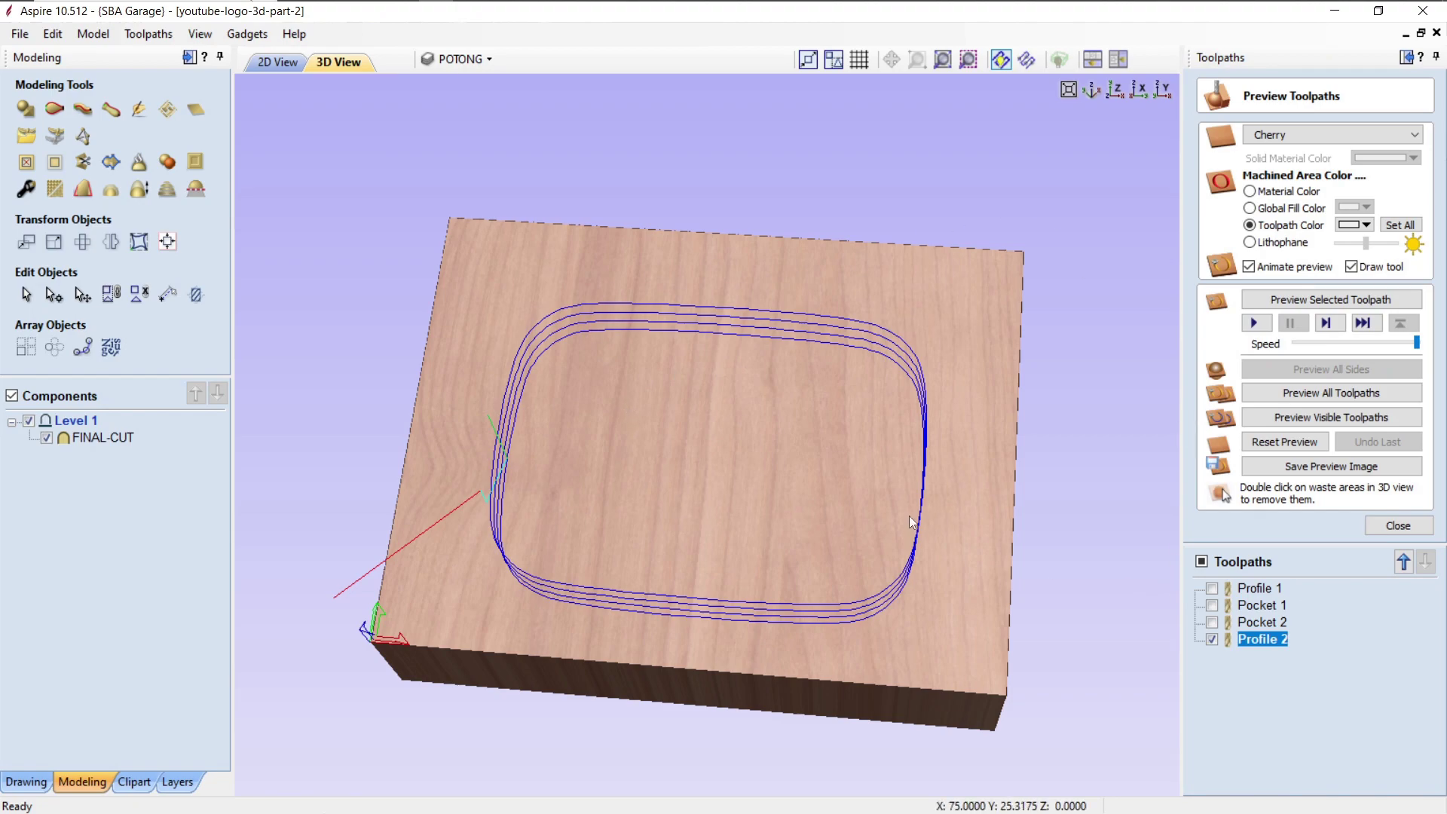
Step: Show all the toolpaths, slow the simulation speed slightly, and preview all toolpaths on the material block
{"action": "left_click", "coordinate": [1201, 562]}
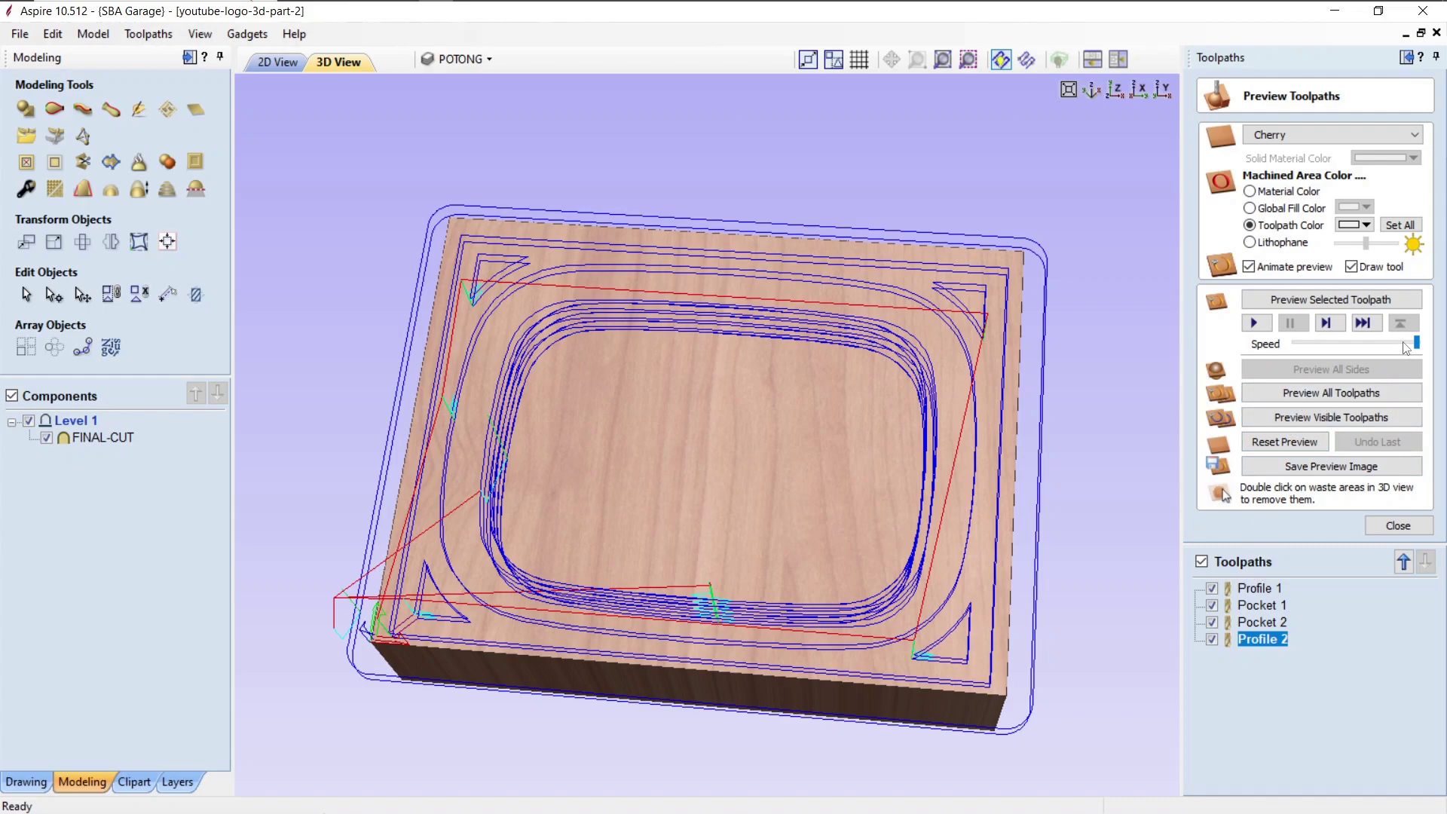
{"action": "mouse_move", "coordinate": [1417, 342]}
{"action": "left_mouse_down"}
{"action": "mouse_move", "coordinate": [1367, 345]}
{"action": "mouse_move", "coordinate": [1397, 346]}
{"action": "left_mouse_up"}
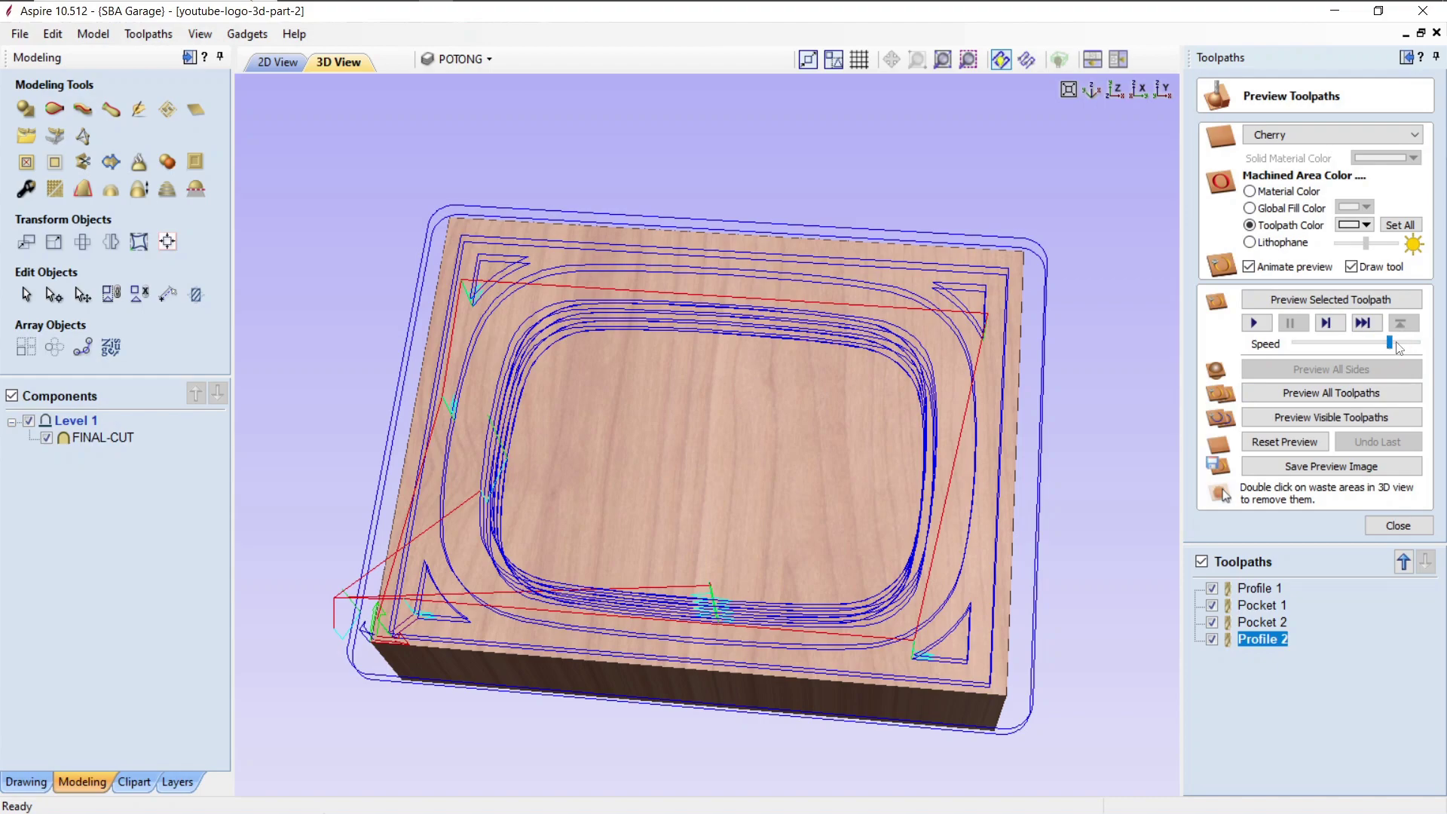
{"action": "left_click", "coordinate": [1299, 395]}
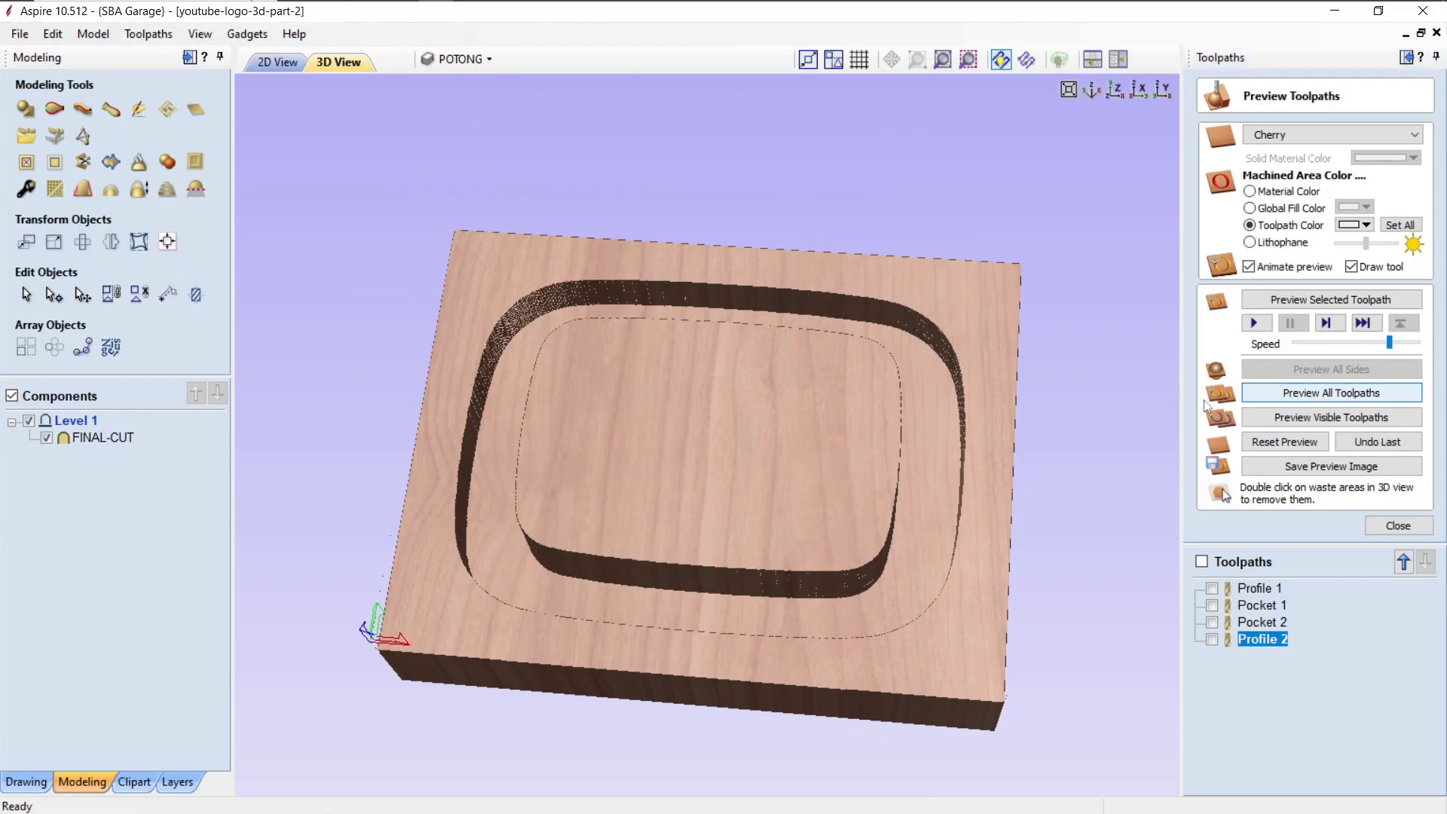
Step: Inspect the simulated cut from several angles, close the toolpath preview, and examine the domed logo against the machined block
{"action": "left_click_drag", "start_coordinate": [813, 544], "coordinate": [753, 595]}
{"action": "left_click_drag", "start_coordinate": [1015, 504], "coordinate": [681, 586]}
{"action": "left_click_drag", "start_coordinate": [577, 600], "coordinate": [648, 604]}
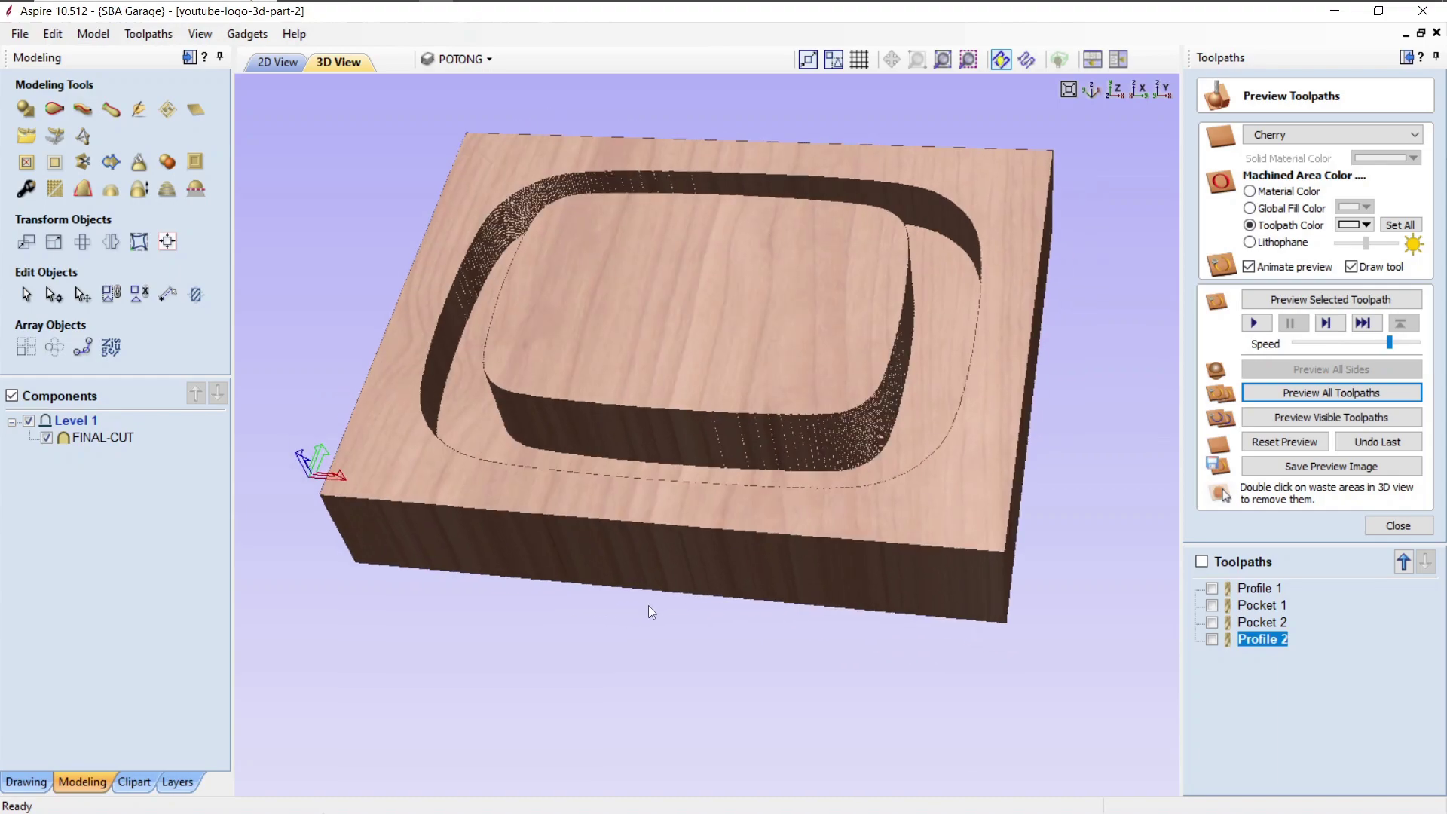
{"action": "middle_click_drag", "start_coordinate": [820, 477], "coordinate": [811, 527]}
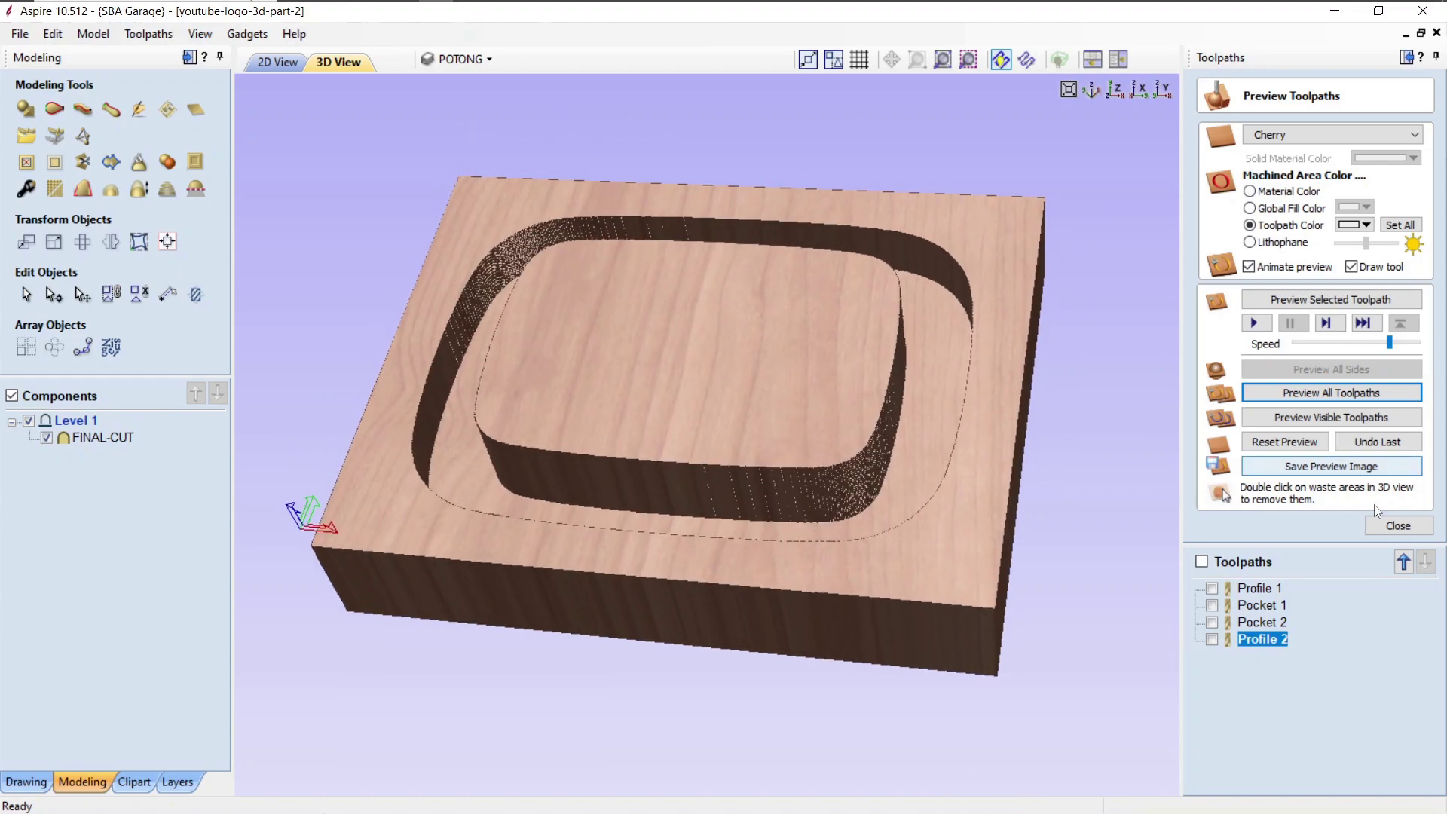
{"action": "left_click", "coordinate": [1398, 526]}
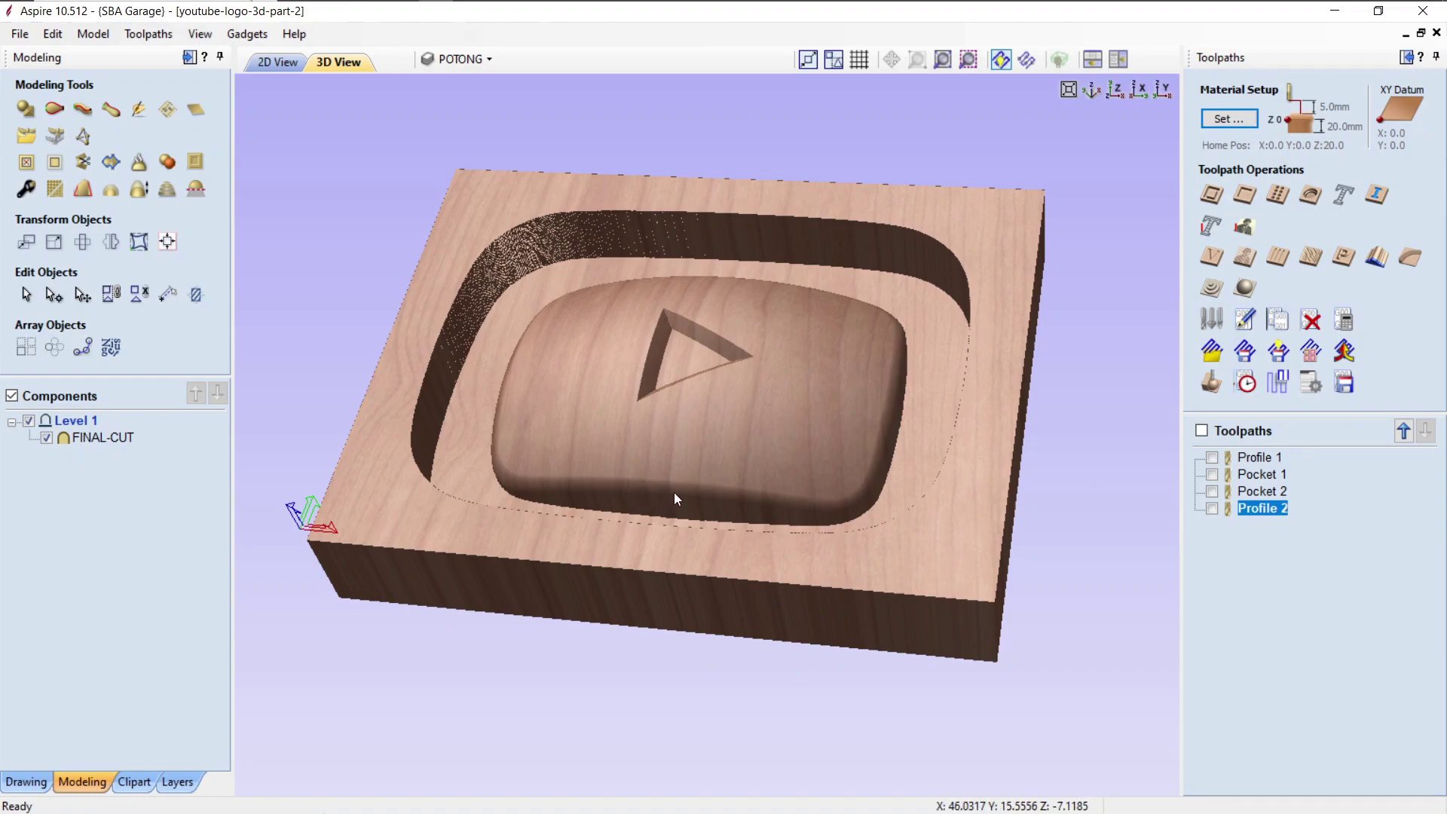
{"action": "left_click_drag", "start_coordinate": [674, 491], "coordinate": [862, 563]}
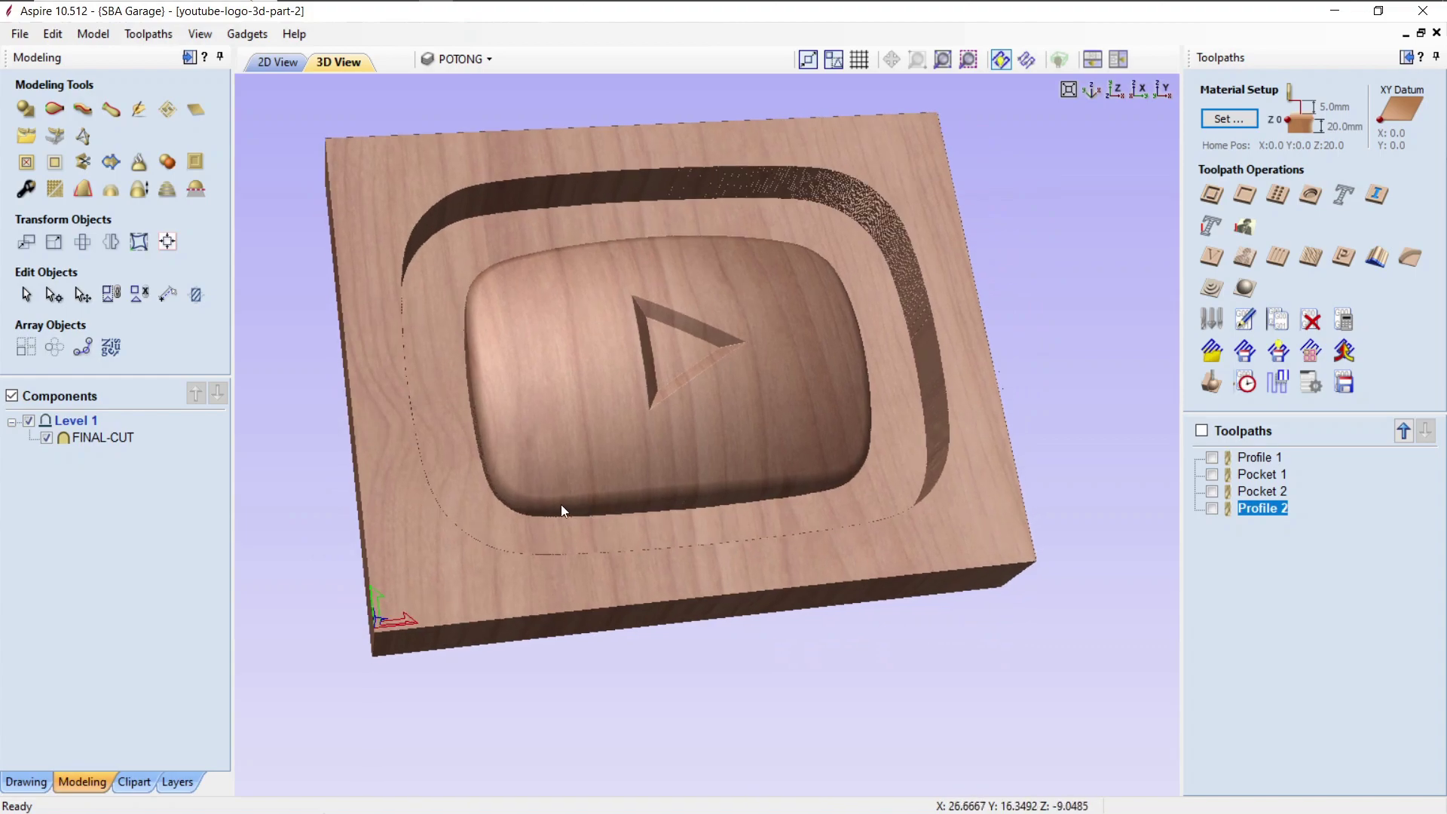
{"action": "mouse_move", "coordinate": [863, 477]}
{"action": "left_mouse_down"}
{"action": "mouse_move", "coordinate": [835, 550]}
{"action": "mouse_move", "coordinate": [875, 491]}
{"action": "left_mouse_up"}
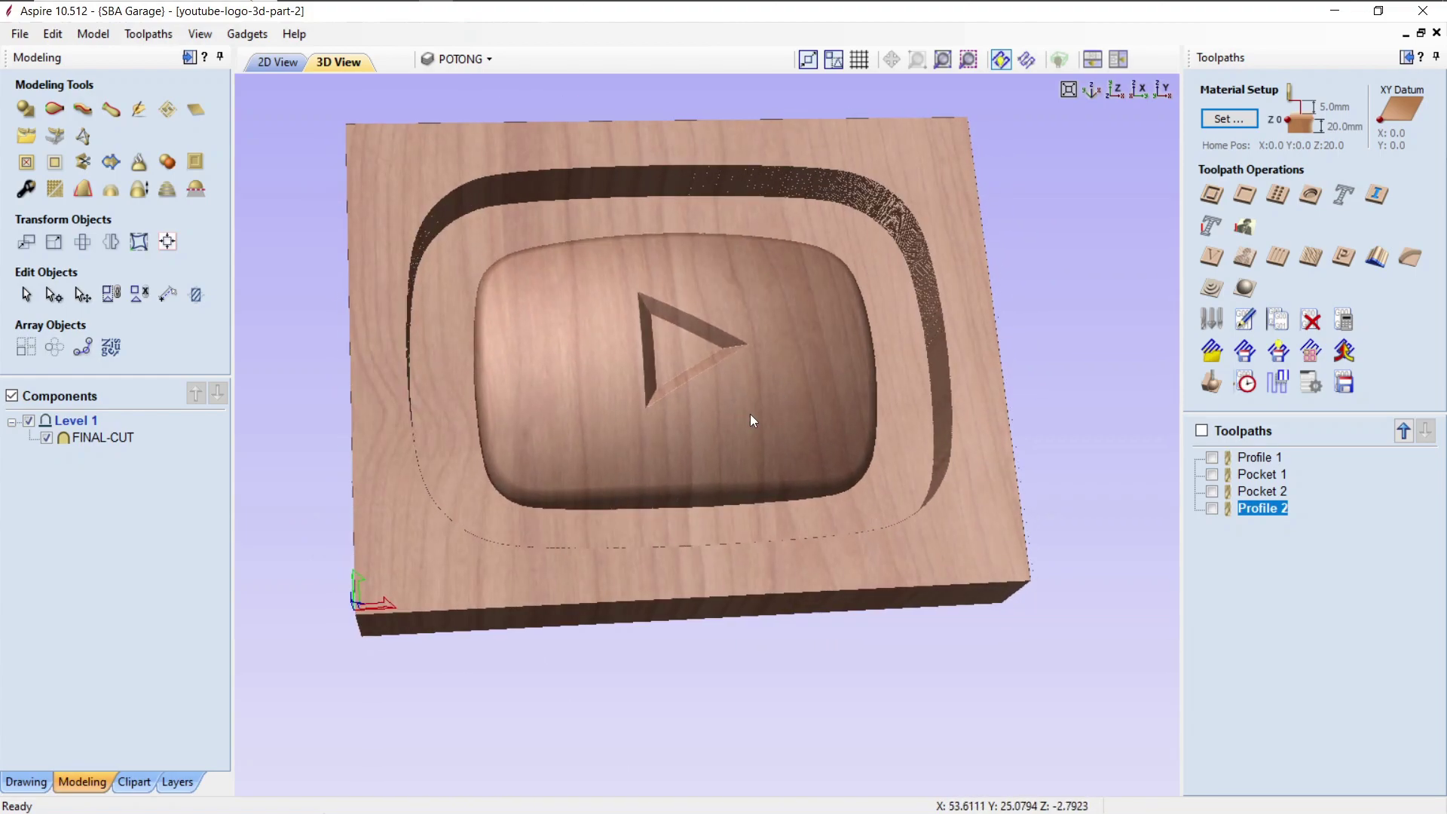
{"action": "left_click_drag", "start_coordinate": [726, 507], "coordinate": [668, 510]}
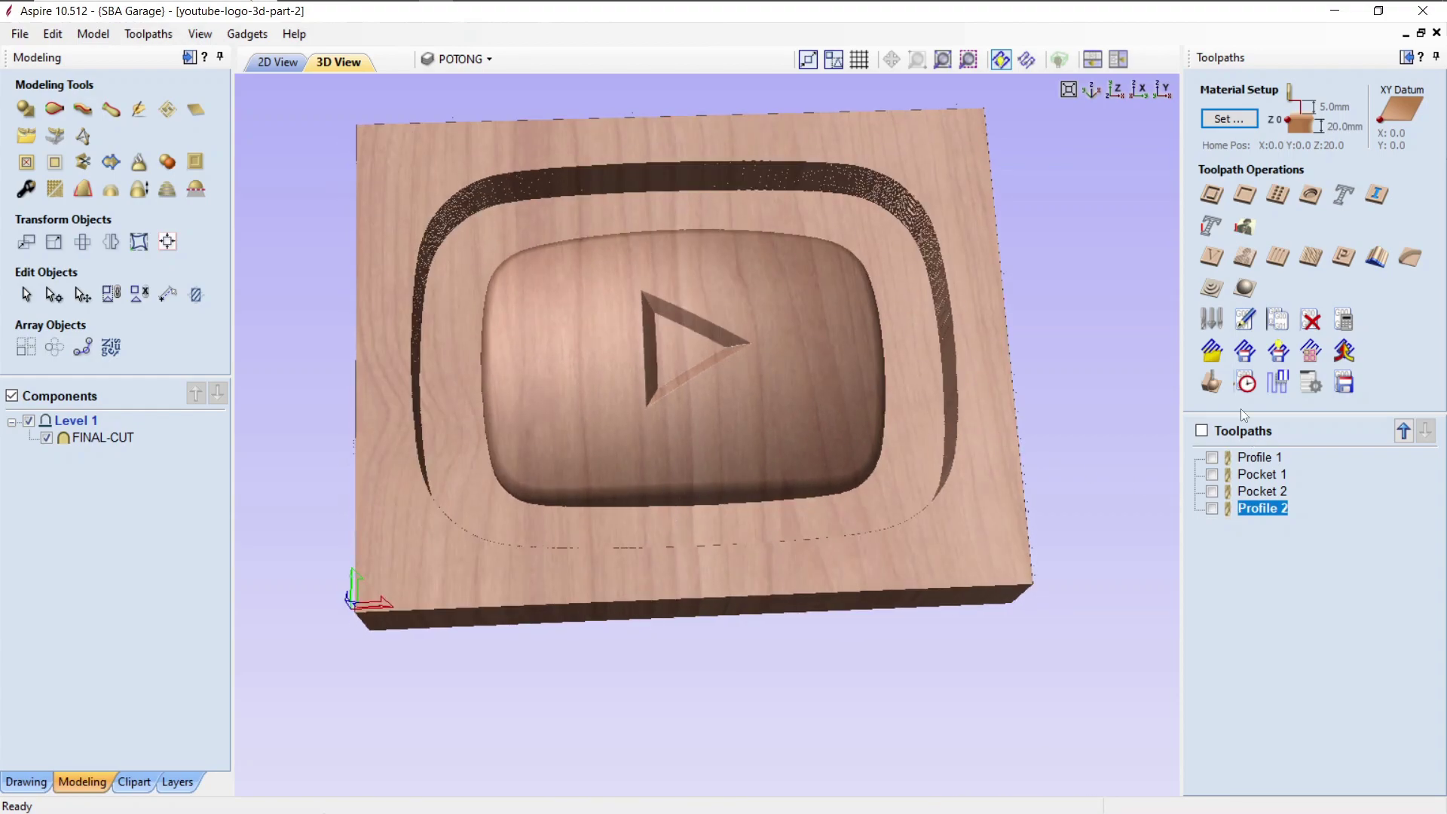
Step: Start a 3D rough machining toolpath with the 8 mm end mill and review the tool's feeds and speeds
{"action": "left_click", "coordinate": [1210, 289]}
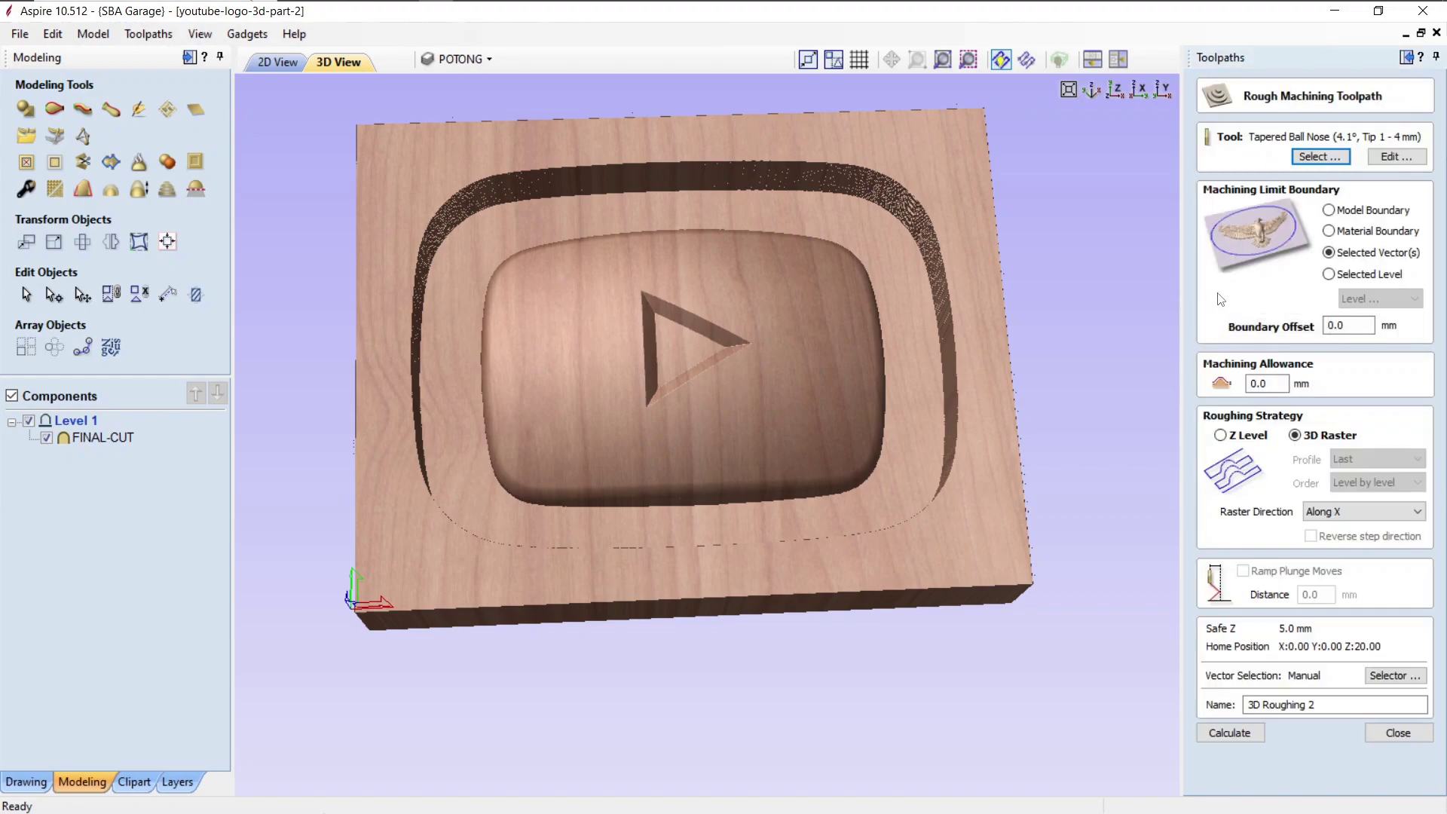
{"action": "left_click", "coordinate": [1320, 156]}
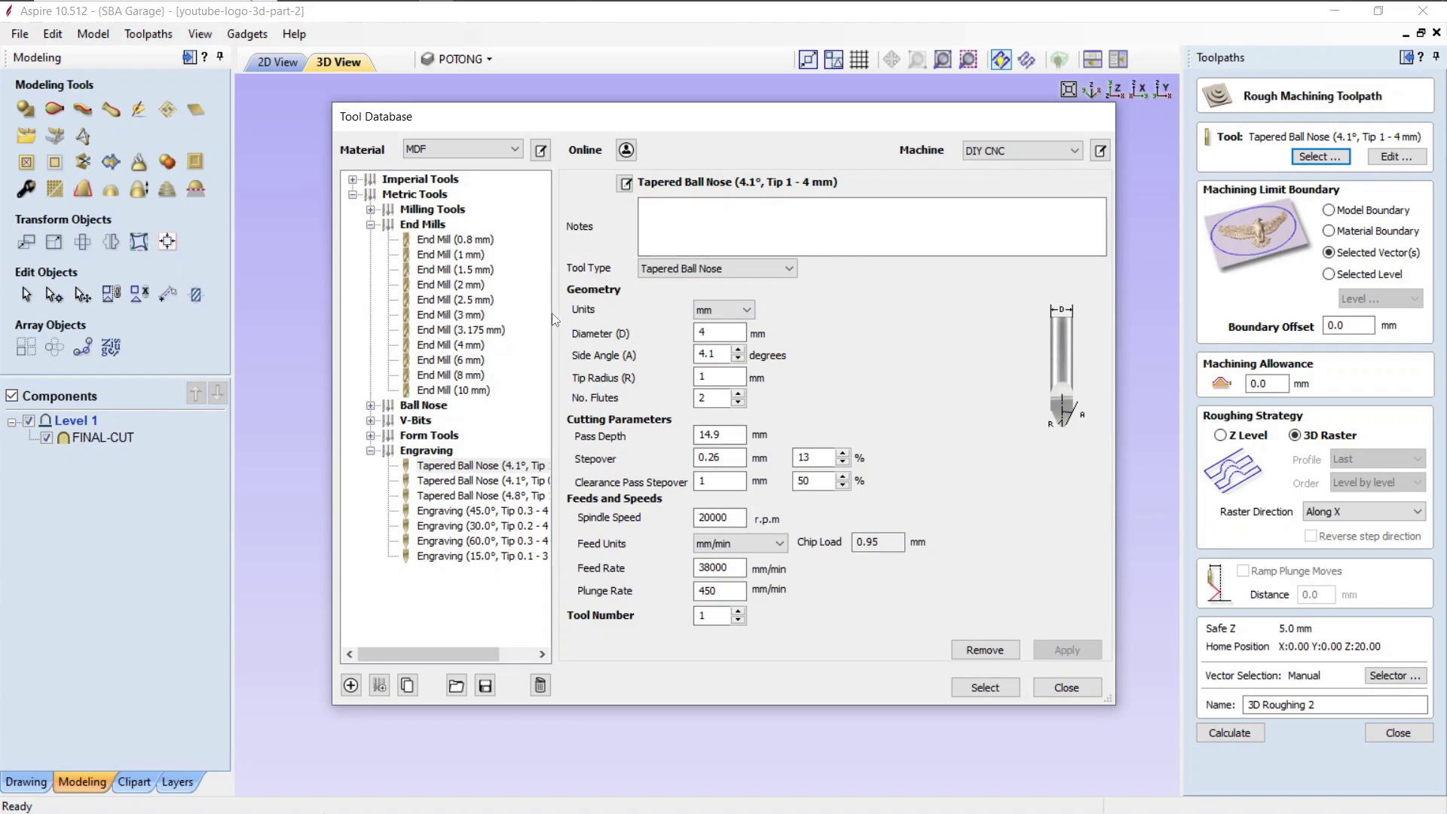
{"action": "left_click", "coordinate": [452, 375]}
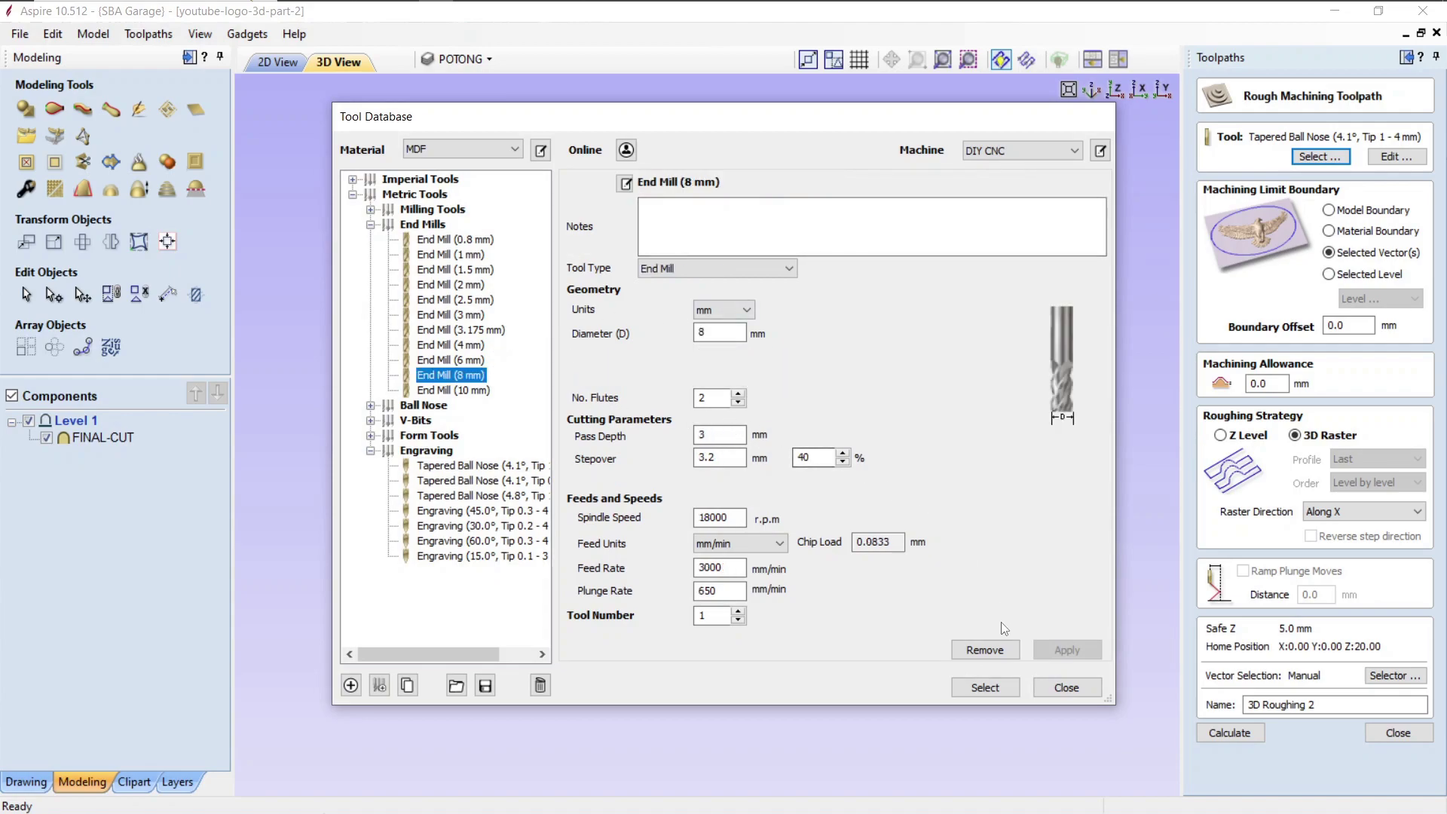
{"action": "left_click", "coordinate": [990, 688]}
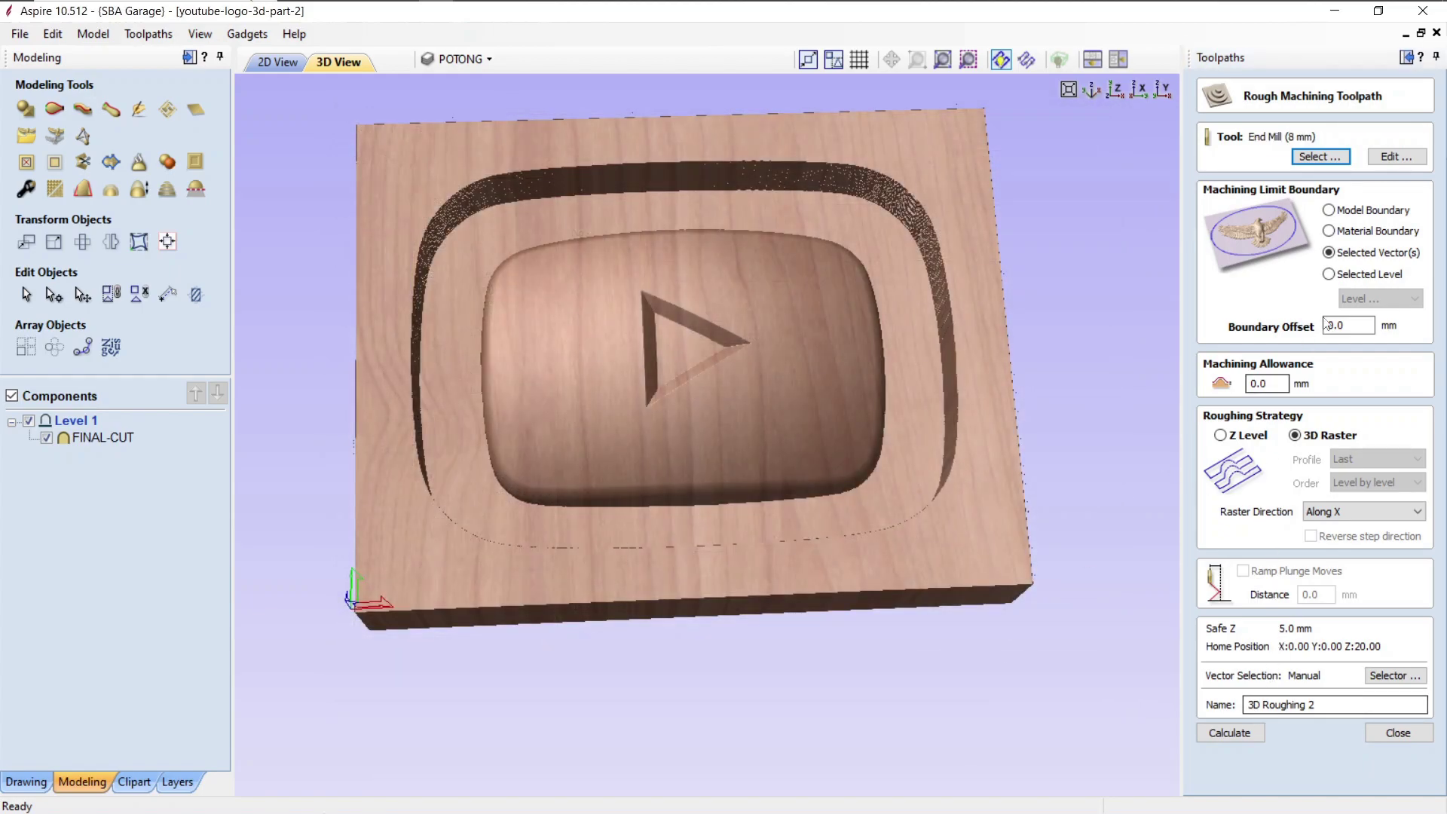
{"action": "left_click", "coordinate": [1375, 158]}
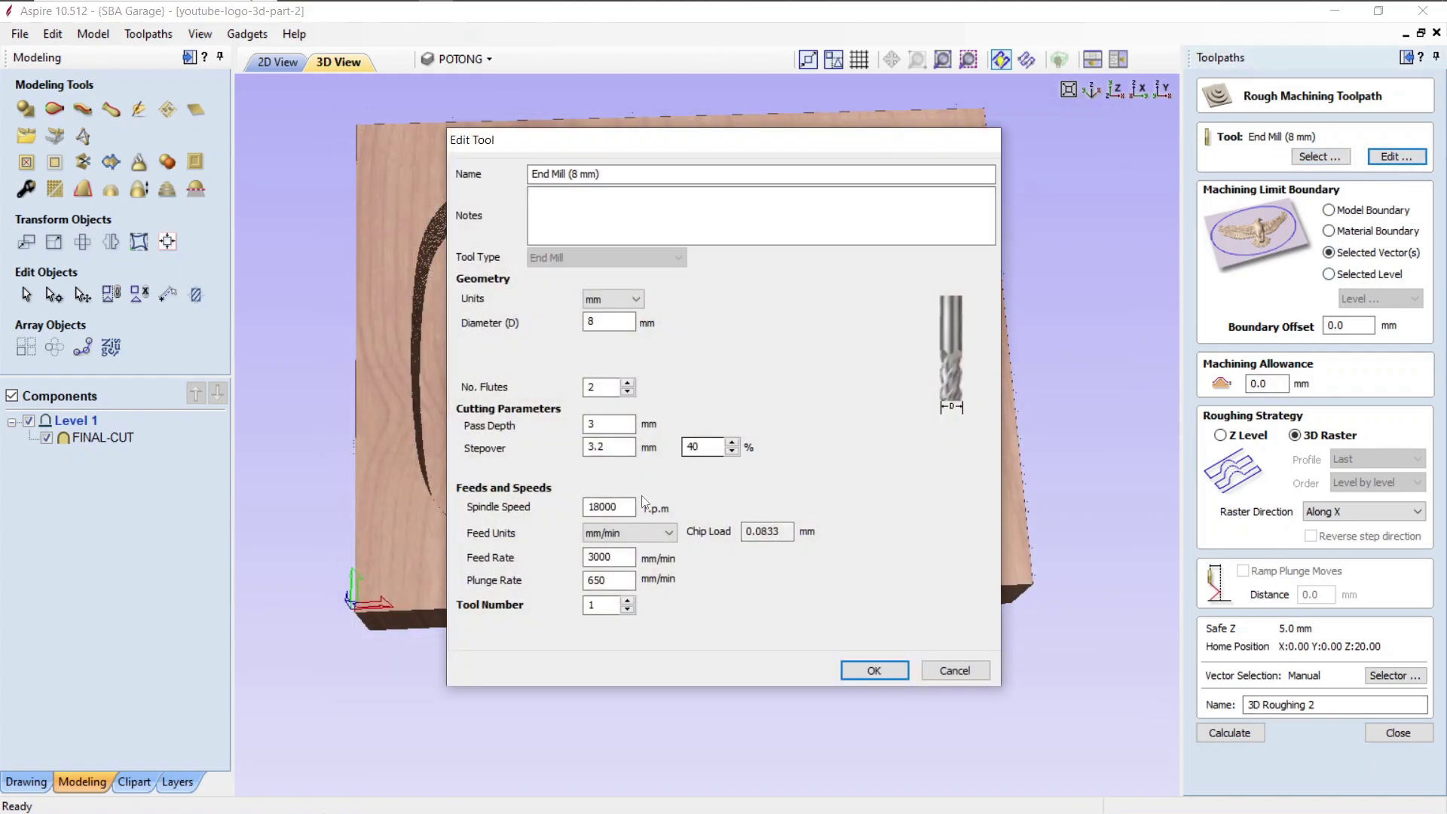
{"action": "double_click", "coordinate": [603, 506]}
{"action": "double_click", "coordinate": [603, 557]}
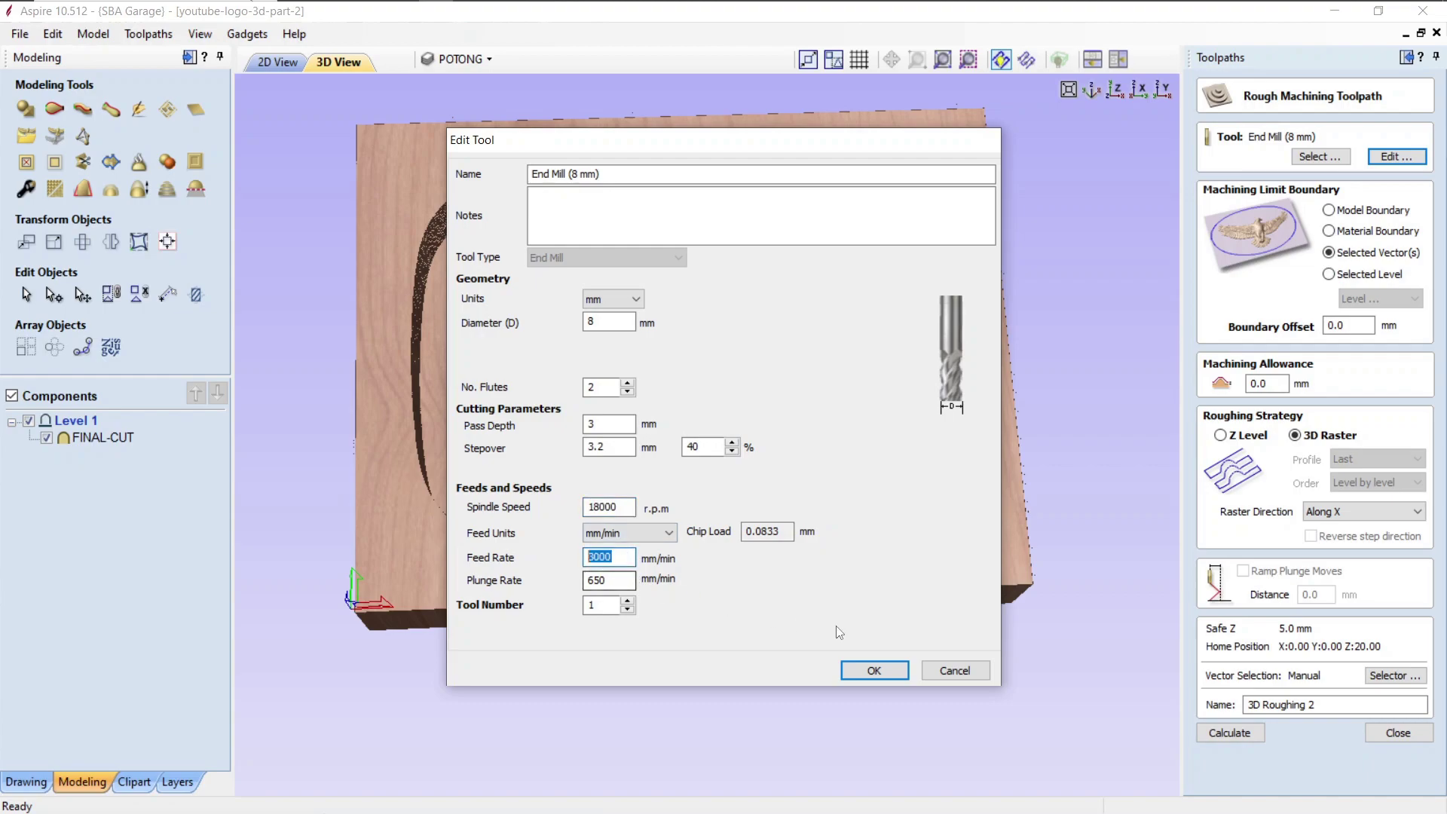
{"action": "left_click", "coordinate": [895, 672]}
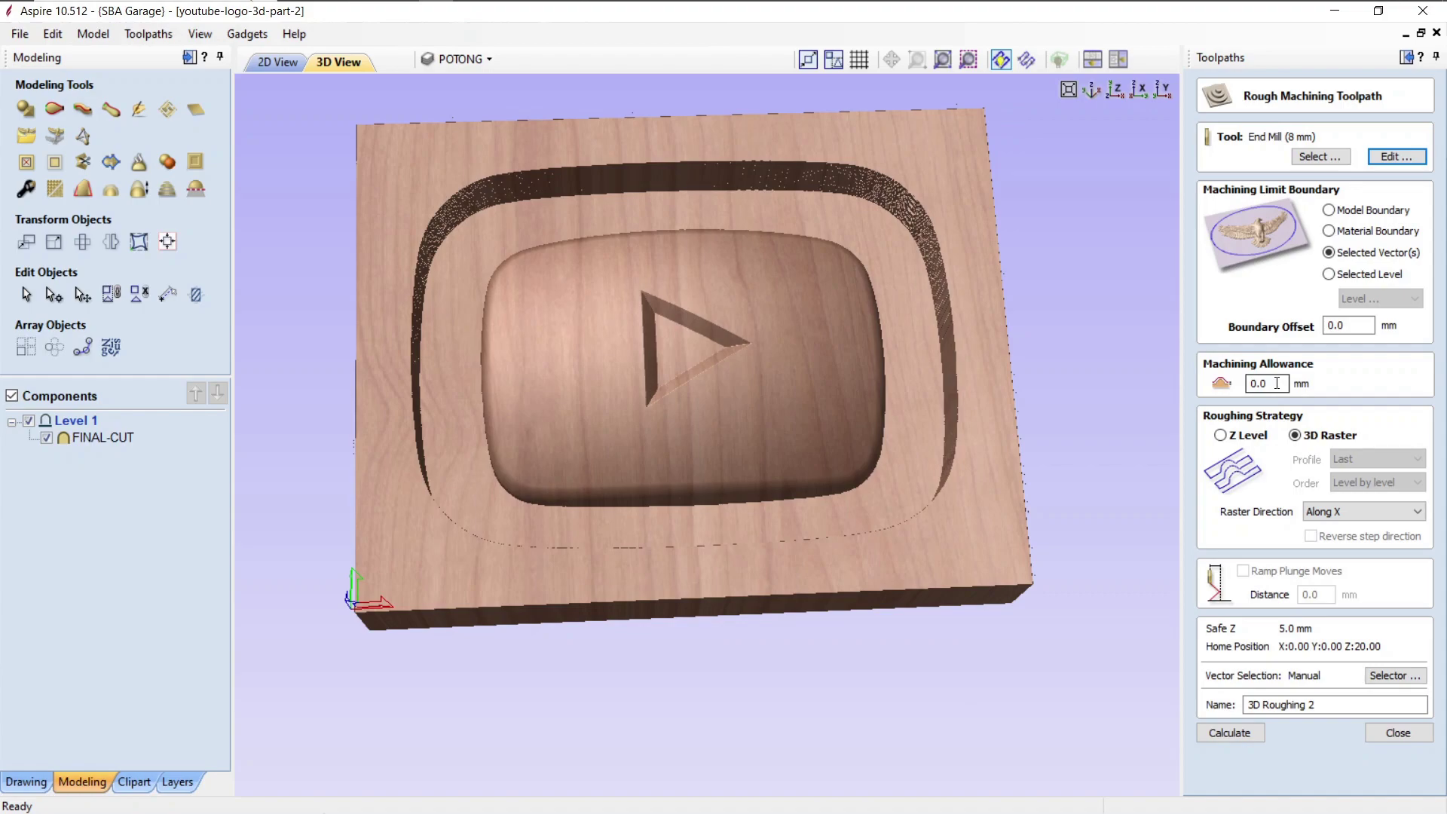
Step: Set the roughing machining allowance to 1 mm and keep the 3D raster direction along X
{"action": "left_click", "coordinate": [1277, 383]}
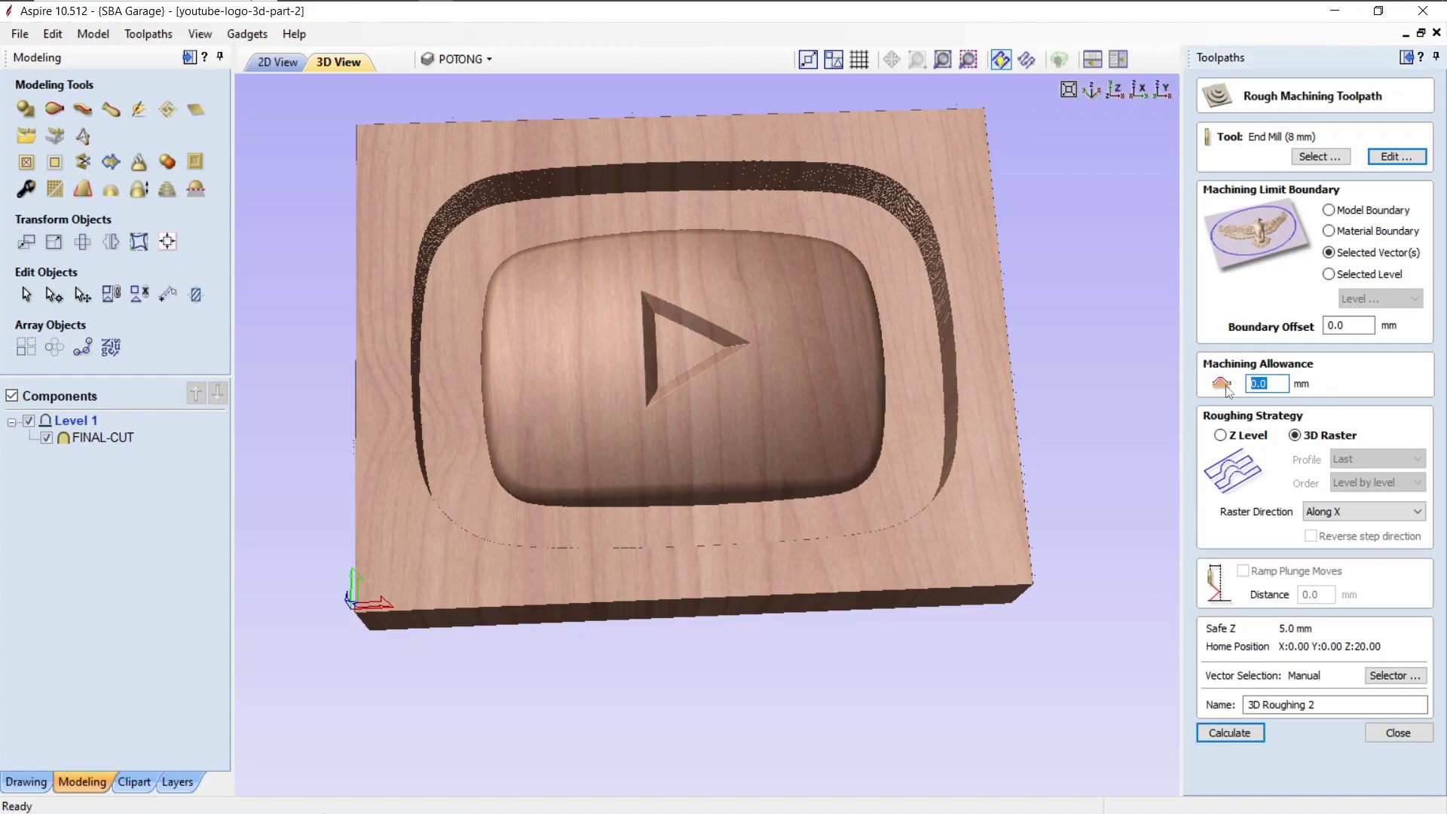
{"action": "type", "text": "1"}
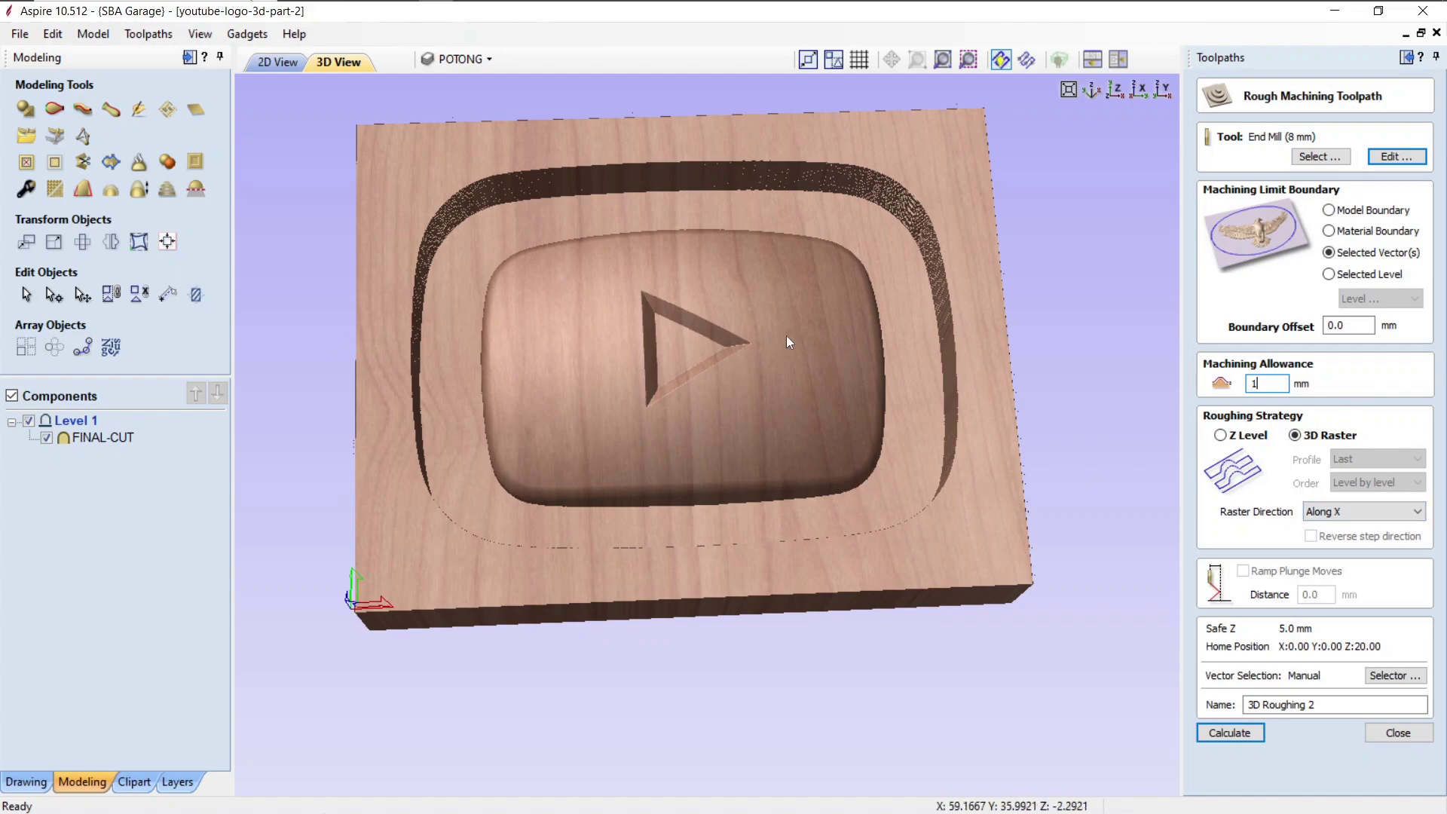
{"action": "left_click_drag", "start_coordinate": [1001, 350], "coordinate": [972, 411]}
{"action": "left_click_drag", "start_coordinate": [696, 419], "coordinate": [646, 399]}
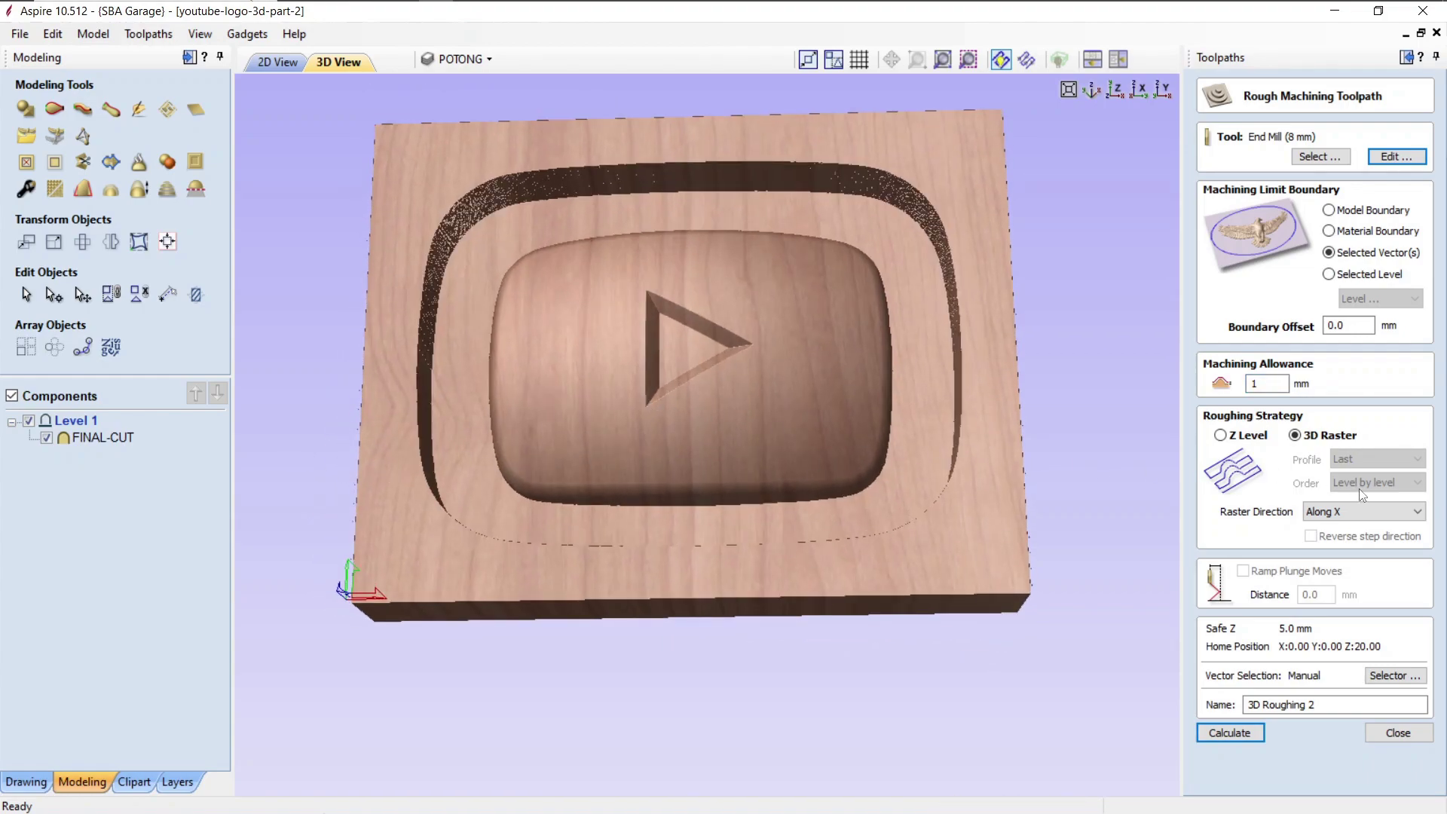
{"action": "left_click", "coordinate": [1364, 512]}
{"action": "left_click", "coordinate": [1066, 418]}
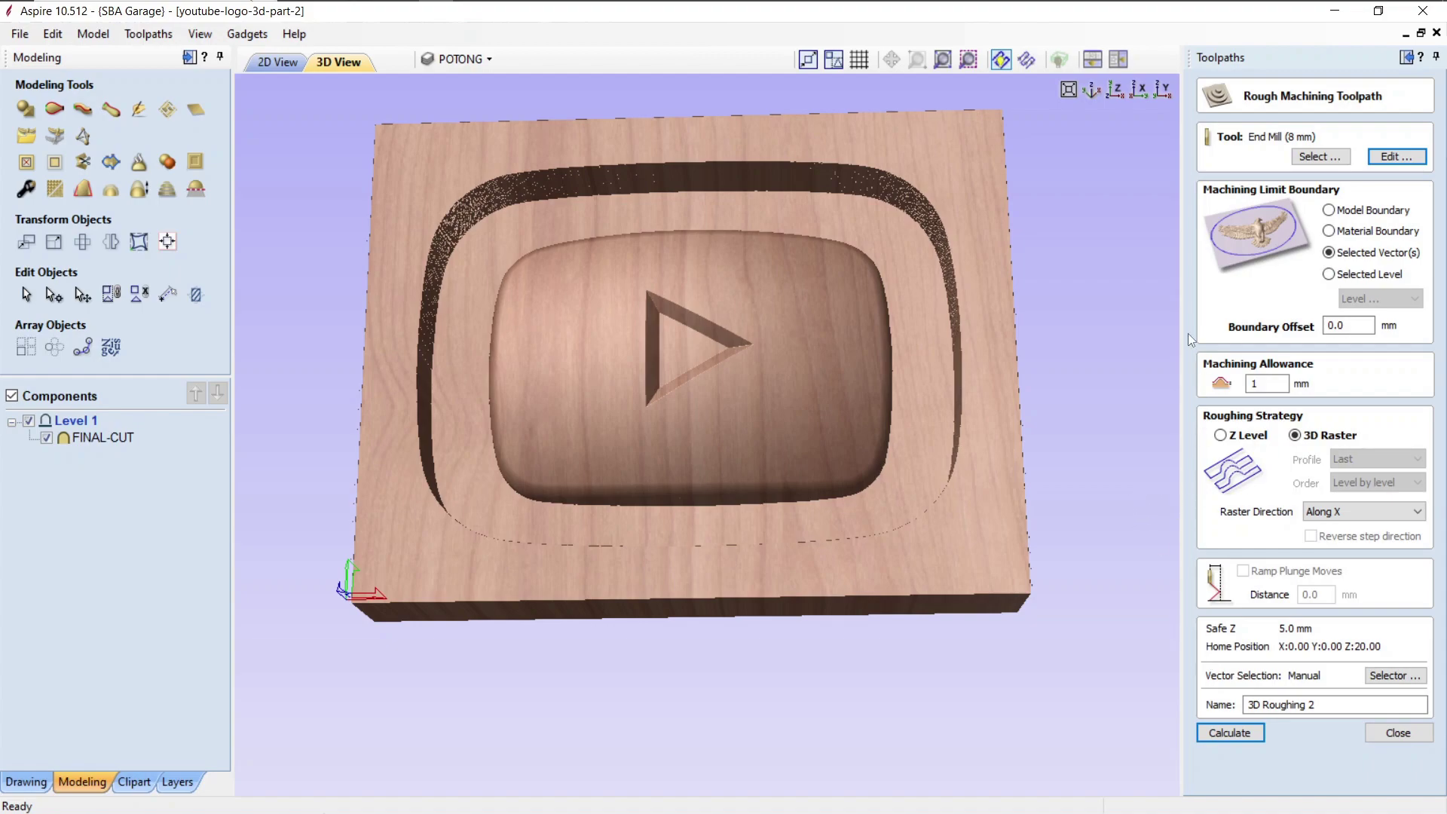
Step: Show the helper-catting layer in the 2D view and make it the active layer
{"action": "left_click", "coordinate": [279, 62]}
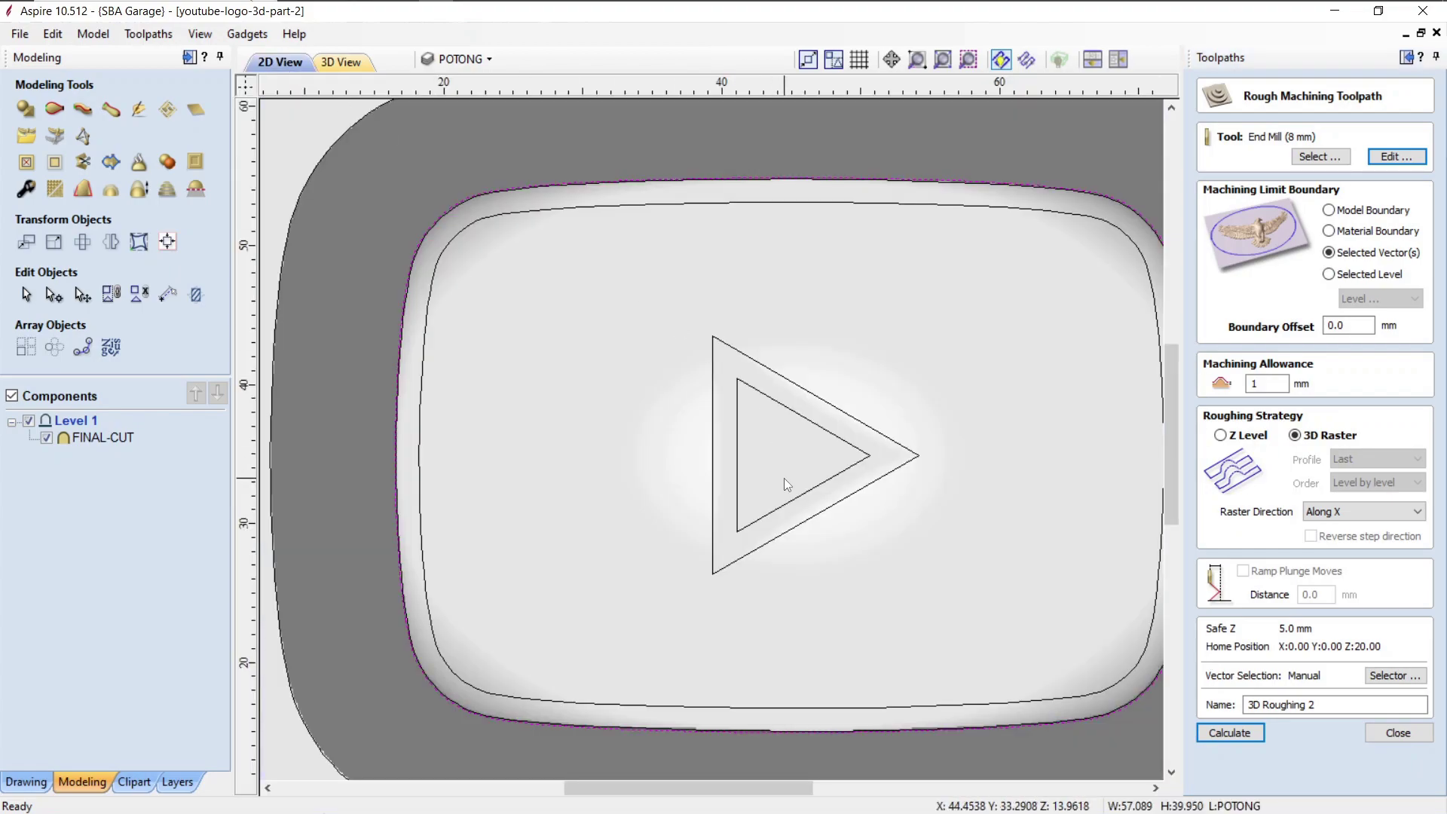
{"action": "scroll", "coordinate": [783, 478], "scroll_direction": "down", "scroll_amount": 2}
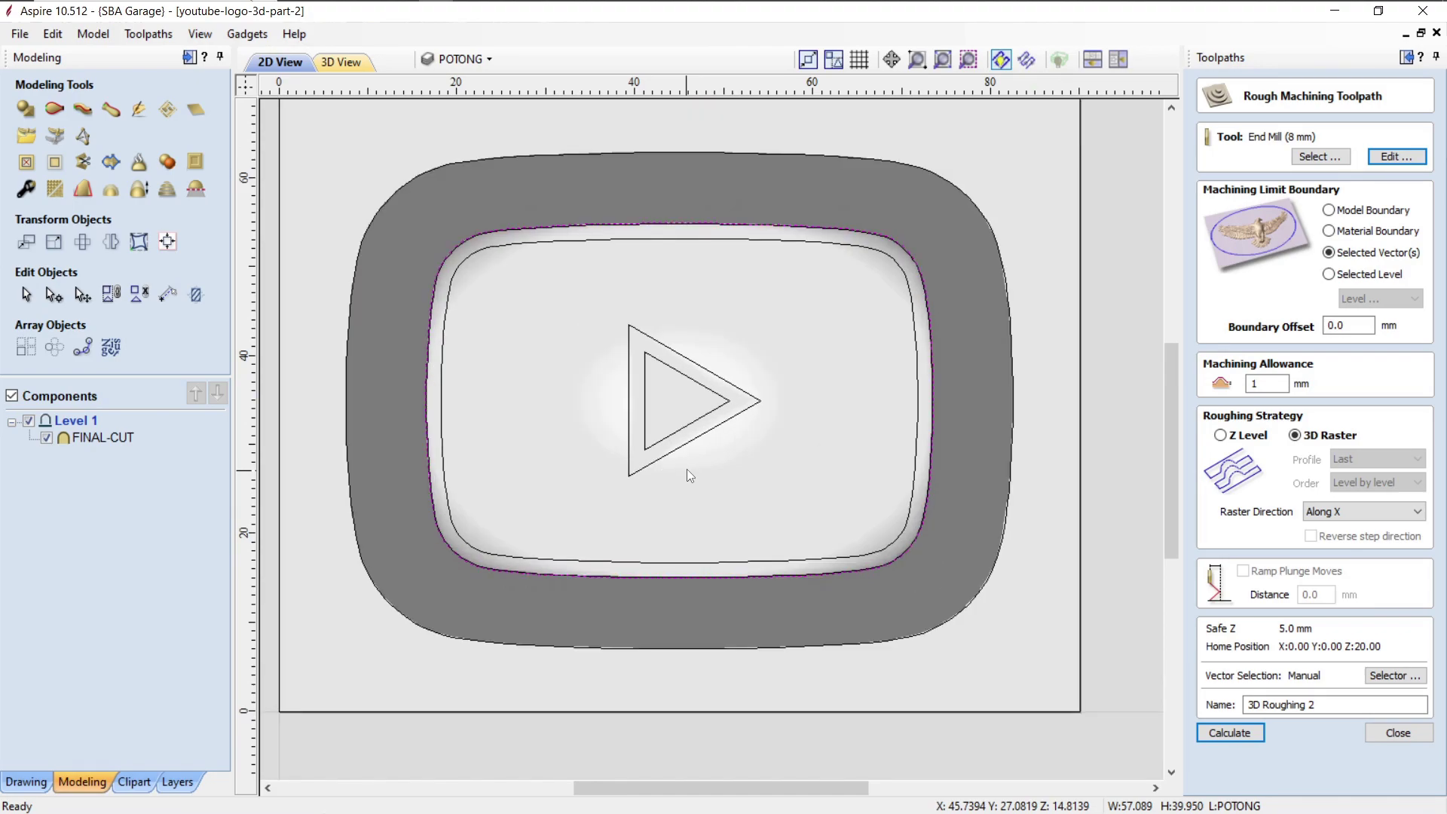
{"action": "left_click", "coordinate": [491, 56]}
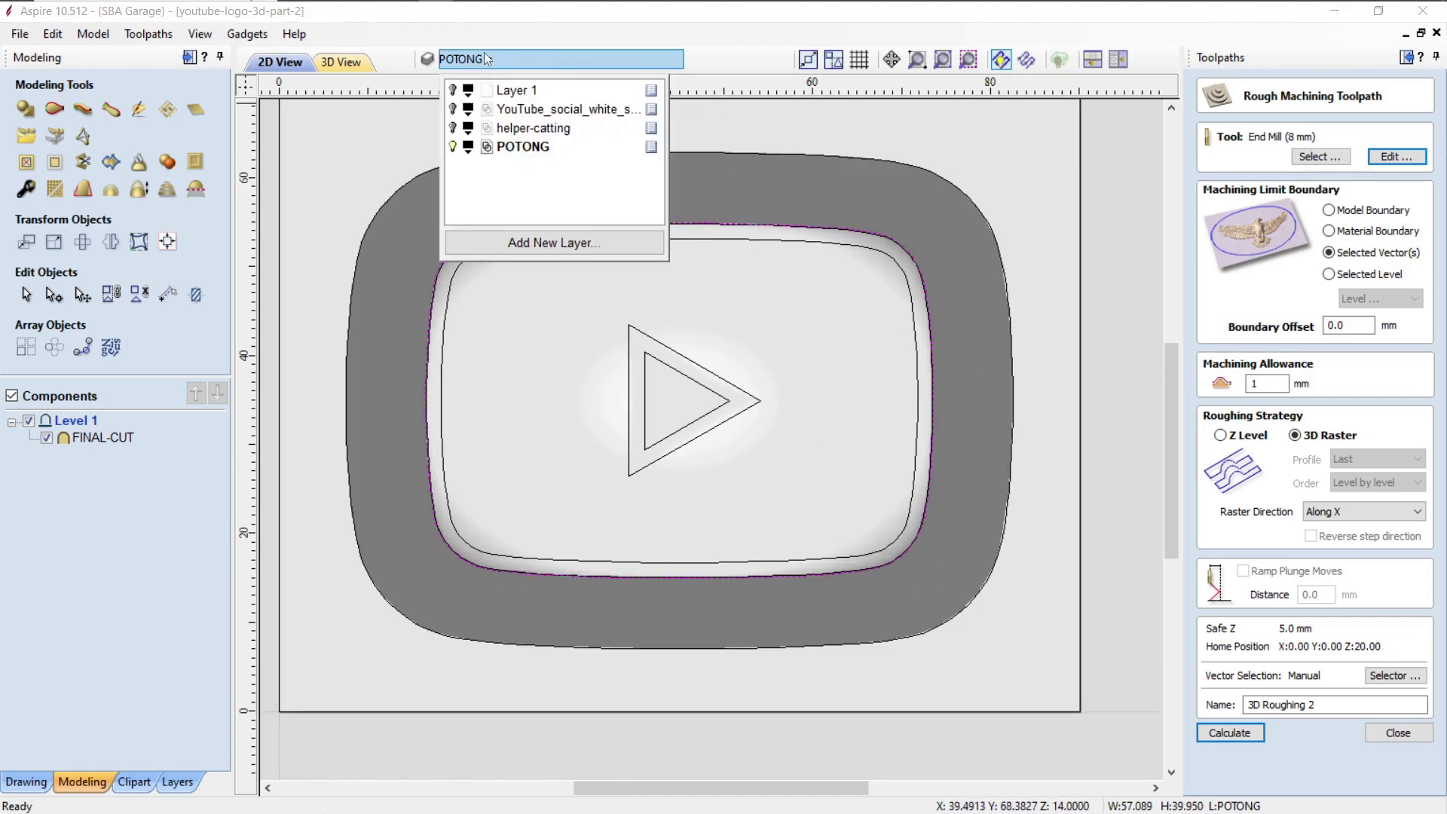
{"action": "left_click", "coordinate": [452, 128]}
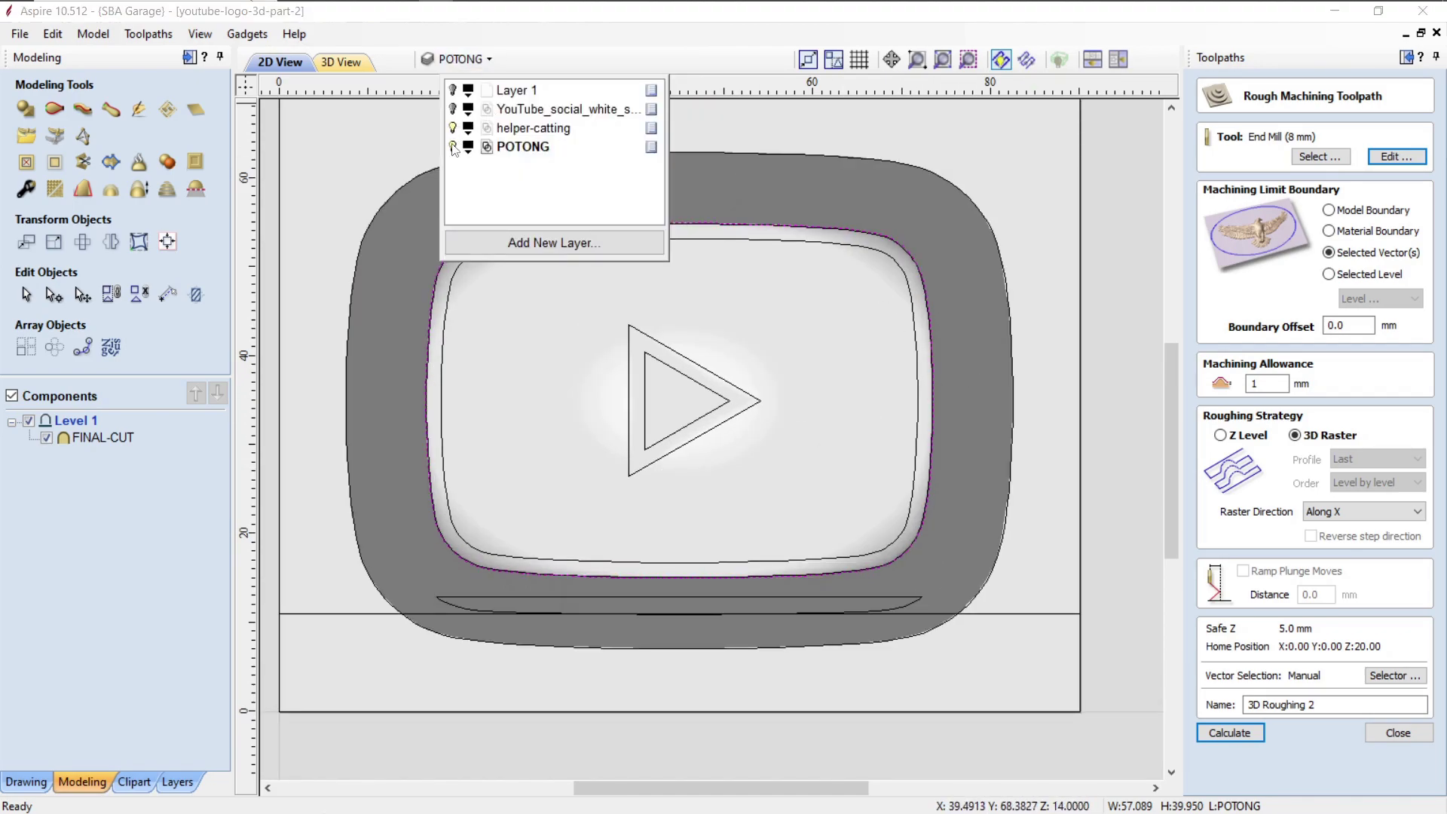
{"action": "left_click", "coordinate": [510, 132]}
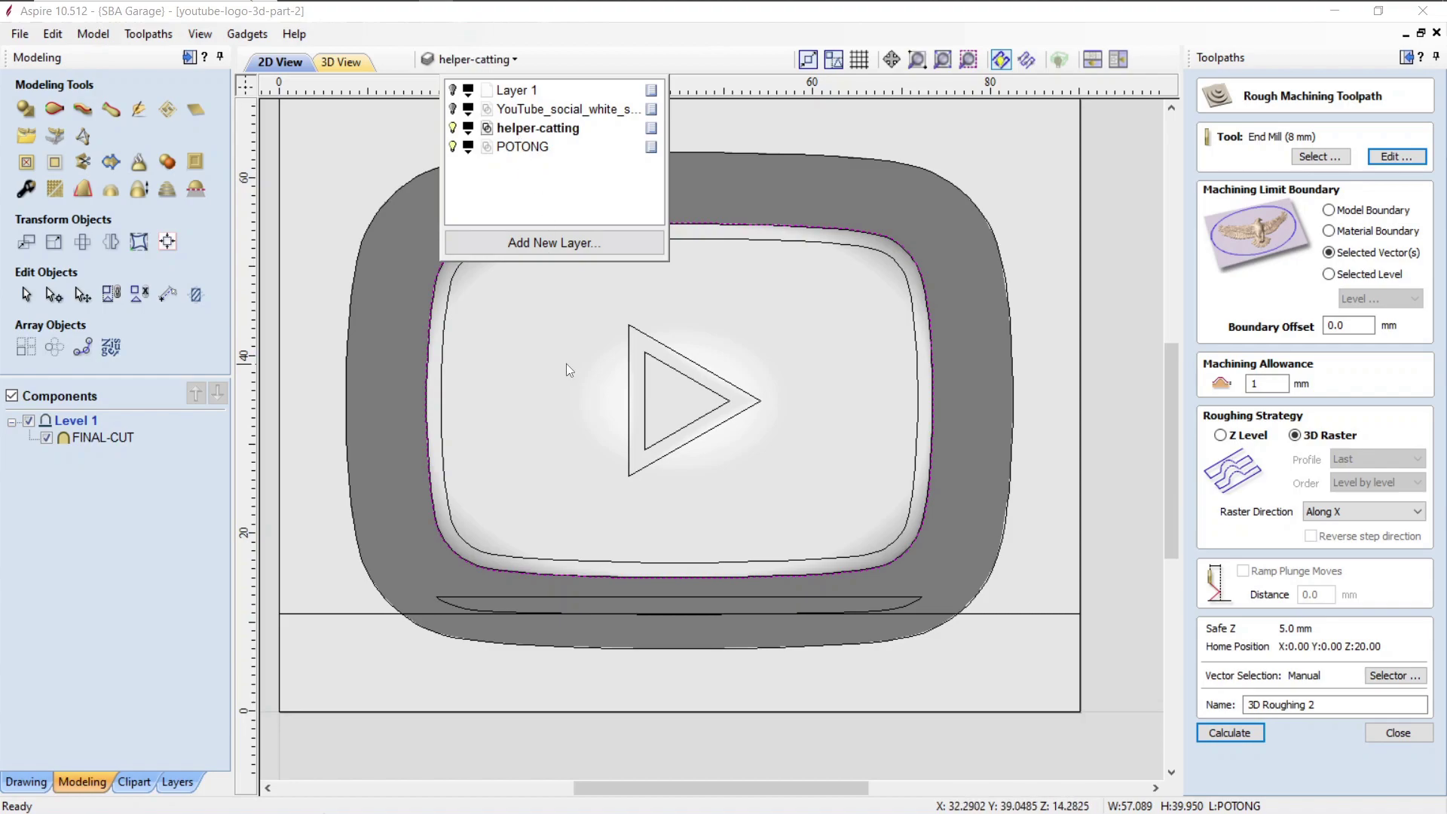
Step: Select the narrow helper outline below the domed logo as the roughing machining boundary
{"action": "left_click", "coordinate": [492, 599]}
{"action": "left_click", "coordinate": [490, 592]}
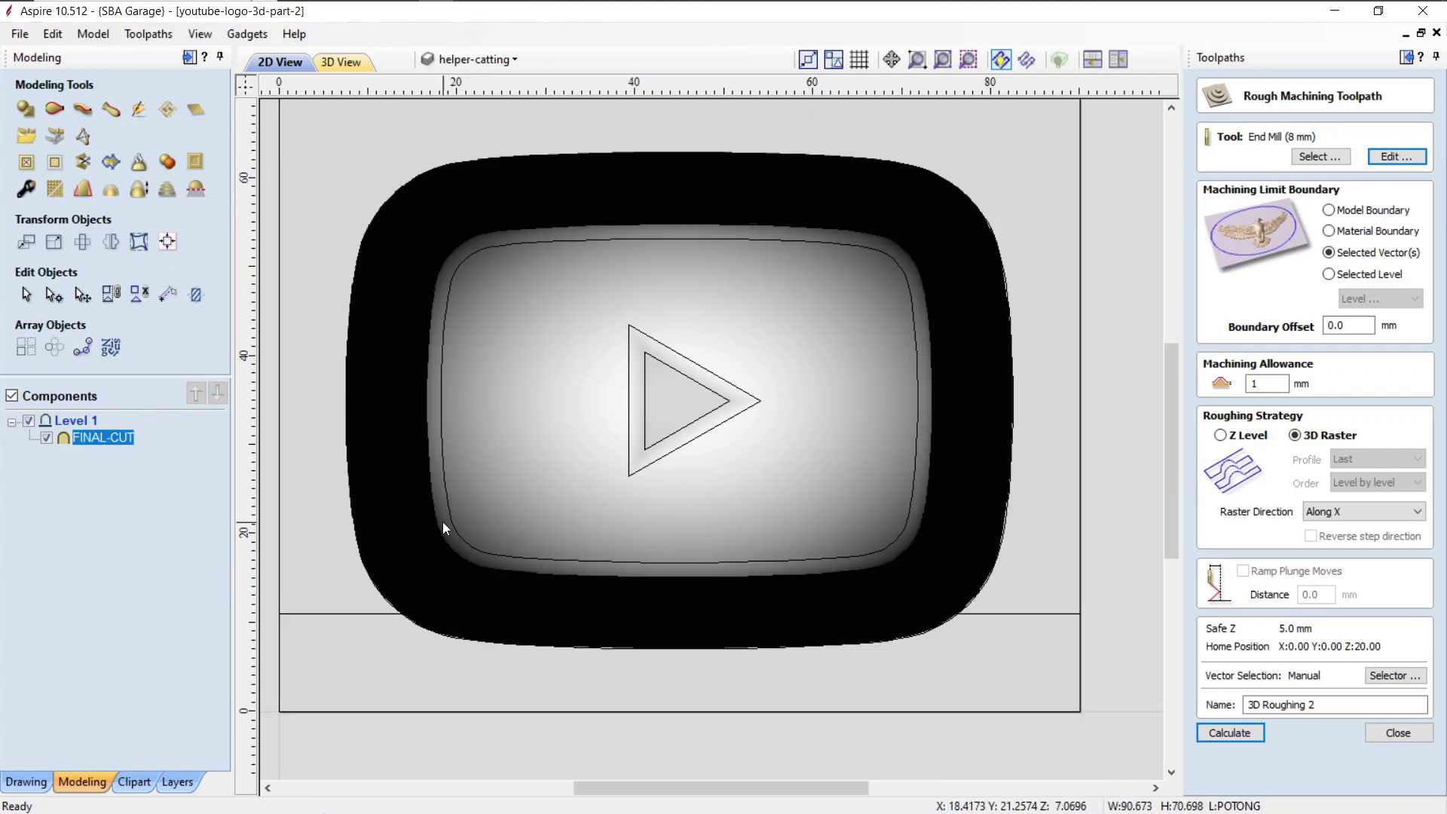
{"action": "left_click", "coordinate": [375, 727]}
{"action": "left_click", "coordinate": [472, 596]}
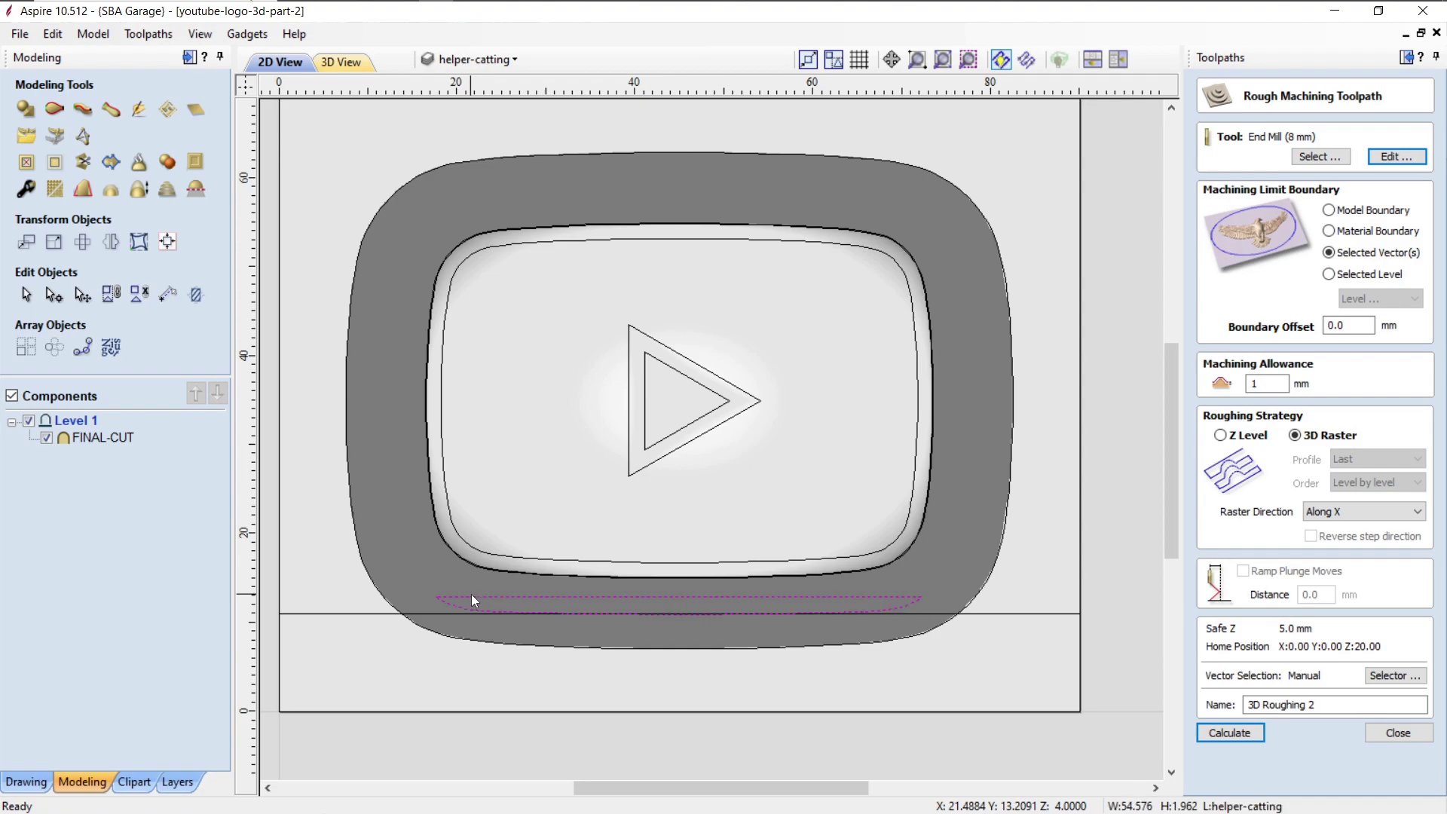
{"action": "scroll", "coordinate": [705, 648], "scroll_direction": "up", "scroll_amount": 1}
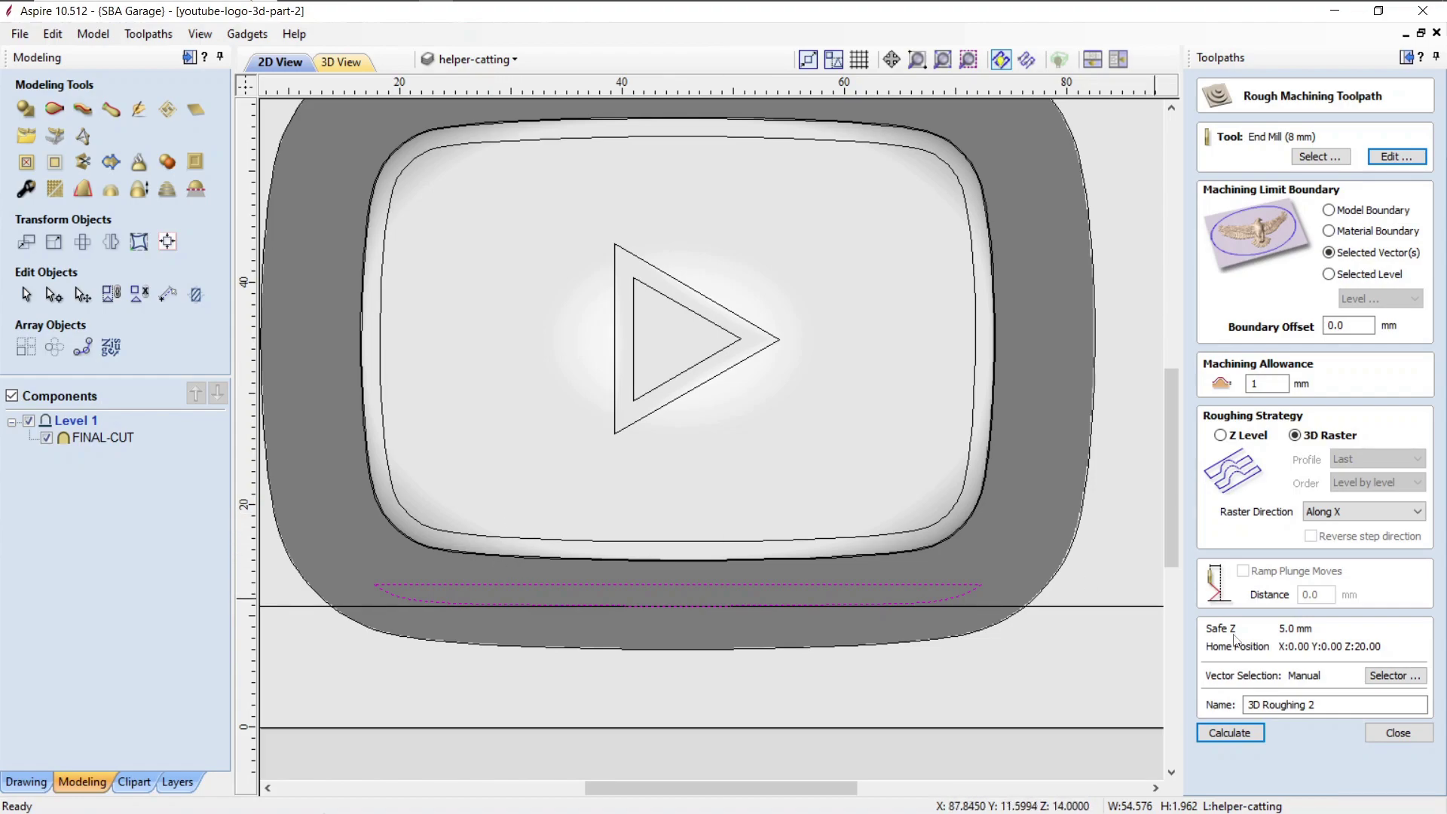
Step: Try to calculate the 3D roughing toolpath within the narrow helper outline without a boundary offset
{"action": "left_click", "coordinate": [1229, 732]}
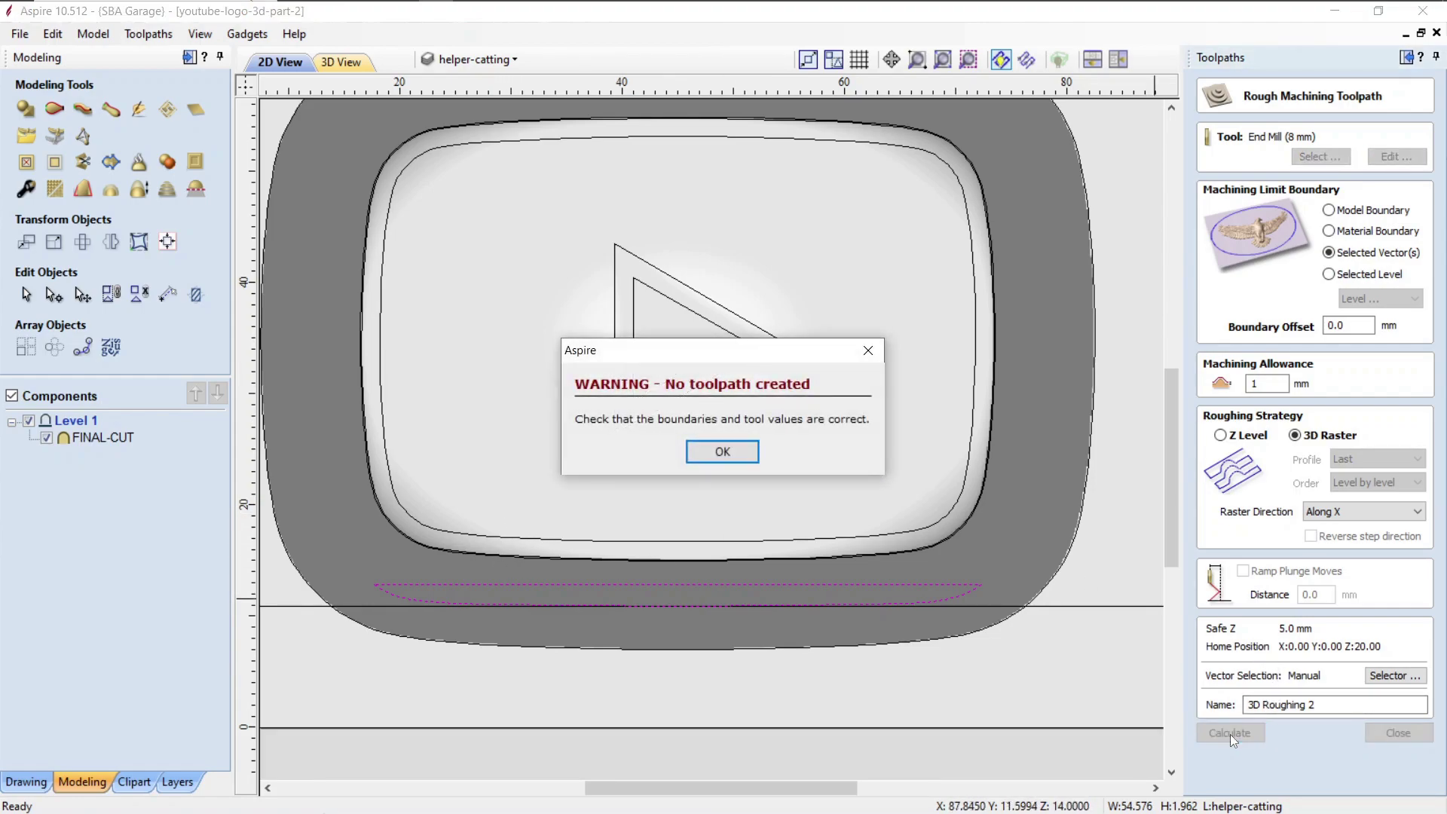
{"action": "left_click", "coordinate": [724, 452]}
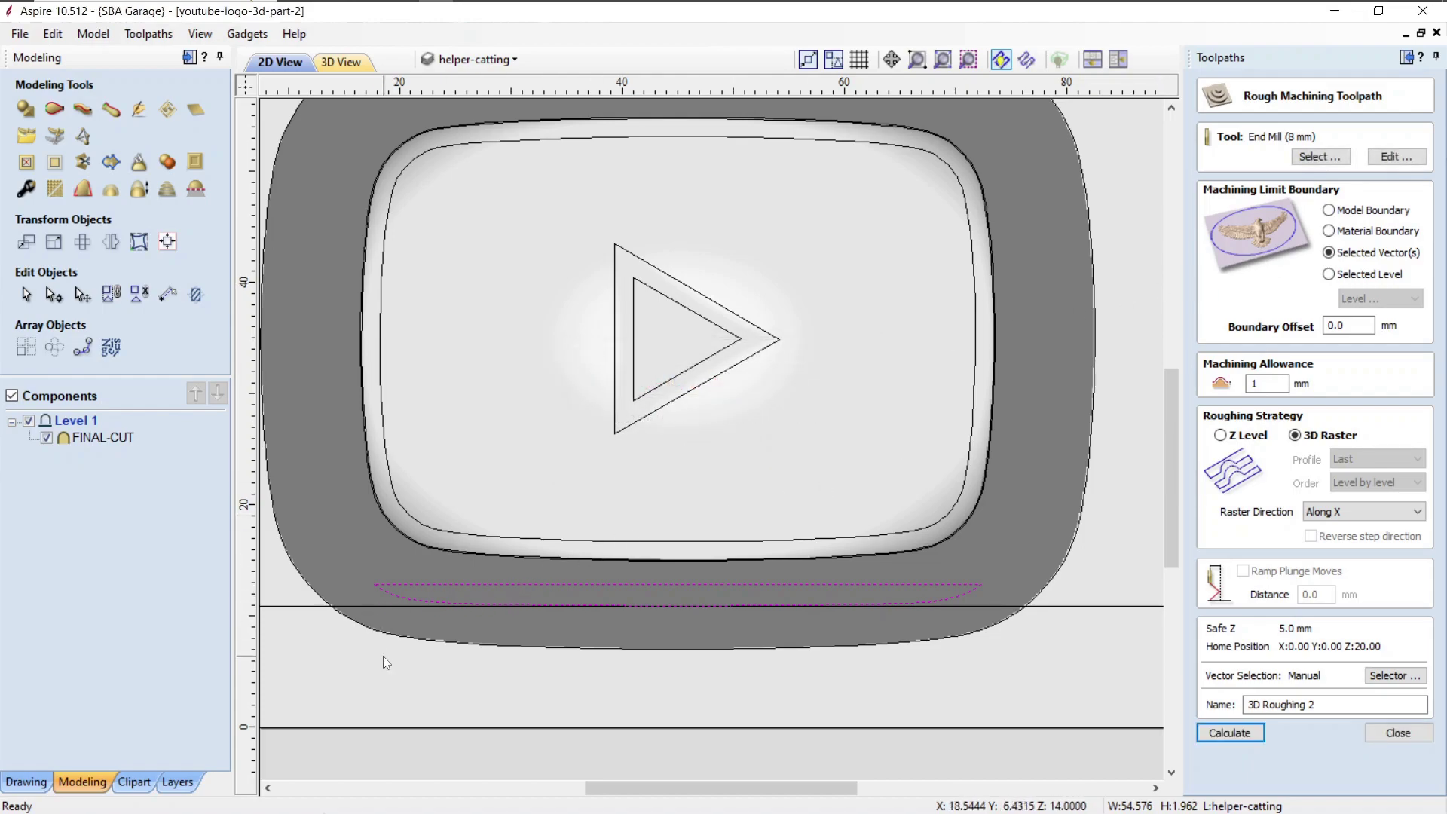
{"action": "left_click", "coordinate": [419, 590]}
{"action": "key", "text": "Escape"}
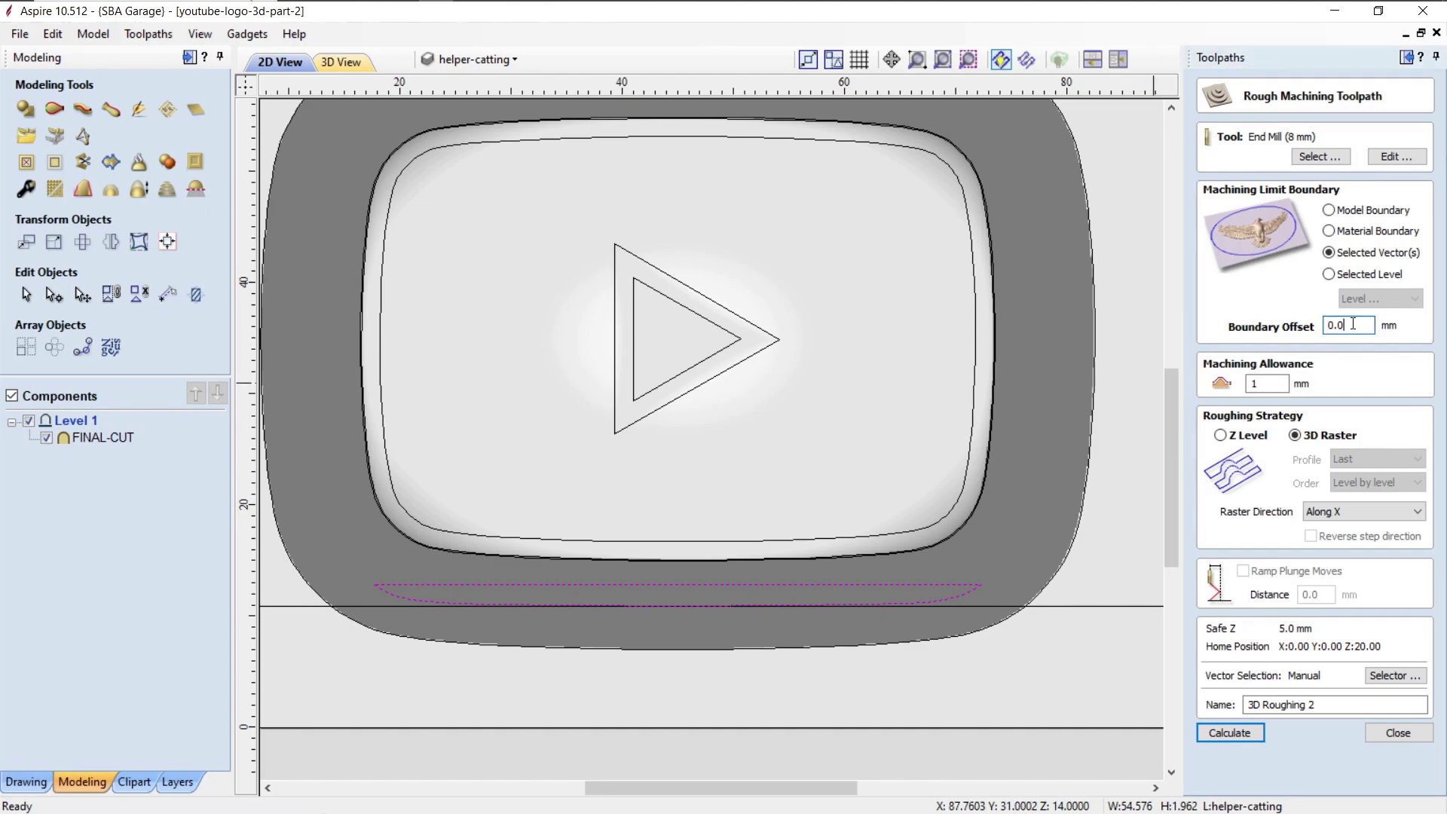
Step: Change the boundary offset for the helper outline and calculate the 3D roughing toolpath
{"action": "left_click_drag", "start_coordinate": [1354, 324], "coordinate": [1327, 326]}
{"action": "left_click", "coordinate": [1229, 732]}
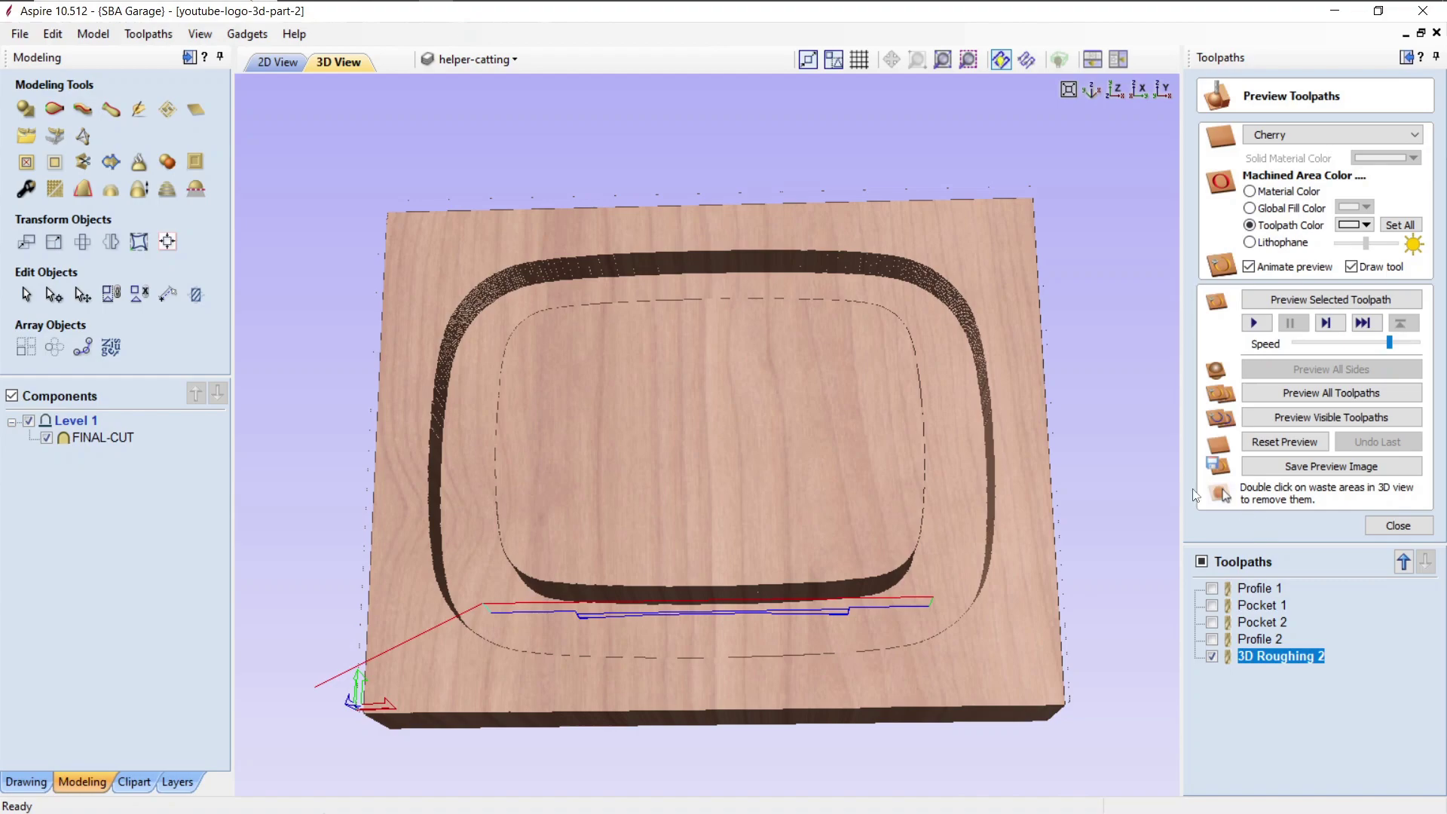
{"action": "left_click_drag", "start_coordinate": [752, 675], "coordinate": [810, 550]}
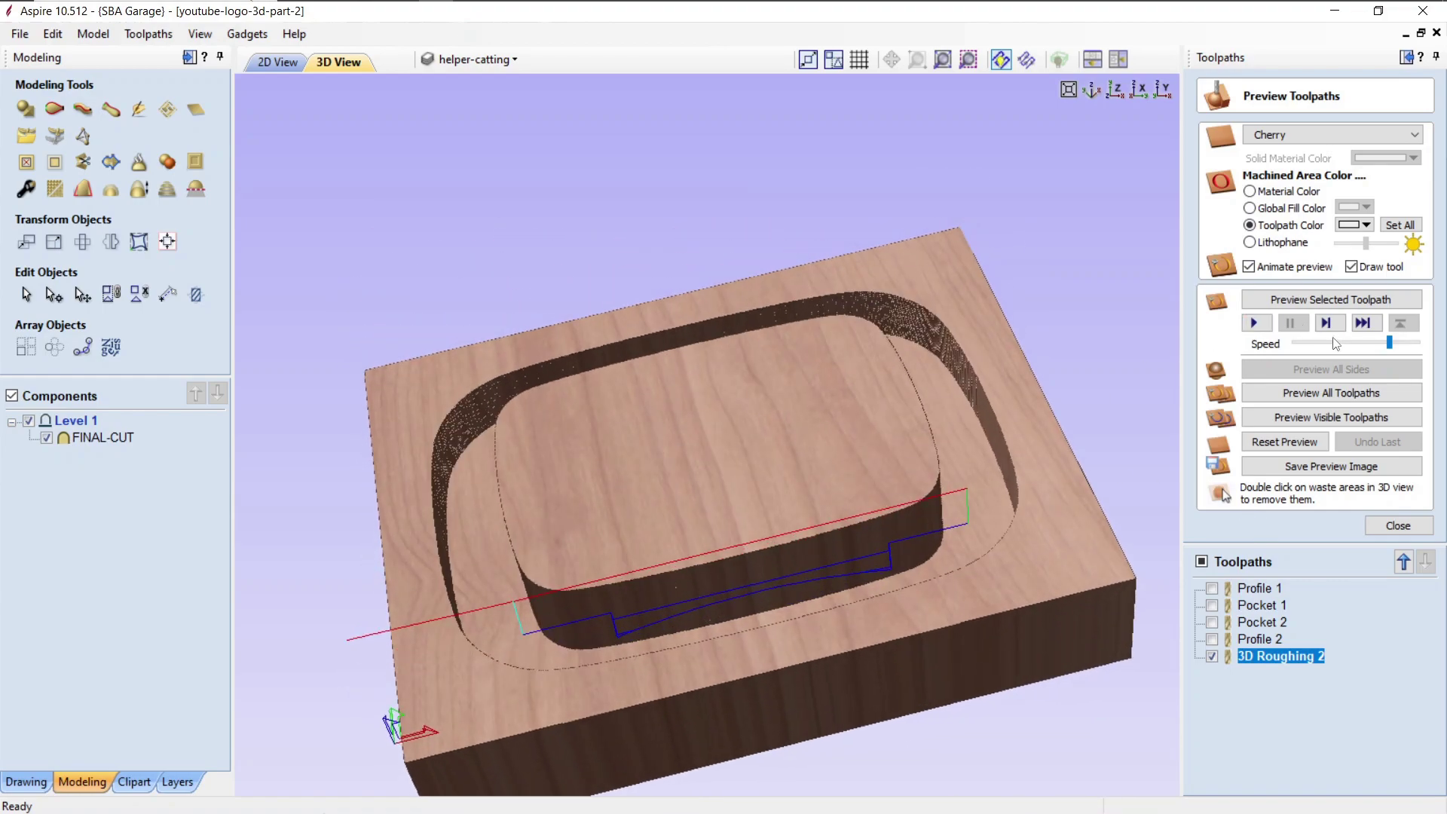
Step: Slow the simulation speed down to near its minimum and play the 3D roughing toolpath on the material block
{"action": "left_click_drag", "start_coordinate": [1382, 345], "coordinate": [1351, 353]}
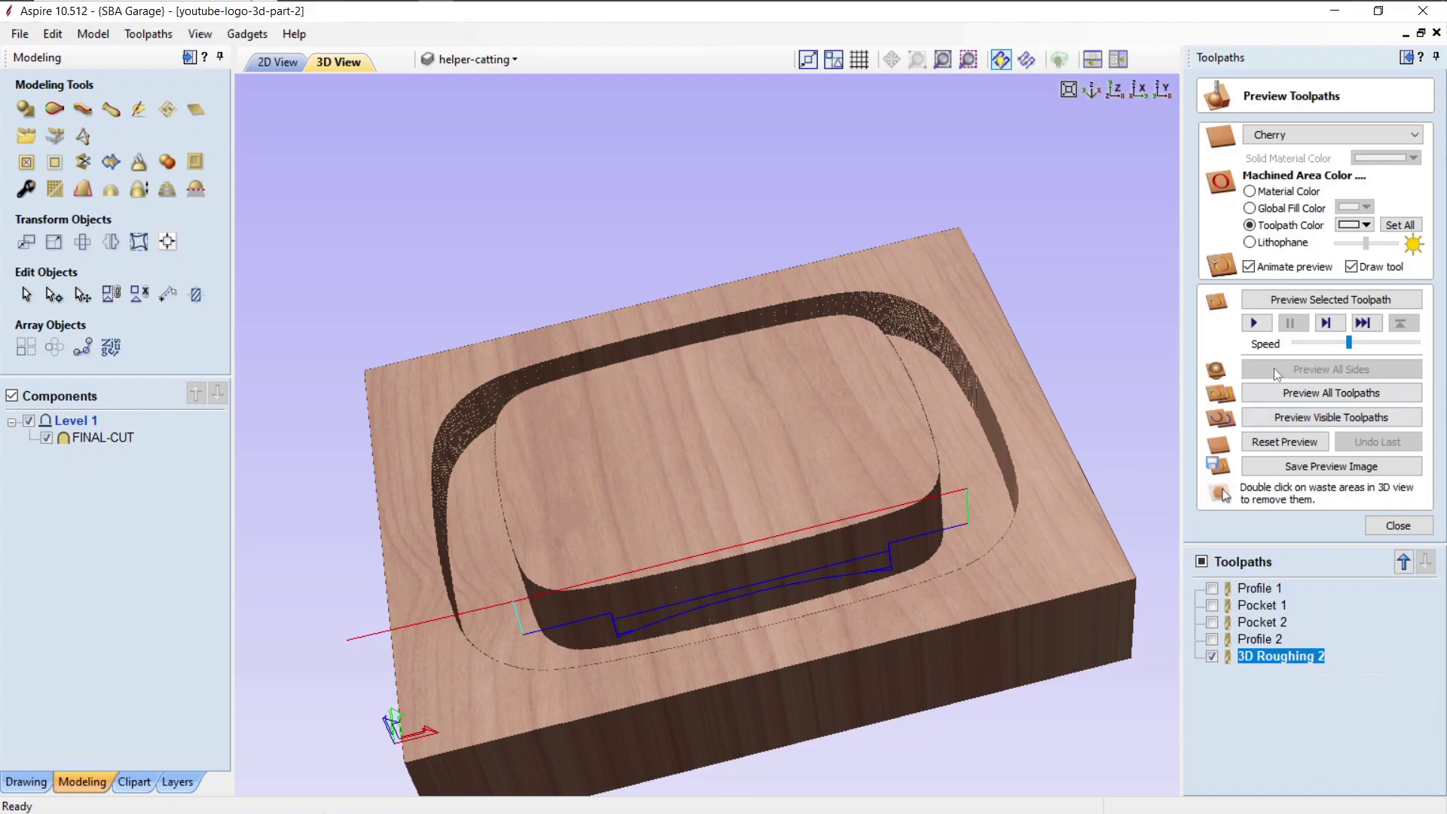
{"action": "left_click_drag", "start_coordinate": [1314, 346], "coordinate": [1309, 346]}
{"action": "middle_click_drag", "start_coordinate": [861, 472], "coordinate": [864, 340]}
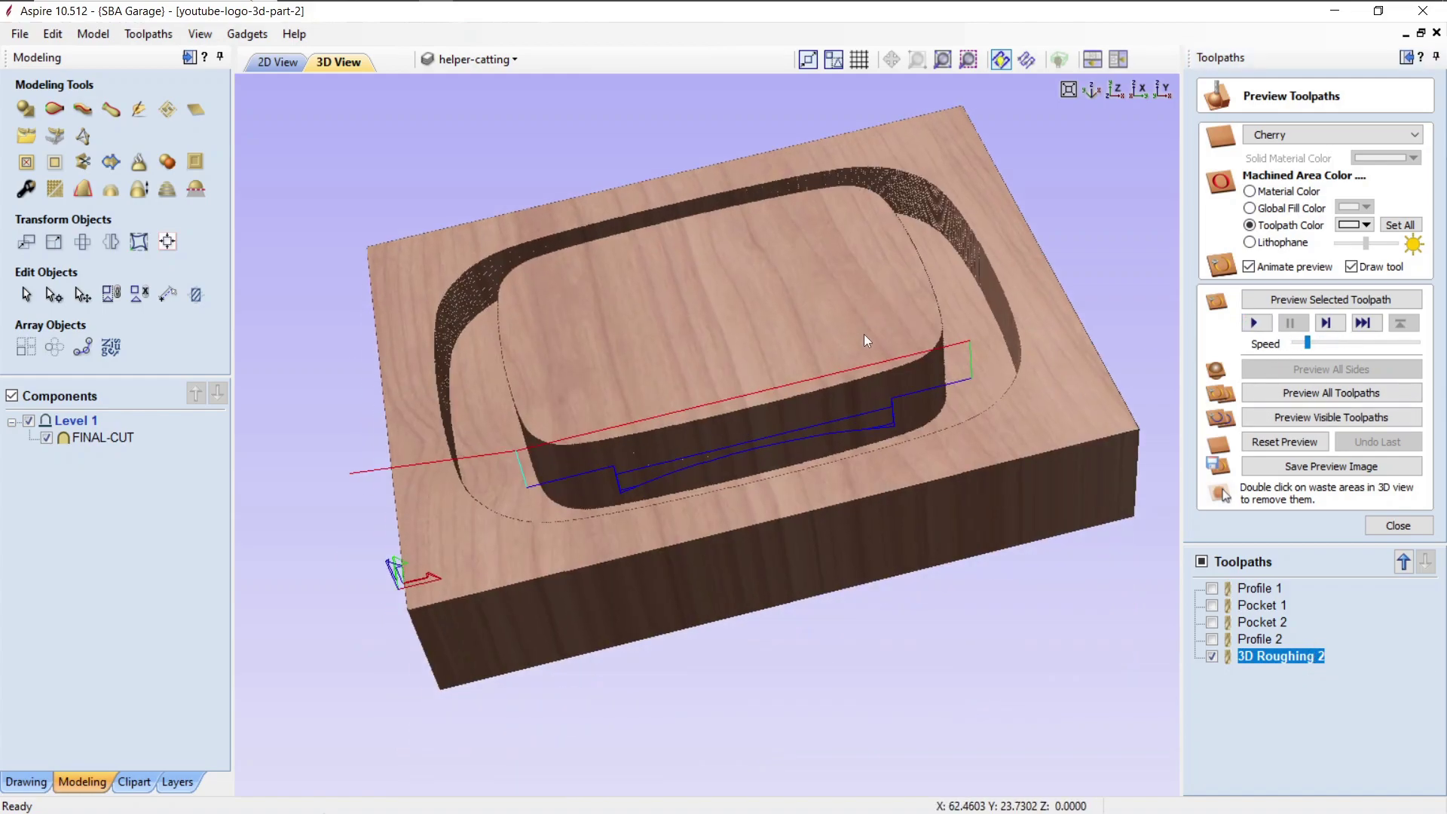
{"action": "left_click", "coordinate": [1253, 323]}
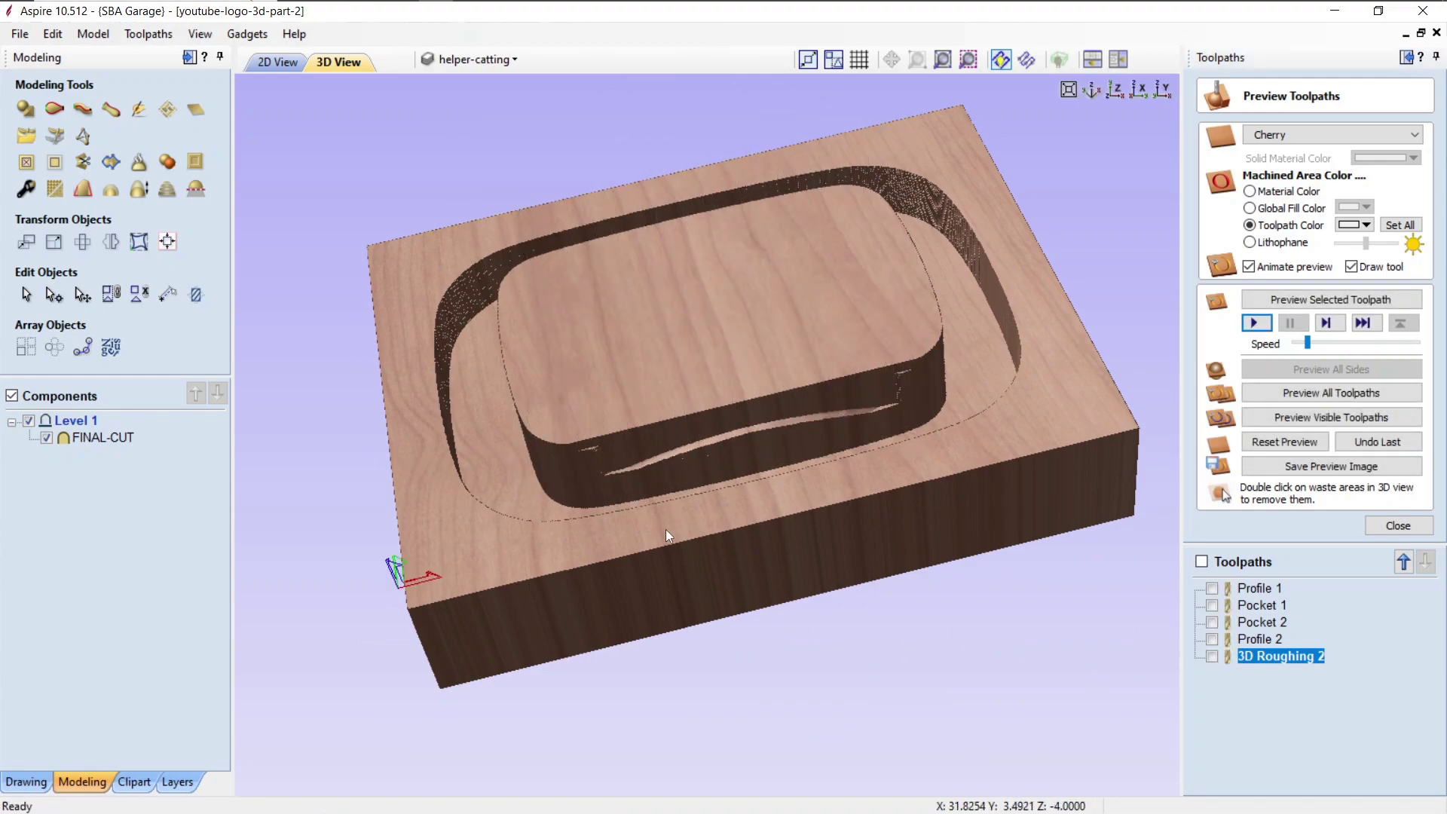
Step: Examine the simulated roughing cut along the front wall of the logo block from several angles and up close
{"action": "left_click_drag", "start_coordinate": [666, 529], "coordinate": [853, 457]}
{"action": "scroll", "coordinate": [817, 458], "scroll_direction": "up", "scroll_amount": 3}
{"action": "scroll", "coordinate": [817, 458], "scroll_direction": "up", "scroll_amount": 1}
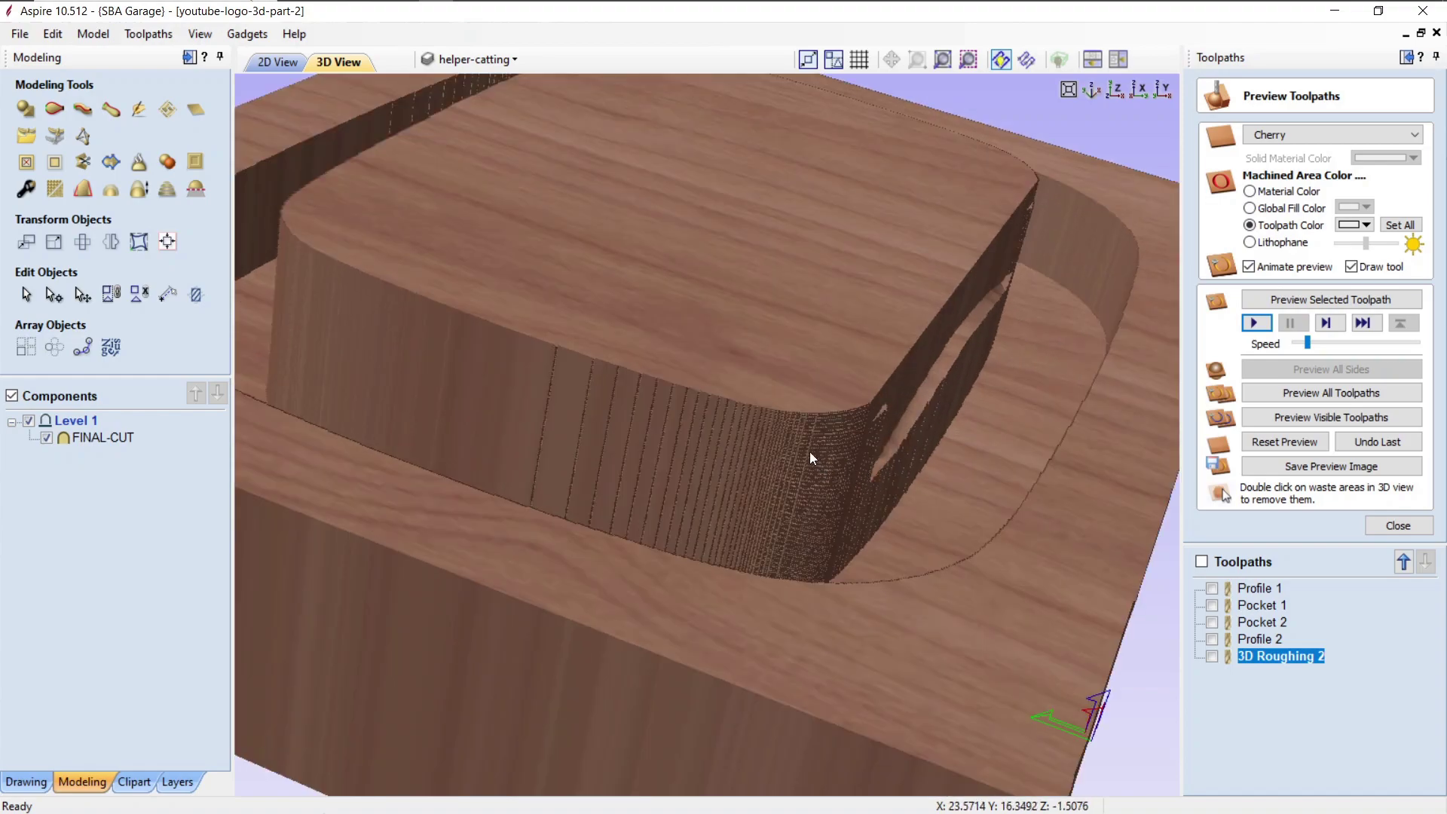
{"action": "middle_click_drag", "start_coordinate": [809, 450], "coordinate": [703, 427]}
{"action": "scroll", "coordinate": [723, 419], "scroll_direction": "down", "scroll_amount": 1}
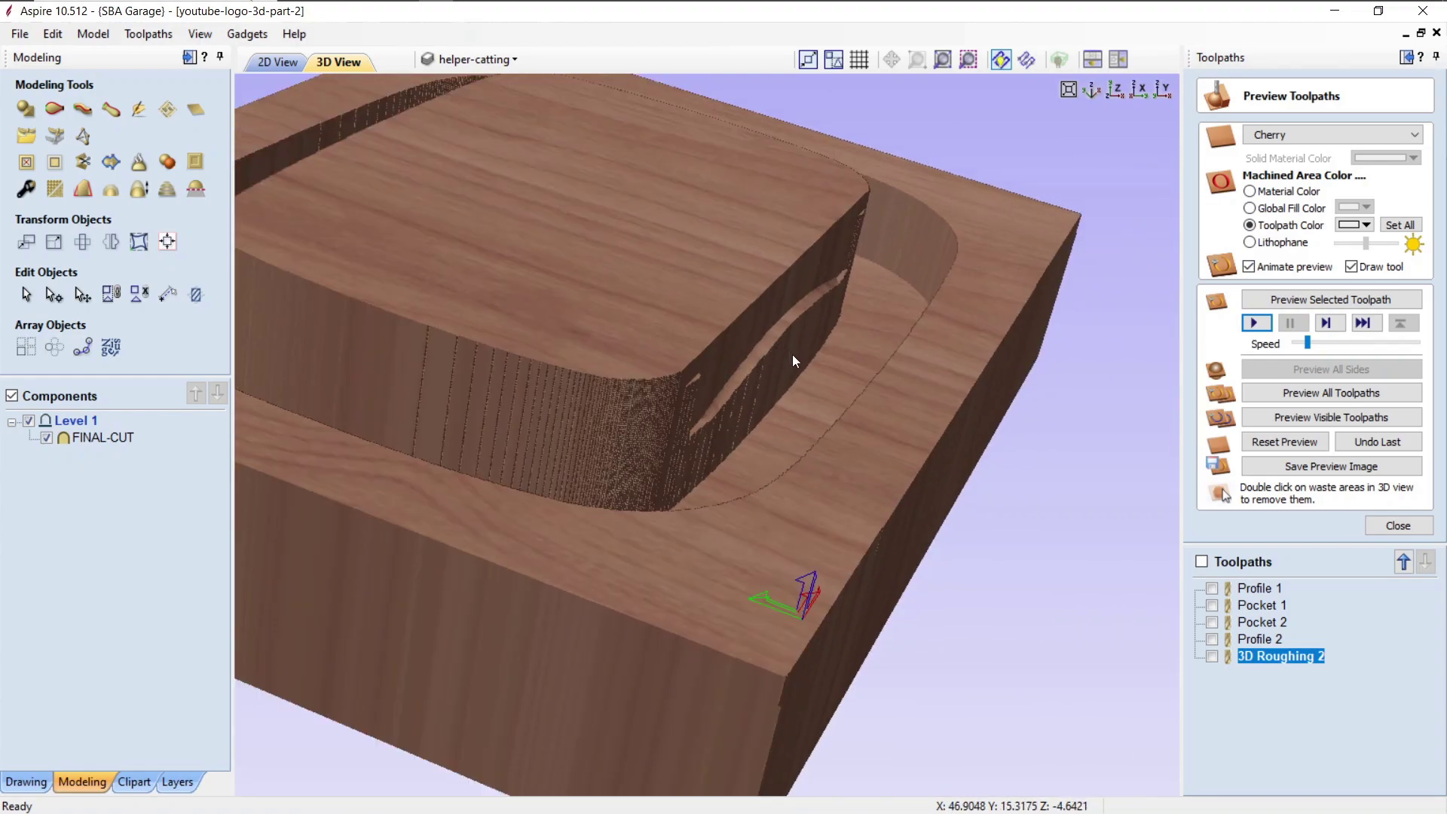
{"action": "left_click_drag", "start_coordinate": [793, 354], "coordinate": [722, 400]}
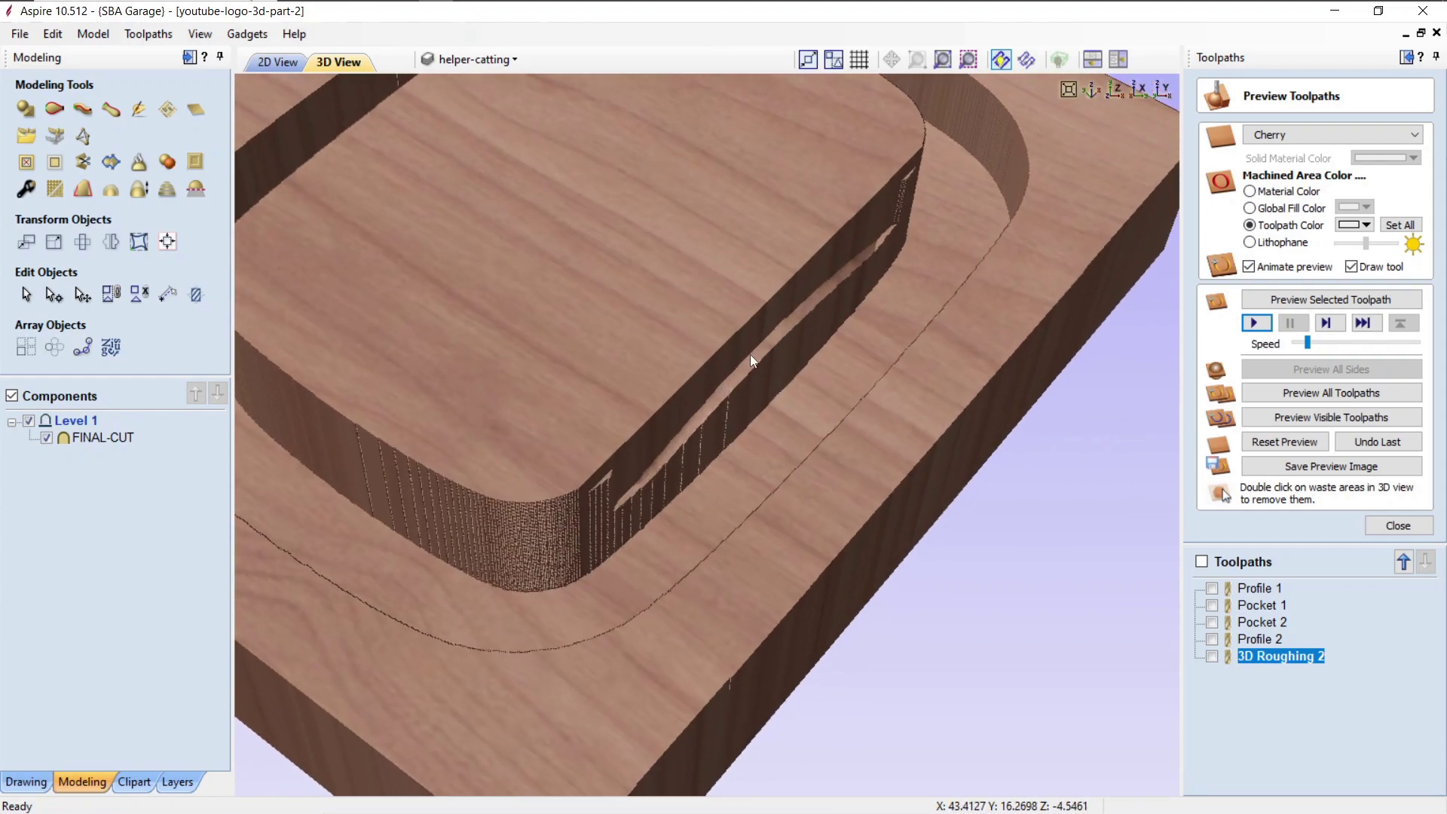
{"action": "left_click_drag", "start_coordinate": [790, 477], "coordinate": [713, 435]}
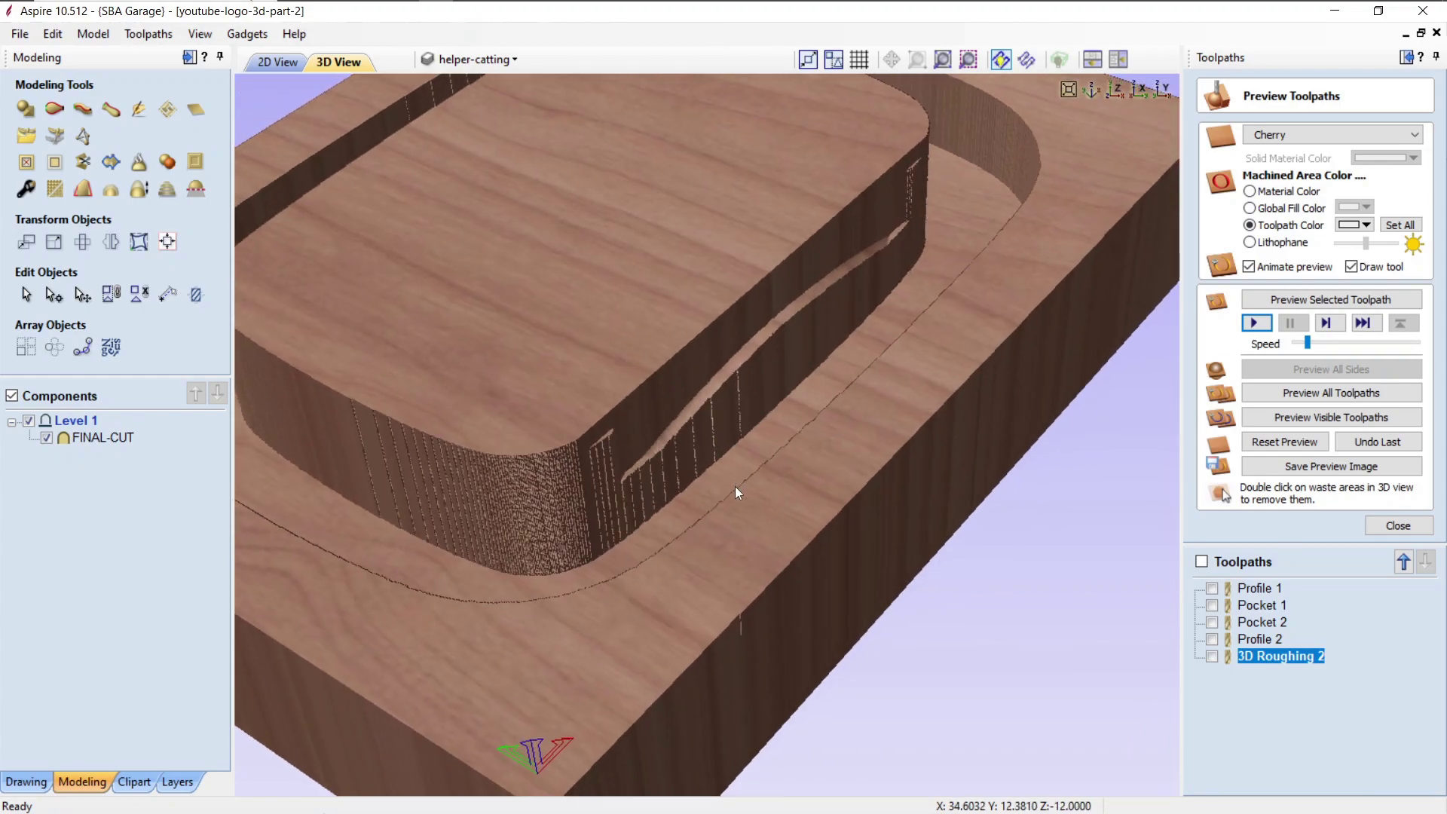
{"action": "scroll", "coordinate": [791, 494], "scroll_direction": "down", "scroll_amount": 5}
{"action": "left_click_drag", "start_coordinate": [844, 500], "coordinate": [951, 546]}
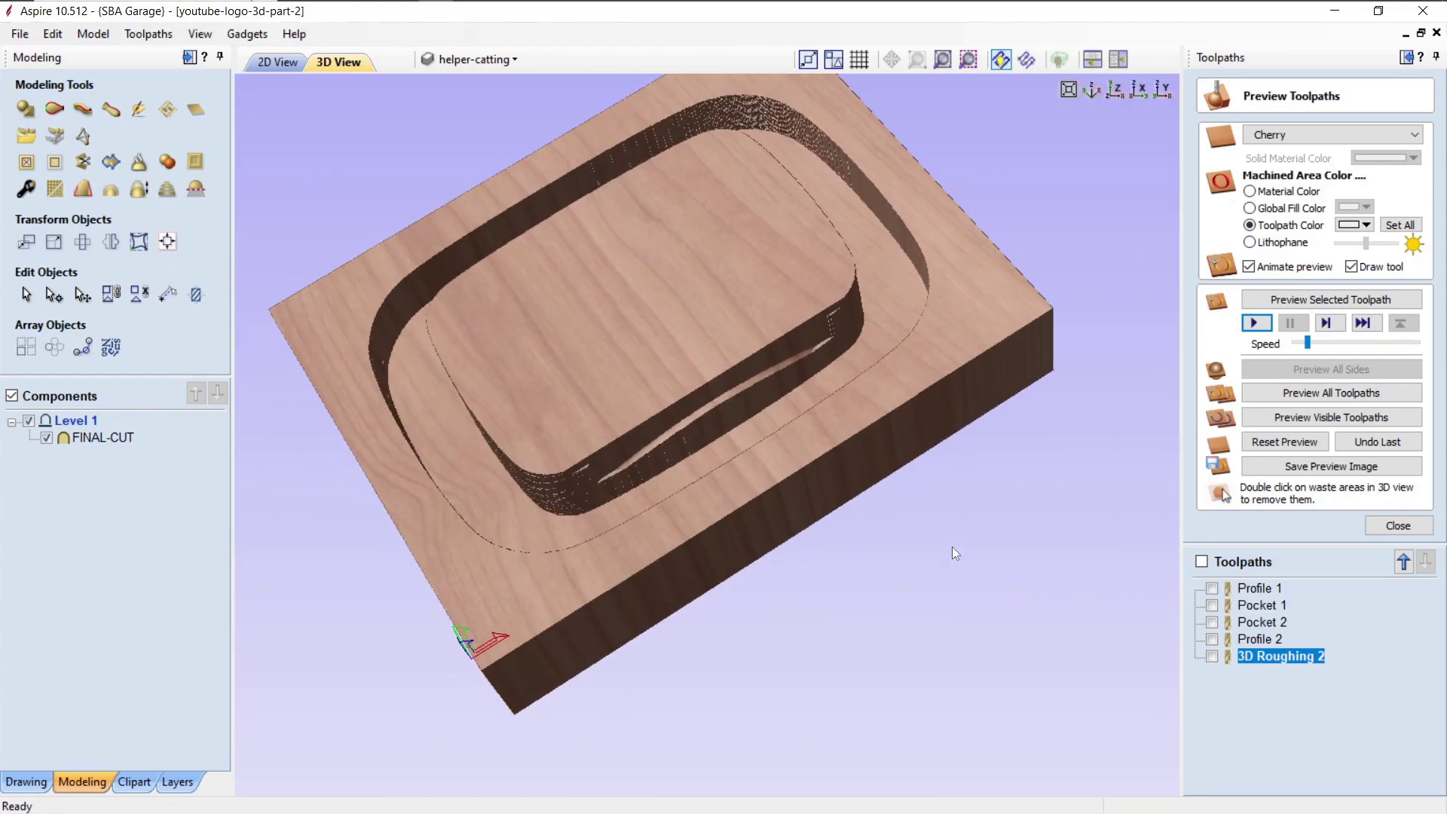
Step: Rename the 3D roughing toolpath as 3D Roughing 1
{"action": "right_click", "coordinate": [1276, 656]}
{"action": "left_click", "coordinate": [1318, 522]}
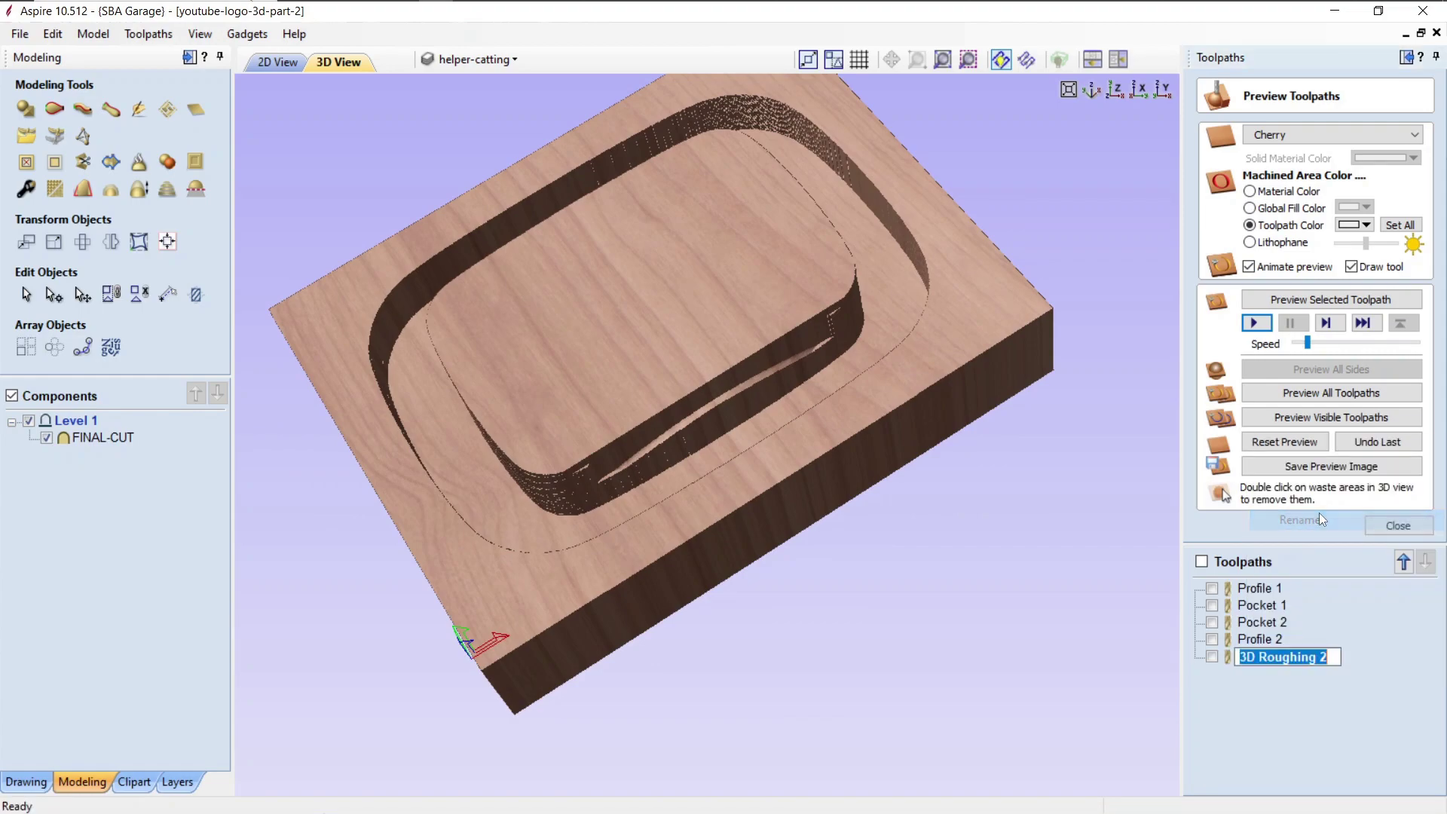
{"action": "key", "text": "End"}
{"action": "key", "text": "BackSpace"}
{"action": "type", "text": "1"}
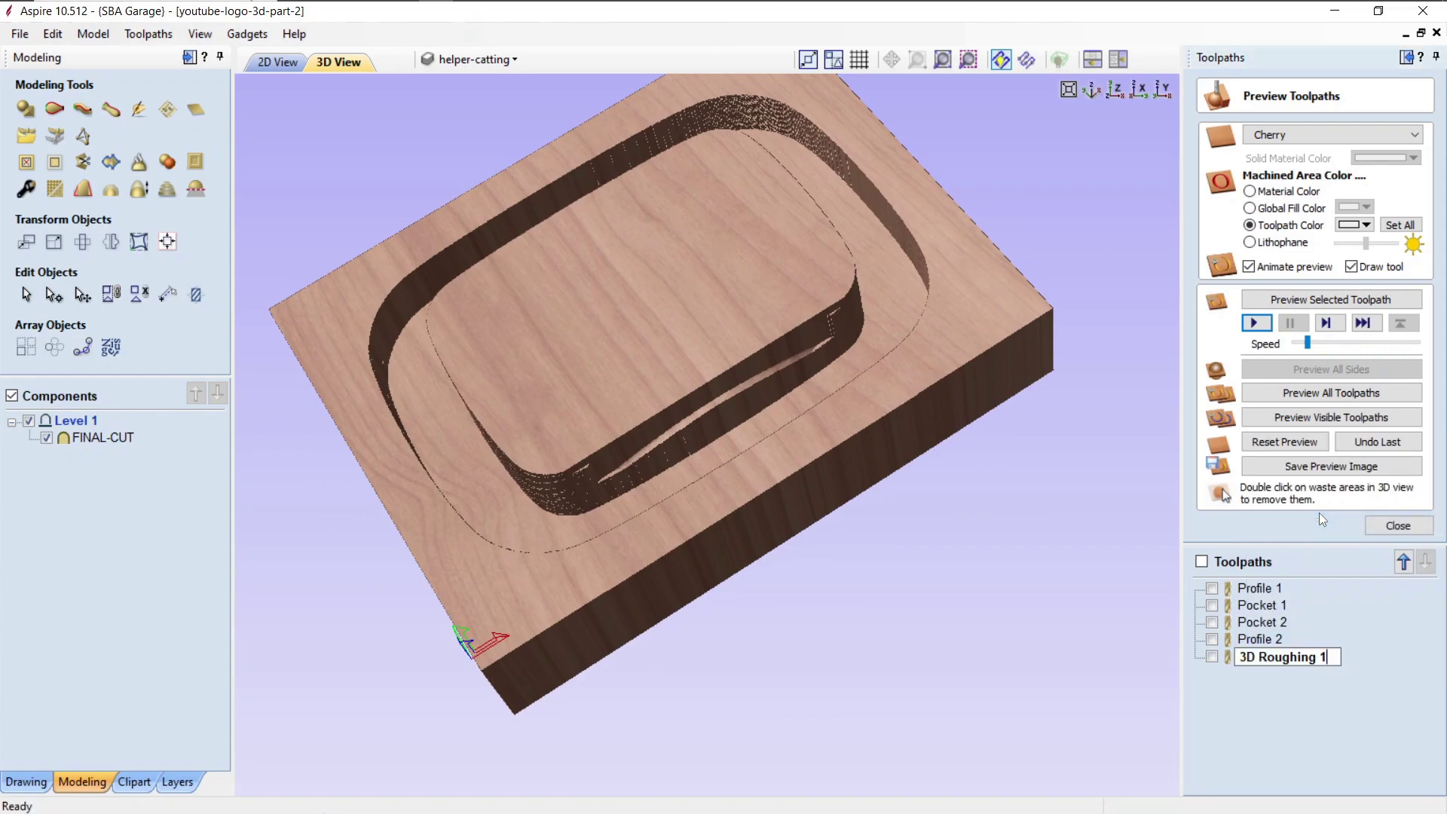
{"action": "key", "text": "Return"}
Step: Close the toolpath preview and examine the domed logo in the 3D view
{"action": "left_click_drag", "start_coordinate": [835, 388], "coordinate": [871, 391]}
{"action": "scroll", "coordinate": [864, 397], "scroll_direction": "up", "scroll_amount": 2}
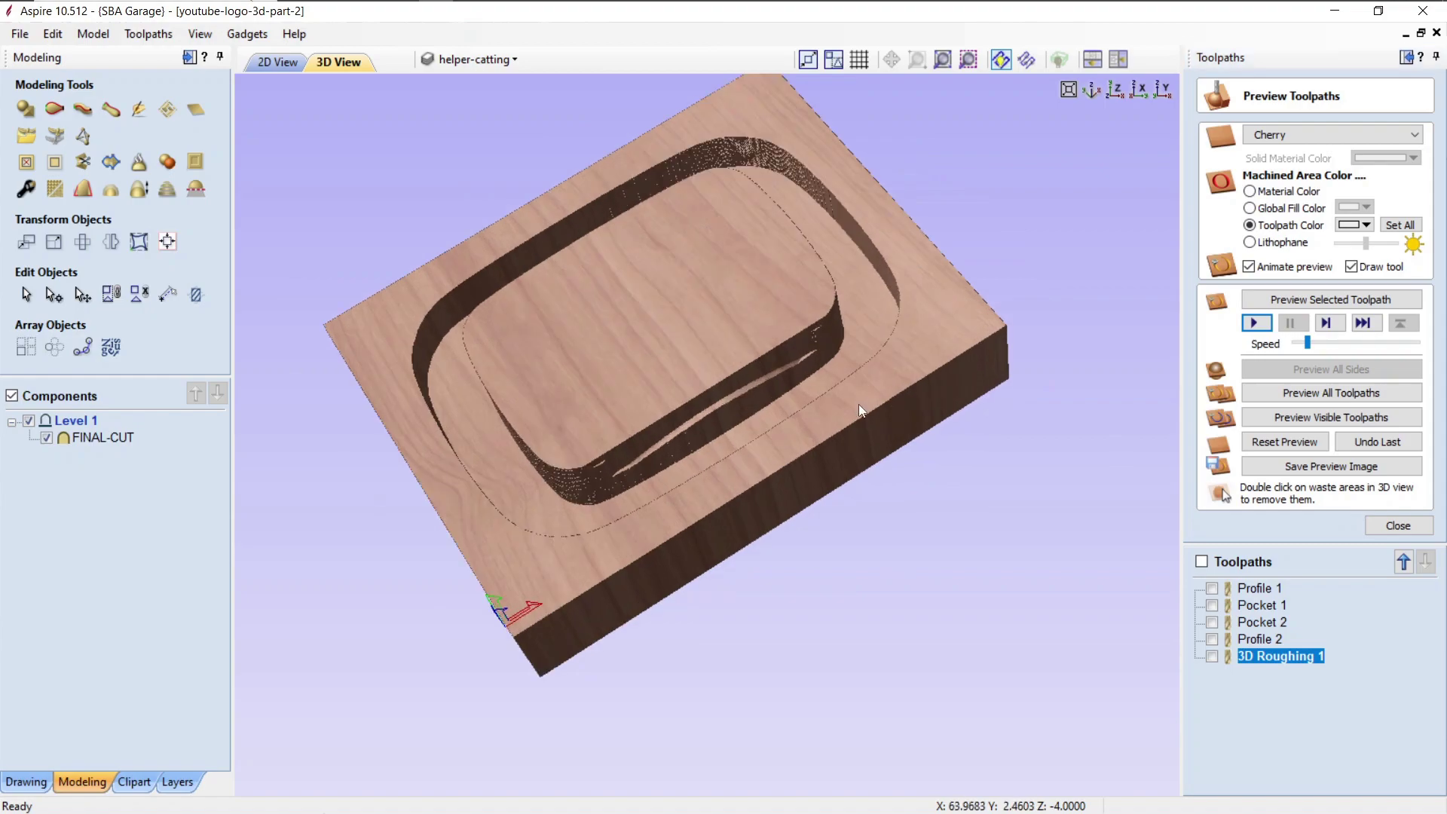
{"action": "left_click", "coordinate": [1407, 527]}
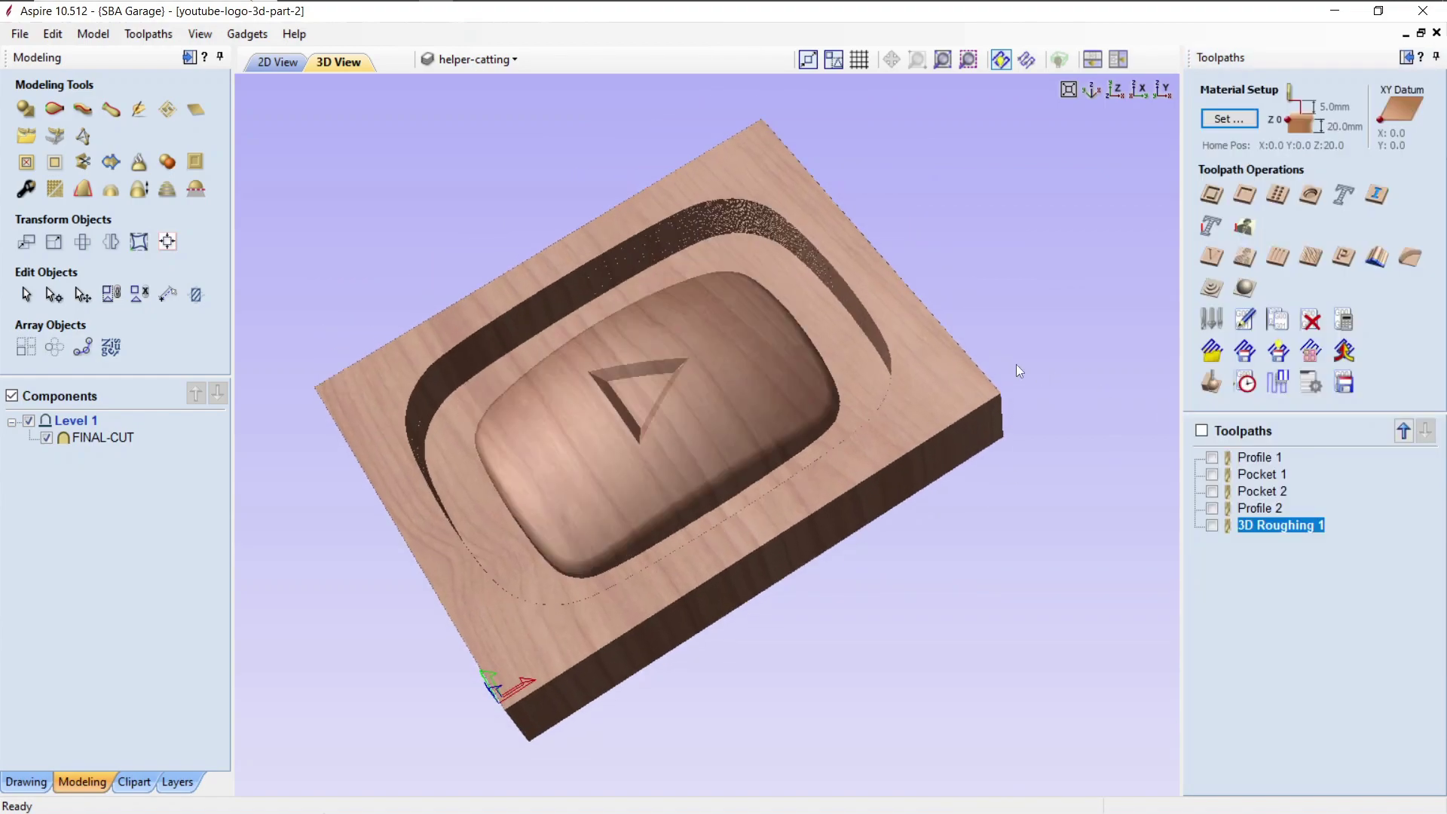
{"action": "left_click_drag", "start_coordinate": [1037, 419], "coordinate": [567, 275]}
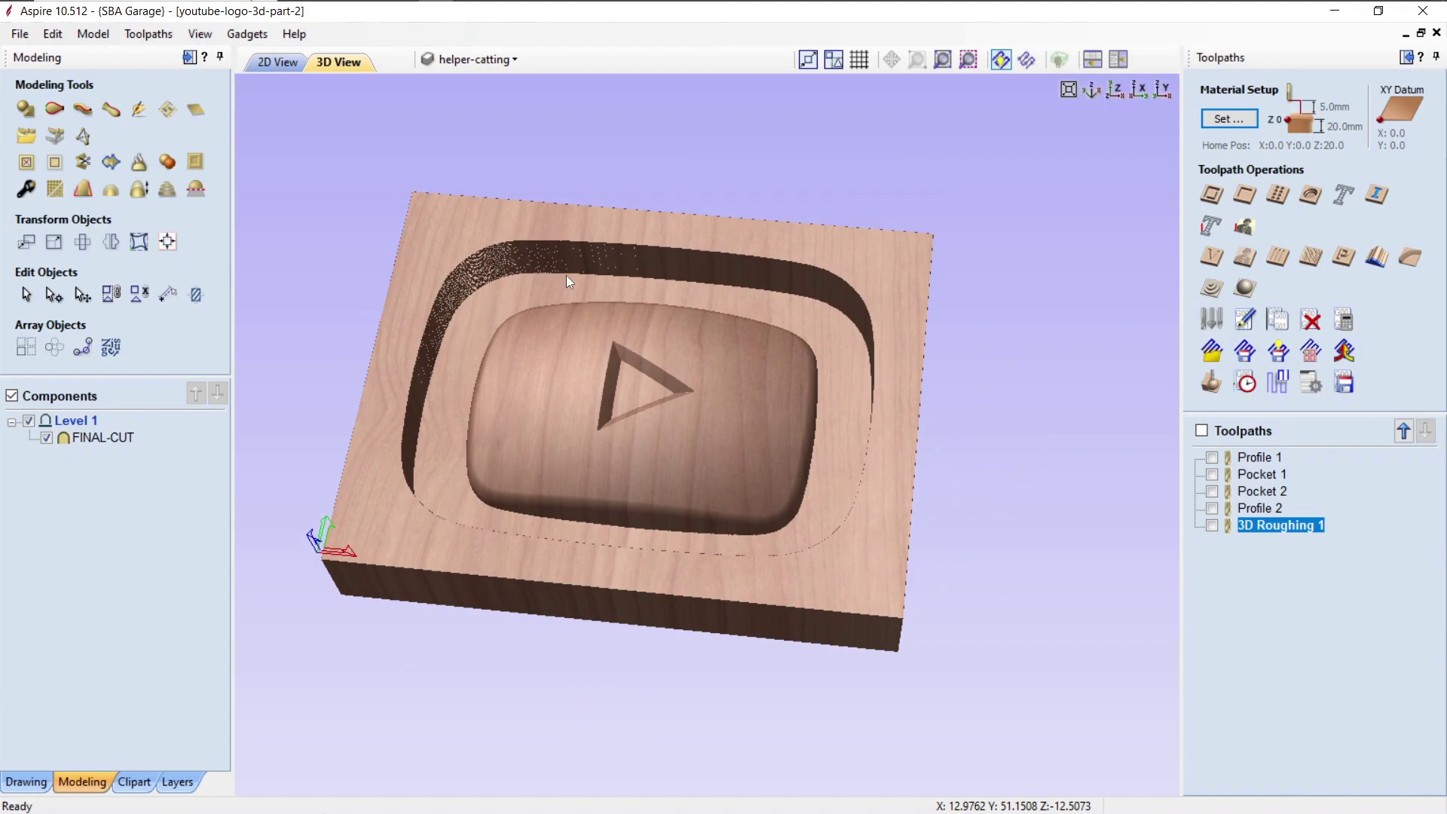
Step: Start a 3D finish machining toolpath, compare the tapered ball nose tools, and choose Tapered Ball Nose (4.1°, Tip 0.5 - 6 mm)
{"action": "left_click", "coordinate": [1245, 290]}
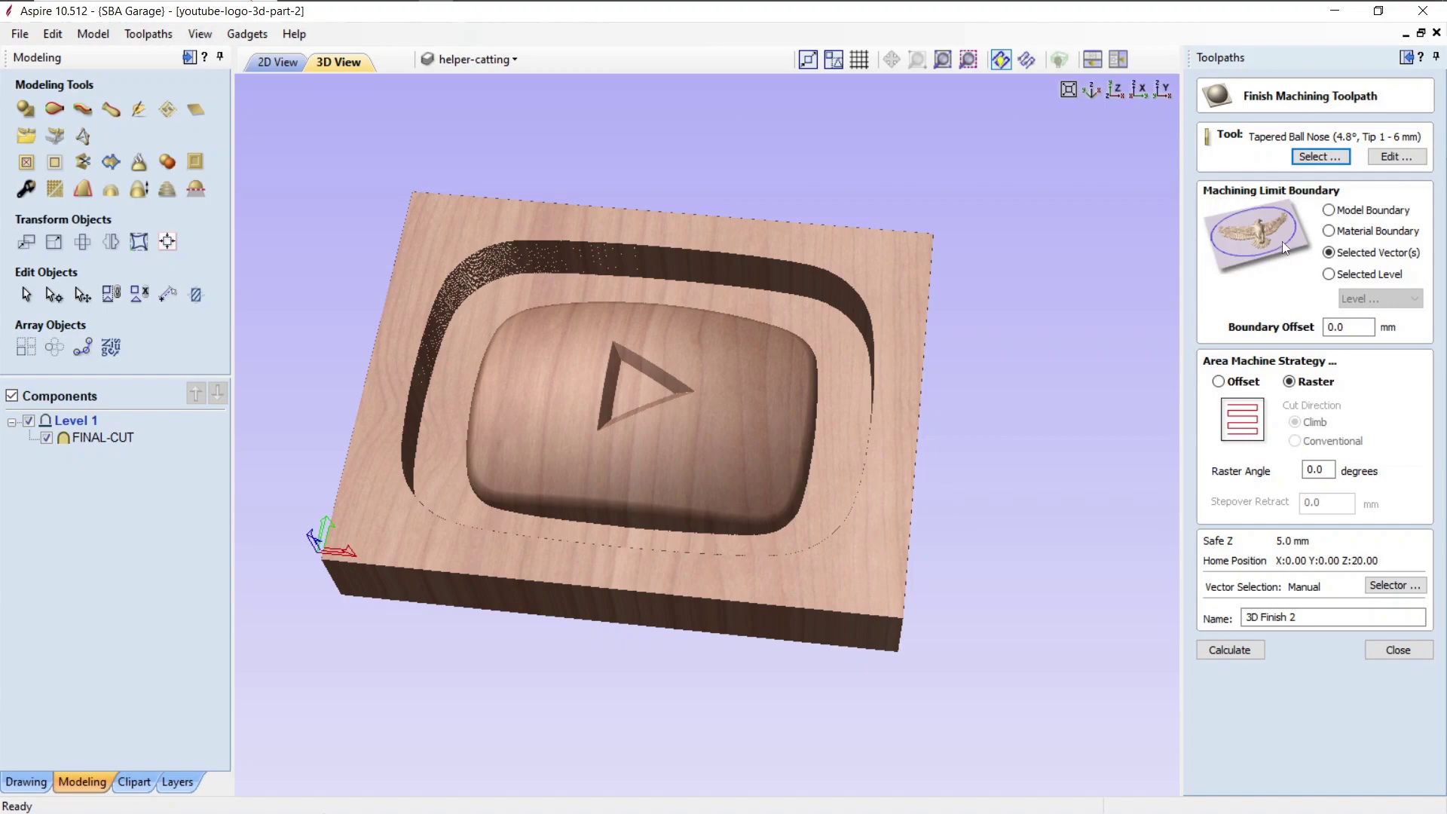
{"action": "left_click", "coordinate": [1320, 156]}
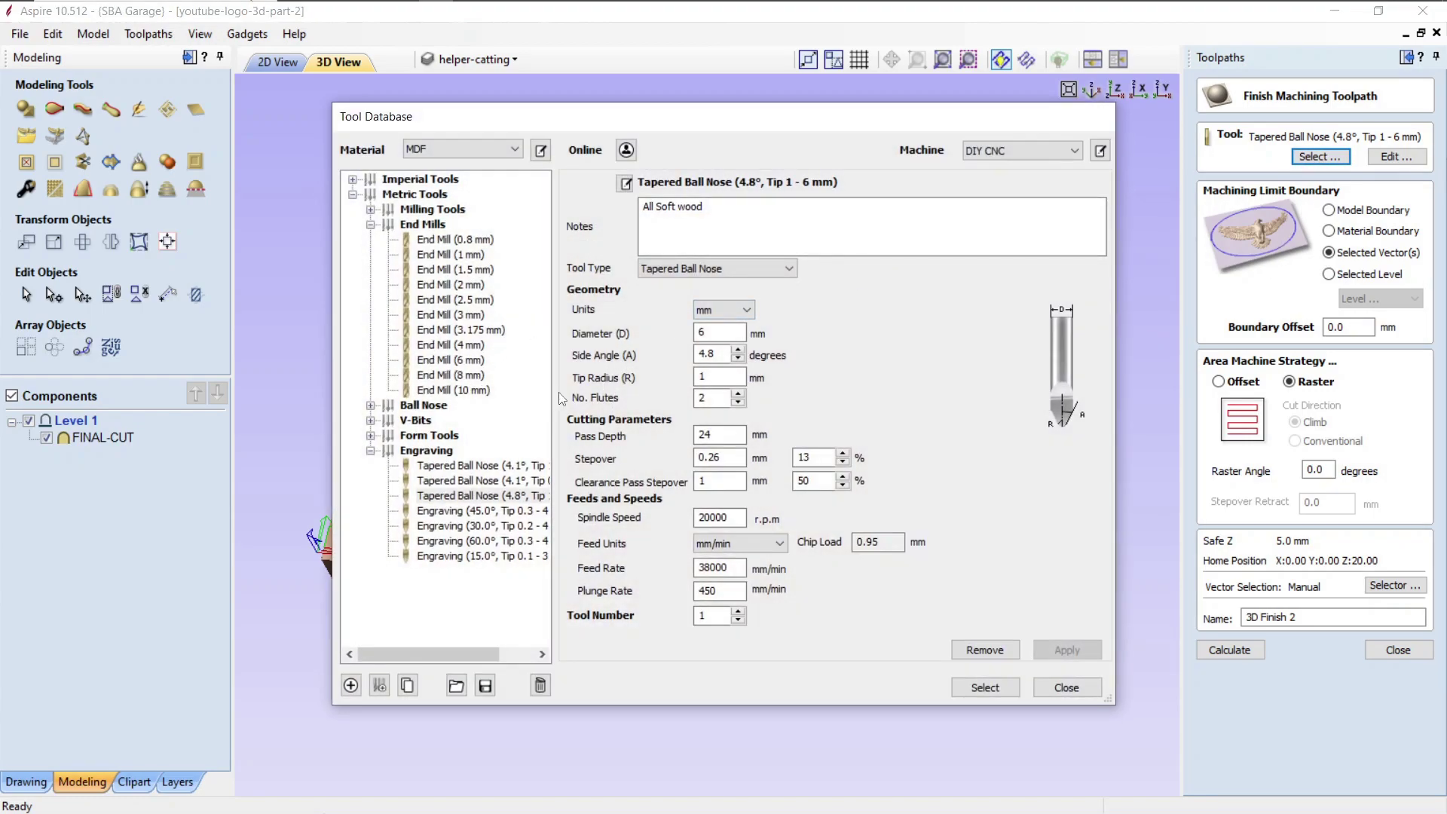
{"action": "left_click", "coordinate": [482, 480]}
{"action": "left_click", "coordinate": [489, 499]}
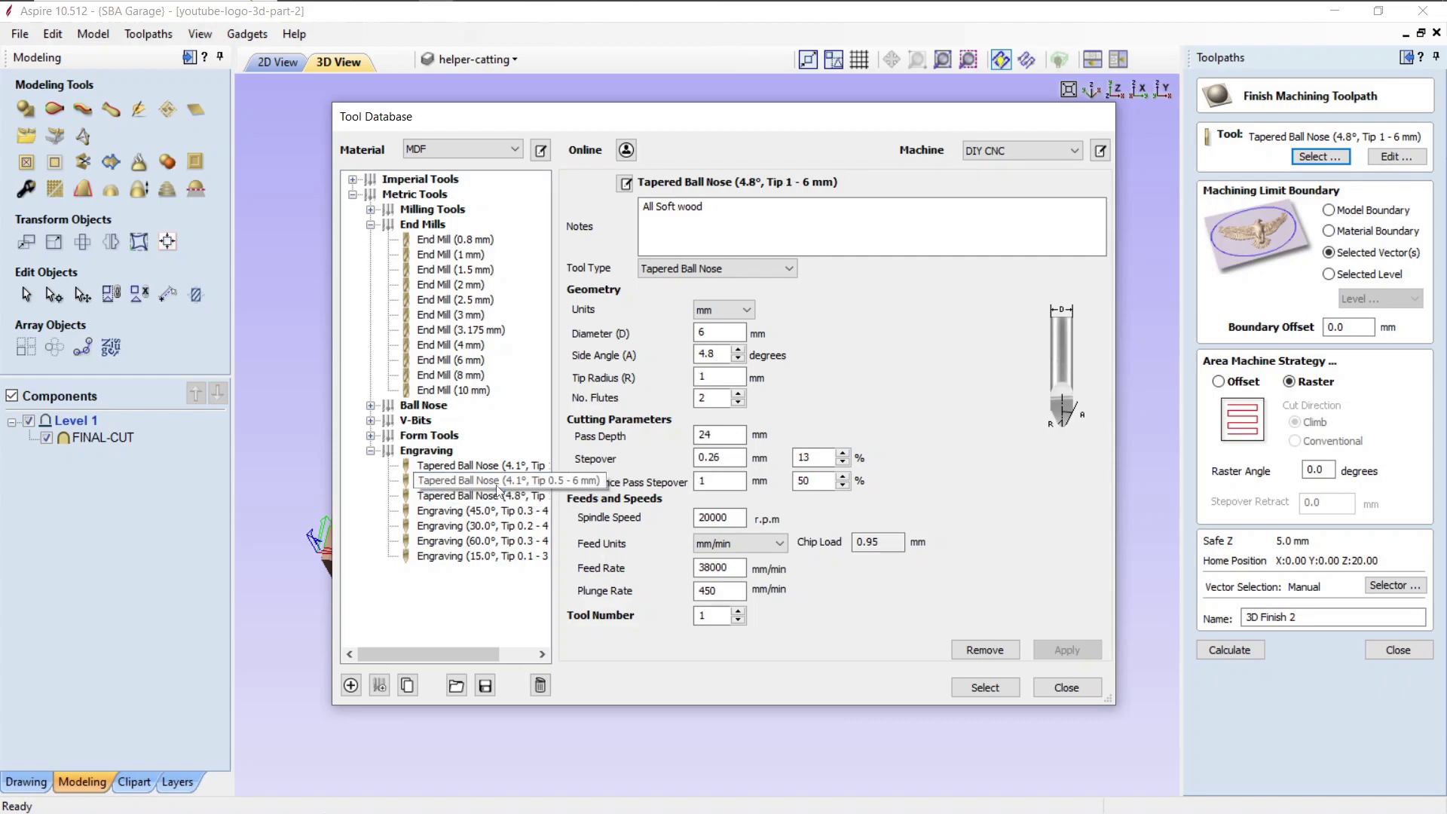
{"action": "left_click", "coordinate": [488, 480]}
{"action": "left_click", "coordinate": [497, 467]}
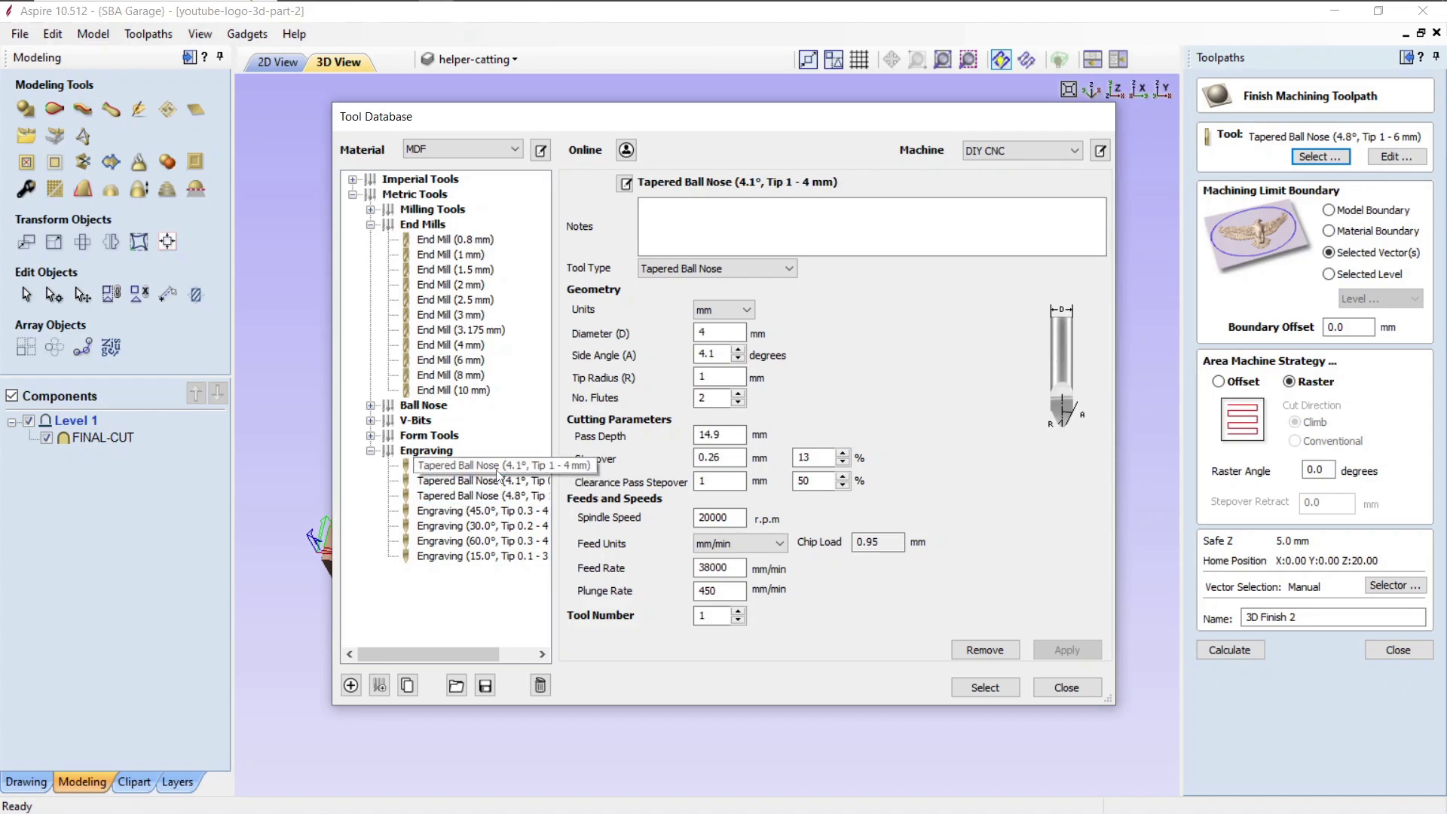
{"action": "left_click", "coordinate": [495, 482]}
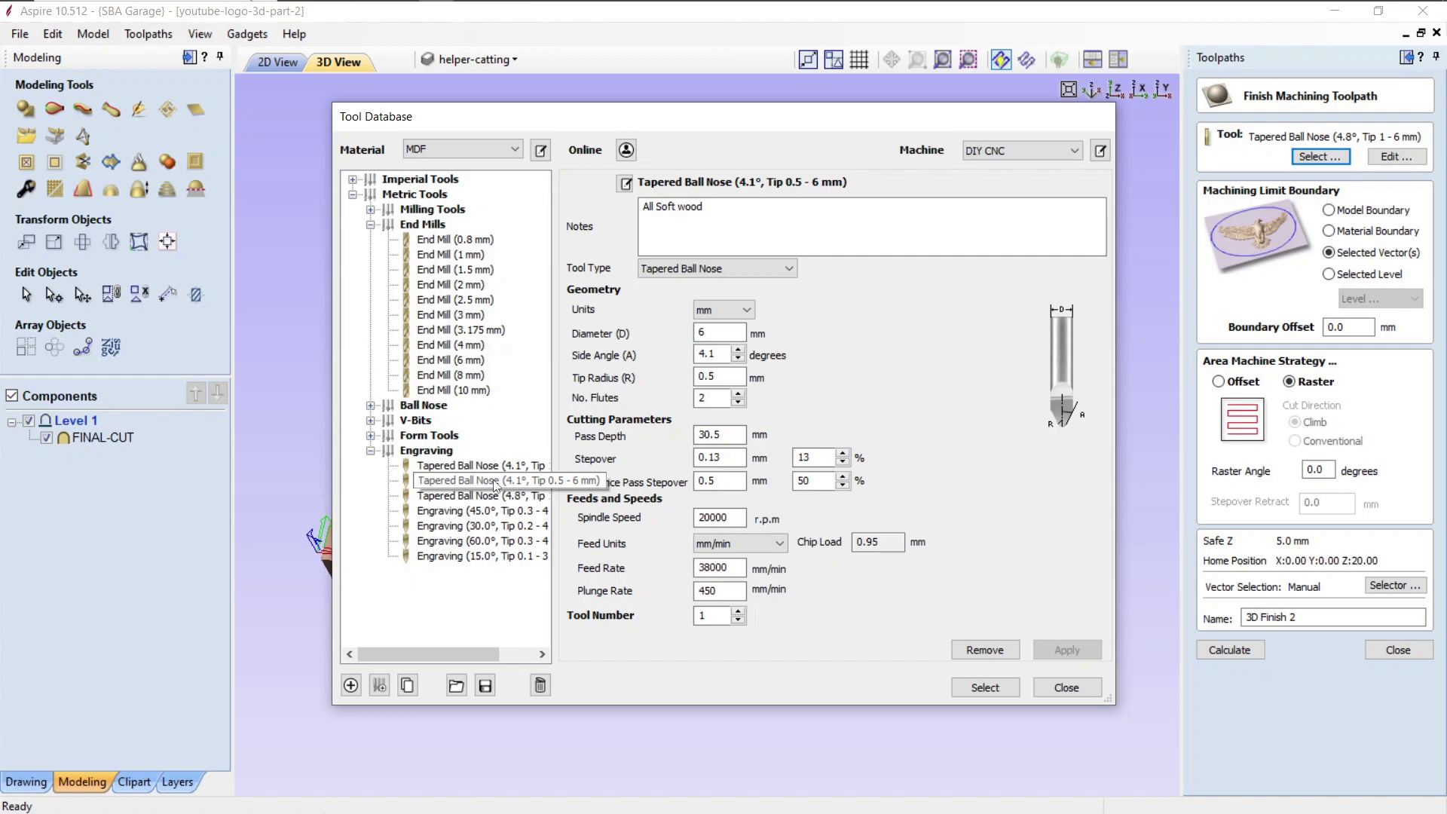
{"action": "left_click_drag", "start_coordinate": [711, 122], "coordinate": [624, 101]}
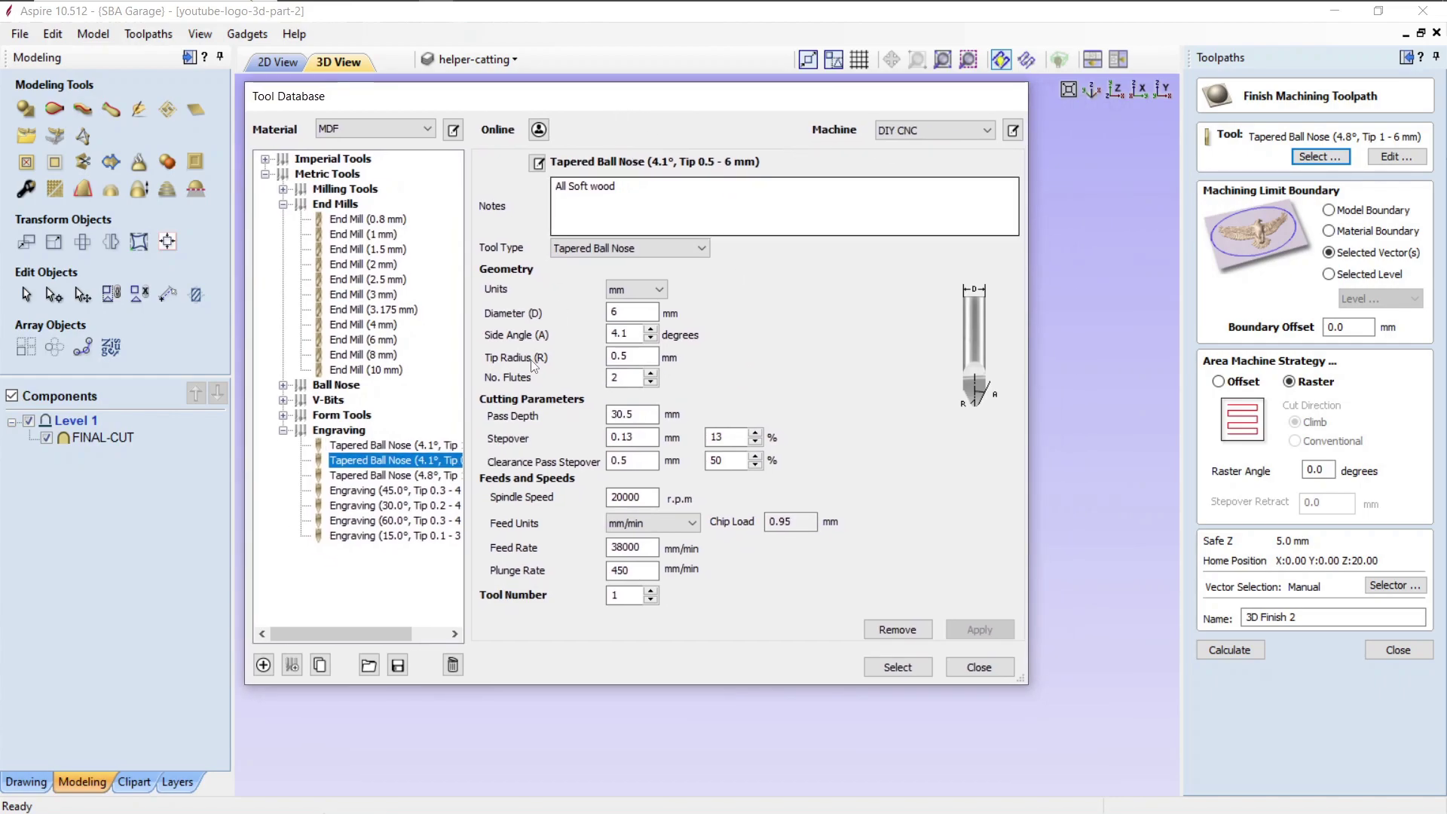
{"action": "double_click", "coordinate": [622, 356]}
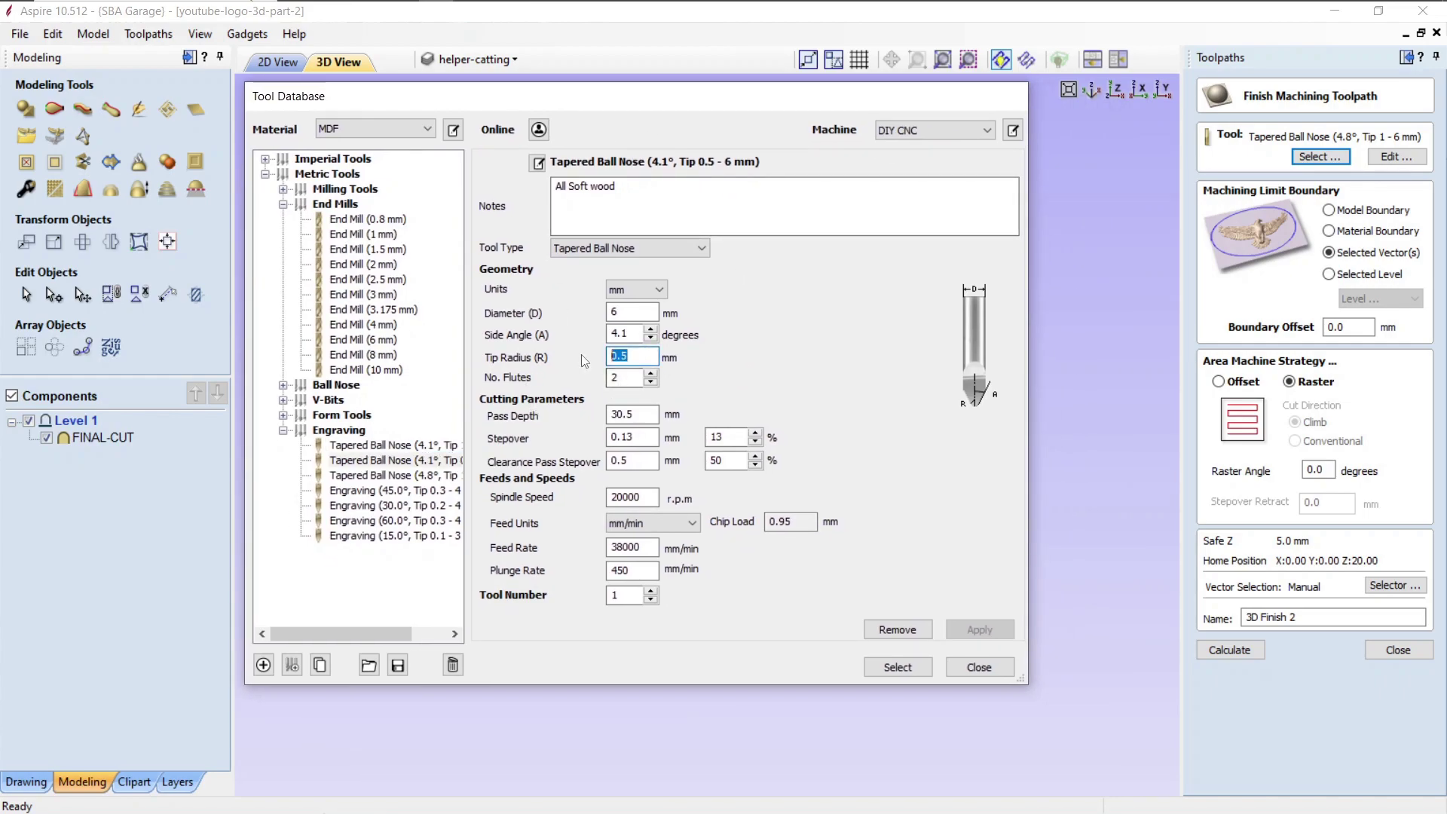
{"action": "left_click", "coordinate": [898, 666]}
Step: Edit the tapered ball nose finishing tool and set its side angle to 4.8 degrees
{"action": "left_click", "coordinate": [1387, 156]}
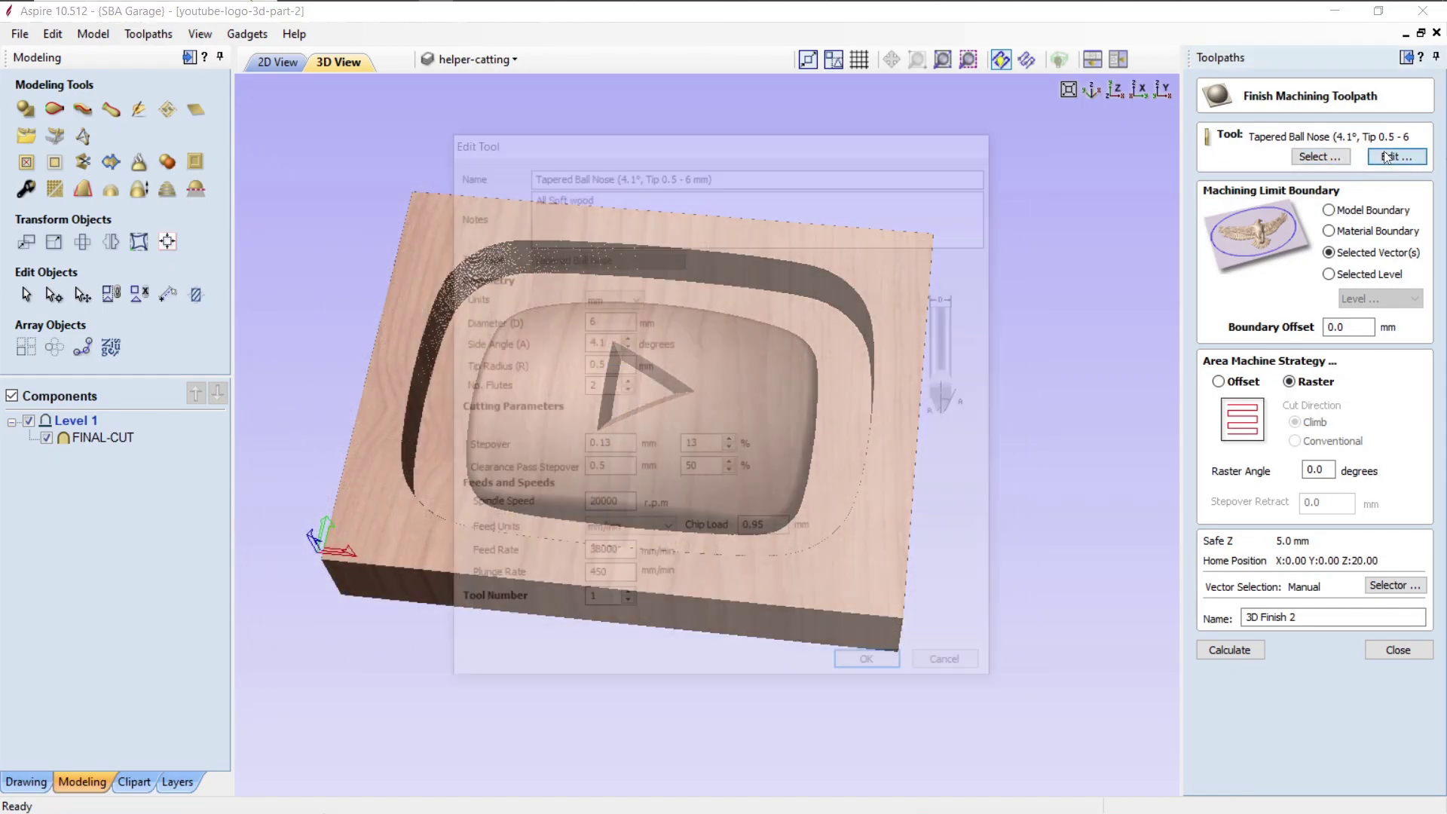
{"action": "left_click_drag", "start_coordinate": [731, 150], "coordinate": [737, 121]}
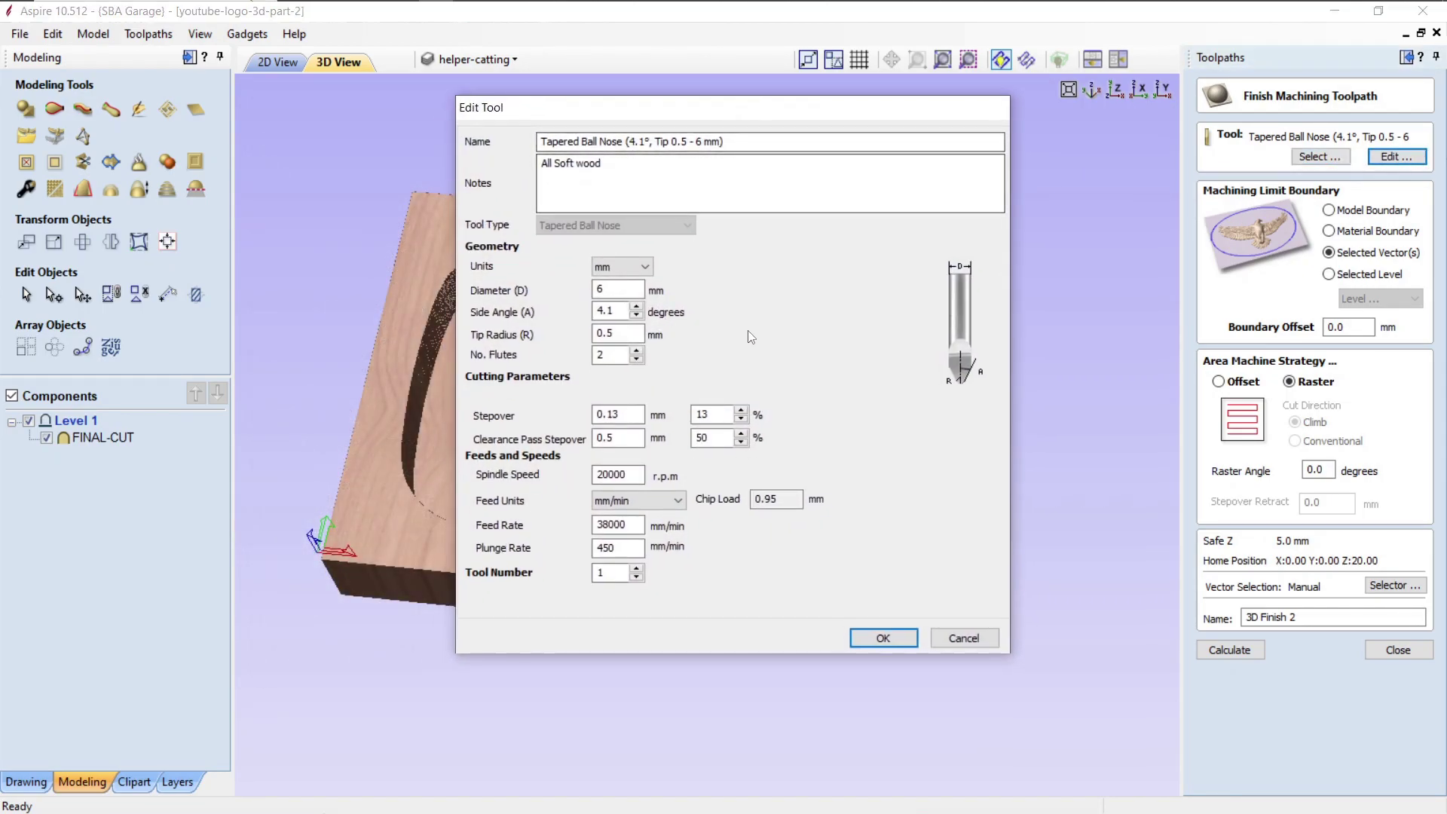
{"action": "double_click", "coordinate": [606, 290]}
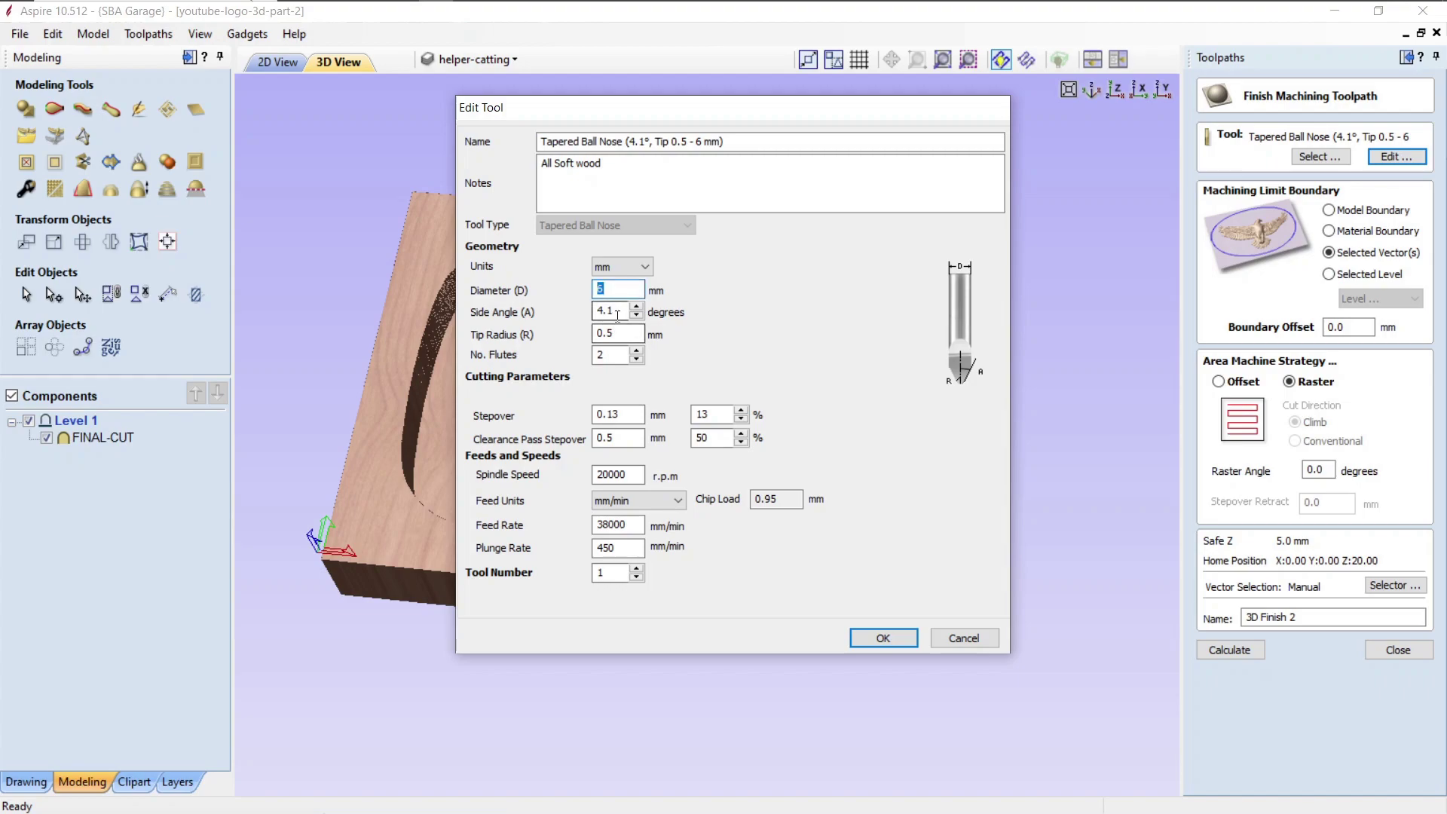
{"action": "double_click", "coordinate": [609, 310]}
{"action": "type", "text": "8"}
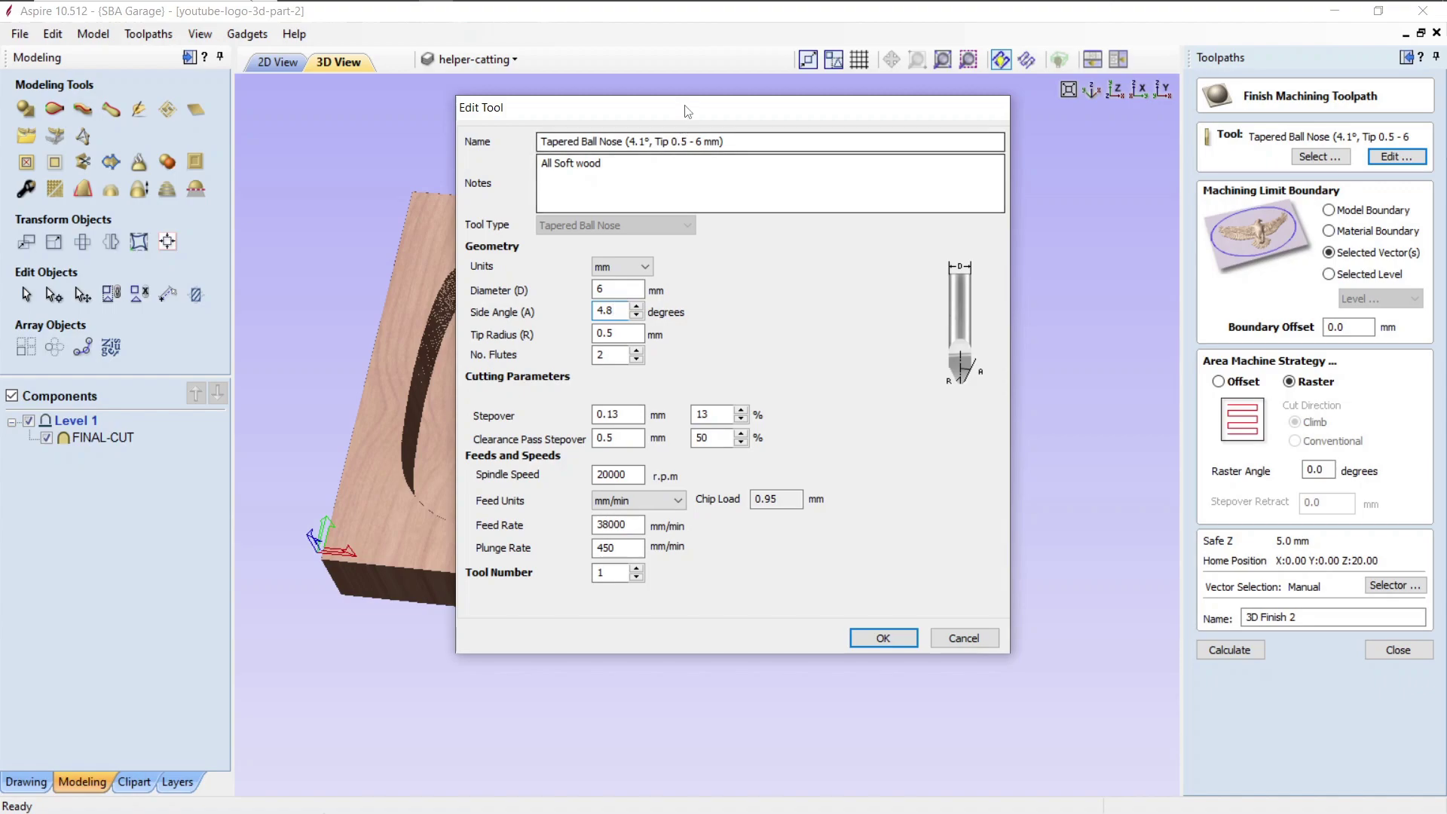
{"action": "left_click_drag", "start_coordinate": [686, 109], "coordinate": [637, 142]}
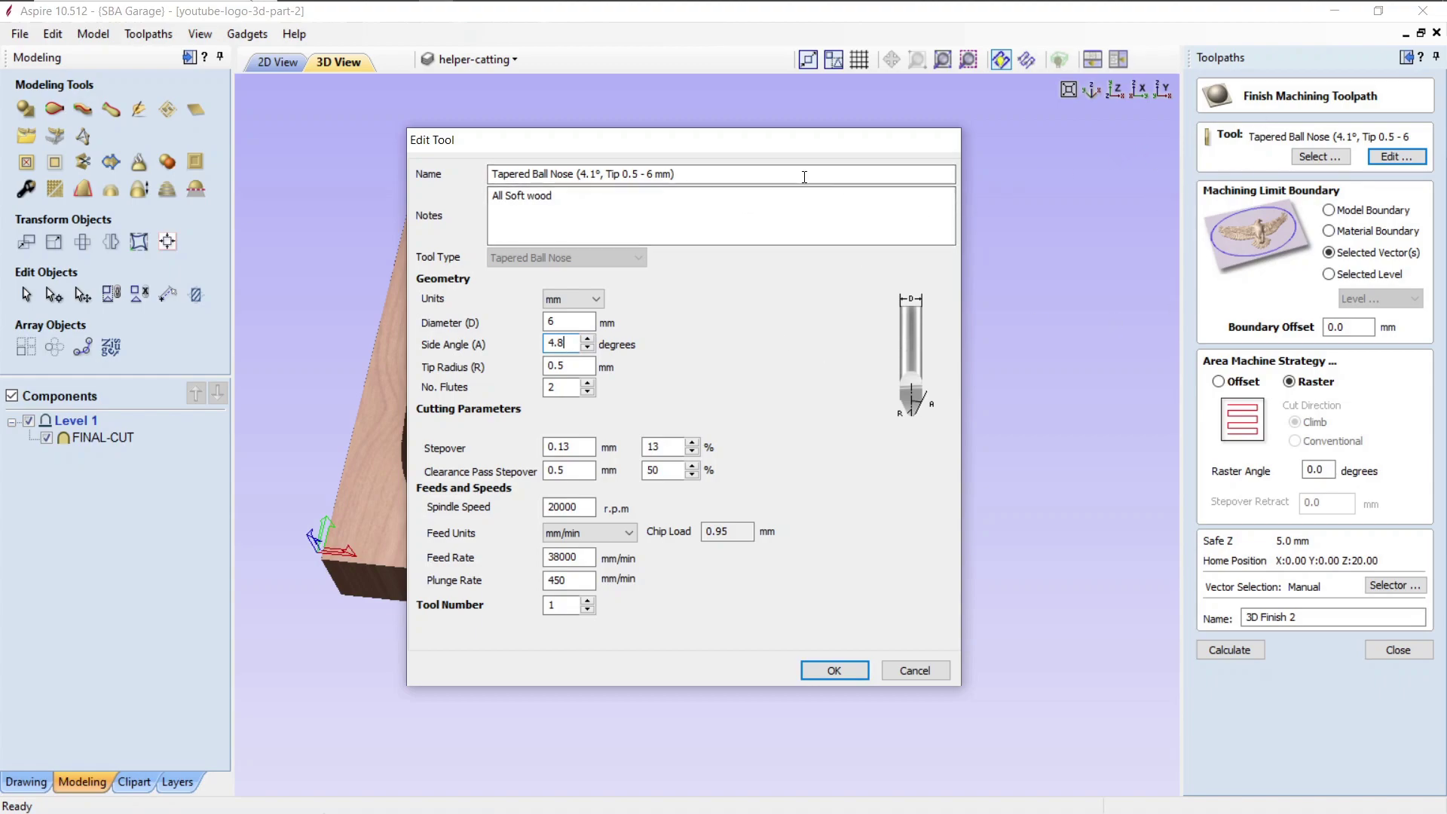
{"action": "left_click_drag", "start_coordinate": [804, 143], "coordinate": [878, 145]}
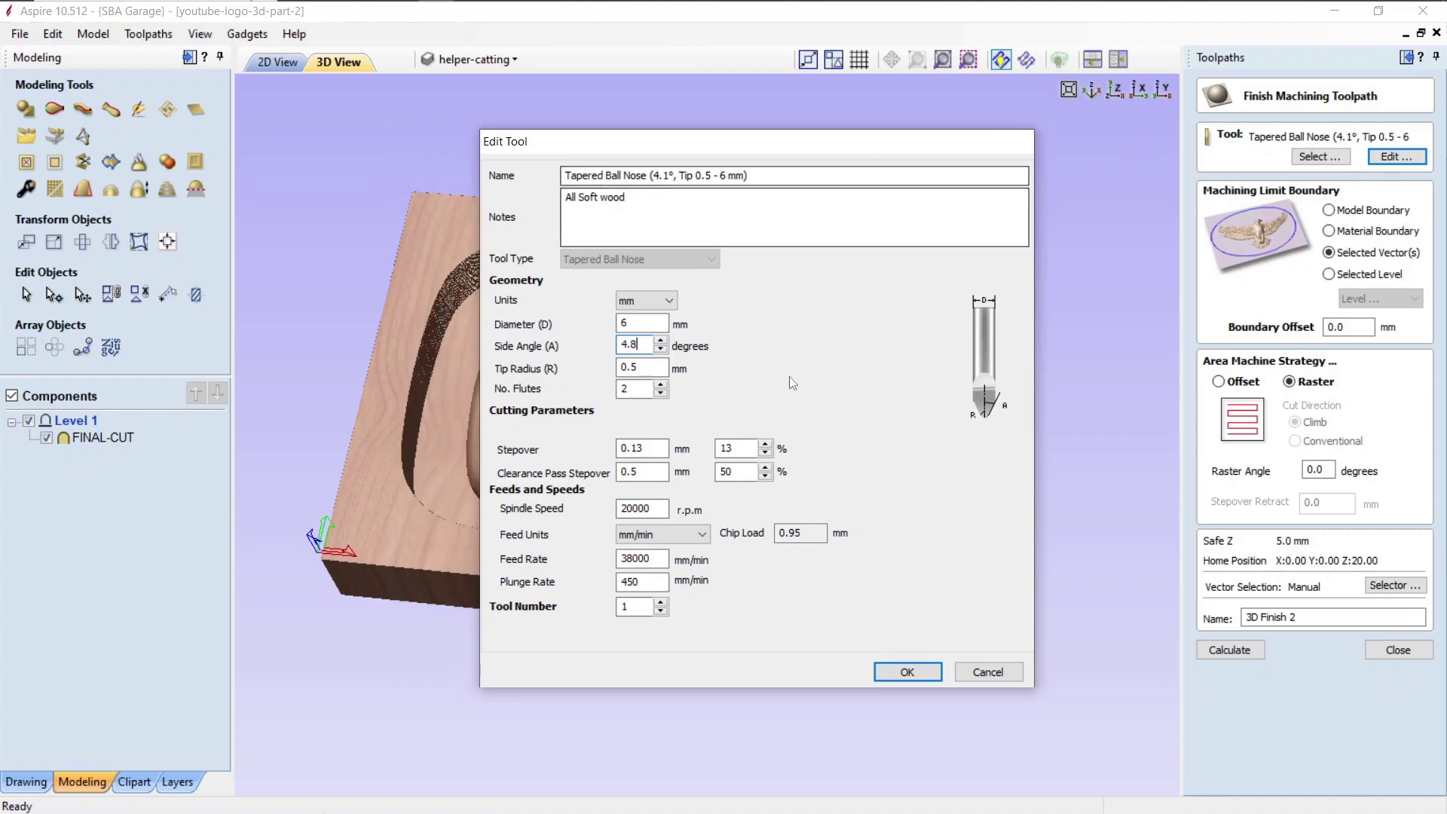
Step: Check the finishing tool's tip radius and flute count, and set its stepover to 0.14 mm (14%)
{"action": "left_click_drag", "start_coordinate": [640, 368], "coordinate": [619, 384]}
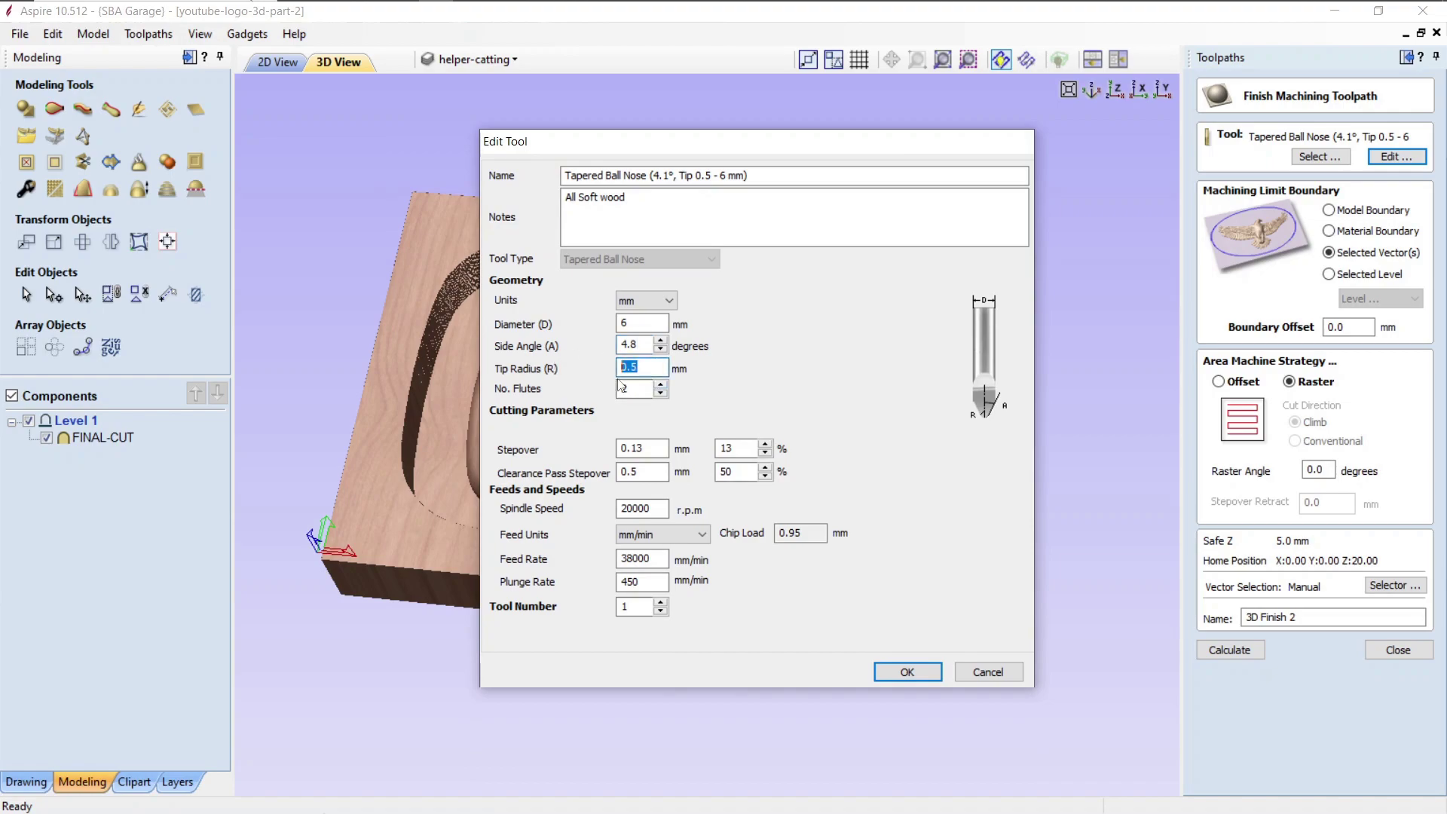
{"action": "double_click", "coordinate": [640, 390]}
{"action": "left_click", "coordinate": [655, 446]}
Step: Set the finishing tool's spindle speed to 22500 r.p.m. and its feed rate to 4500 mm/min
{"action": "double_click", "coordinate": [664, 510]}
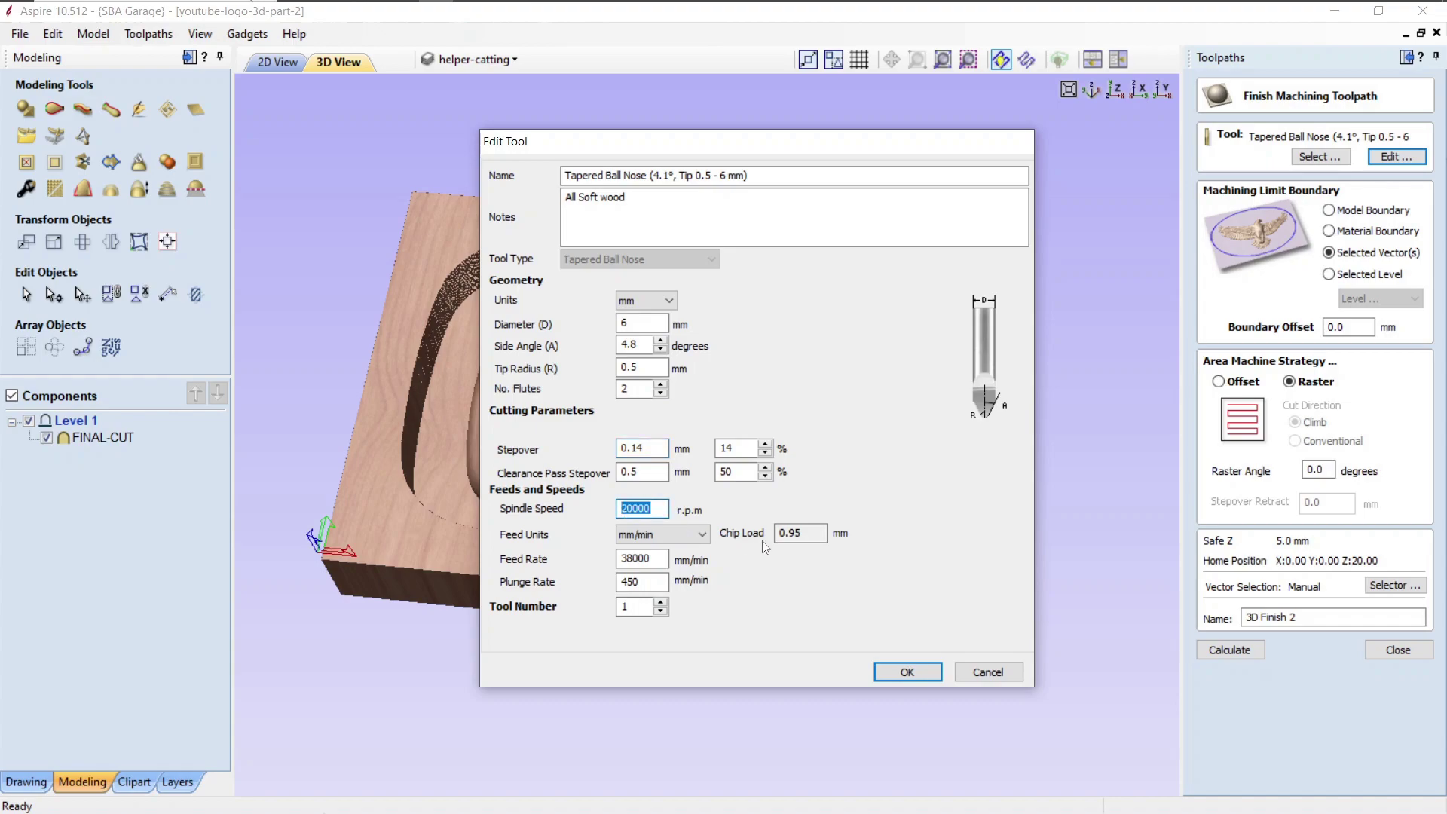
{"action": "type", "text": "2250"}
{"action": "left_click_drag", "start_coordinate": [664, 559], "coordinate": [589, 556]}
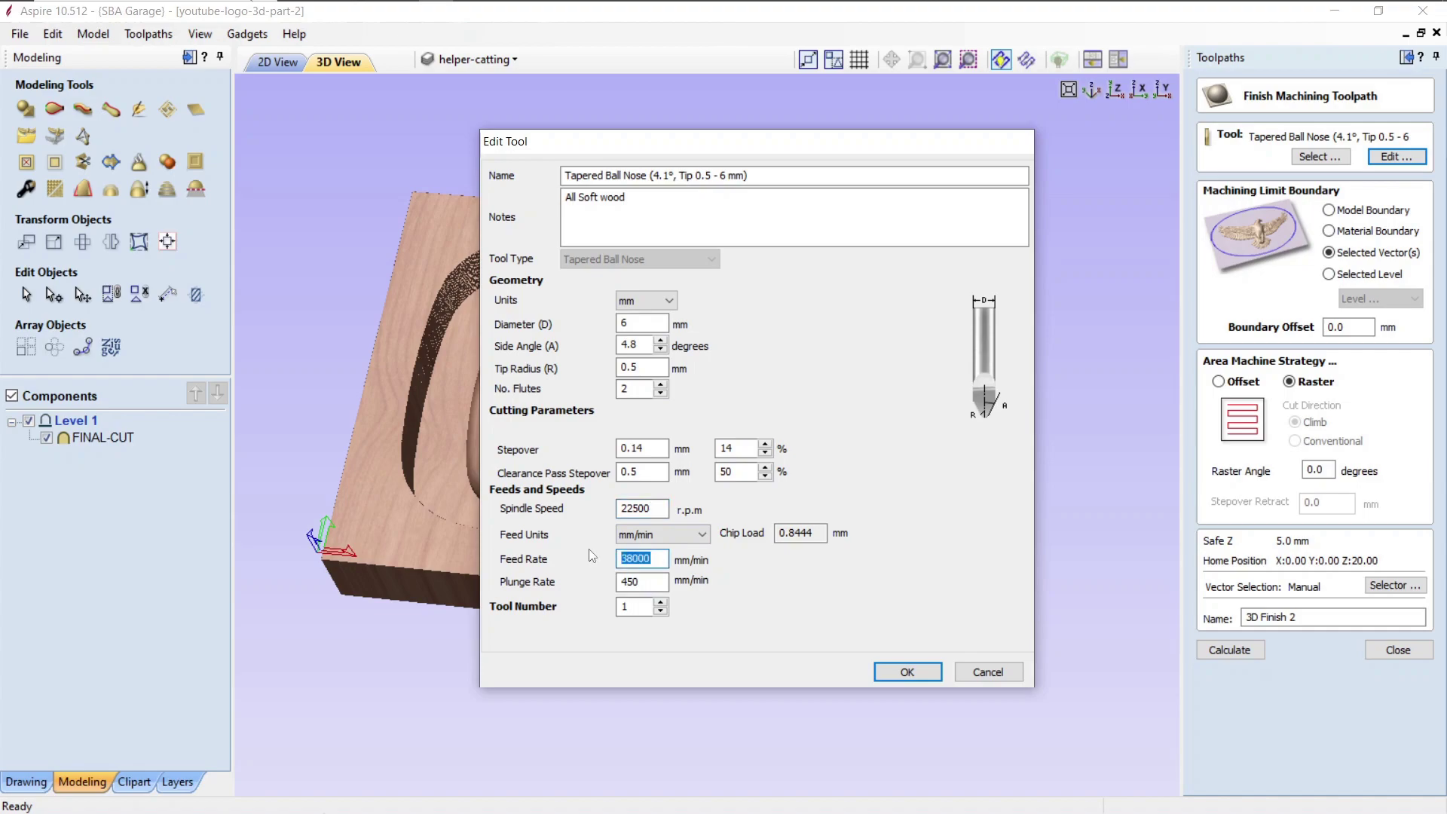
{"action": "type", "text": "451"}
{"action": "key", "text": "BackSpace"}
{"action": "type", "text": "00"}
Step: Examine the finishing tool's chip load alongside its feeds and speeds, moving the tool settings aside to see the logo model
{"action": "left_click_drag", "start_coordinate": [798, 534], "coordinate": [779, 536]}
{"action": "left_click_drag", "start_coordinate": [706, 147], "coordinate": [1002, 108]}
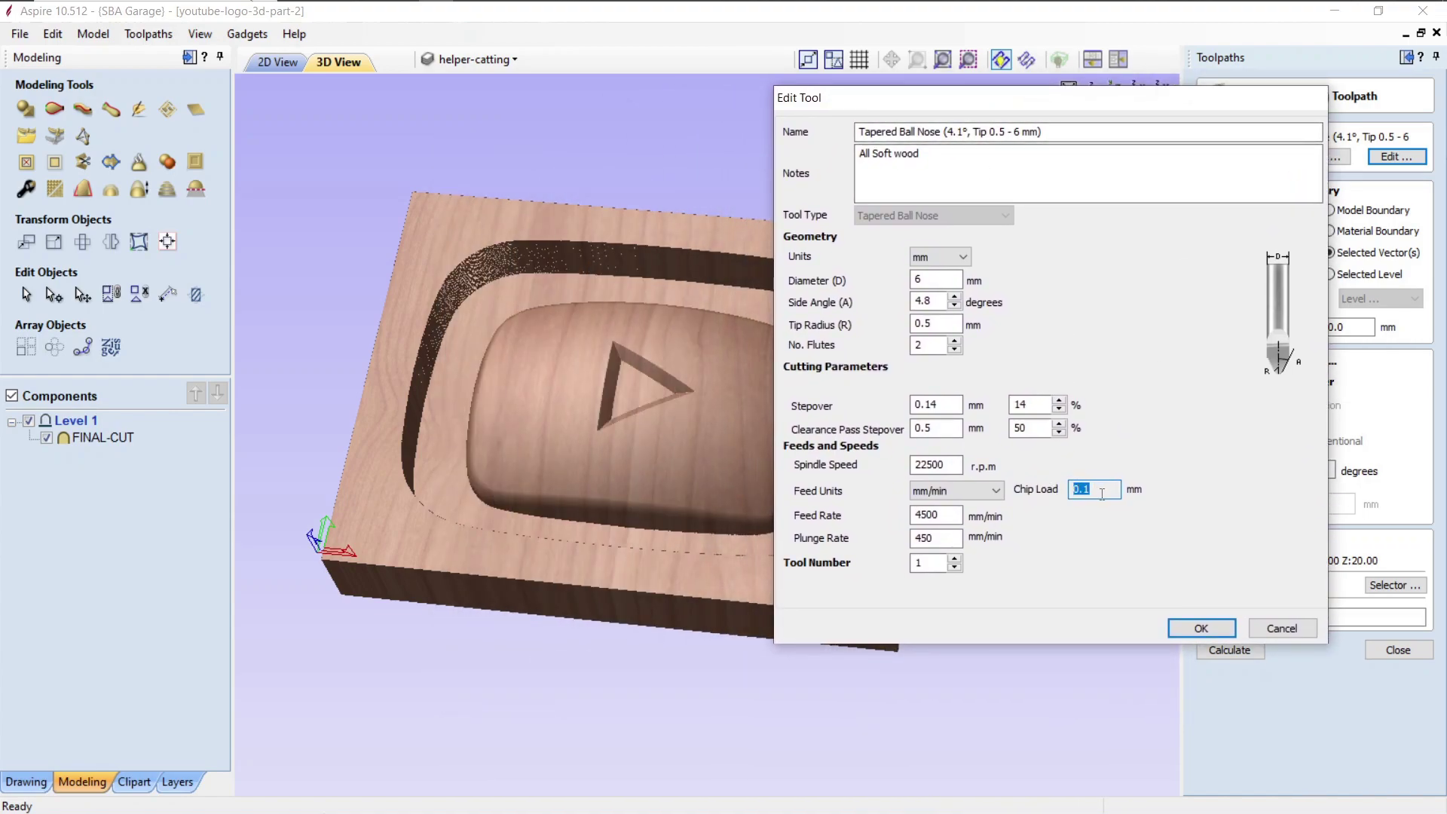
{"action": "left_click", "coordinate": [1102, 493]}
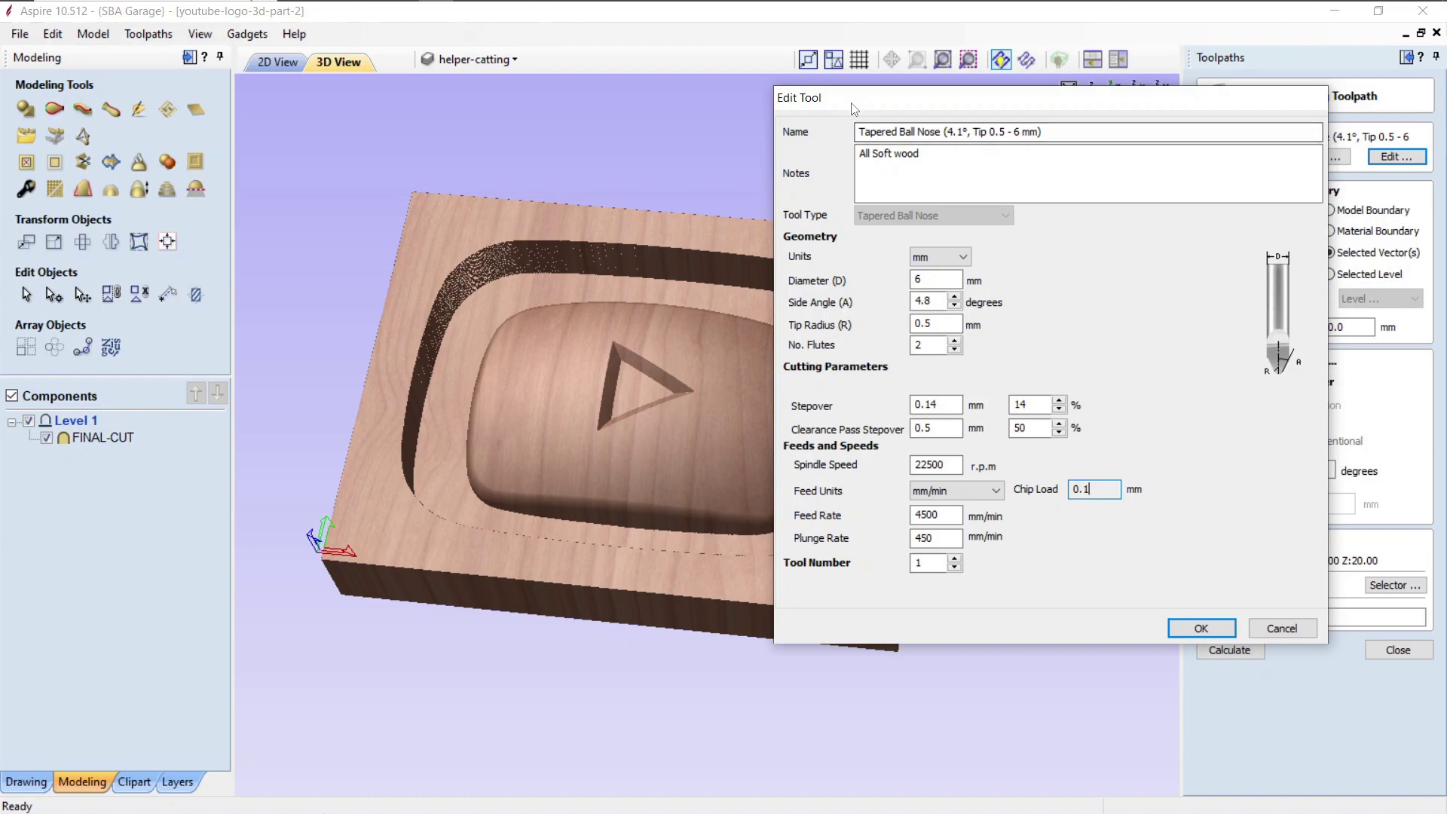
{"action": "left_click_drag", "start_coordinate": [857, 100], "coordinate": [877, 98]}
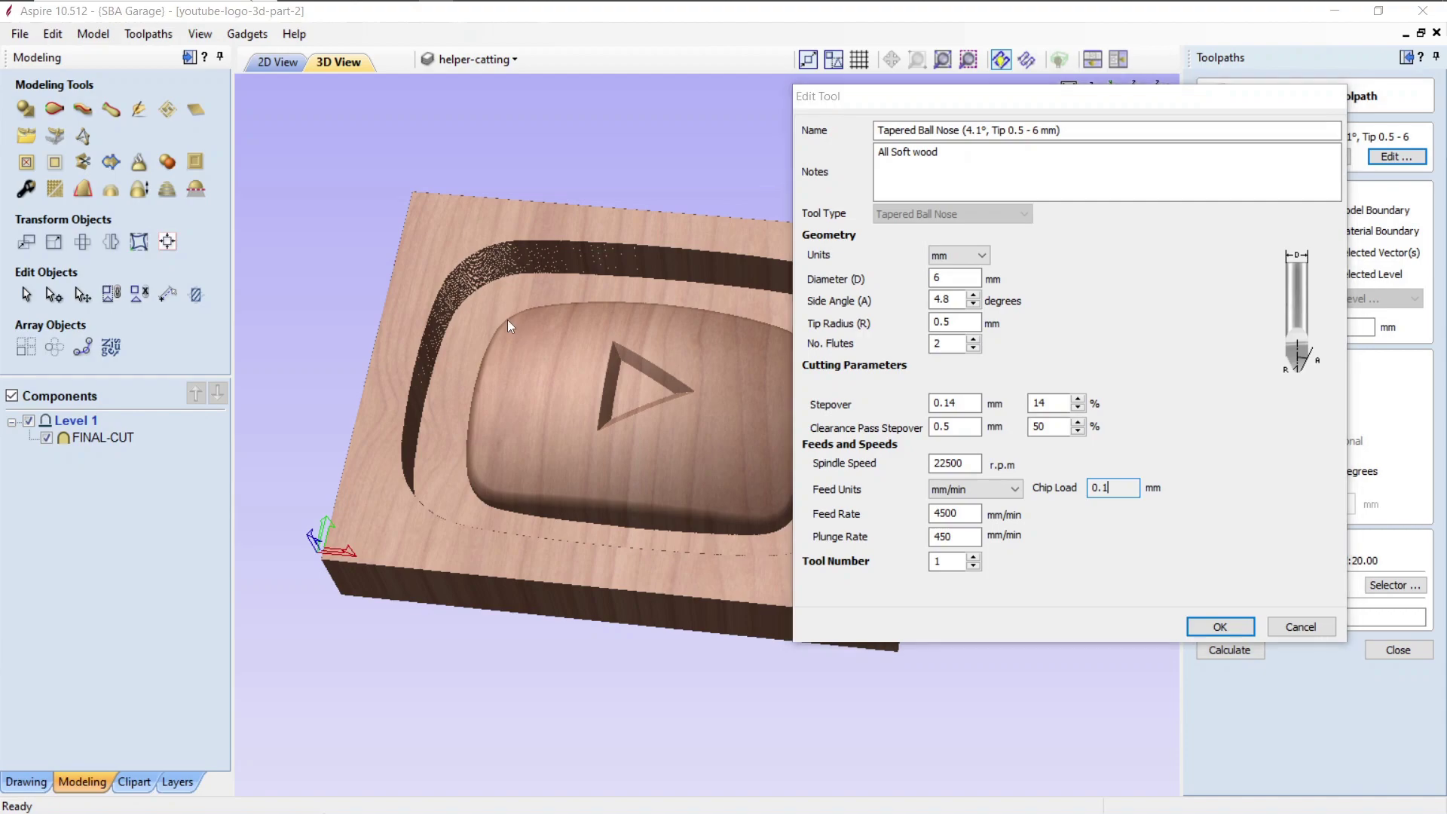
{"action": "left_click_drag", "start_coordinate": [929, 106], "coordinate": [946, 134]}
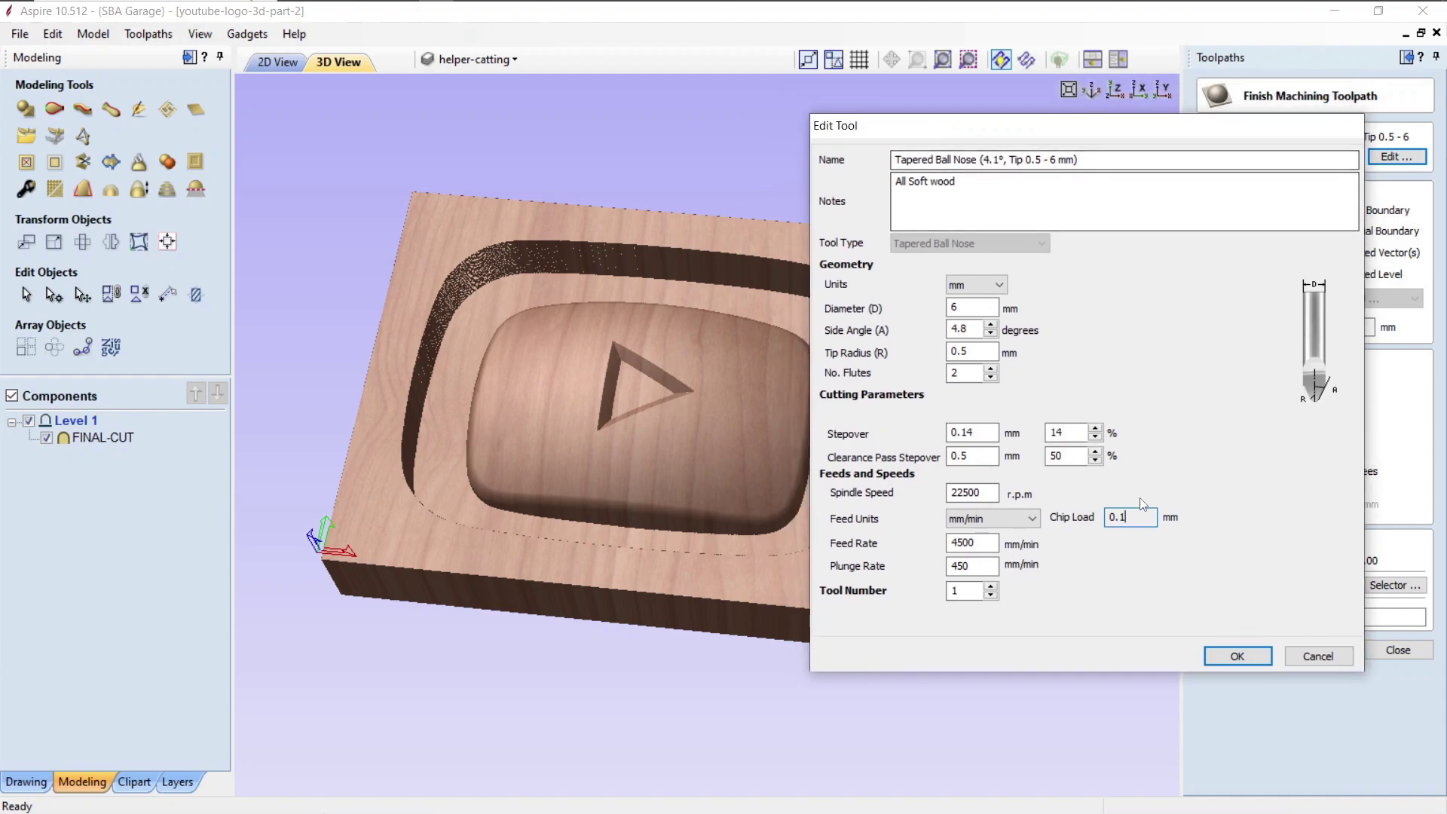
{"action": "left_click_drag", "start_coordinate": [1125, 517], "coordinate": [1113, 519]}
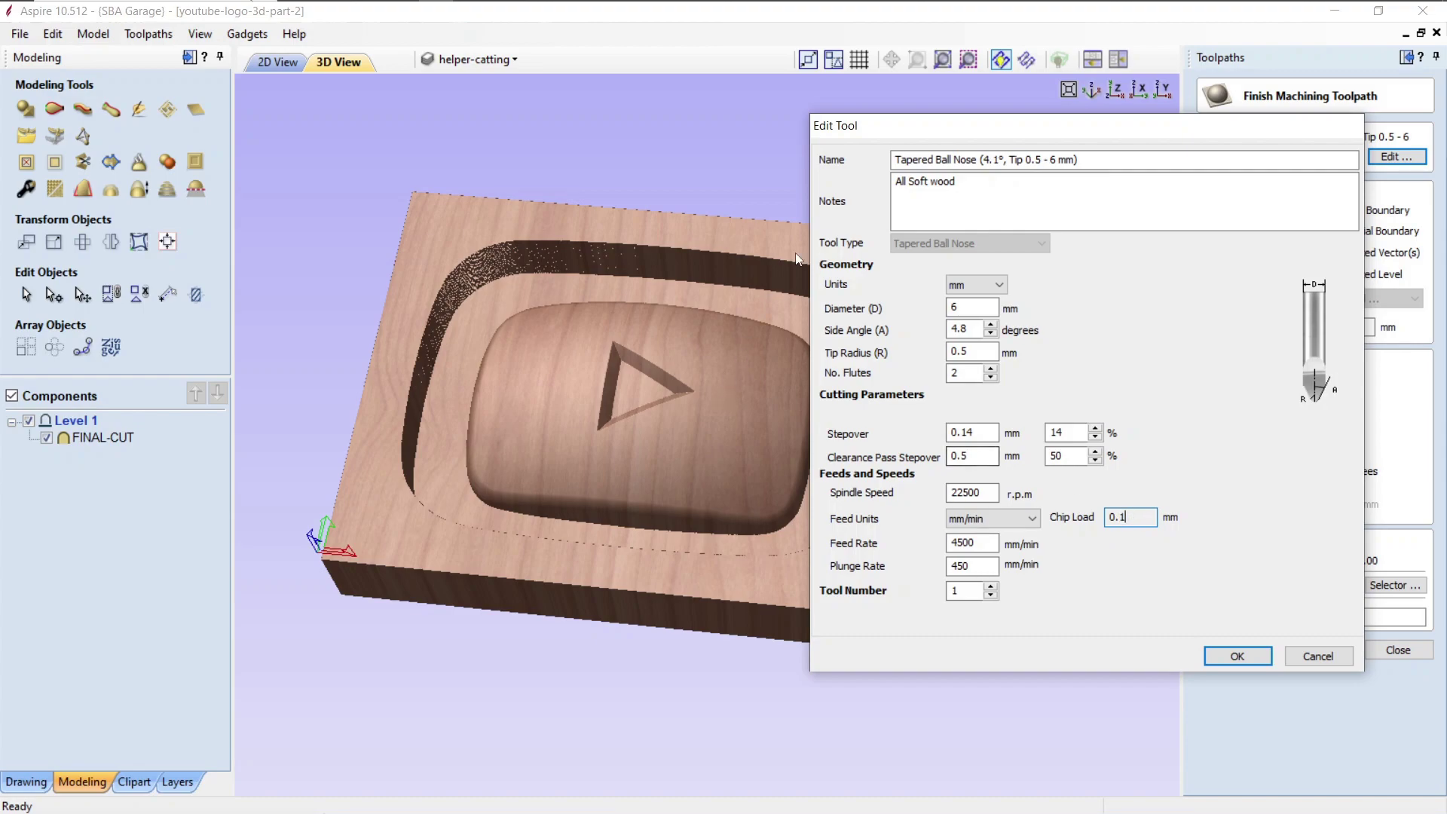
{"action": "left_click_drag", "start_coordinate": [834, 126], "coordinate": [872, 131]}
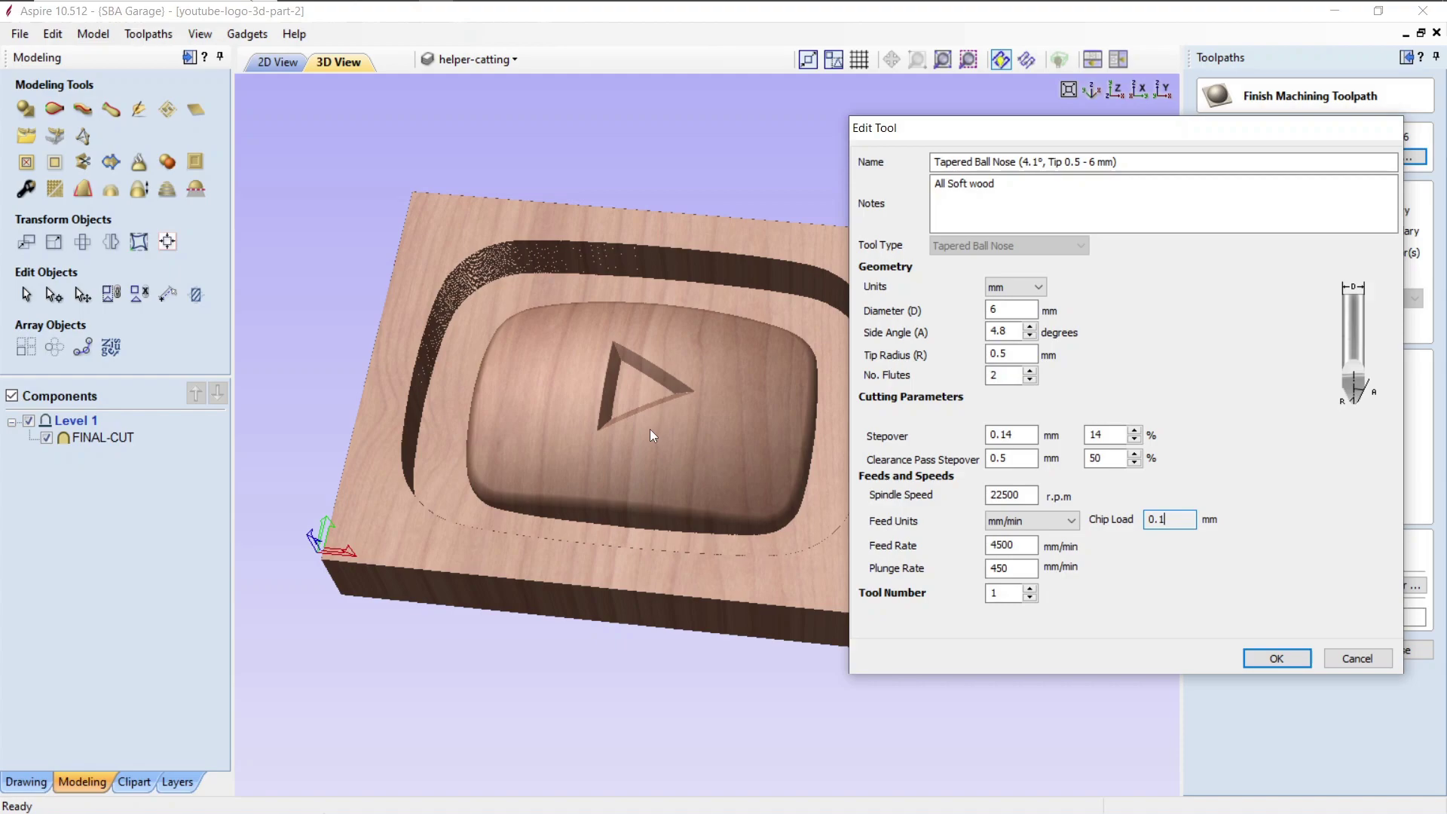
{"action": "left_click_drag", "start_coordinate": [1164, 518], "coordinate": [1157, 518]}
{"action": "left_click", "coordinate": [1163, 517]}
{"action": "left_click_drag", "start_coordinate": [1126, 137], "coordinate": [988, 105]}
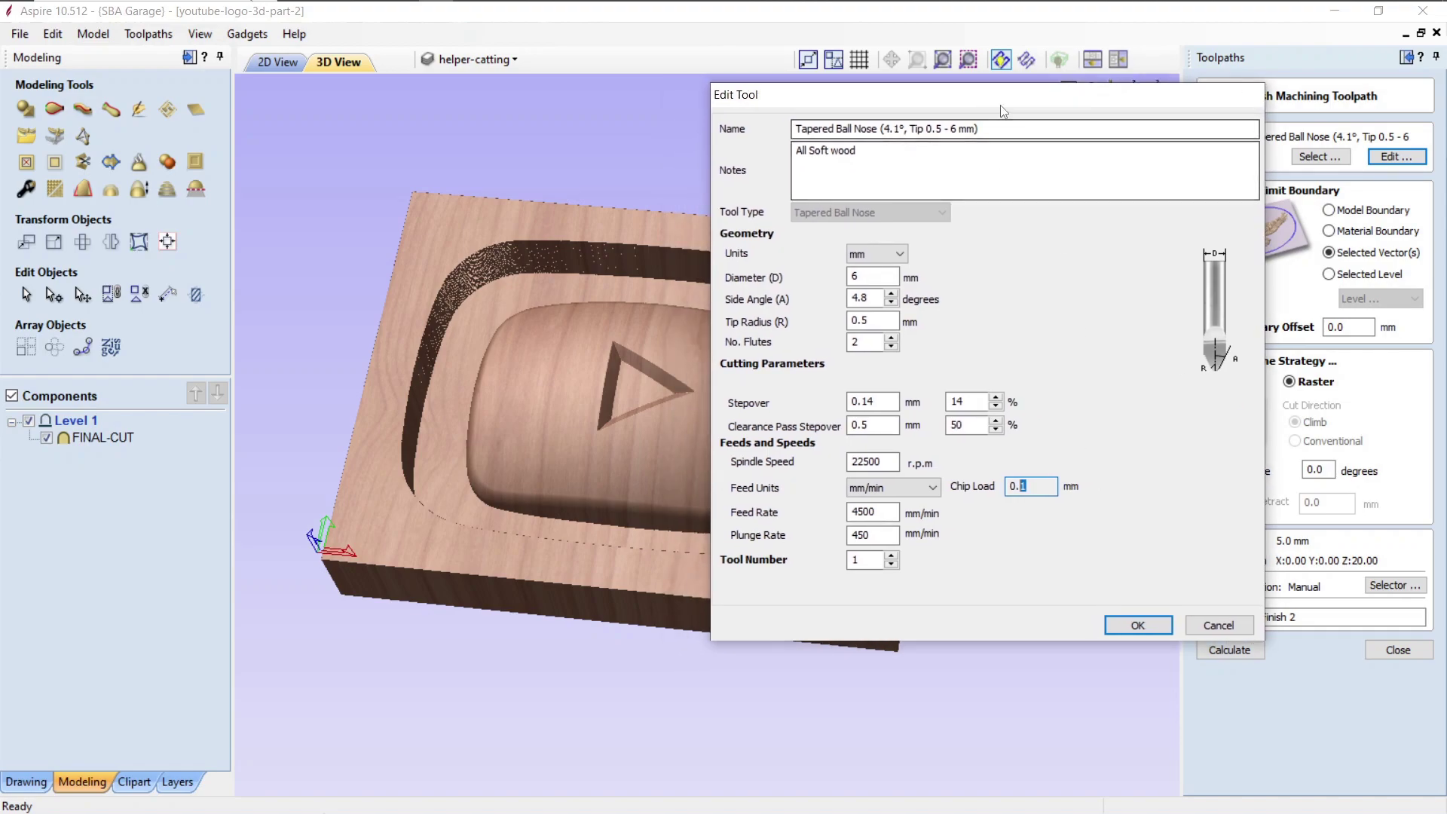
{"action": "left_click_drag", "start_coordinate": [1001, 105], "coordinate": [934, 94]}
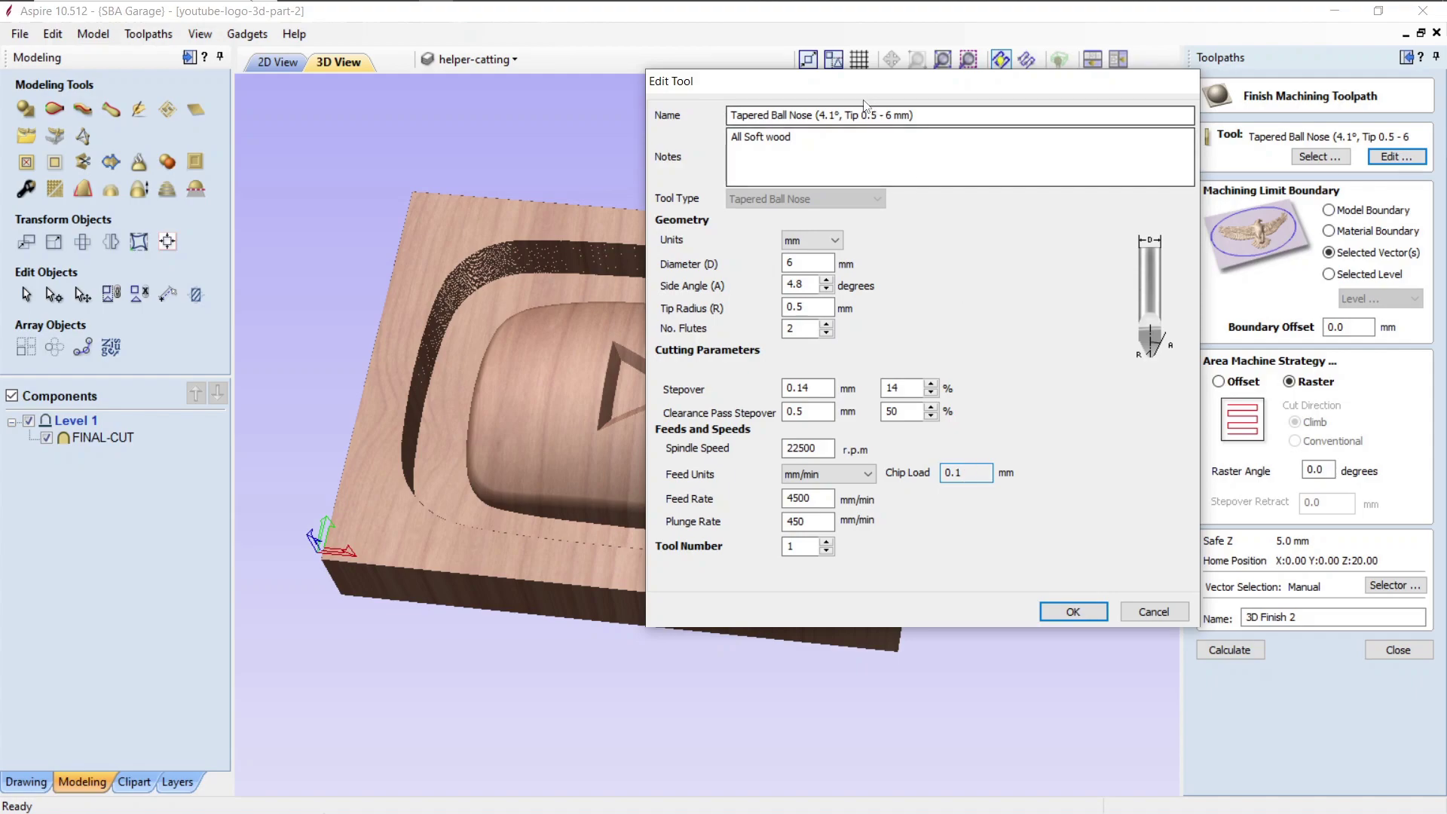
{"action": "left_click_drag", "start_coordinate": [904, 92], "coordinate": [983, 82]}
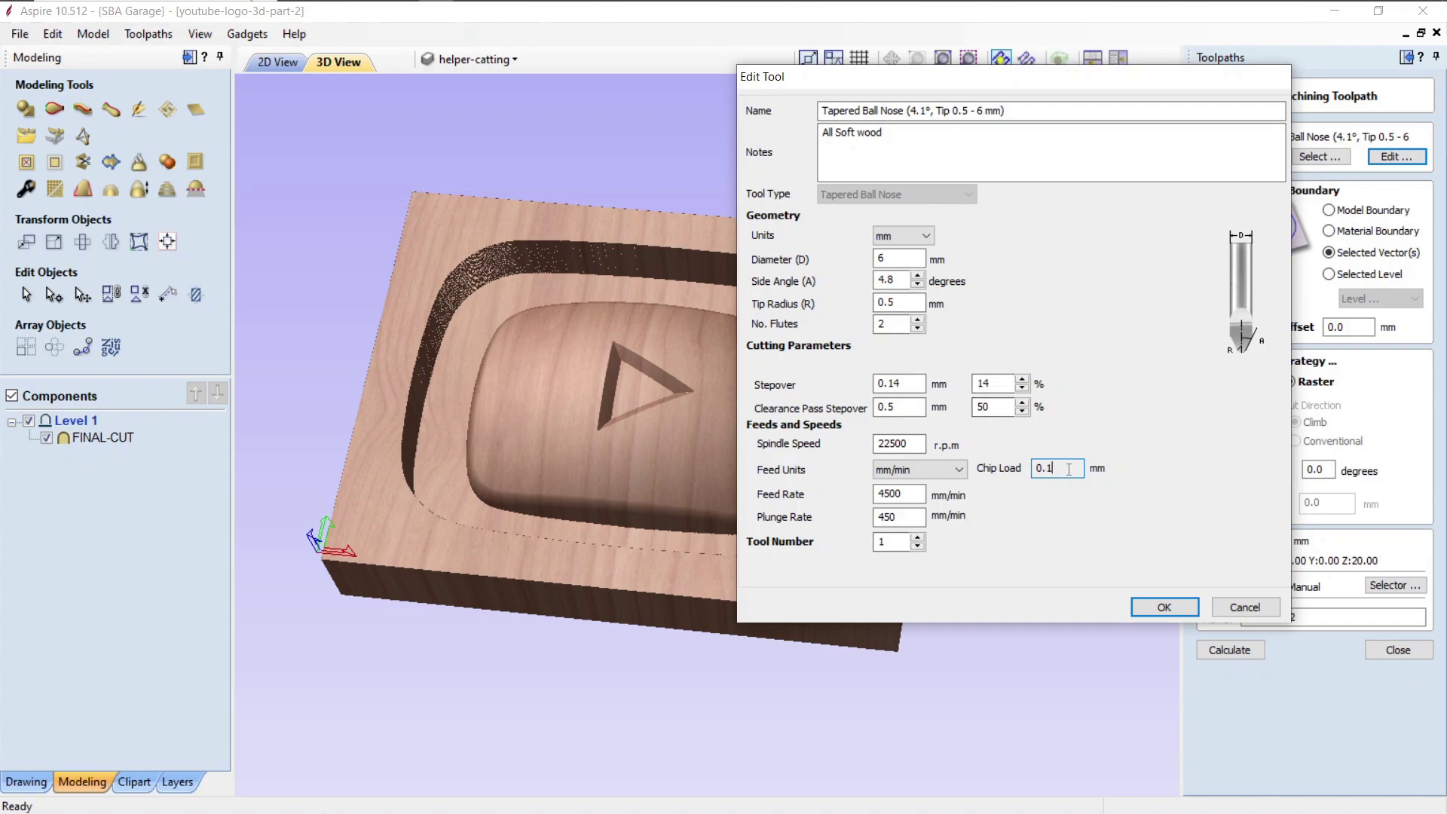
Step: Try a feed rate of 5000 mm/min with a spindle speed of 23500 r.p.m. for the finishing tool
{"action": "key", "text": "Tab"}
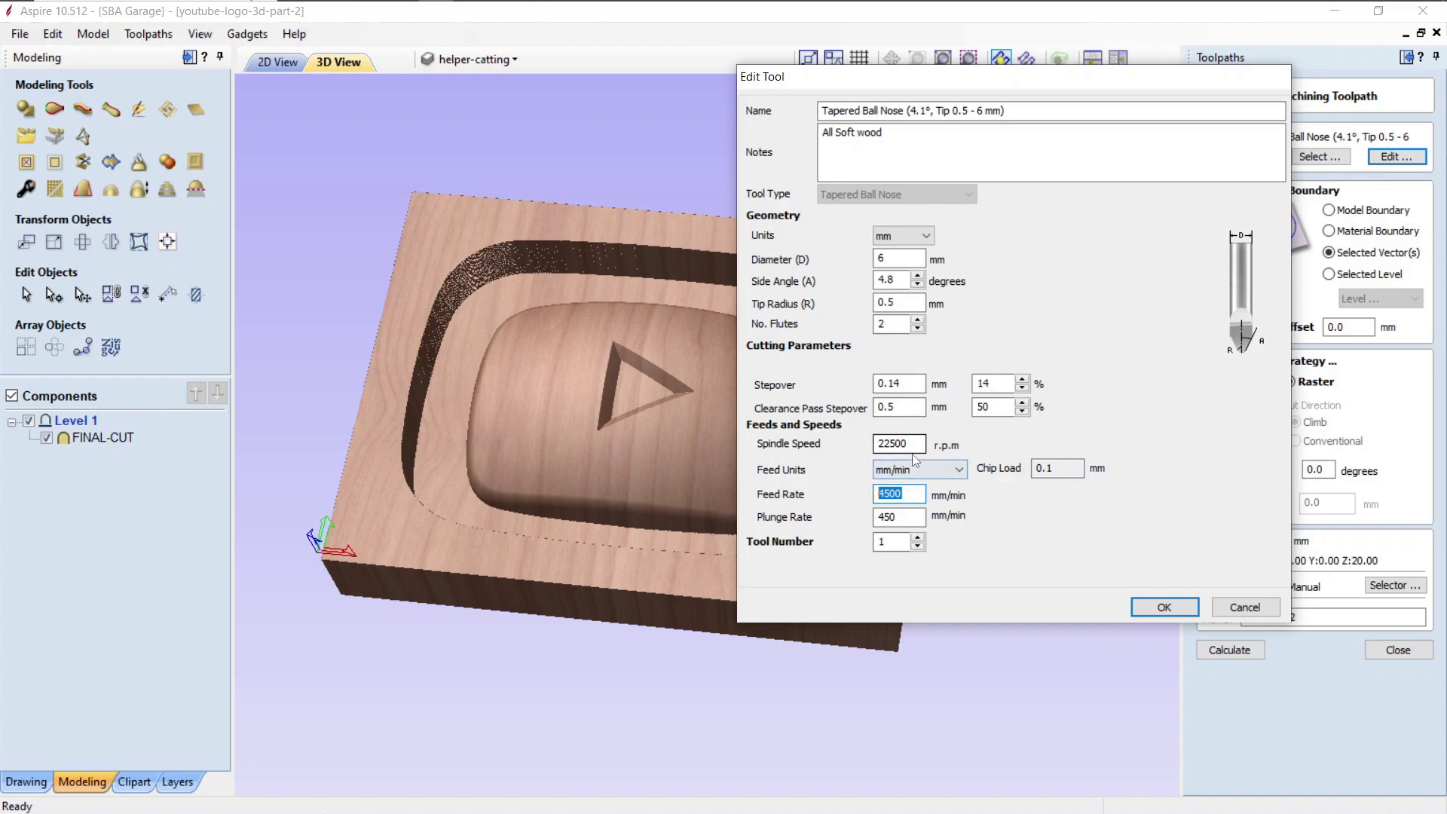
{"action": "key", "text": "End"}
{"action": "left_click_drag", "start_coordinate": [905, 493], "coordinate": [832, 488]}
{"action": "type", "text": "5000"}
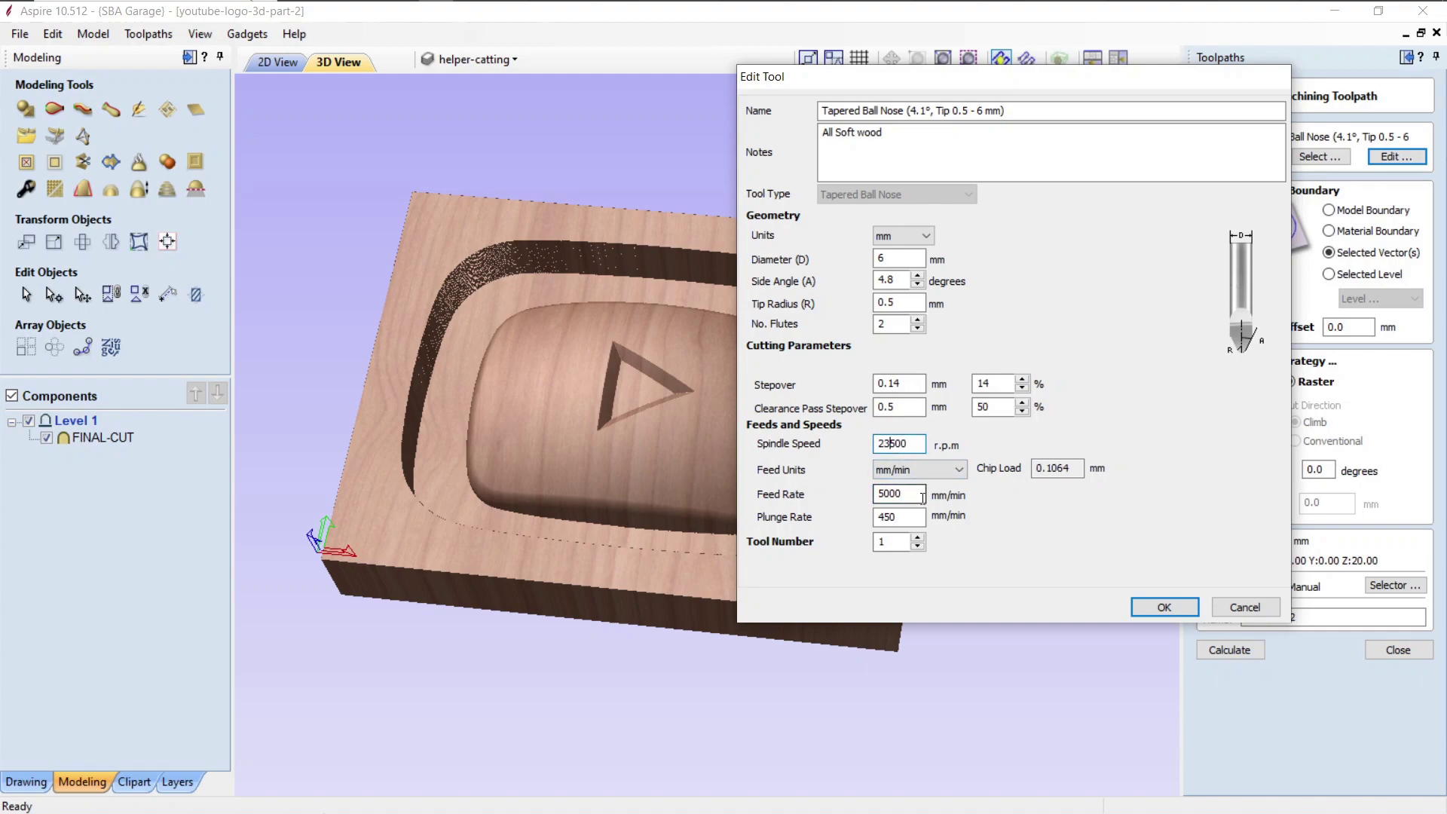
Step: Return the finishing tool's spindle speed to 22500 r.p.m. and its feed rate to 4500 mm/min
{"action": "key", "text": "BackSpace"}
{"action": "type", "text": "0"}
{"action": "key", "text": "BackSpace"}
{"action": "type", "text": "2"}
{"action": "key", "text": "Delete"}
{"action": "type", "text": "5"}
{"action": "key", "text": "Tab"}
{"action": "type", "text": "4500"}
Step: Check the finishing tool's plunge rate against the model and accept the edited tool settings
{"action": "left_click_drag", "start_coordinate": [984, 84], "coordinate": [858, 86]}
{"action": "left_click_drag", "start_coordinate": [783, 519], "coordinate": [748, 523]}
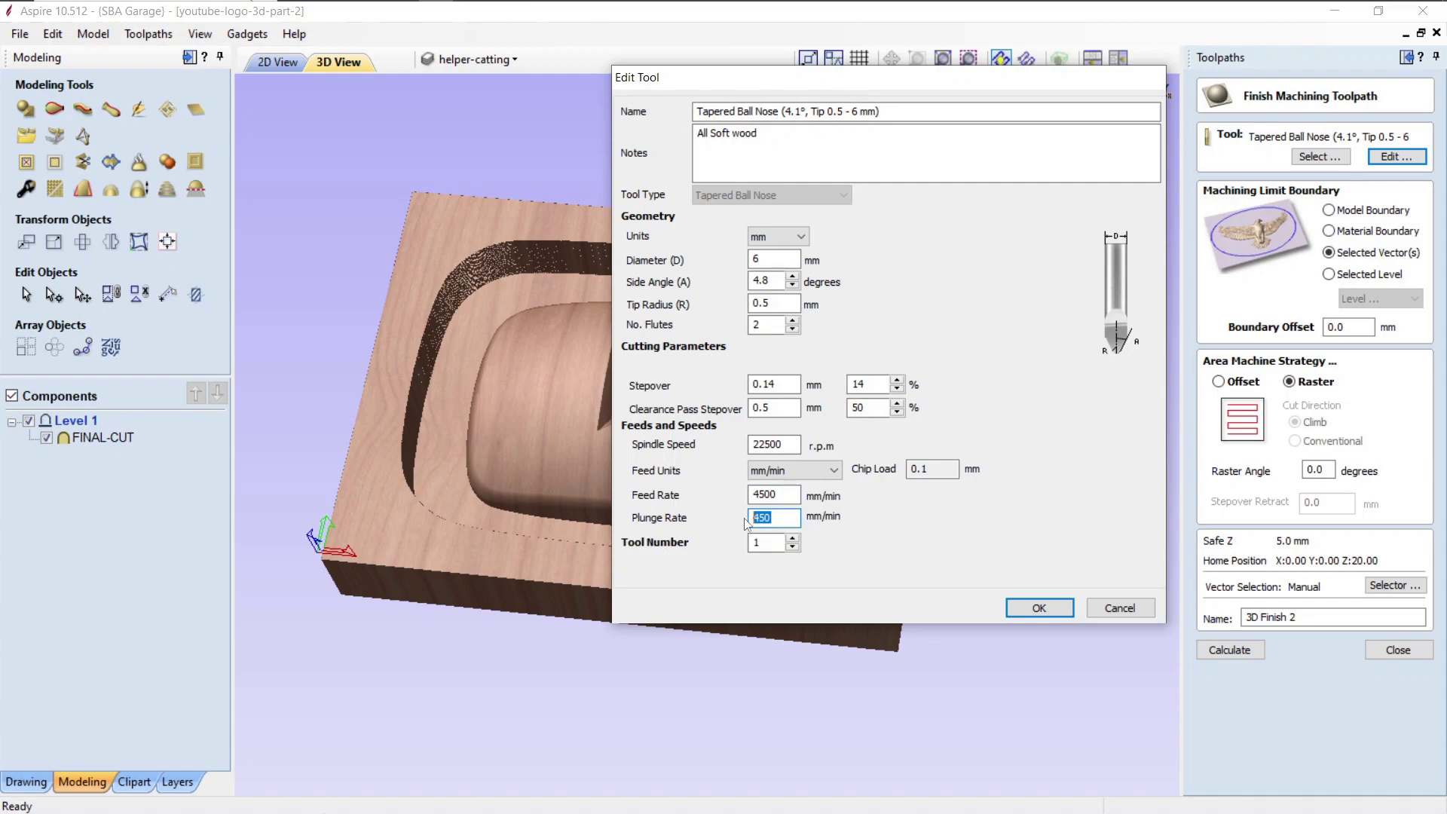
{"action": "left_click_drag", "start_coordinate": [727, 78], "coordinate": [909, 70]}
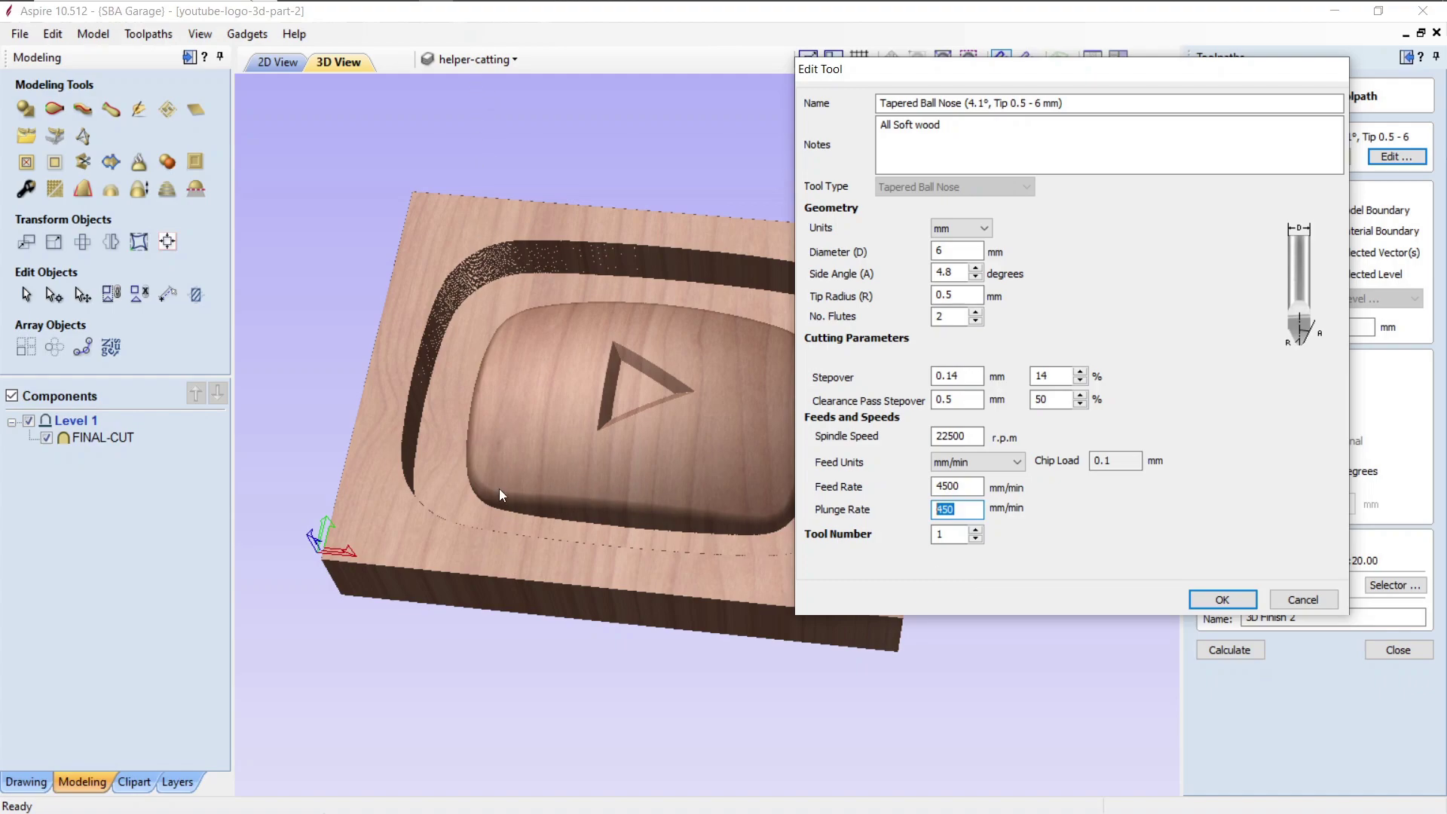
{"action": "left_click_drag", "start_coordinate": [955, 74], "coordinate": [720, 88]}
{"action": "left_click", "coordinate": [1068, 613]}
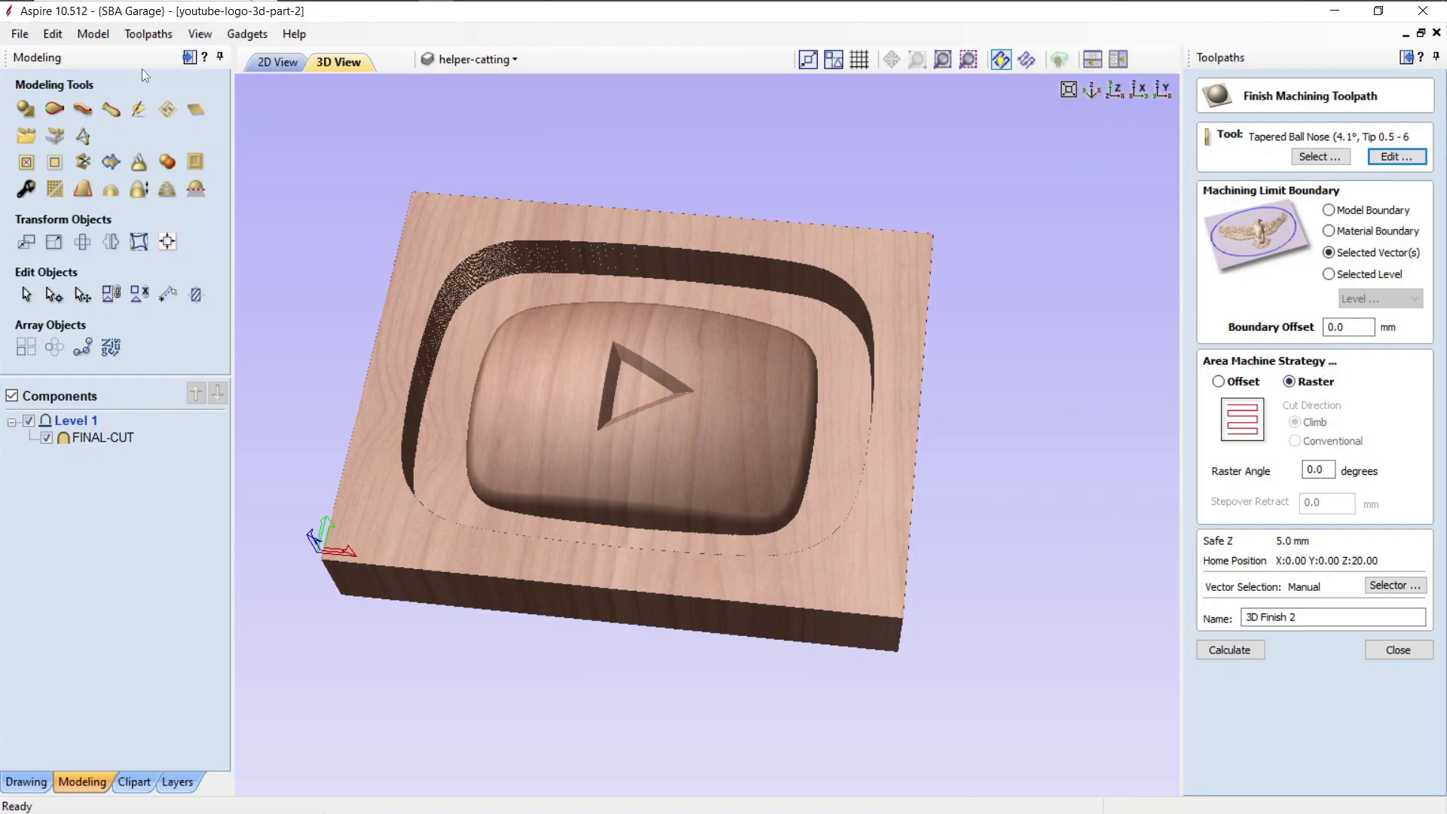
Step: Check the selected boundary vector around the logo in the 2D view and calculate the raster 3D Finish 2 toolpath
{"action": "left_click", "coordinate": [265, 62]}
{"action": "scroll", "coordinate": [387, 143], "scroll_direction": "up", "scroll_amount": 5}
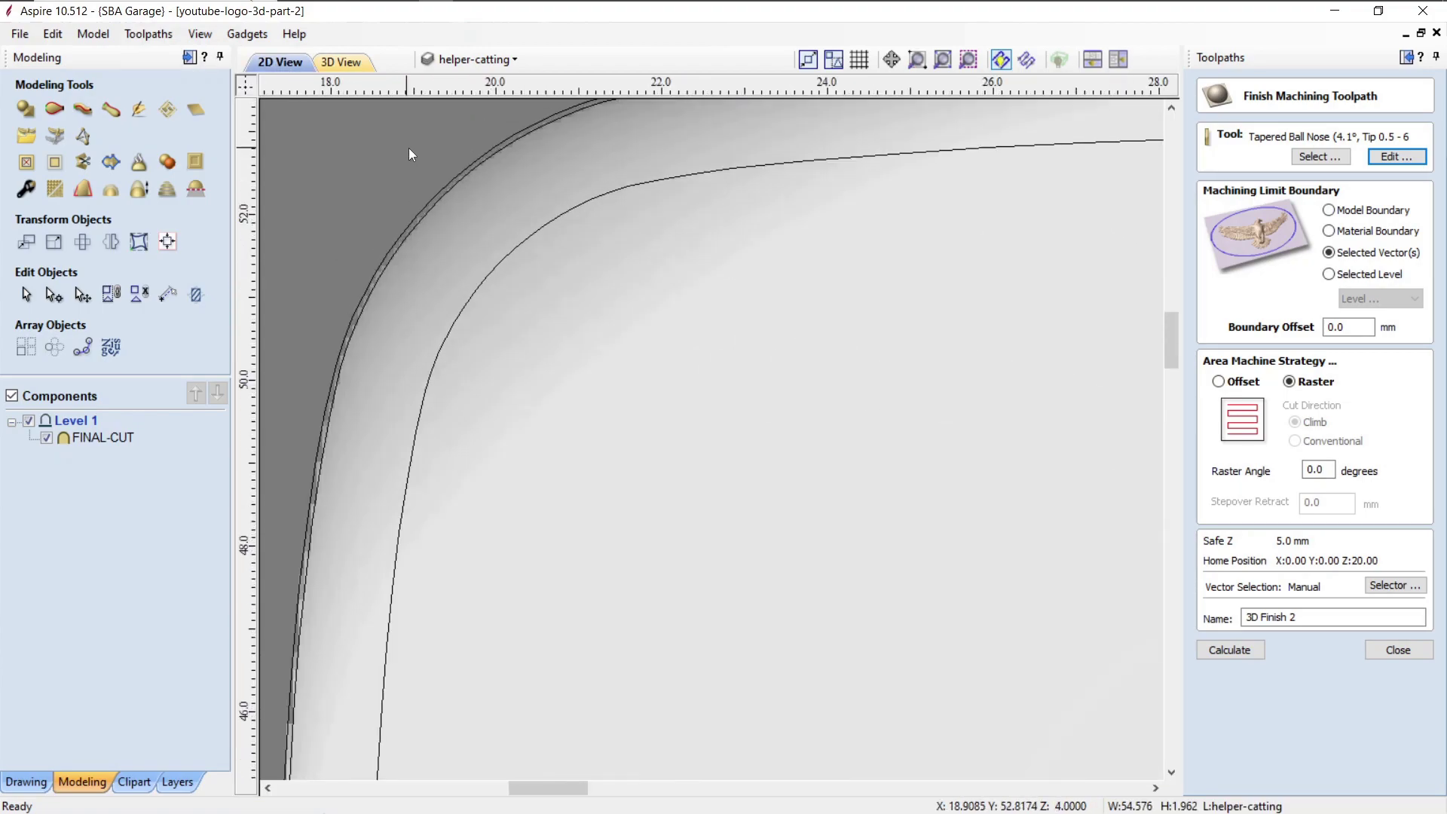
{"action": "scroll", "coordinate": [510, 302], "scroll_direction": "down", "scroll_amount": 8}
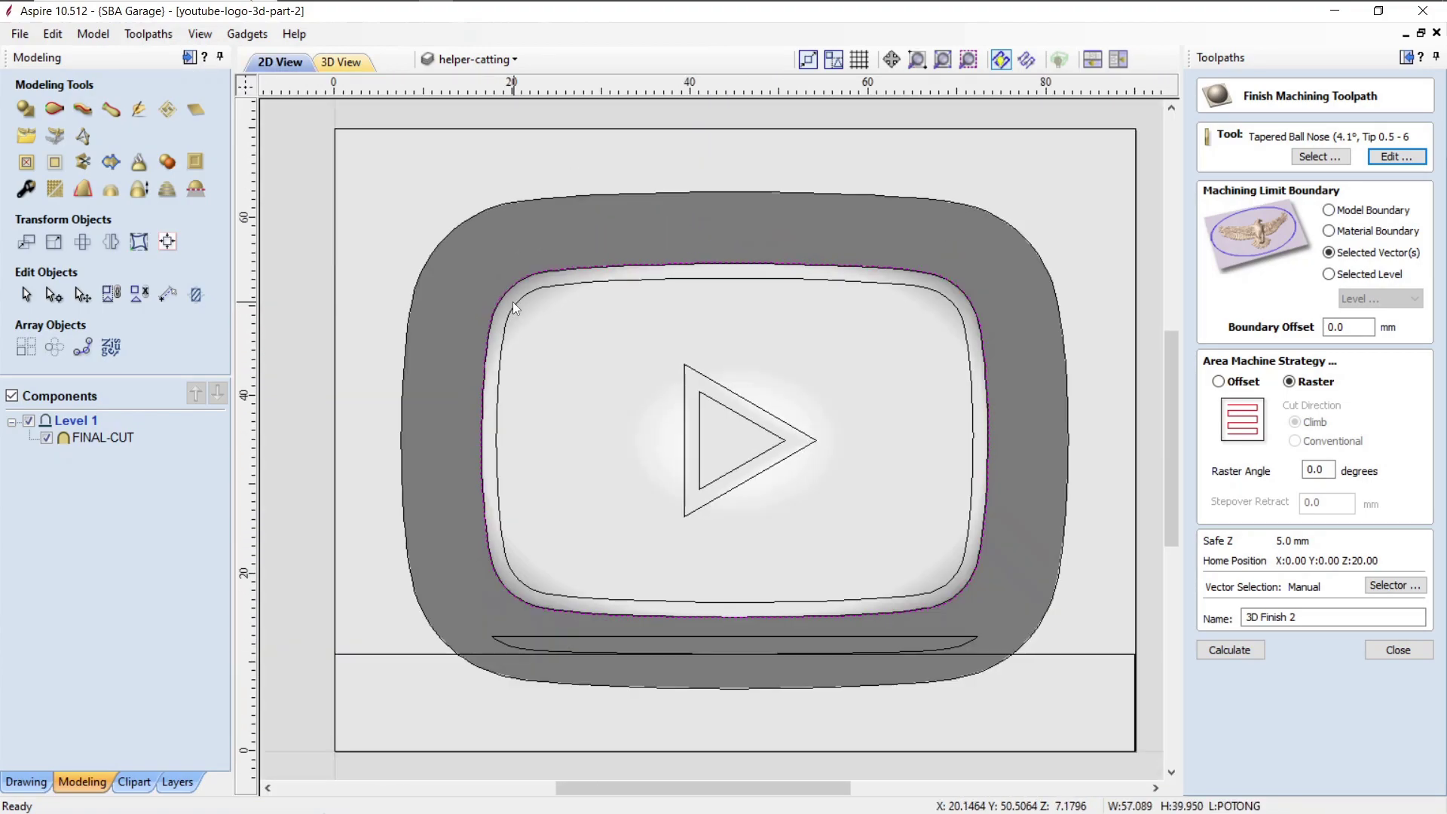
{"action": "scroll", "coordinate": [757, 450], "scroll_direction": "up", "scroll_amount": 6}
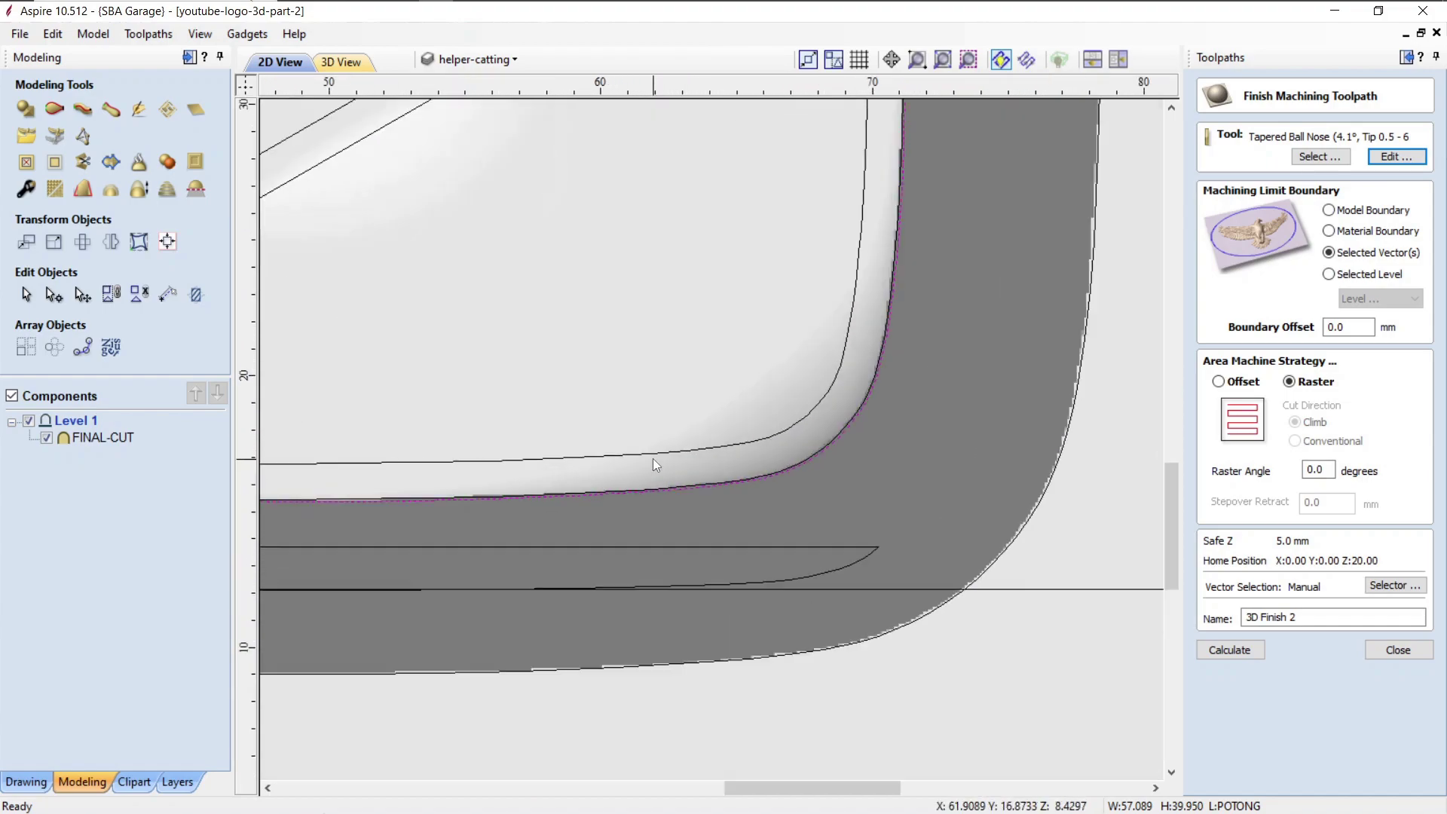
{"action": "scroll", "coordinate": [742, 314], "scroll_direction": "down", "scroll_amount": 1}
{"action": "scroll", "coordinate": [717, 362], "scroll_direction": "down", "scroll_amount": 6}
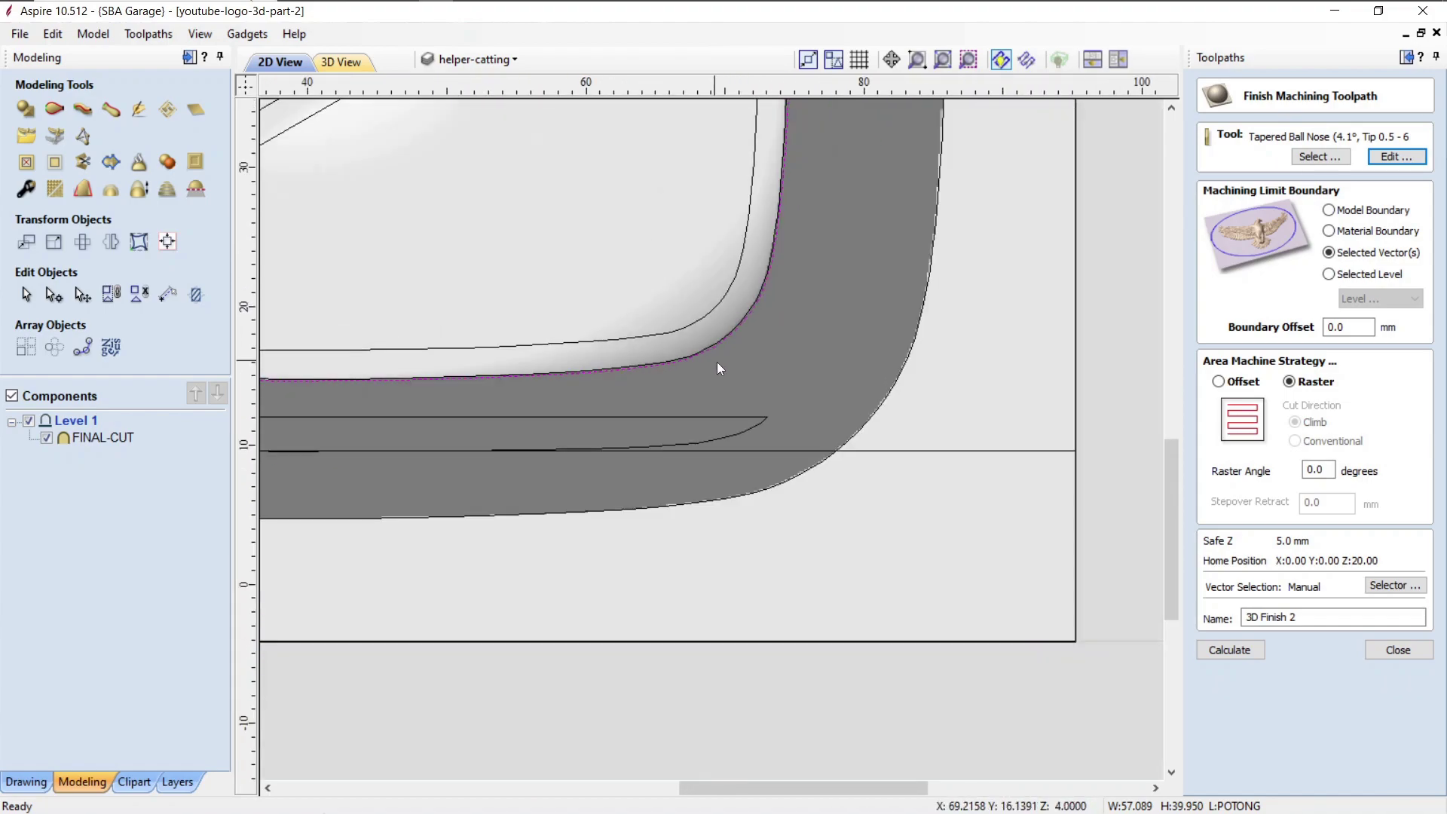
{"action": "scroll", "coordinate": [537, 300], "scroll_direction": "up", "scroll_amount": 2}
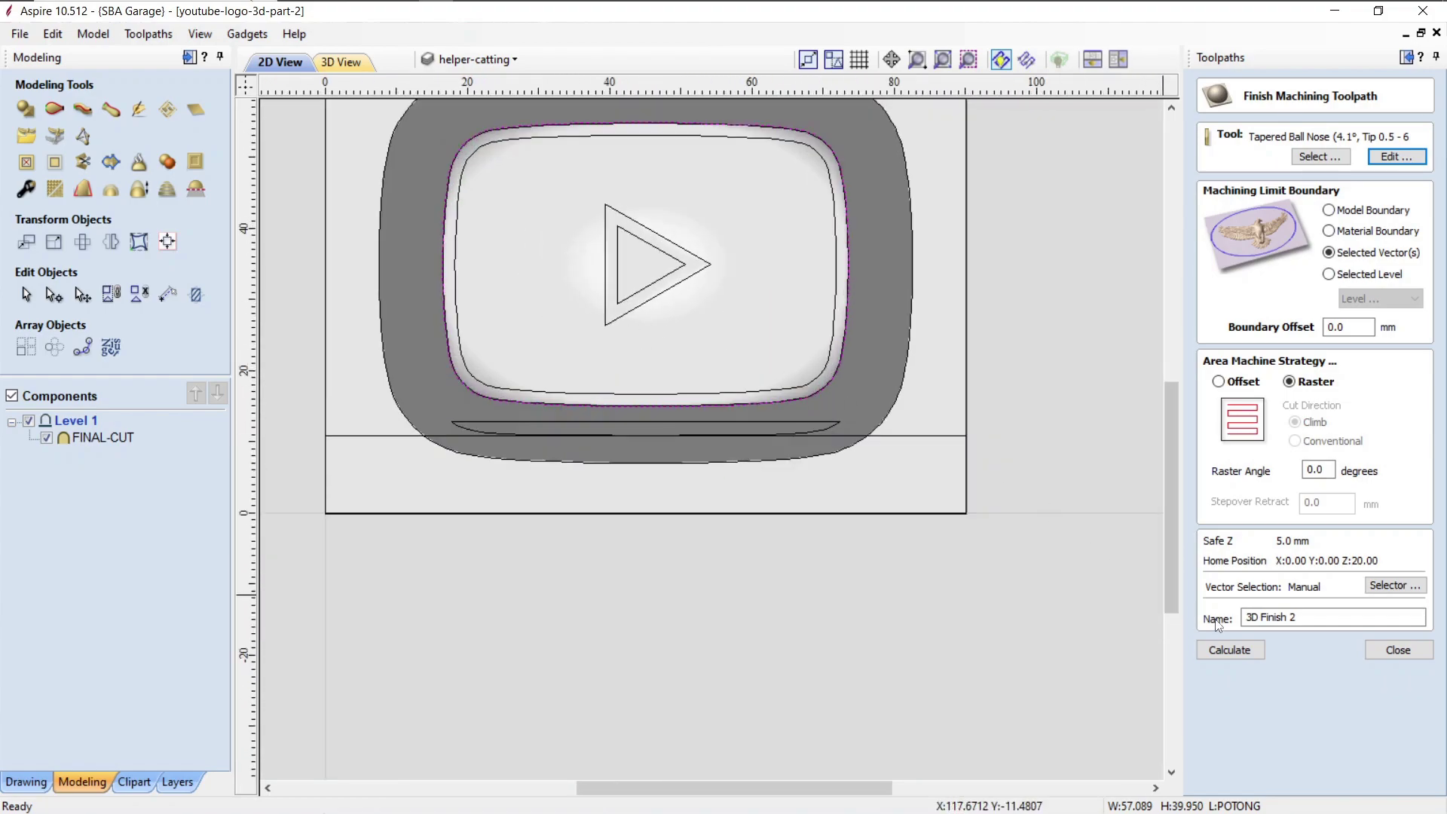
{"action": "left_click", "coordinate": [1224, 652]}
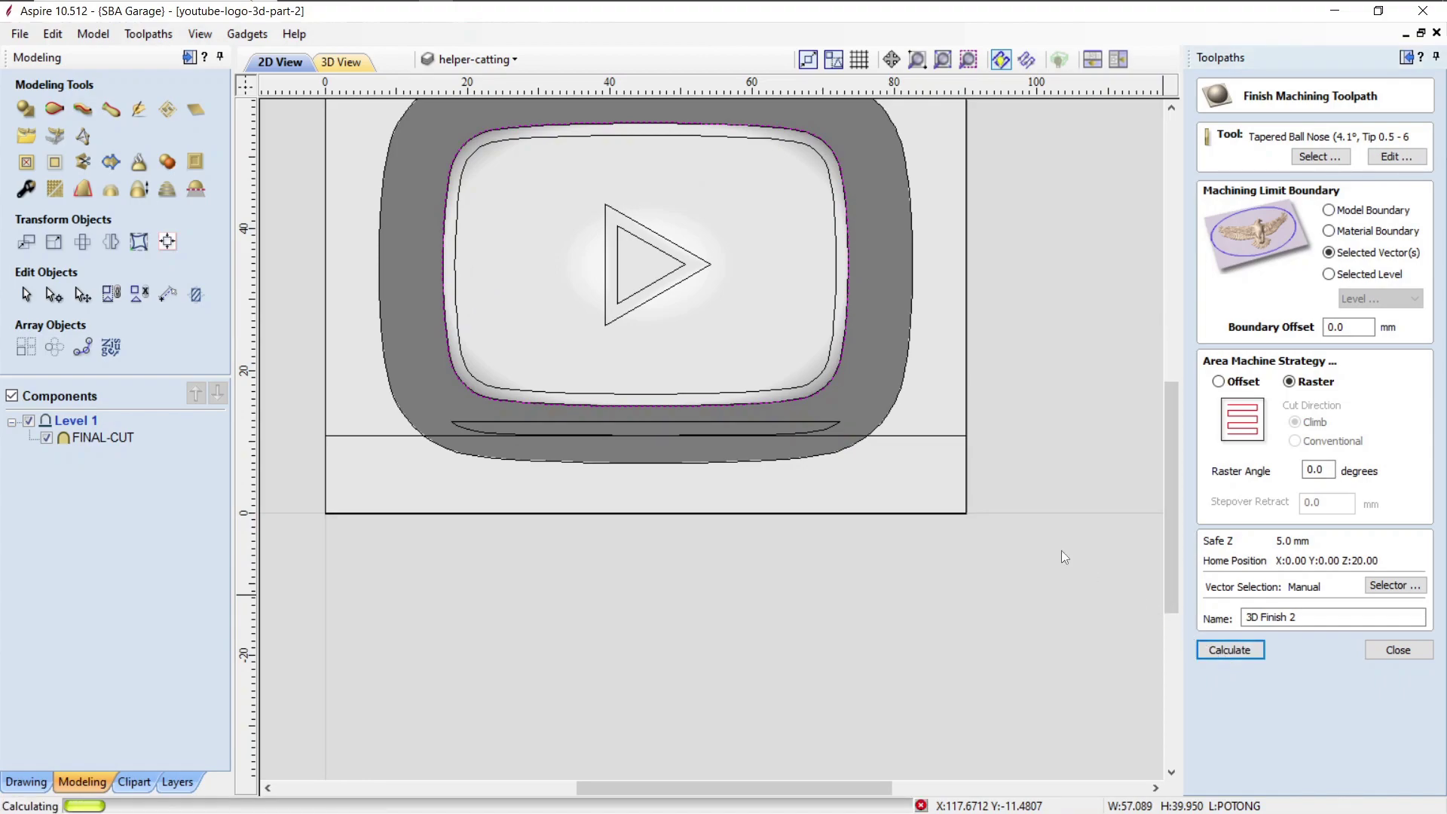
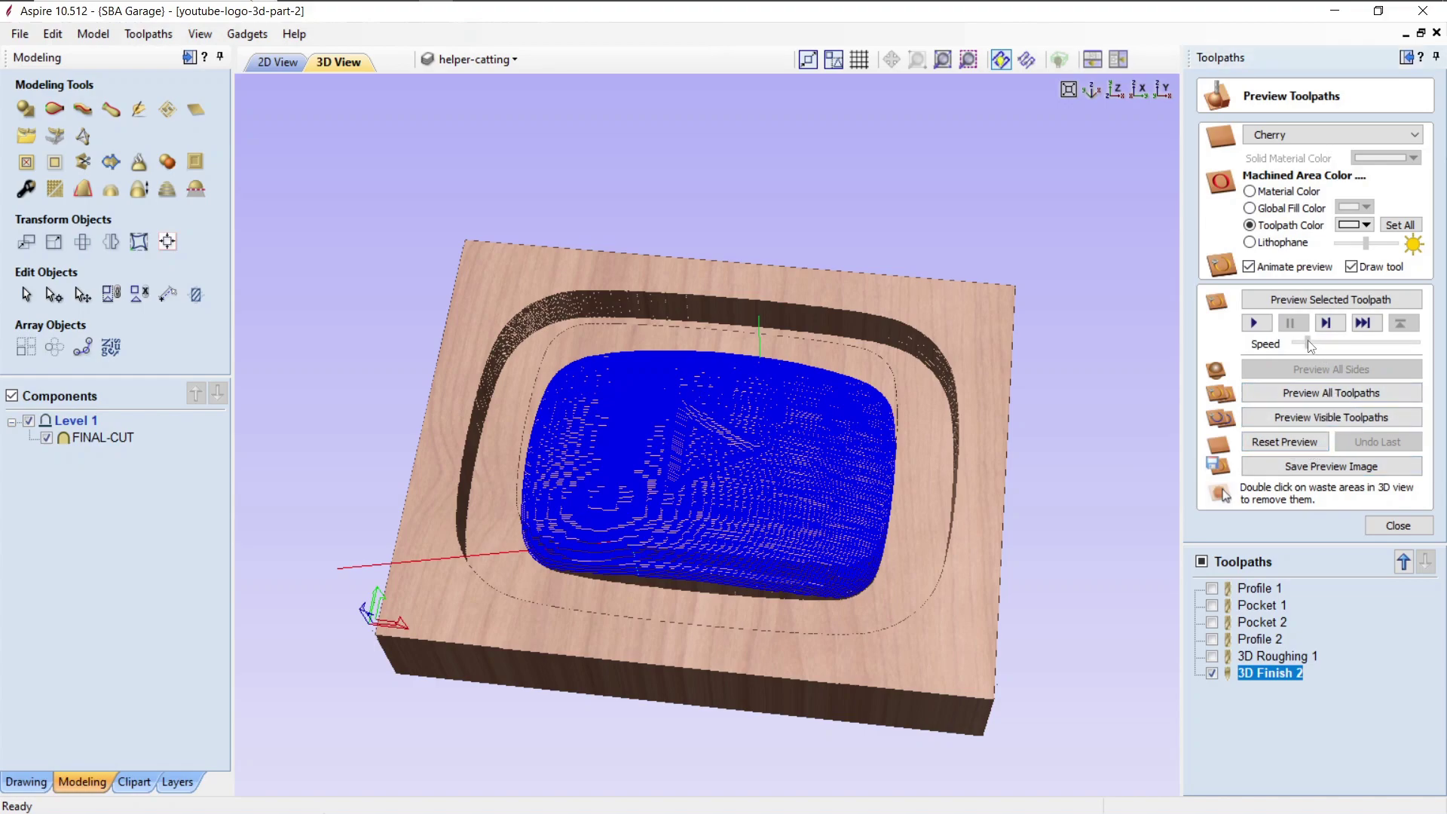
Step: Preview the 3D Finish 2 toolpath at maximum simulation speed and examine the finished logo dome from several angles
{"action": "left_click_drag", "start_coordinate": [1309, 343], "coordinate": [1426, 344]}
{"action": "left_click", "coordinate": [1320, 419]}
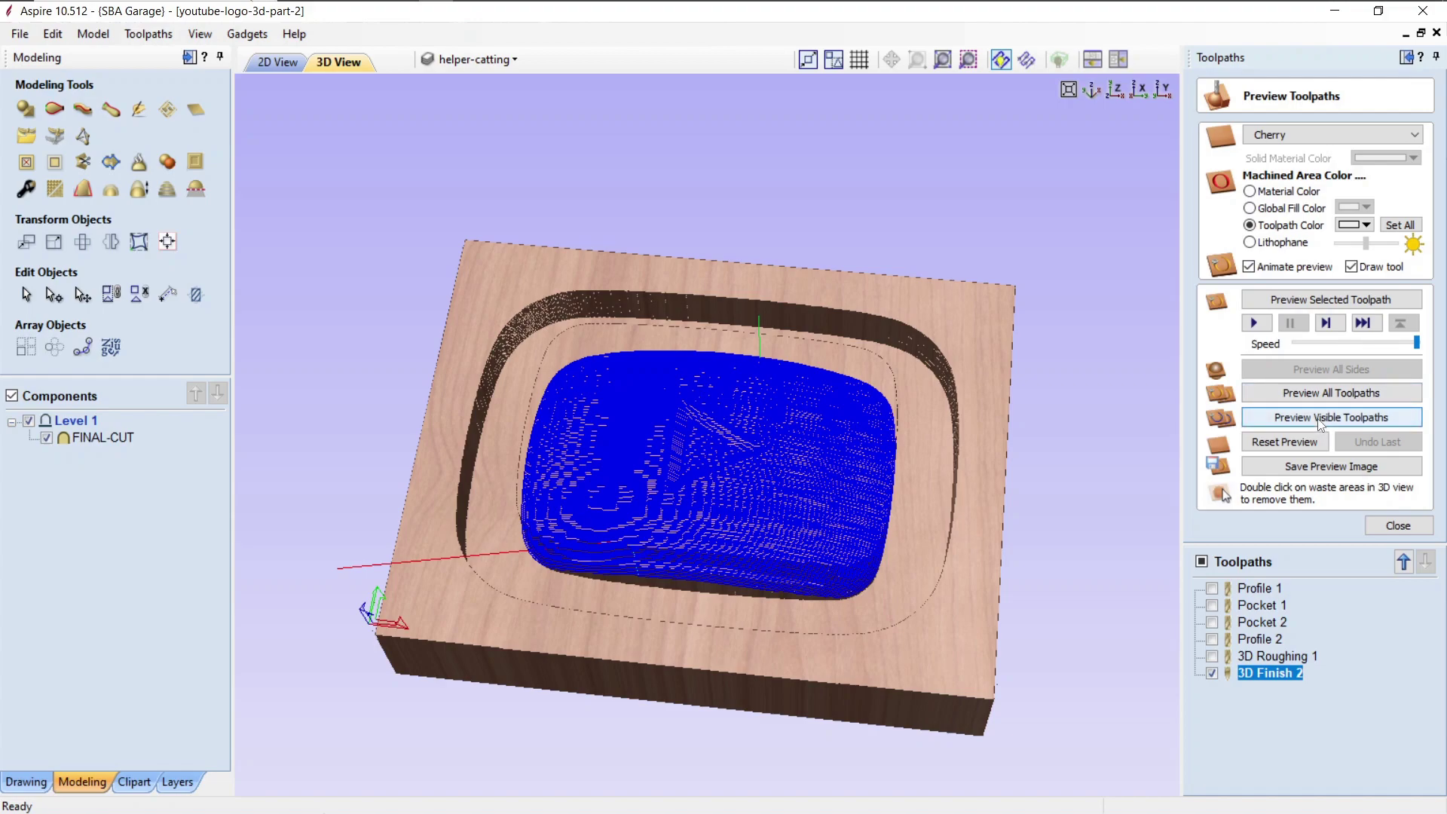
{"action": "left_click", "coordinate": [1319, 419]}
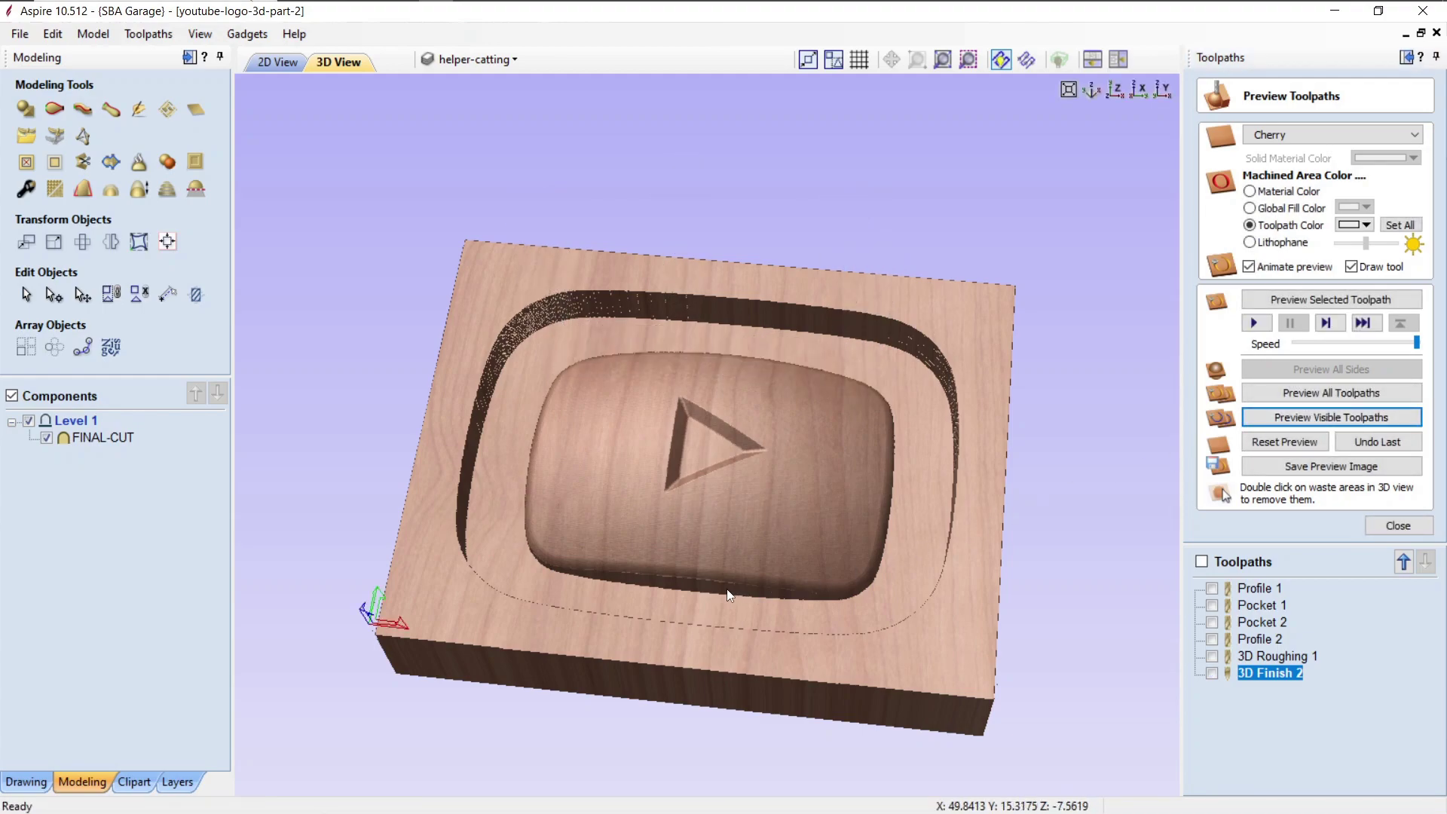
{"action": "left_click_drag", "start_coordinate": [761, 618], "coordinate": [761, 446]}
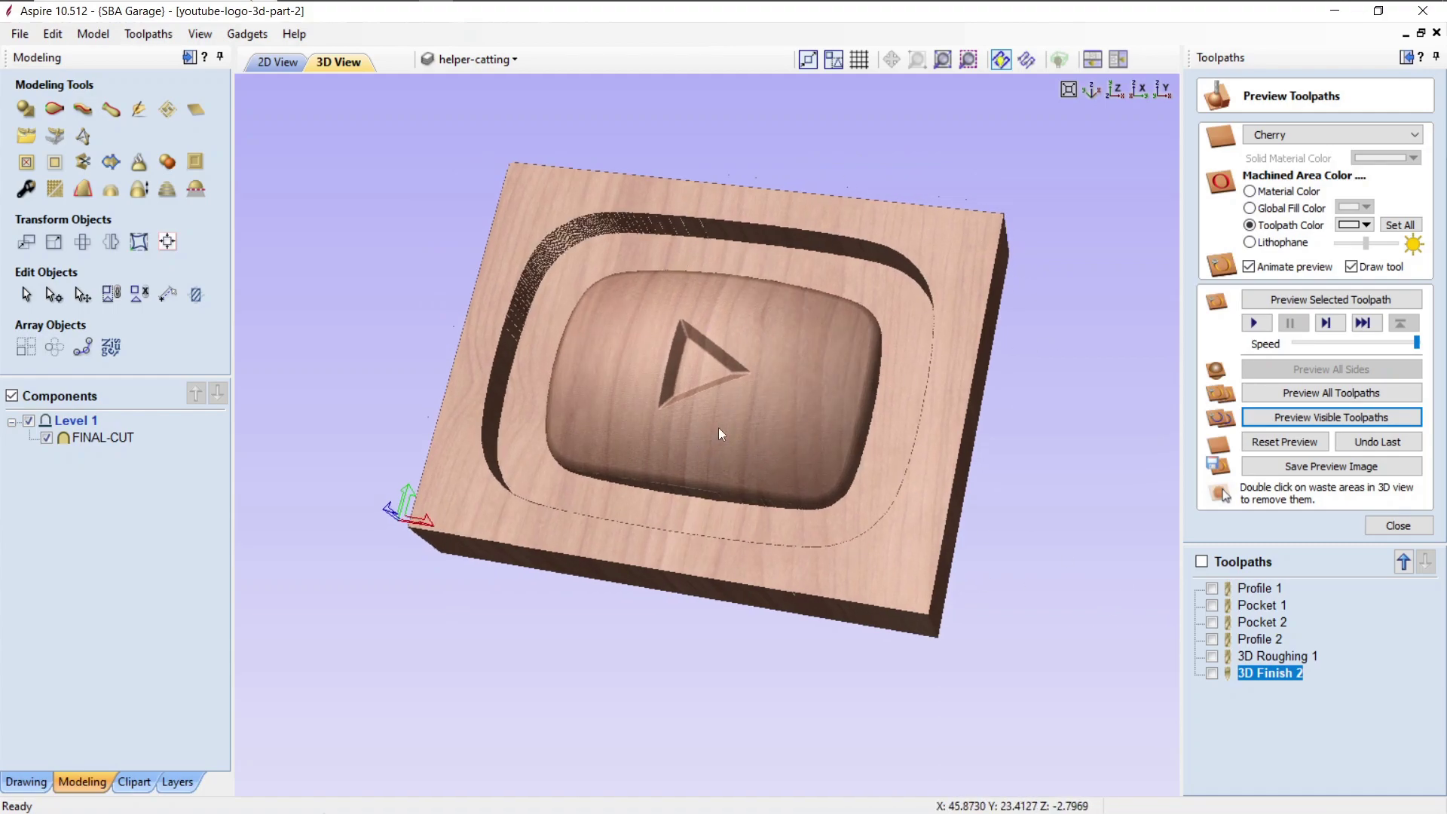
{"action": "left_click_drag", "start_coordinate": [718, 428], "coordinate": [771, 413]}
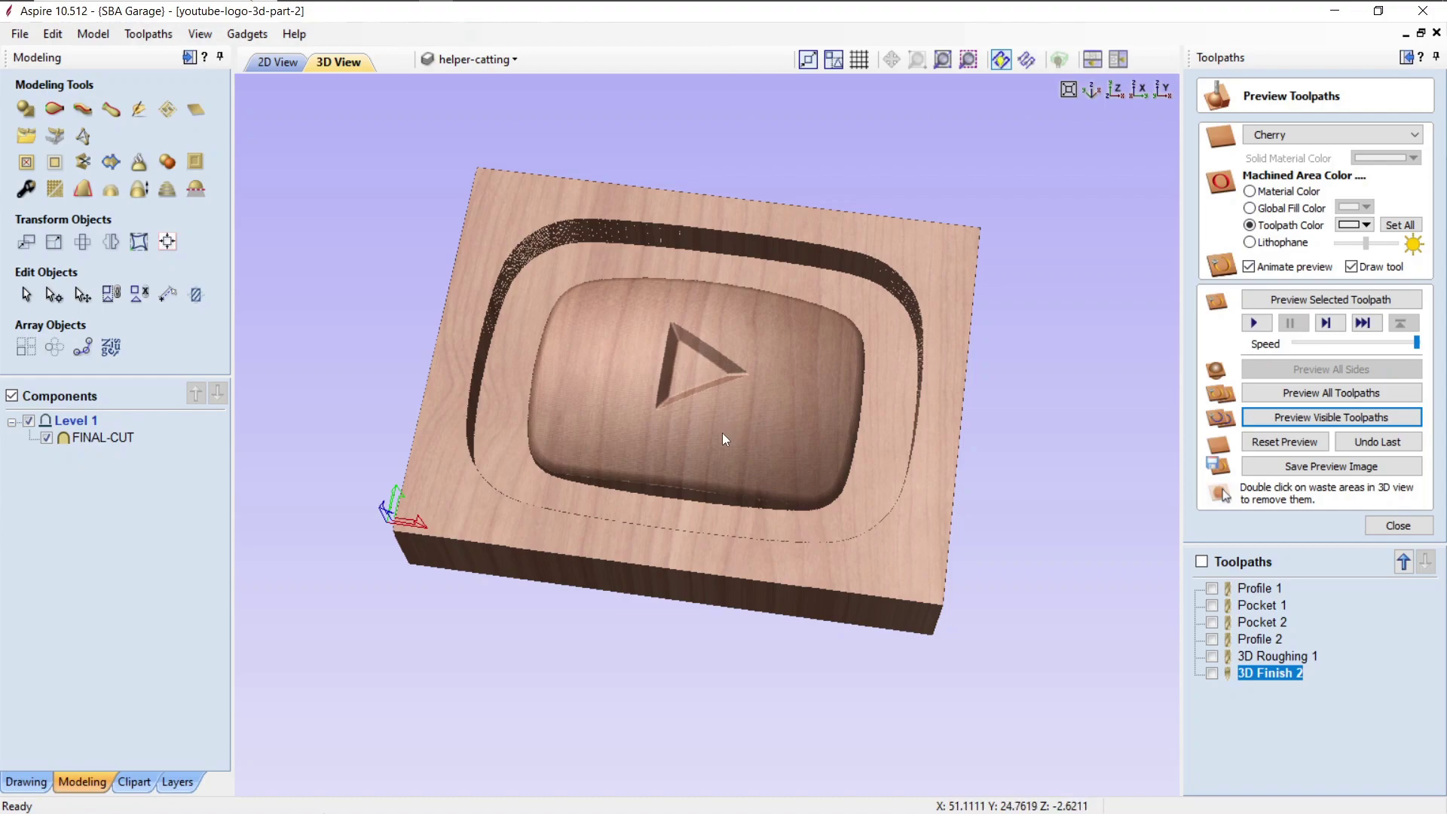
{"action": "left_click_drag", "start_coordinate": [716, 484], "coordinate": [748, 407]}
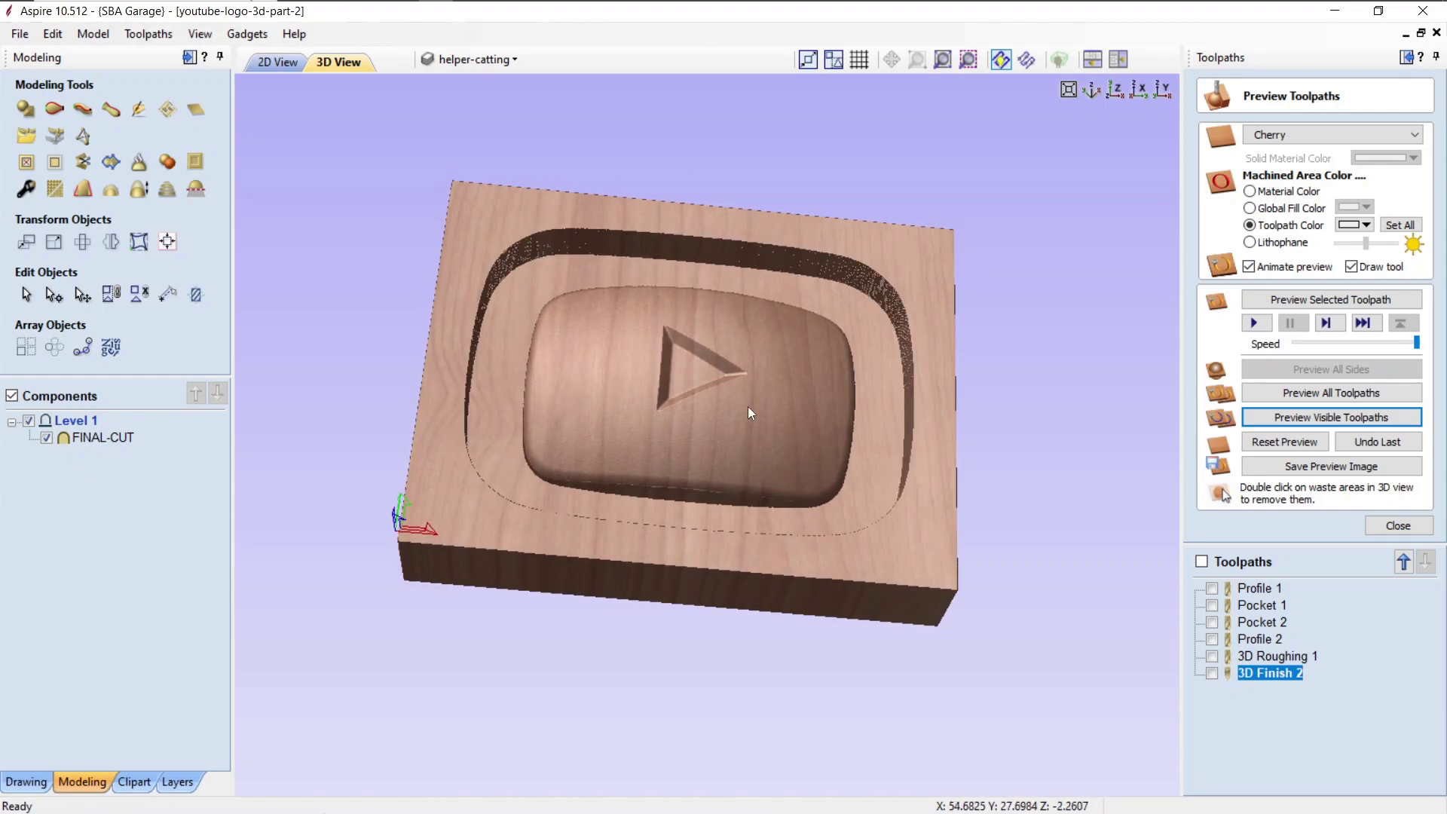
Step: Examine the previewed carving from several angles, check the 3D Finish 2 toolpath's summary, and close the preview
{"action": "left_click_drag", "start_coordinate": [875, 457], "coordinate": [892, 359]}
{"action": "left_click_drag", "start_coordinate": [627, 507], "coordinate": [581, 511]}
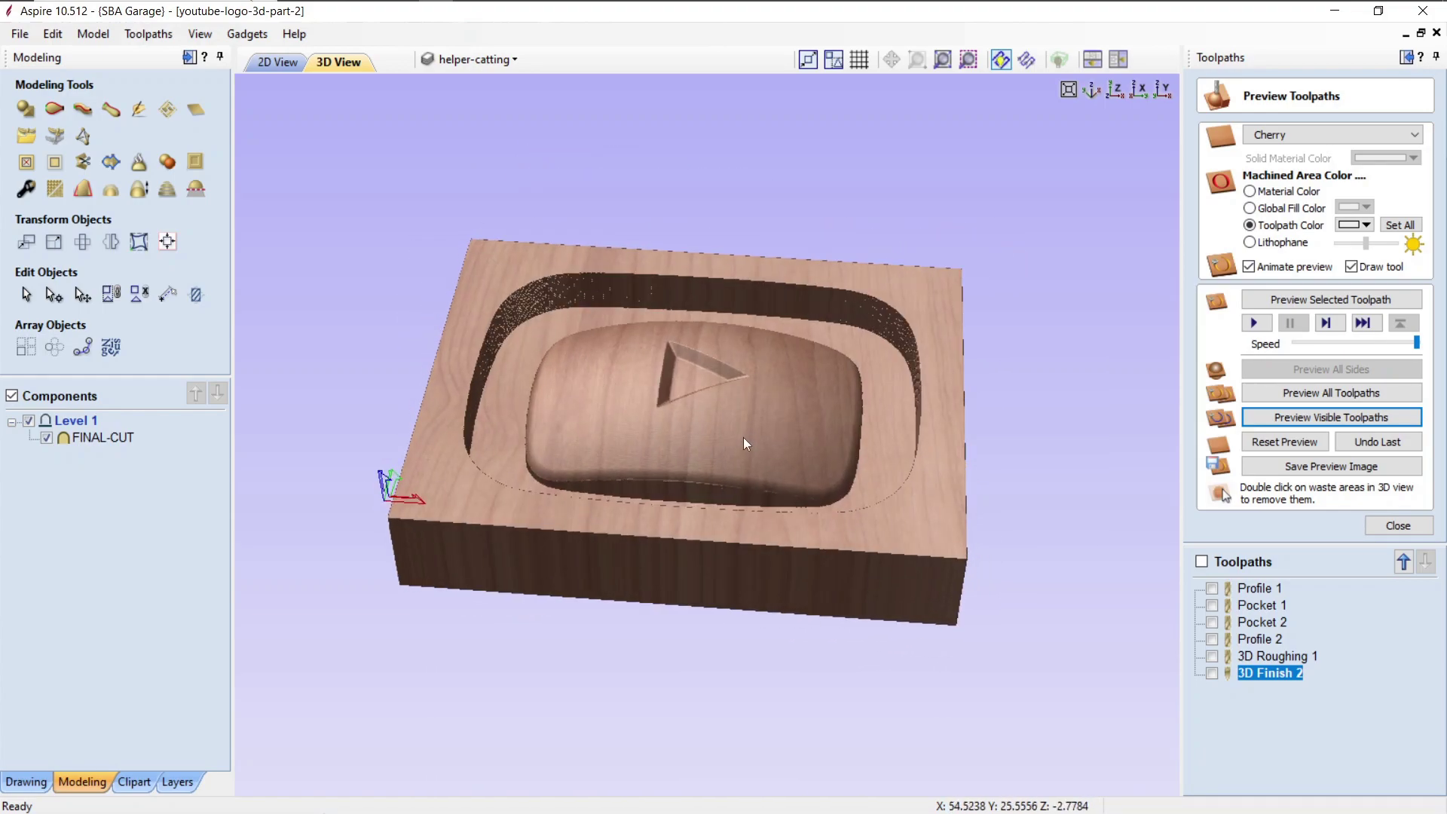
{"action": "left_click_drag", "start_coordinate": [743, 437], "coordinate": [709, 498]}
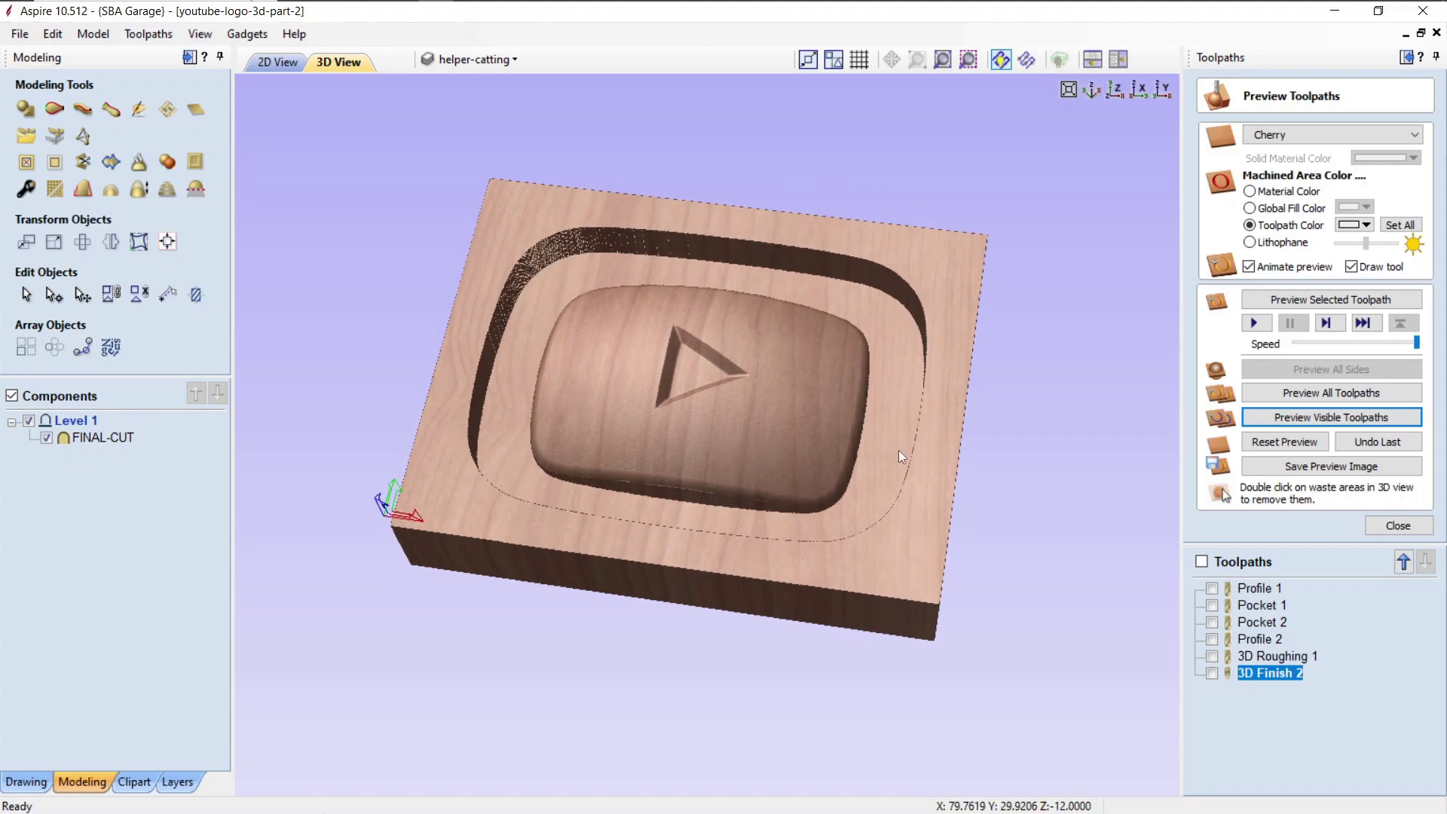
{"action": "left_click_drag", "start_coordinate": [744, 476], "coordinate": [822, 487]}
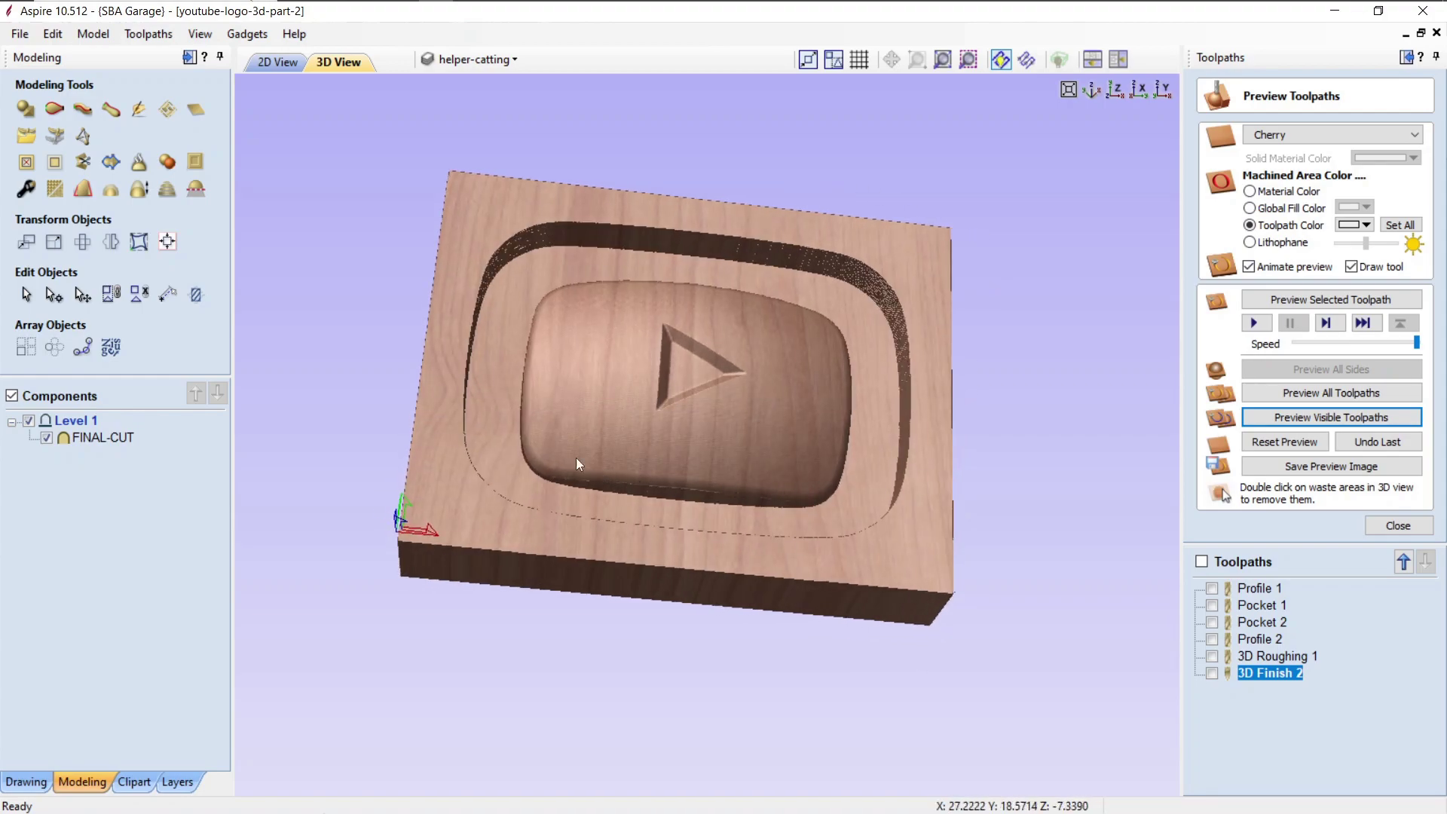
{"action": "left_click_drag", "start_coordinate": [871, 369], "coordinate": [798, 514]}
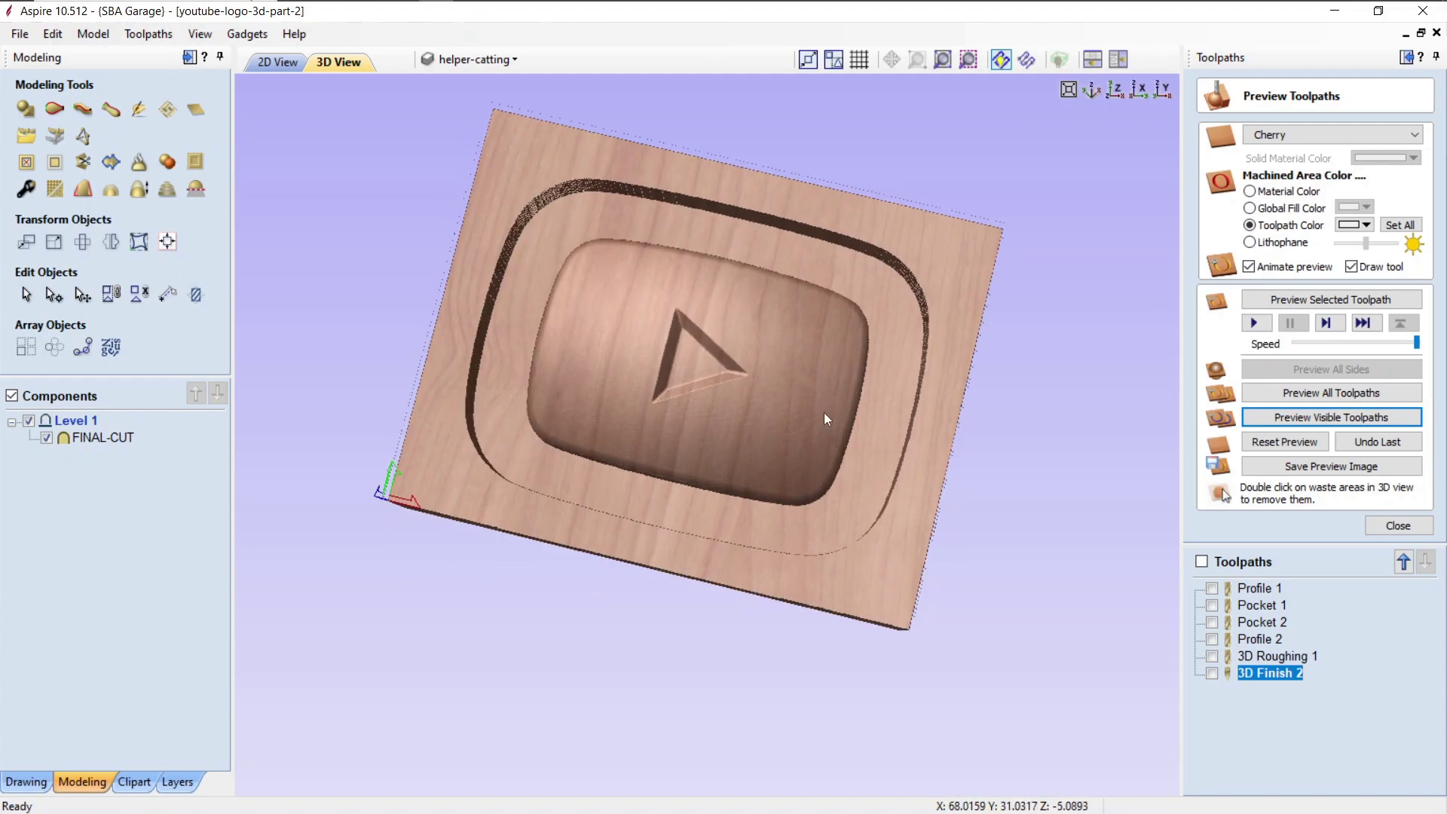
{"action": "left_click_drag", "start_coordinate": [693, 541], "coordinate": [695, 428]}
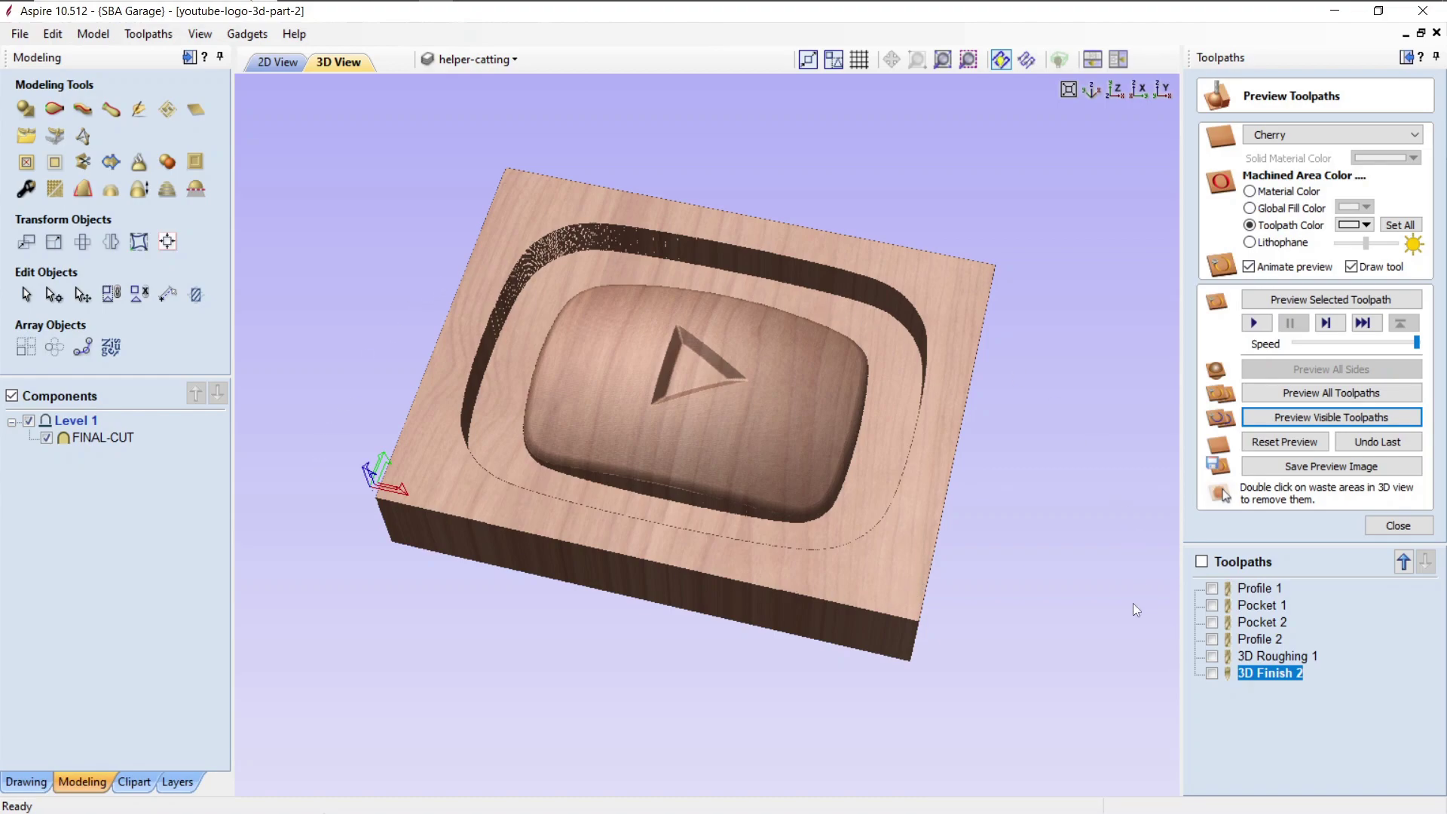
{"action": "mouse_move", "coordinate": [1265, 678]}
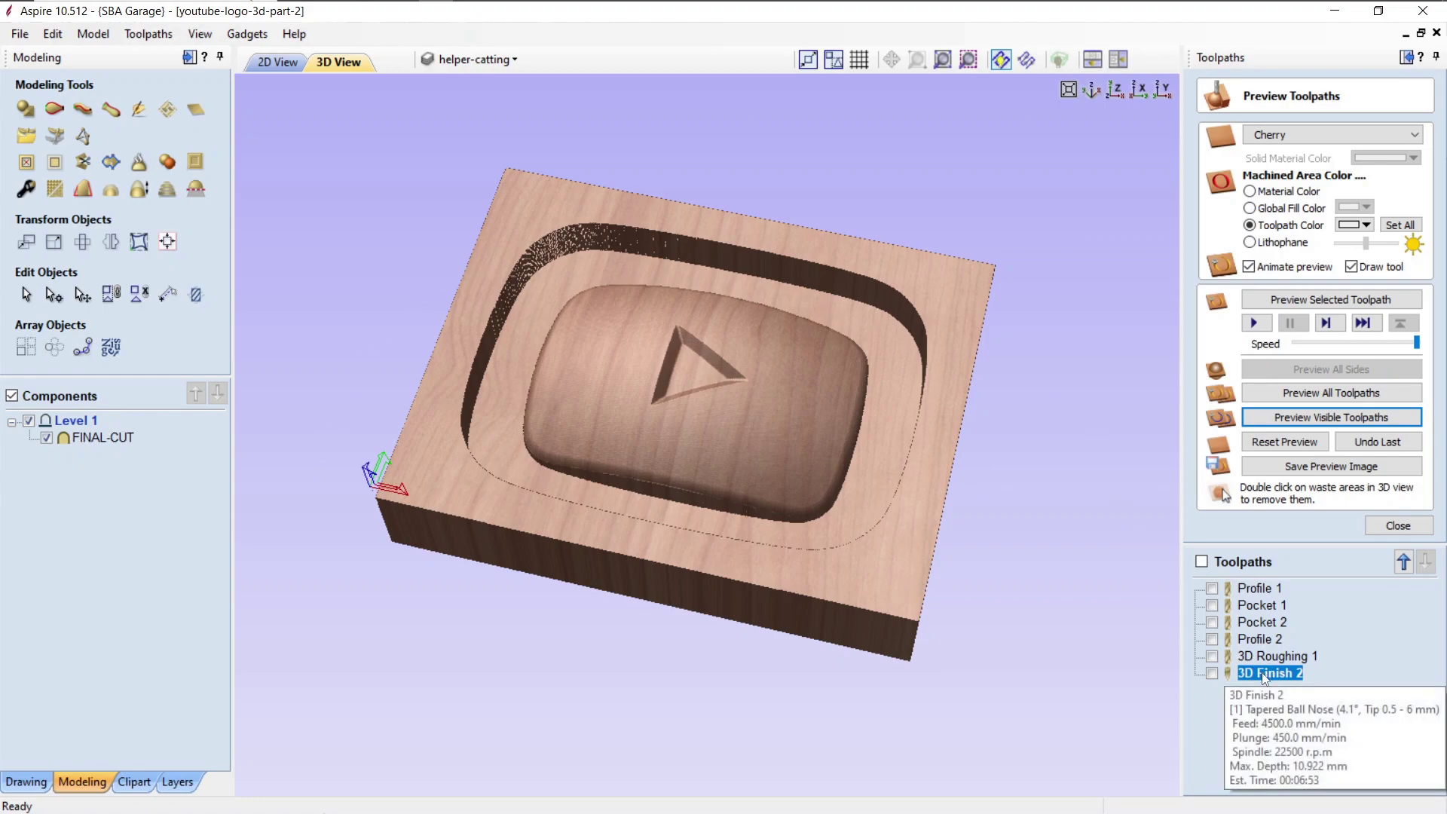
{"action": "left_click", "coordinate": [1396, 526]}
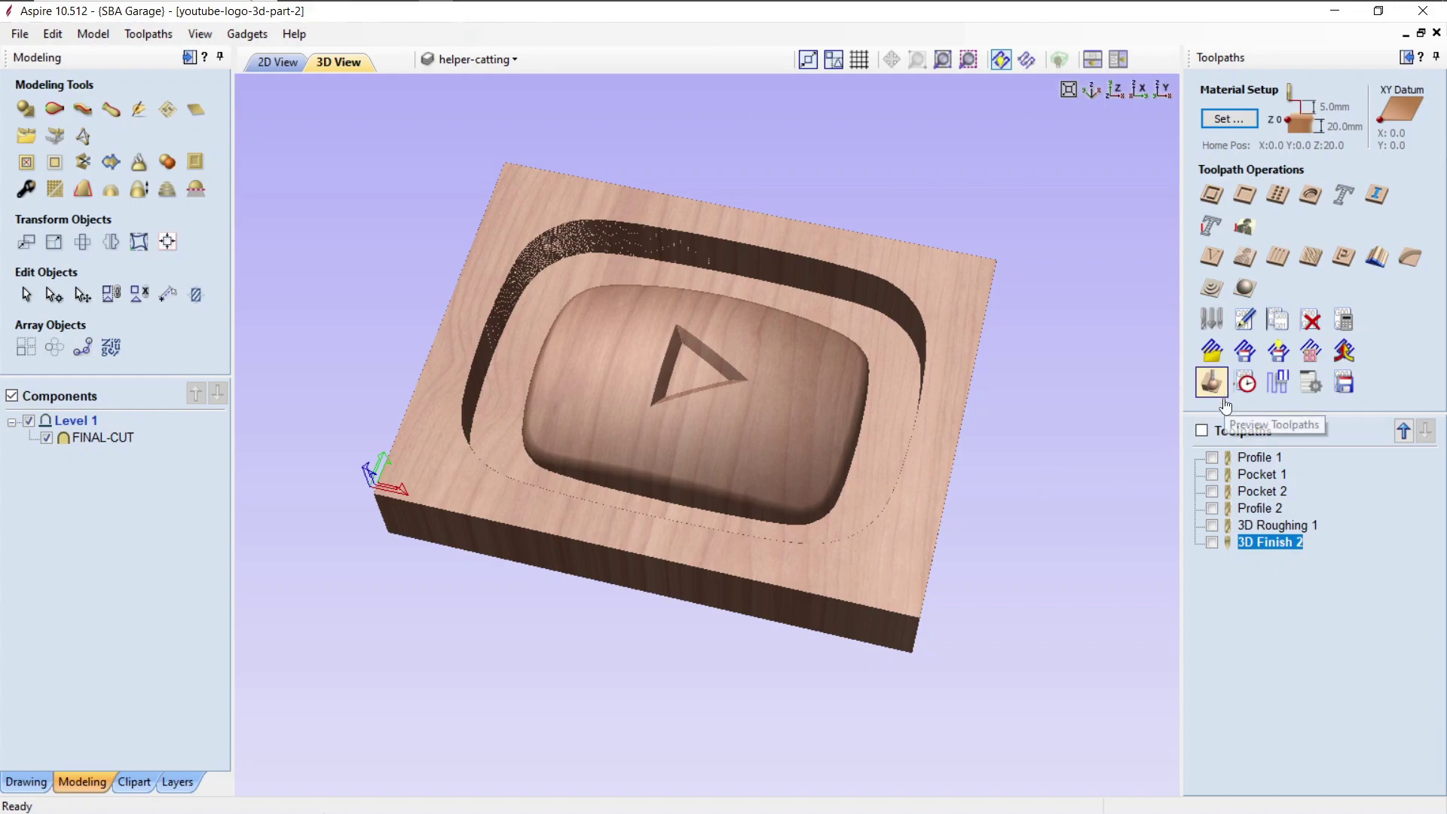
Step: Duplicate the Profile 2 toolpath and move the copy to the end of the toolpath list
{"action": "right_click", "coordinate": [1260, 507]}
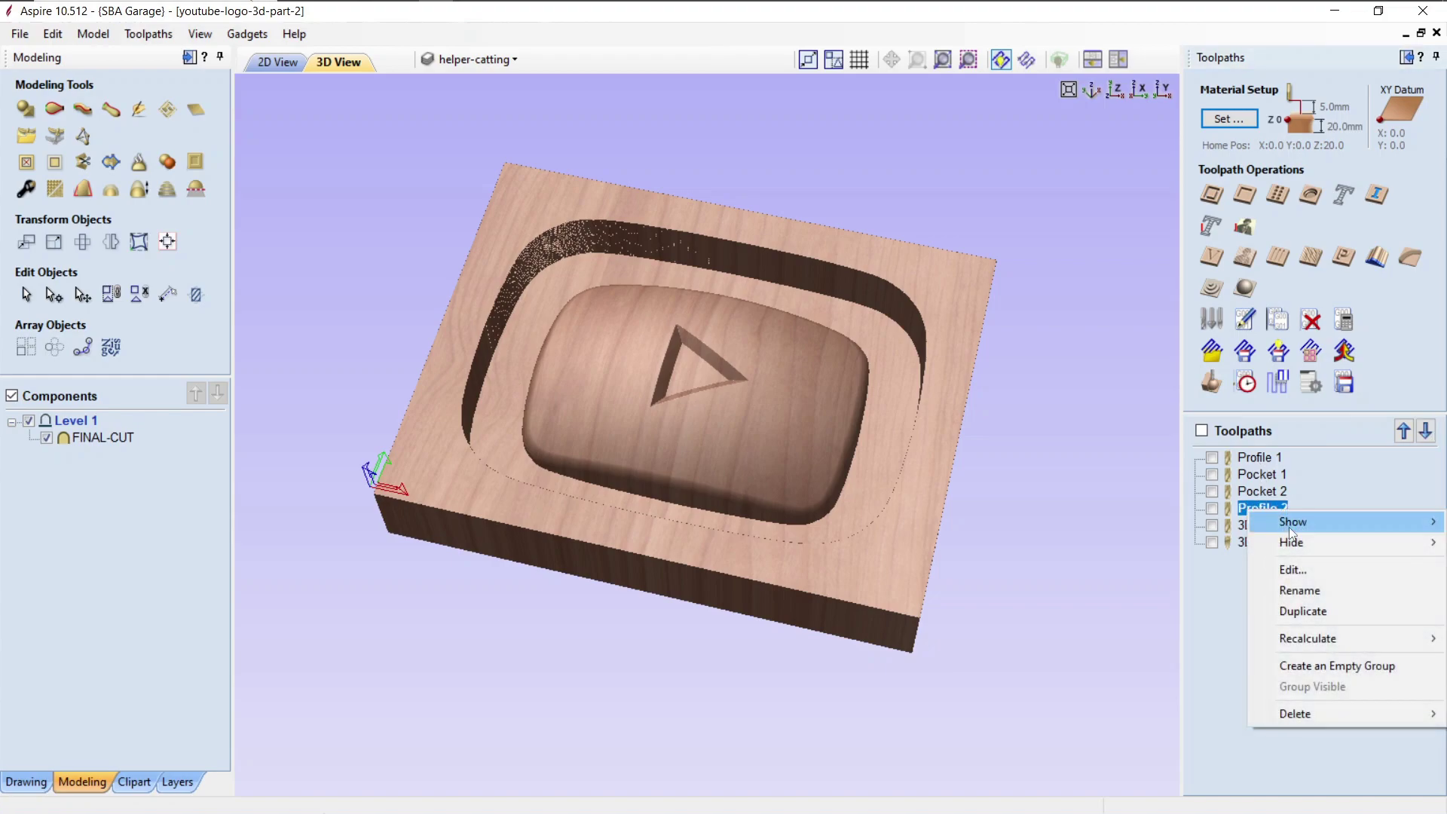
{"action": "left_click", "coordinate": [1302, 610]}
{"action": "left_click_drag", "start_coordinate": [1272, 528], "coordinate": [1275, 563]}
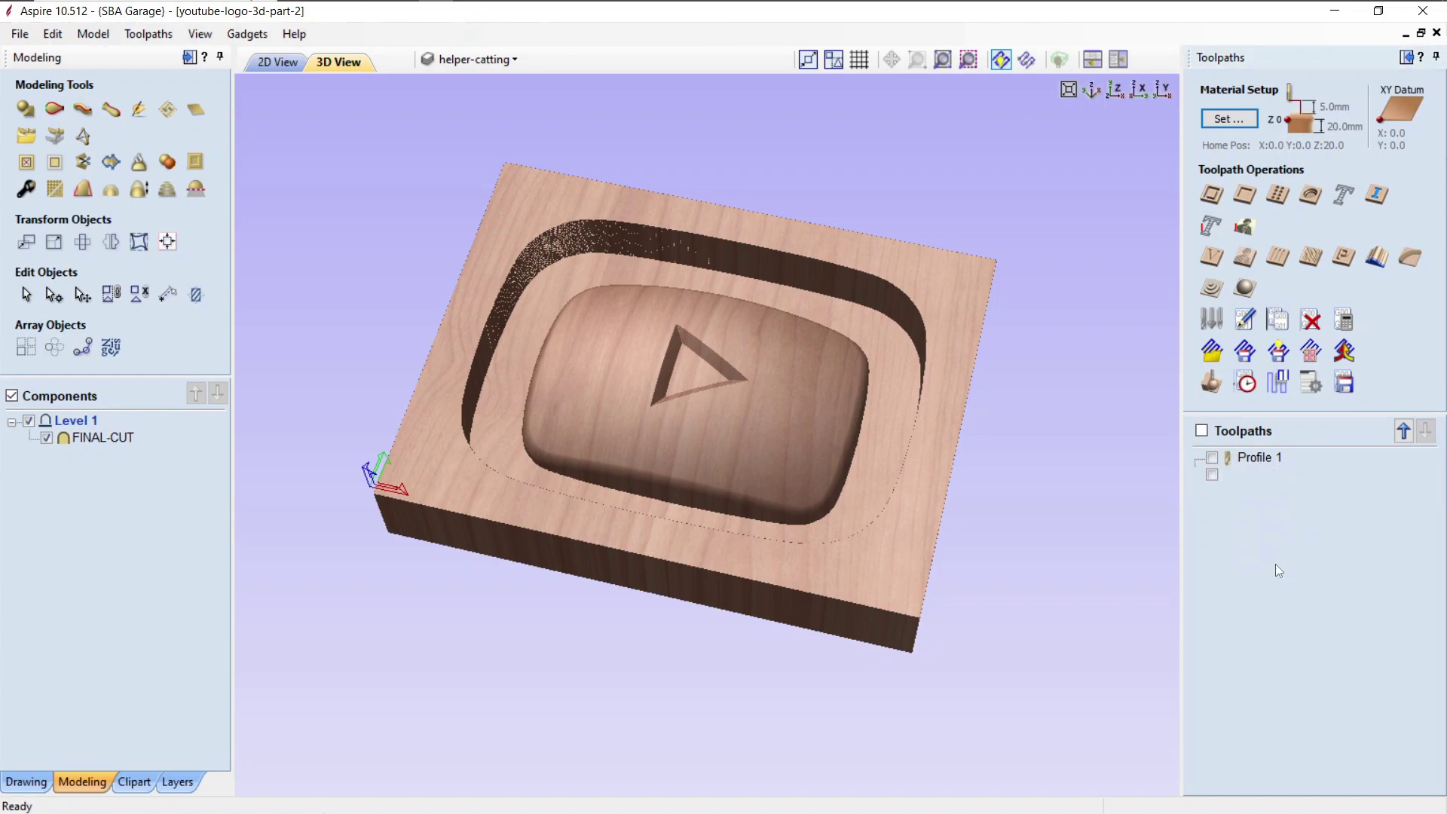
Step: Rename the duplicated profile toolpath as Profile 3 CUT OUT
{"action": "right_click", "coordinate": [1275, 561]}
{"action": "left_click", "coordinate": [1308, 642]}
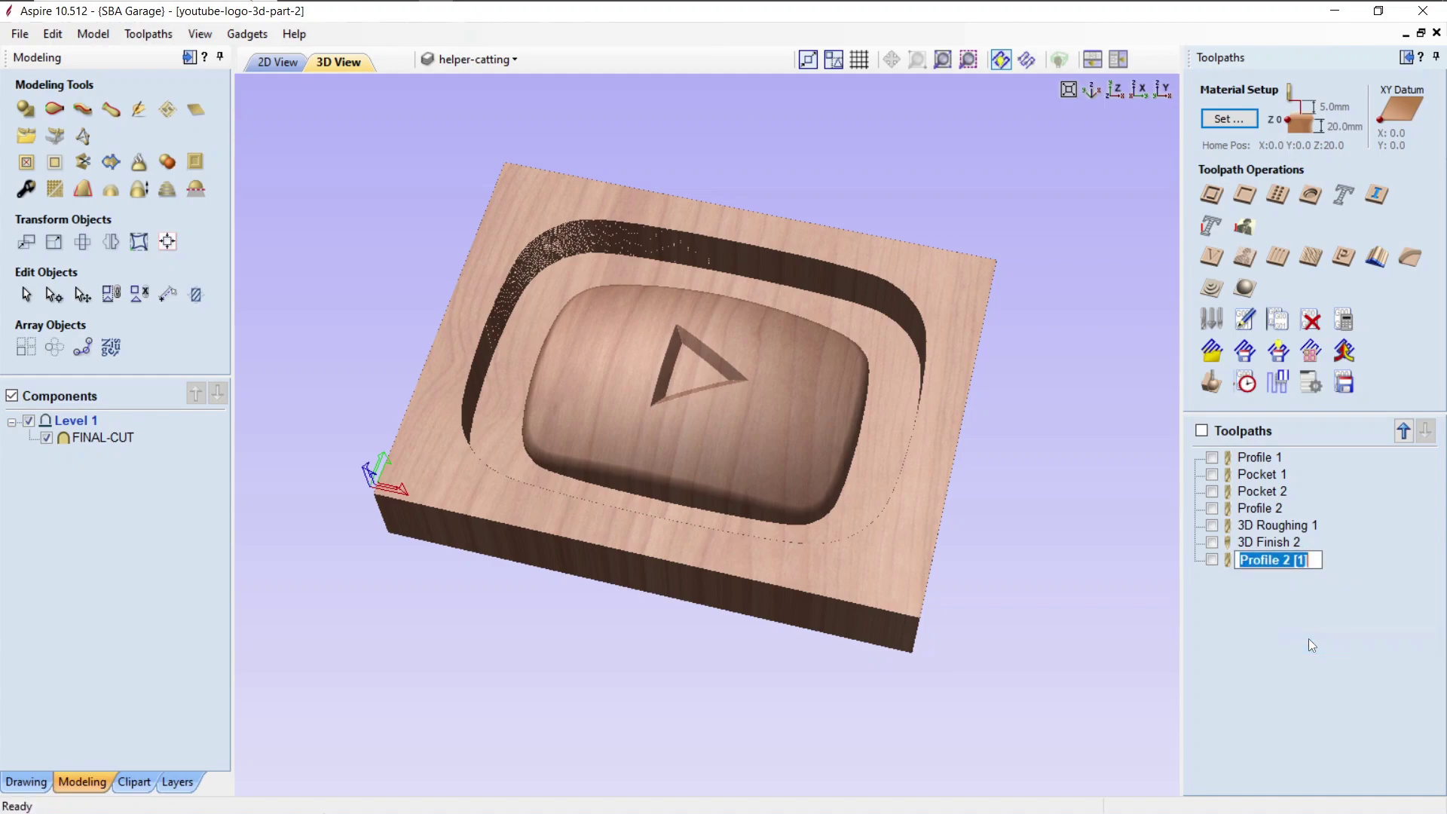
{"action": "key", "text": "End"}
{"action": "key", "text": "BackSpace"}
{"action": "key", "text": "BackSpace"}
{"action": "key", "text": "BackSpace"}
{"action": "key", "text": "BackSpace"}
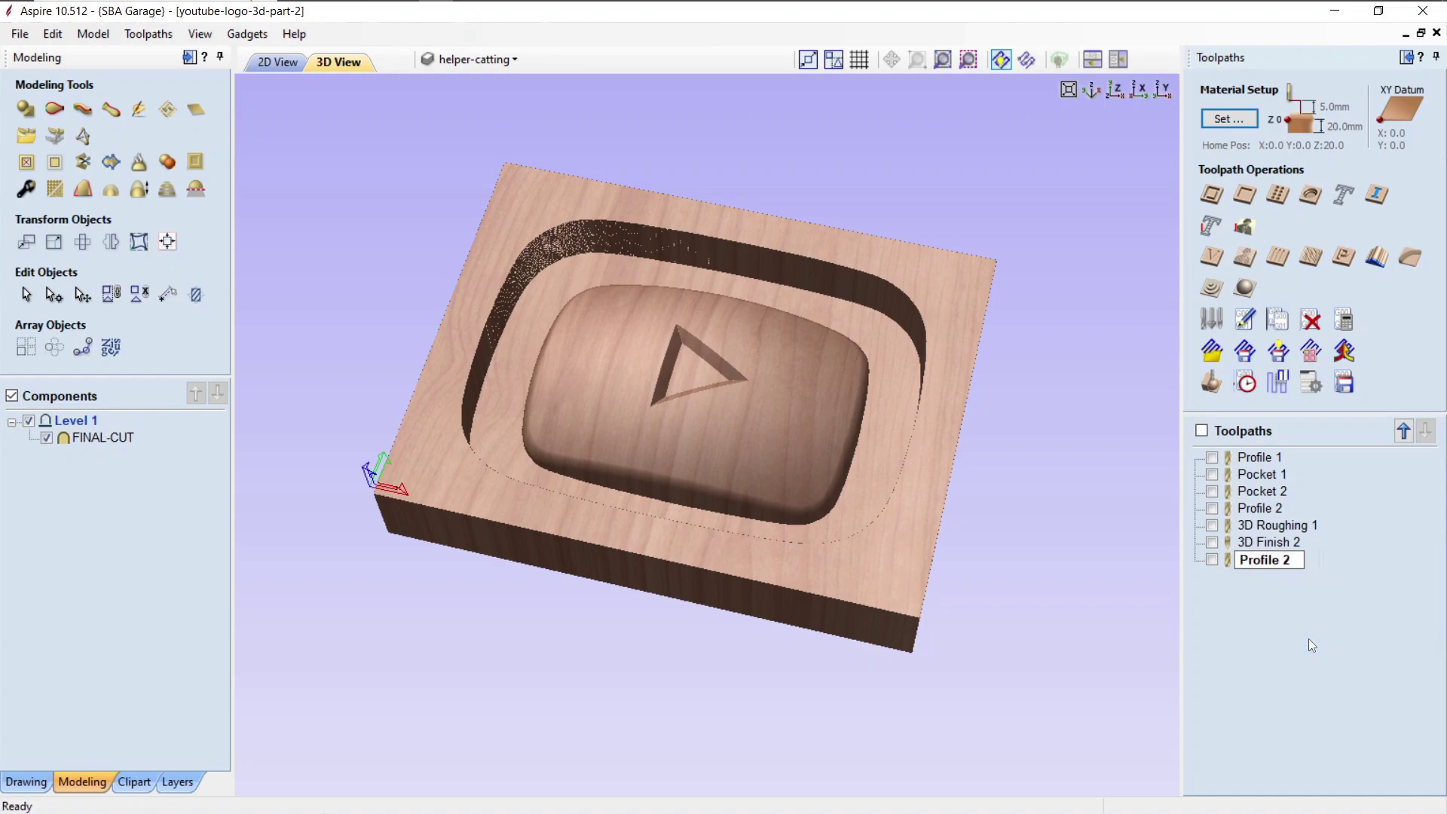
{"action": "type", "text": "3 CUT OUT"}
{"action": "key", "text": "Return"}
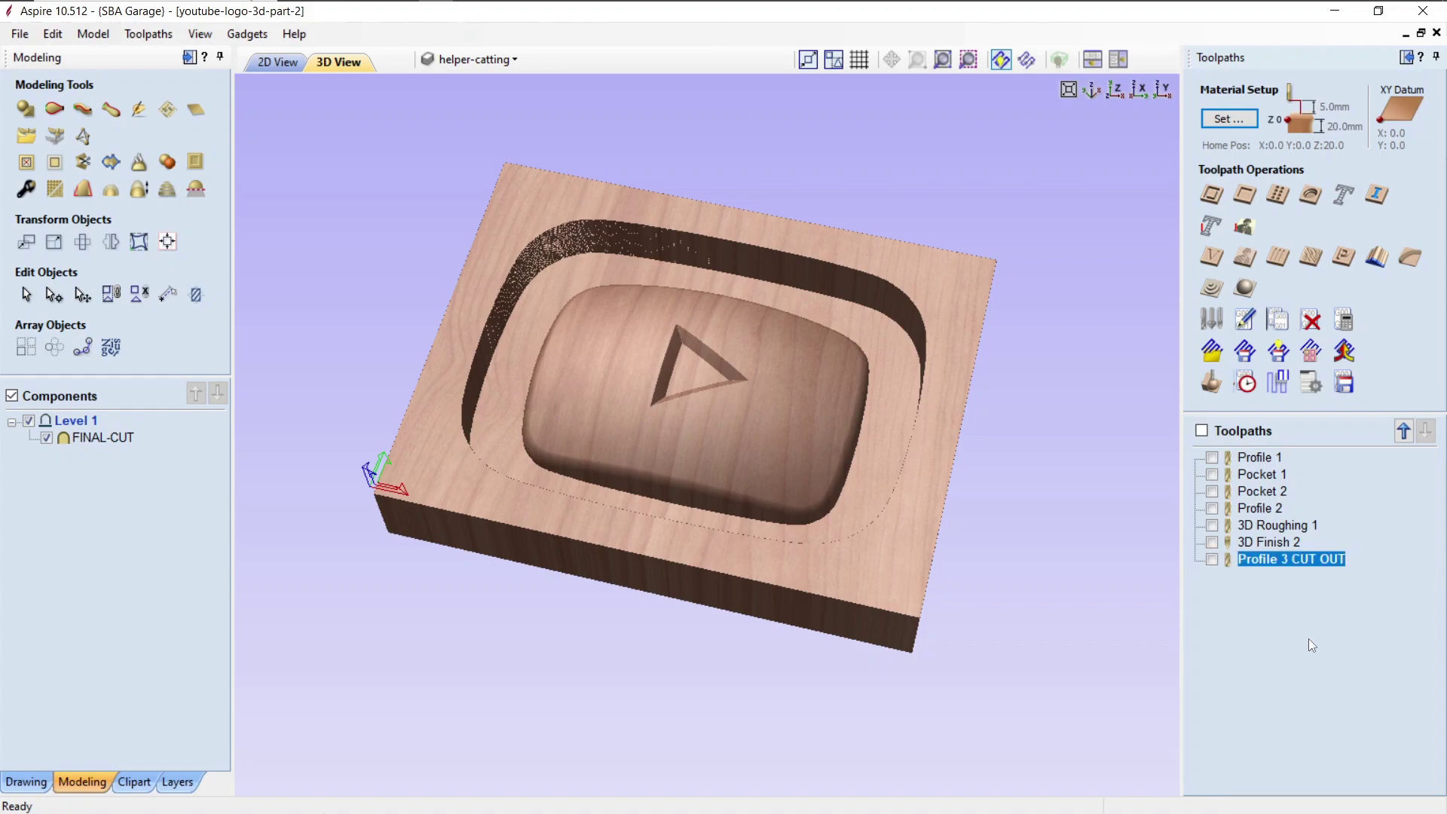
Step: Edit Profile 3 CUT OUT, setting its cut depth to 20.2 mm and its allowance offset to -0.1 mm
{"action": "double_click", "coordinate": [1300, 562]}
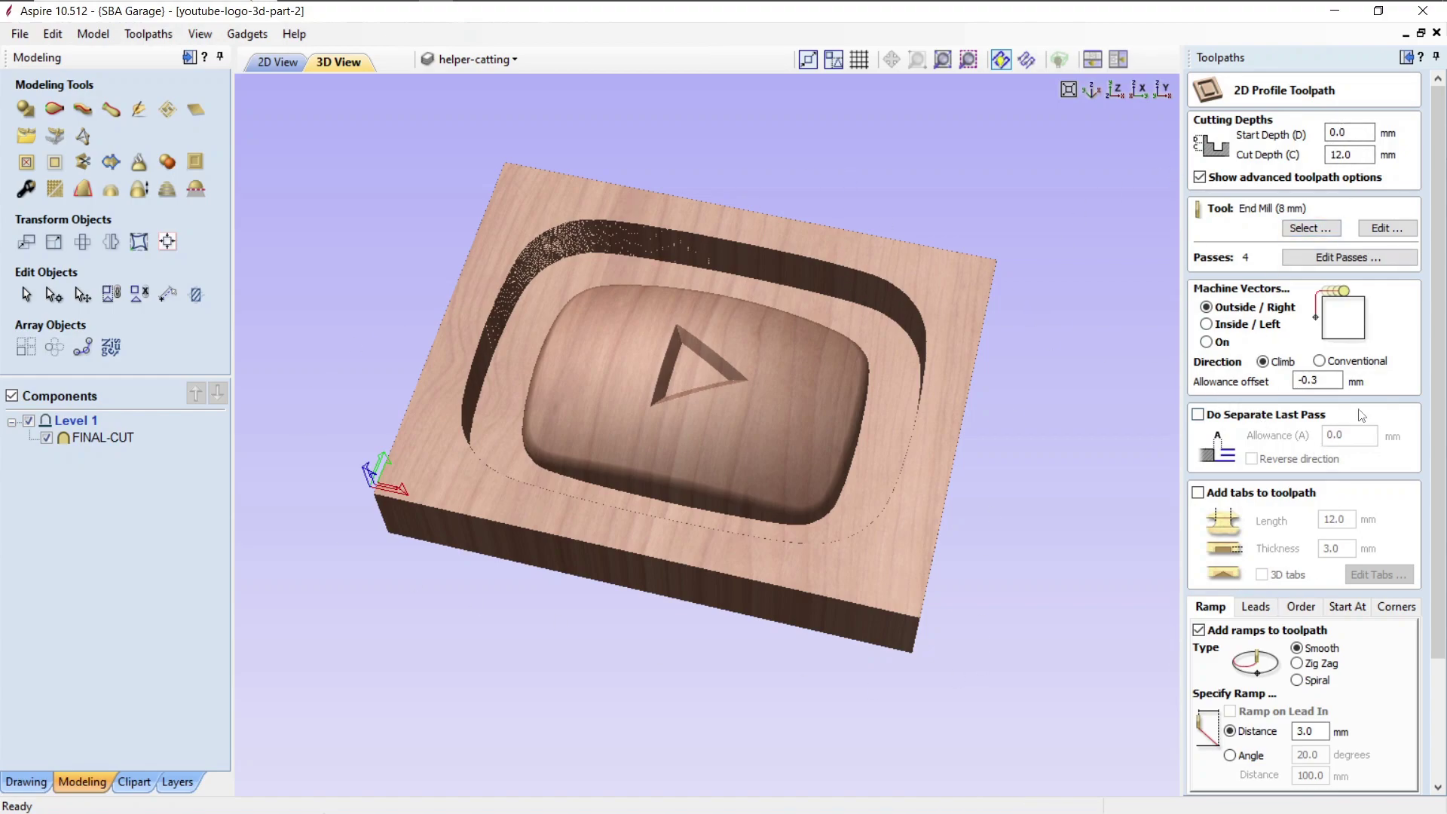
{"action": "double_click", "coordinate": [1341, 155]}
{"action": "type", "text": "2"}
{"action": "left_click", "coordinate": [1387, 228]}
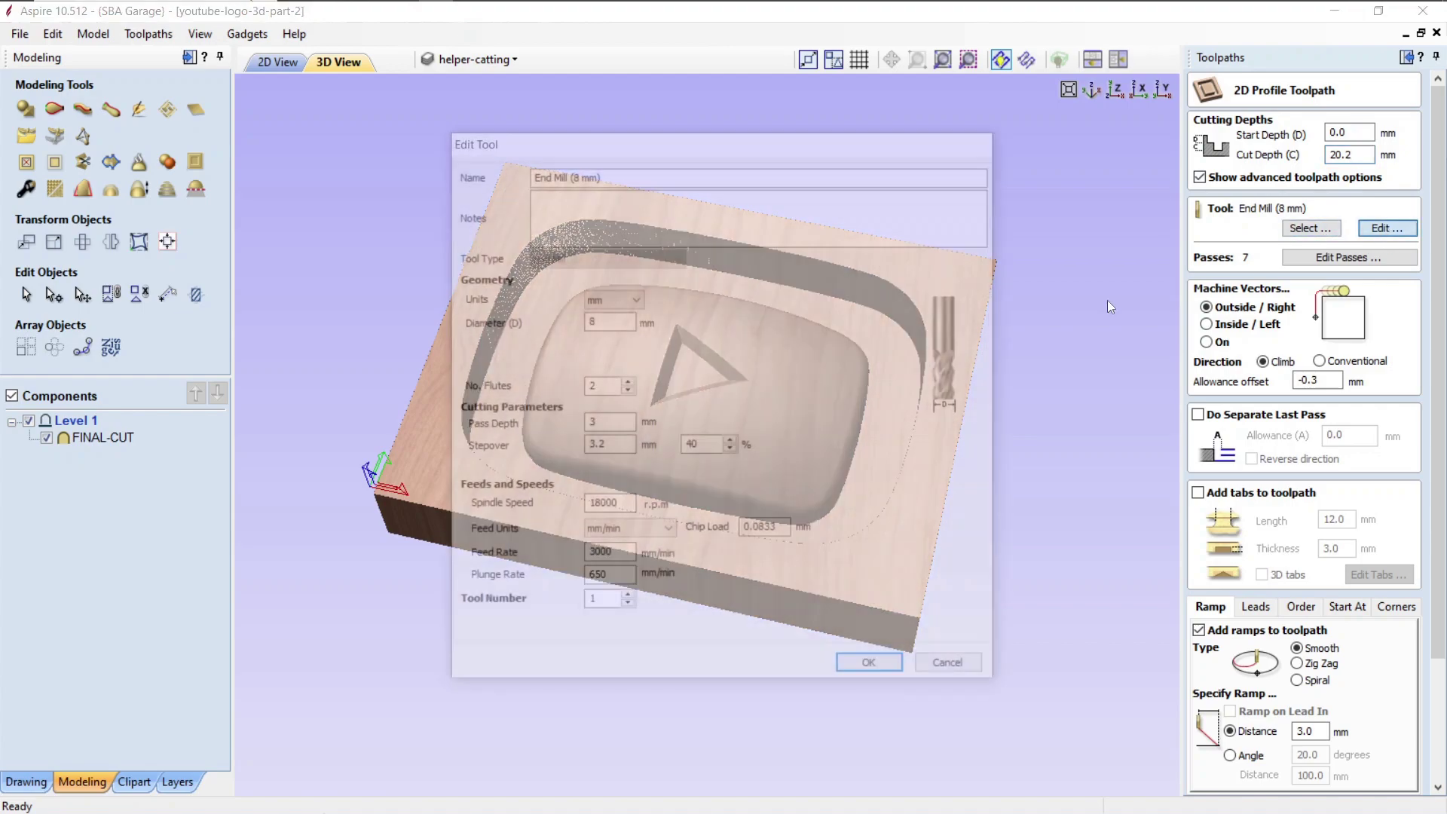
{"action": "left_click", "coordinate": [947, 661]}
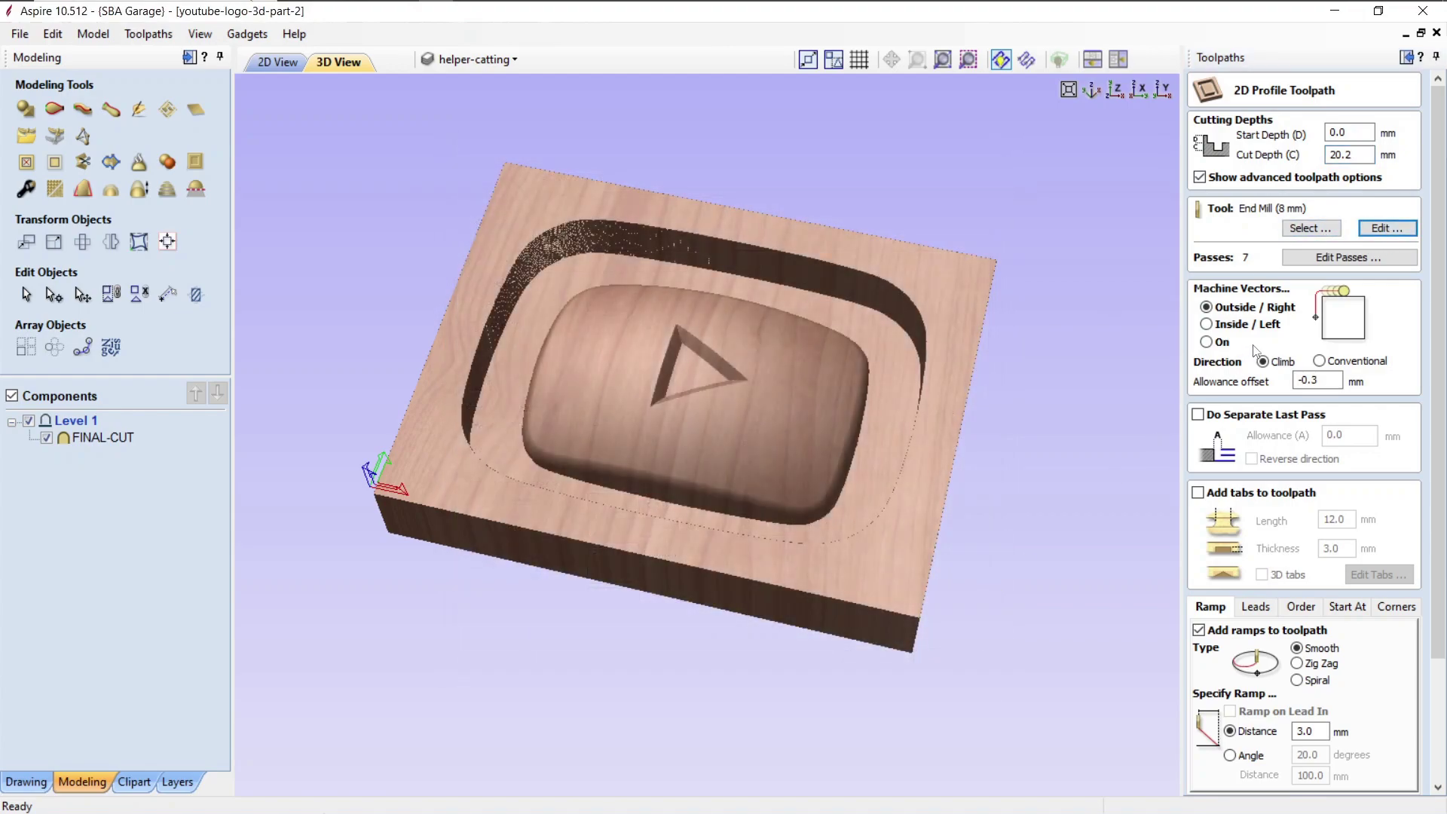
{"action": "left_click", "coordinate": [1329, 382]}
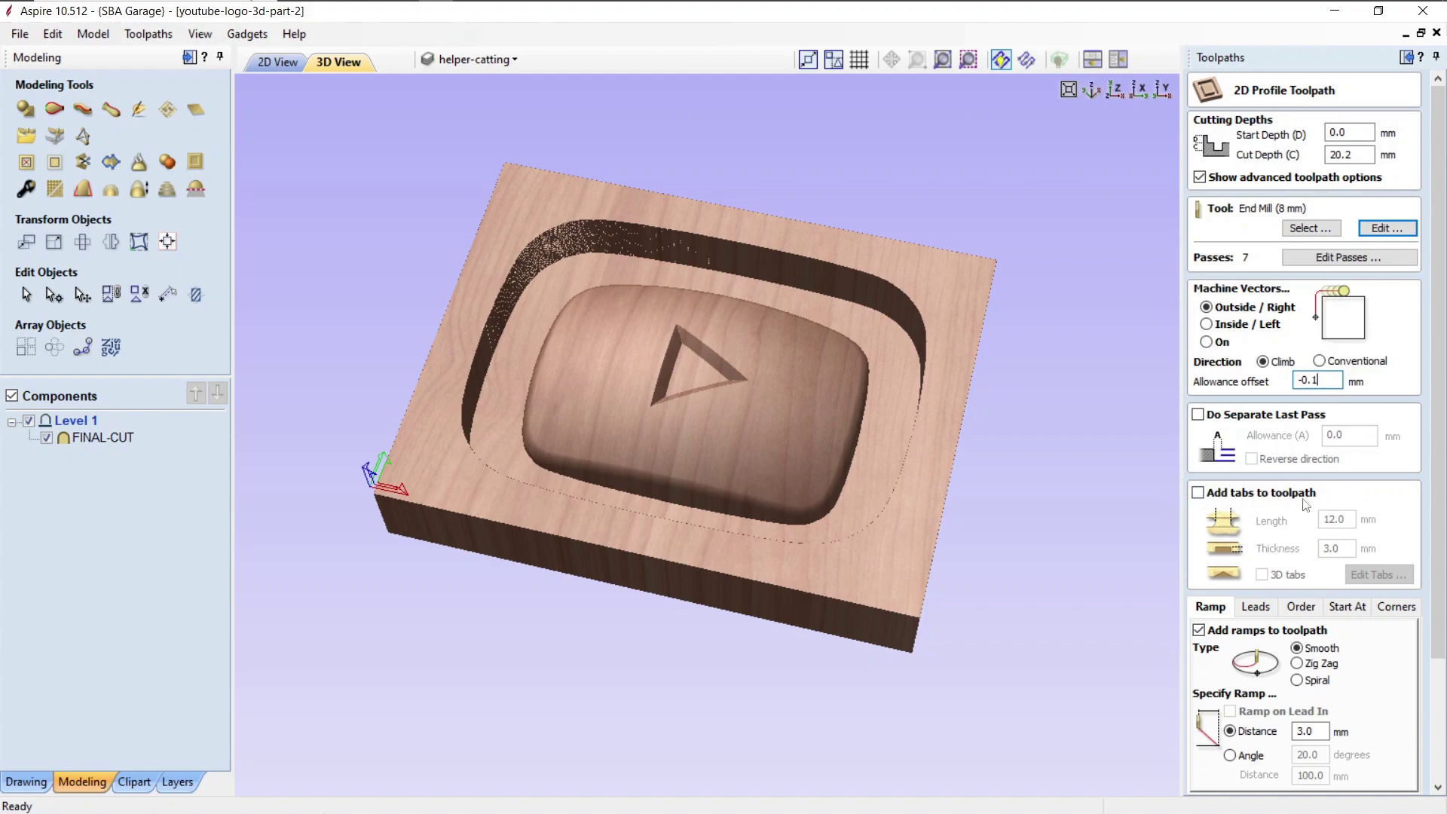
Step: Enable tabs for the cut-out profile with 12 mm length, 3 mm thickness and the 3D tabs option
{"action": "left_click", "coordinate": [1200, 492]}
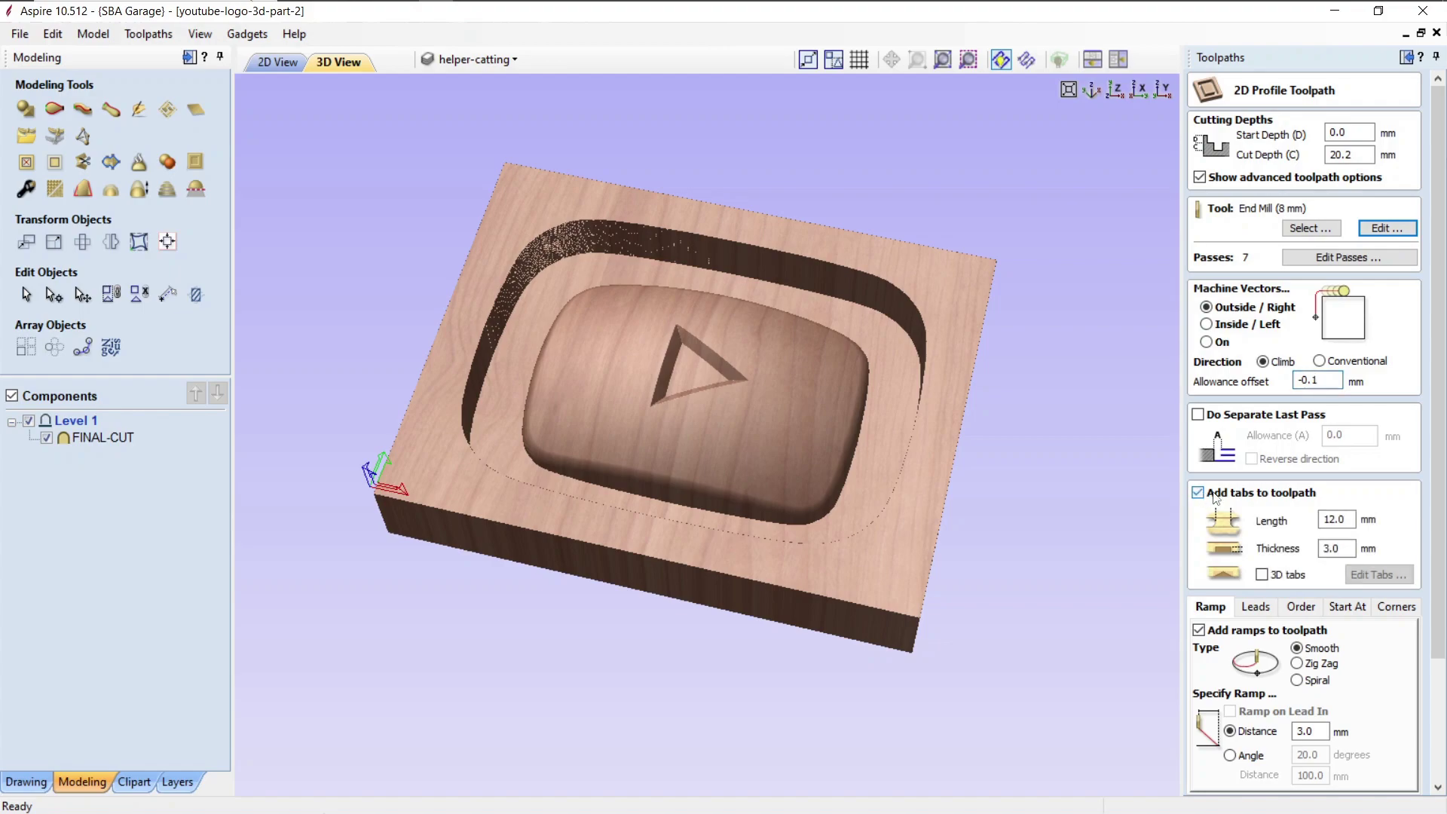
{"action": "double_click", "coordinate": [1333, 519]}
{"action": "type", "text": "1"}
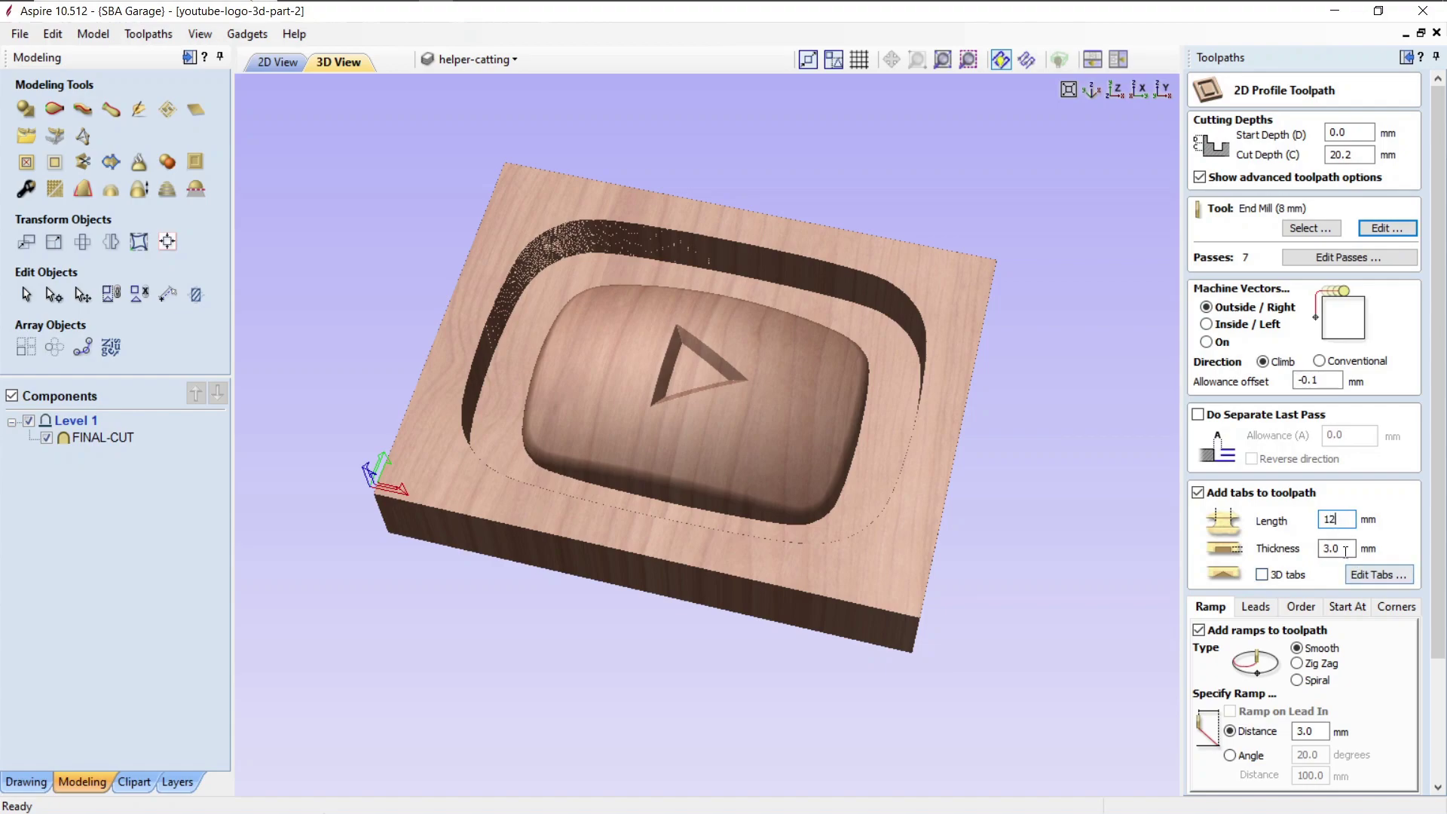
{"action": "key", "text": "Tab"}
{"action": "type", "text": "430"}
{"action": "left_click", "coordinate": [271, 68]}
{"action": "scroll", "coordinate": [453, 279], "scroll_direction": "down", "scroll_amount": 2}
{"action": "scroll", "coordinate": [633, 290], "scroll_direction": "up", "scroll_amount": 1}
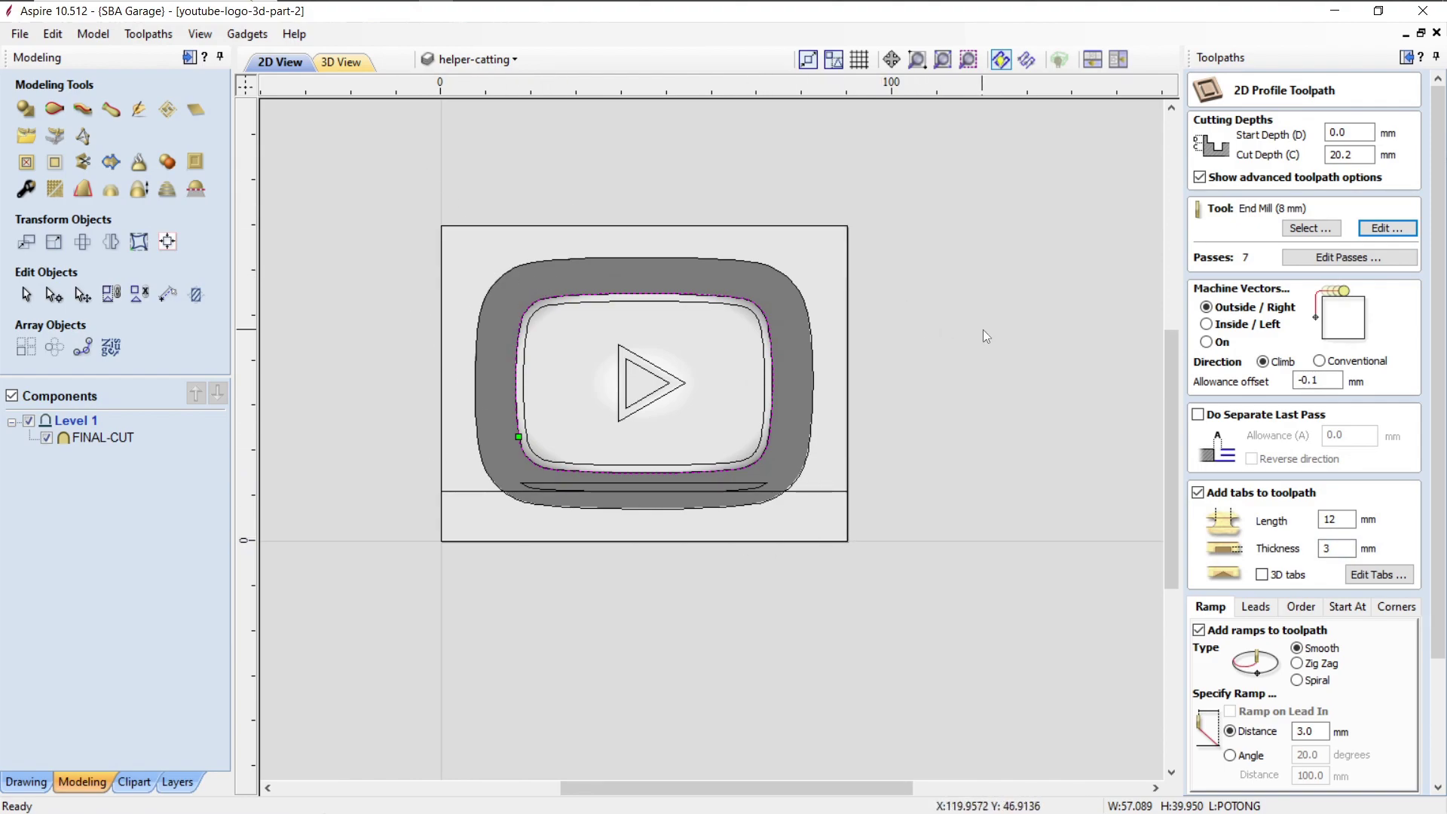
{"action": "left_click", "coordinate": [1262, 575]}
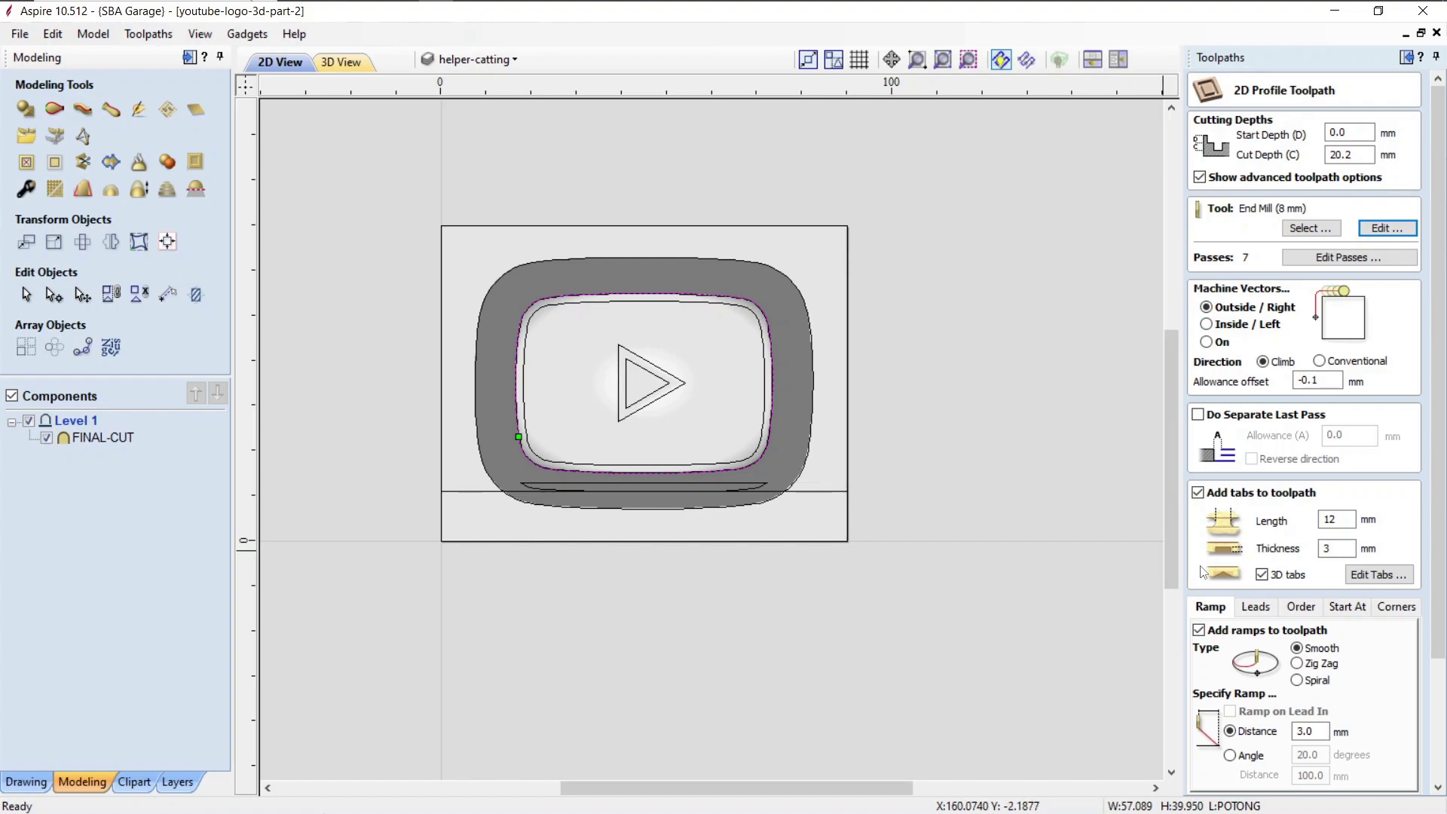
Step: Automatically add four tabs to the selected logo outline, avoiding corners and curved regions
{"action": "left_click", "coordinate": [1378, 574]}
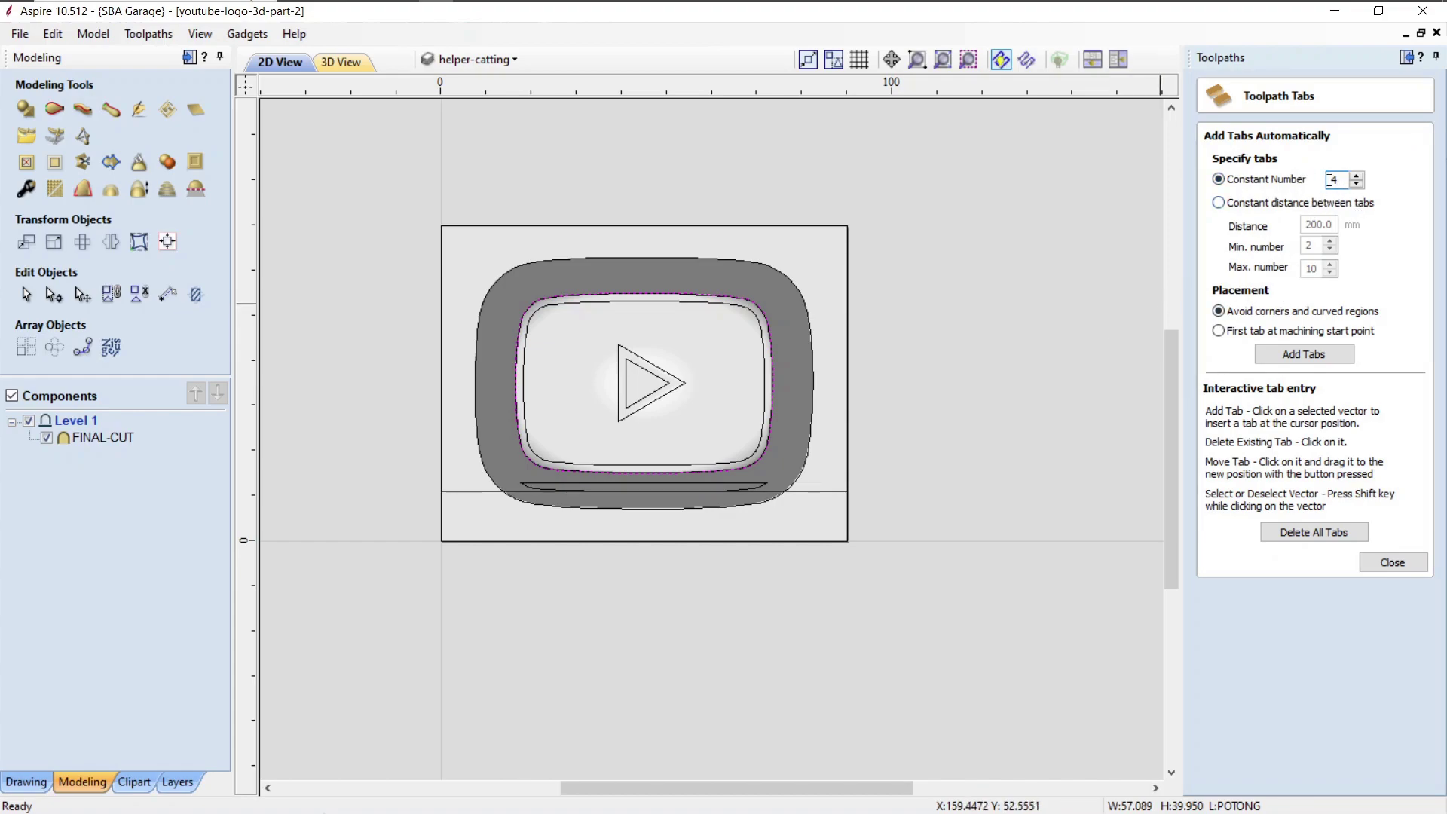
{"action": "left_click", "coordinate": [1322, 354]}
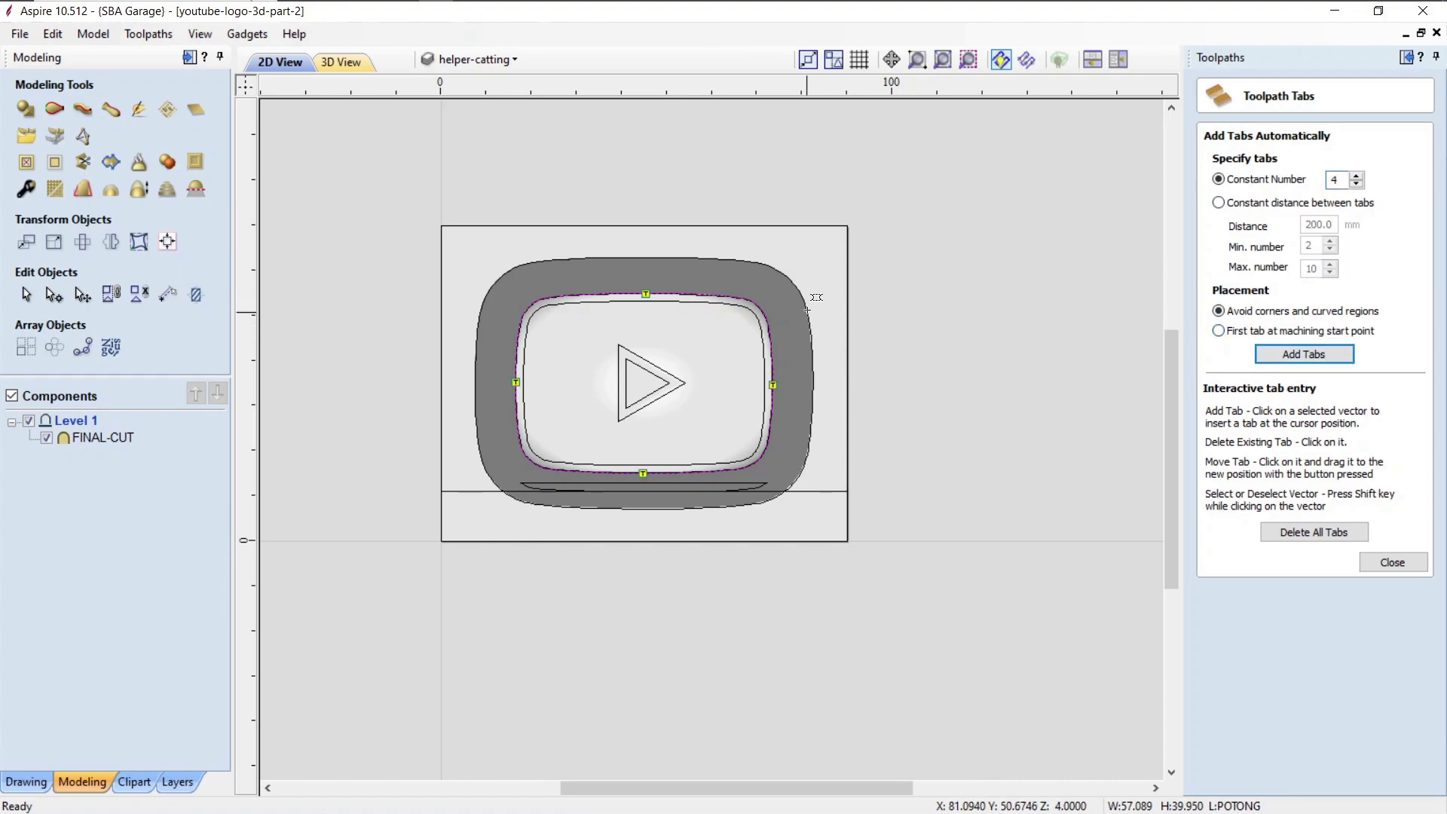
{"action": "left_click", "coordinate": [1392, 562]}
Step: Select the outer 90 x 70 mm rectangle and automatically add four tabs to it
{"action": "left_click", "coordinate": [850, 275]}
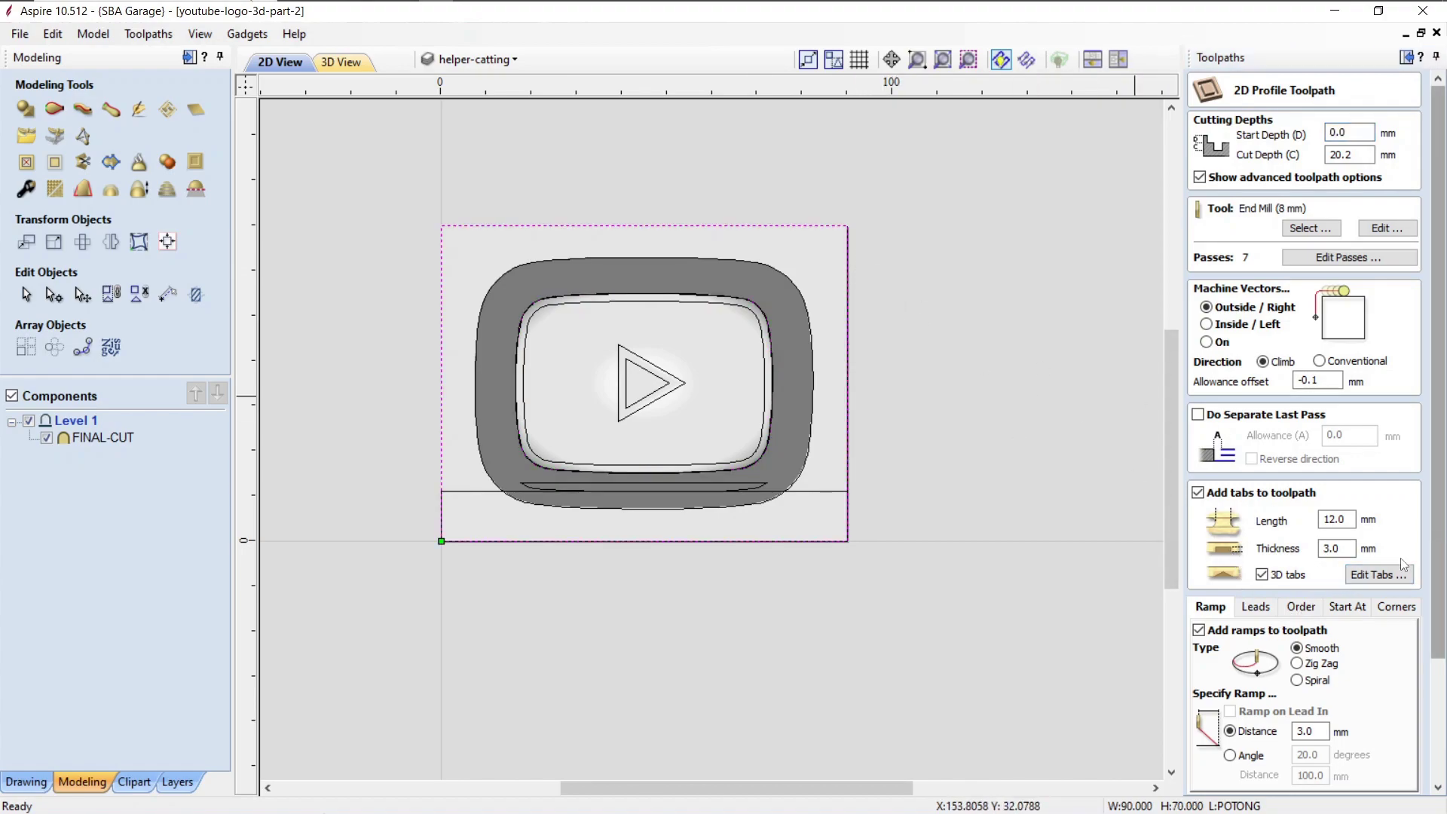
{"action": "left_click", "coordinate": [1379, 575]}
{"action": "left_click", "coordinate": [1303, 354]}
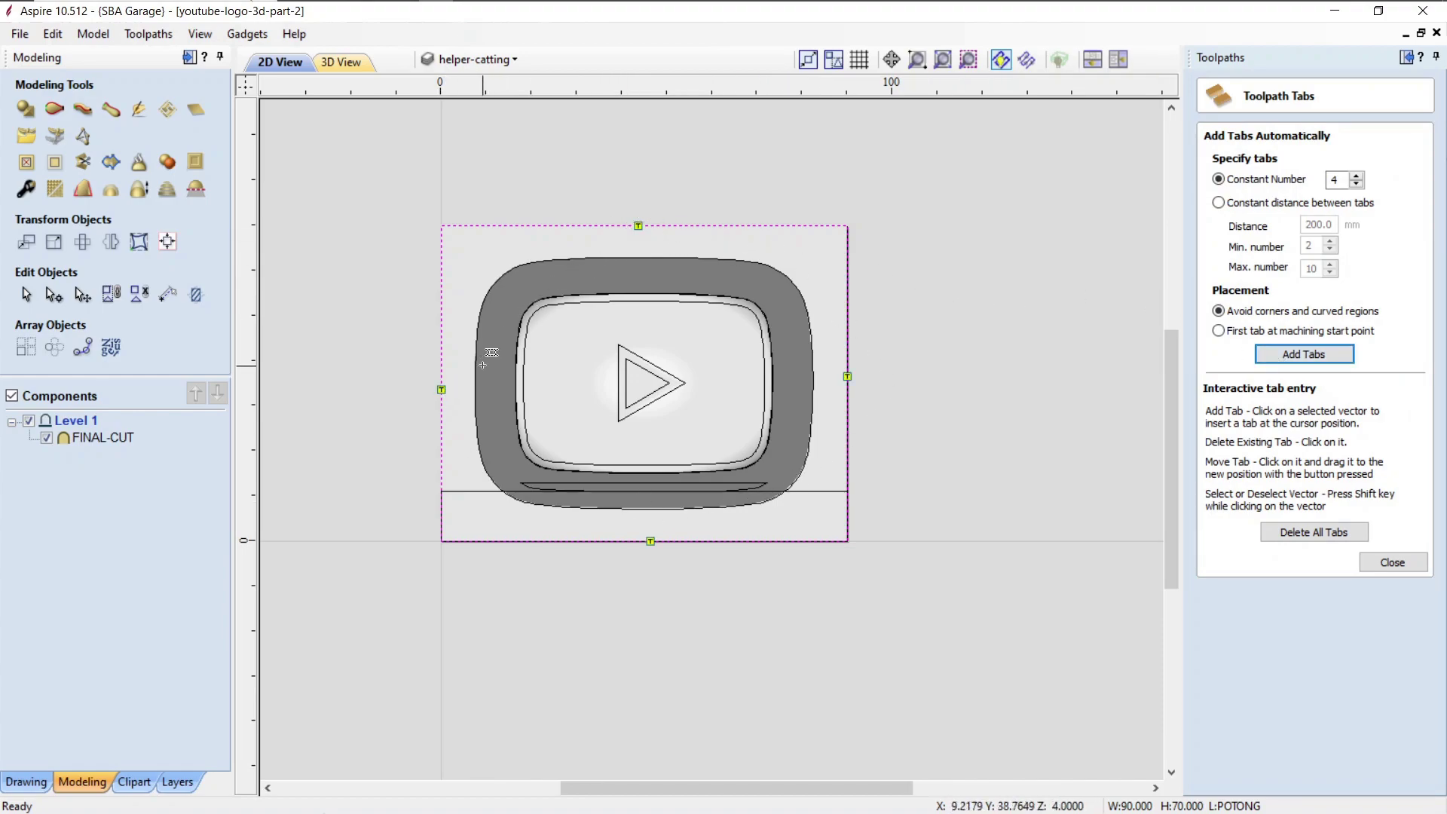
Step: Place extra tabs near the ends of the rectangle's side edges and try to delete the right edge's middle tab
{"action": "scroll", "coordinate": [450, 291], "scroll_direction": "up", "scroll_amount": 1}
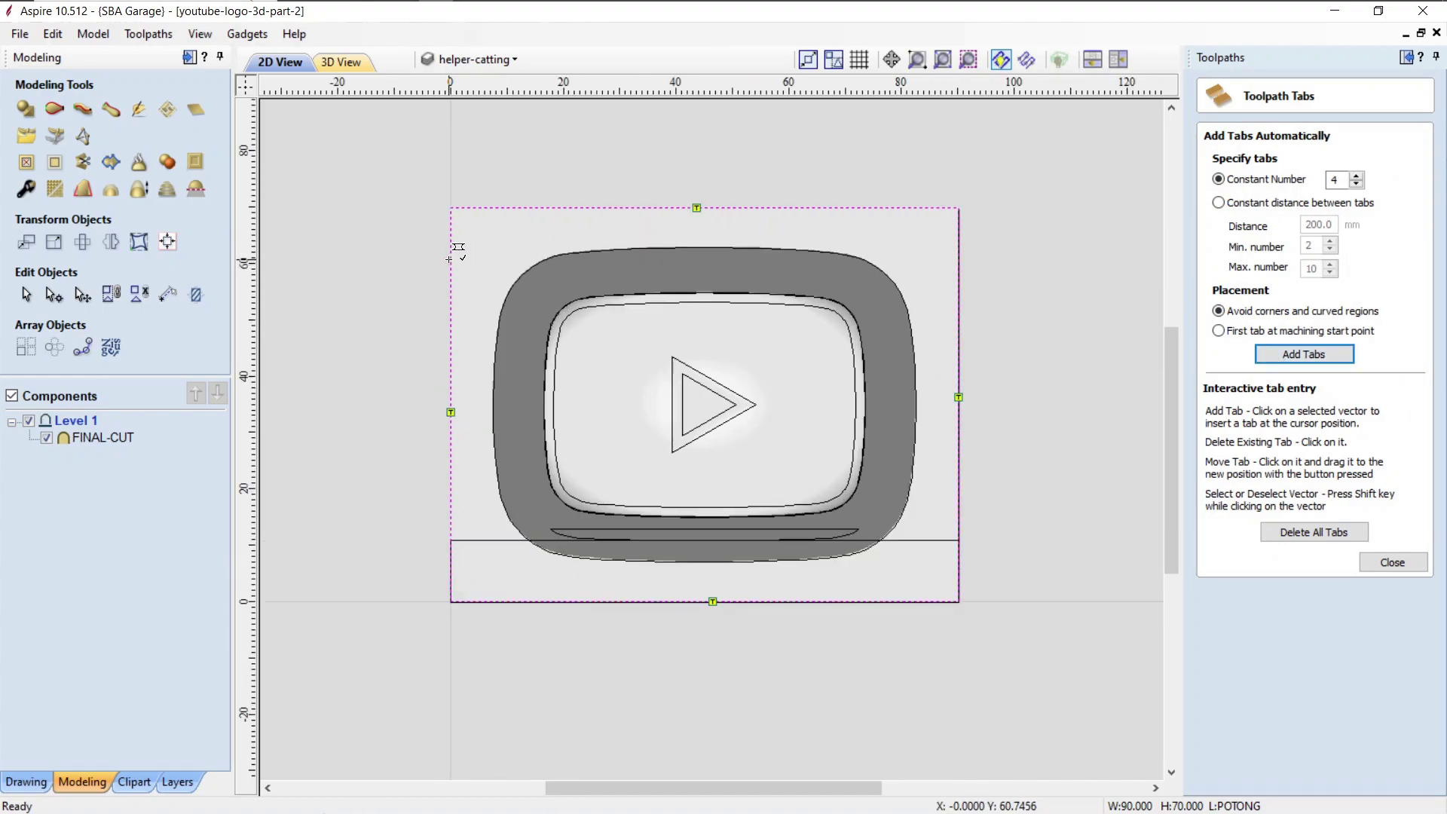
{"action": "left_click", "coordinate": [453, 536]}
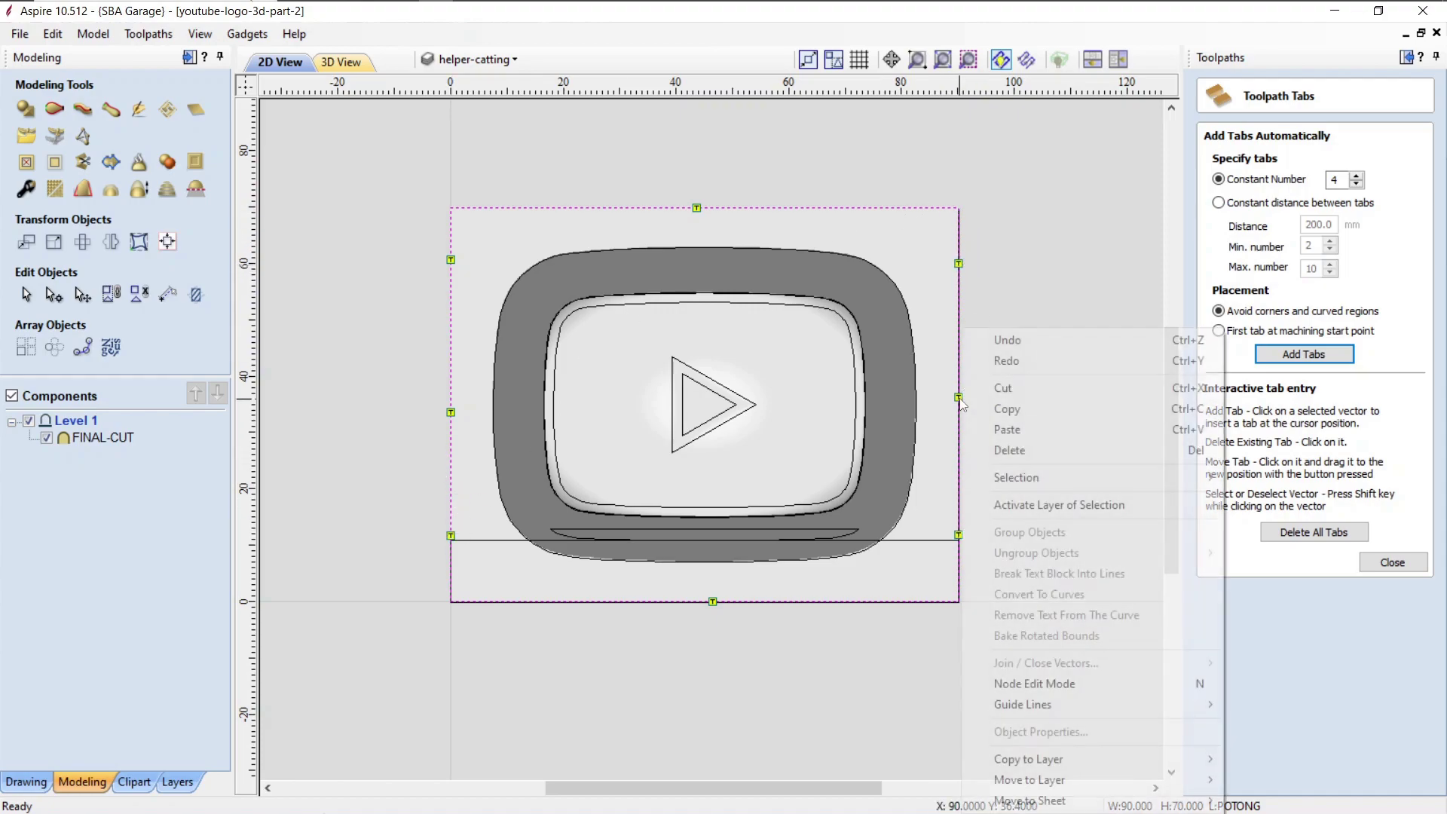
{"action": "right_click", "coordinate": [969, 388]}
{"action": "left_click", "coordinate": [993, 450]}
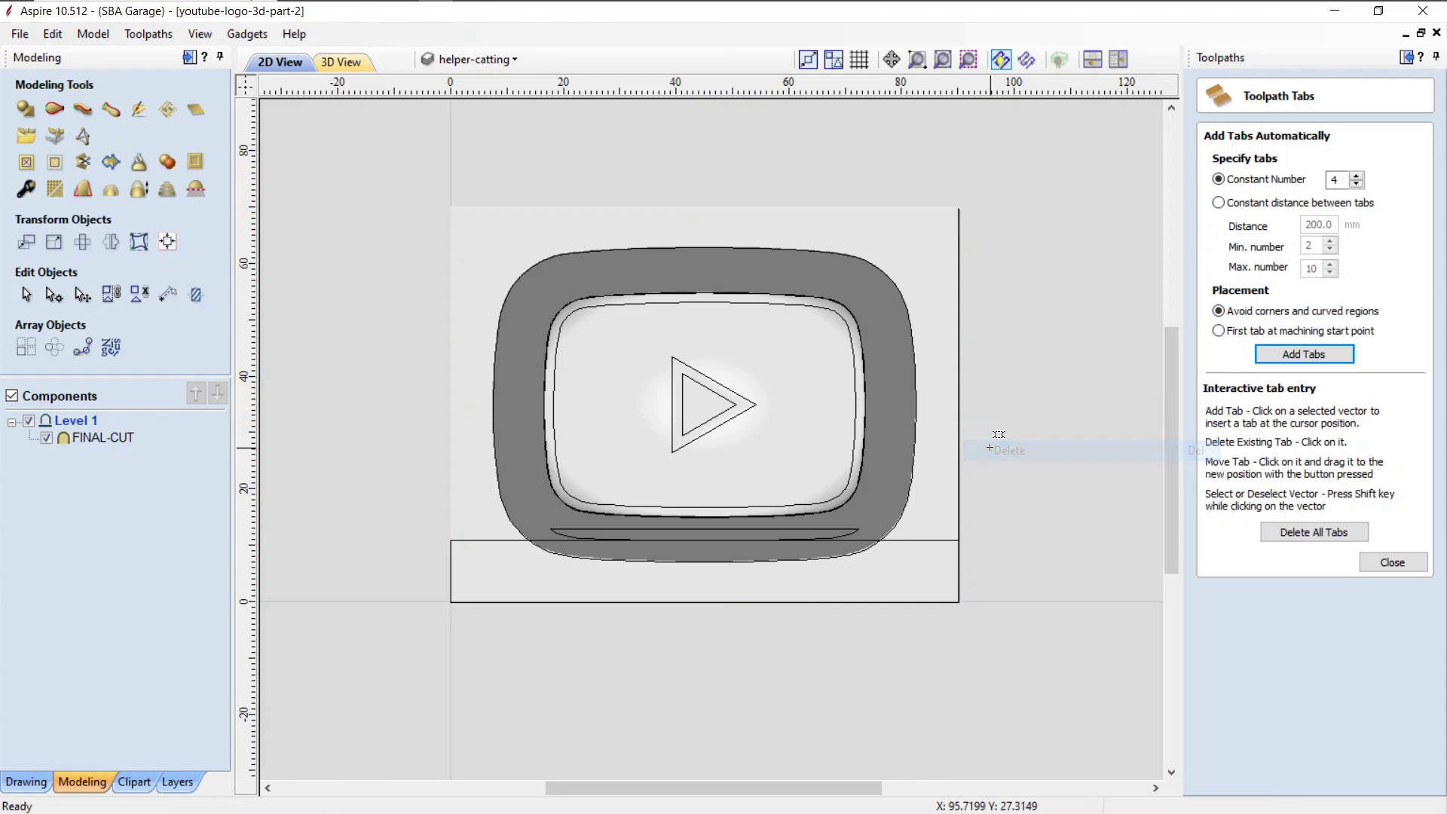
{"action": "left_click", "coordinate": [1271, 360]}
{"action": "left_click", "coordinate": [746, 463]}
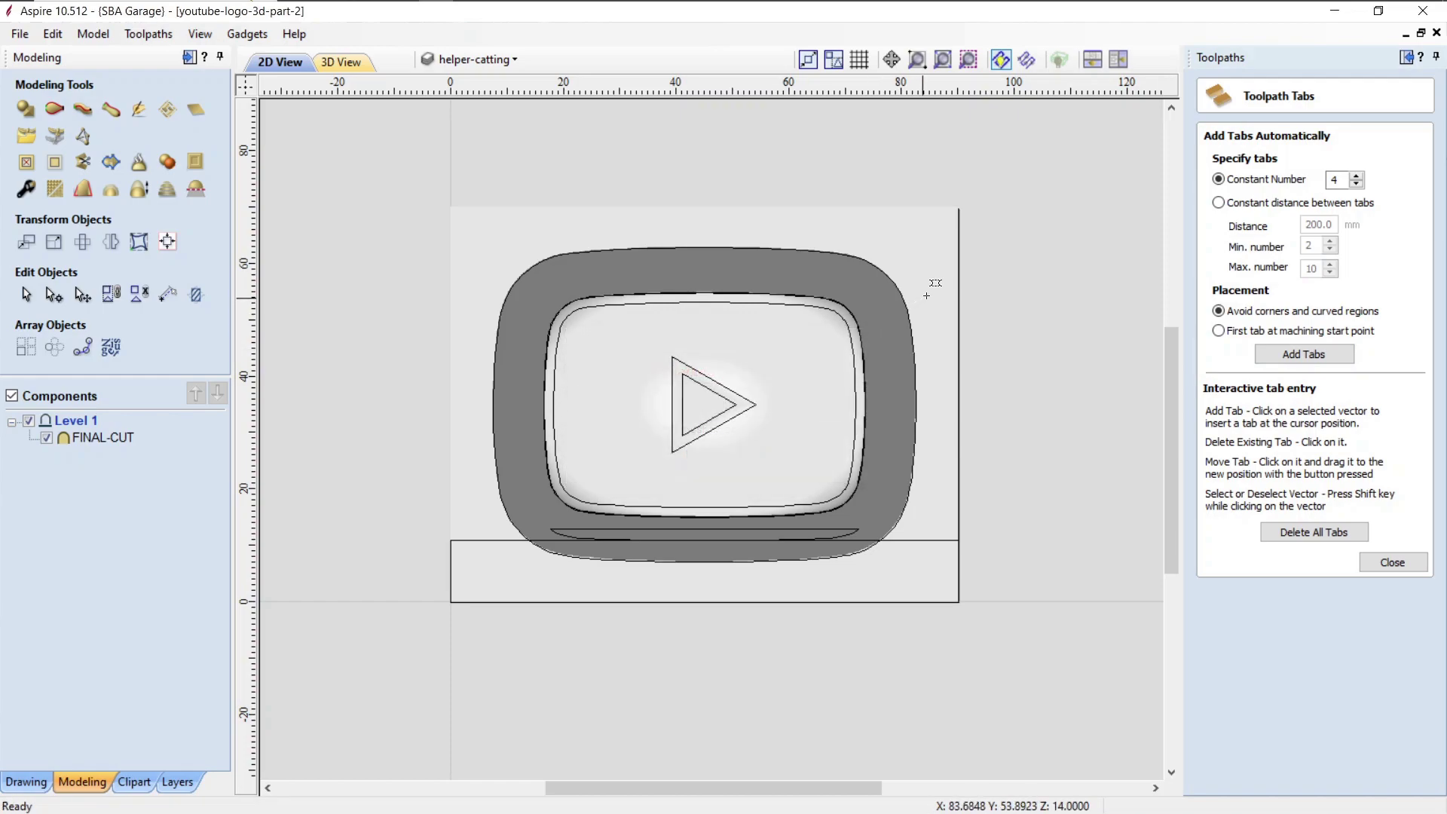
{"action": "left_click", "coordinate": [1384, 564]}
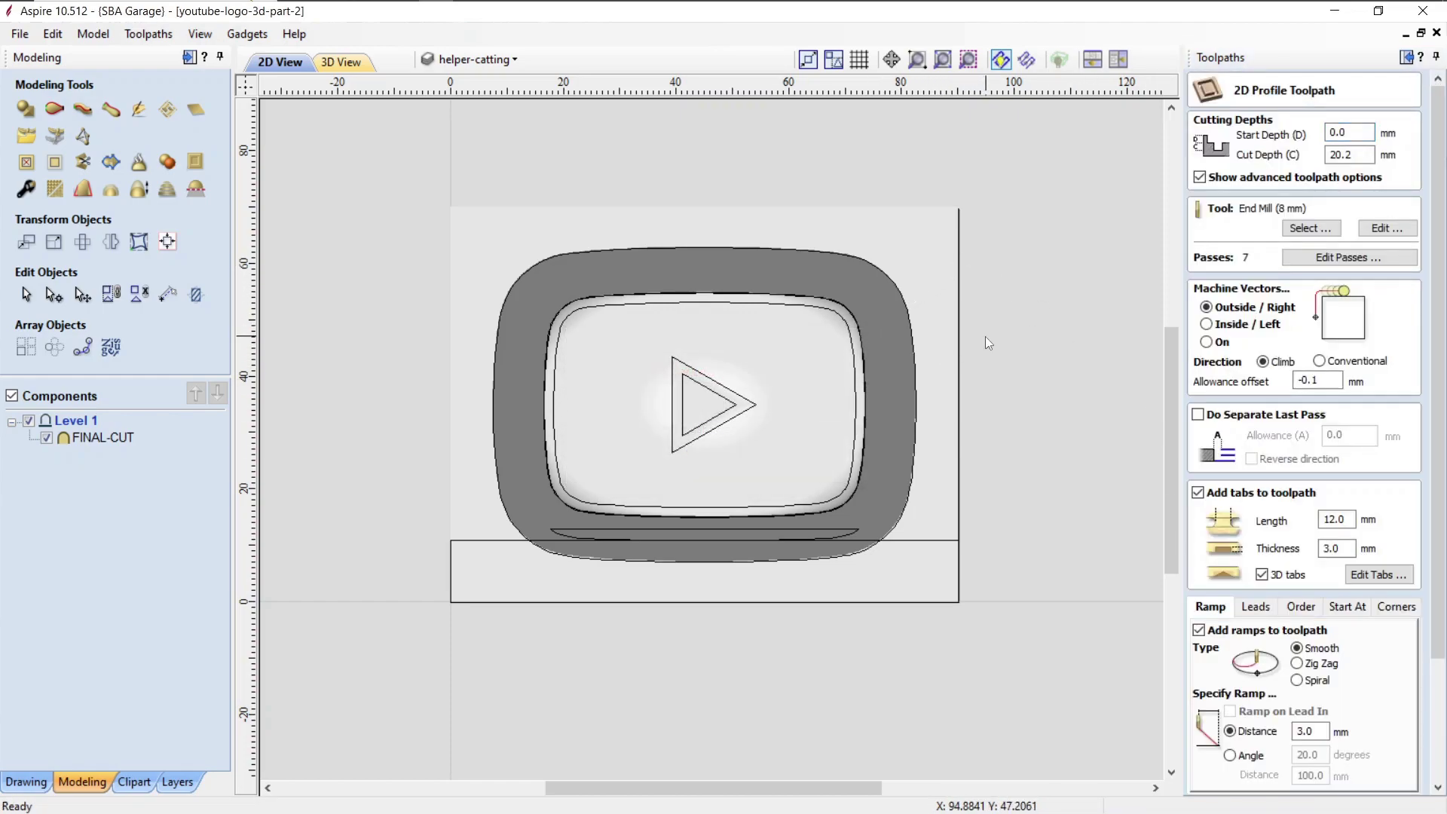
Step: Reselect the outer rectangle and regenerate its four automatic tabs
{"action": "left_click", "coordinate": [963, 339]}
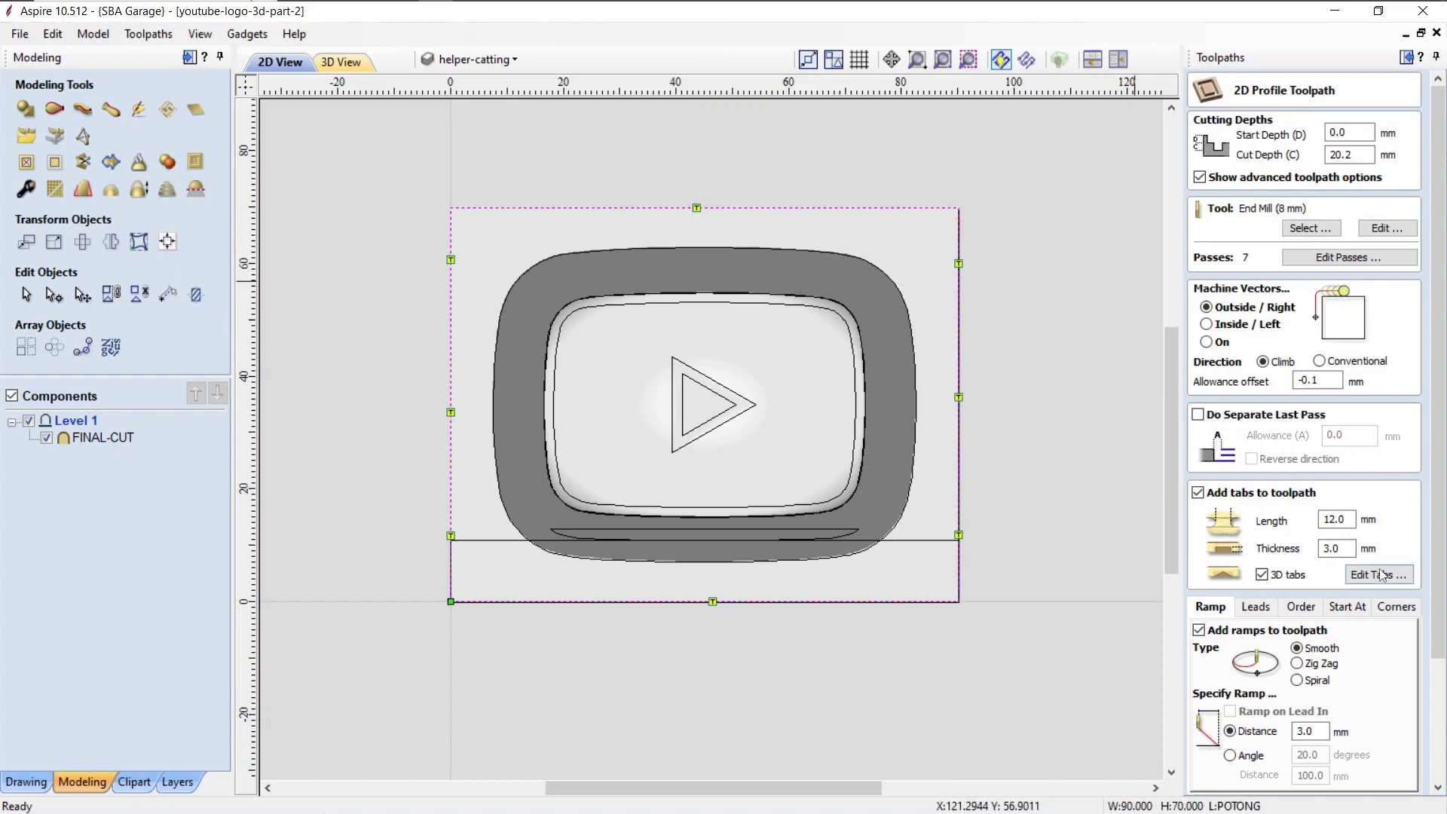
{"action": "left_click", "coordinate": [1382, 575]}
{"action": "left_click", "coordinate": [1304, 355]}
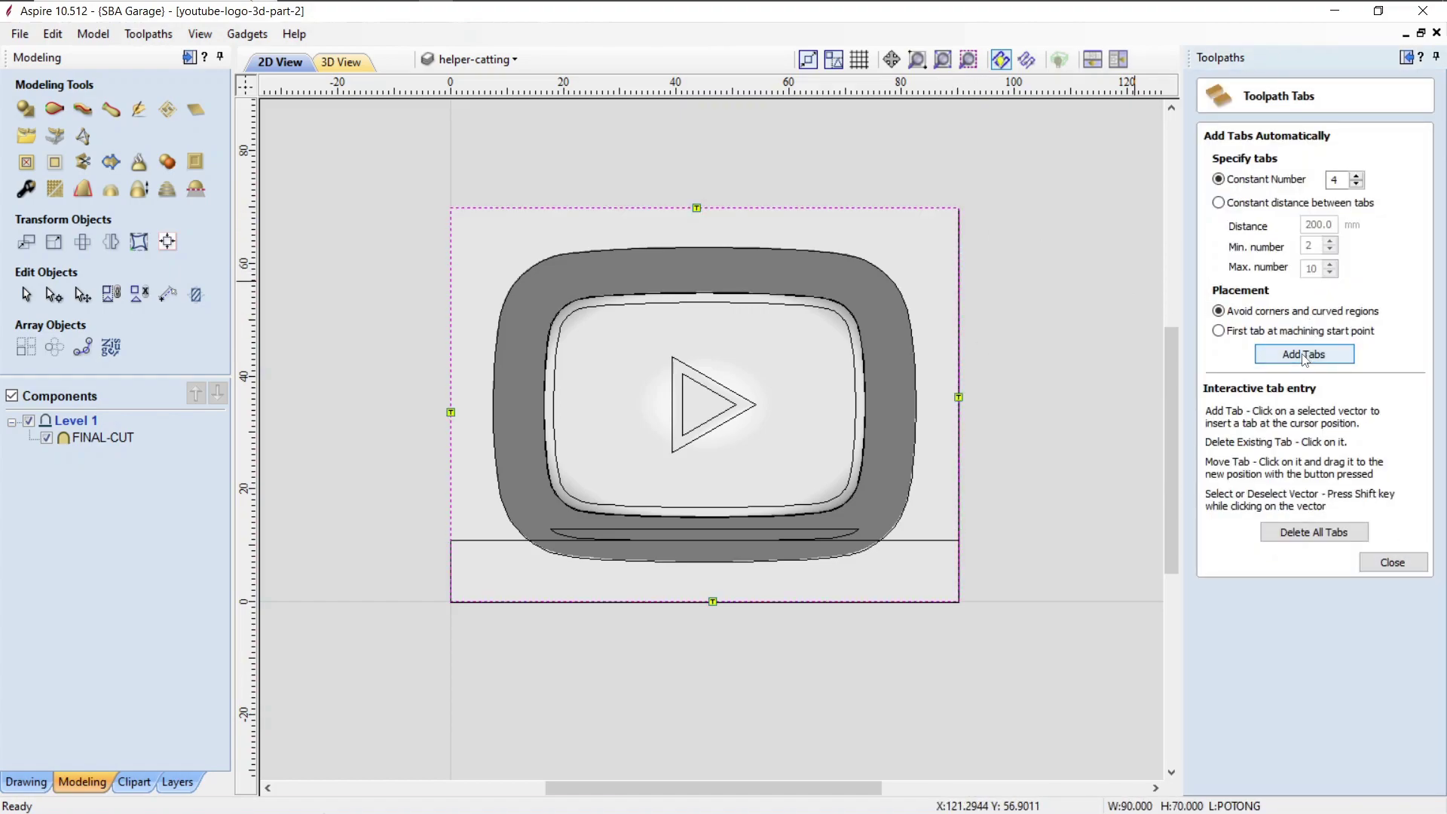
Step: Remove the four automatic tabs from the midpoints of the rectangle's edges one by one
{"action": "left_click", "coordinate": [960, 396]}
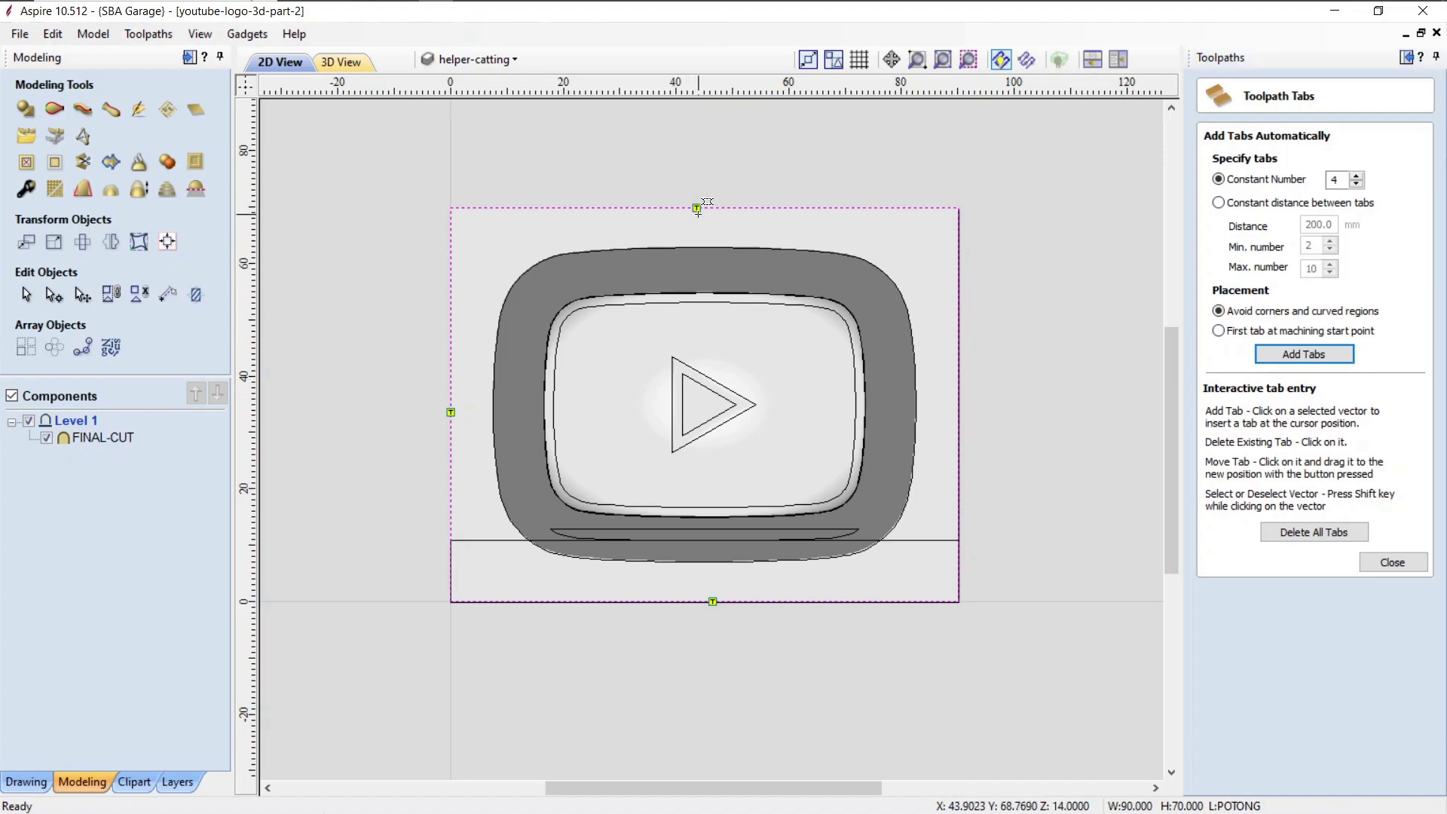
{"action": "left_click", "coordinate": [697, 205]}
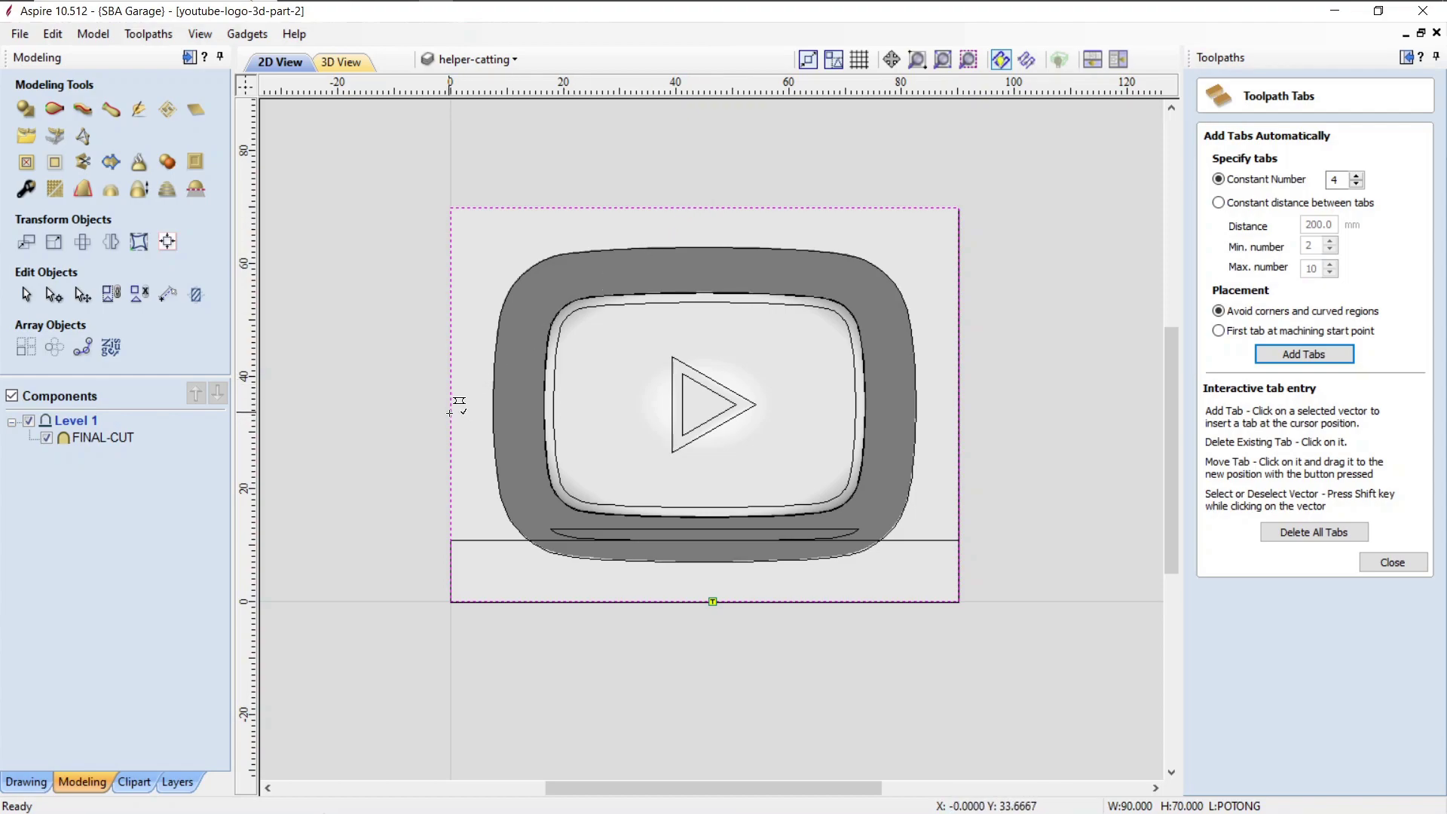
{"action": "left_click", "coordinate": [449, 412]}
{"action": "left_click", "coordinate": [713, 601]}
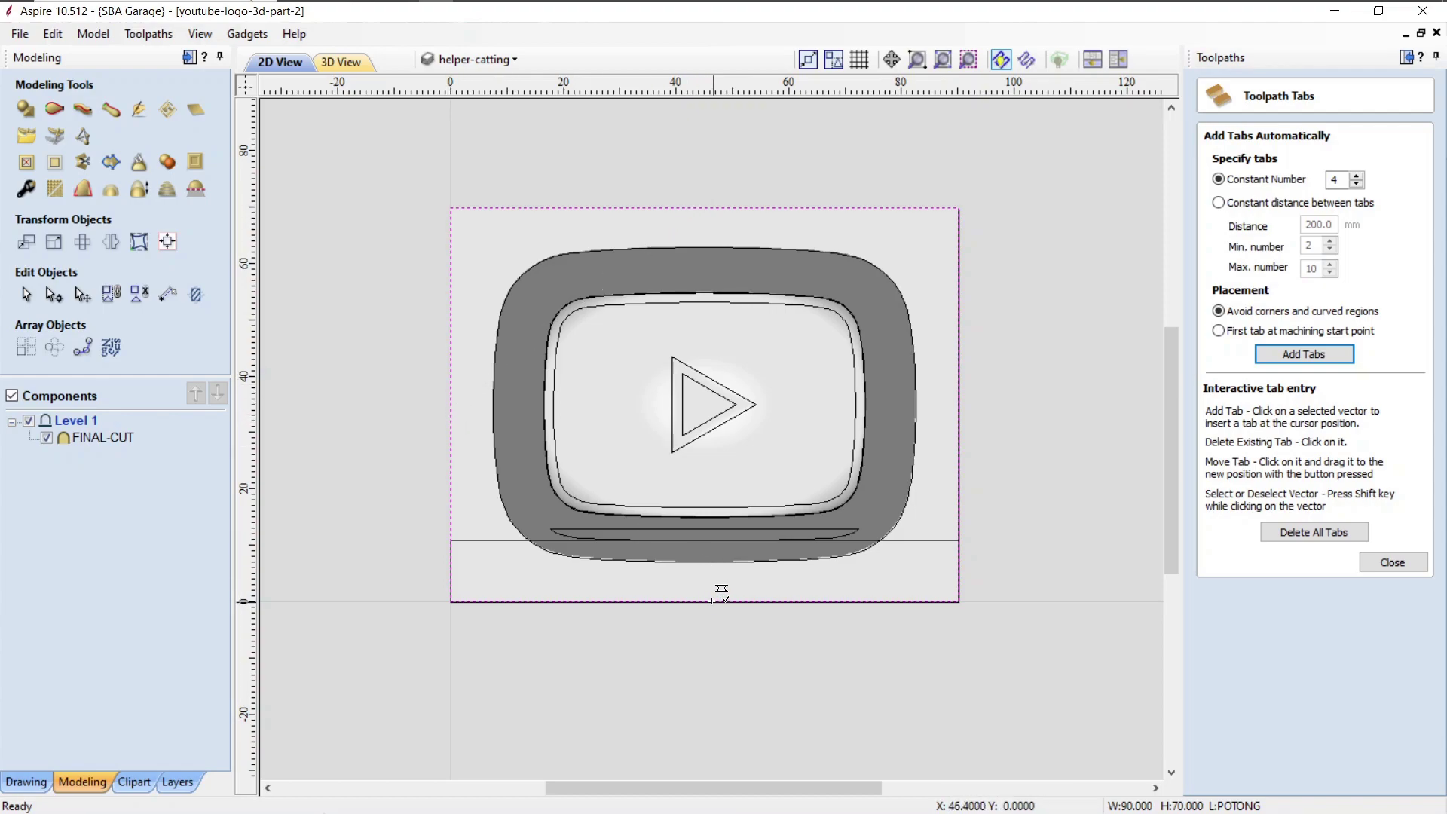
Step: Place four tabs on the outer rectangle, one near each end of both side edges, and finish tab editing
{"action": "left_click", "coordinate": [450, 272]}
{"action": "left_click", "coordinate": [450, 525]}
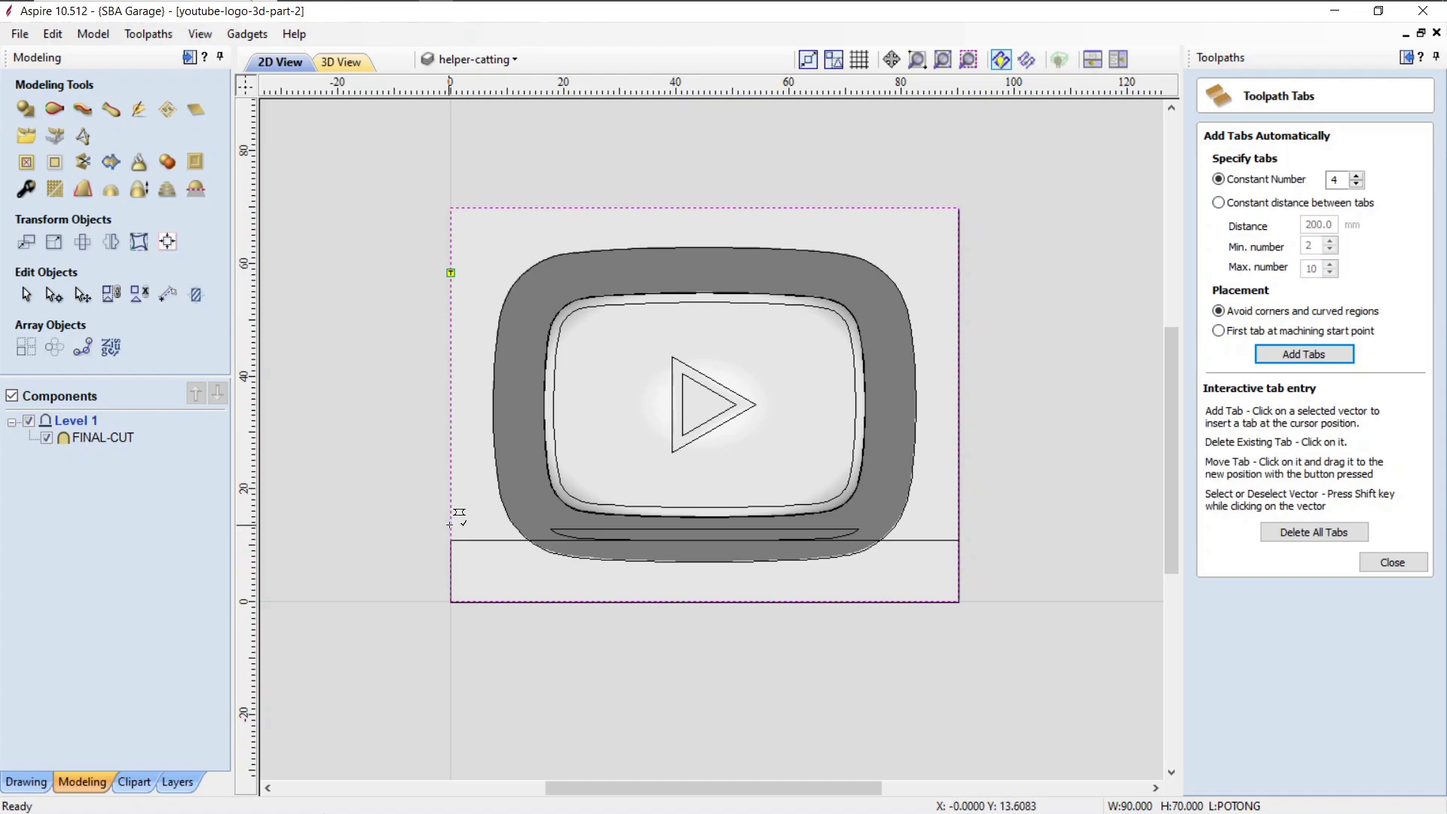
{"action": "left_click", "coordinate": [959, 269]}
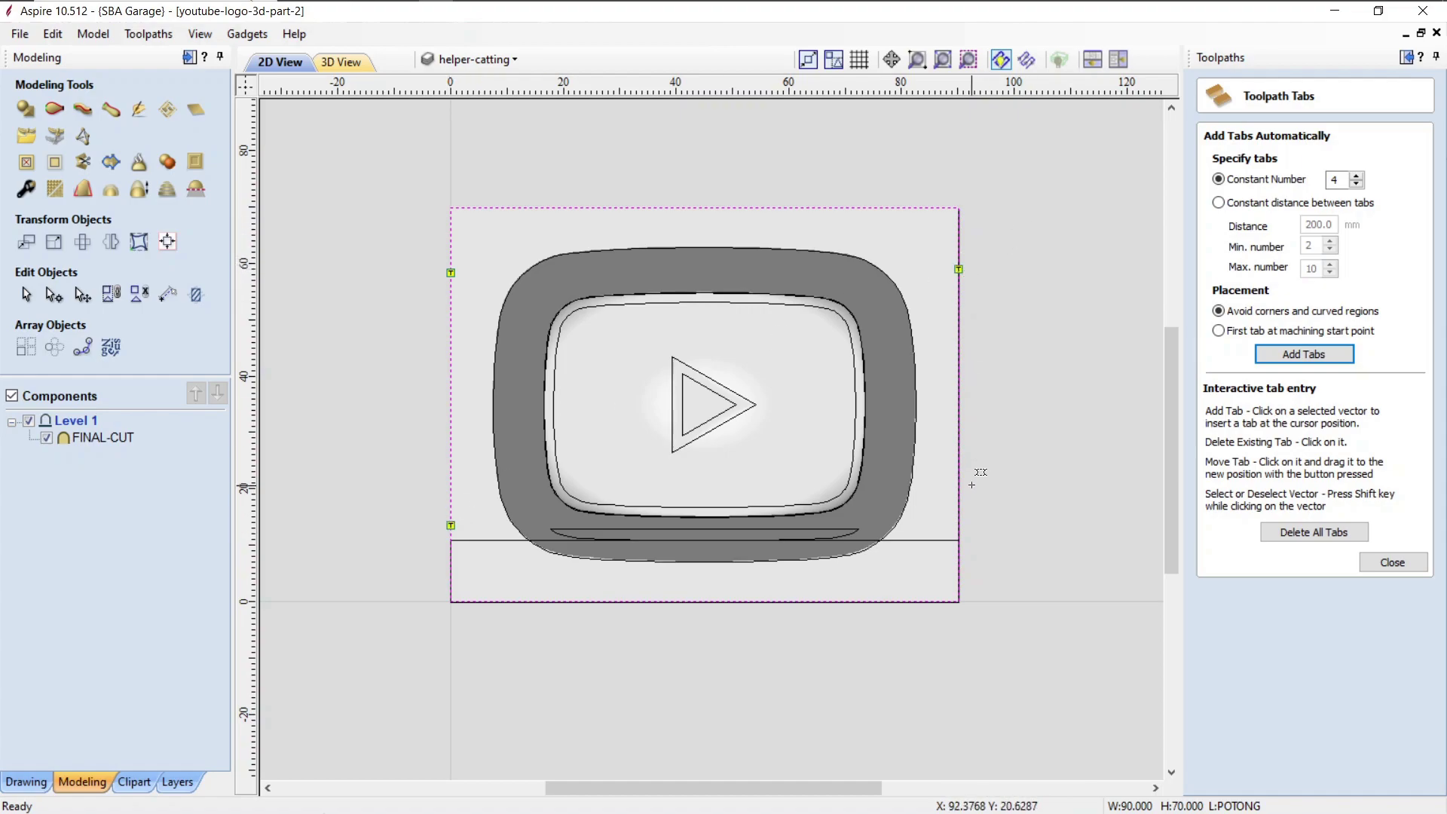
{"action": "left_click", "coordinate": [958, 524]}
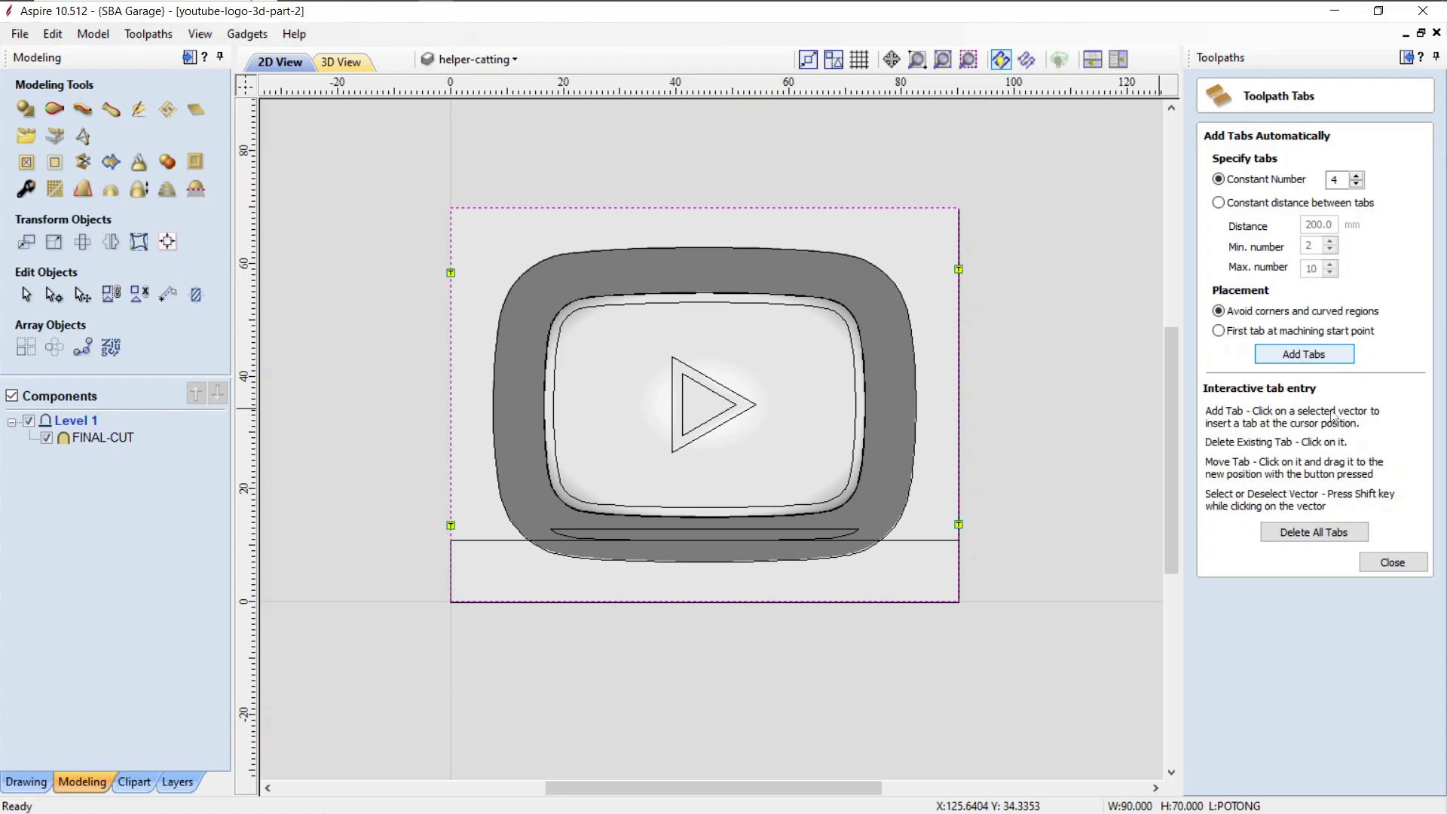
{"action": "left_click", "coordinate": [1392, 562]}
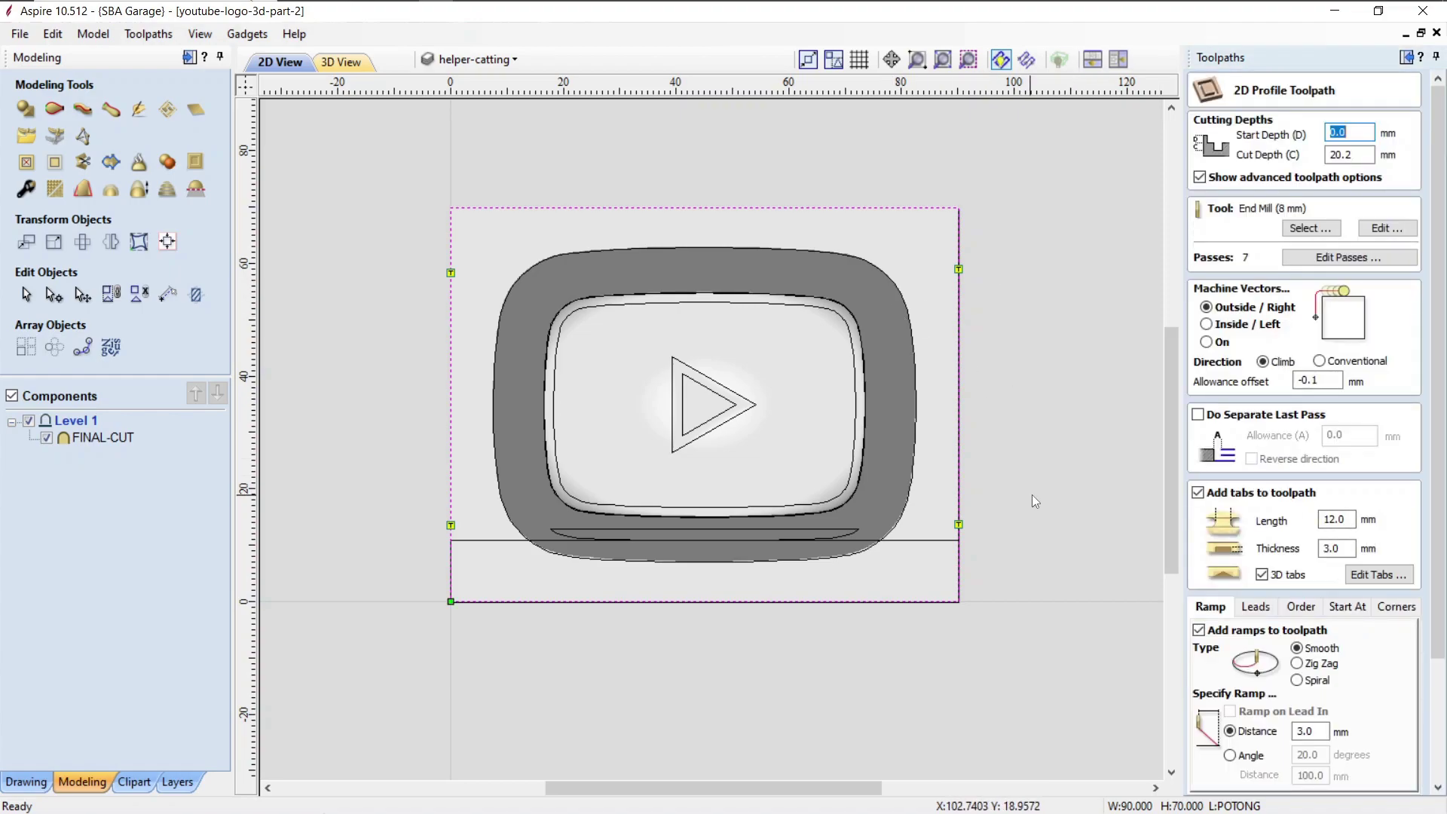
Step: Review the profile toolpath's cut depth, tab and ramp settings and the 8 mm end mill's pass depth without changing them
{"action": "scroll", "coordinate": [1321, 664], "scroll_direction": "down", "scroll_amount": 1}
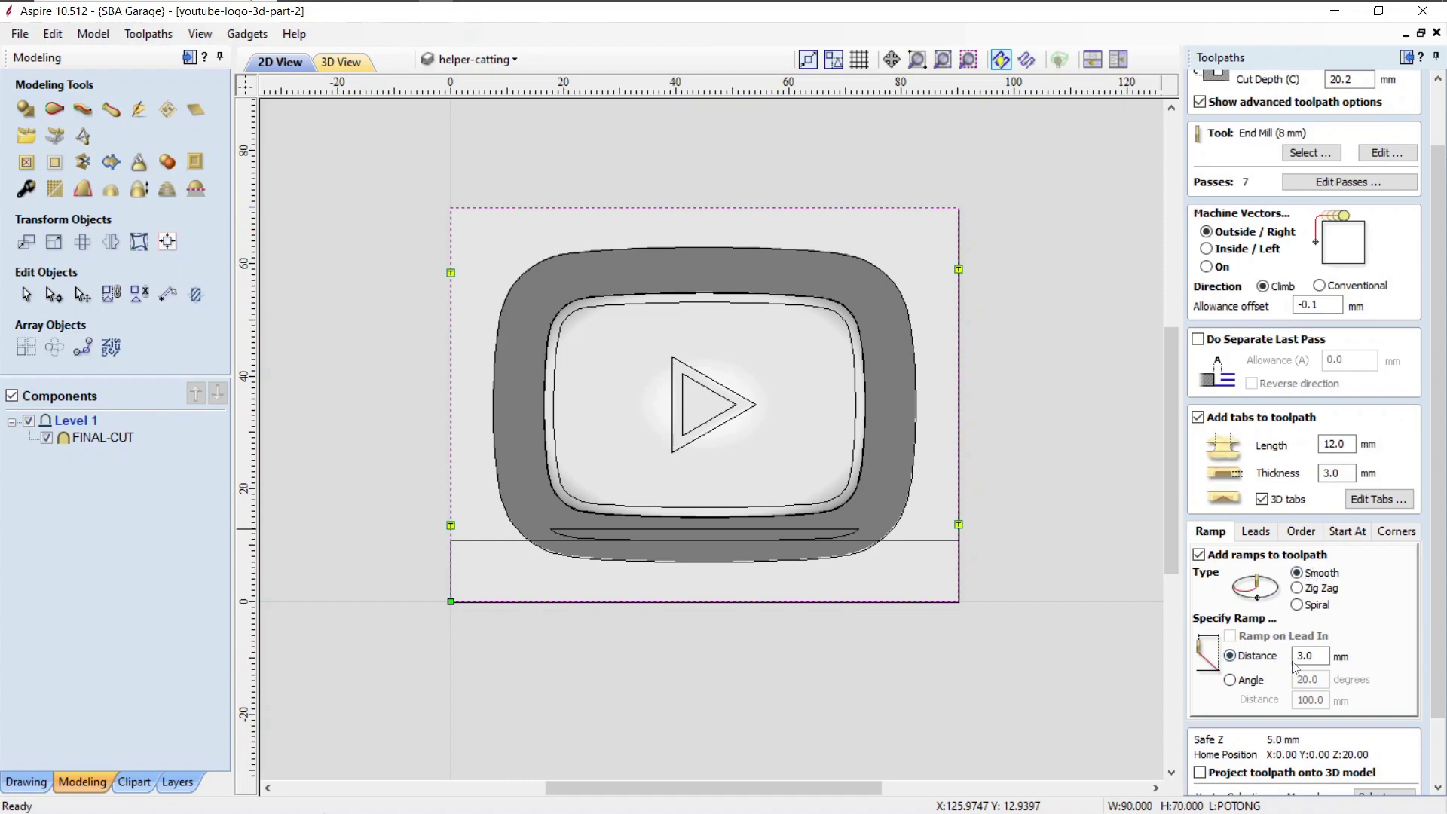
{"action": "scroll", "coordinate": [1328, 570], "scroll_direction": "up", "scroll_amount": 1}
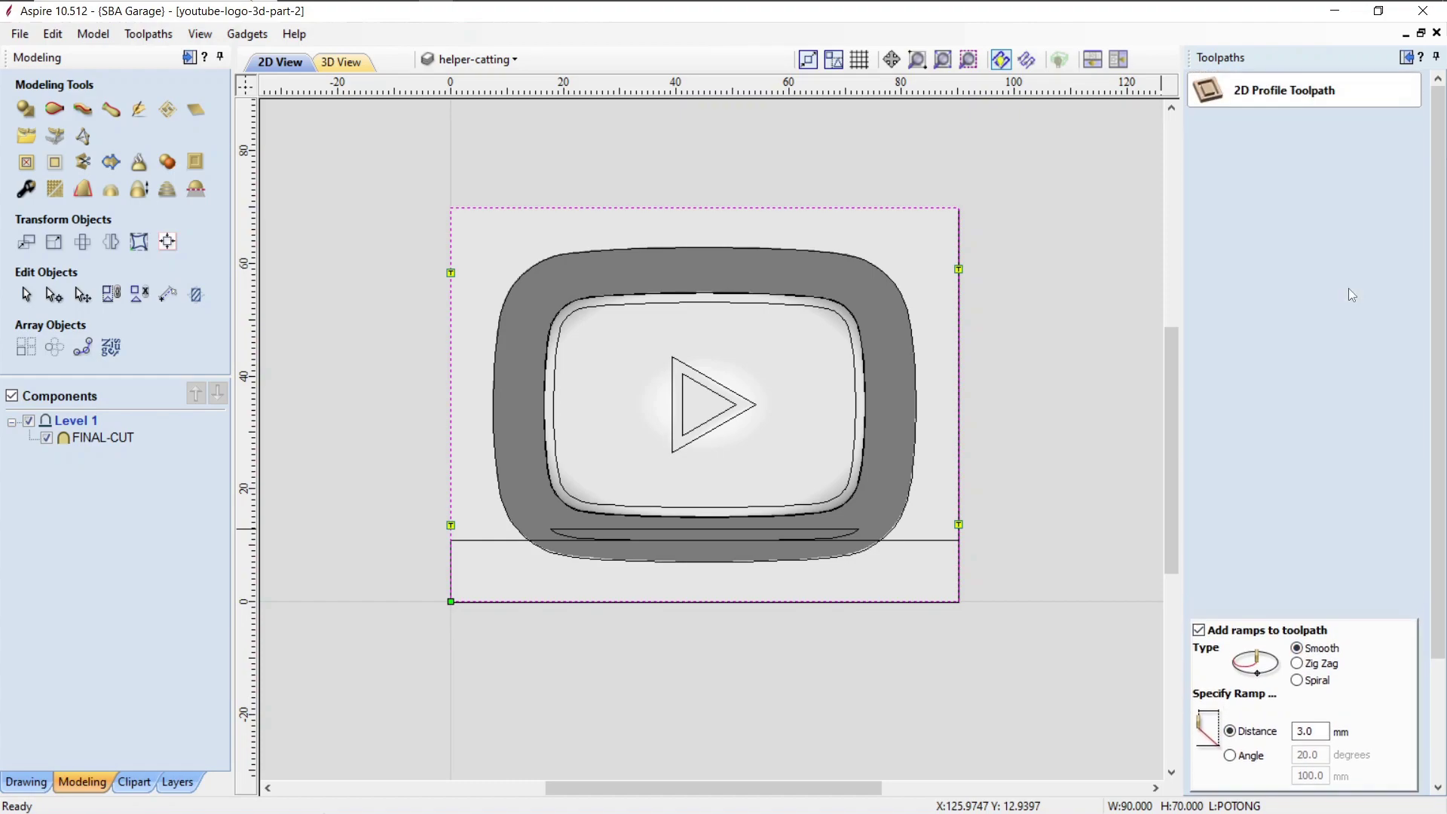
{"action": "left_click_drag", "start_coordinate": [1367, 155], "coordinate": [1308, 156]}
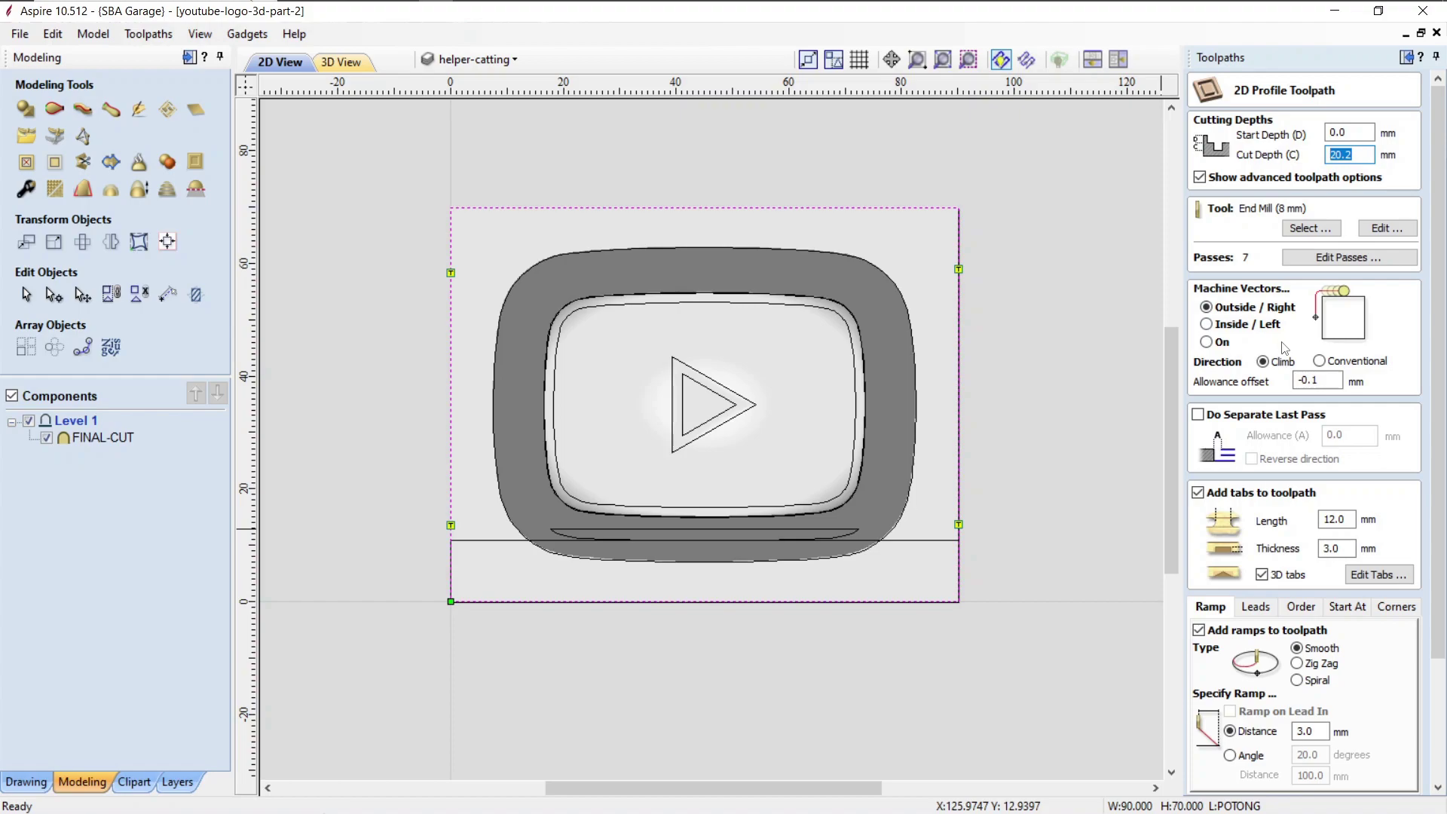
{"action": "scroll", "coordinate": [1307, 444], "scroll_direction": "down", "scroll_amount": 2}
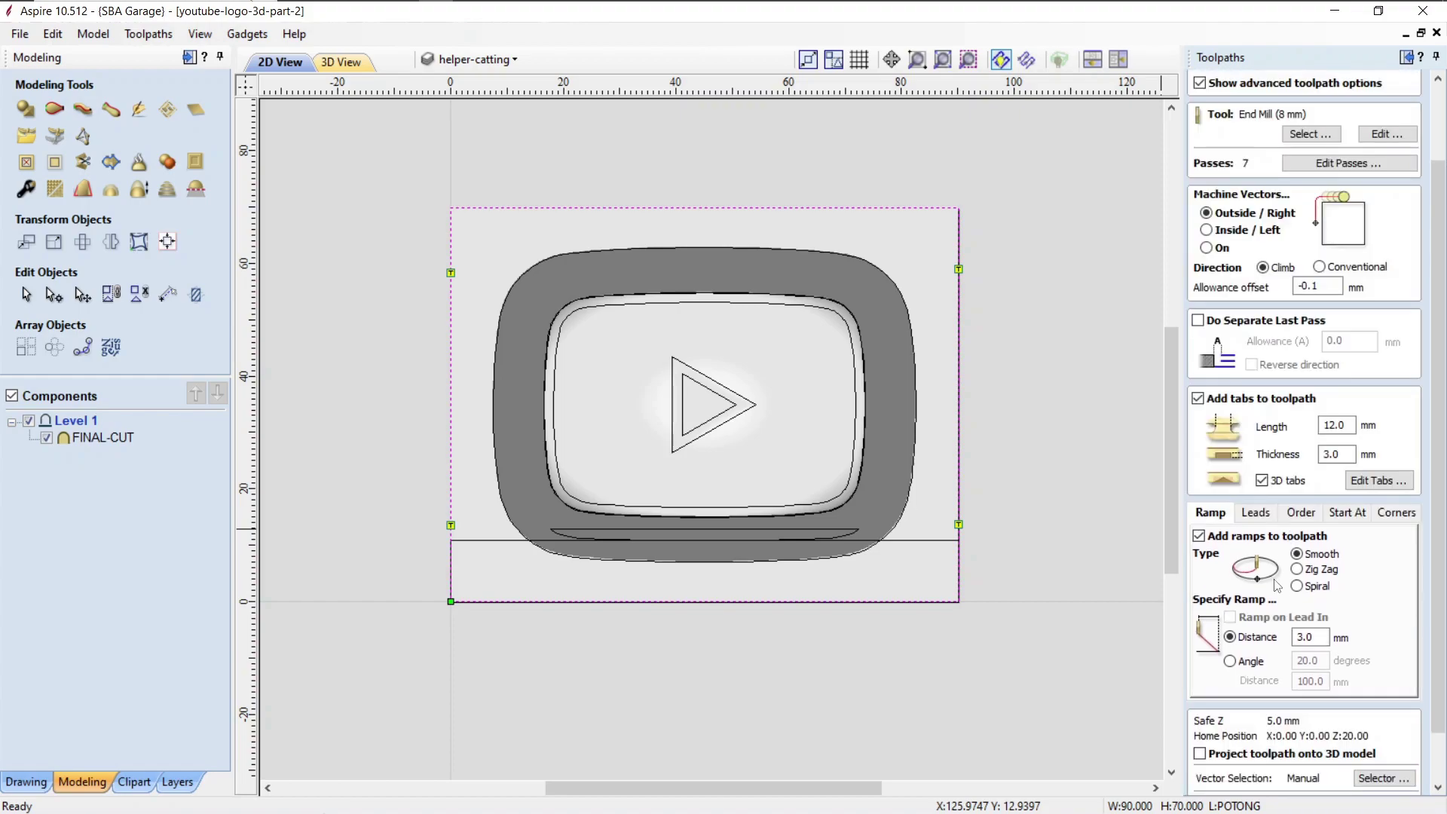
{"action": "scroll", "coordinate": [1276, 586], "scroll_direction": "down", "scroll_amount": 1}
{"action": "scroll", "coordinate": [1276, 527], "scroll_direction": "up", "scroll_amount": 2}
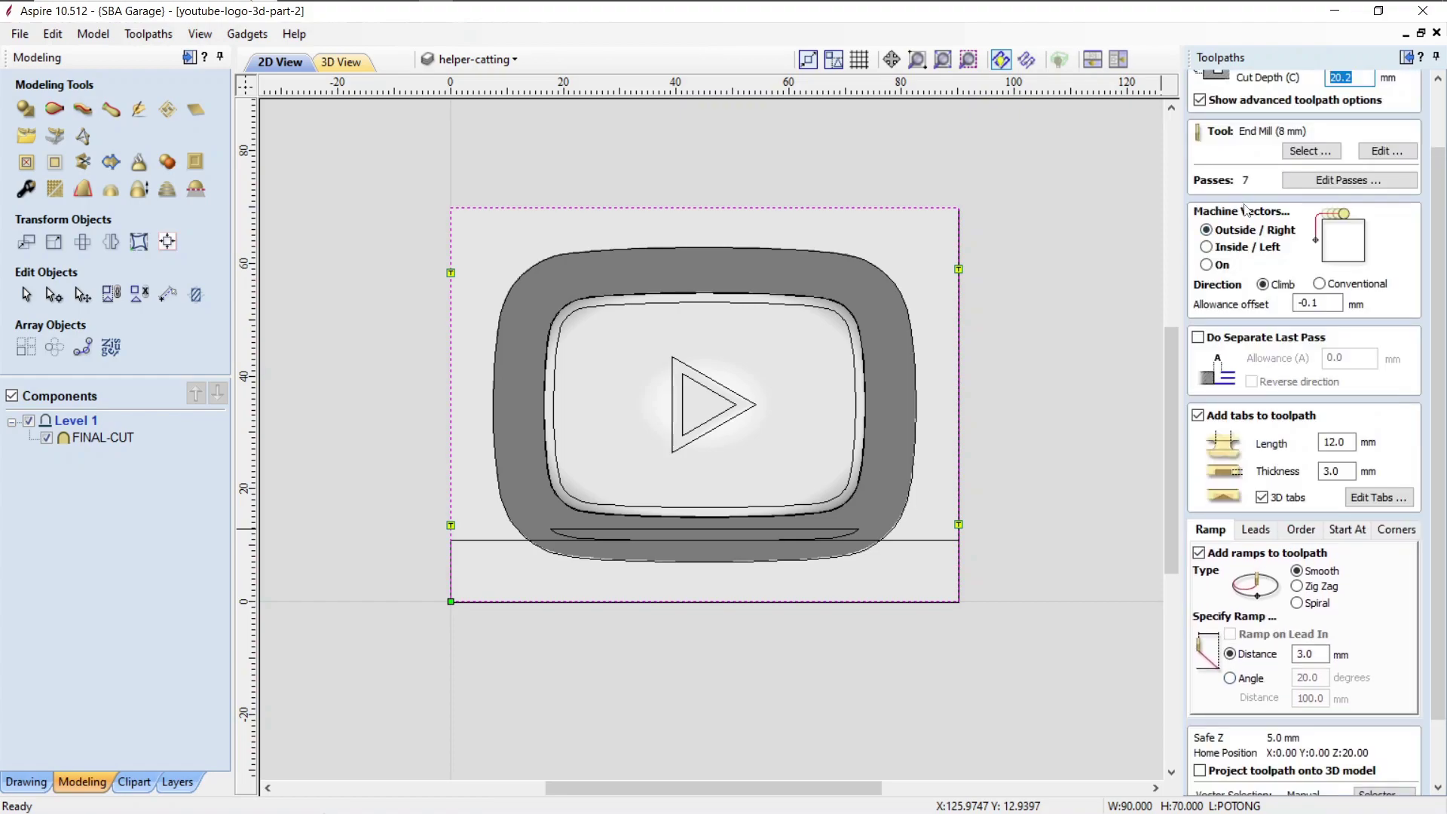
{"action": "scroll", "coordinate": [1254, 214], "scroll_direction": "up", "scroll_amount": 1}
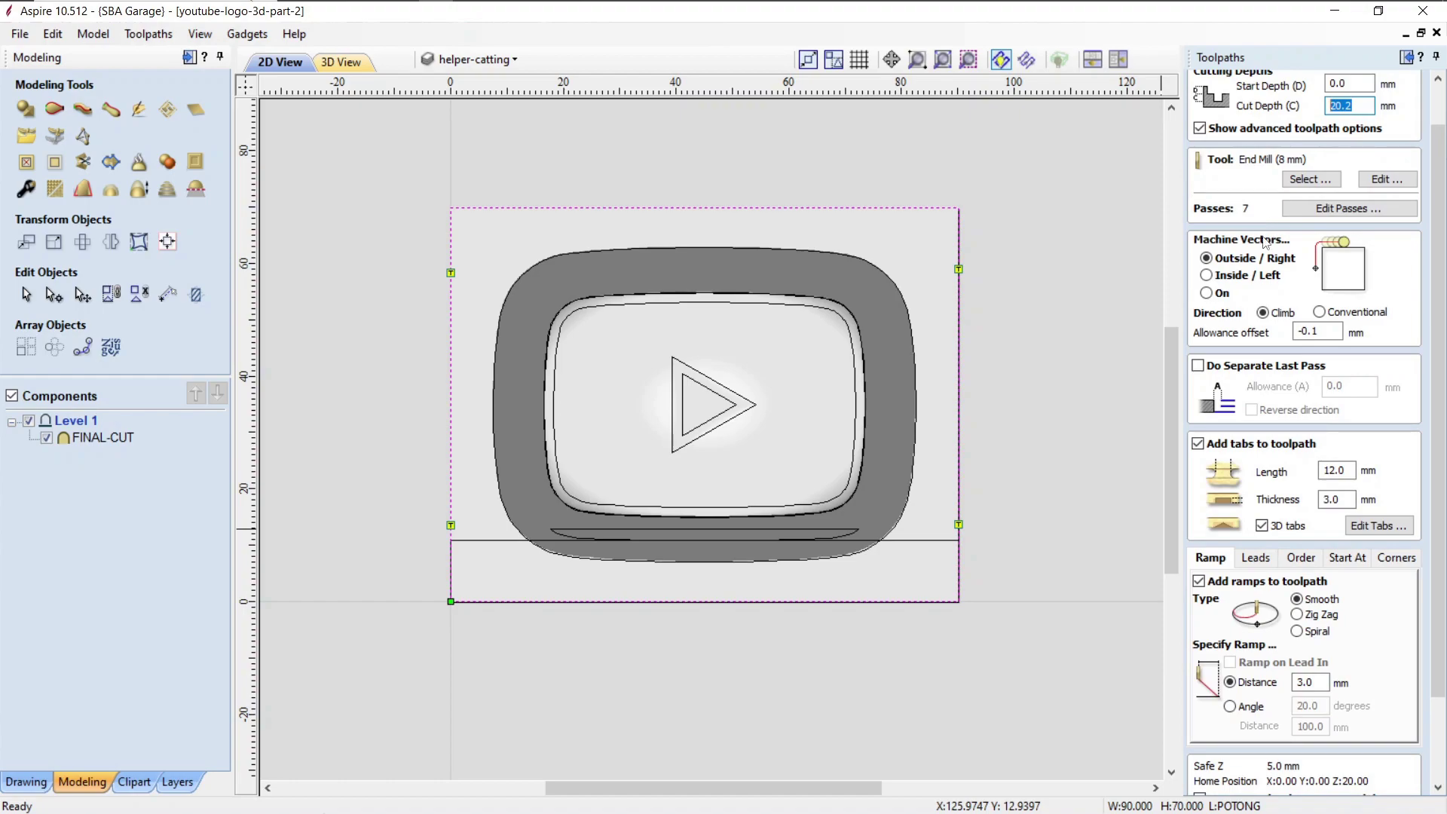
{"action": "left_click", "coordinate": [1387, 178]}
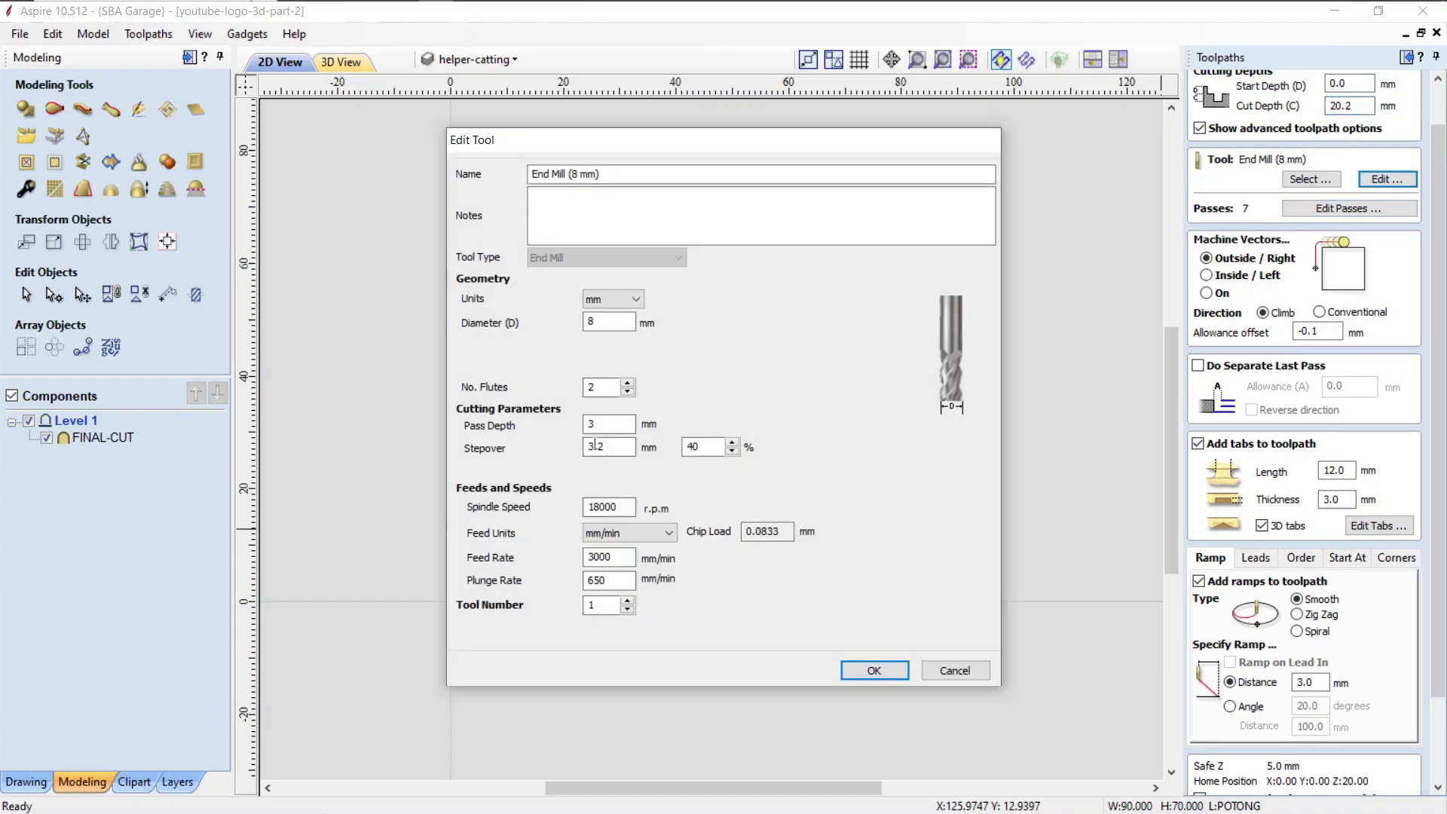
{"action": "double_click", "coordinate": [586, 428]}
{"action": "left_click", "coordinate": [954, 671]}
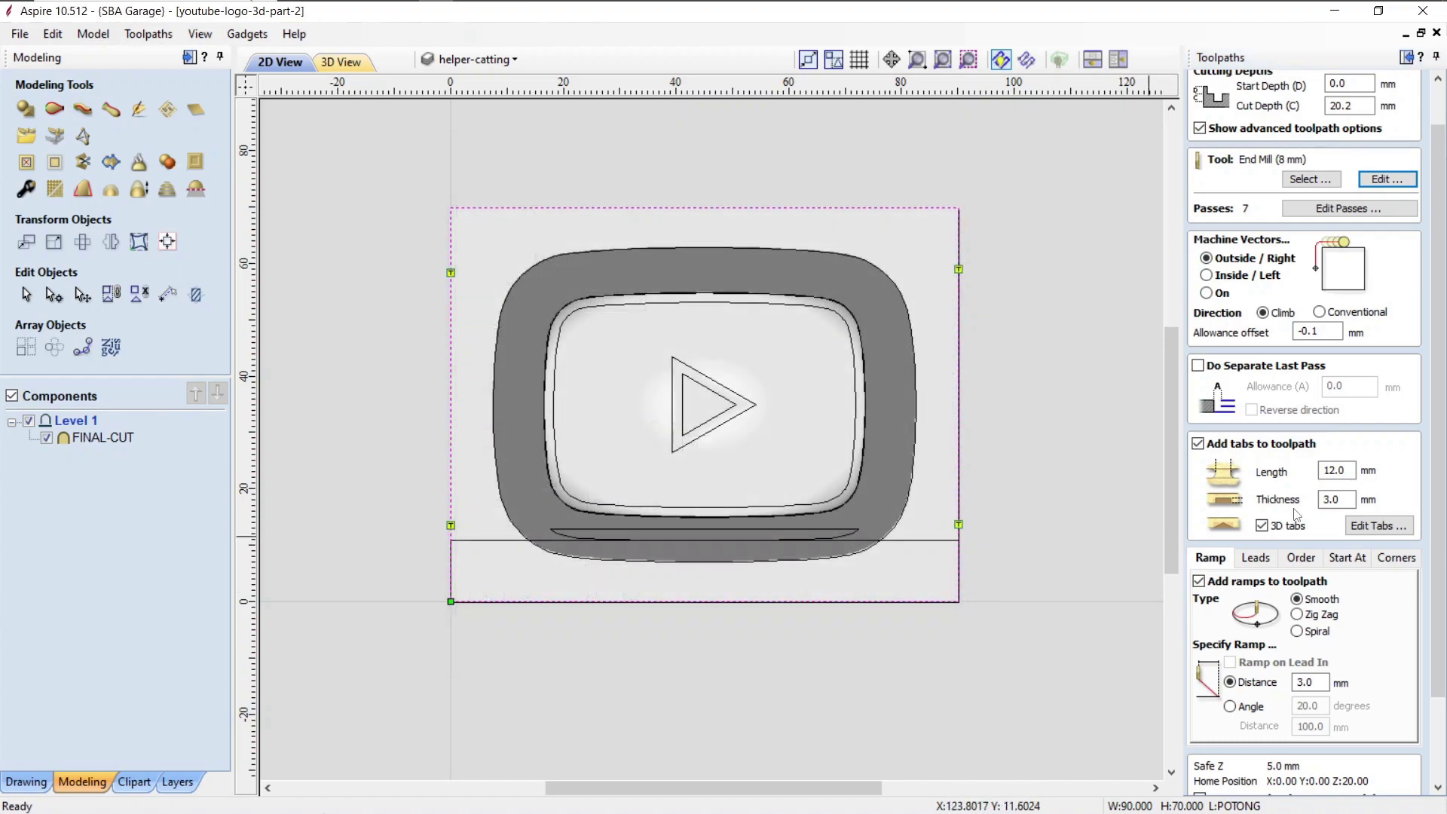
Step: Calculate the Profile 3 CUT OUT toolpath, accepting that the tool cuts through the material
{"action": "scroll", "coordinate": [1180, 404], "scroll_direction": "down", "scroll_amount": 4}
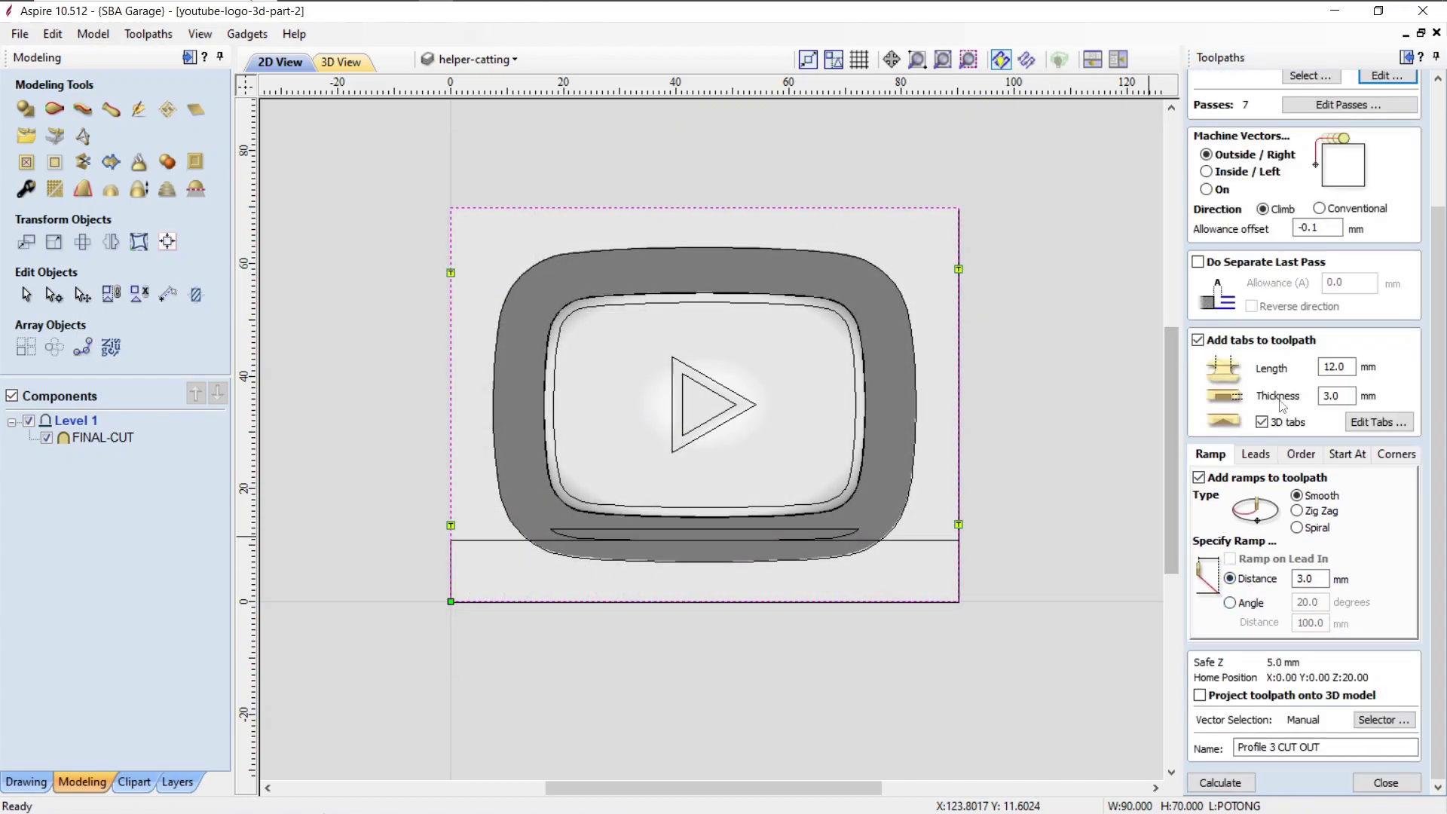
{"action": "left_click", "coordinate": [1220, 783]}
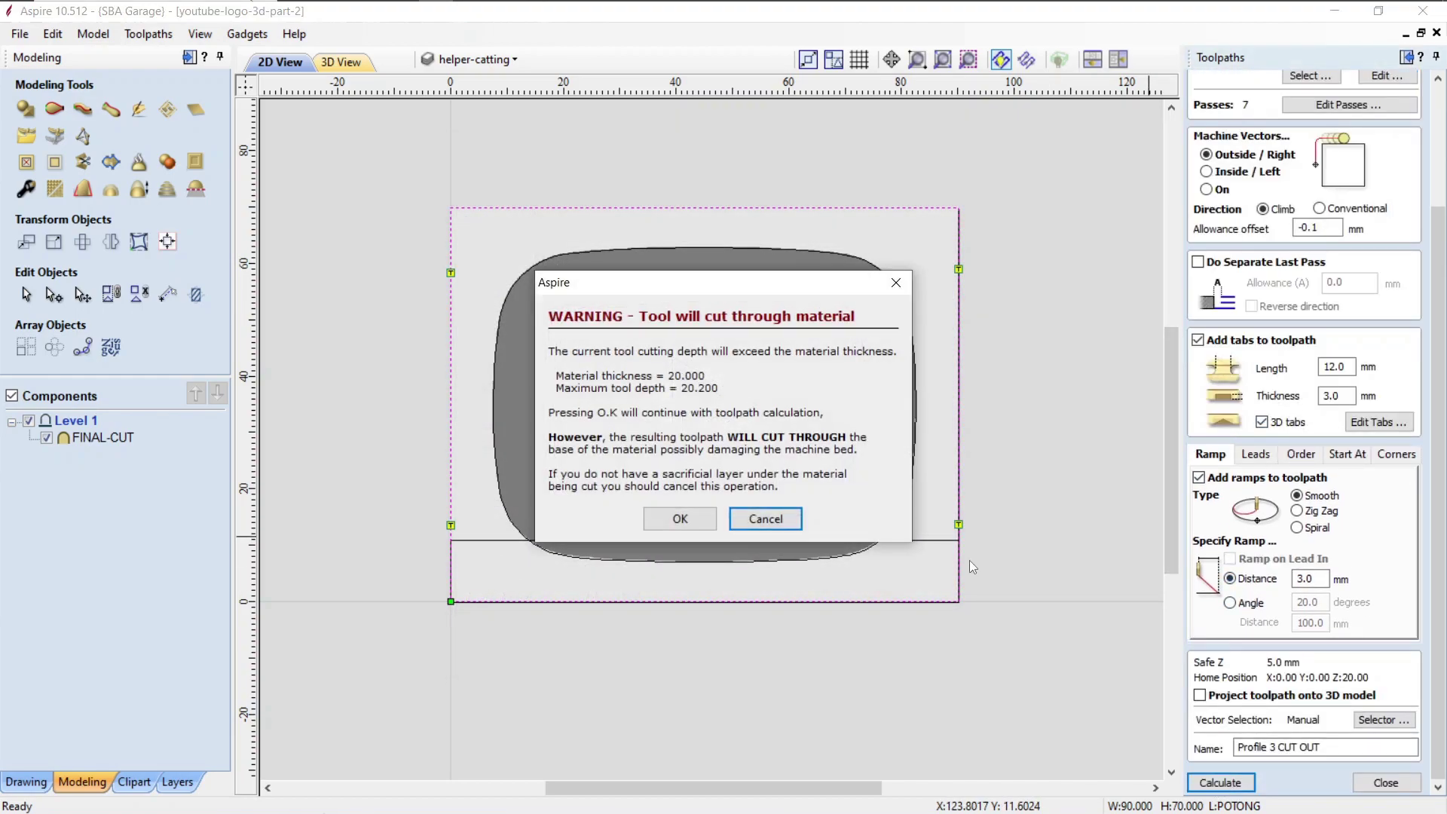
{"action": "left_click", "coordinate": [680, 519]}
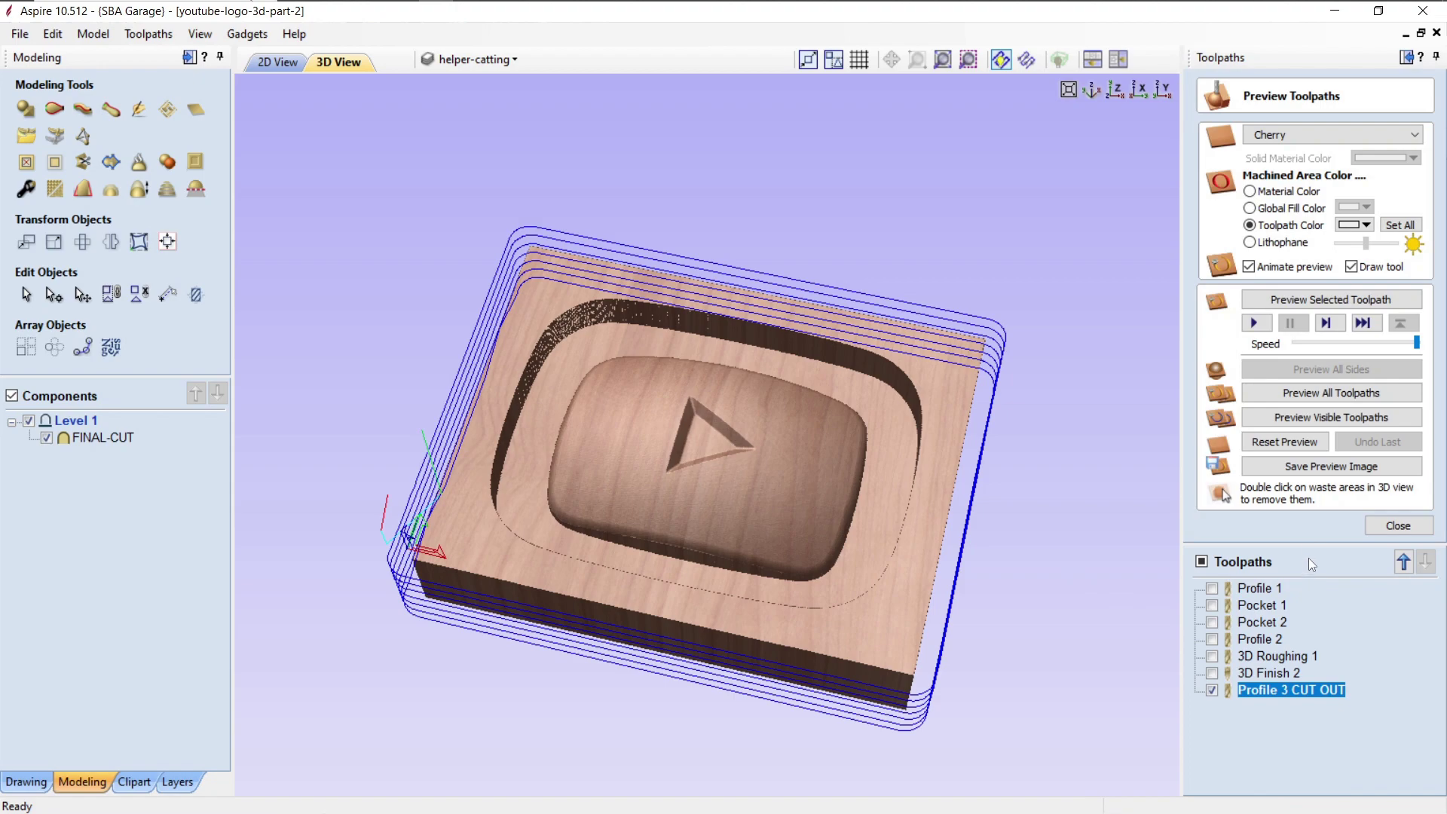
Step: Preview the visible cut-out toolpath on the block and inspect the machined result from several angles
{"action": "left_click", "coordinate": [1320, 419]}
{"action": "left_click_drag", "start_coordinate": [832, 519], "coordinate": [591, 459]}
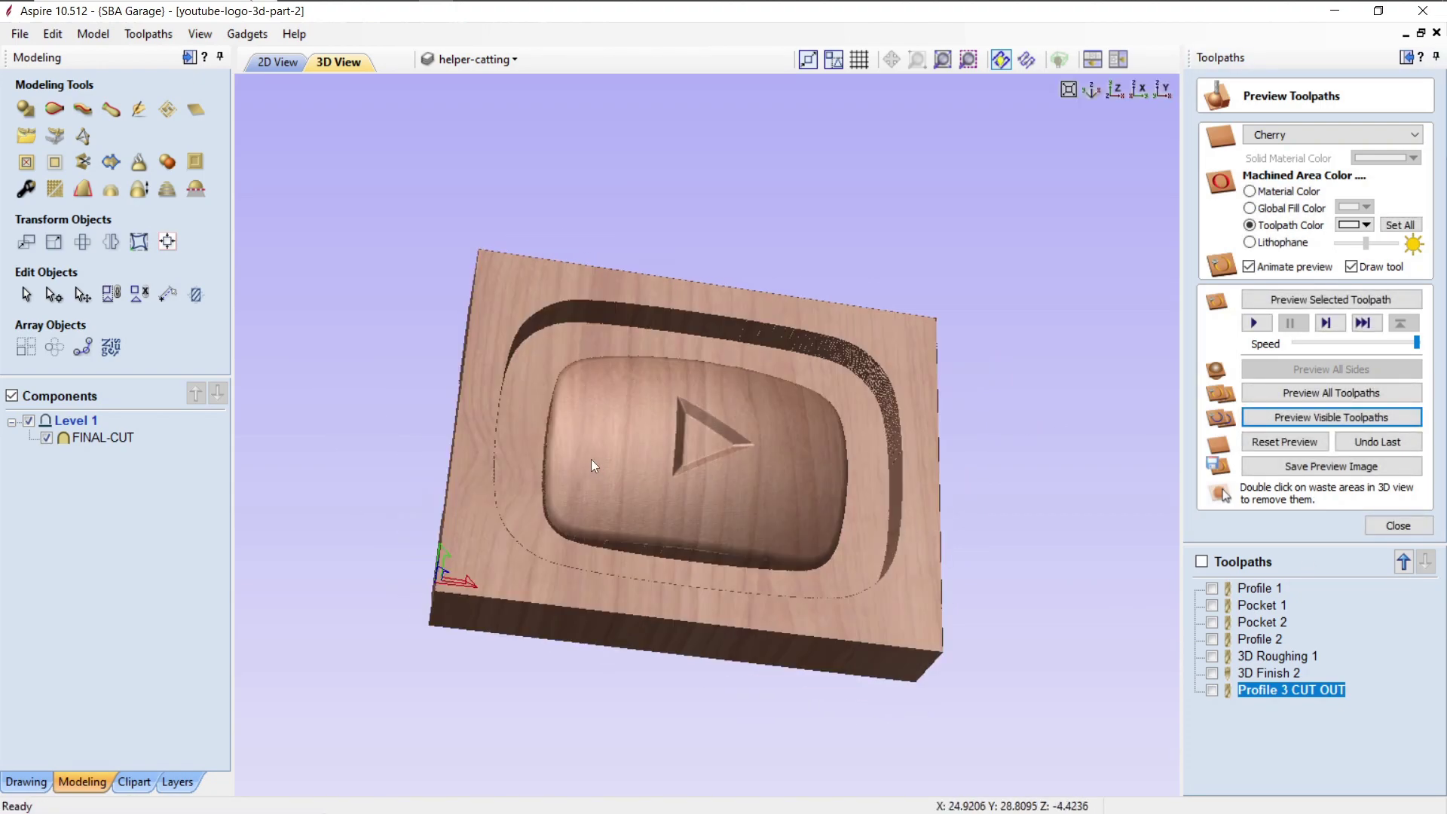
{"action": "left_click_drag", "start_coordinate": [432, 318], "coordinate": [1025, 491]}
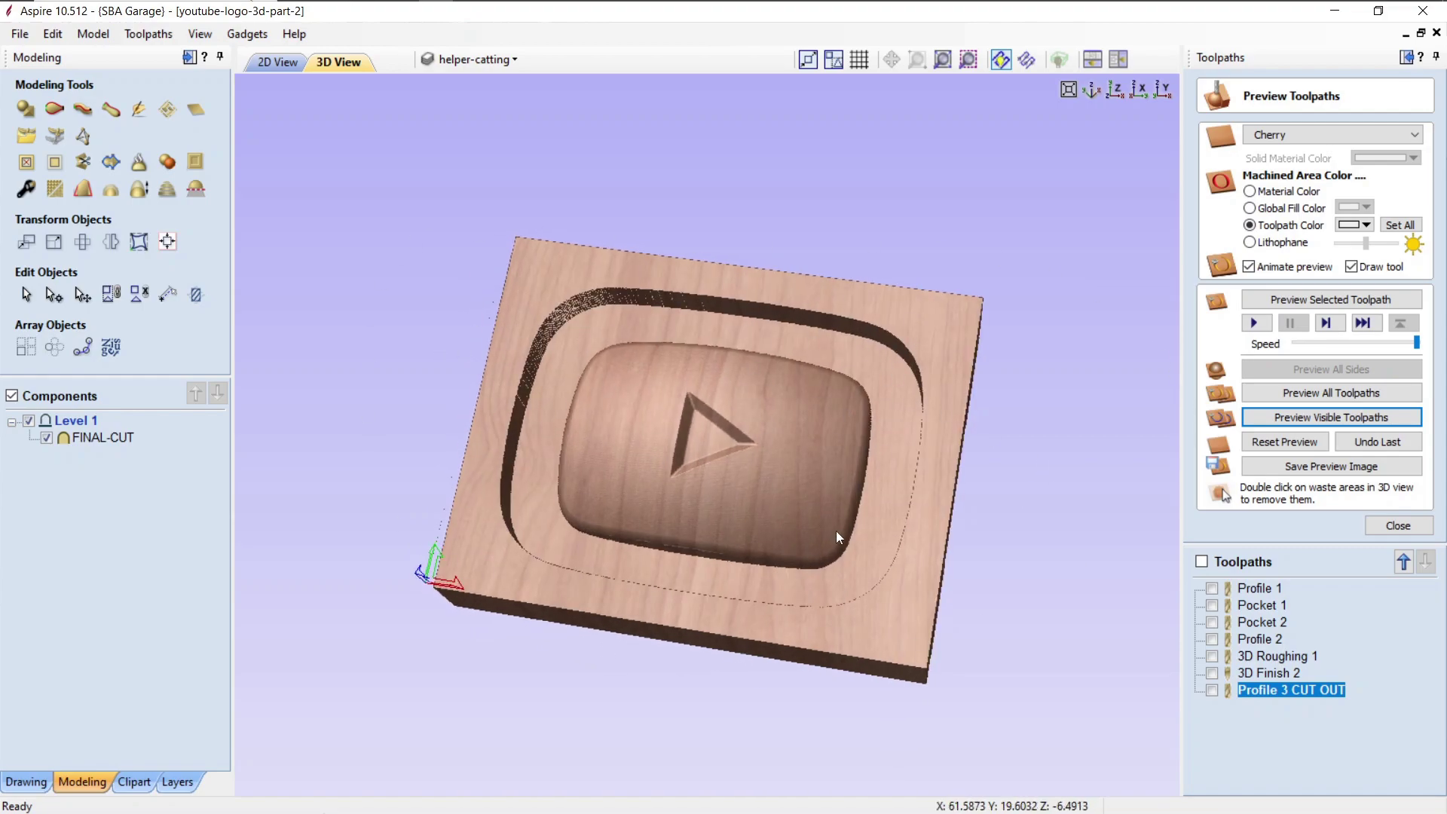
{"action": "left_click_drag", "start_coordinate": [834, 531], "coordinate": [812, 560]}
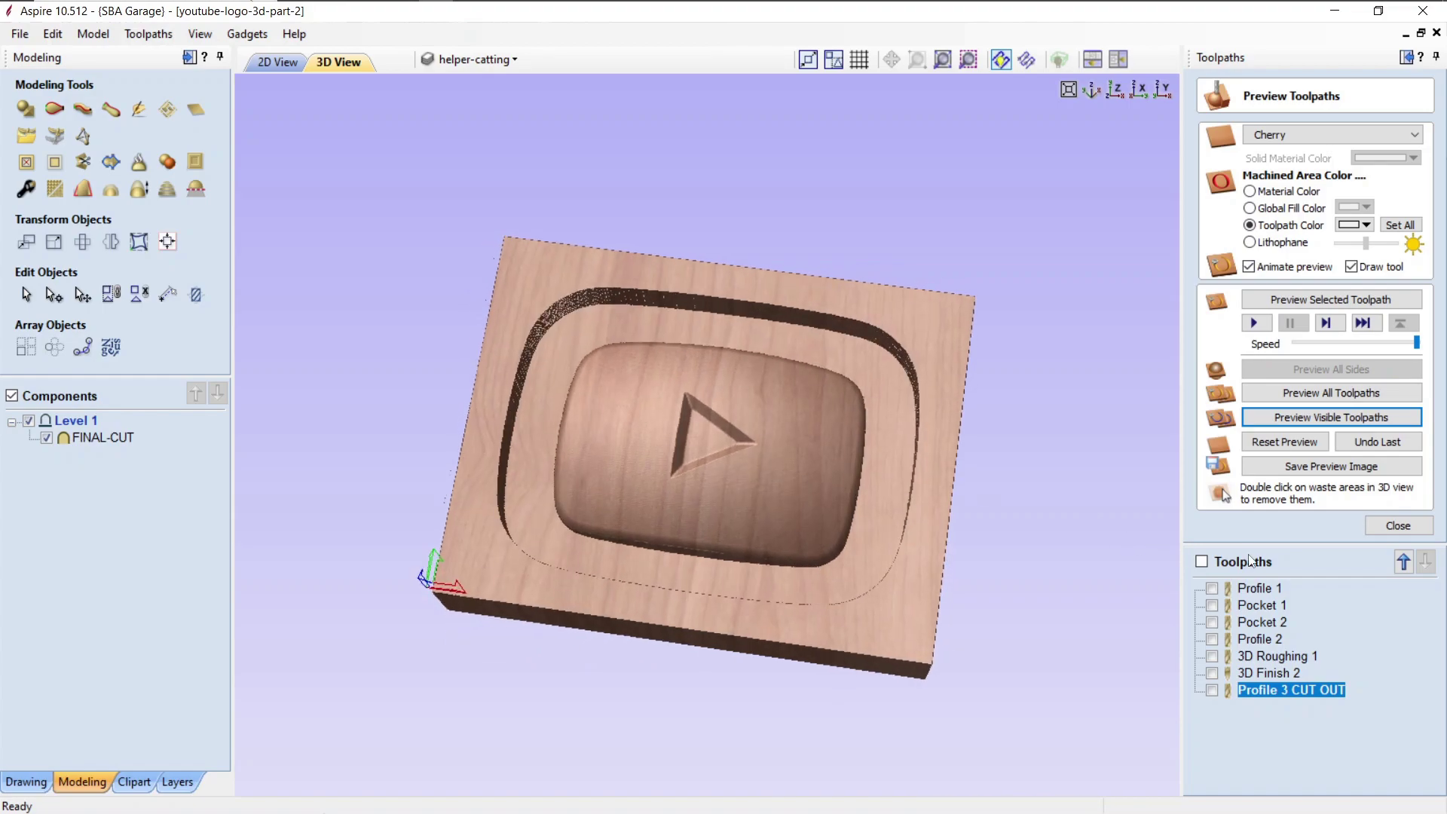
Step: Show every toolpath, reset the preview to the uncut block, and simulate all toolpaths to inspect the finished piece
{"action": "left_click", "coordinate": [1202, 563]}
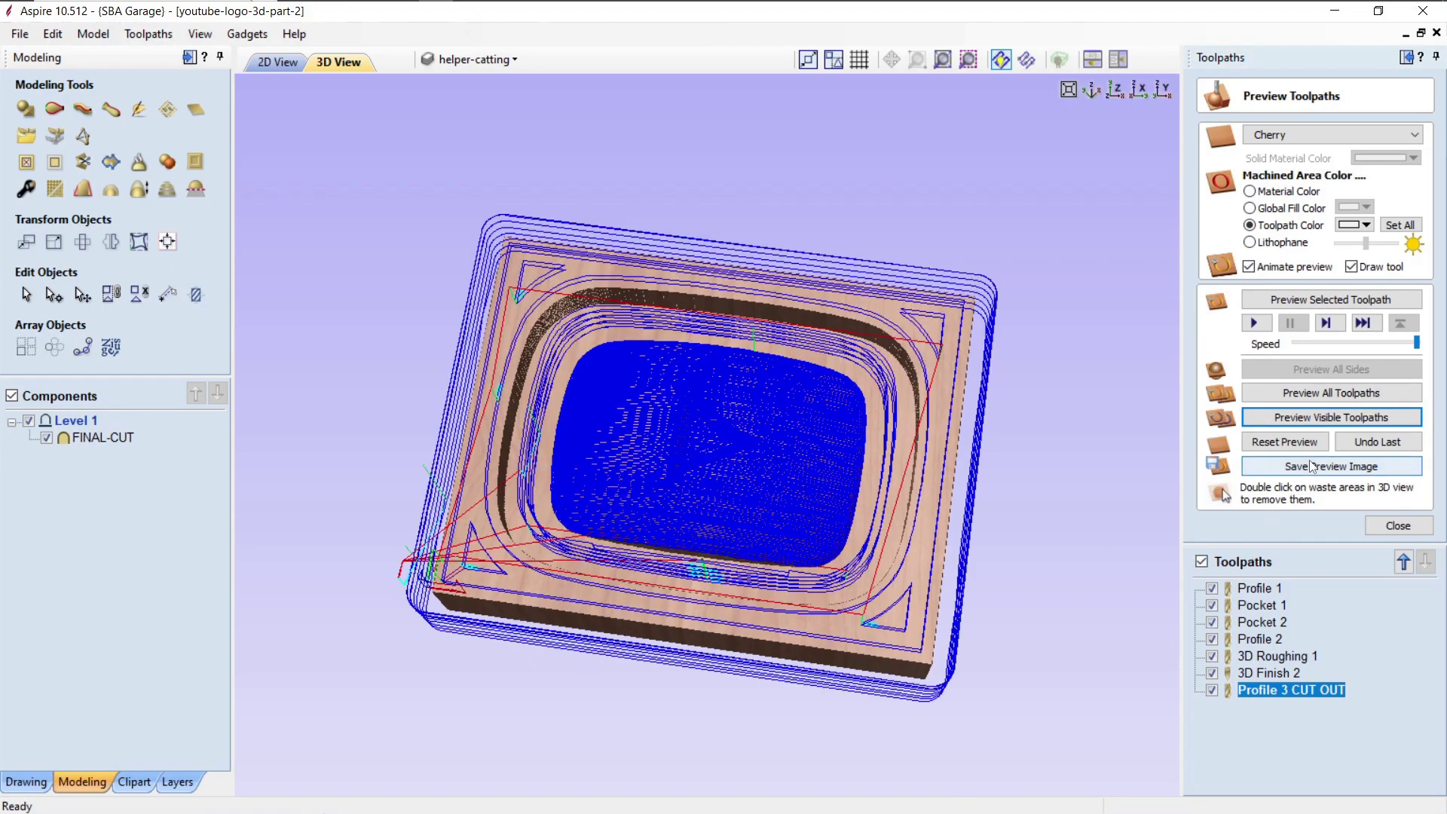
{"action": "left_click", "coordinate": [1290, 444]}
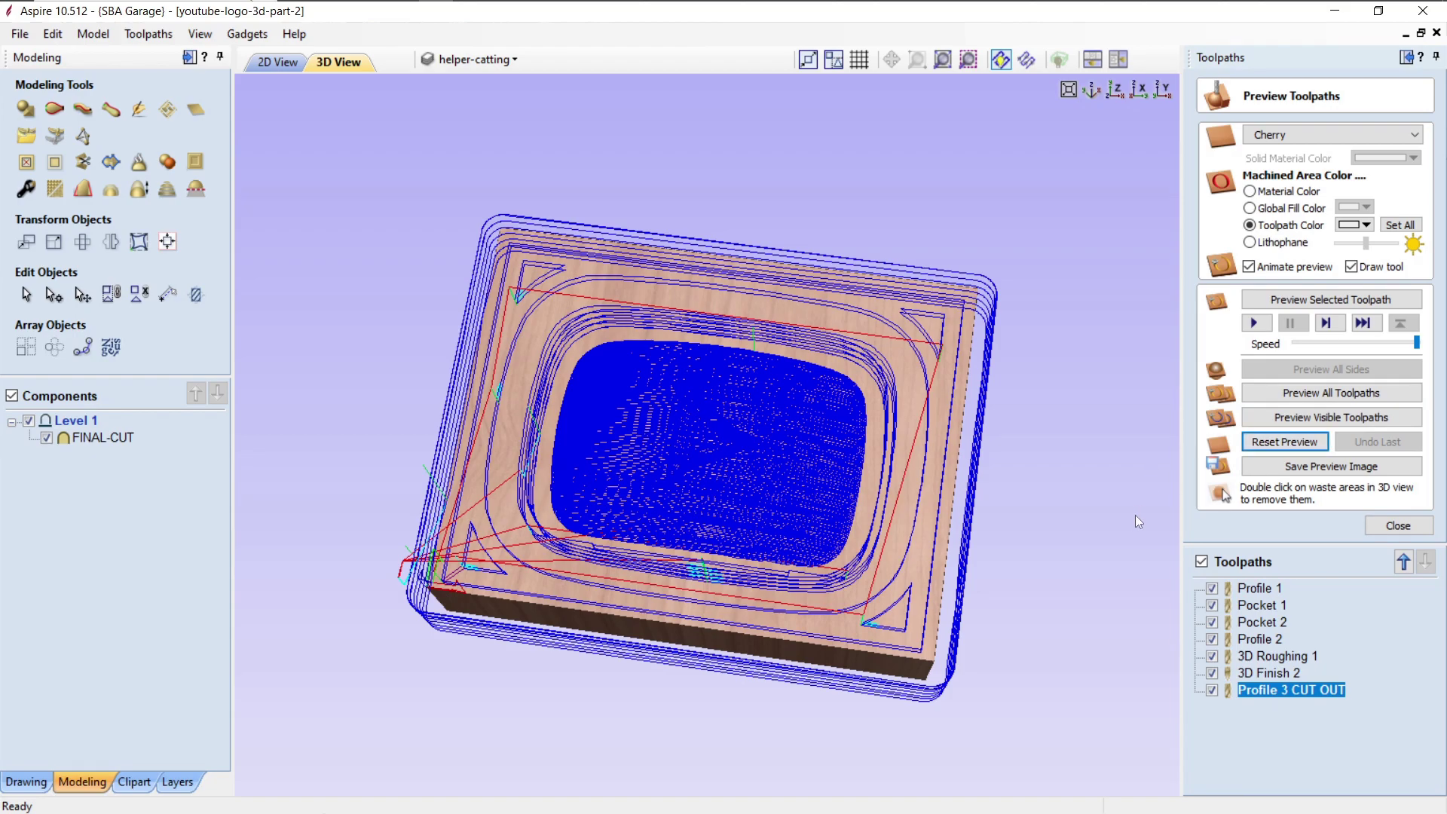
{"action": "left_click", "coordinate": [1327, 394]}
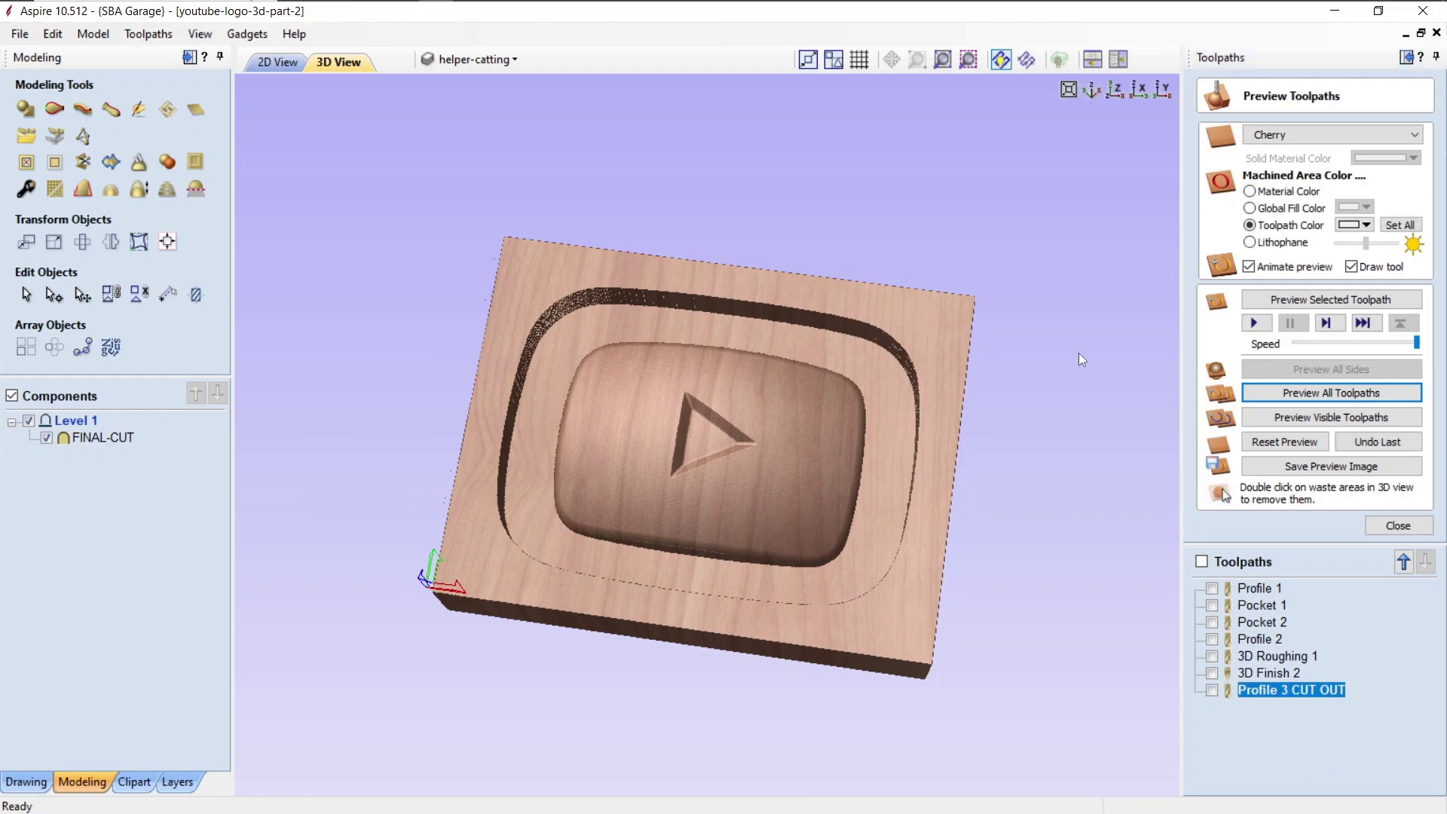
{"action": "left_click_drag", "start_coordinate": [775, 532], "coordinate": [853, 480]}
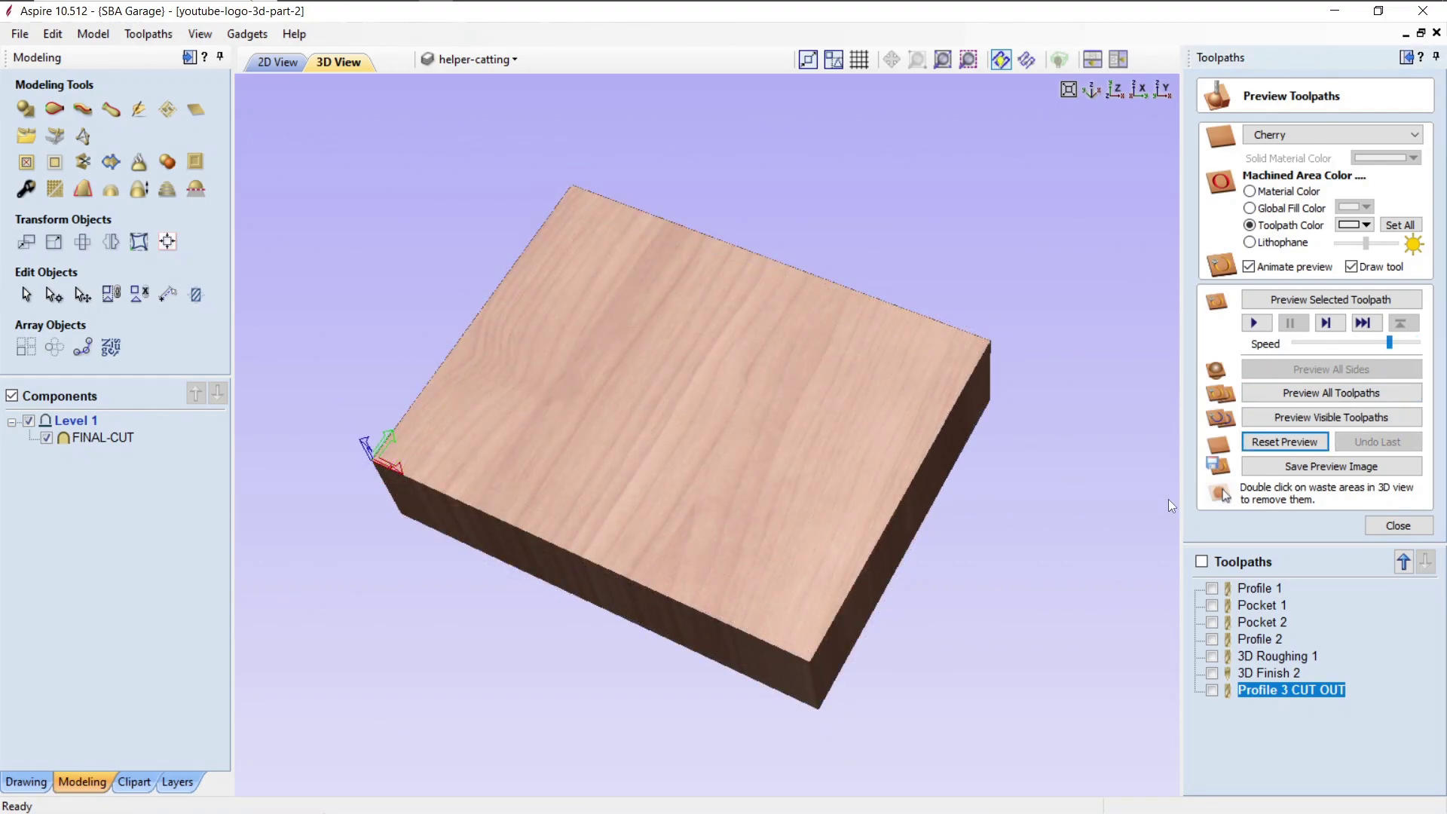
Step: Make all seven toolpaths visible and run the preview of the visible toolpaths on the uncut block
{"action": "left_click", "coordinate": [1201, 563]}
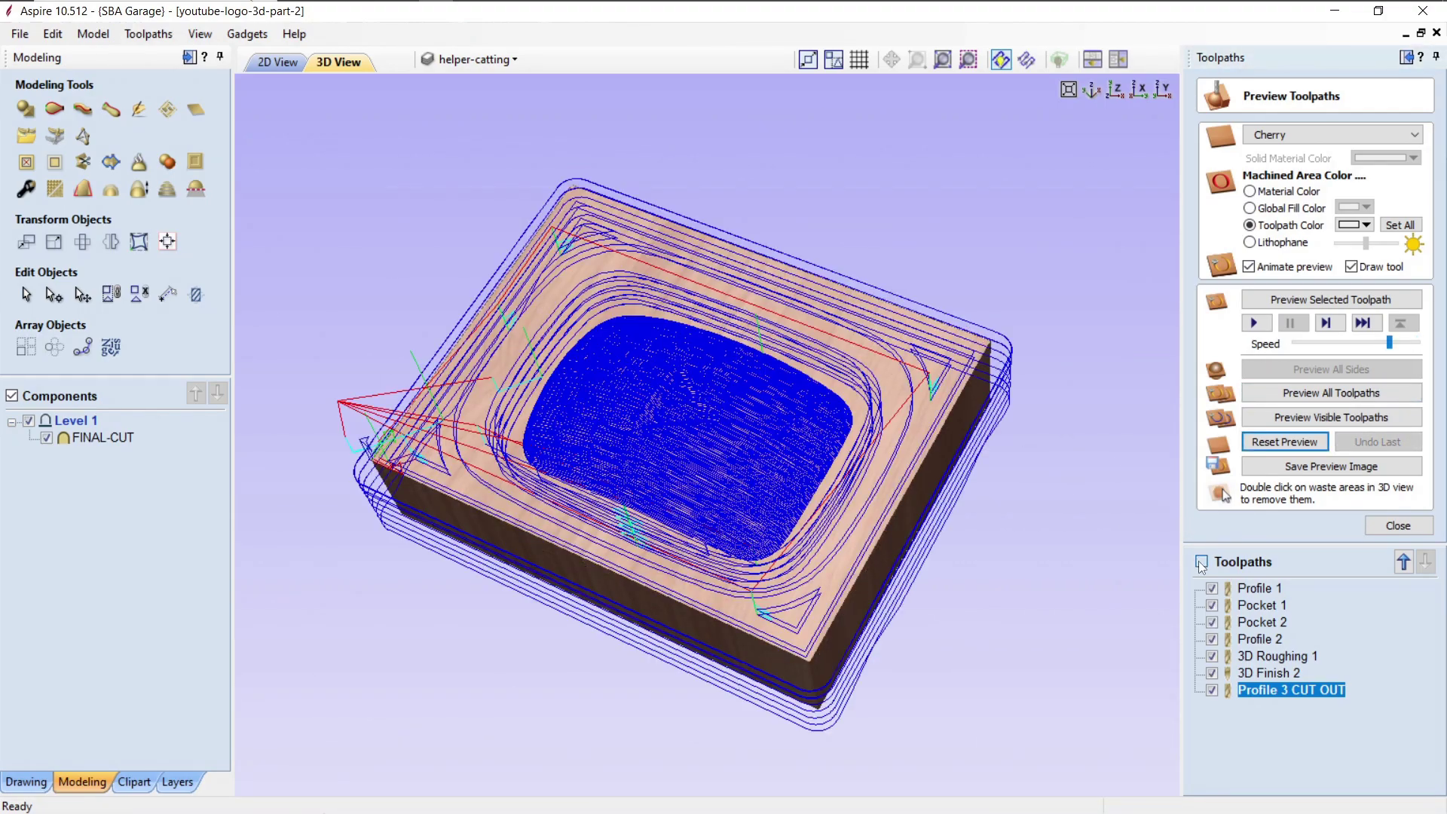
{"action": "left_click", "coordinate": [1305, 419]}
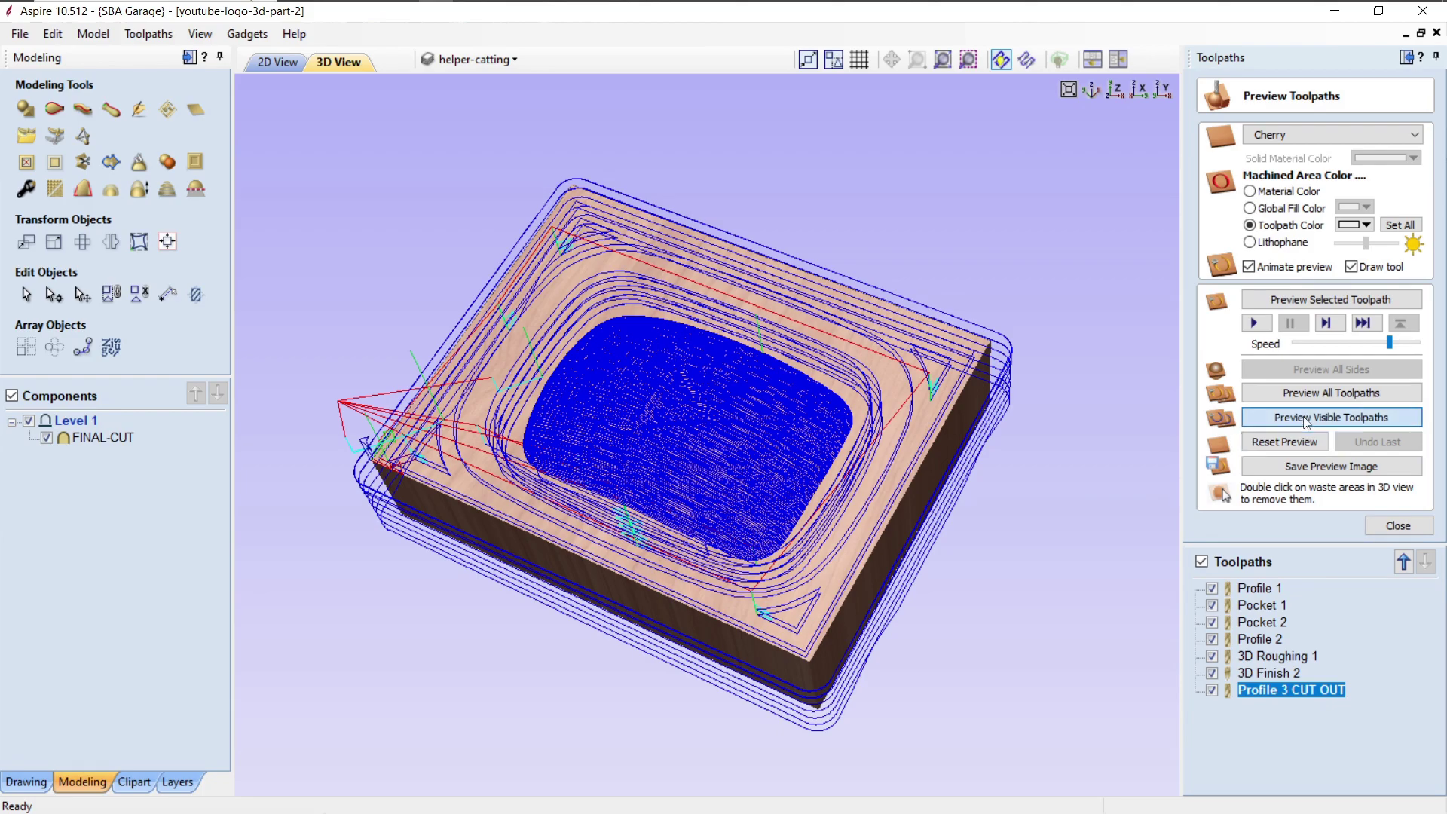